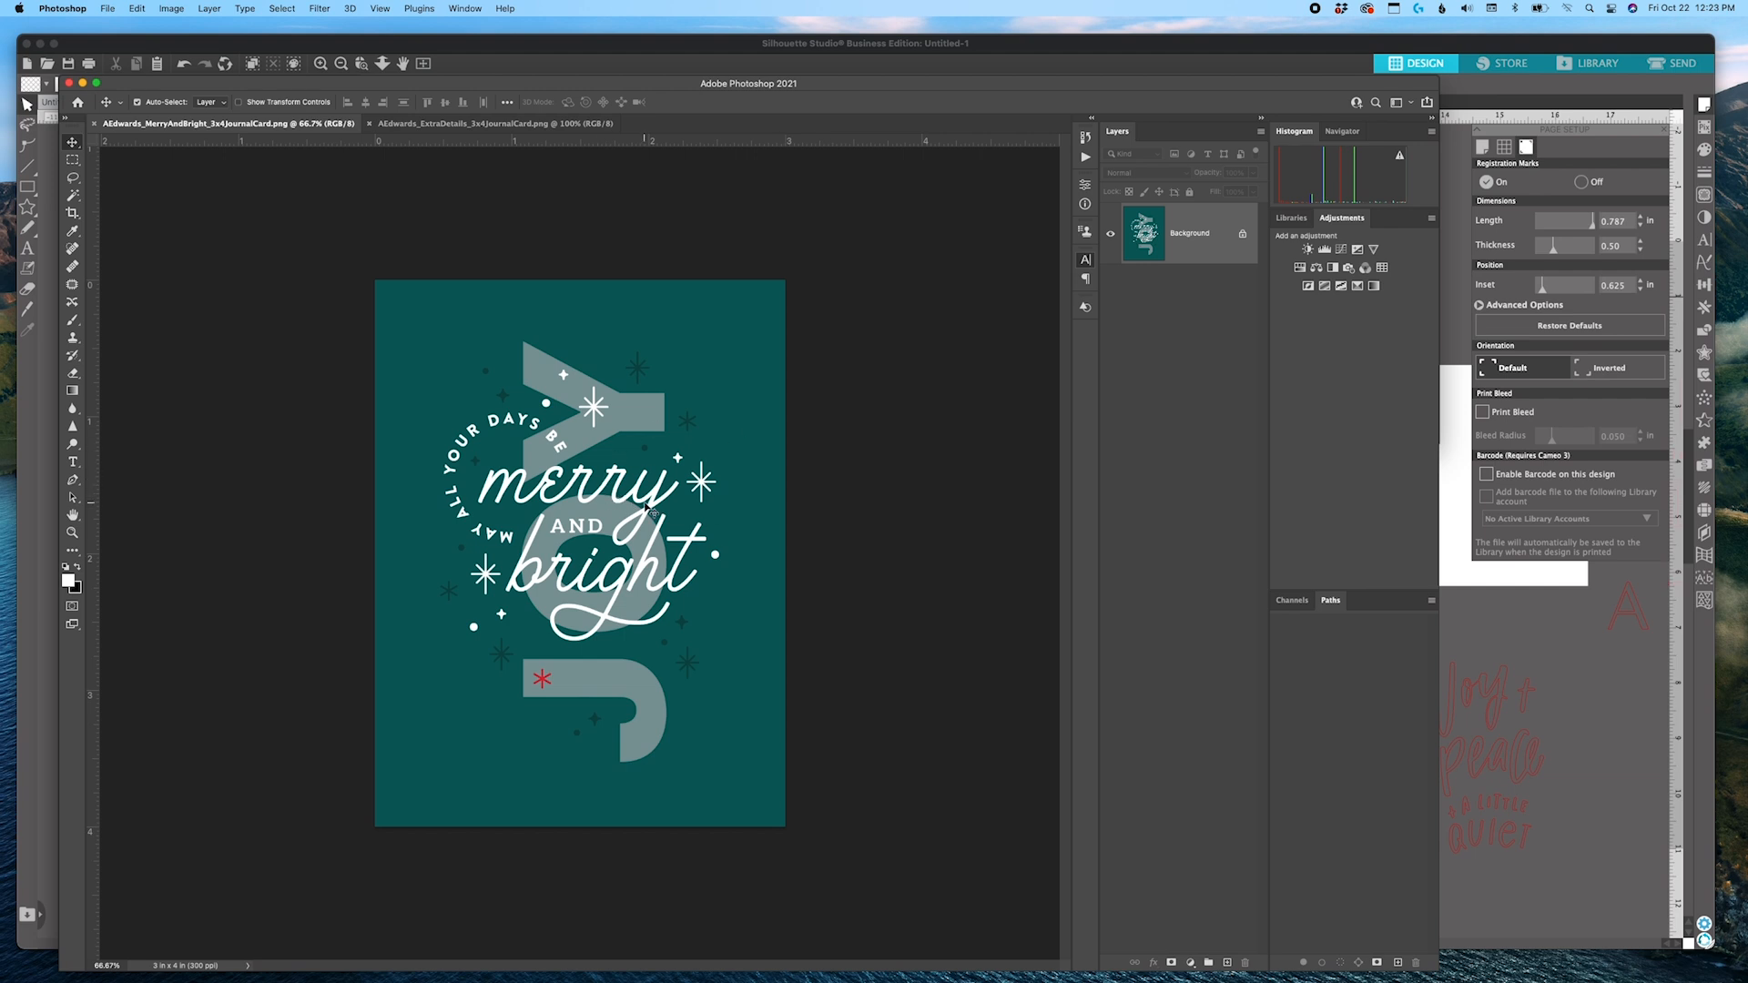
Select all the white lettering and stars on the card with the Magic Wand and Similar, and copy them to a new layer.
{"action": "left_click", "coordinate": [74, 197]}
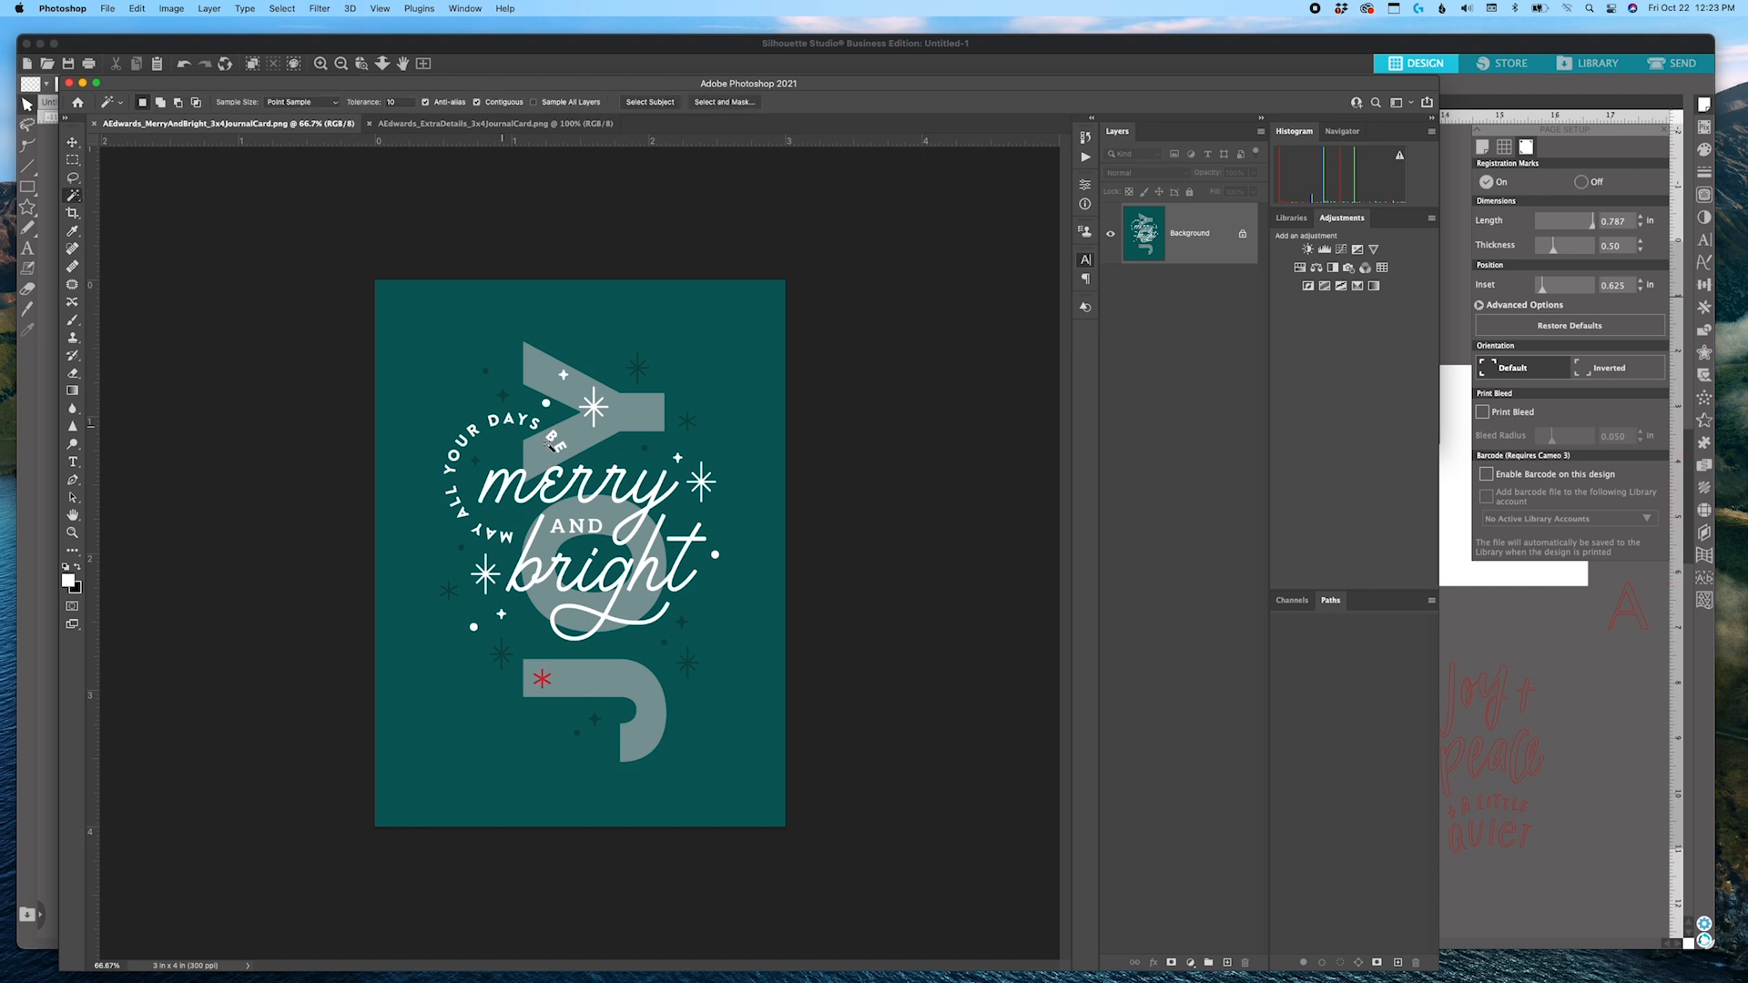
{"action": "left_click", "coordinate": [616, 472]}
{"action": "right_click", "coordinate": [616, 471]}
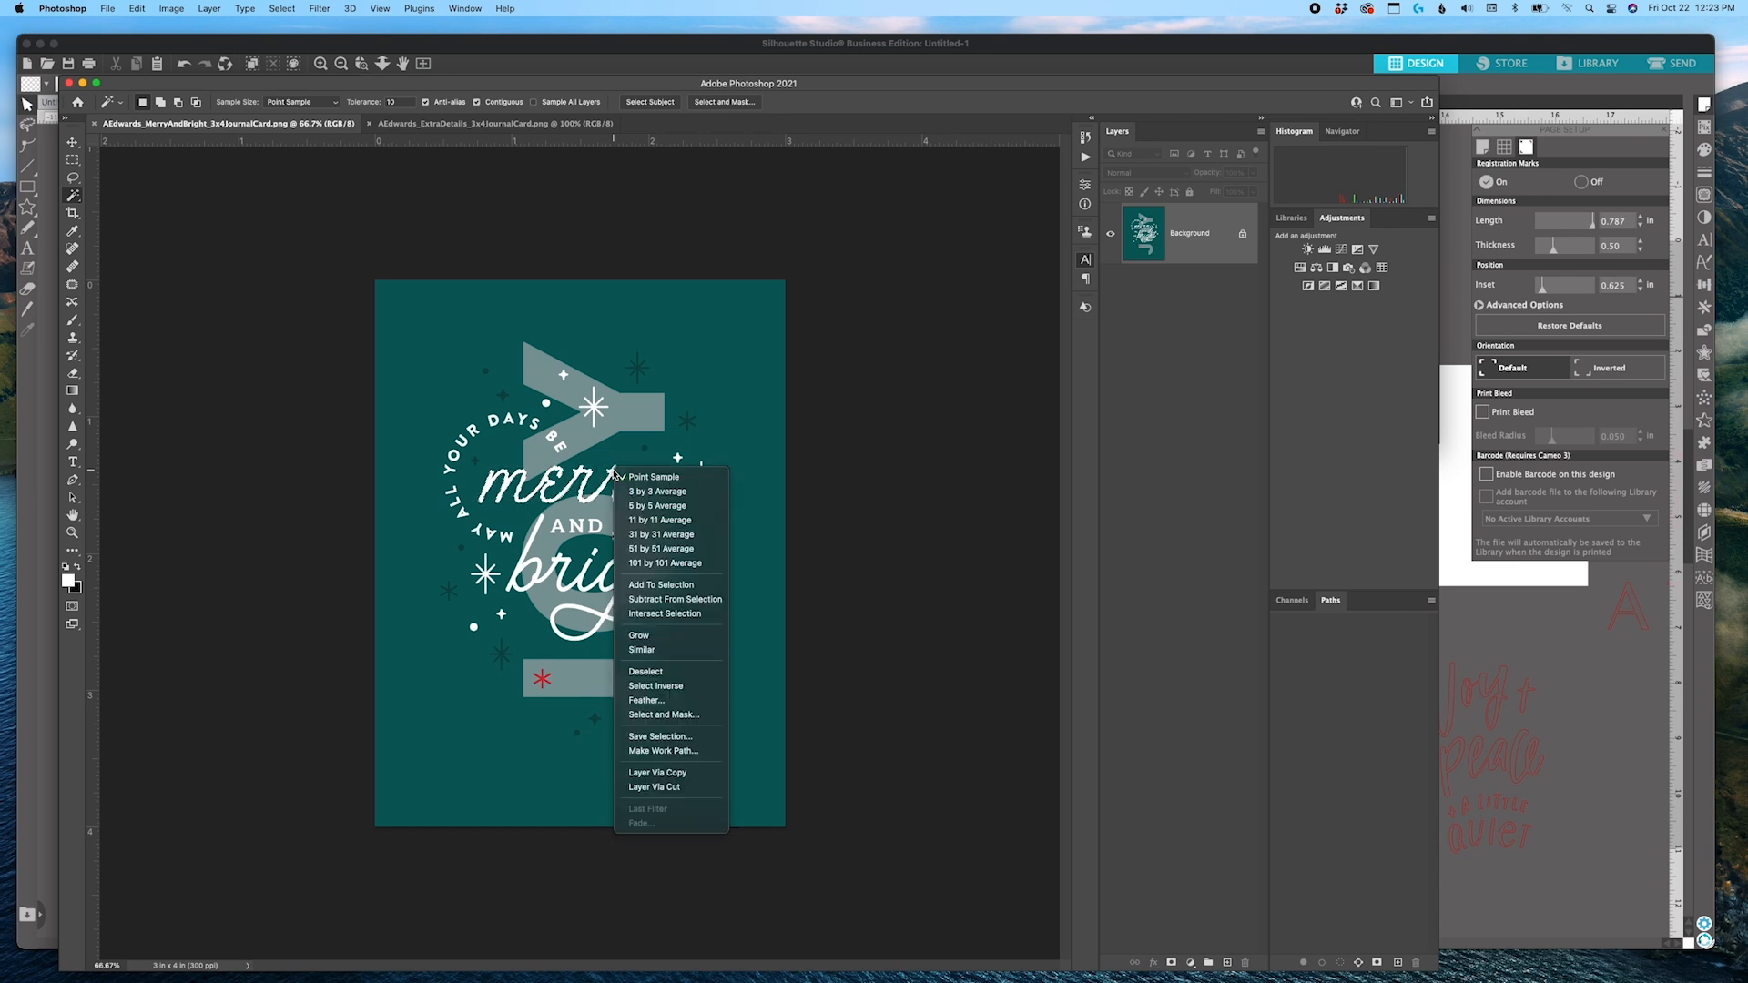
{"action": "left_click", "coordinate": [643, 649]}
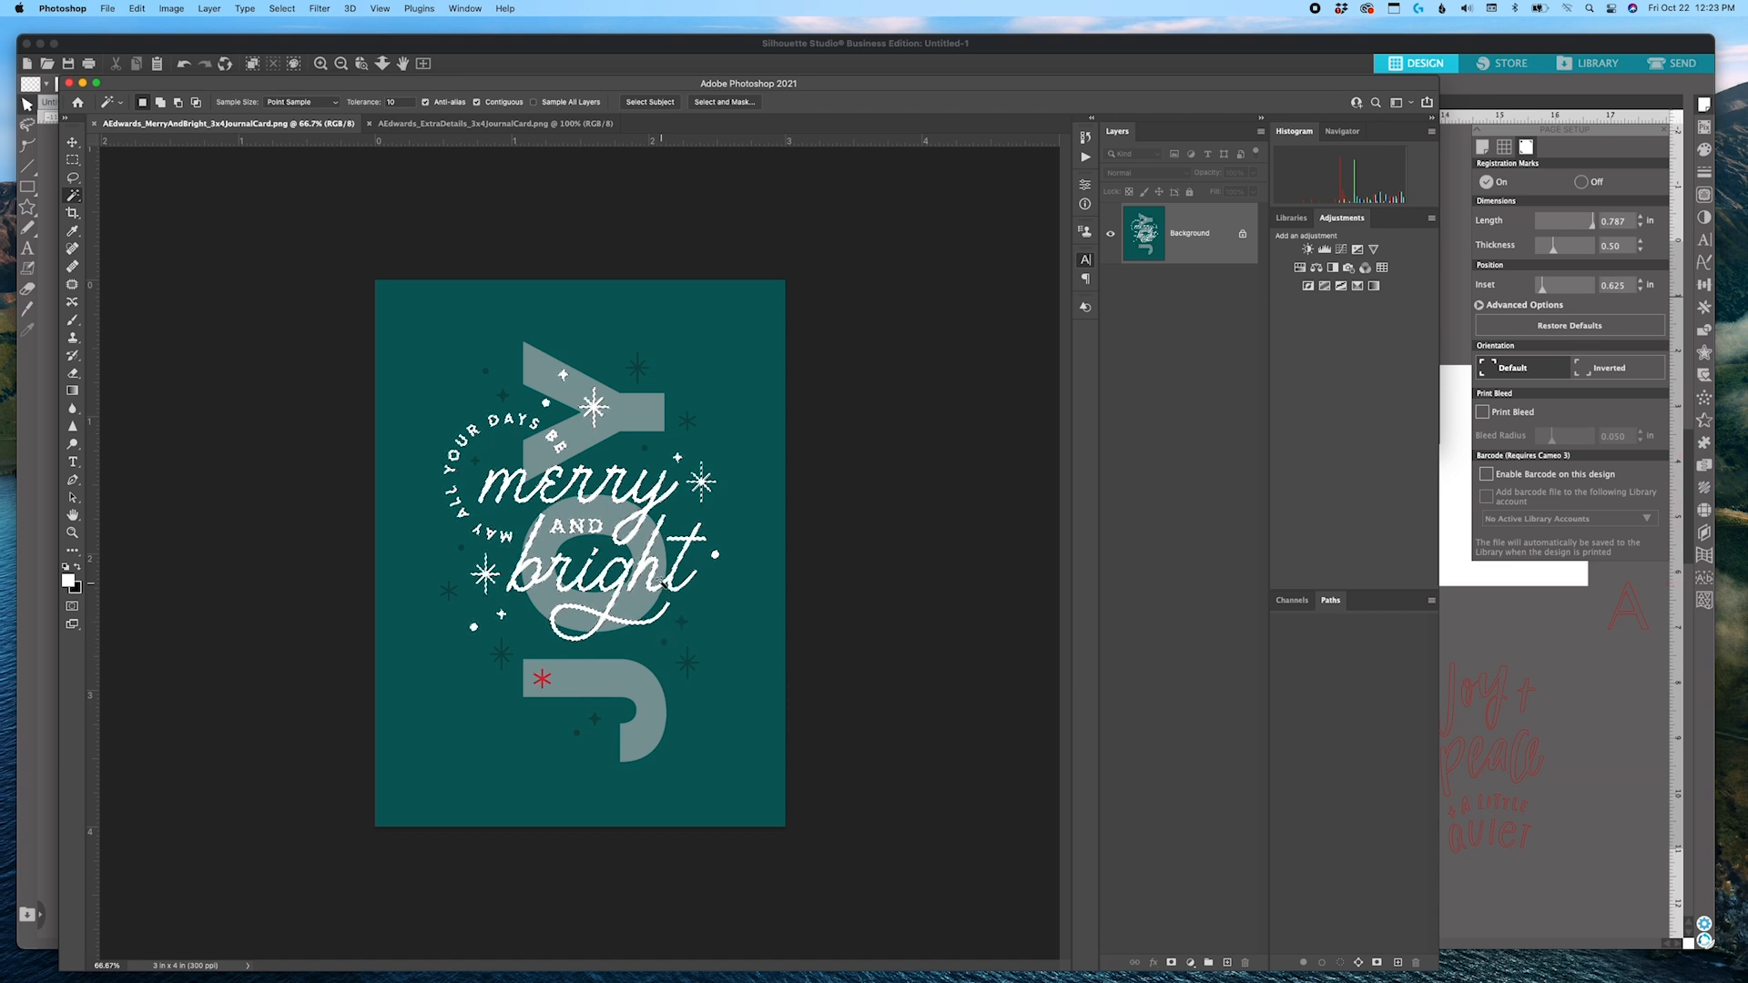
{"action": "right_click", "coordinate": [651, 562]}
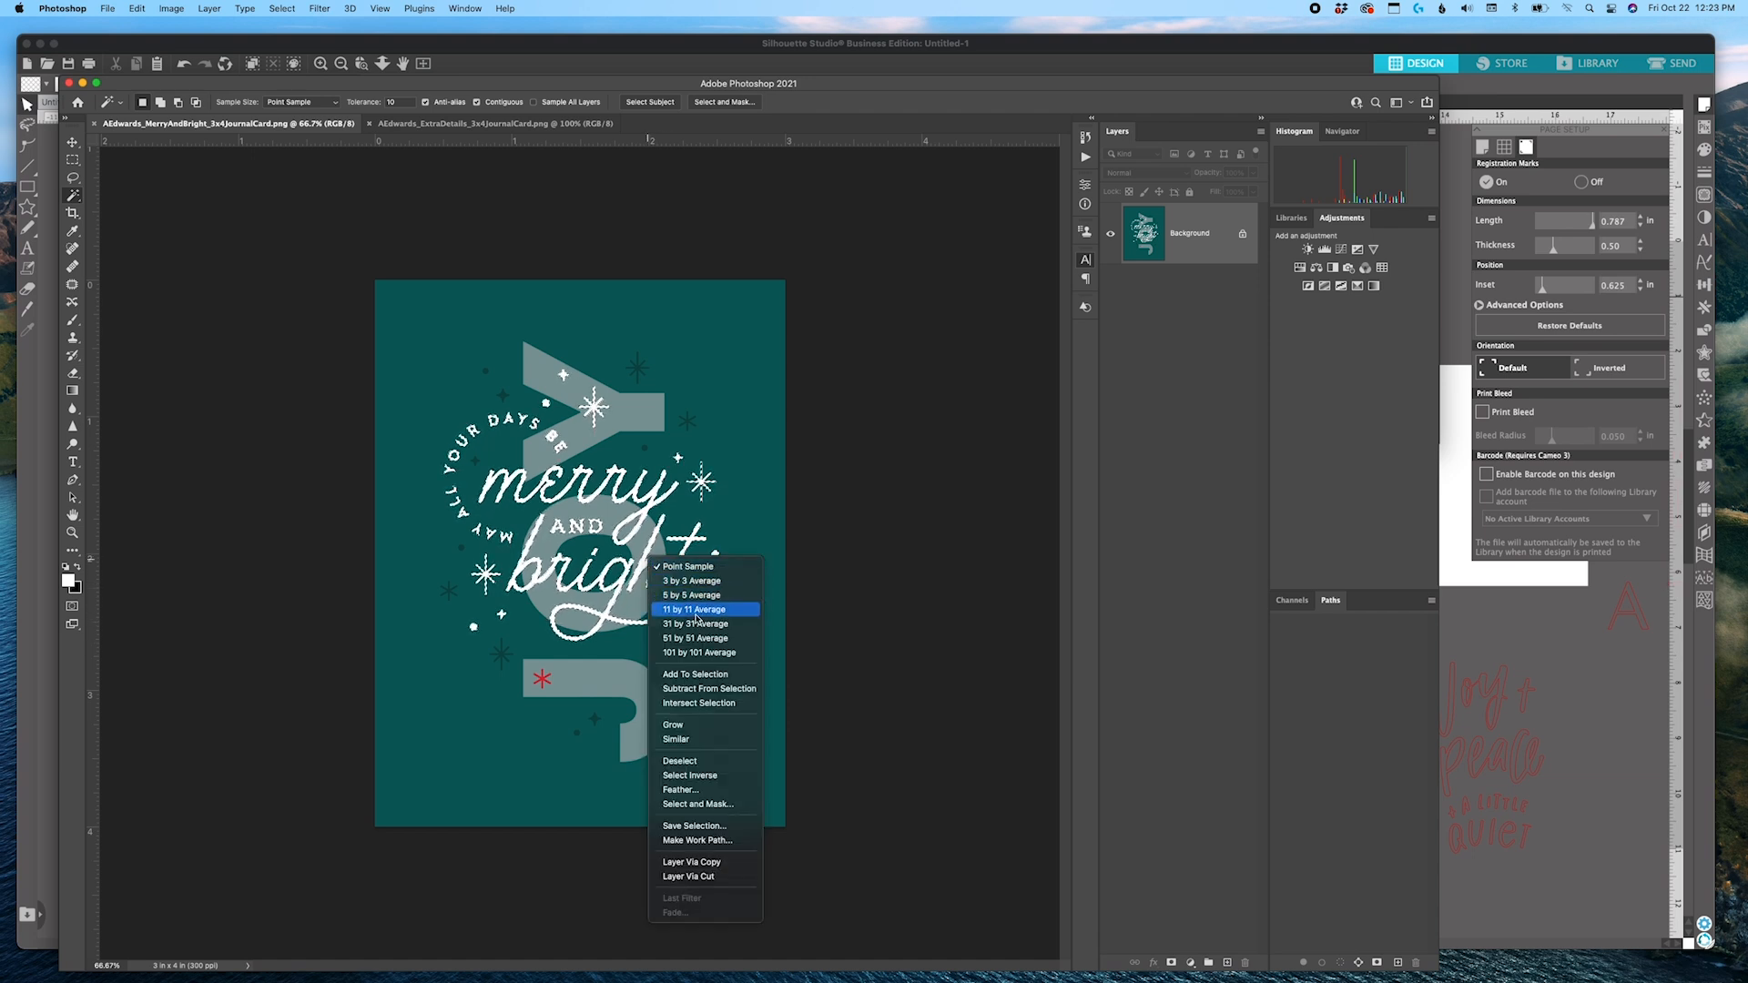
{"action": "left_click", "coordinate": [703, 863]}
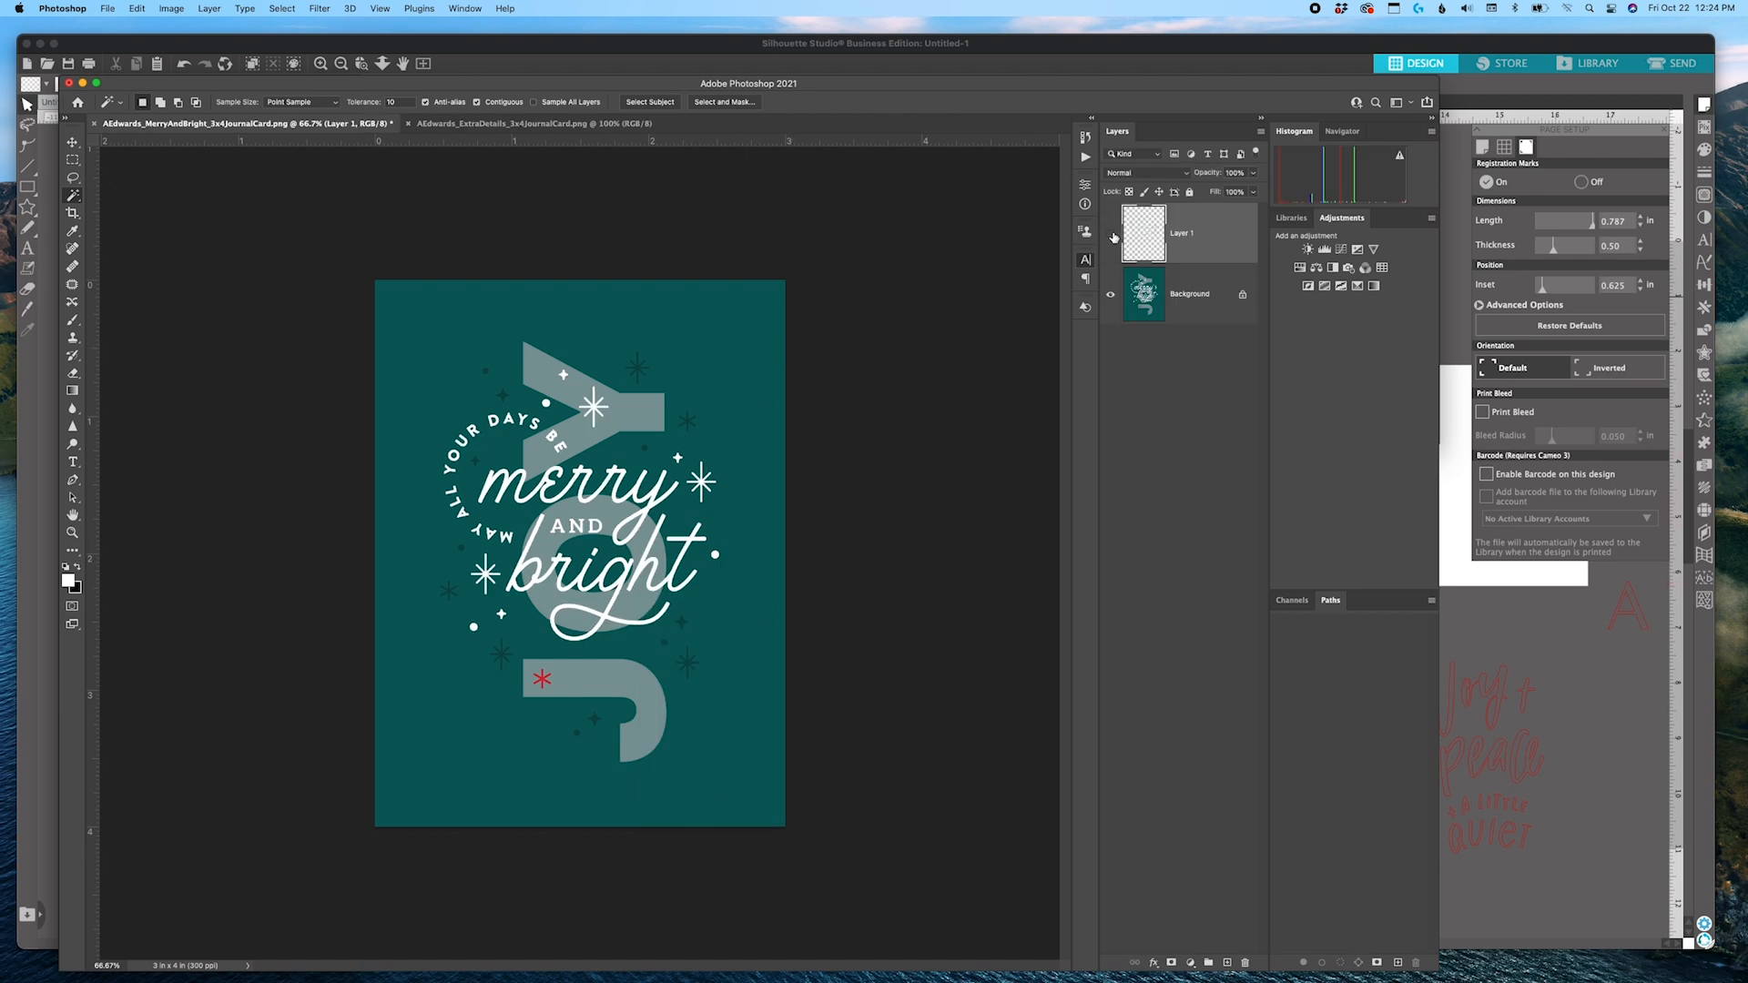
Hide the Background layer and inspect the edges of the copied white lettering up close.
{"action": "left_click", "coordinate": [1111, 295]}
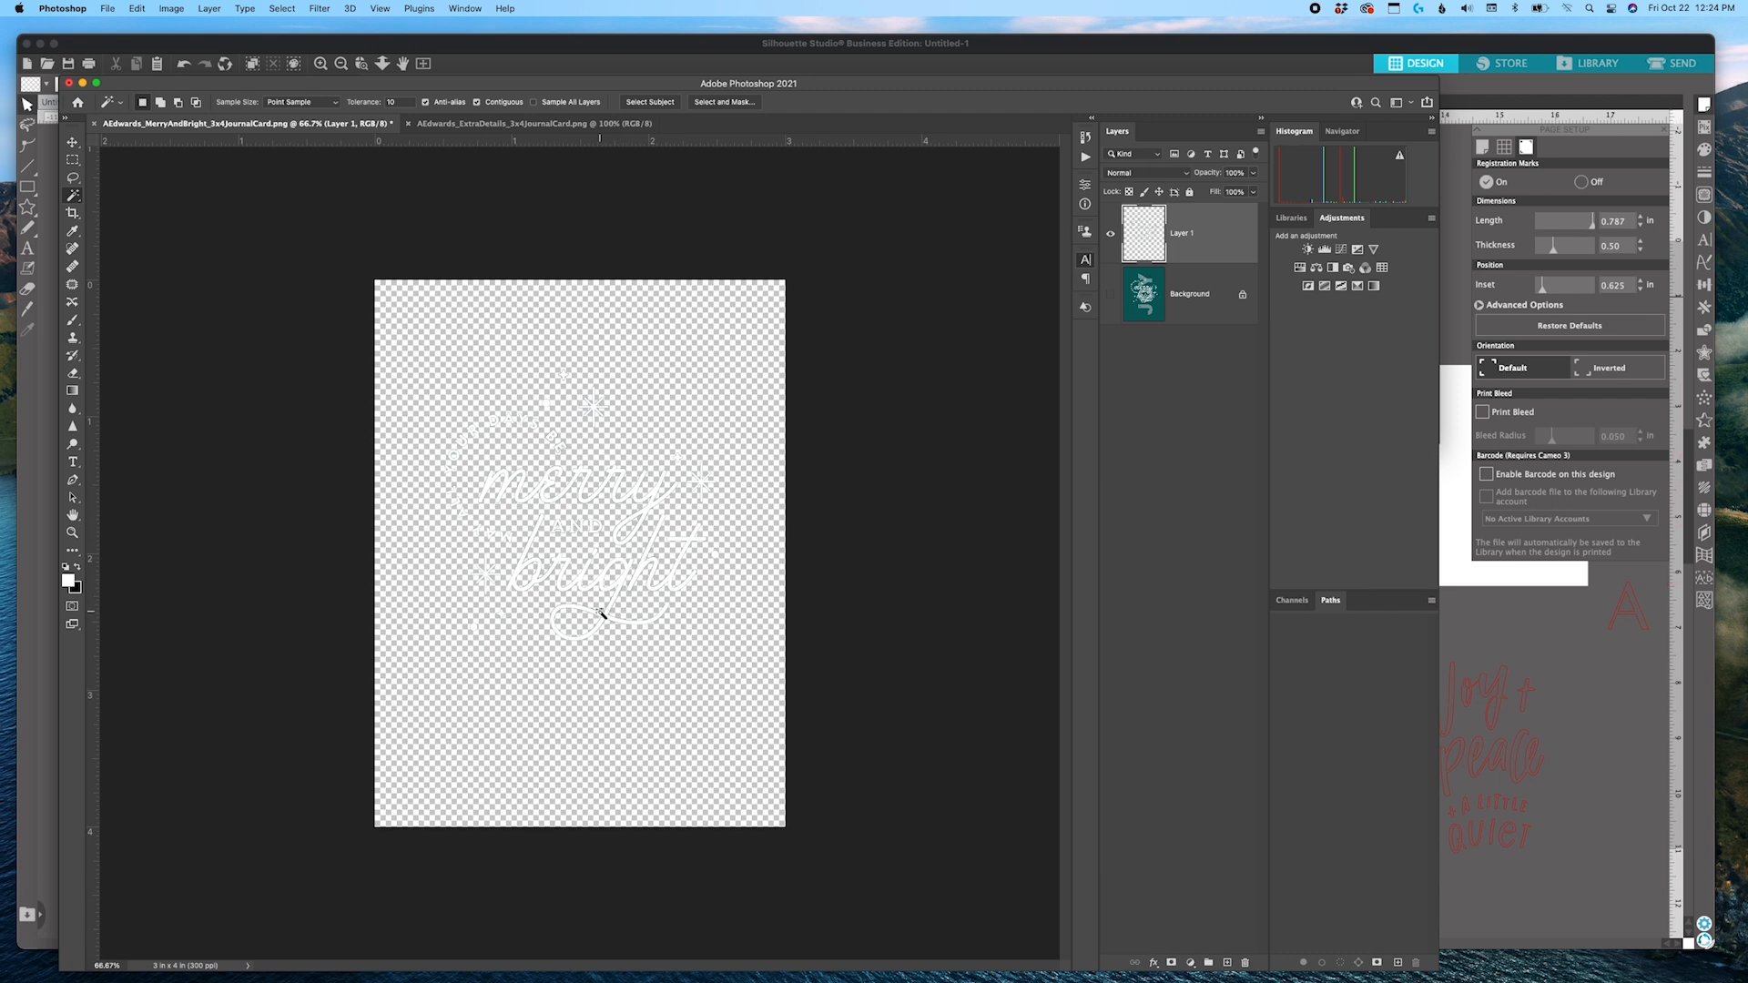
{"action": "key", "text": "super+equal"}
{"action": "key", "text": "super+equal"}
{"action": "key", "text": "super+equal"}
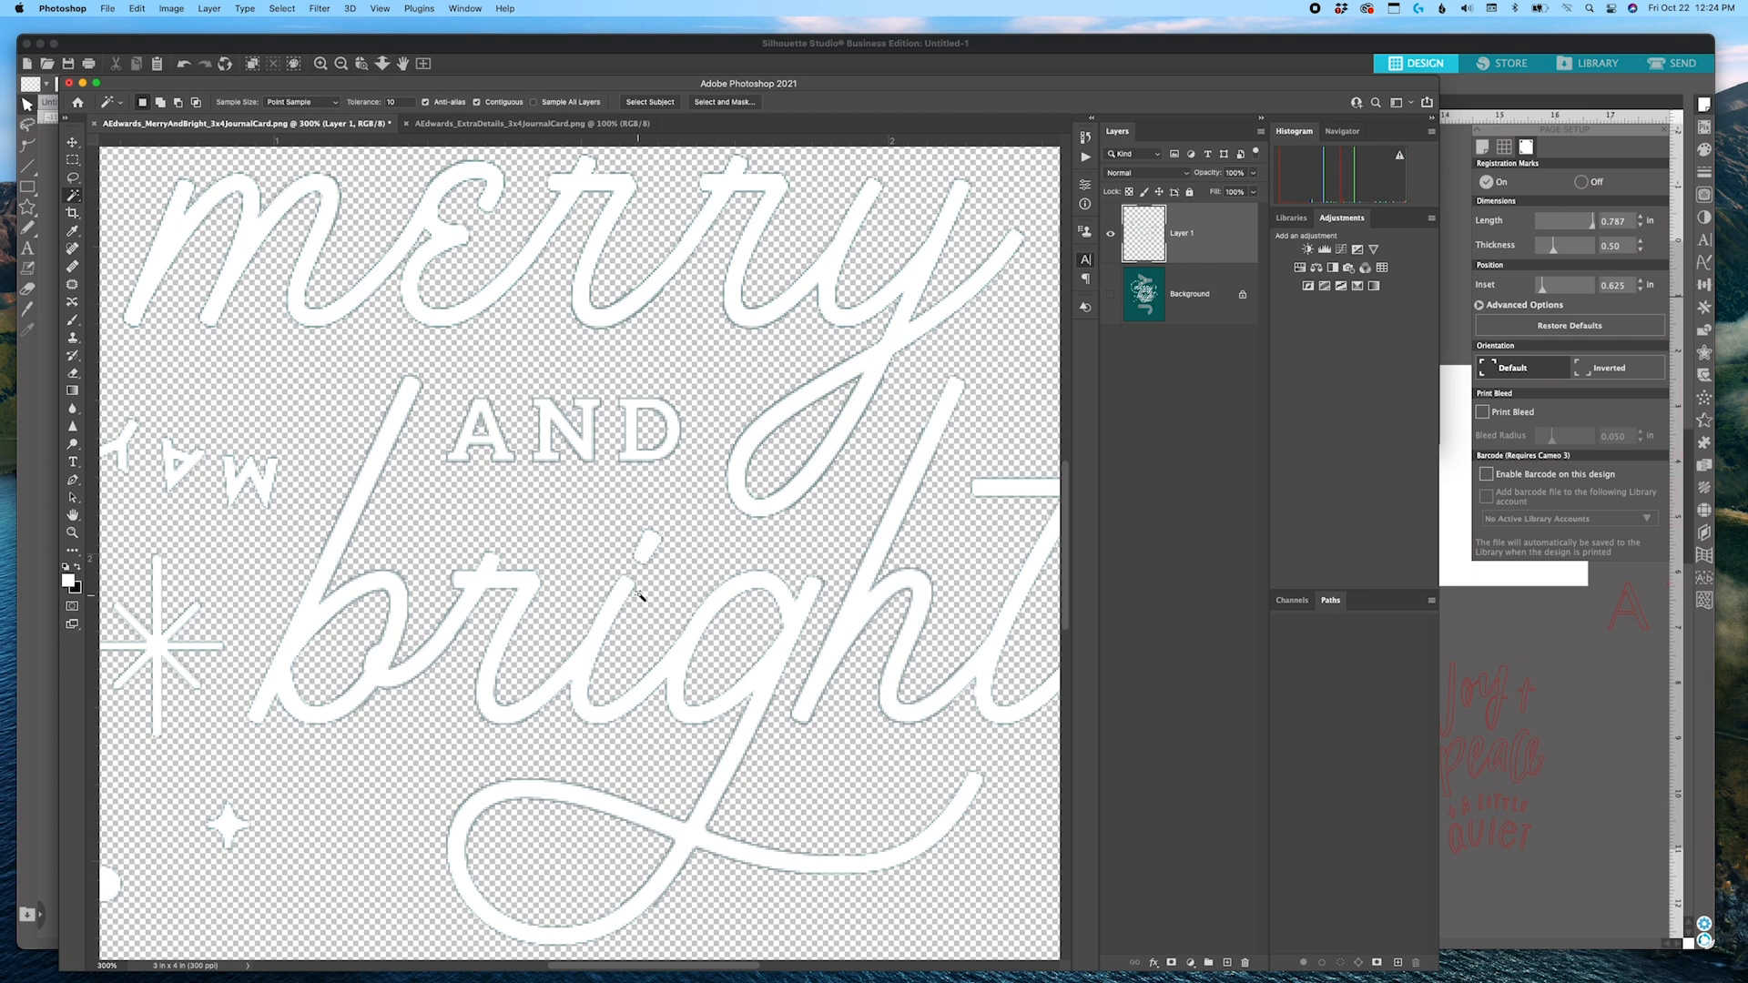
{"action": "key", "text": "super+minus"}
{"action": "key", "text": "super+minus"}
{"action": "key", "text": "super+minus"}
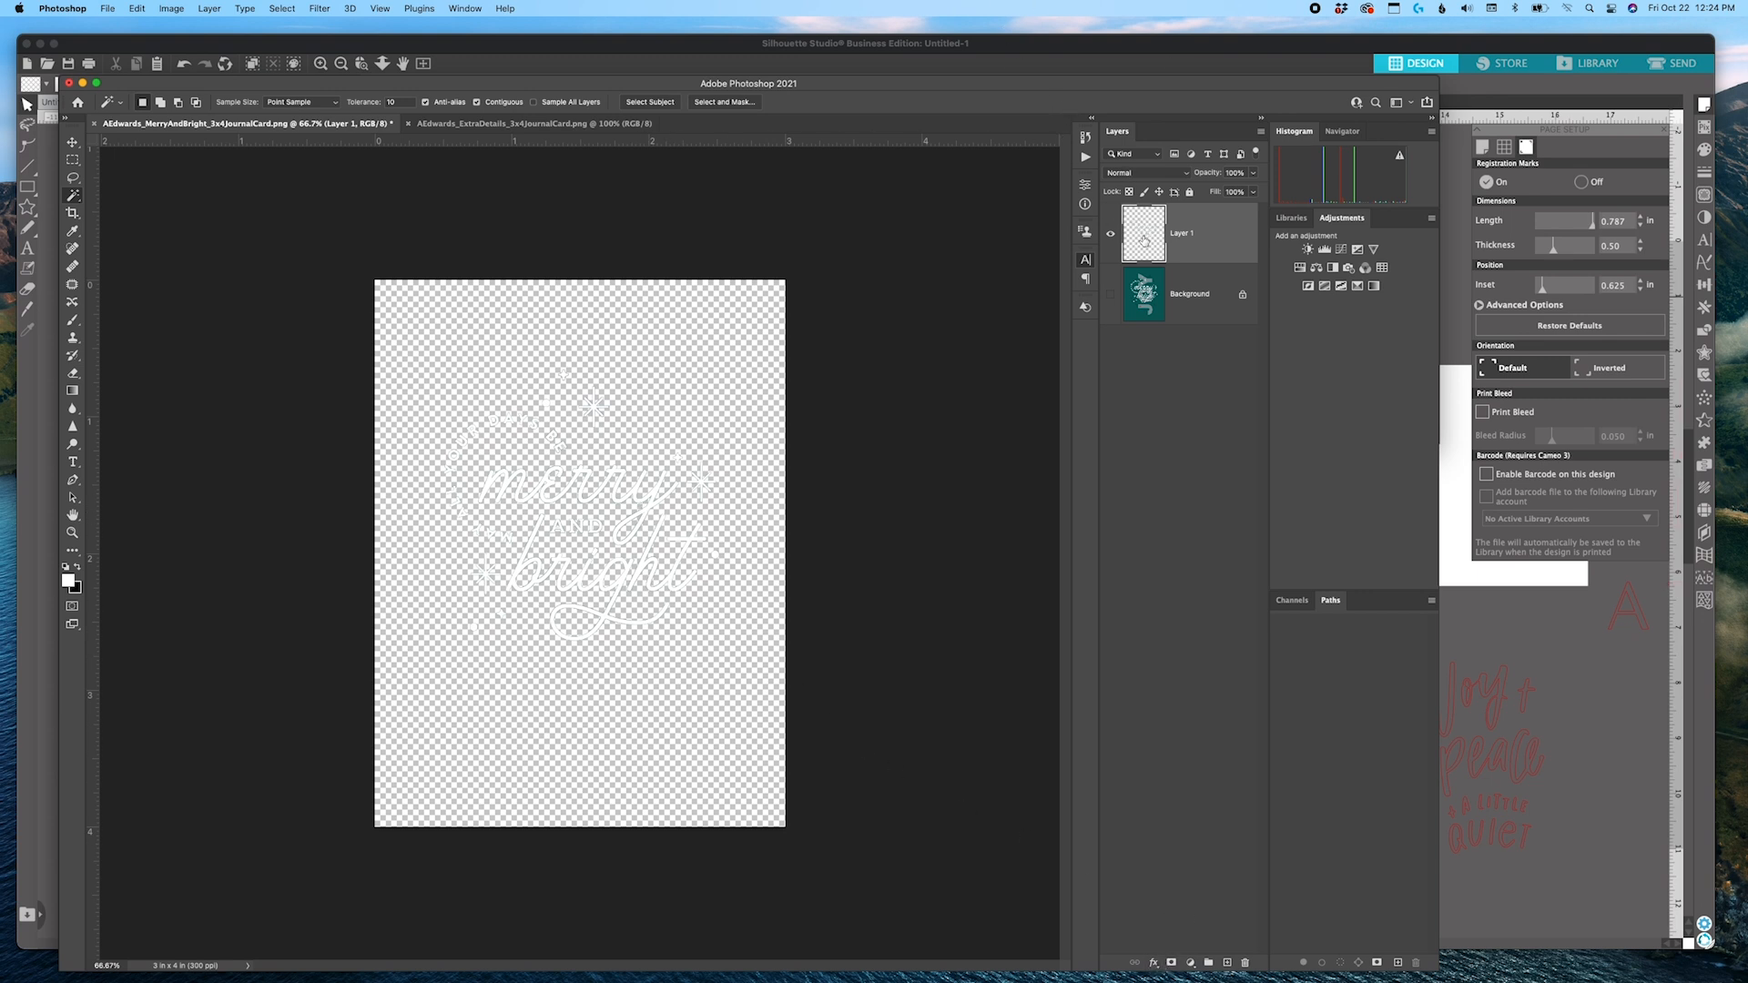
Apply a black (#000000) Color Overlay at 100% opacity to the copied lettering on Layer 1.
{"action": "left_click", "coordinate": [1153, 963]}
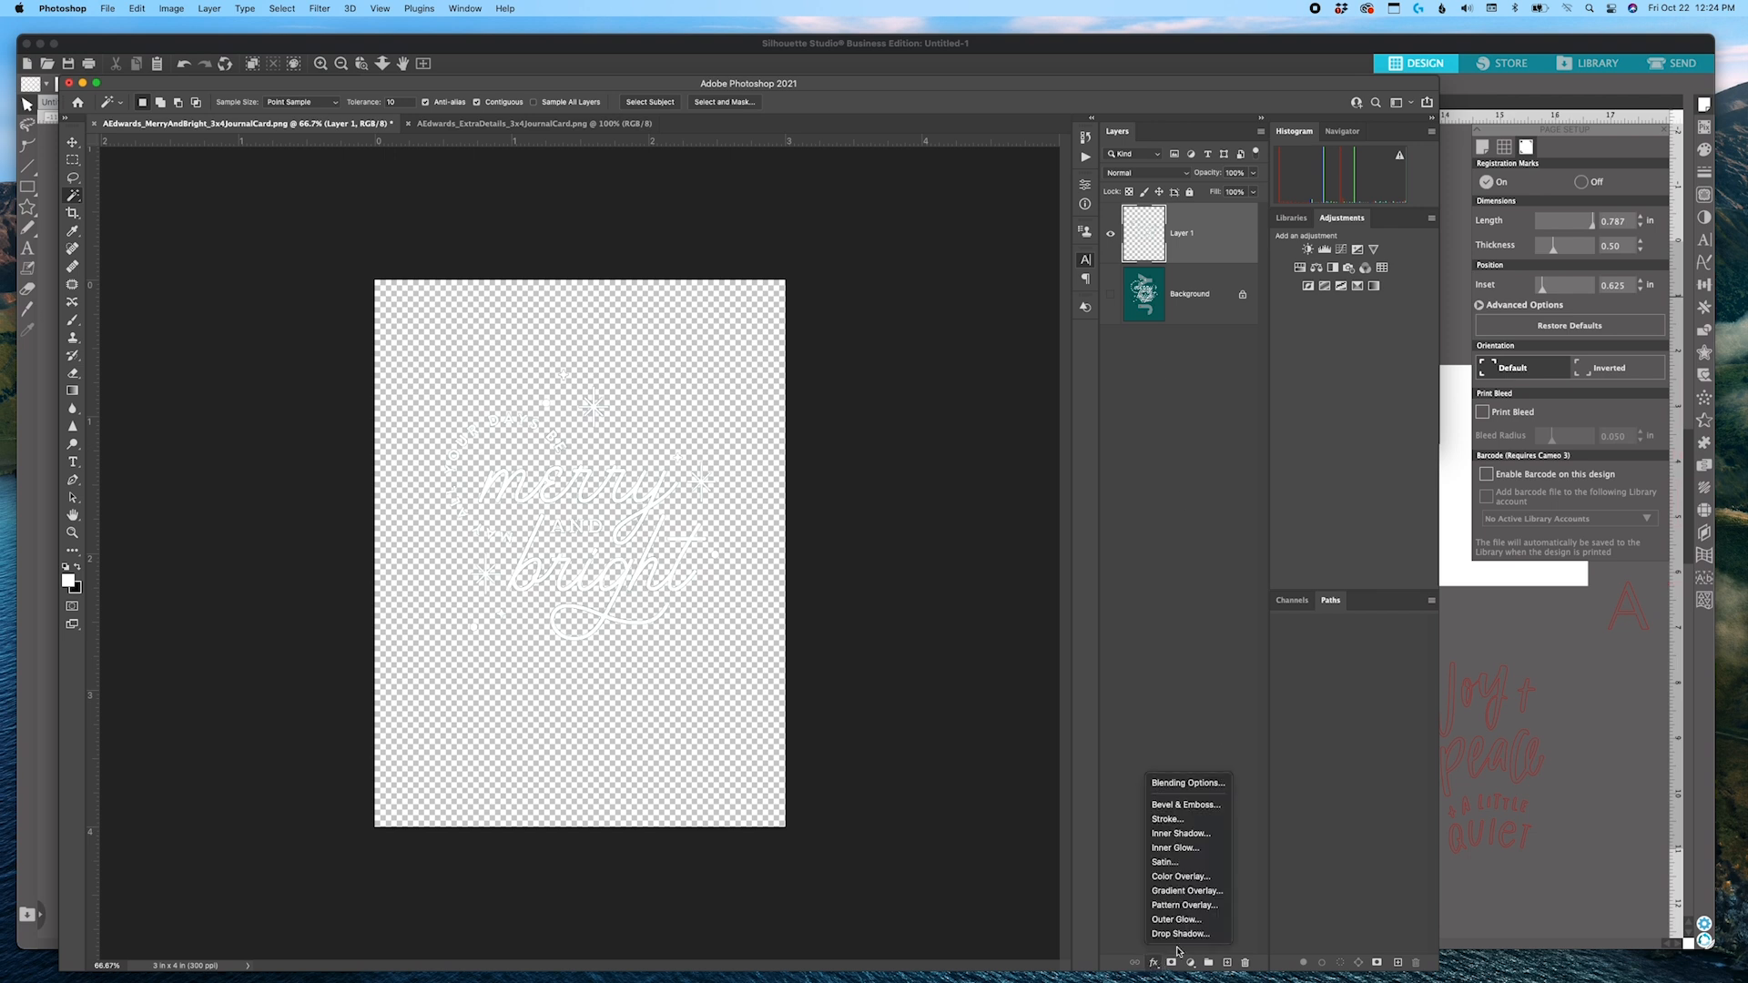
{"action": "left_click", "coordinate": [1181, 877]}
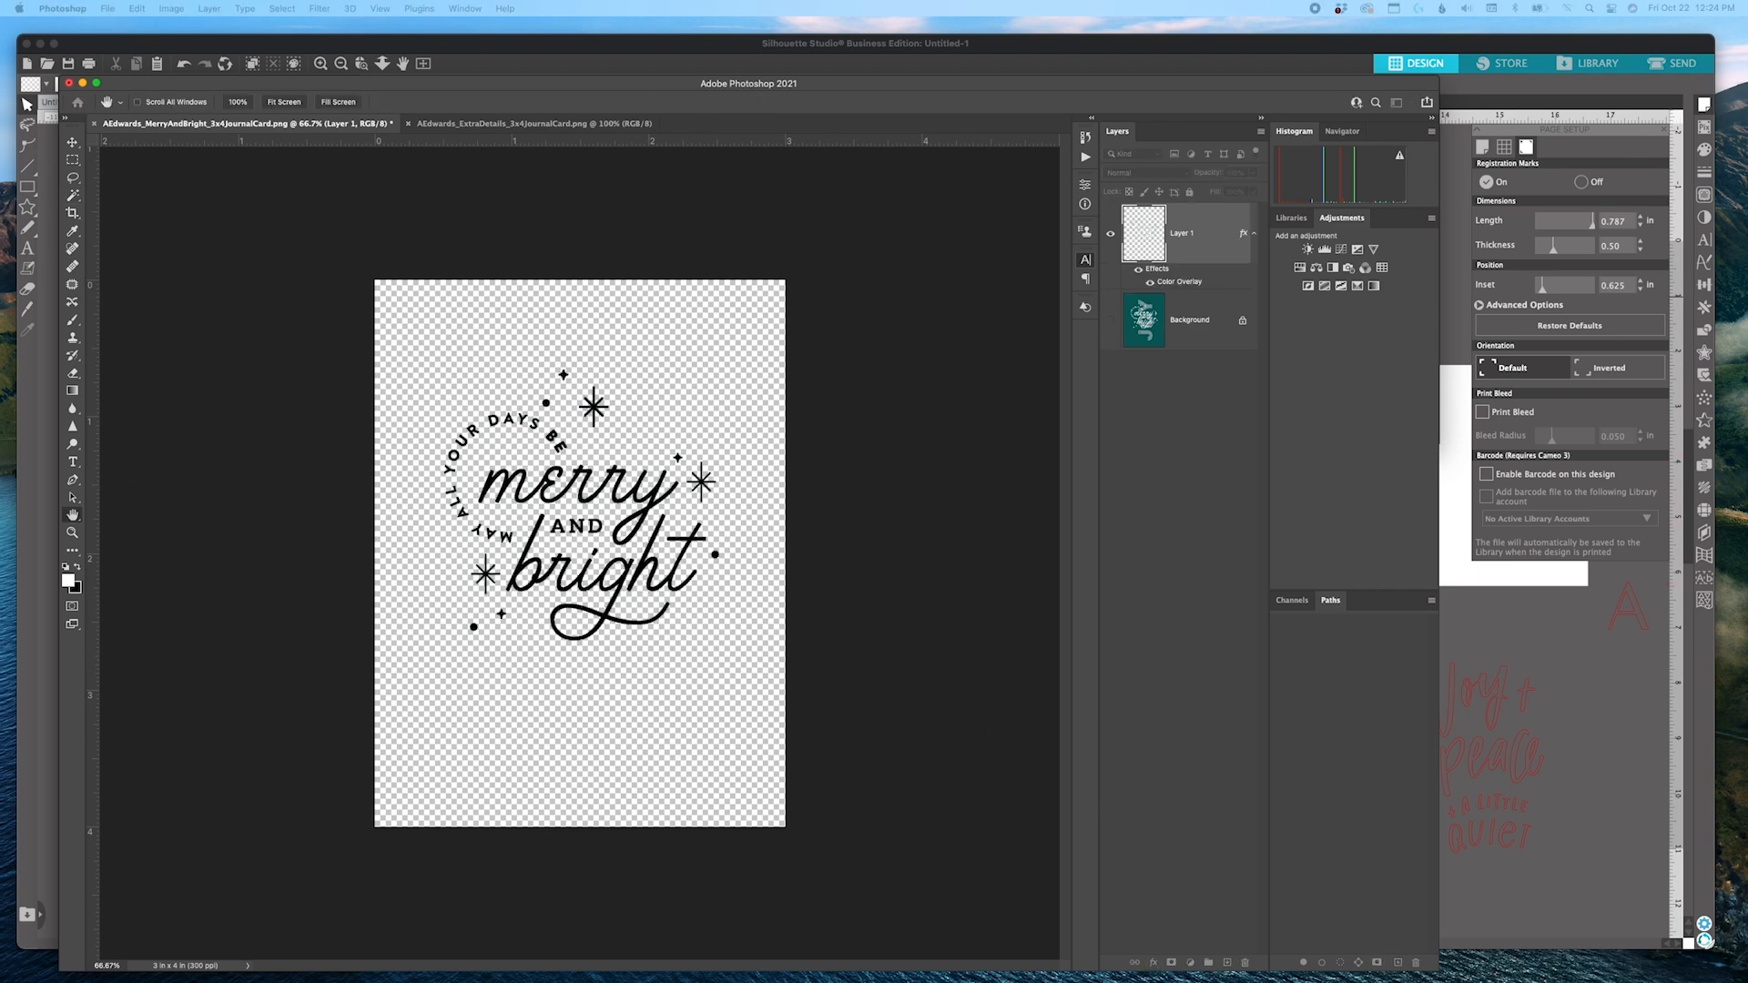
{"action": "left_click_drag", "start_coordinate": [747, 458], "coordinate": [996, 336]}
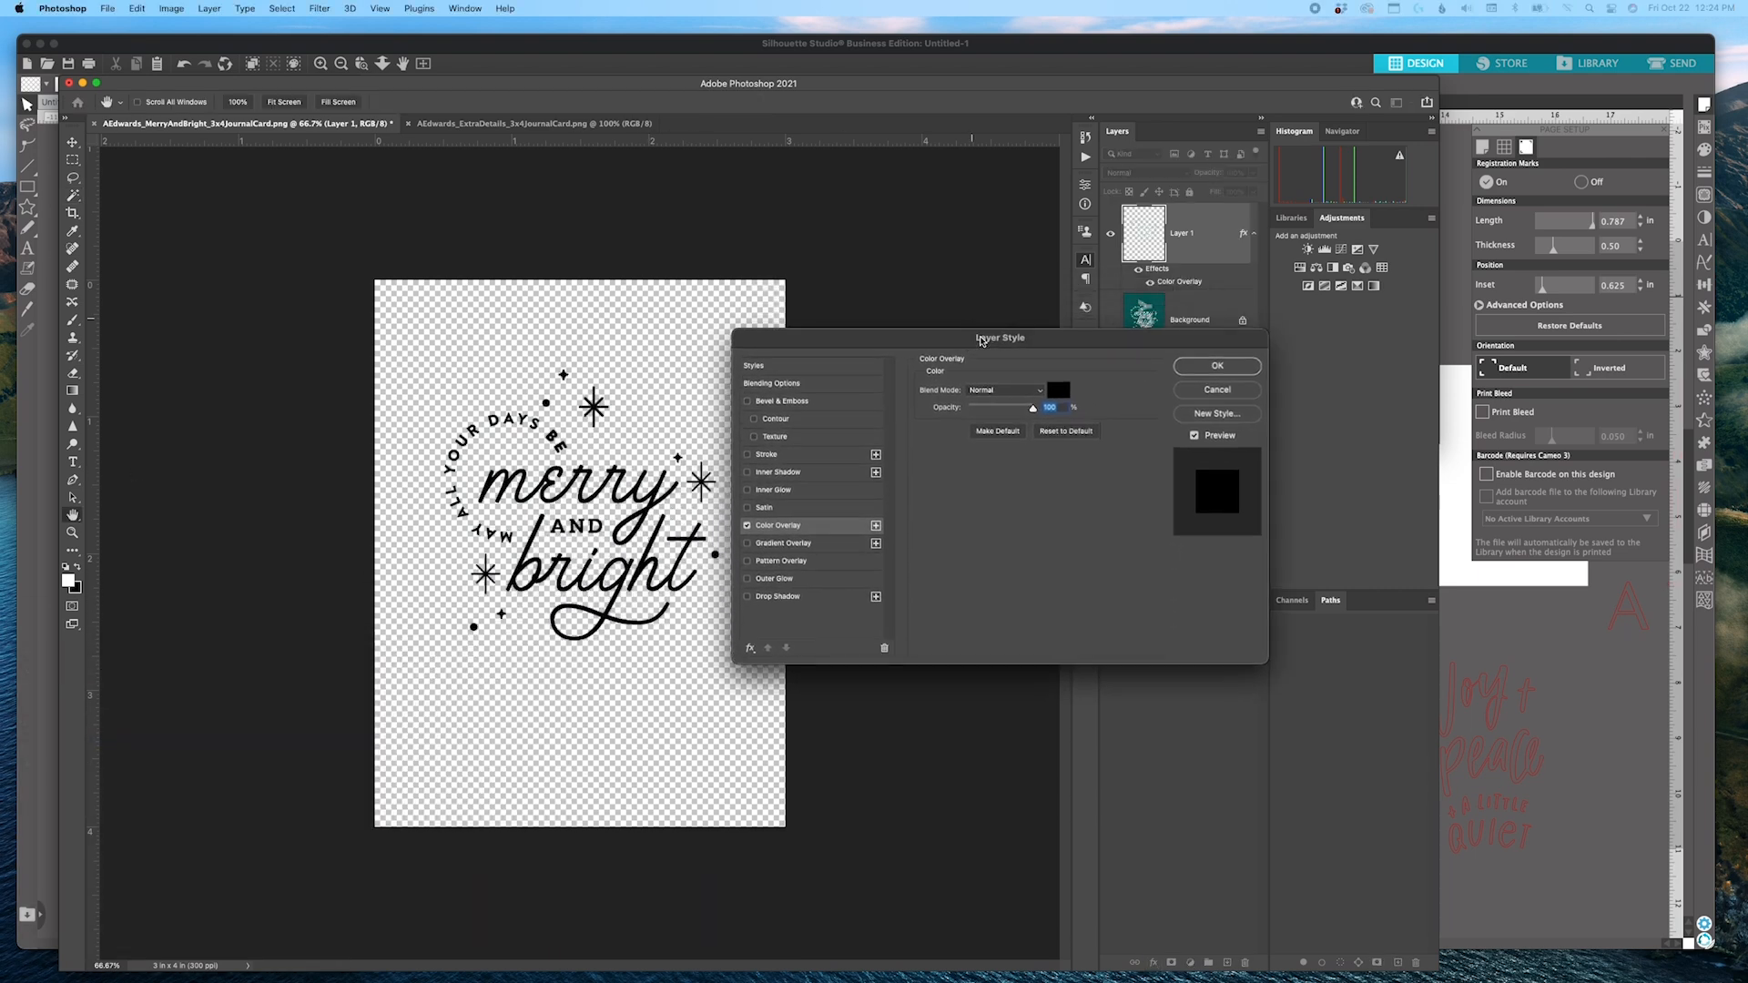
{"action": "left_click_drag", "start_coordinate": [1070, 392], "coordinate": [1143, 408]}
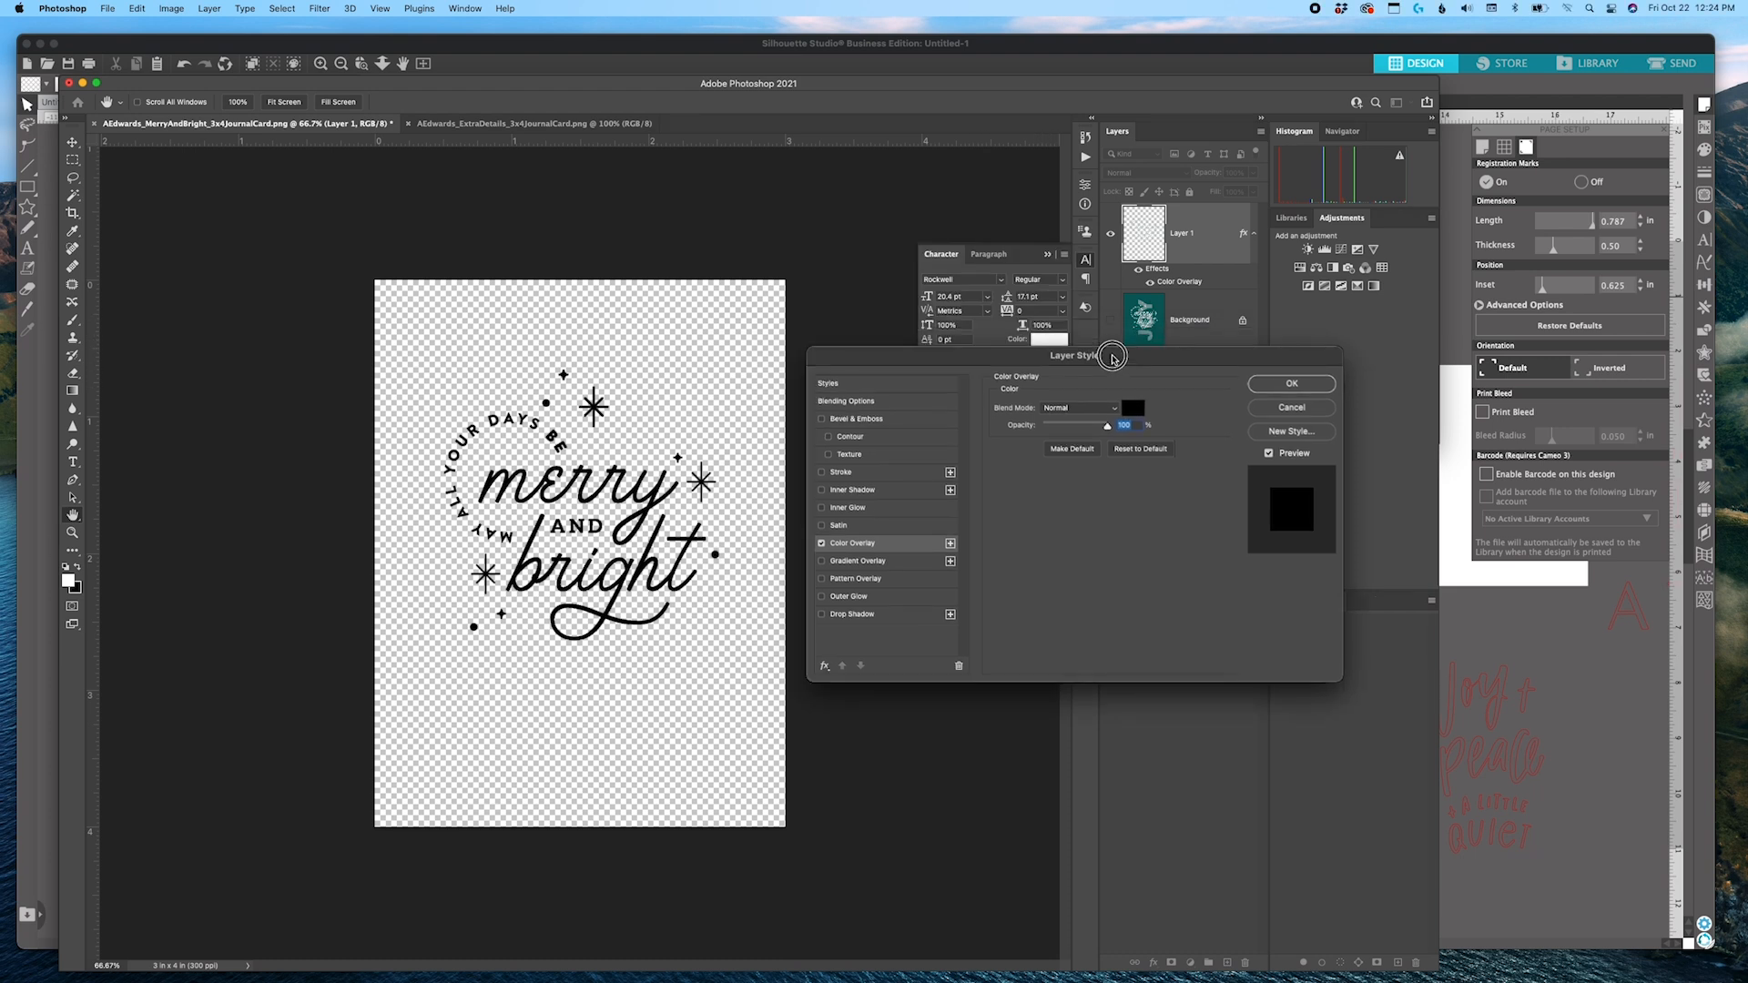
{"action": "left_click", "coordinate": [1138, 406]}
{"action": "left_click_drag", "start_coordinate": [783, 524], "coordinate": [769, 581]}
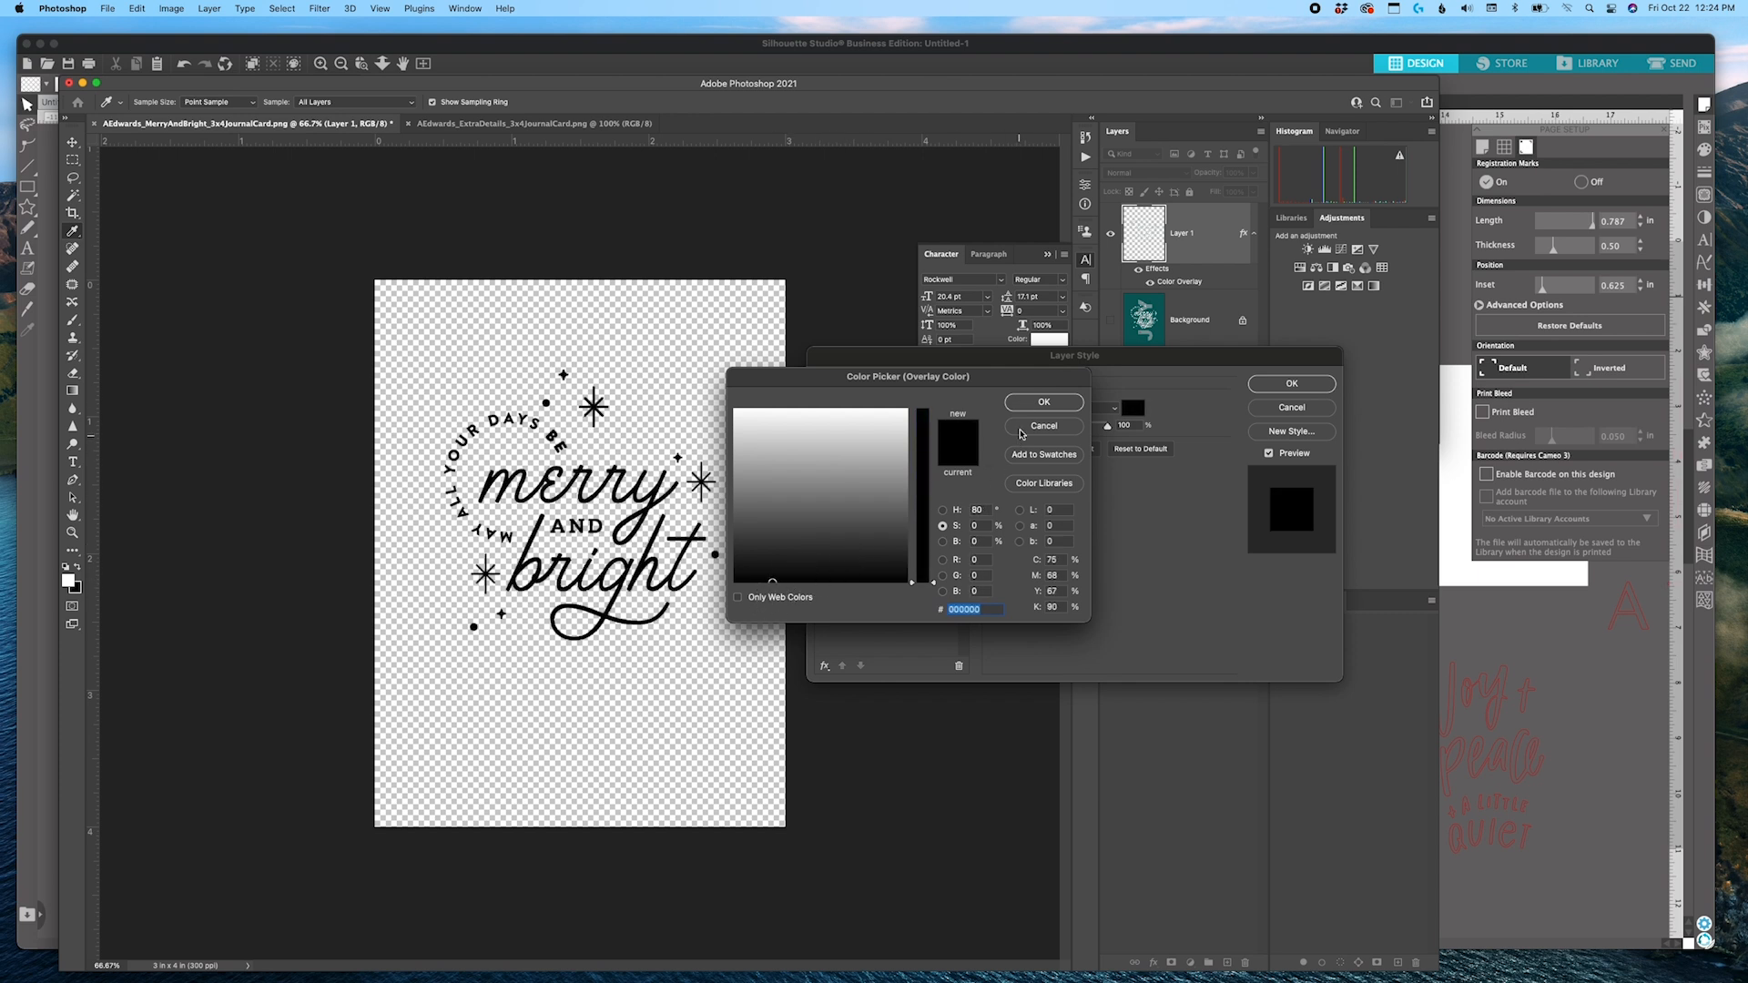
{"action": "left_click", "coordinate": [1026, 402]}
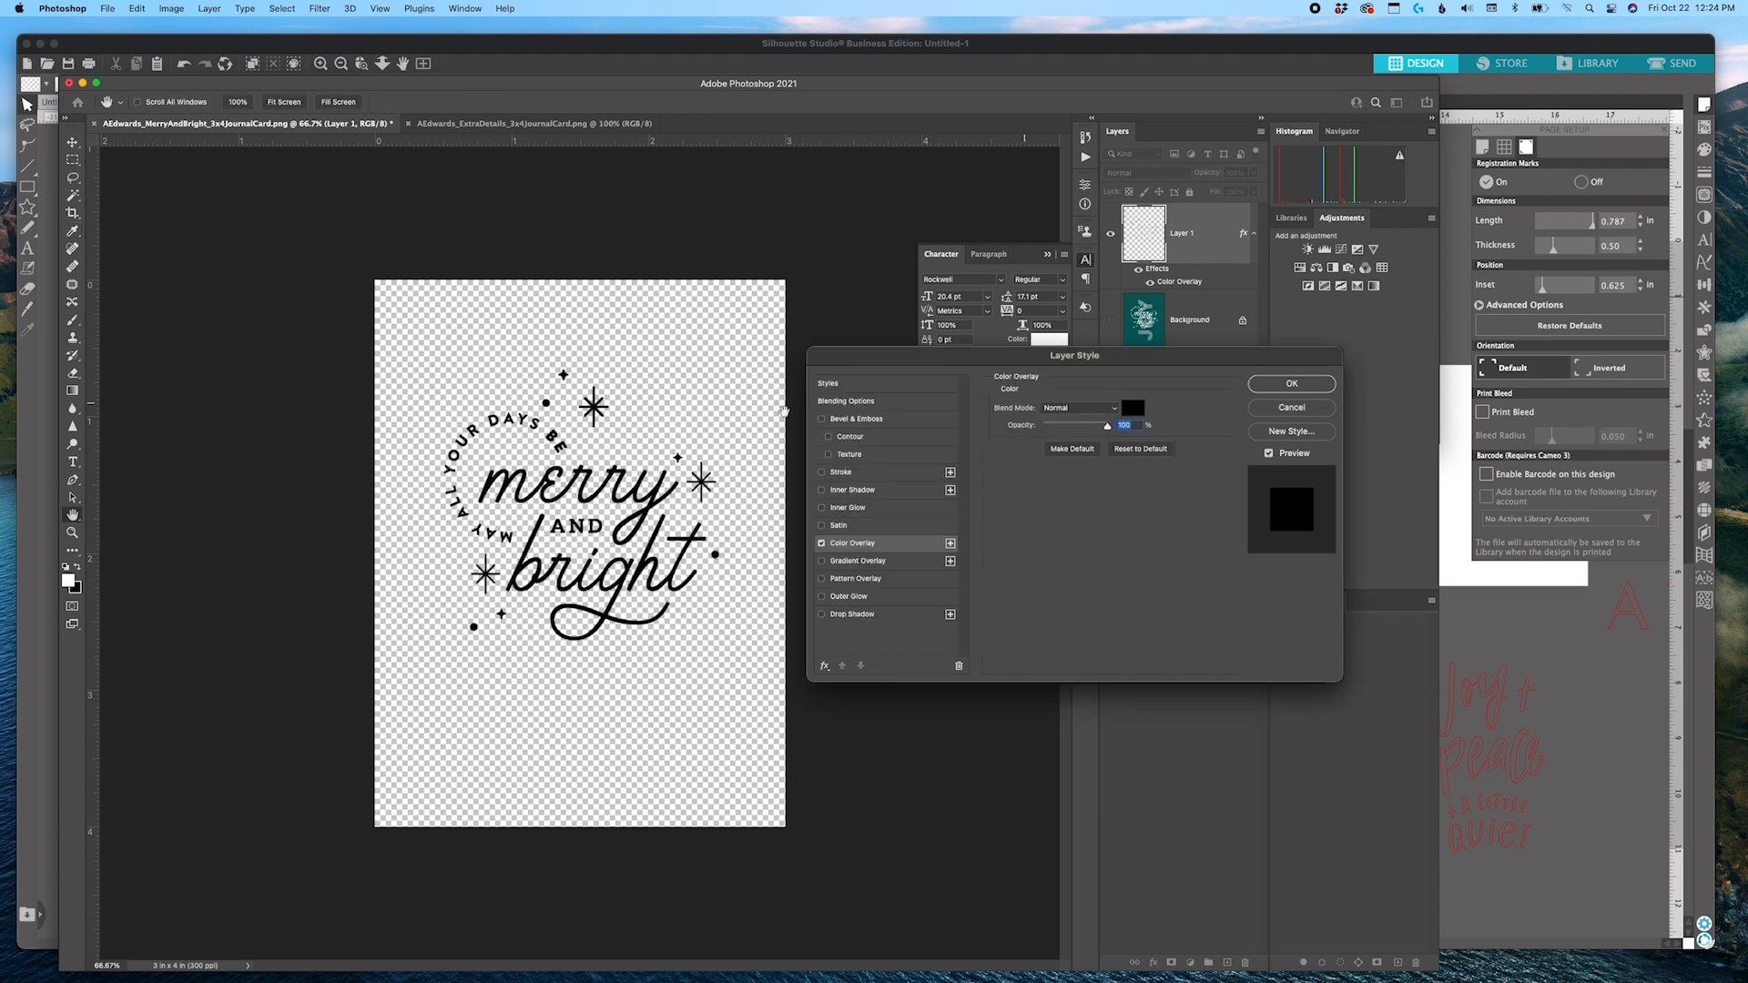
{"action": "left_click", "coordinate": [1290, 390]}
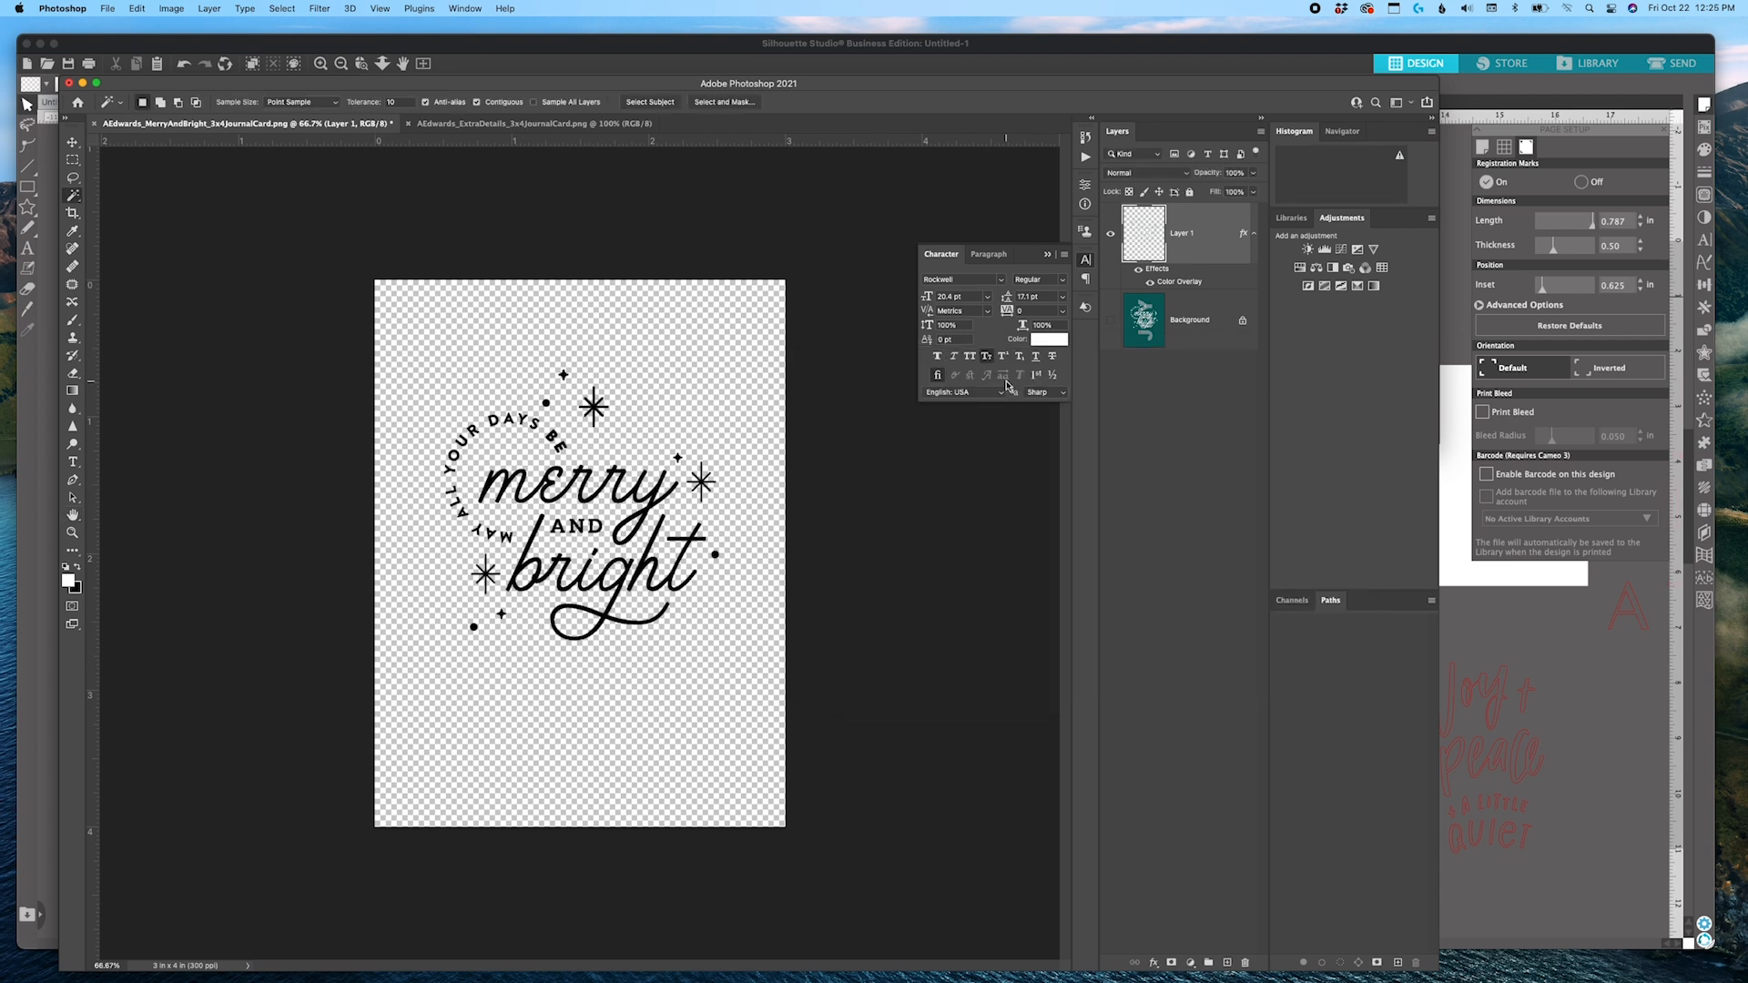
View the original card on the Background layer, and return to showing only the black lettering on Layer 1.
{"action": "left_click", "coordinate": [1110, 322]}
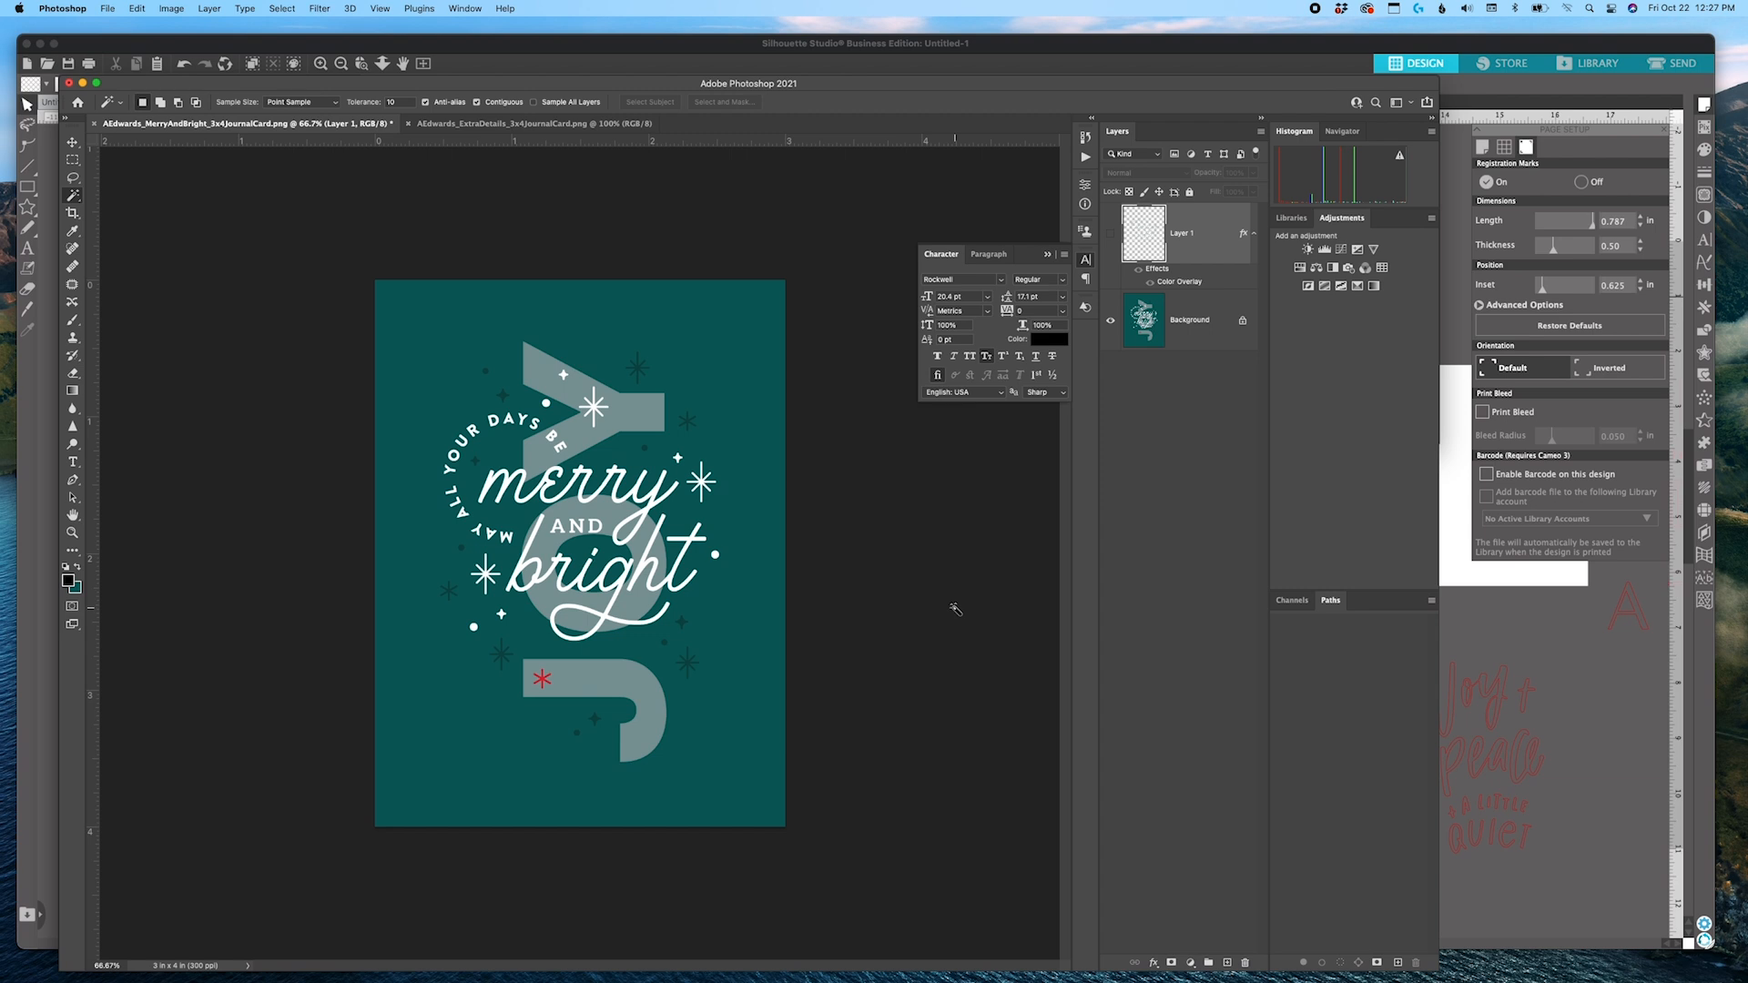
{"action": "left_click", "coordinate": [72, 142]}
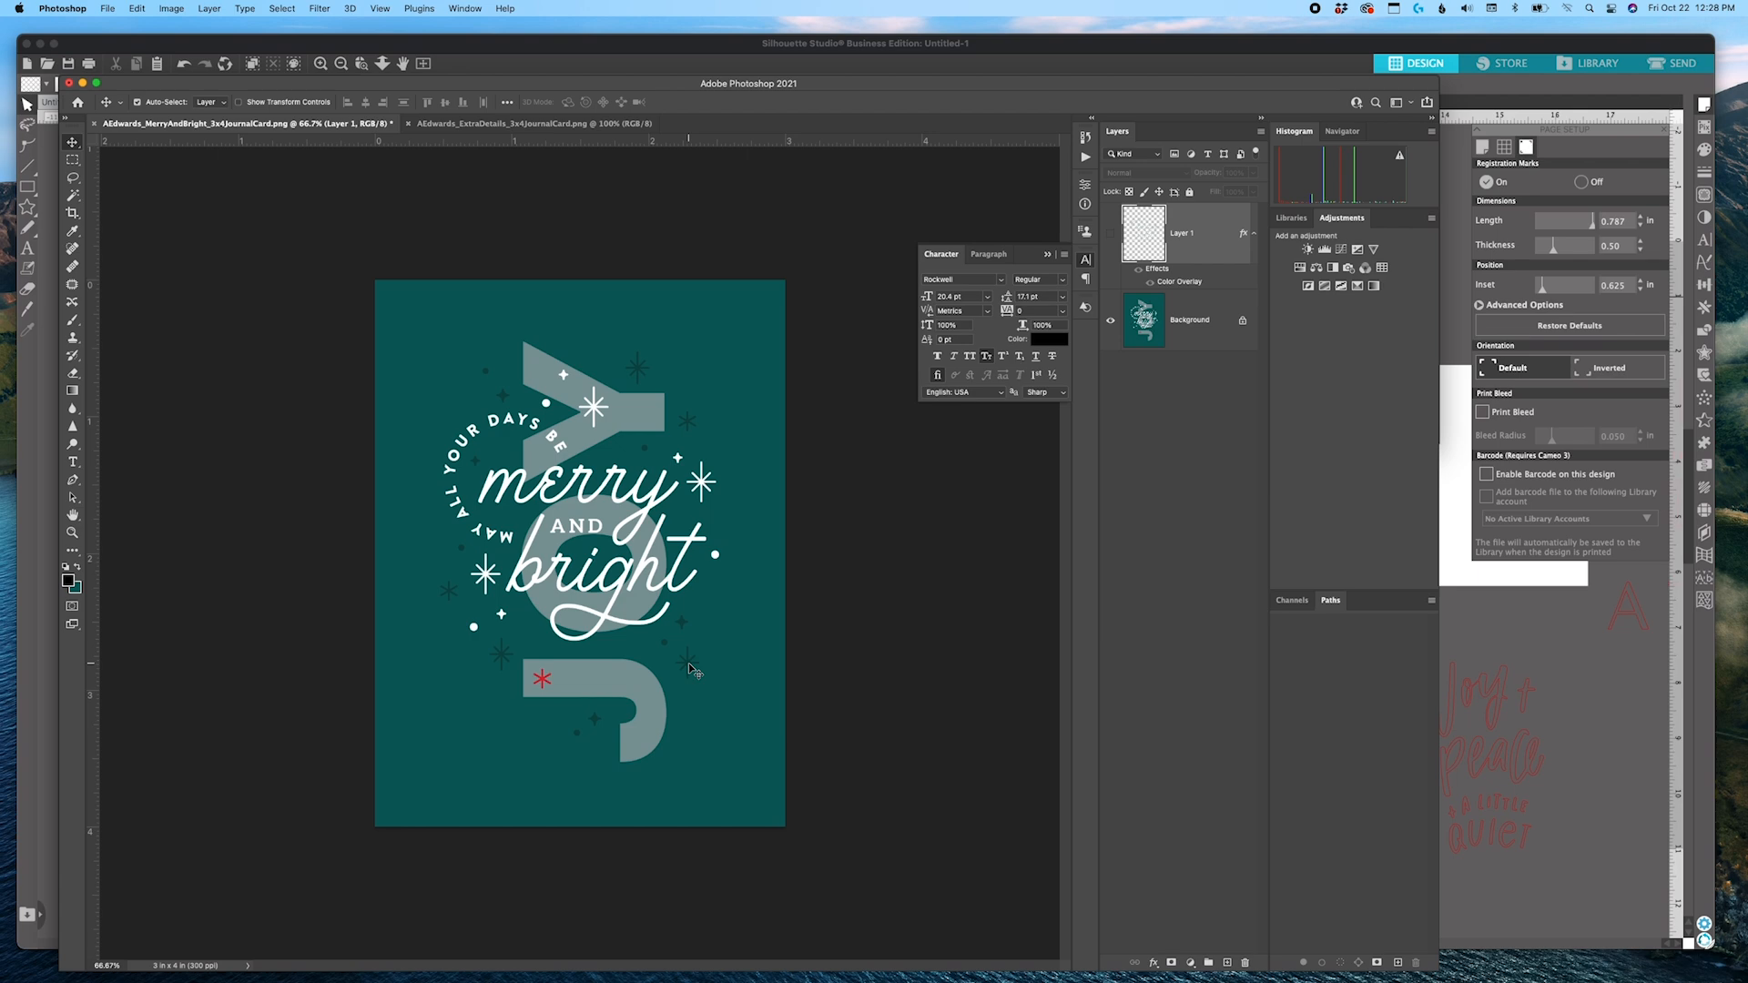
{"action": "left_click", "coordinate": [1110, 320]}
{"action": "left_click", "coordinate": [1110, 235]}
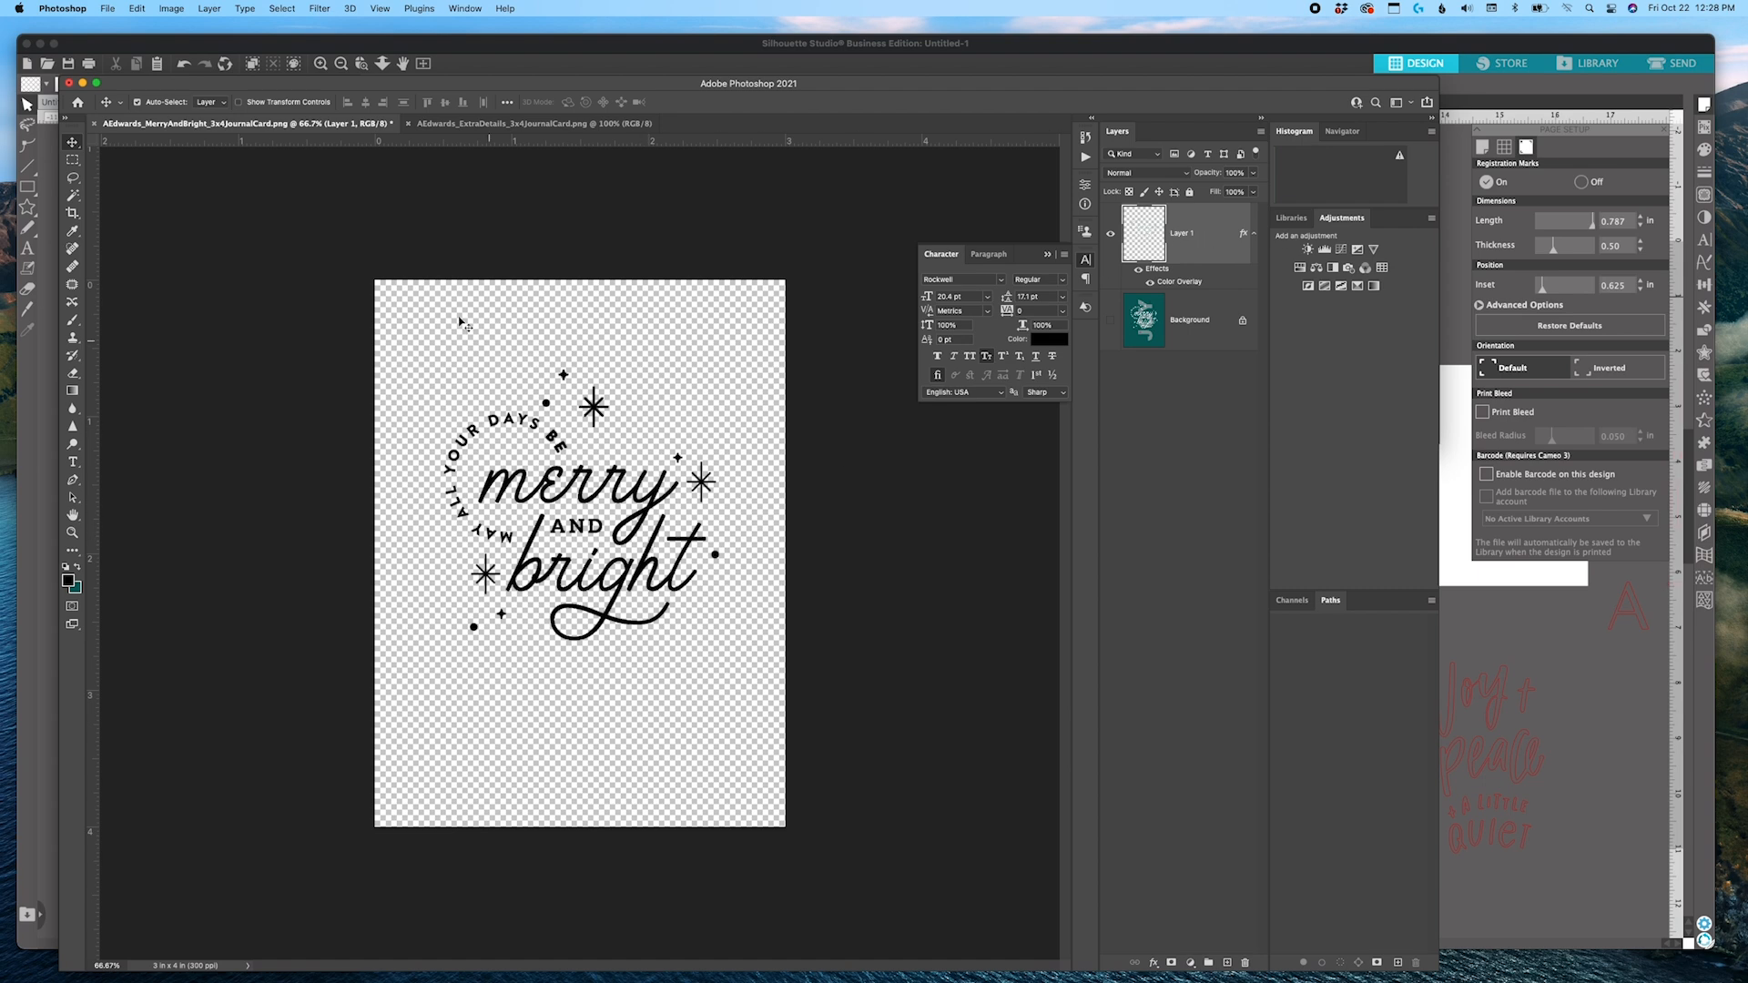
Export the isolated lettering as a PNG with transparency at 100% scale.
{"action": "left_click", "coordinate": [106, 9]}
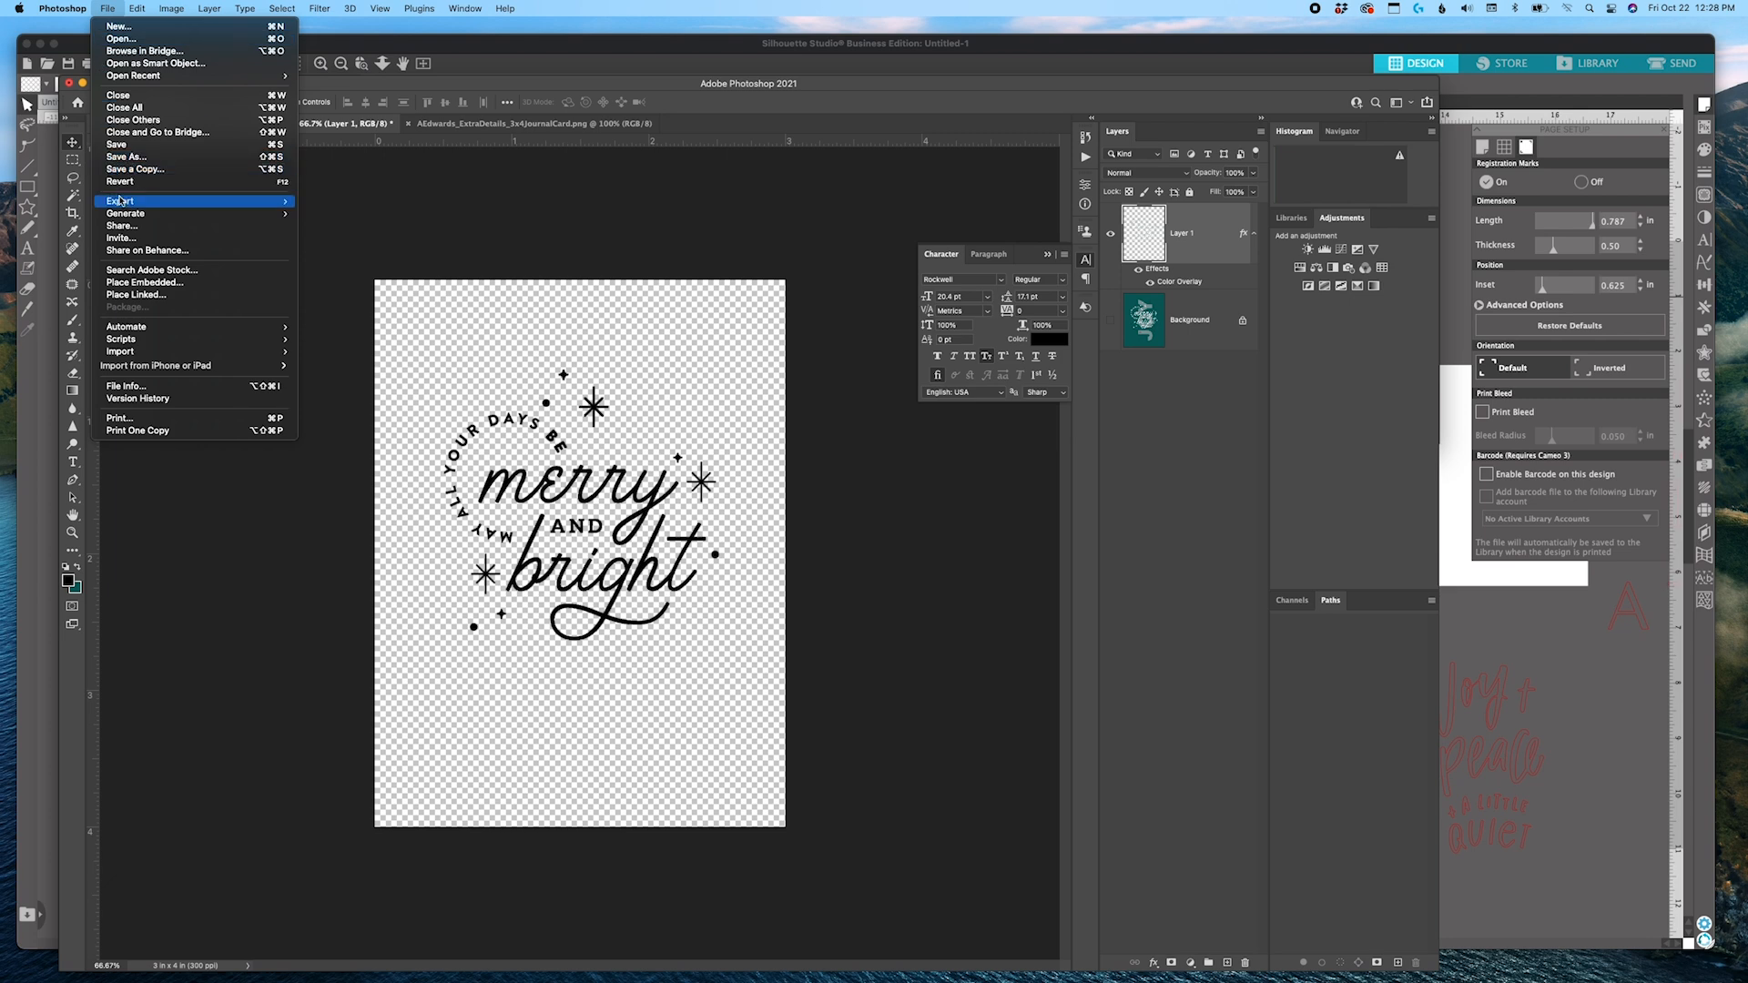
{"action": "mouse_move", "coordinate": [121, 200]}
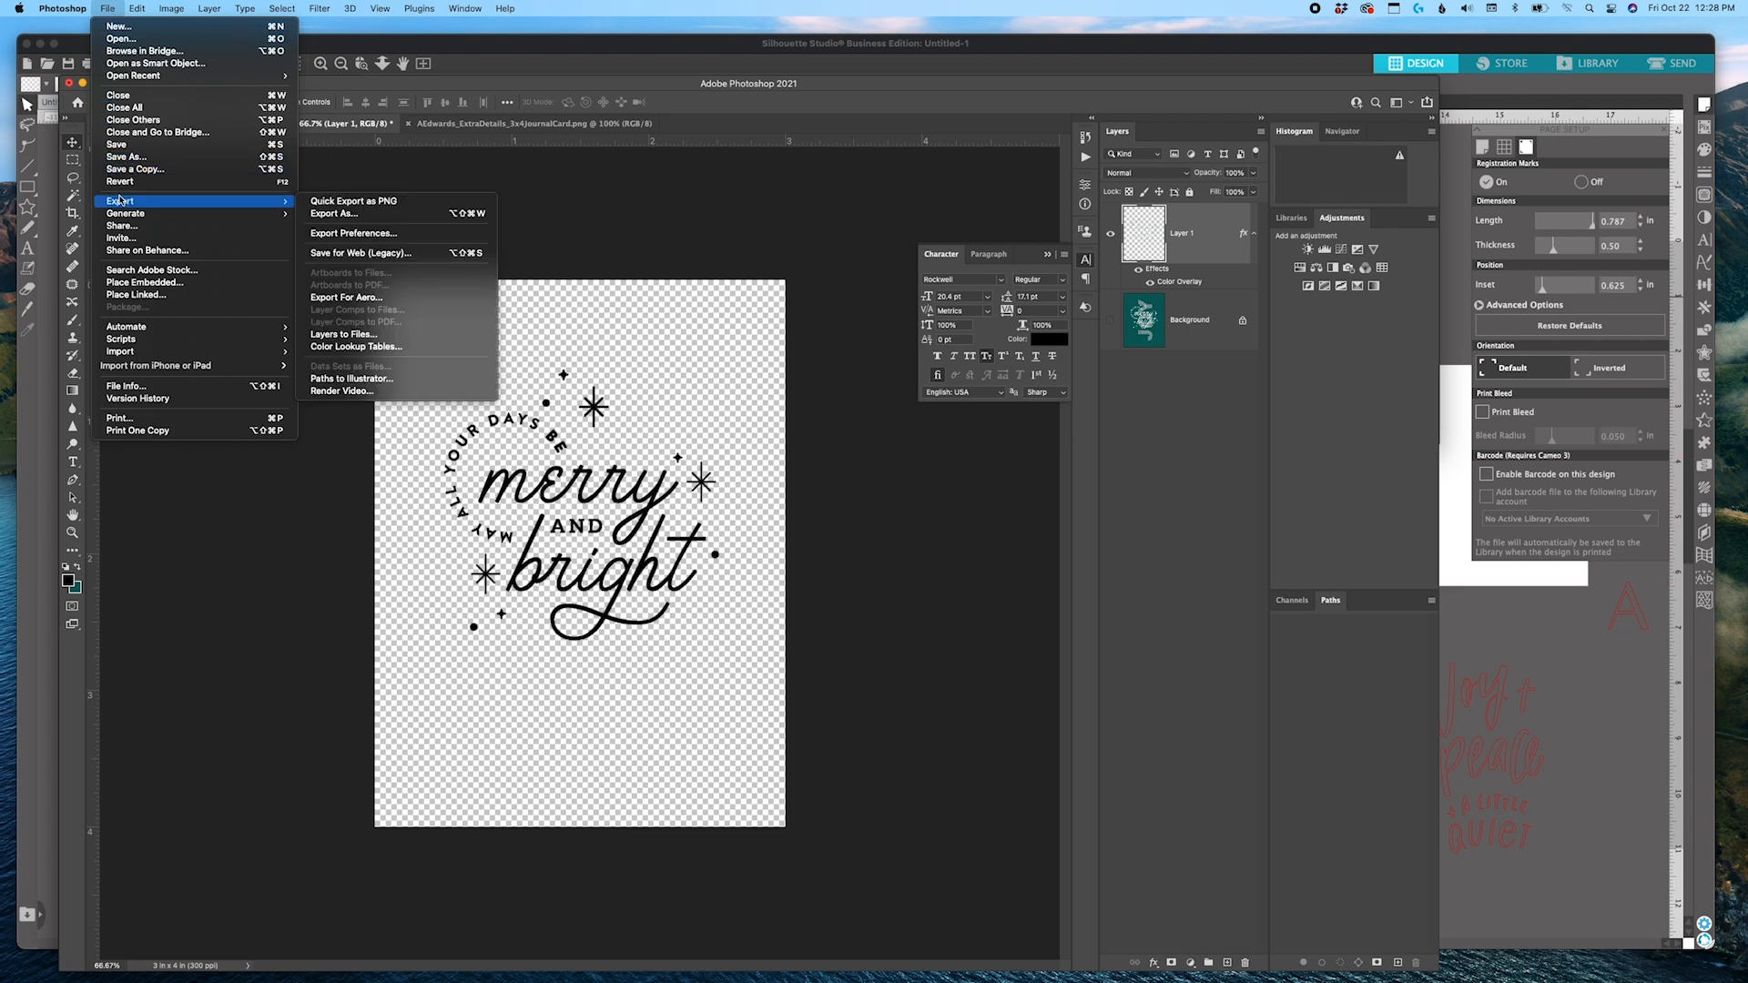
{"action": "left_click", "coordinate": [406, 215]}
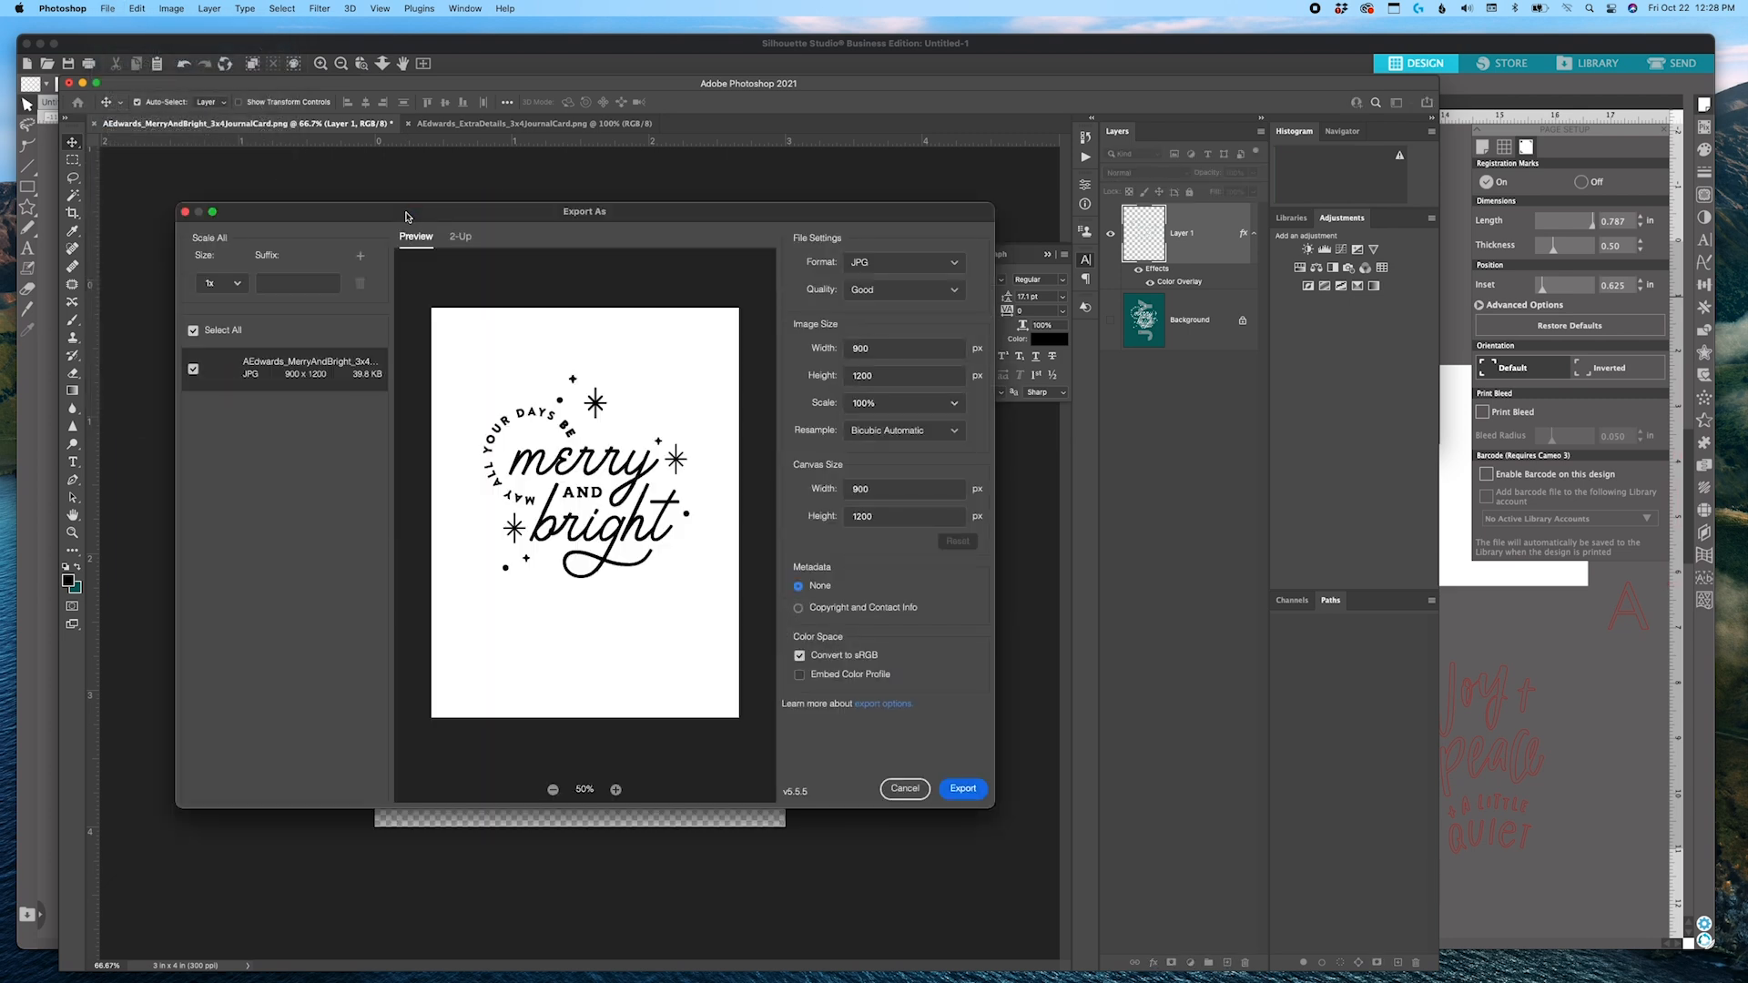
{"action": "left_click", "coordinate": [926, 266]}
{"action": "left_click", "coordinate": [860, 288]}
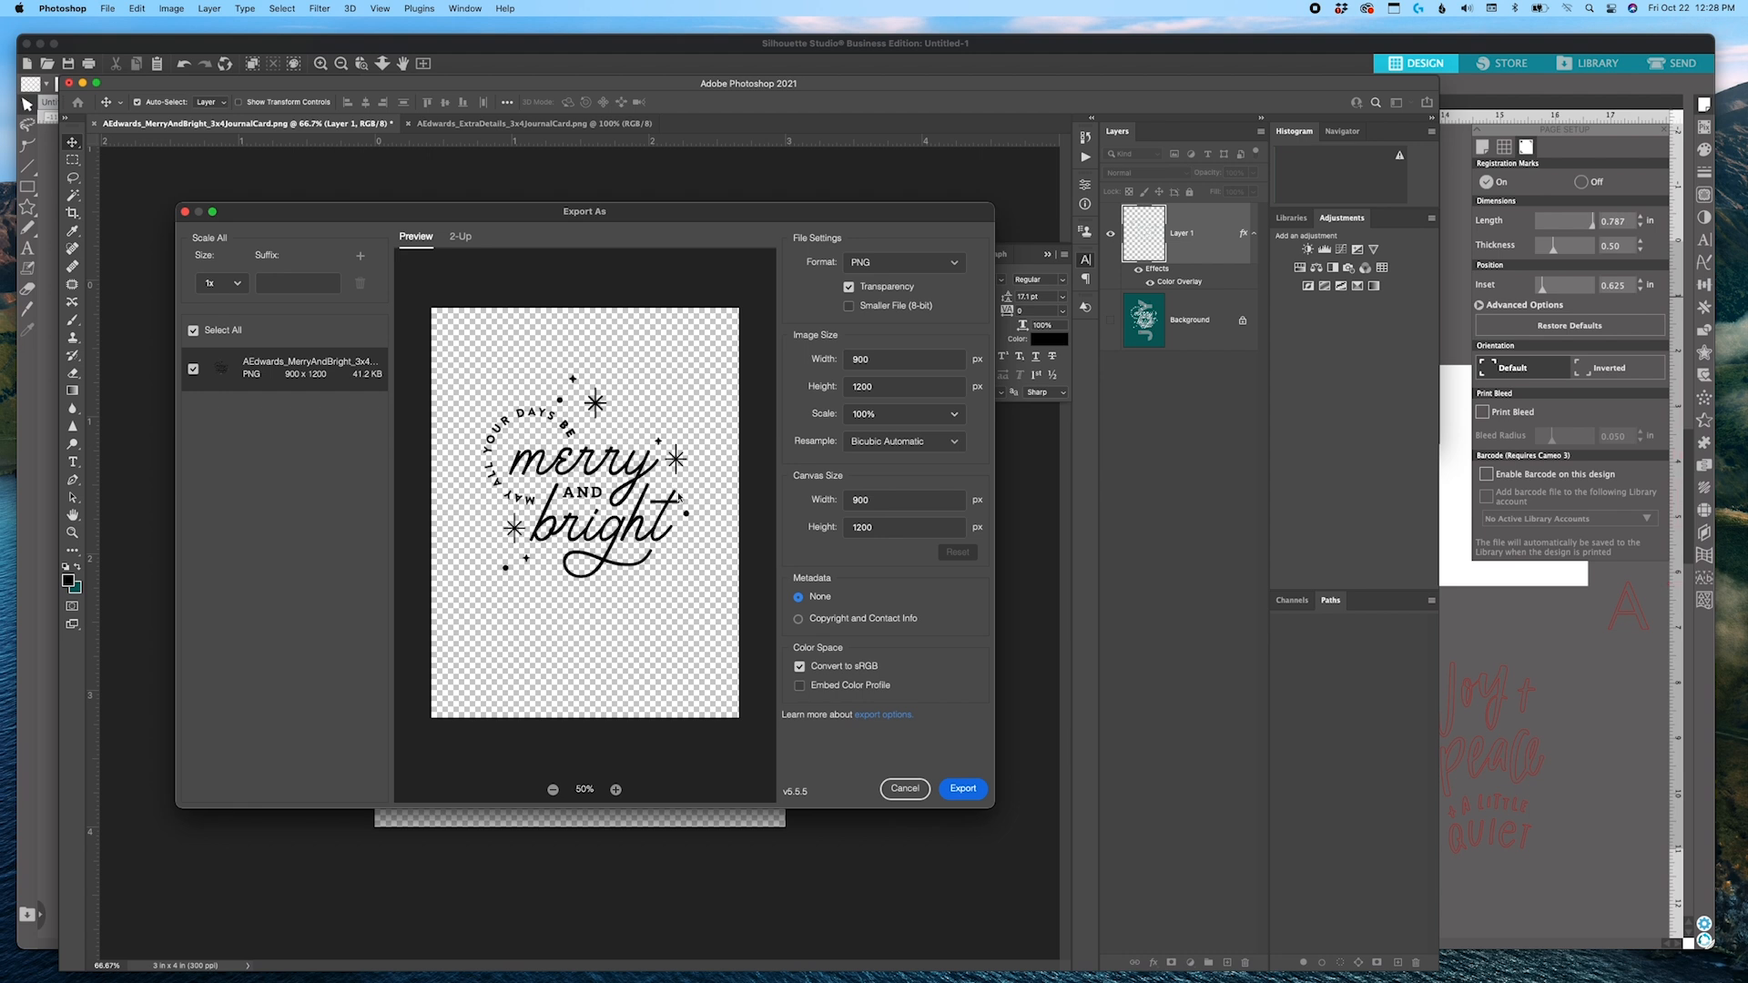
{"action": "left_click", "coordinate": [965, 790]}
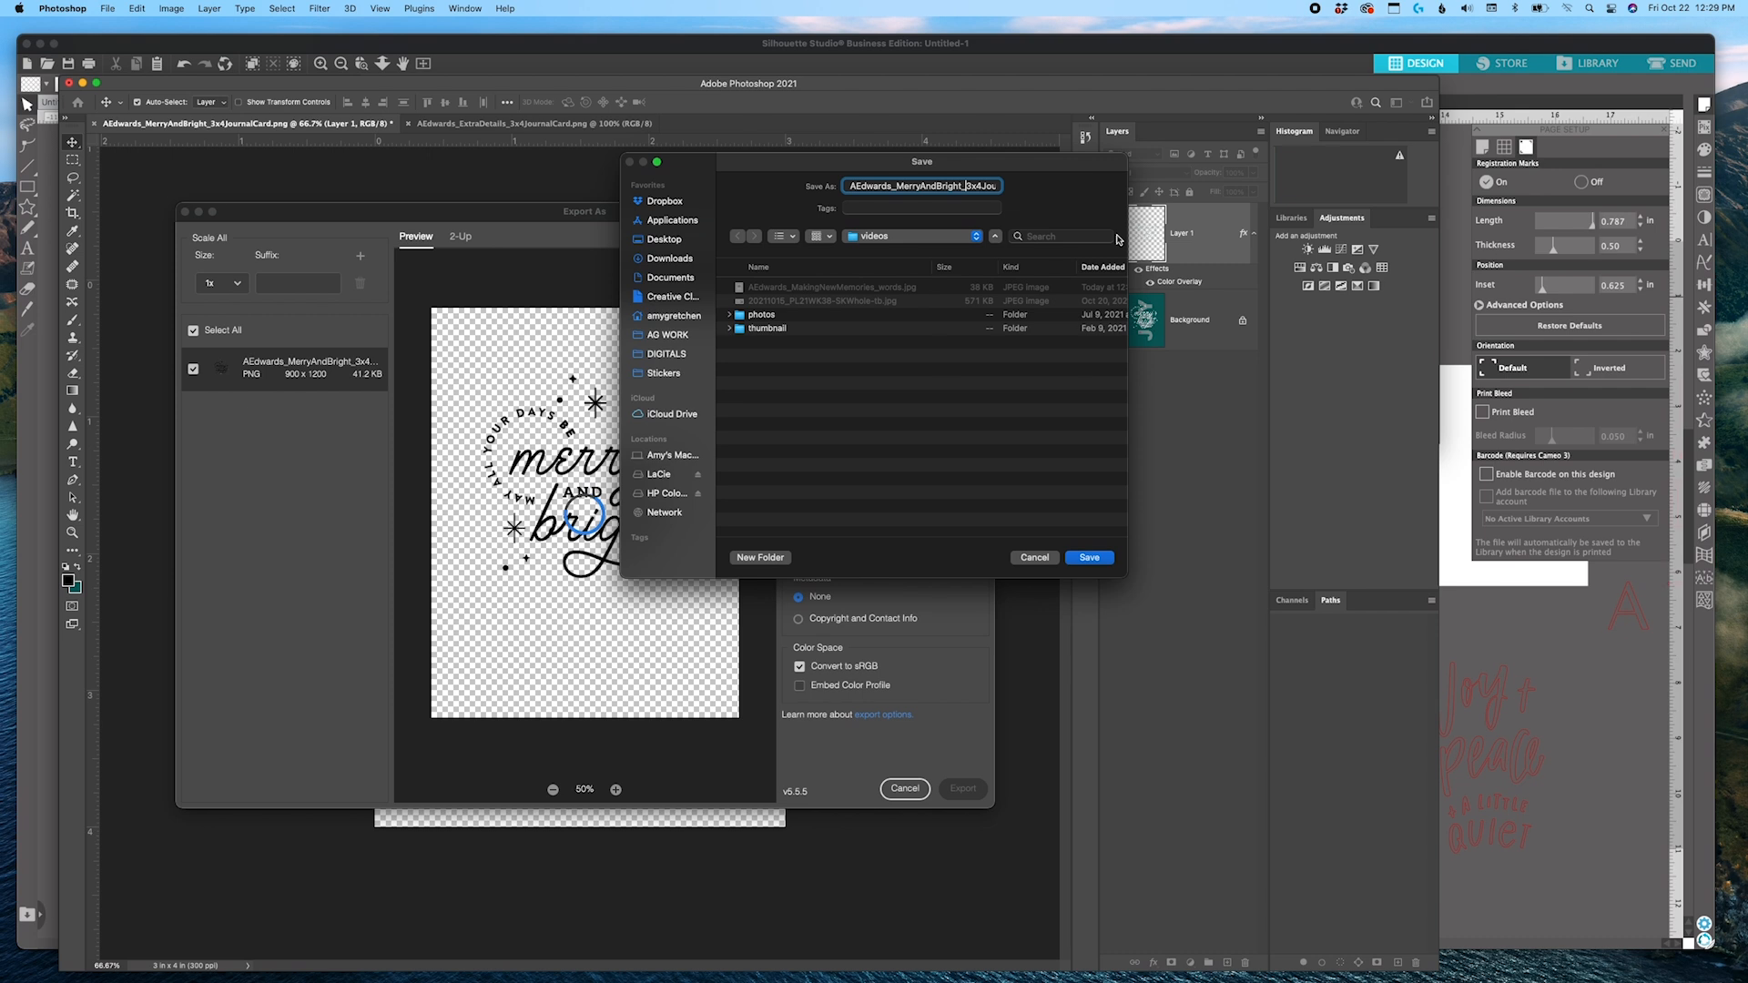
Add "-words" to the end of the PNG's file name and save it to the Desktop.
{"action": "key", "text": "Right"}
{"action": "key", "text": "Right"}
{"action": "key", "text": "Right"}
{"action": "key", "text": "Right"}
{"action": "key", "text": "Right"}
{"action": "key", "text": "Right"}
{"action": "key", "text": "Right"}
{"action": "key", "text": "Right"}
{"action": "key", "text": "Right"}
{"action": "key", "text": "Right"}
{"action": "type", "text": "-words"}
{"action": "left_click", "coordinate": [678, 246]}
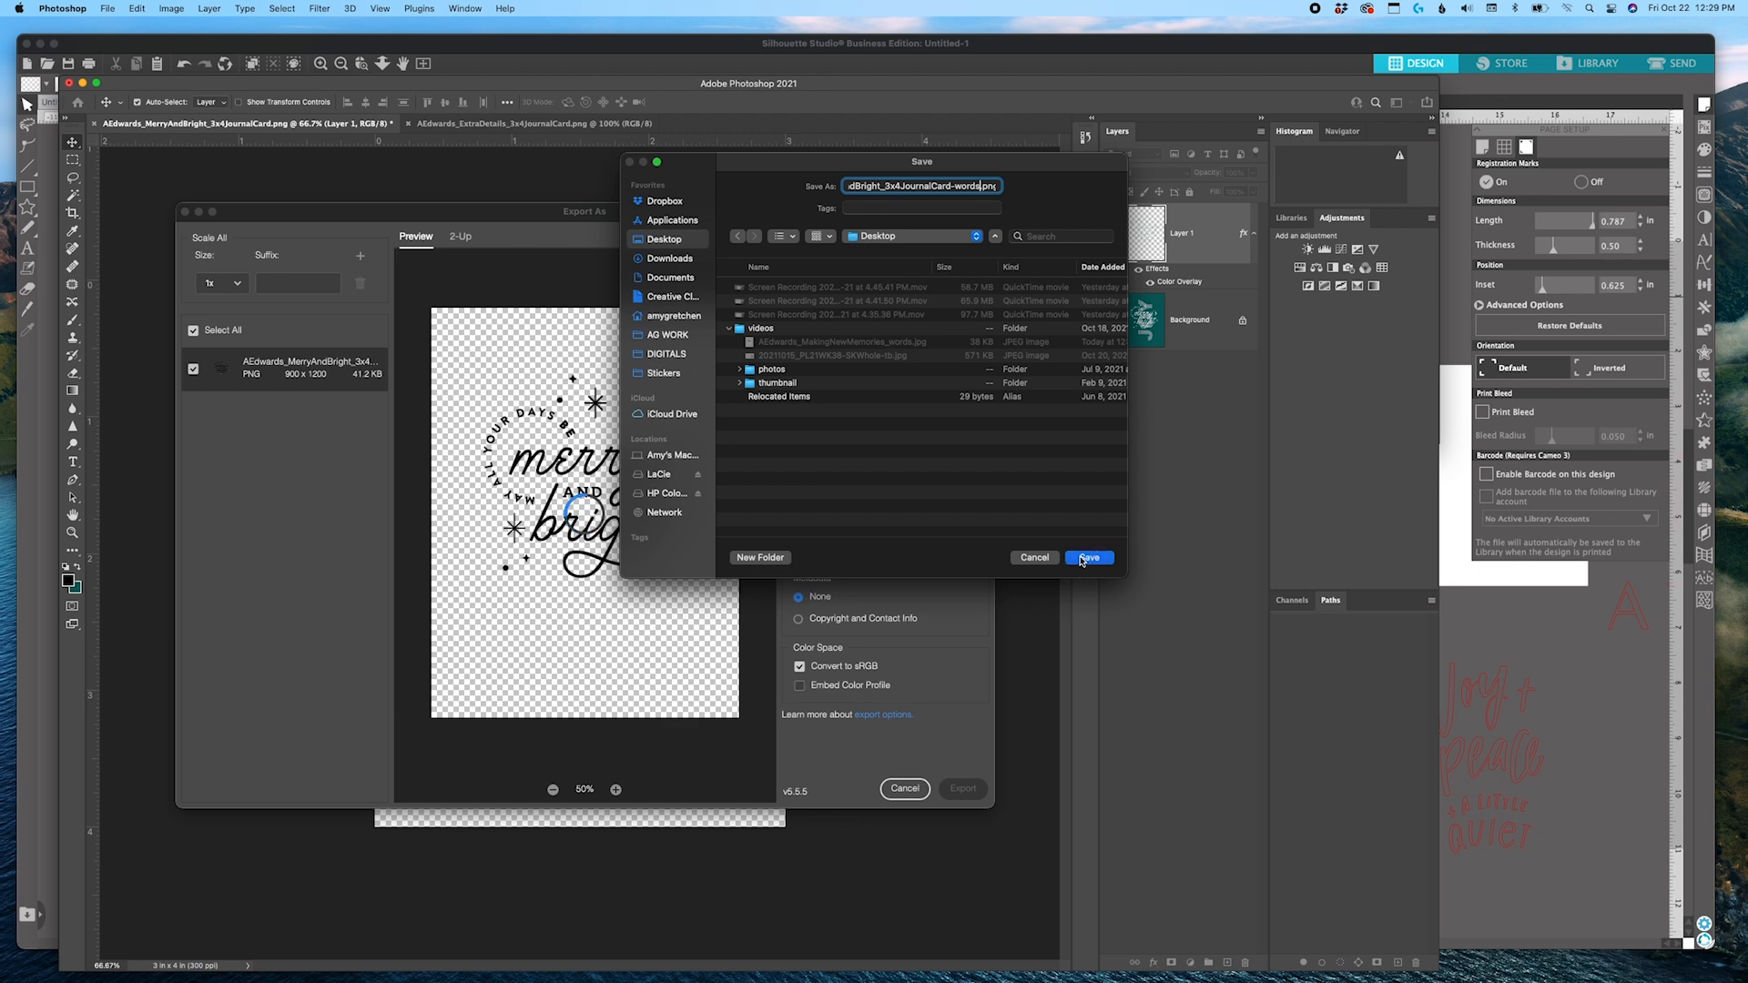
{"action": "left_click", "coordinate": [1085, 558]}
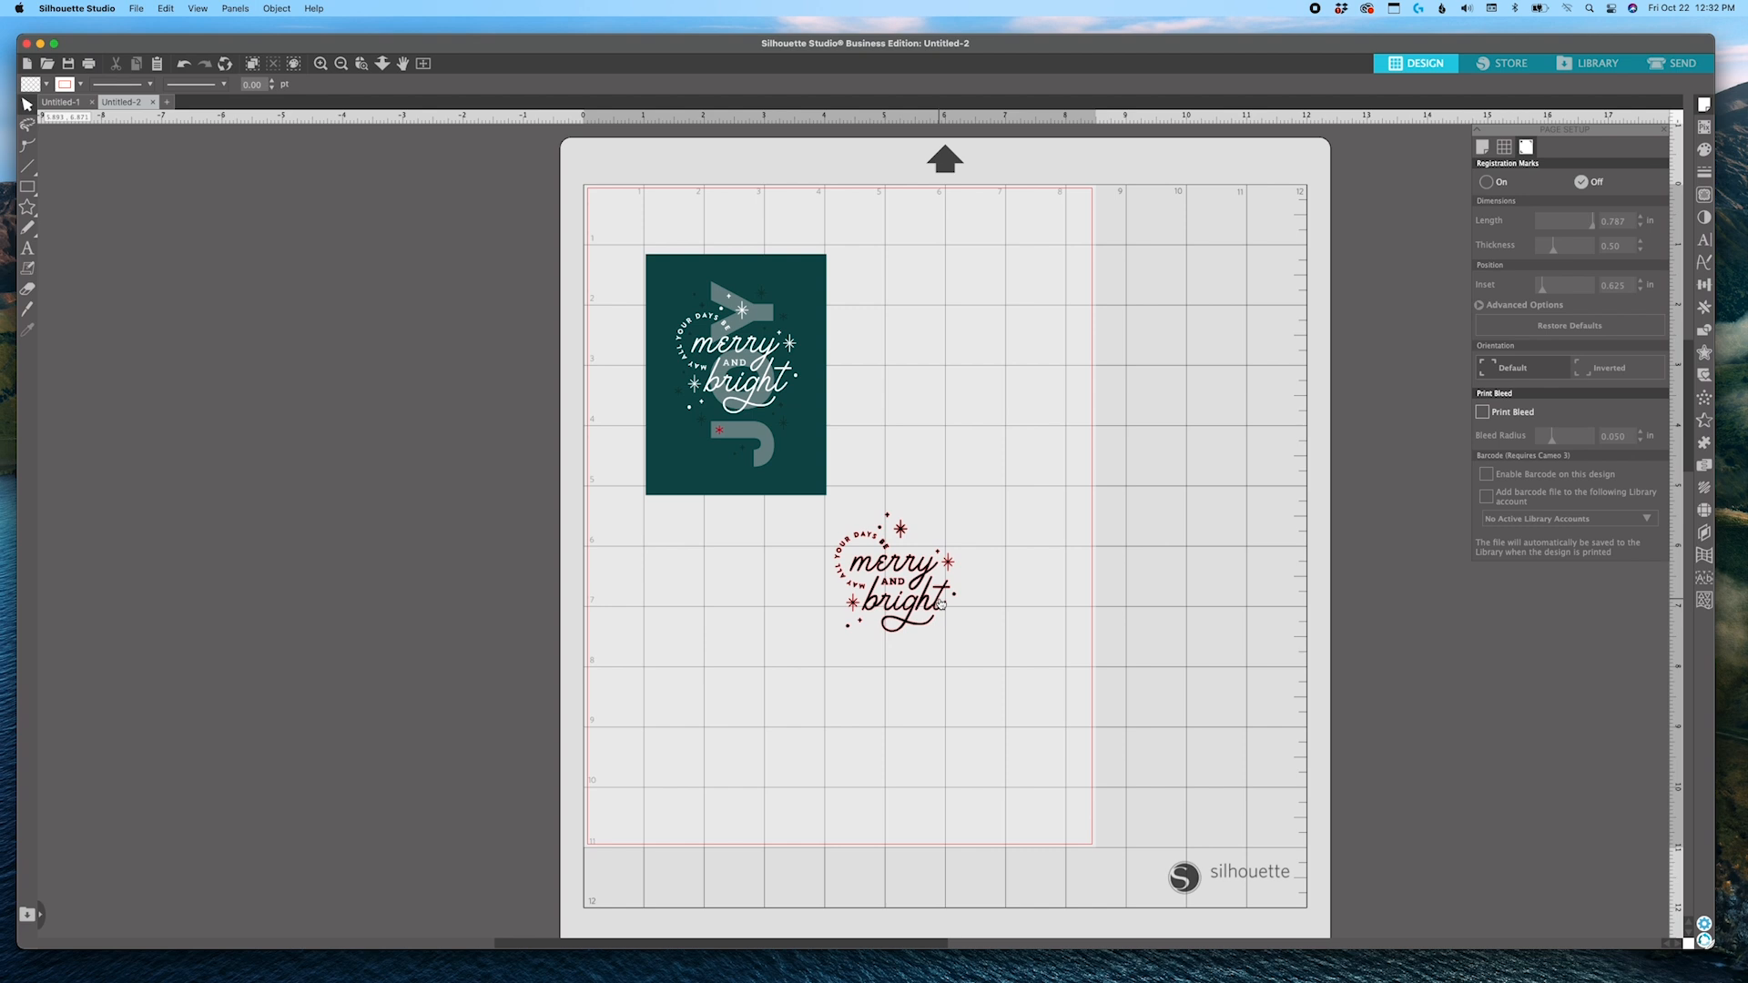
In Silhouette Studio, bring the "merry and bright" words to the front and place them over the matching text on the card.
{"action": "left_click_drag", "start_coordinate": [939, 602], "coordinate": [1012, 405]}
{"action": "right_click", "coordinate": [1015, 401]}
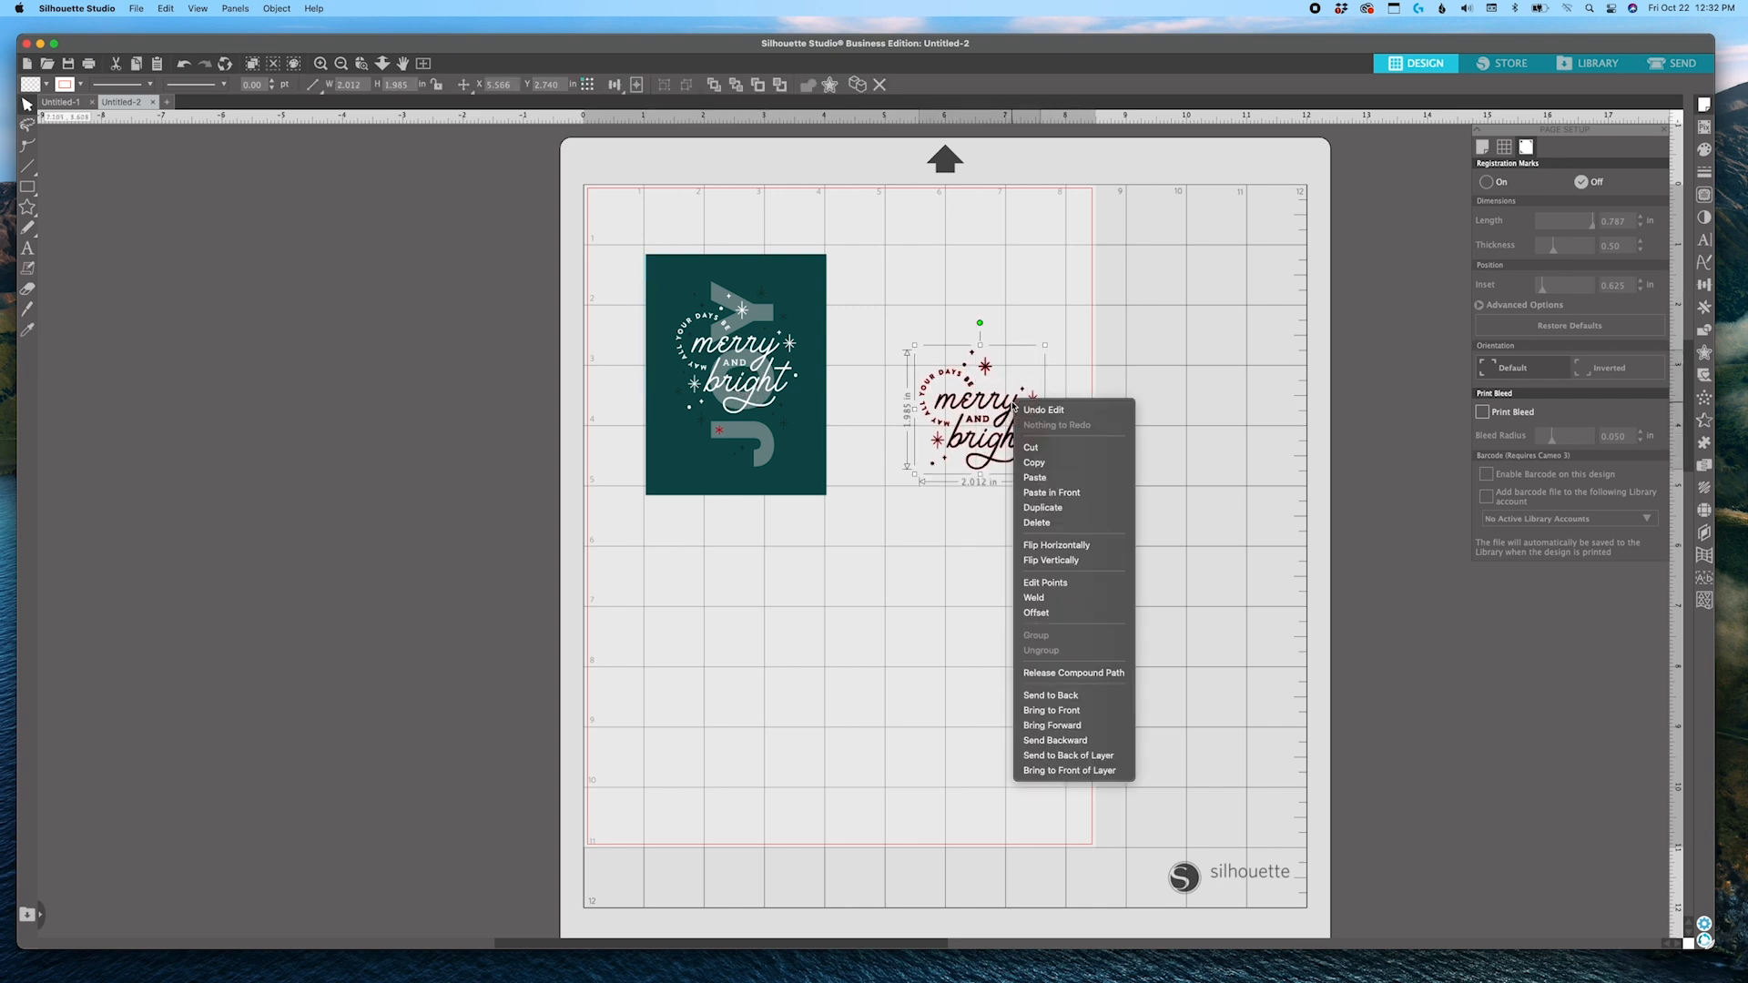
{"action": "left_click", "coordinate": [1084, 711]}
{"action": "left_click_drag", "start_coordinate": [967, 440], "coordinate": [774, 390]}
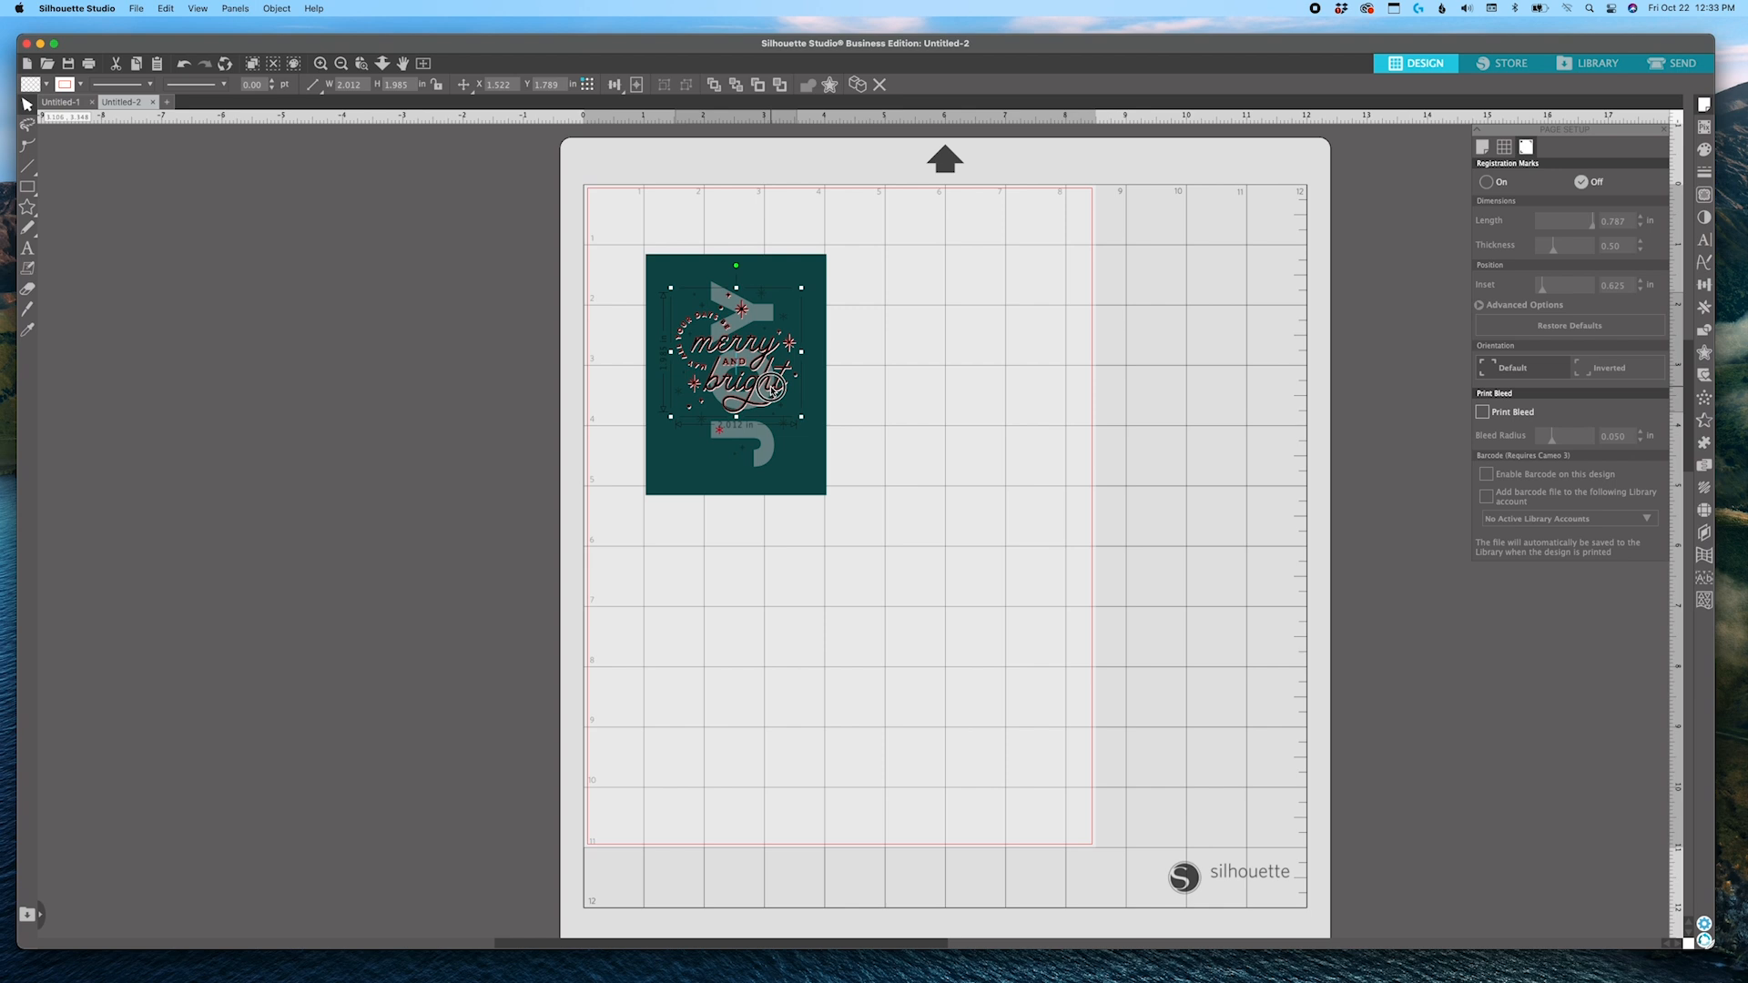
Move the words off the card to the empty space on its right, at about X 4.32 in and Y 1.69 in.
{"action": "scroll", "coordinate": [950, 409], "scroll_direction": "up", "scroll_amount": 2}
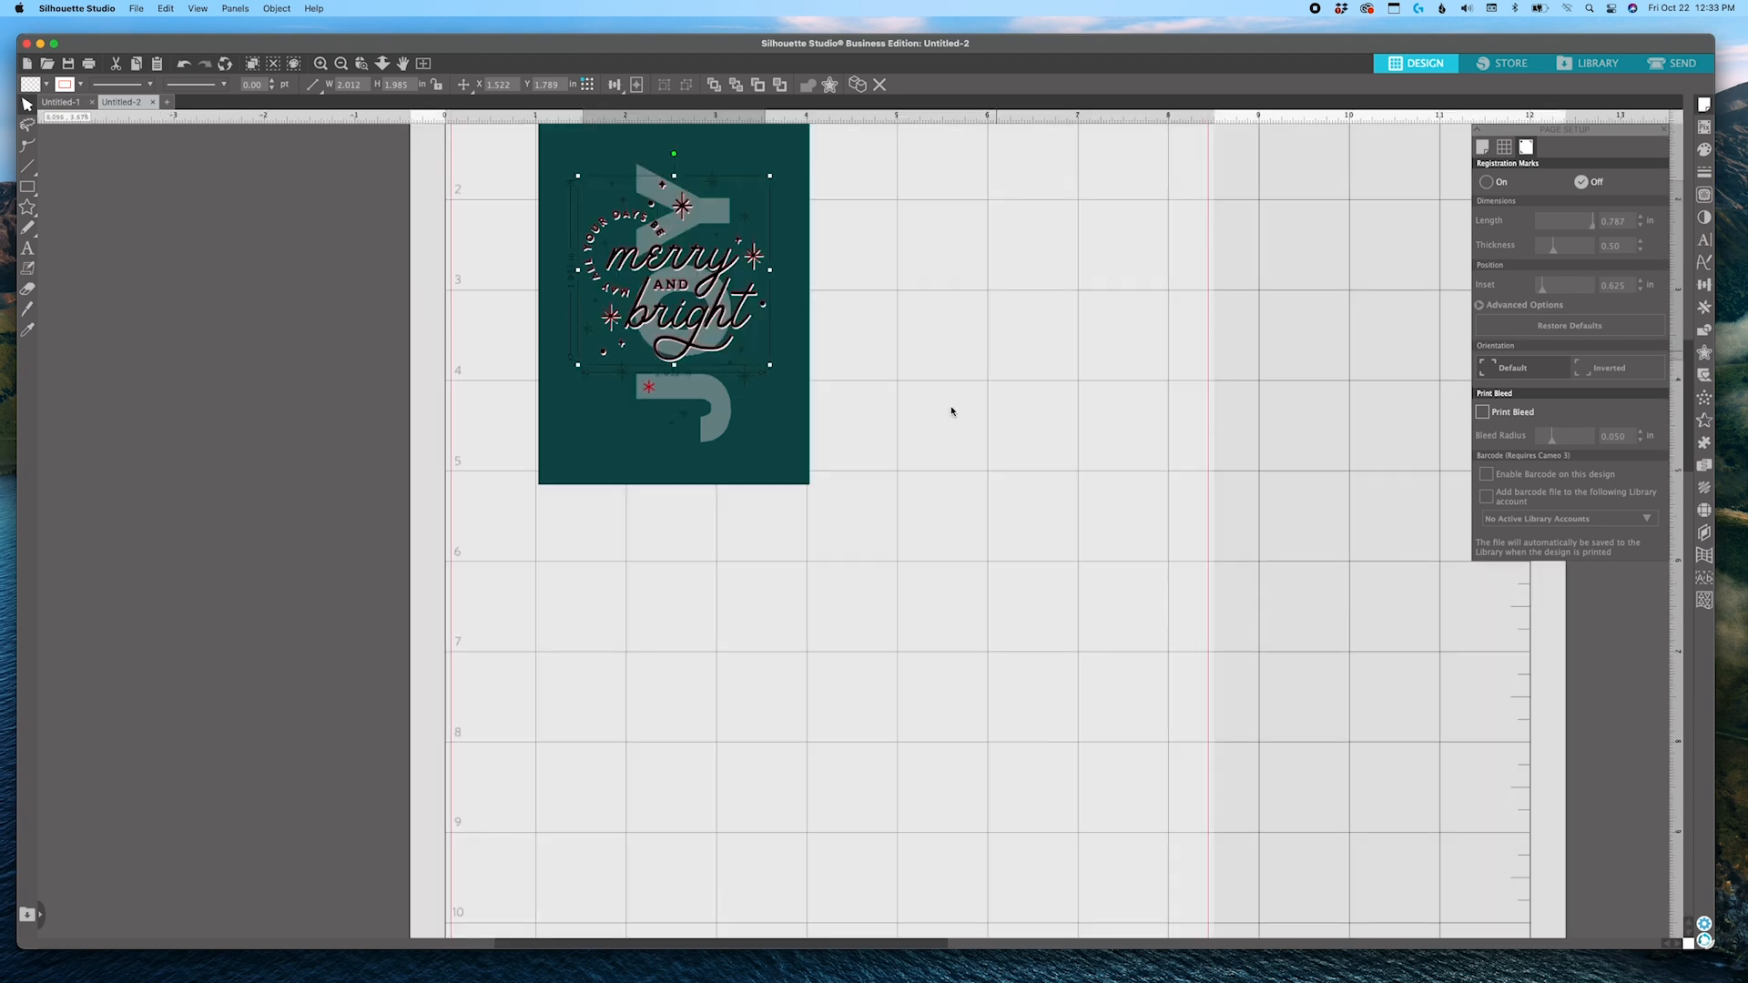
{"action": "scroll", "coordinate": [920, 370], "scroll_direction": "up", "scroll_amount": 2}
{"action": "key", "text": "space"}
{"action": "left_click_drag", "start_coordinate": [818, 320], "coordinate": [860, 609]}
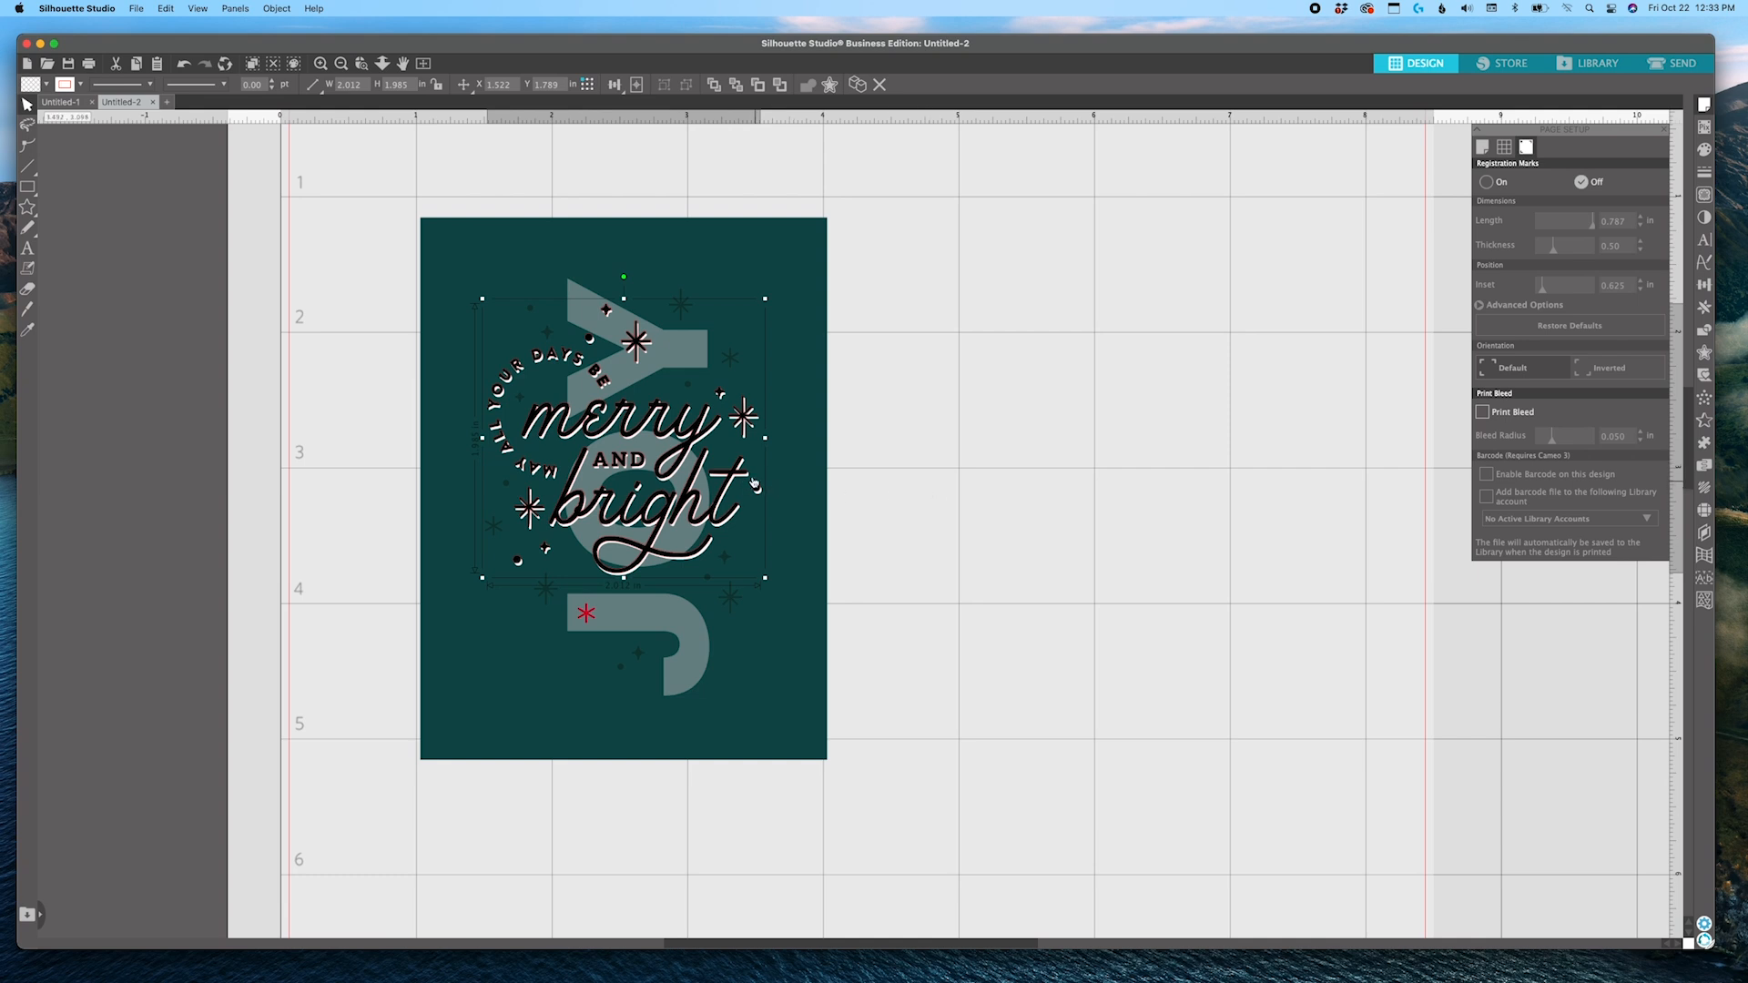
{"action": "left_click_drag", "start_coordinate": [743, 476], "coordinate": [1121, 462]}
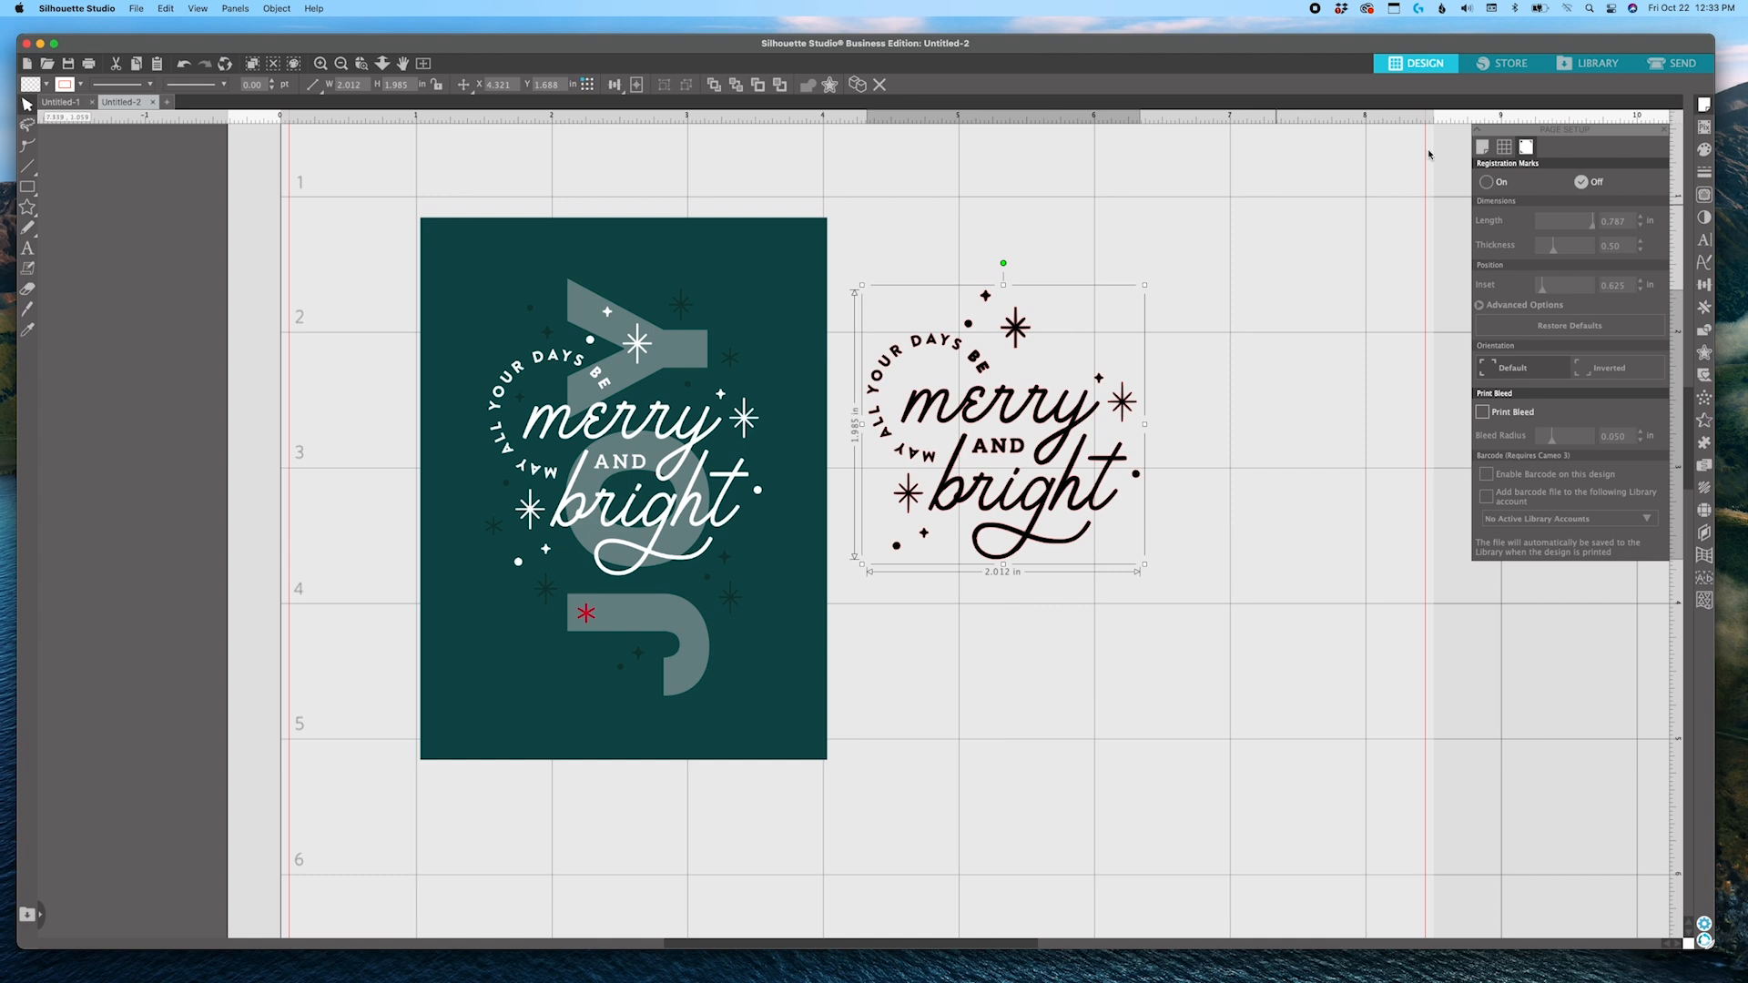
Apply a concentric line fill effect to the words with 0.005 in spacing.
{"action": "left_click", "coordinate": [1707, 486]}
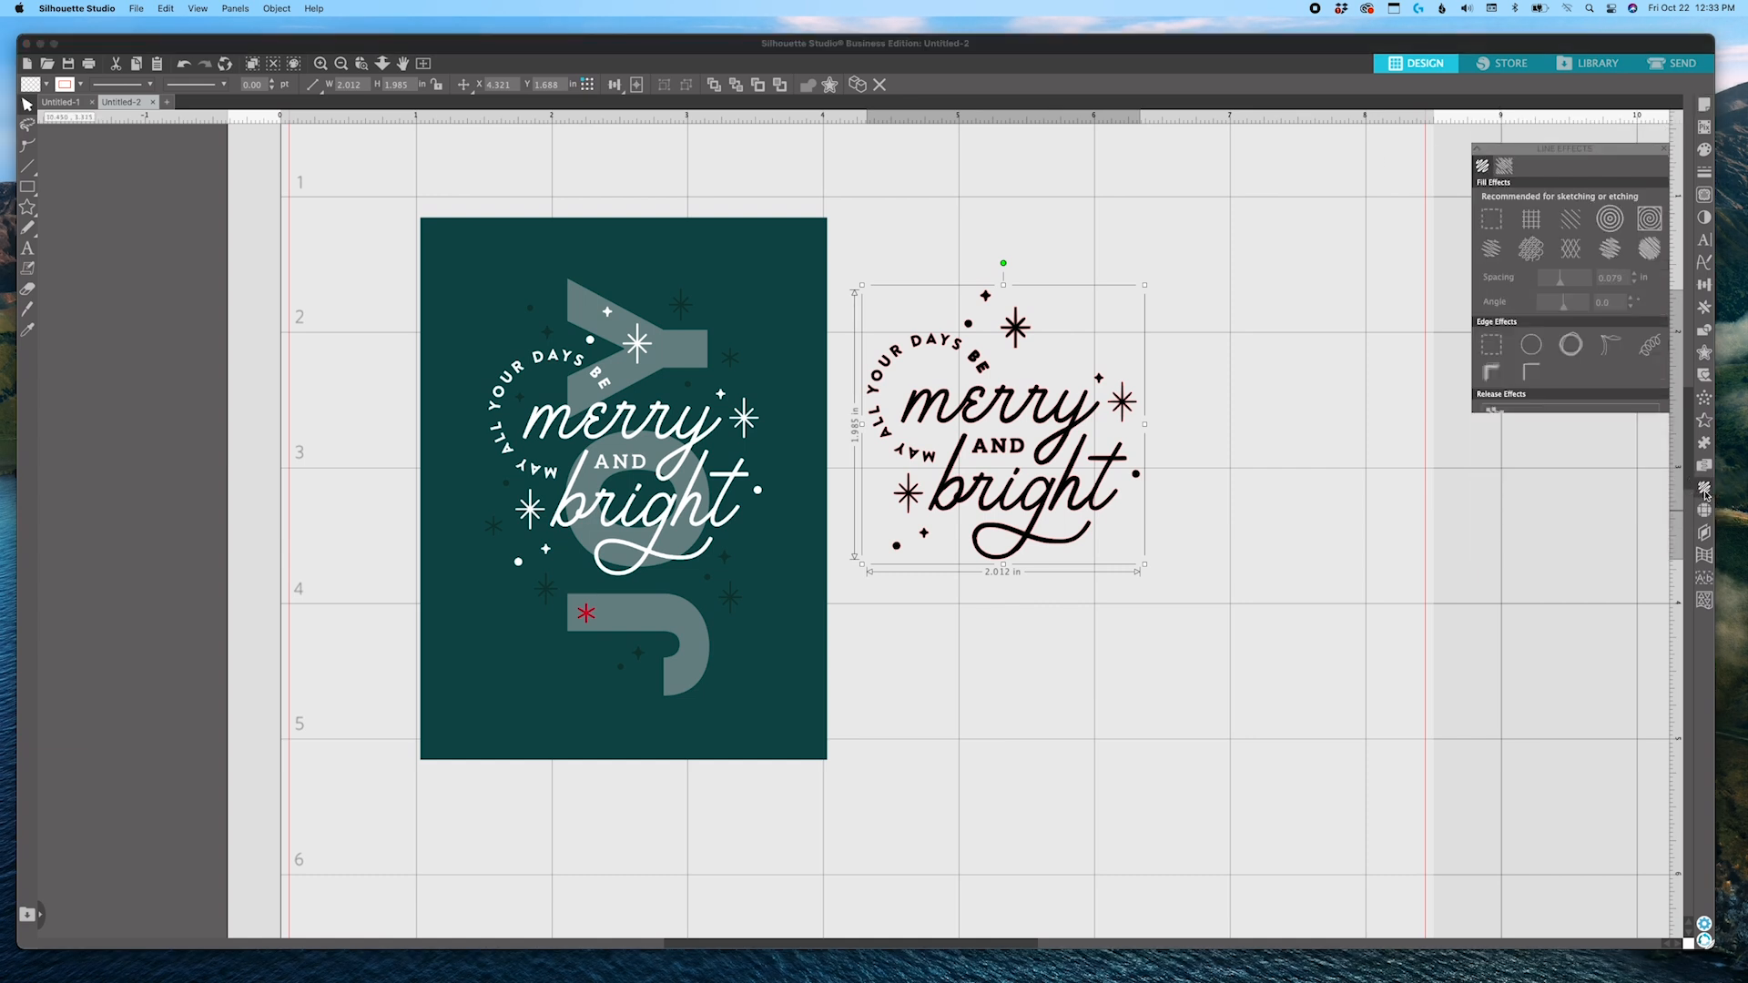
{"action": "left_click_drag", "start_coordinate": [1597, 132], "coordinate": [1282, 279]}
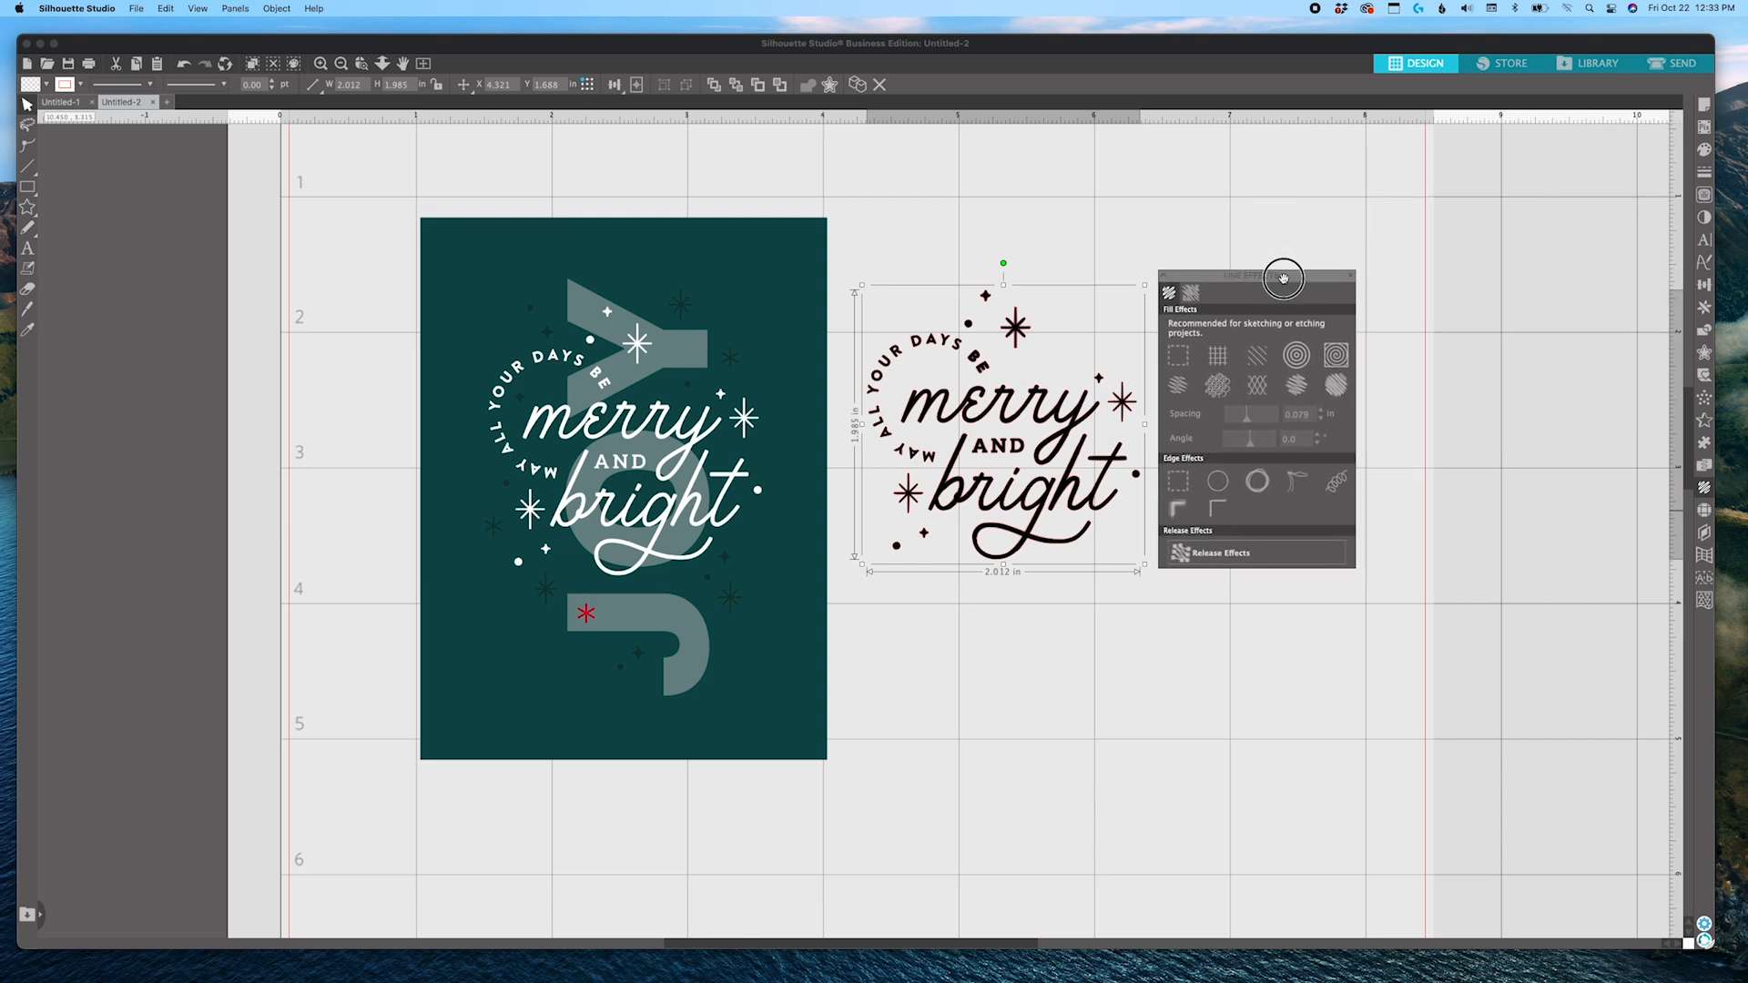
{"action": "left_click", "coordinate": [1344, 359]}
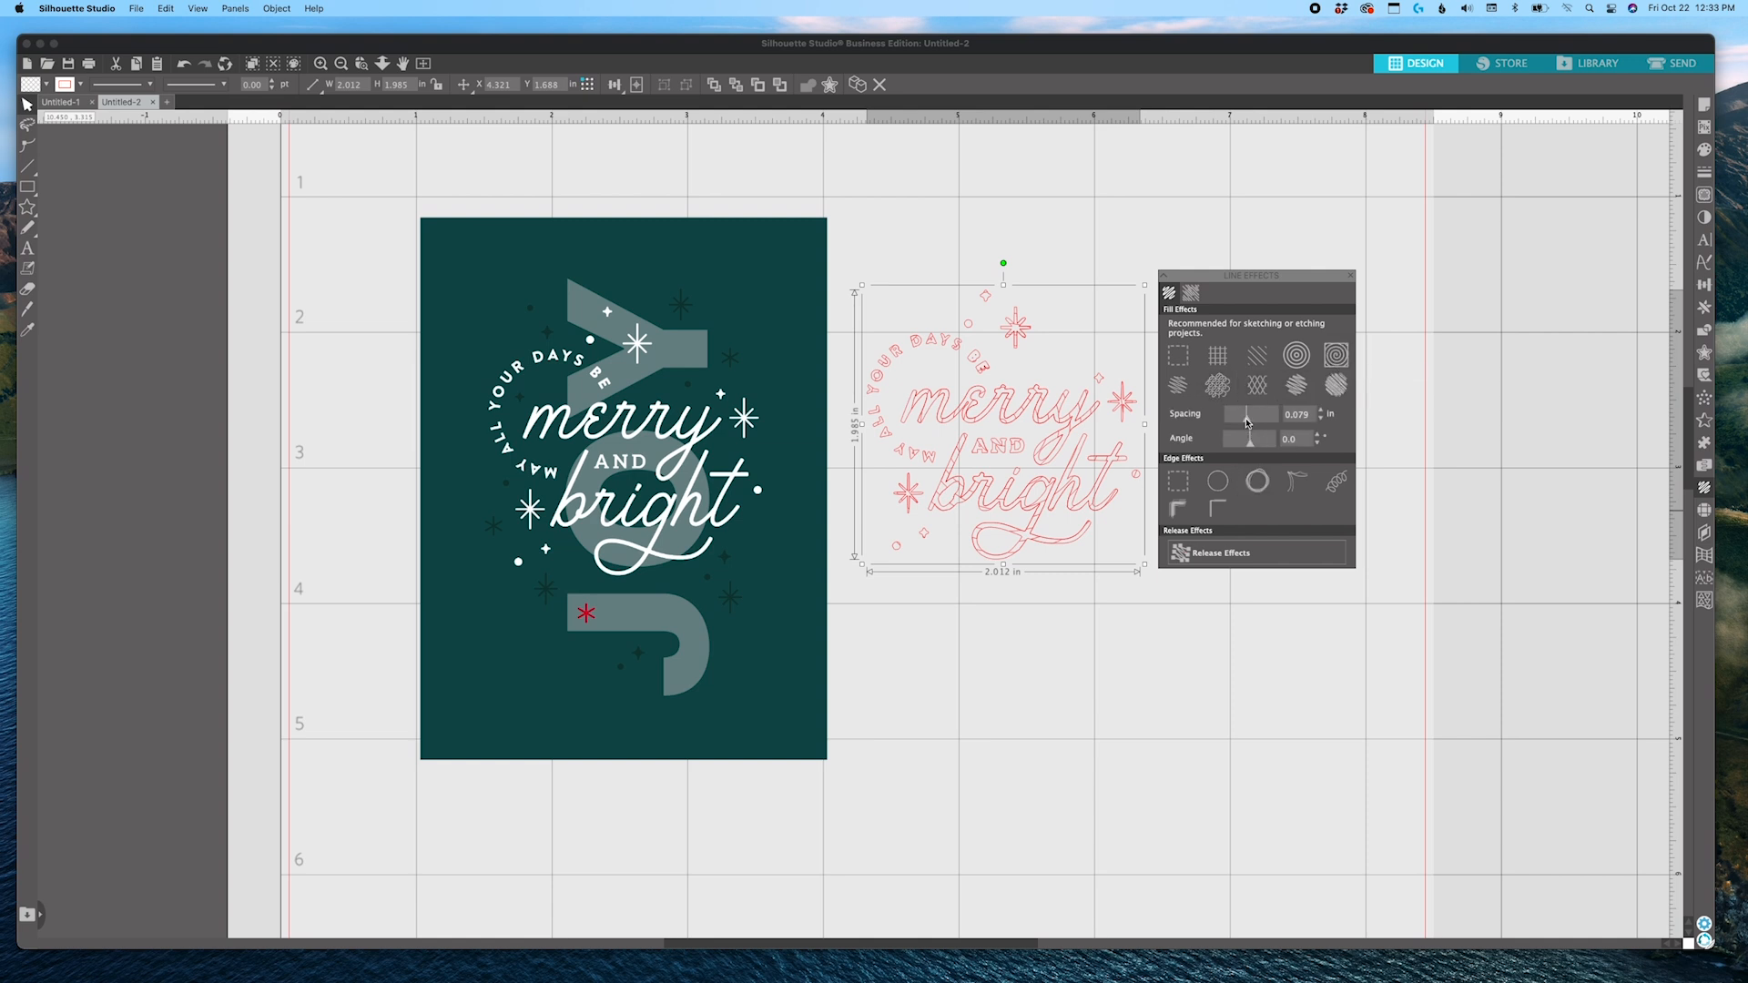
{"action": "left_click_drag", "start_coordinate": [1247, 422], "coordinate": [1168, 422]}
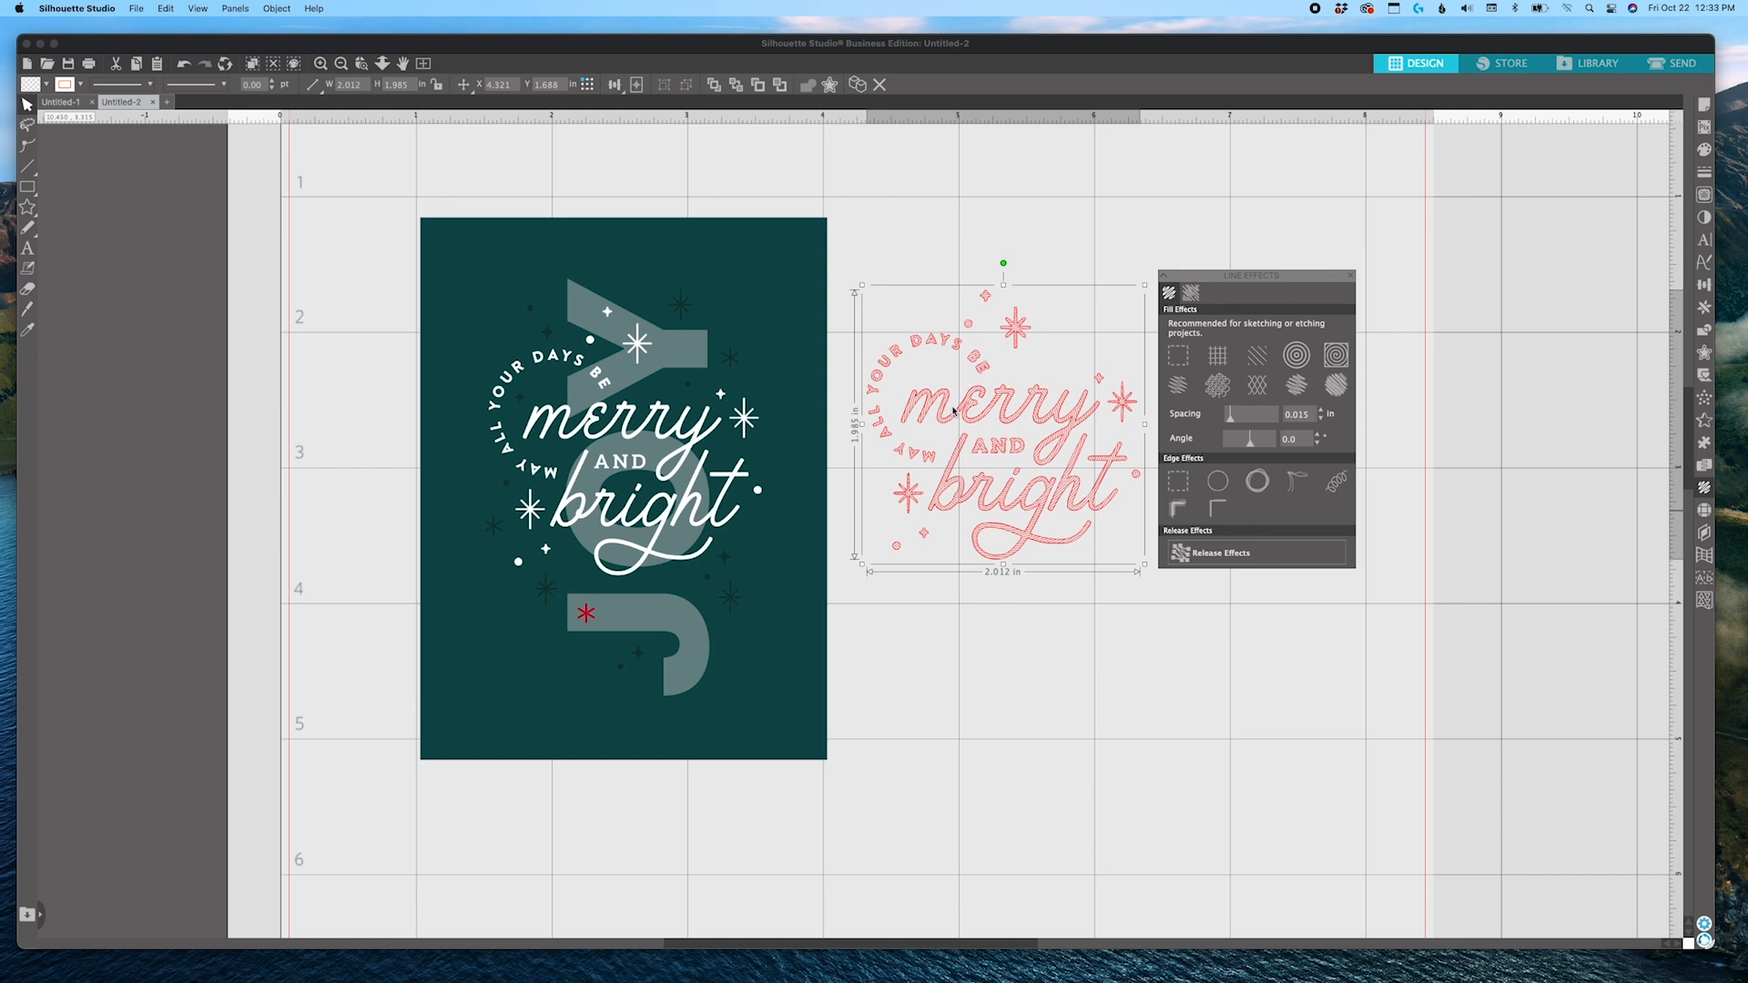
{"action": "scroll", "coordinate": [1003, 407], "scroll_direction": "right", "scroll_amount": 1}
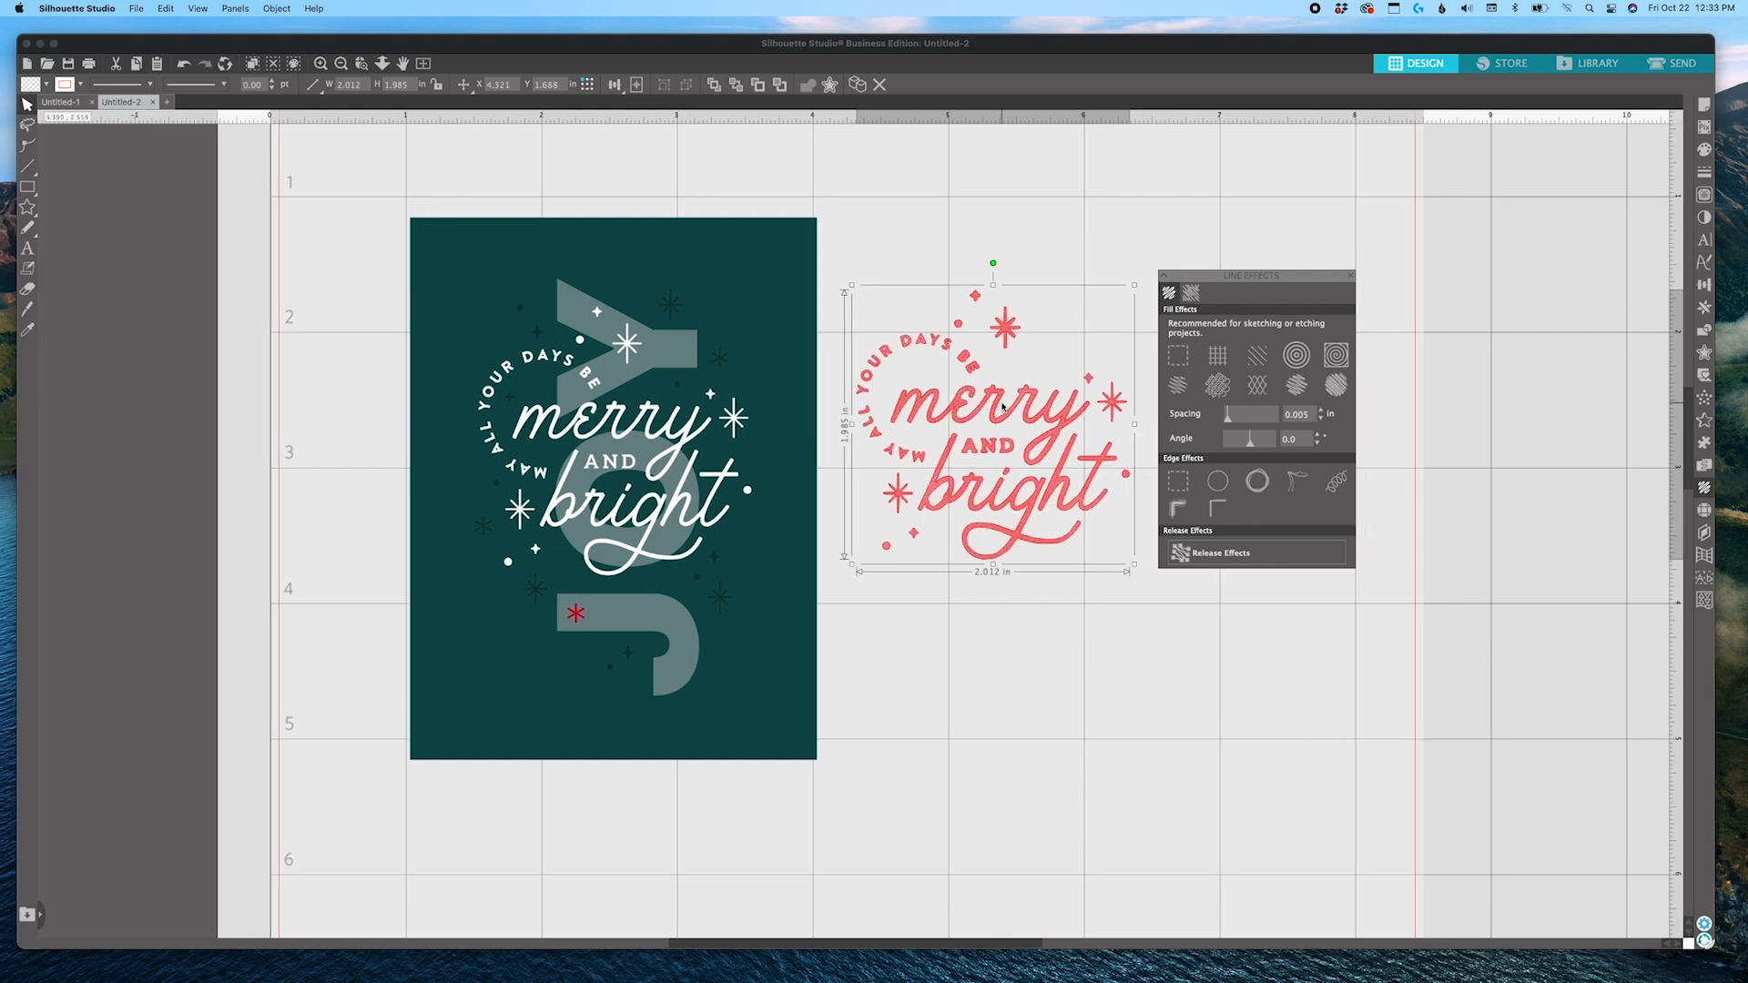
Close the line effects settings and move the line-filled words back over the matching text on the card.
{"action": "scroll", "coordinate": [1002, 407], "scroll_direction": "down", "scroll_amount": 2}
{"action": "scroll", "coordinate": [1002, 407], "scroll_direction": "right", "scroll_amount": 1}
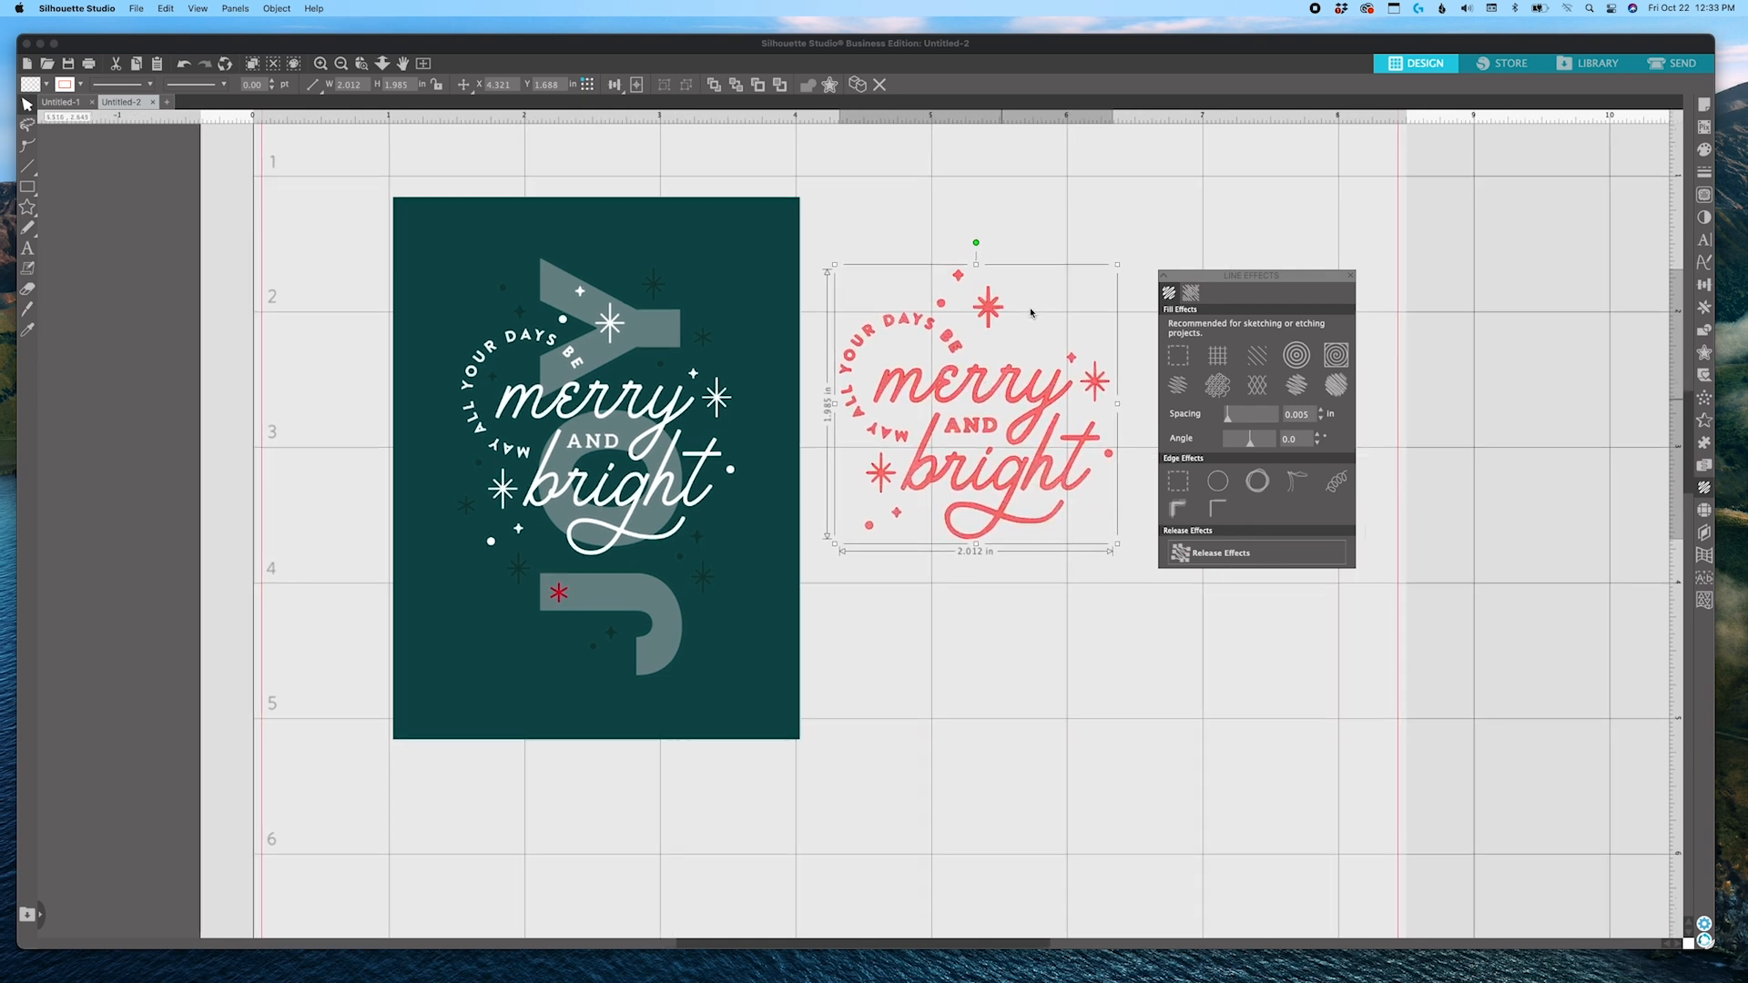
{"action": "scroll", "coordinate": [942, 339], "scroll_direction": "left", "scroll_amount": 2}
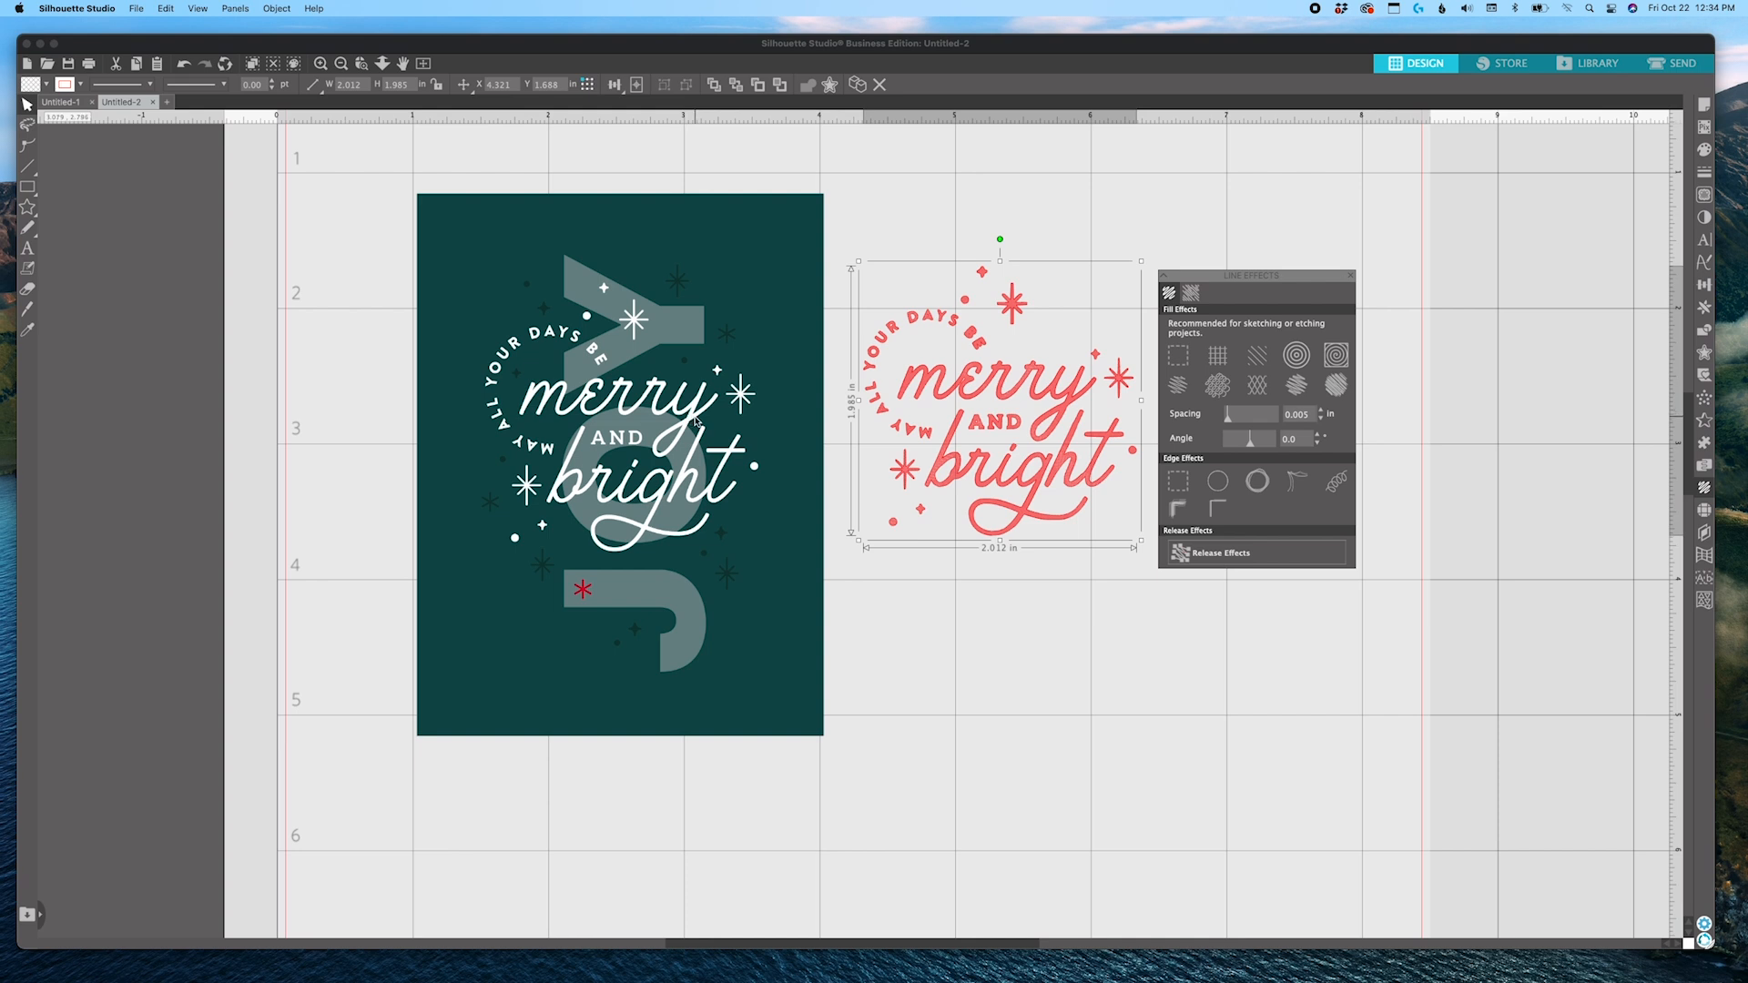
{"action": "scroll", "coordinate": [688, 401], "scroll_direction": "right", "scroll_amount": 1}
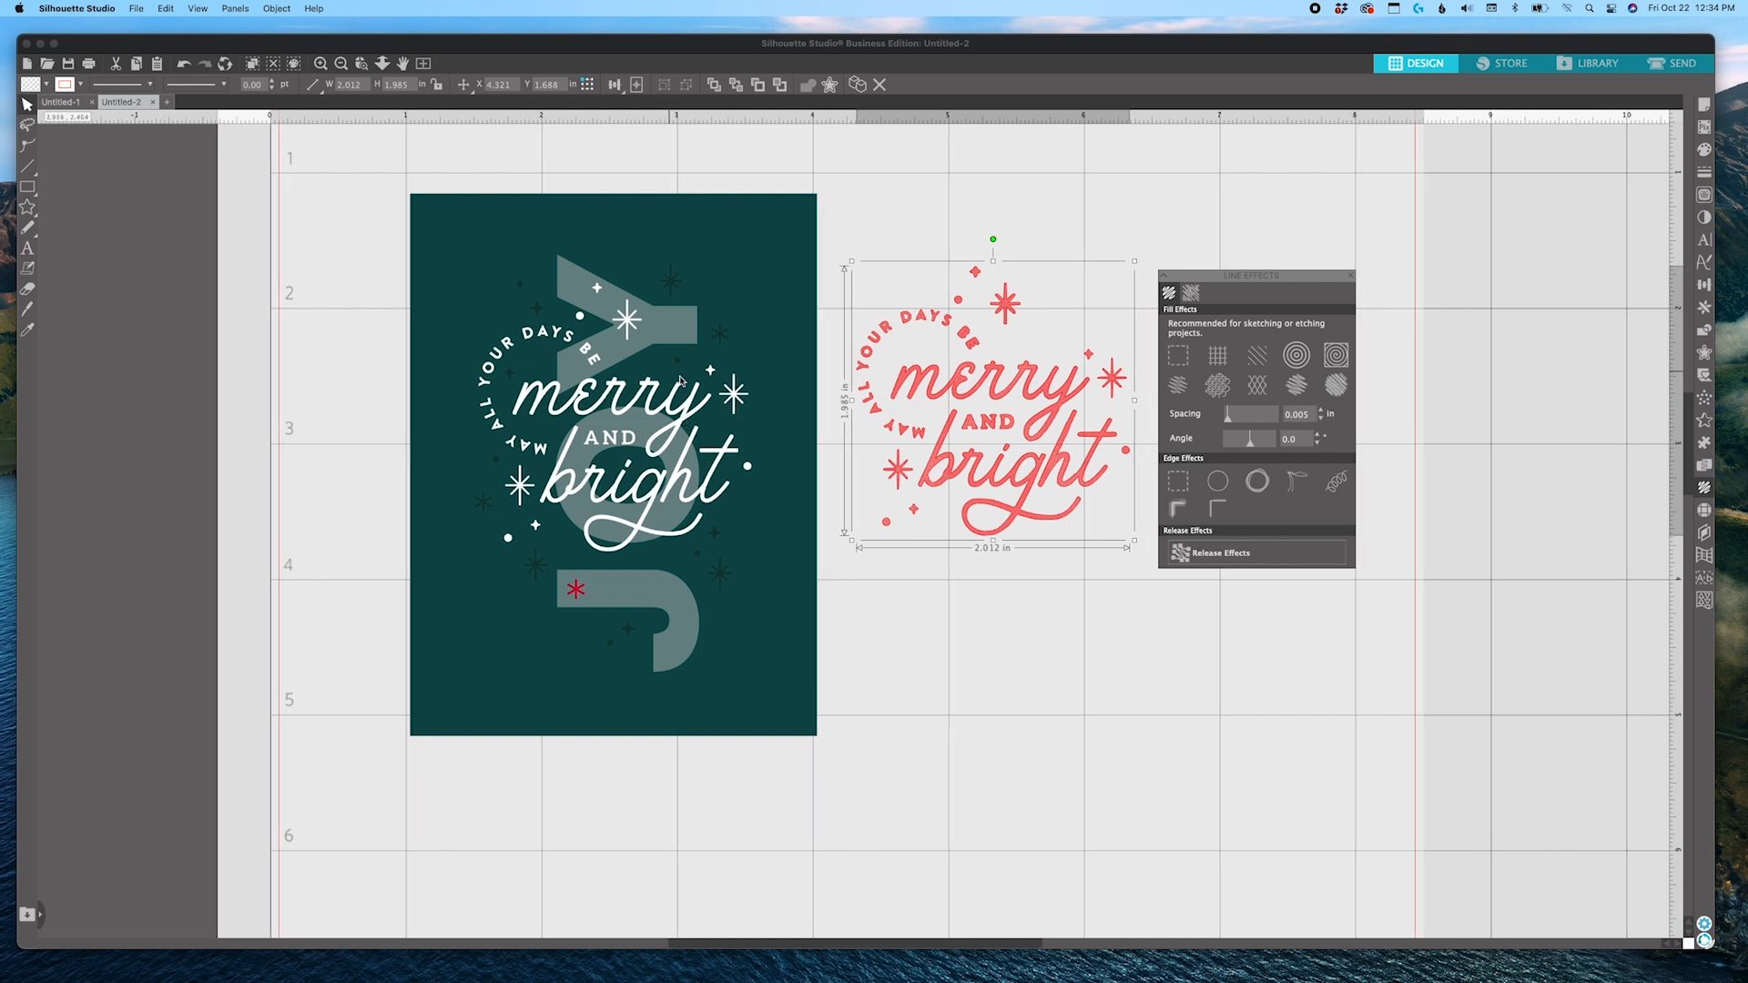
{"action": "left_click", "coordinate": [1300, 279]}
{"action": "left_click_drag", "start_coordinate": [1299, 278], "coordinate": [1494, 256]}
{"action": "left_click", "coordinate": [1547, 258]}
{"action": "left_click", "coordinate": [991, 378]}
{"action": "left_click_drag", "start_coordinate": [991, 379], "coordinate": [609, 392]}
{"action": "key", "text": "Right"}
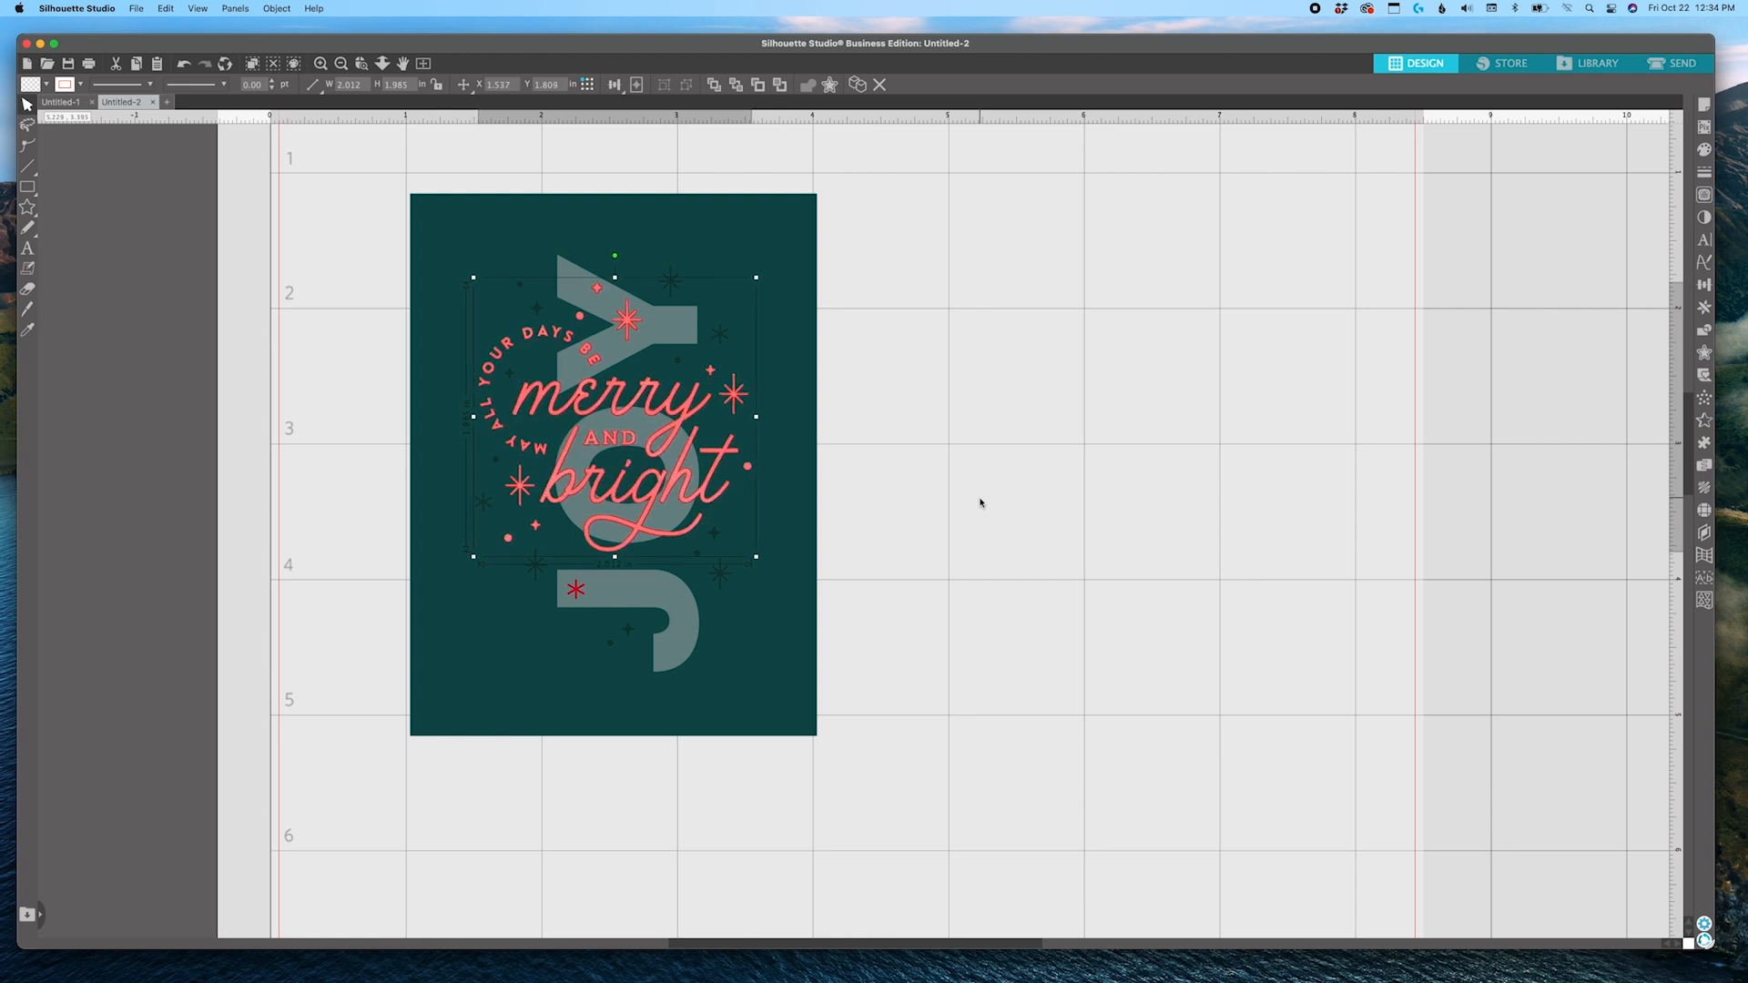
{"action": "left_click", "coordinate": [1044, 483]}
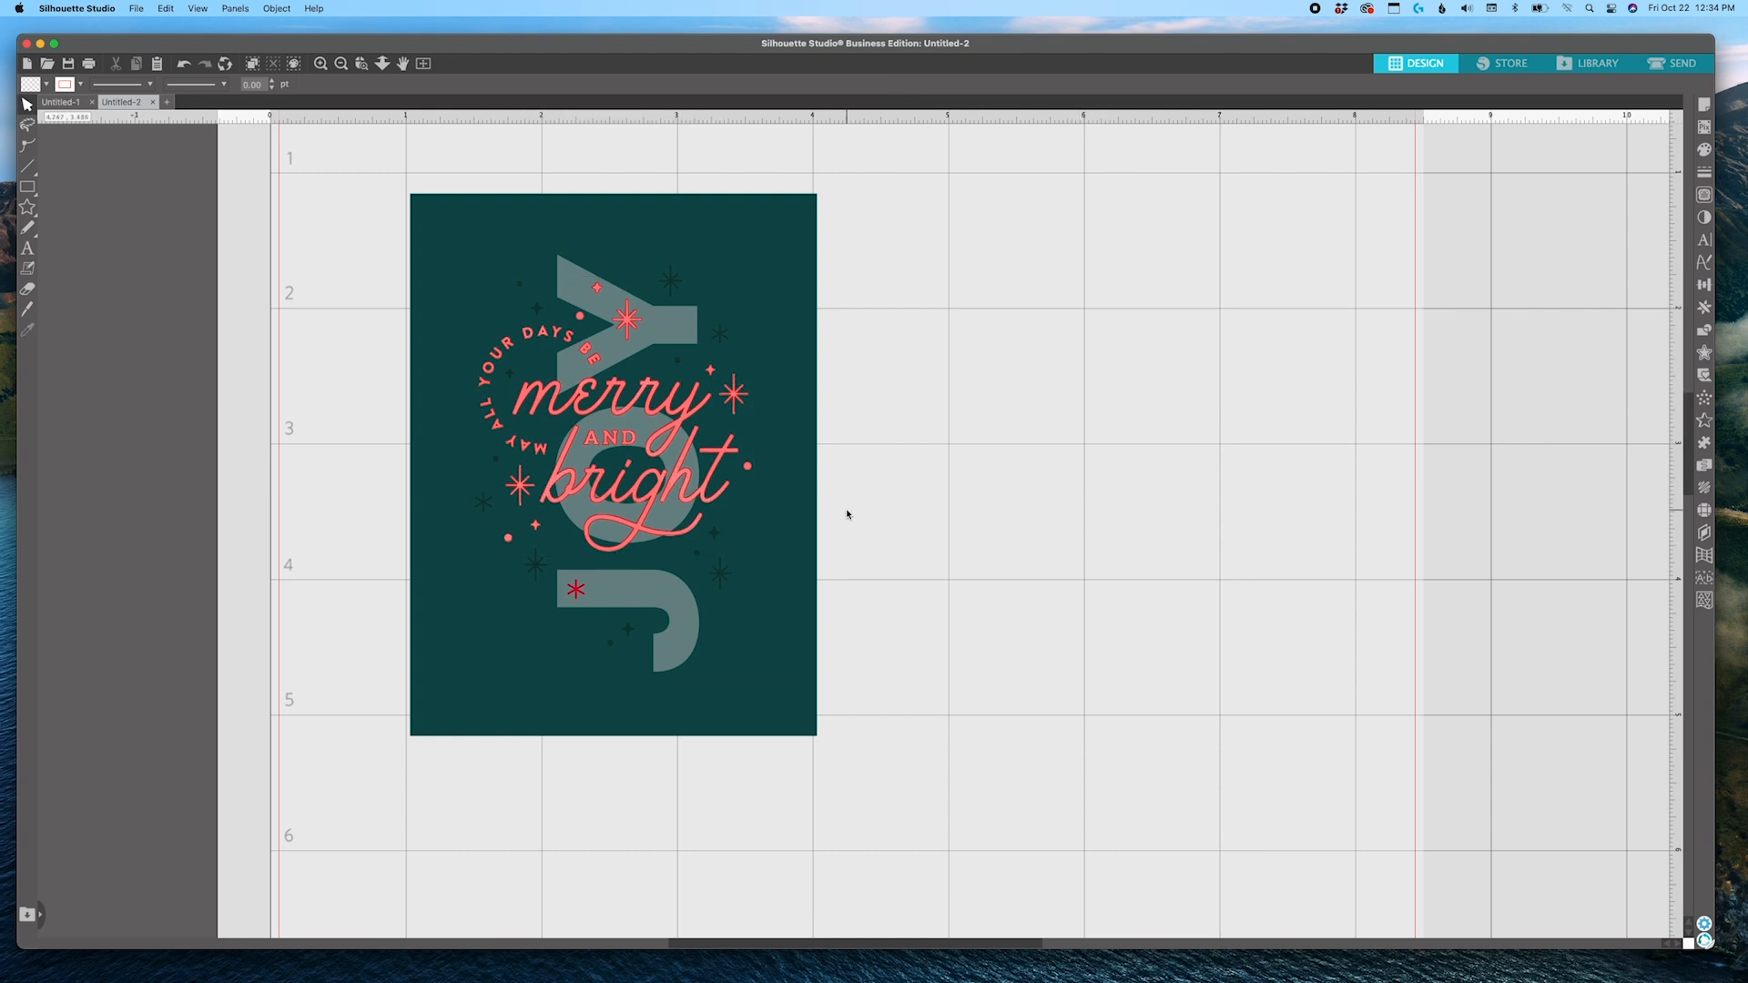
Select the card together with the line-filled words on it and group them.
{"action": "scroll", "coordinate": [876, 519], "scroll_direction": "right", "scroll_amount": 1}
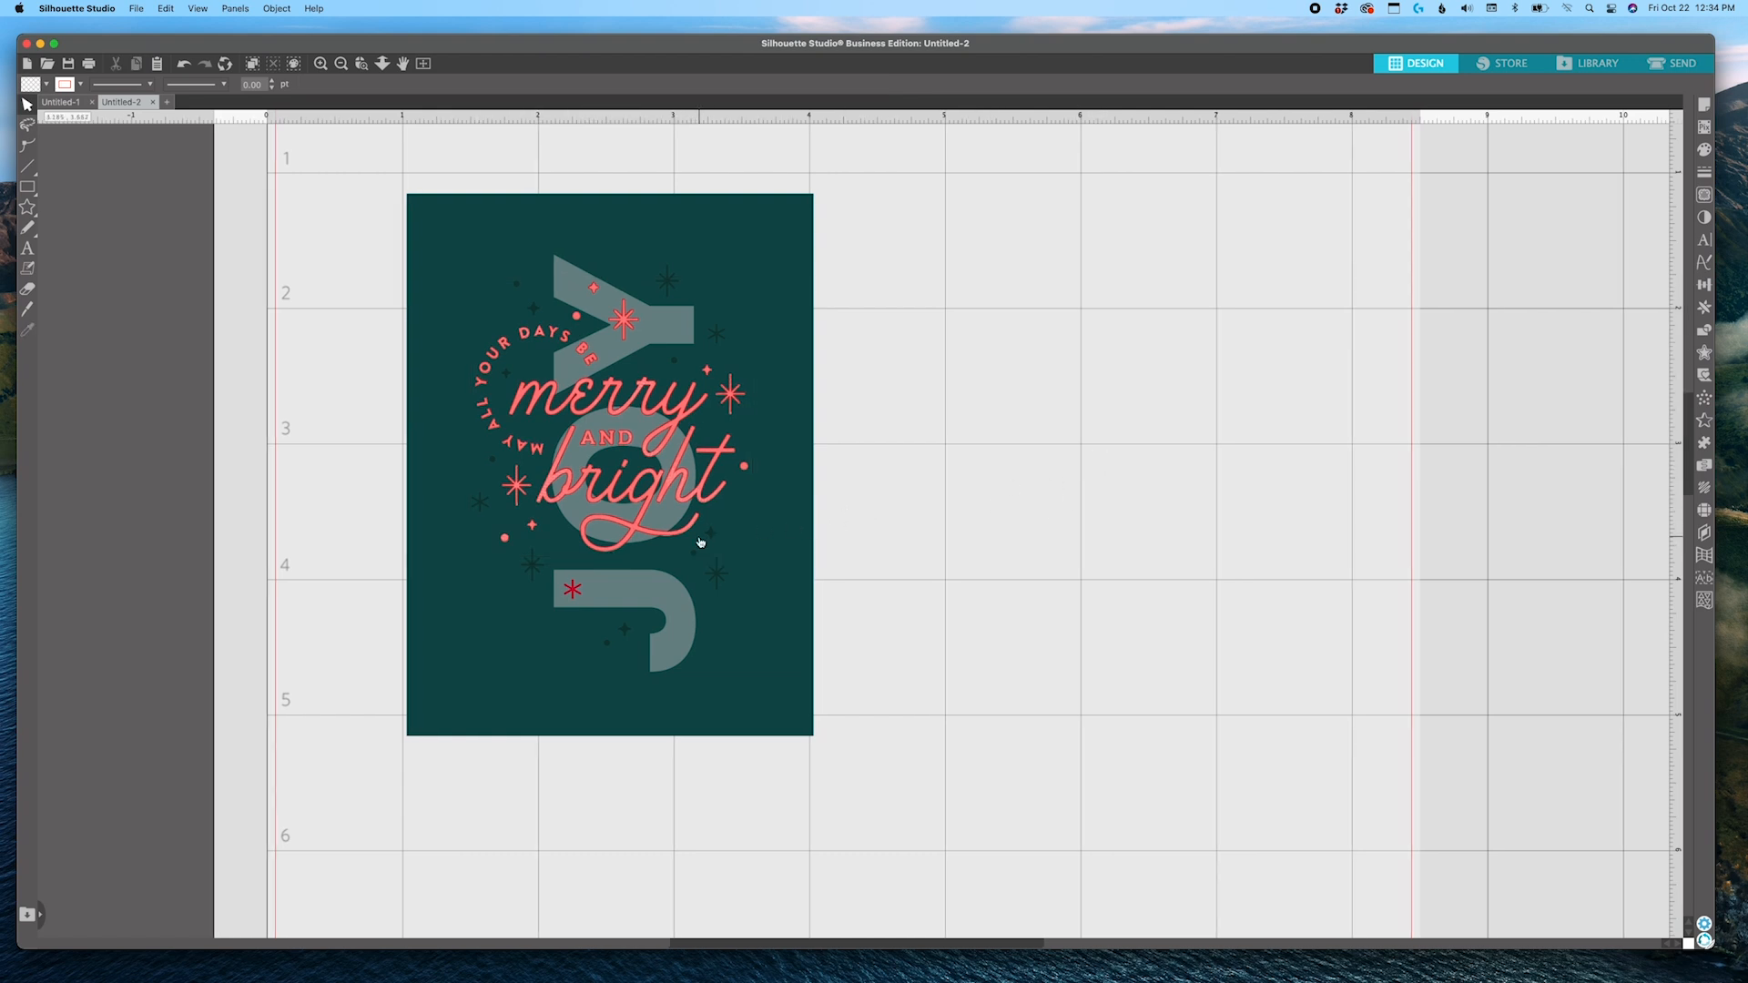
{"action": "scroll", "coordinate": [688, 538], "scroll_direction": "up", "scroll_amount": 1}
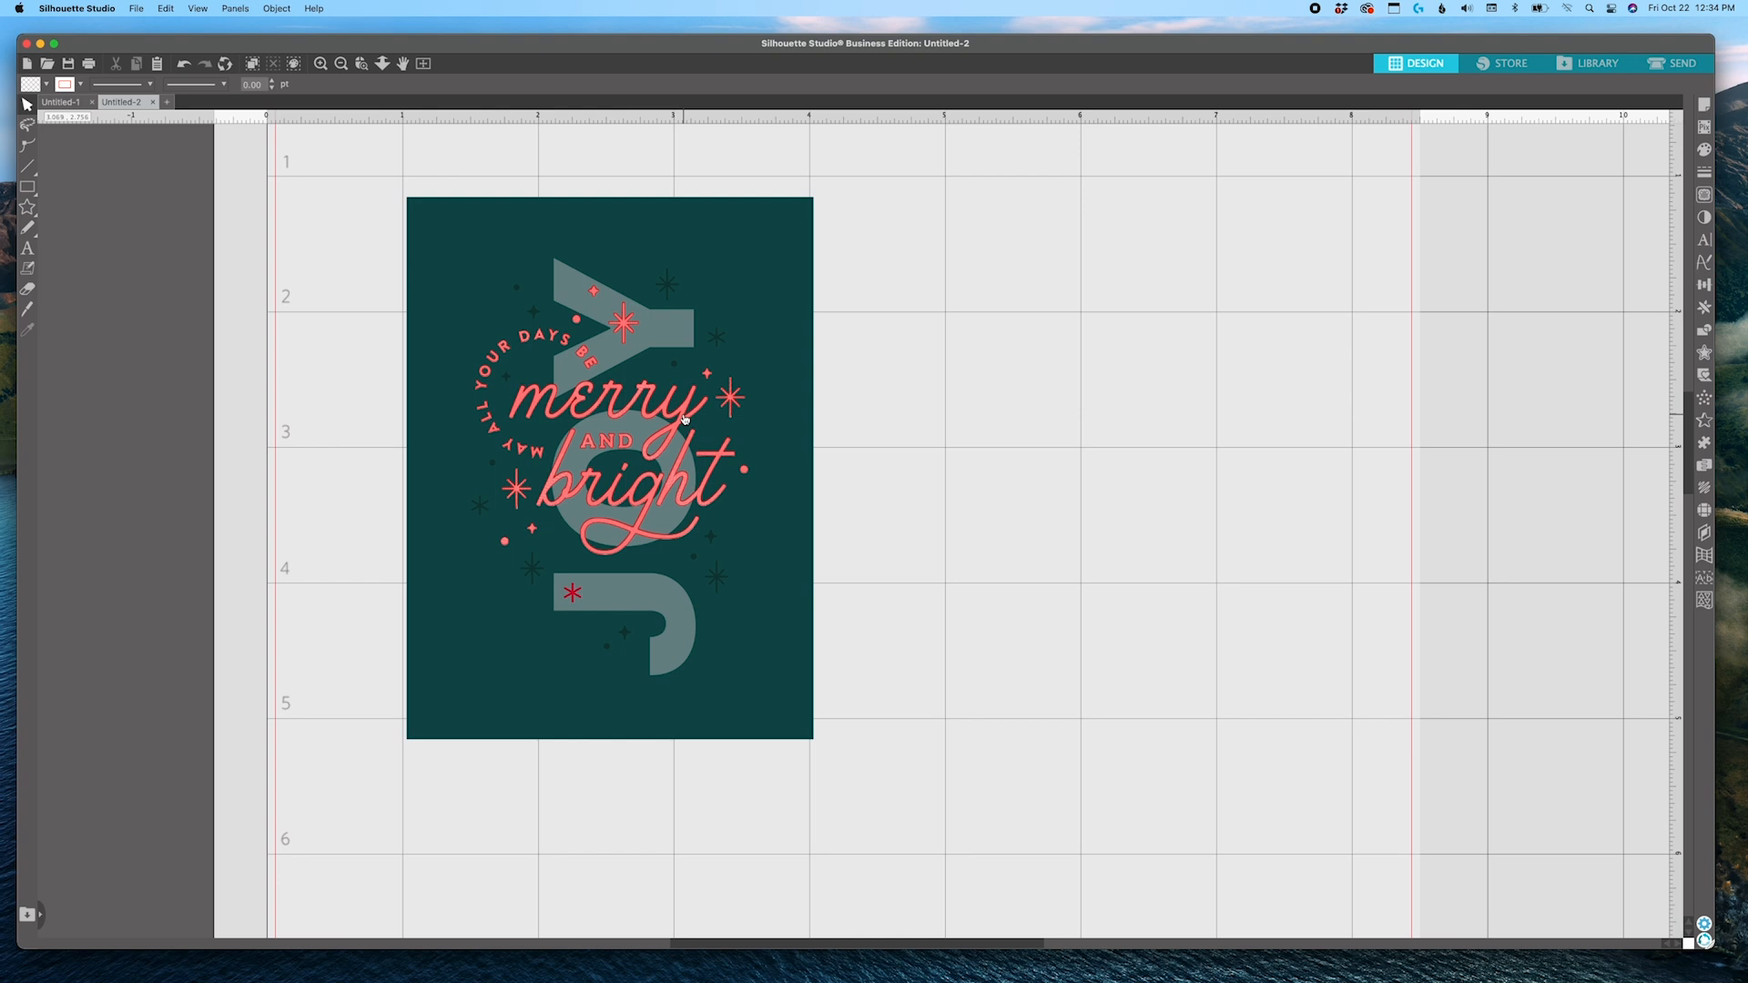
{"action": "scroll", "coordinate": [913, 472], "scroll_direction": "down", "scroll_amount": 2}
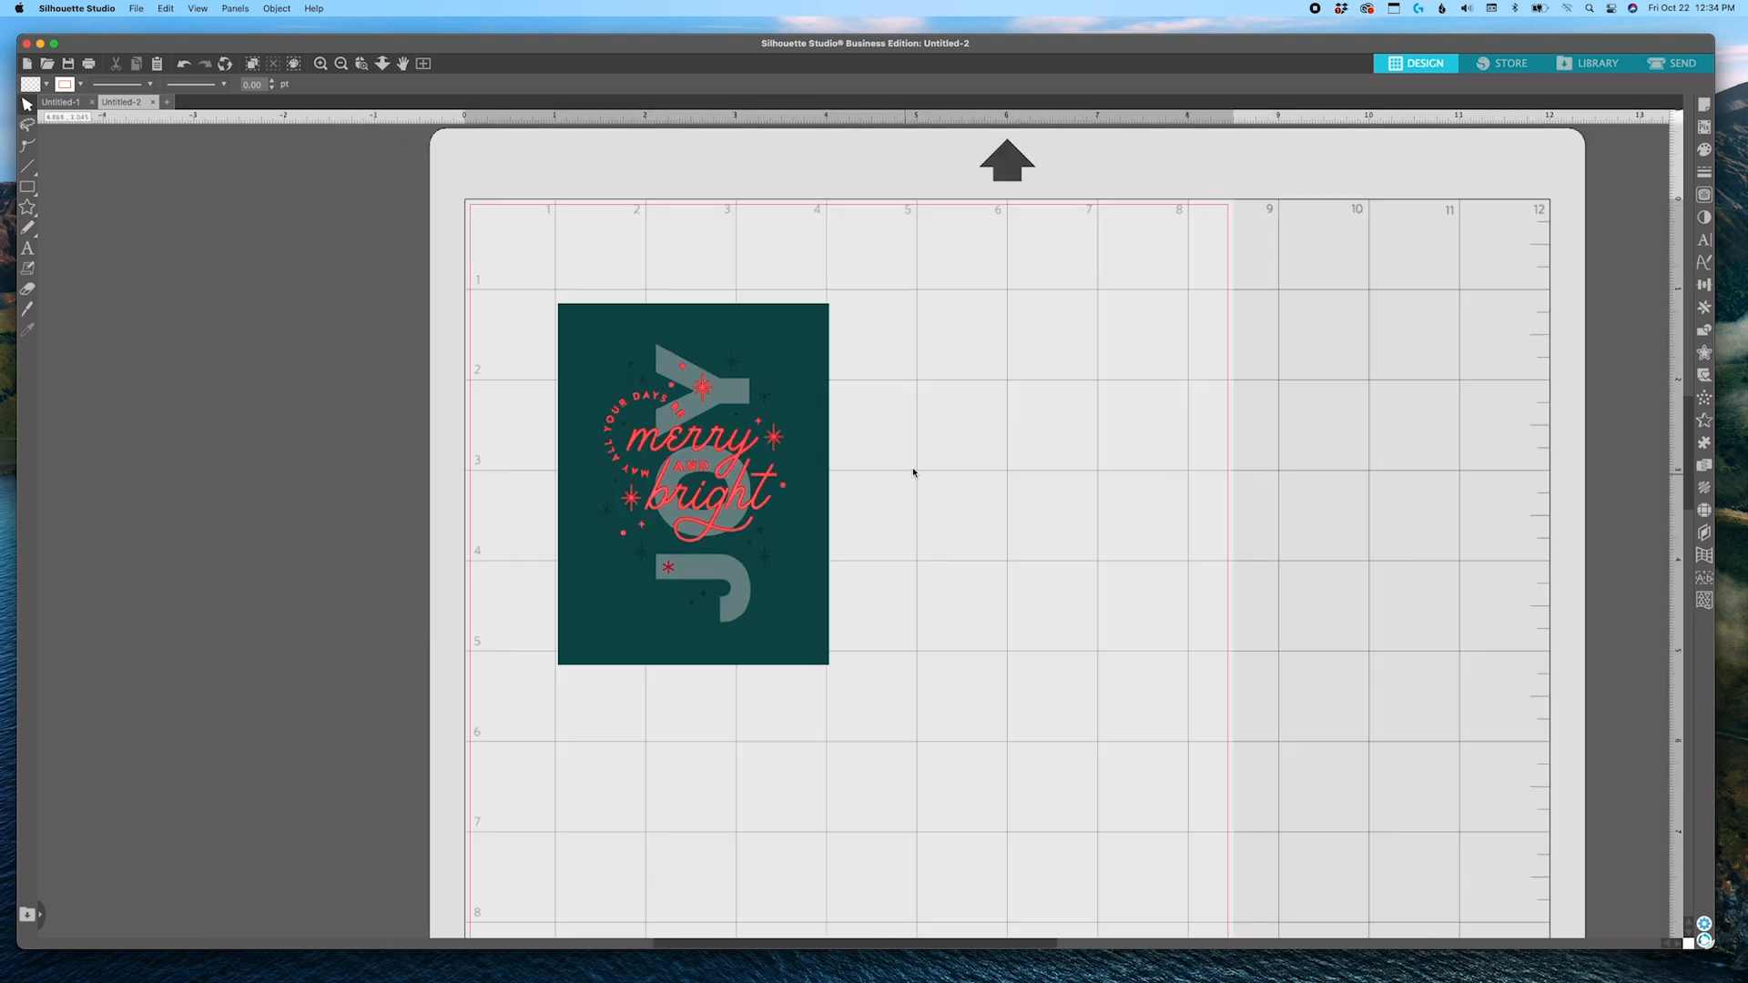
{"action": "scroll", "coordinate": [913, 472], "scroll_direction": "down", "scroll_amount": 2}
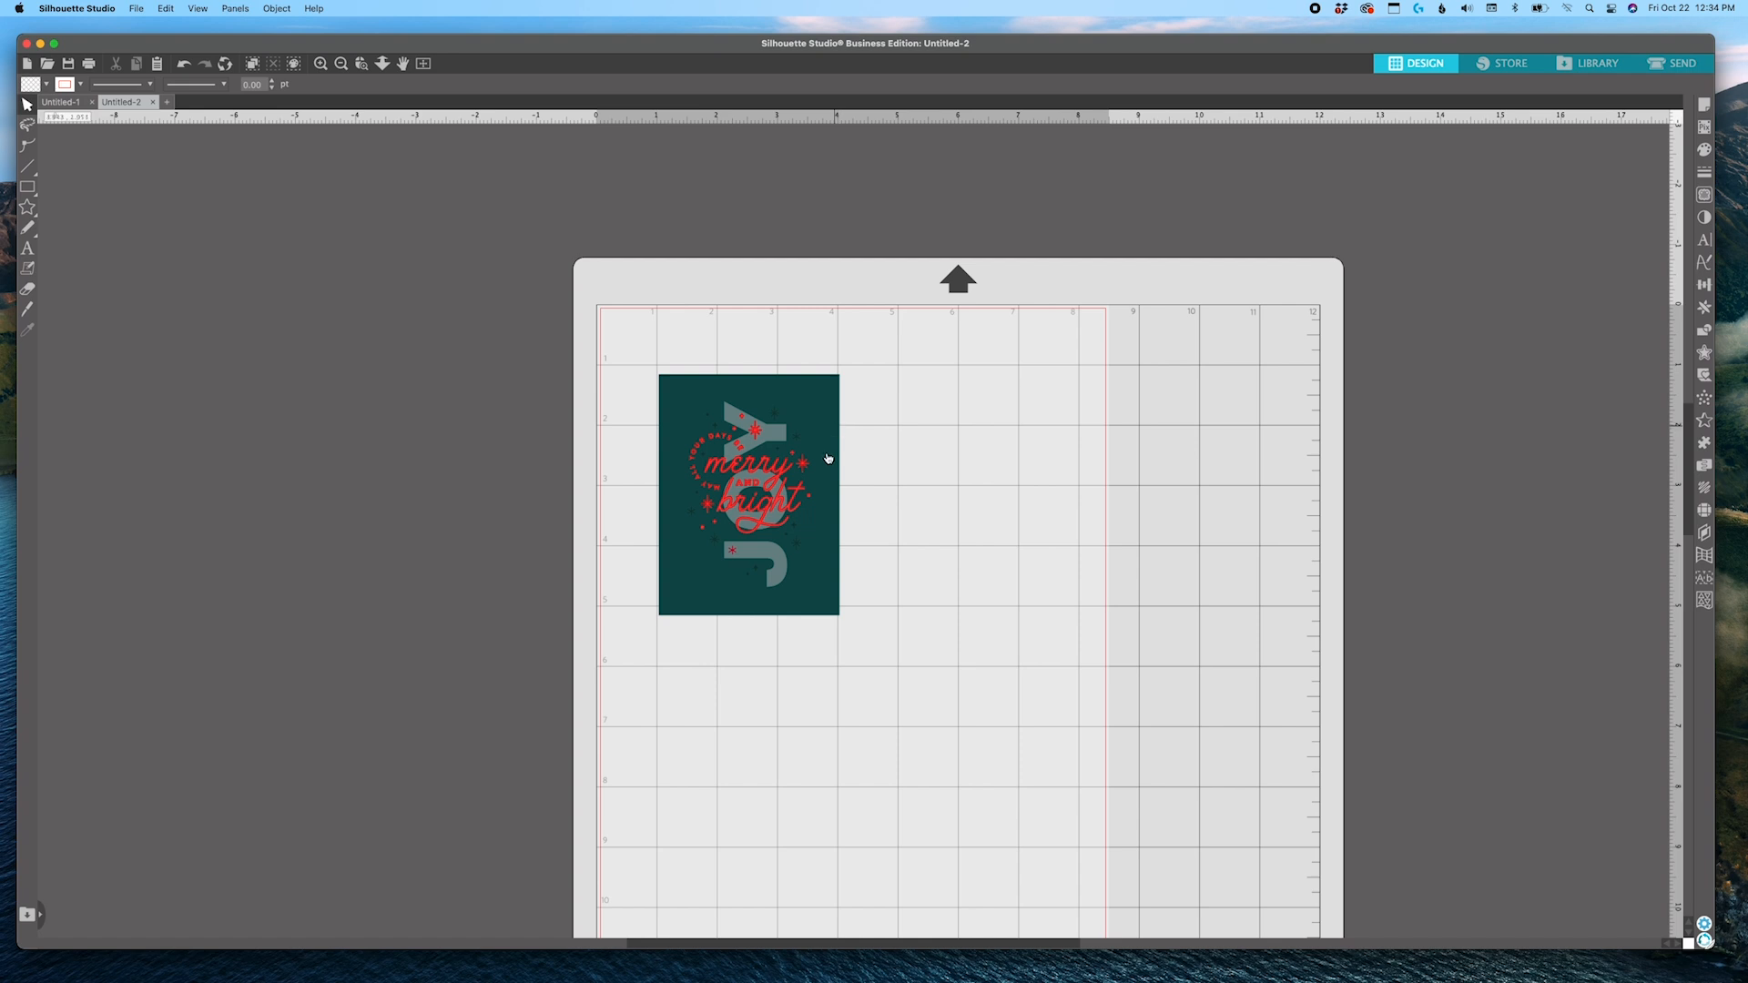
{"action": "left_click", "coordinate": [882, 665]}
{"action": "scroll", "coordinate": [881, 669], "scroll_direction": "right", "scroll_amount": 1}
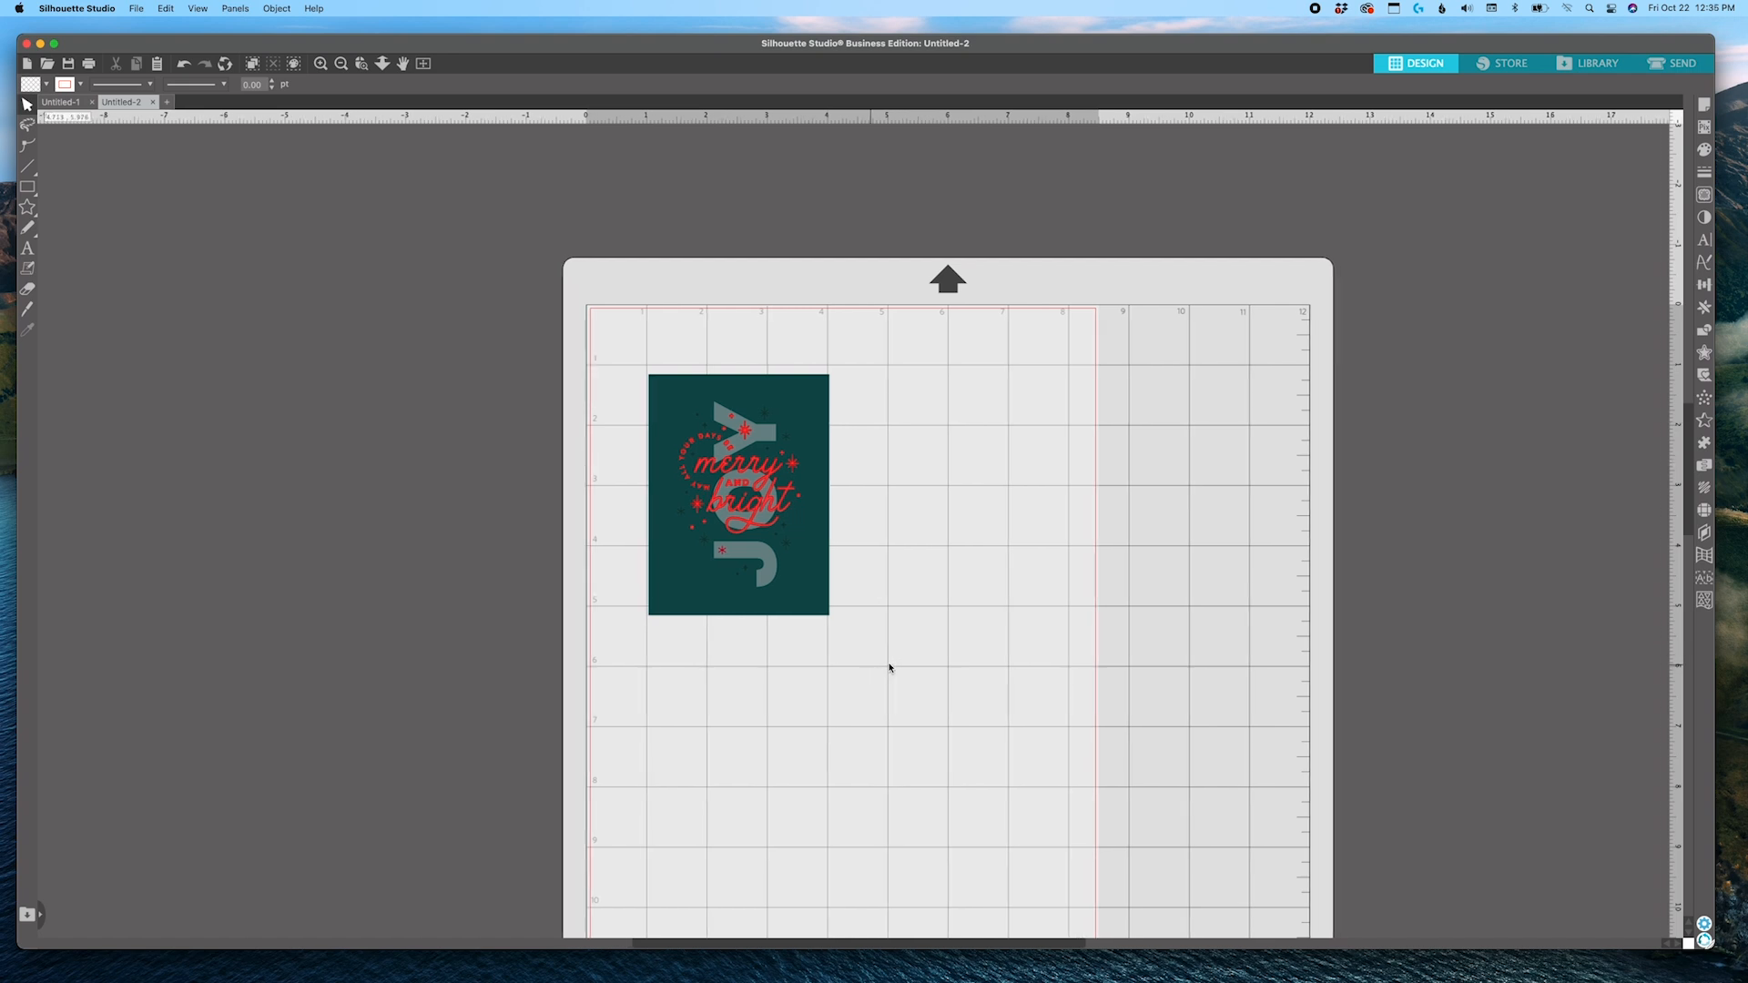
{"action": "left_click_drag", "start_coordinate": [893, 668], "coordinate": [548, 272]}
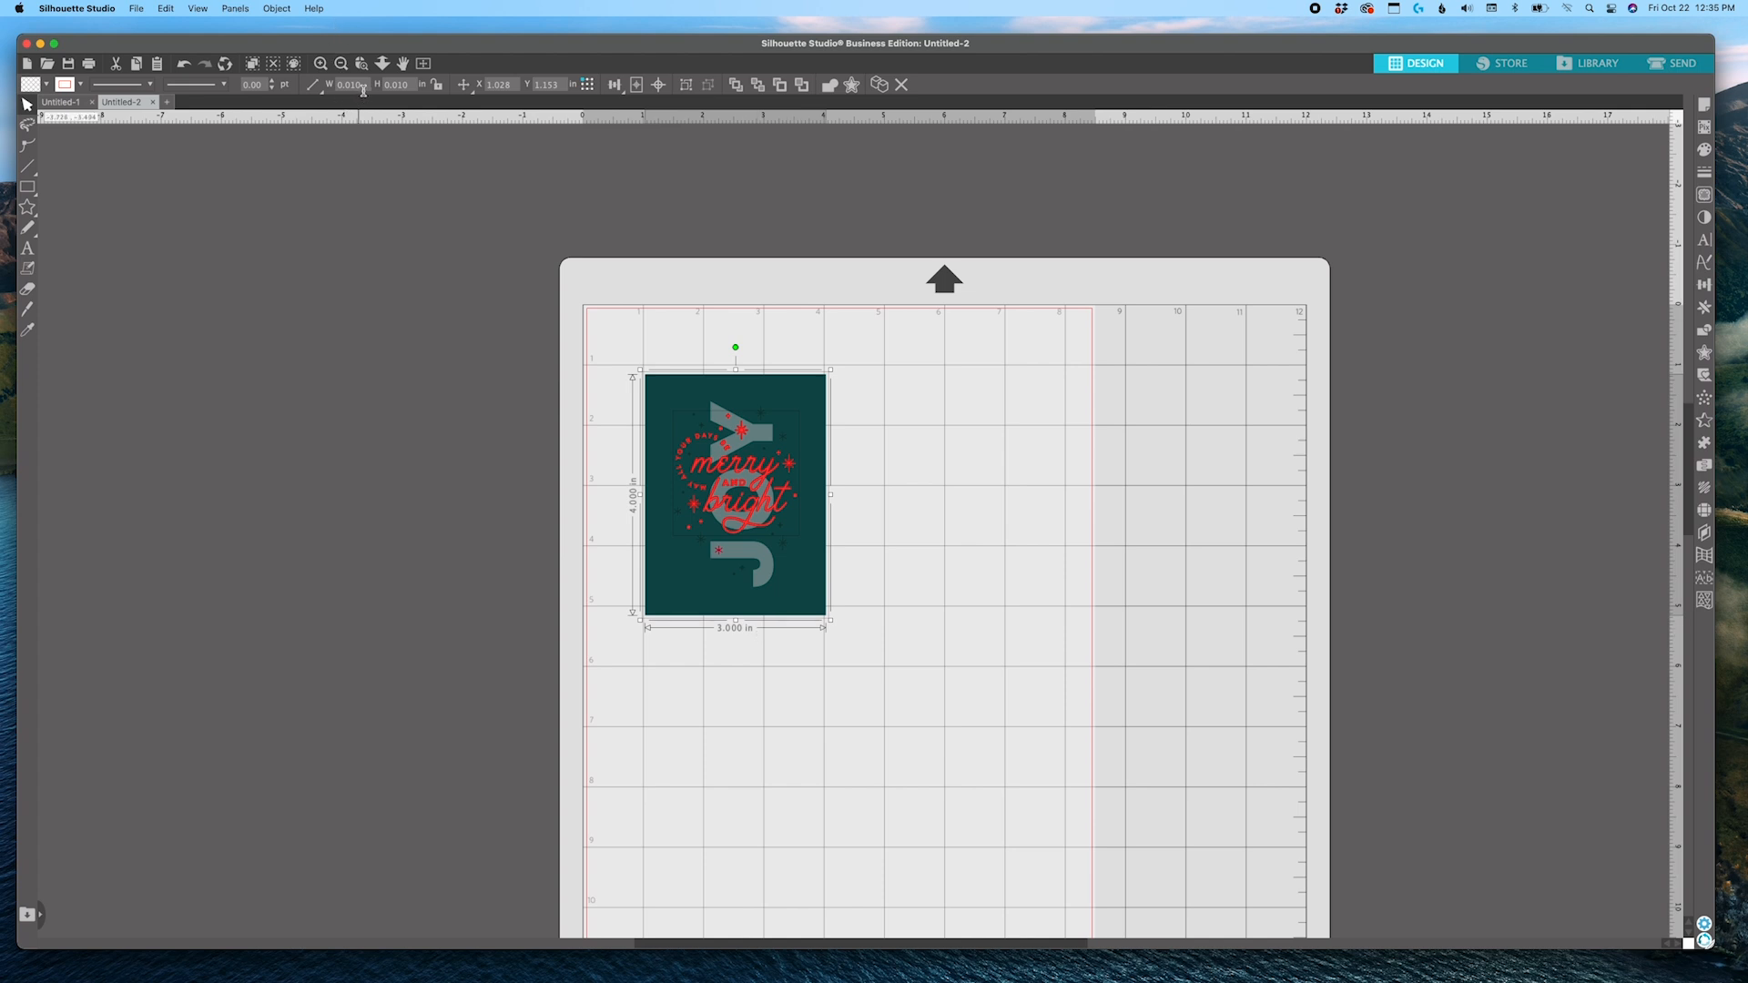
{"action": "scroll", "coordinate": [776, 433], "scroll_direction": "left", "scroll_amount": 2}
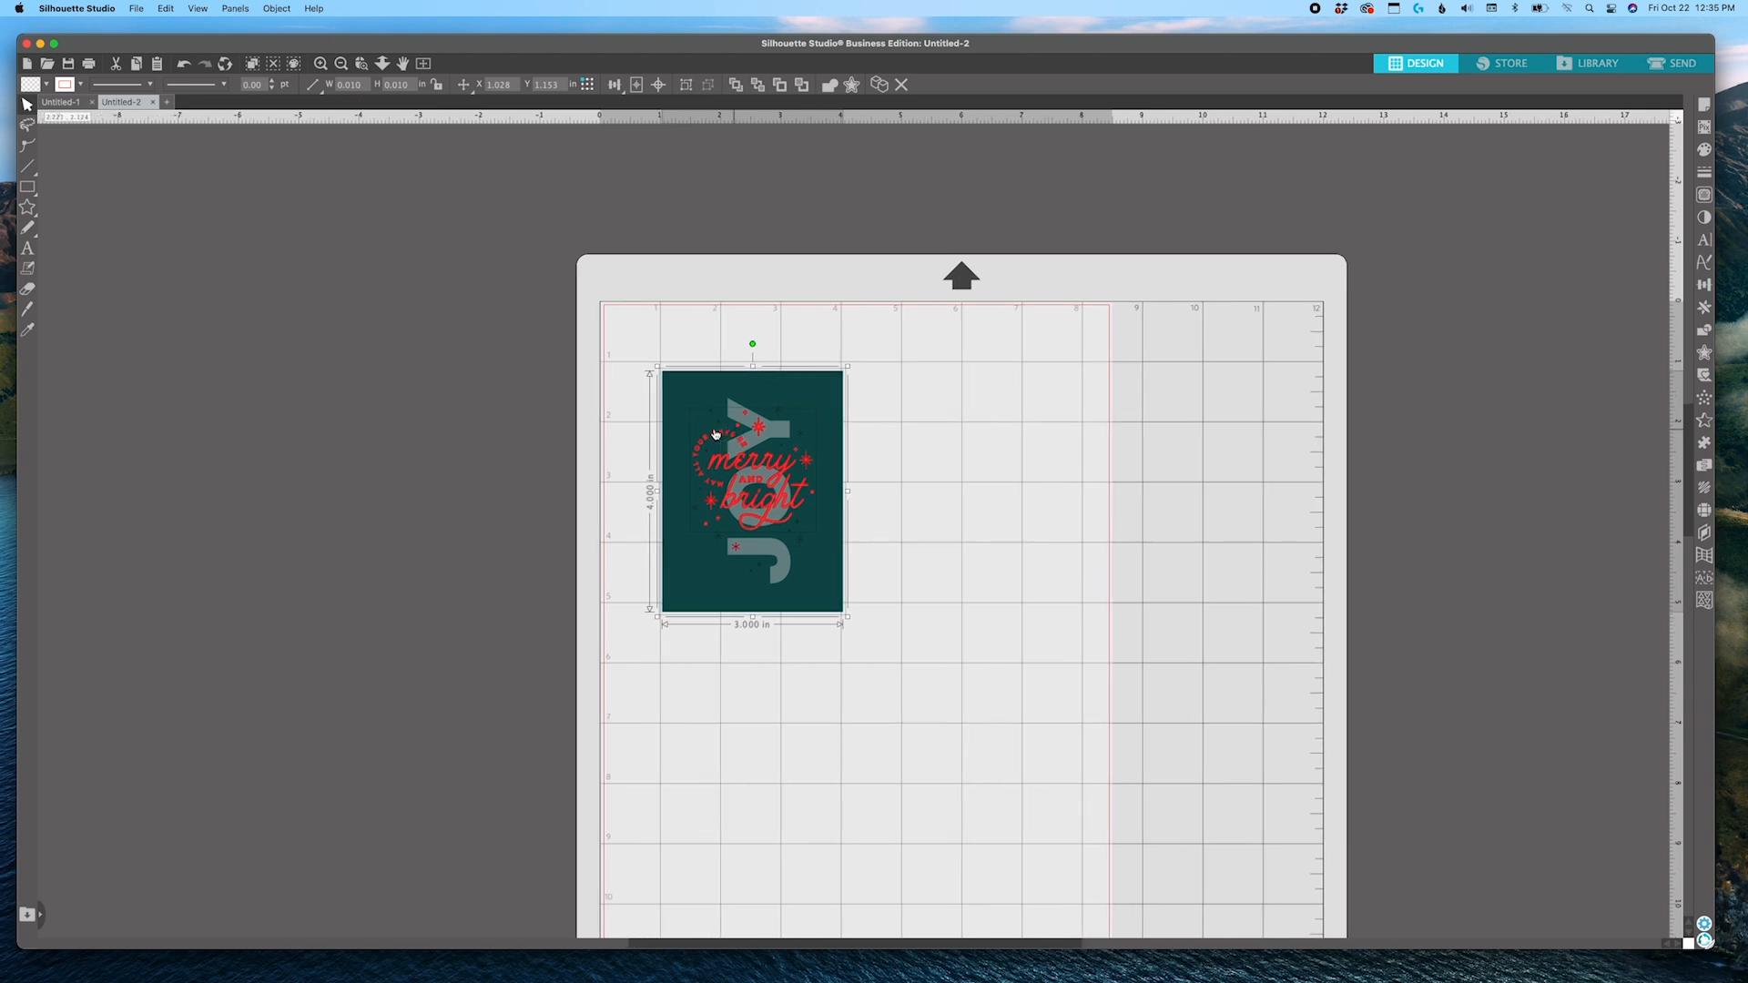
{"action": "key", "text": "super+g"}
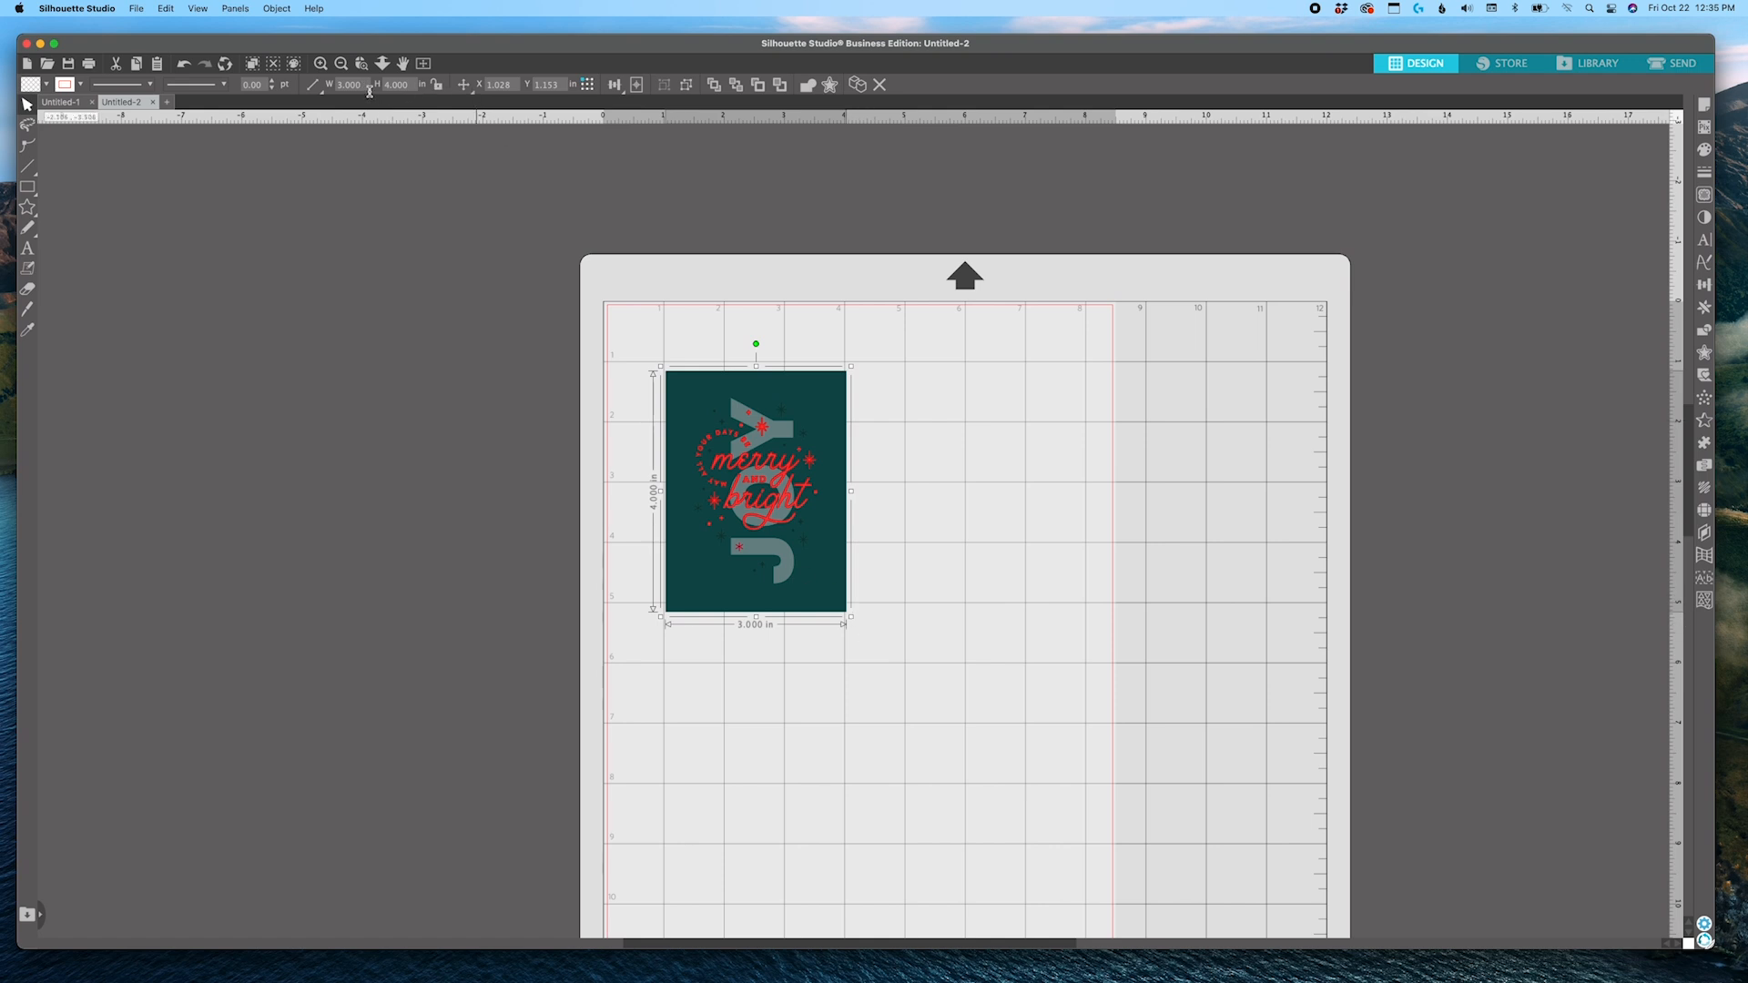
Lock the aspect ratio and set the grouped card's width to 4 in.
{"action": "left_click_drag", "start_coordinate": [364, 84], "coordinate": [320, 85]}
{"action": "type", "text": "4"}
{"action": "left_click", "coordinate": [437, 86]}
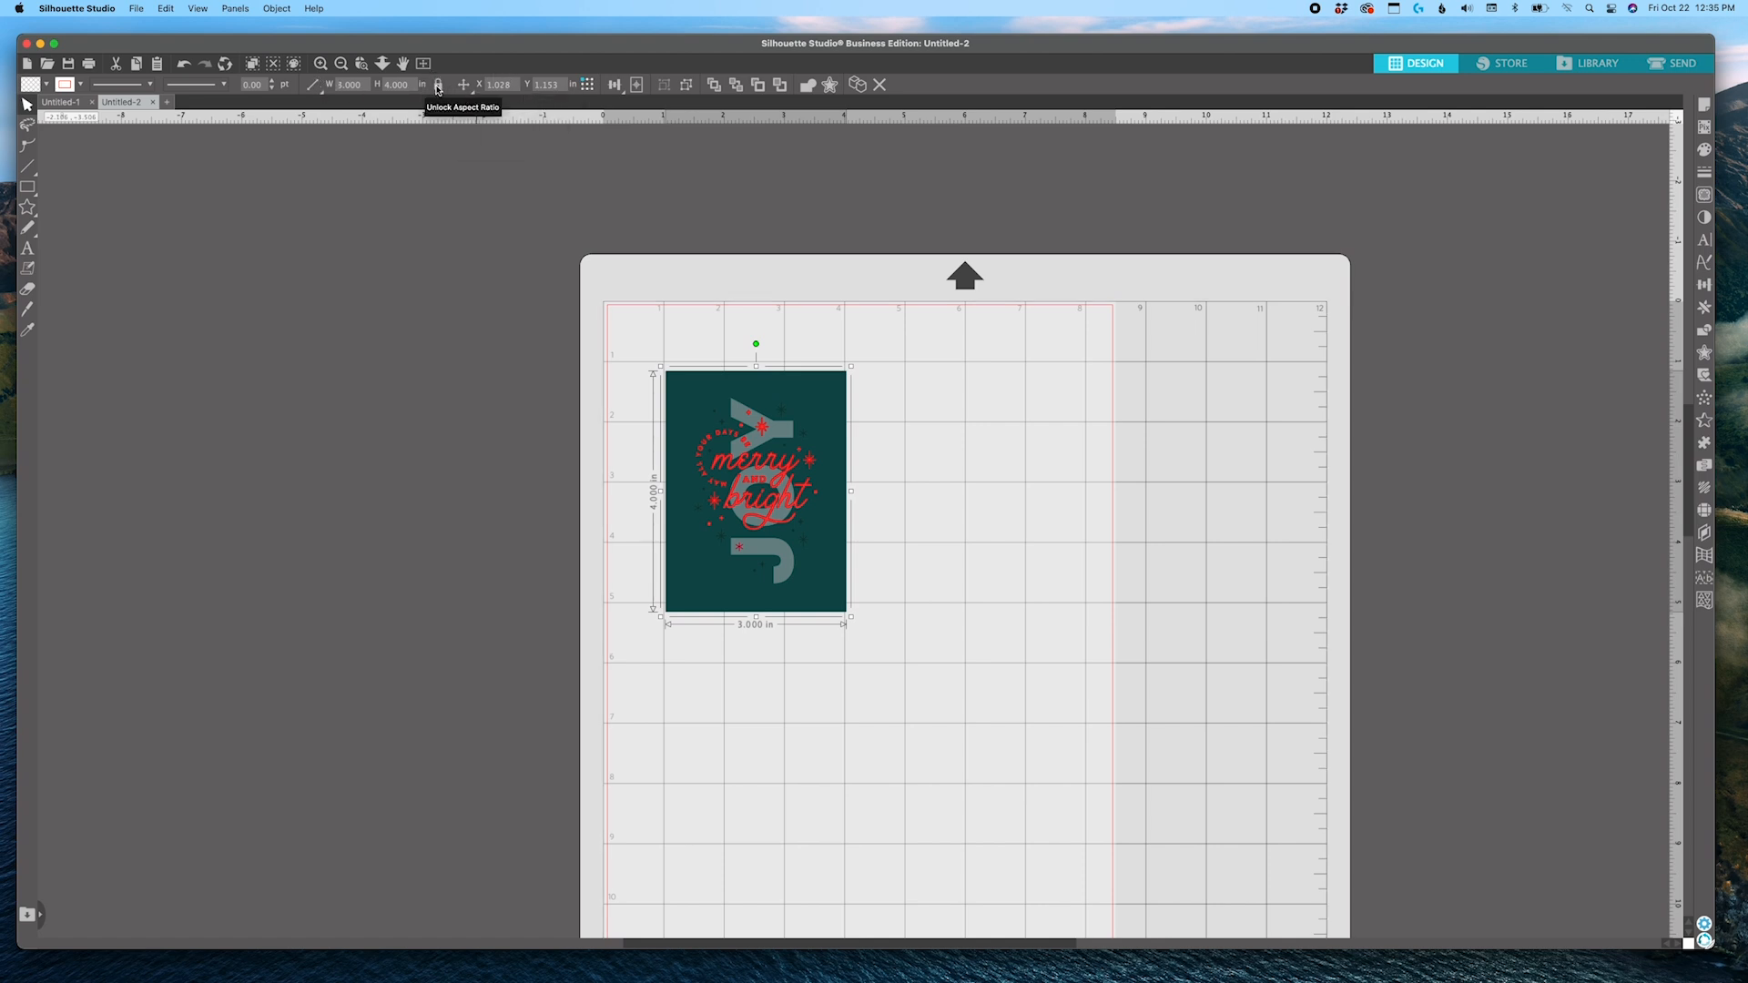
{"action": "double_click", "coordinate": [366, 84]}
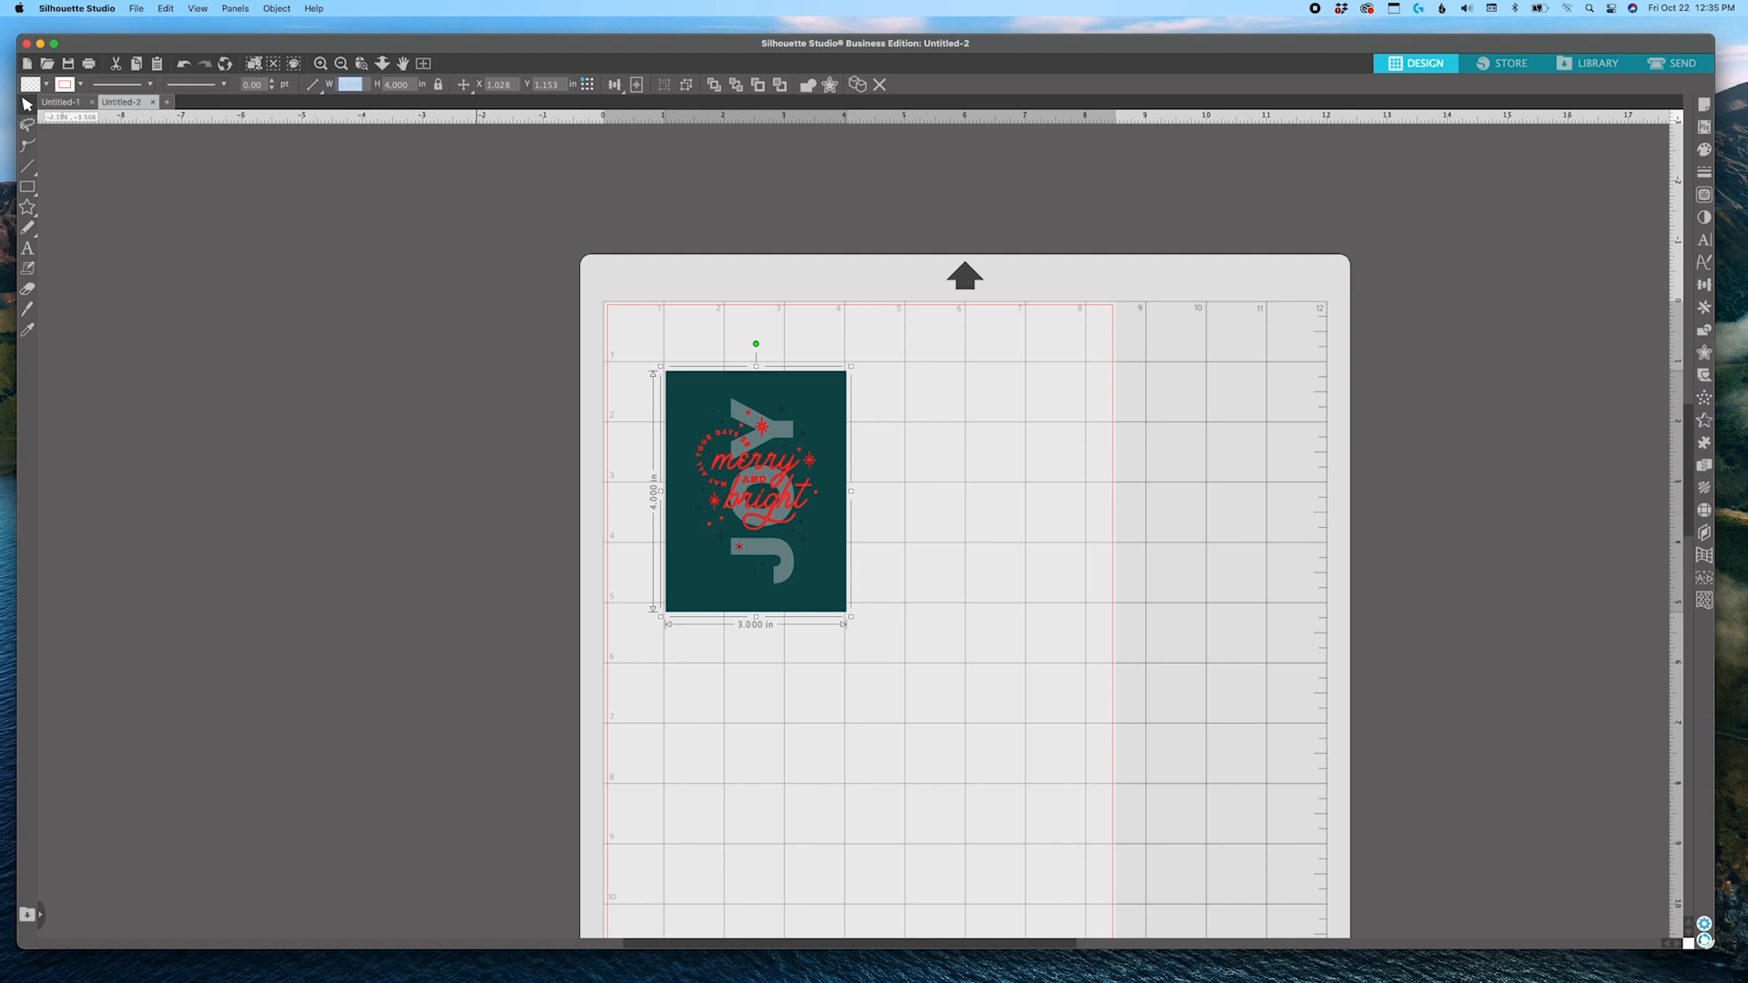
{"action": "type", "text": "4"}
{"action": "key", "text": "Return"}
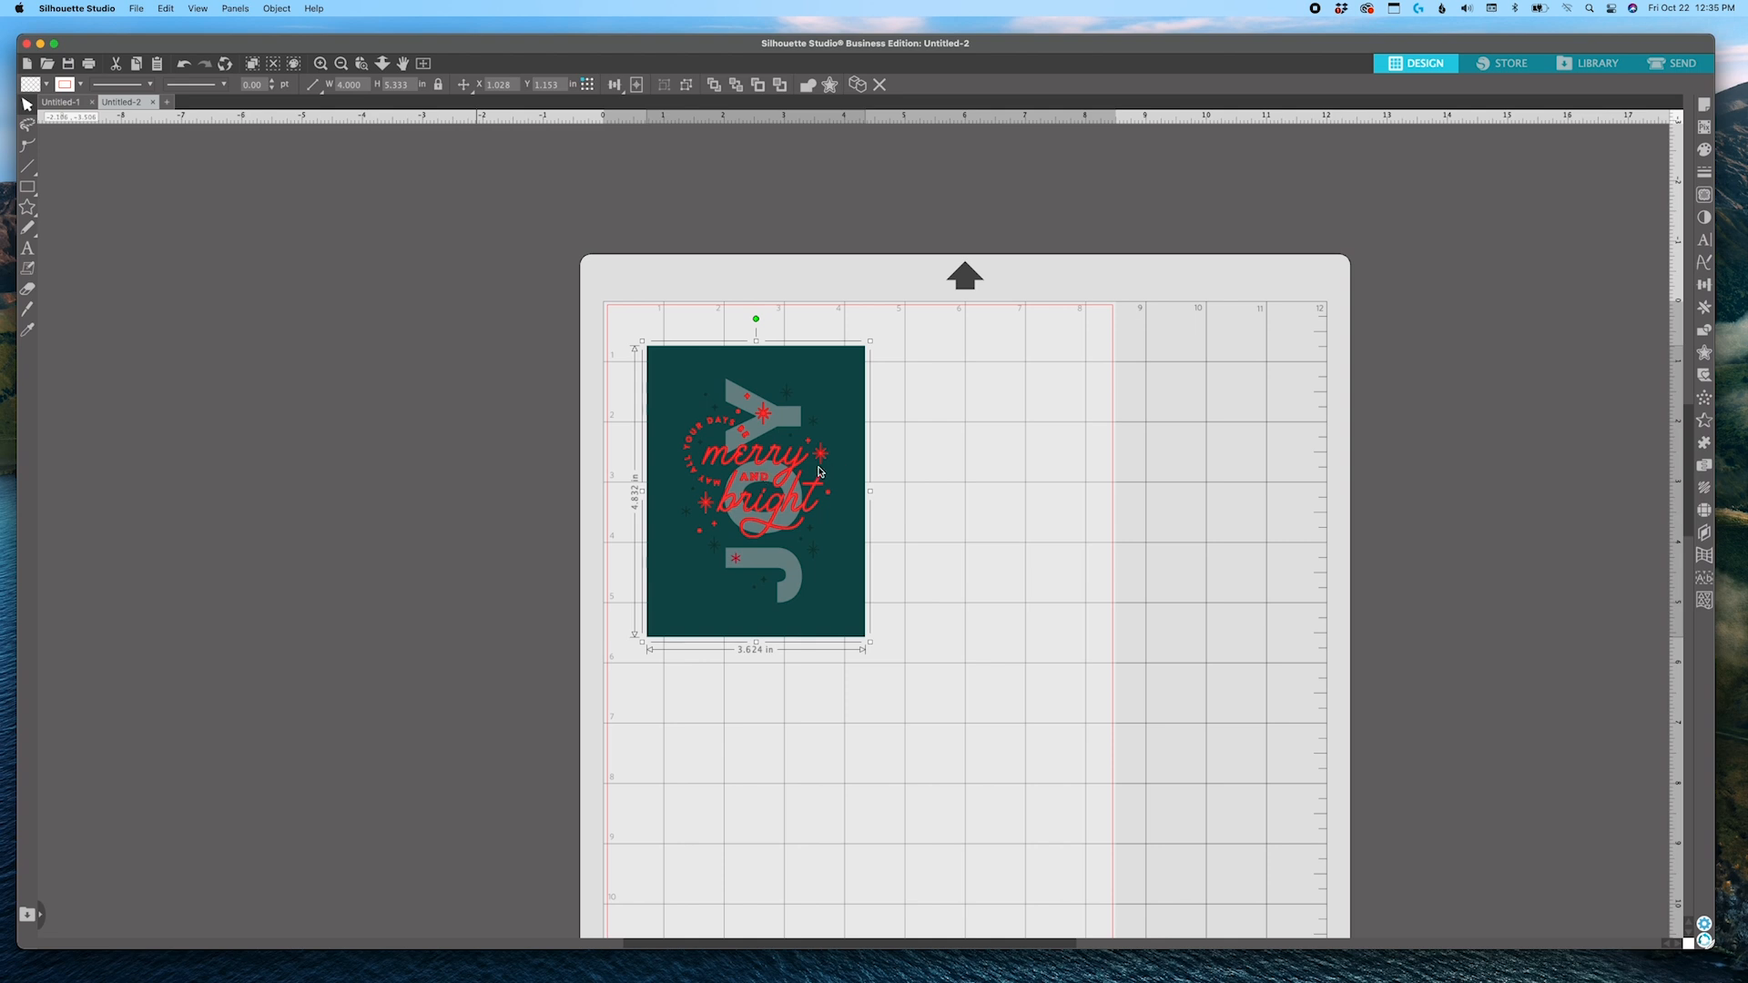
Move the grouped card down and to the right on the page, to about X 0.99 in and Y 0.75 in.
{"action": "scroll", "coordinate": [742, 451], "scroll_direction": "left", "scroll_amount": 1}
{"action": "scroll", "coordinate": [812, 448], "scroll_direction": "left", "scroll_amount": 2}
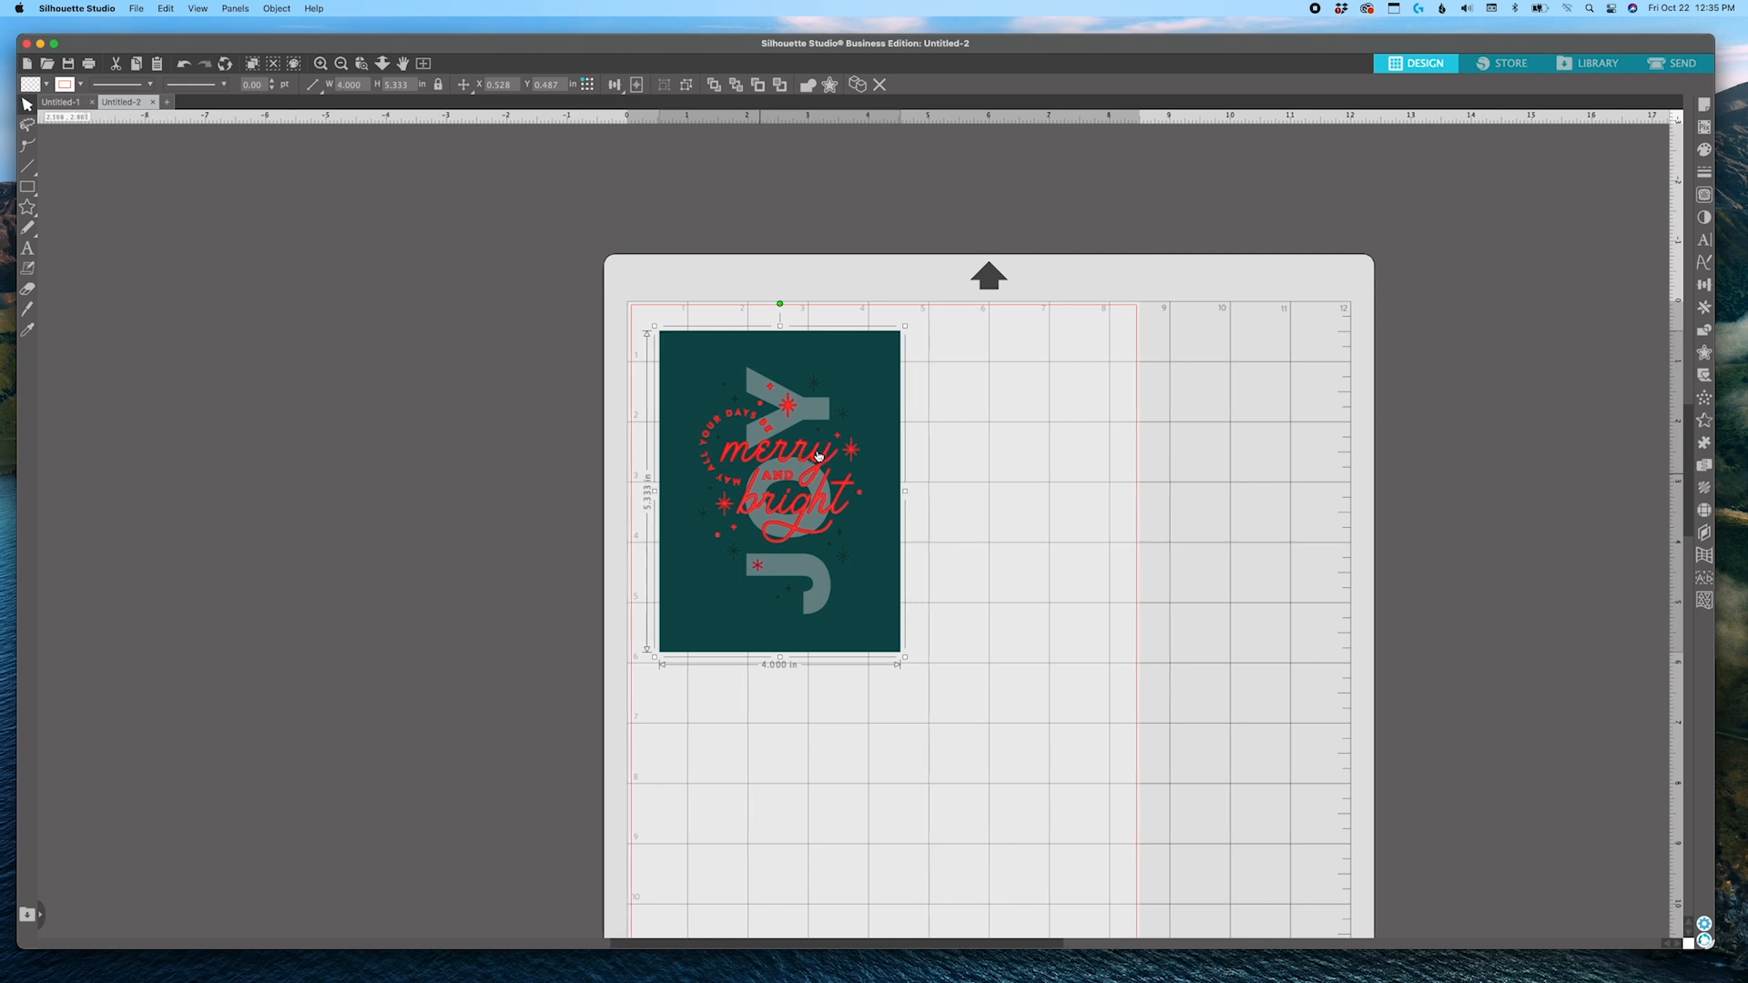
{"action": "scroll", "coordinate": [824, 464], "scroll_direction": "left", "scroll_amount": 1}
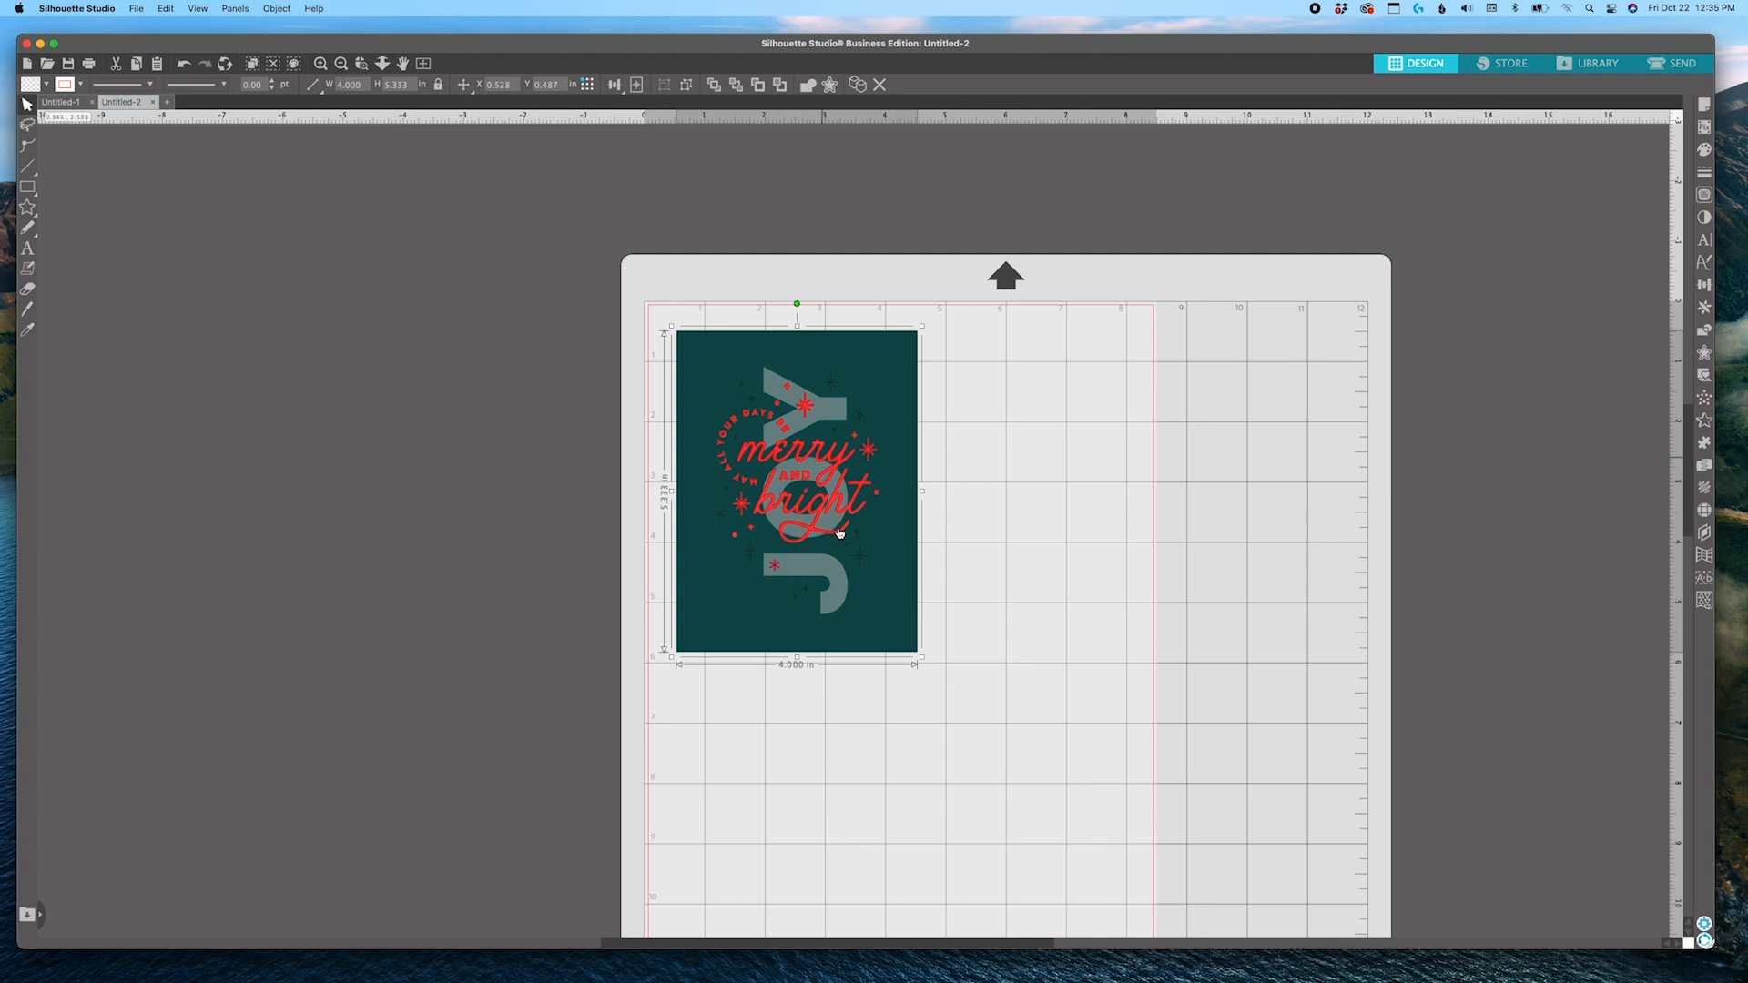
{"action": "scroll", "coordinate": [799, 468], "scroll_direction": "right", "scroll_amount": 1}
{"action": "scroll", "coordinate": [799, 469], "scroll_direction": "left", "scroll_amount": 1}
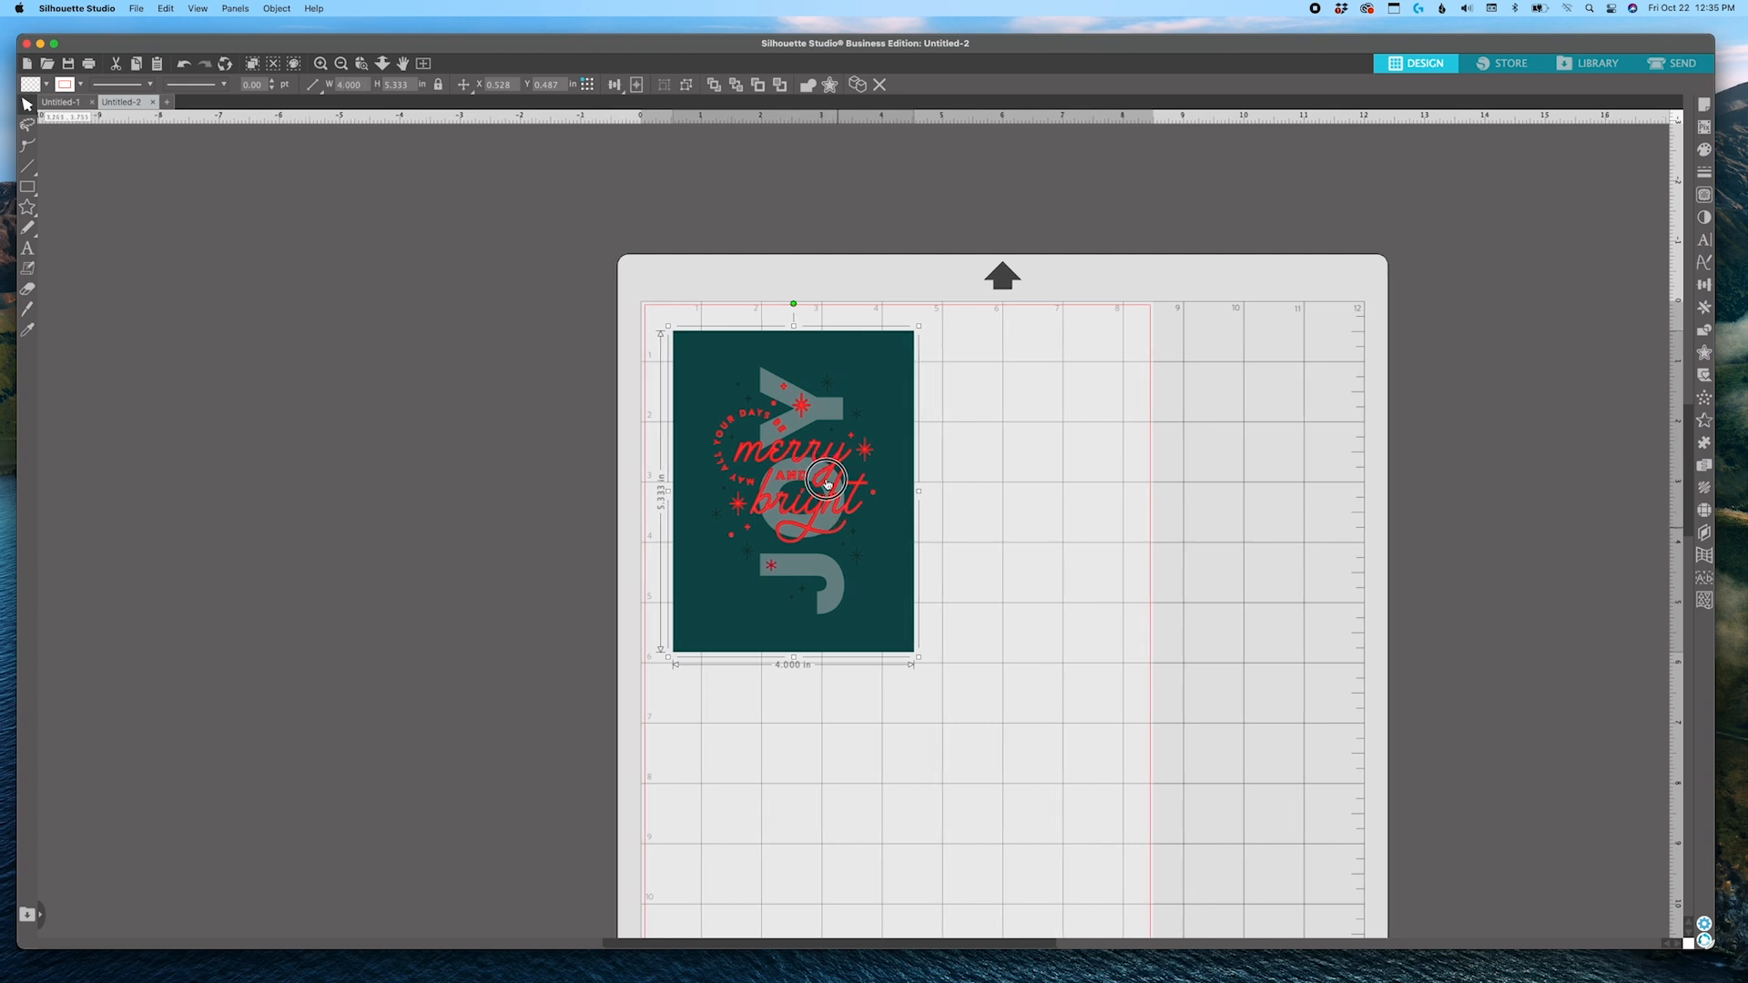
{"action": "scroll", "coordinate": [826, 484], "scroll_direction": "right", "scroll_amount": 1}
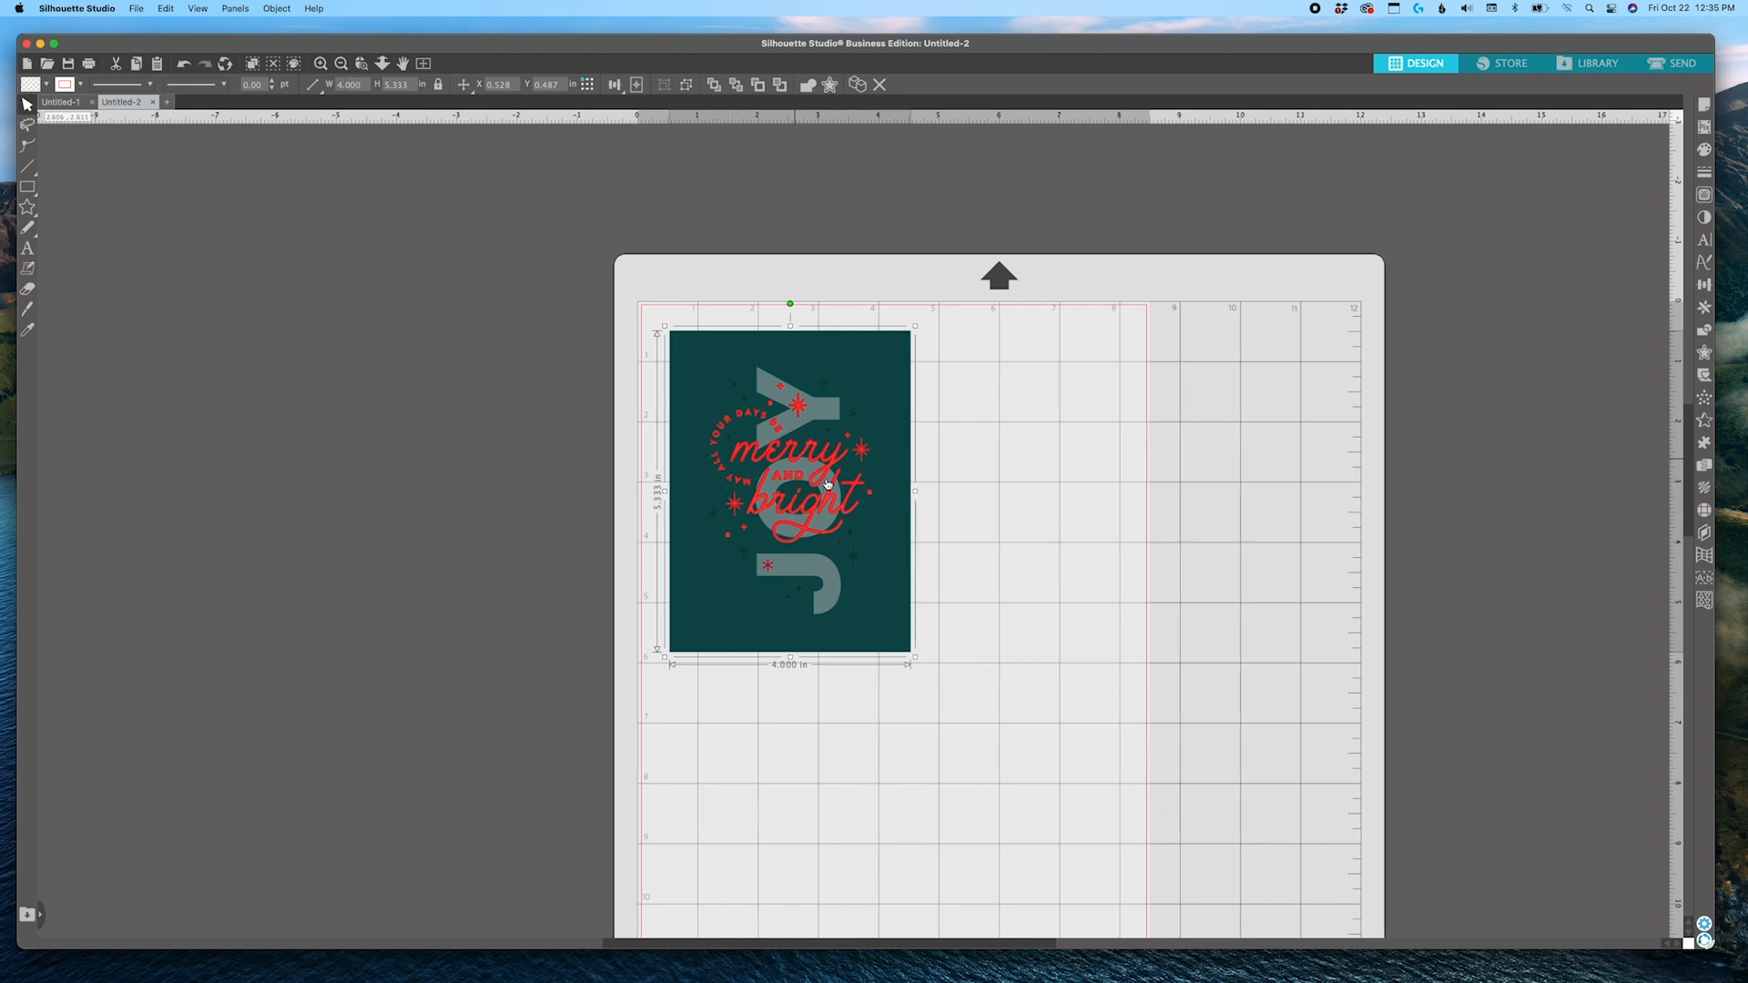
{"action": "scroll", "coordinate": [826, 484], "scroll_direction": "right", "scroll_amount": 2}
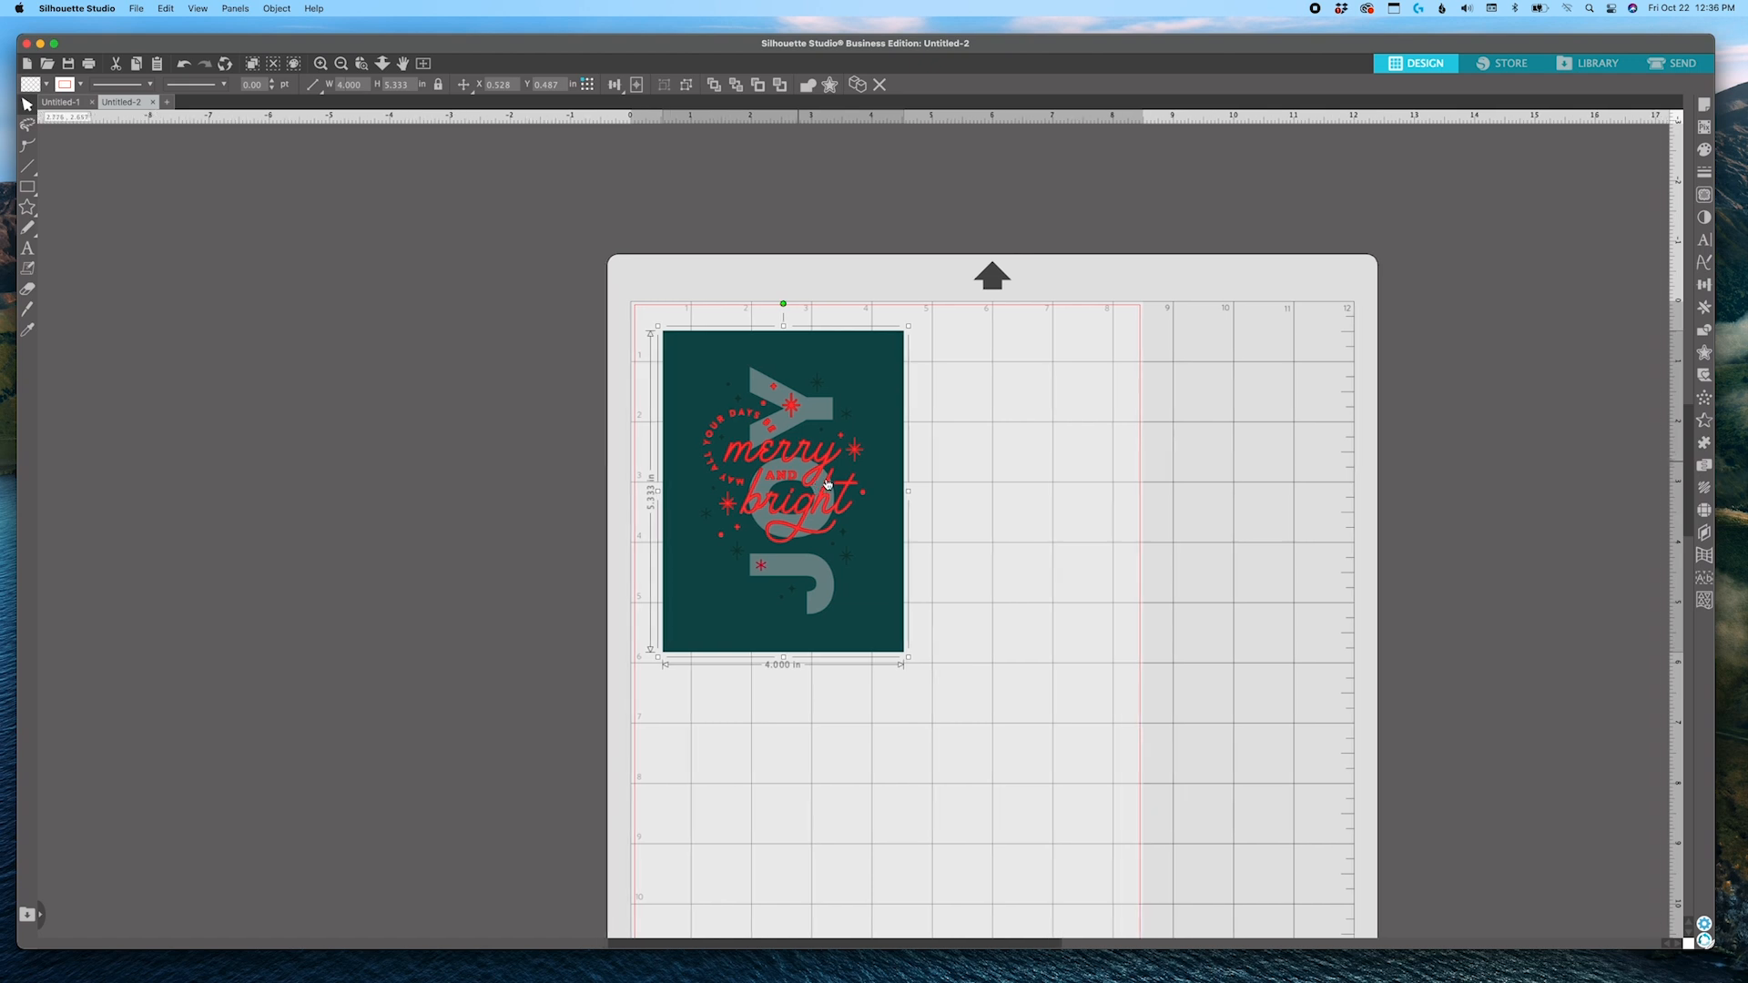
{"action": "left_click_drag", "start_coordinate": [799, 467], "coordinate": [826, 482]}
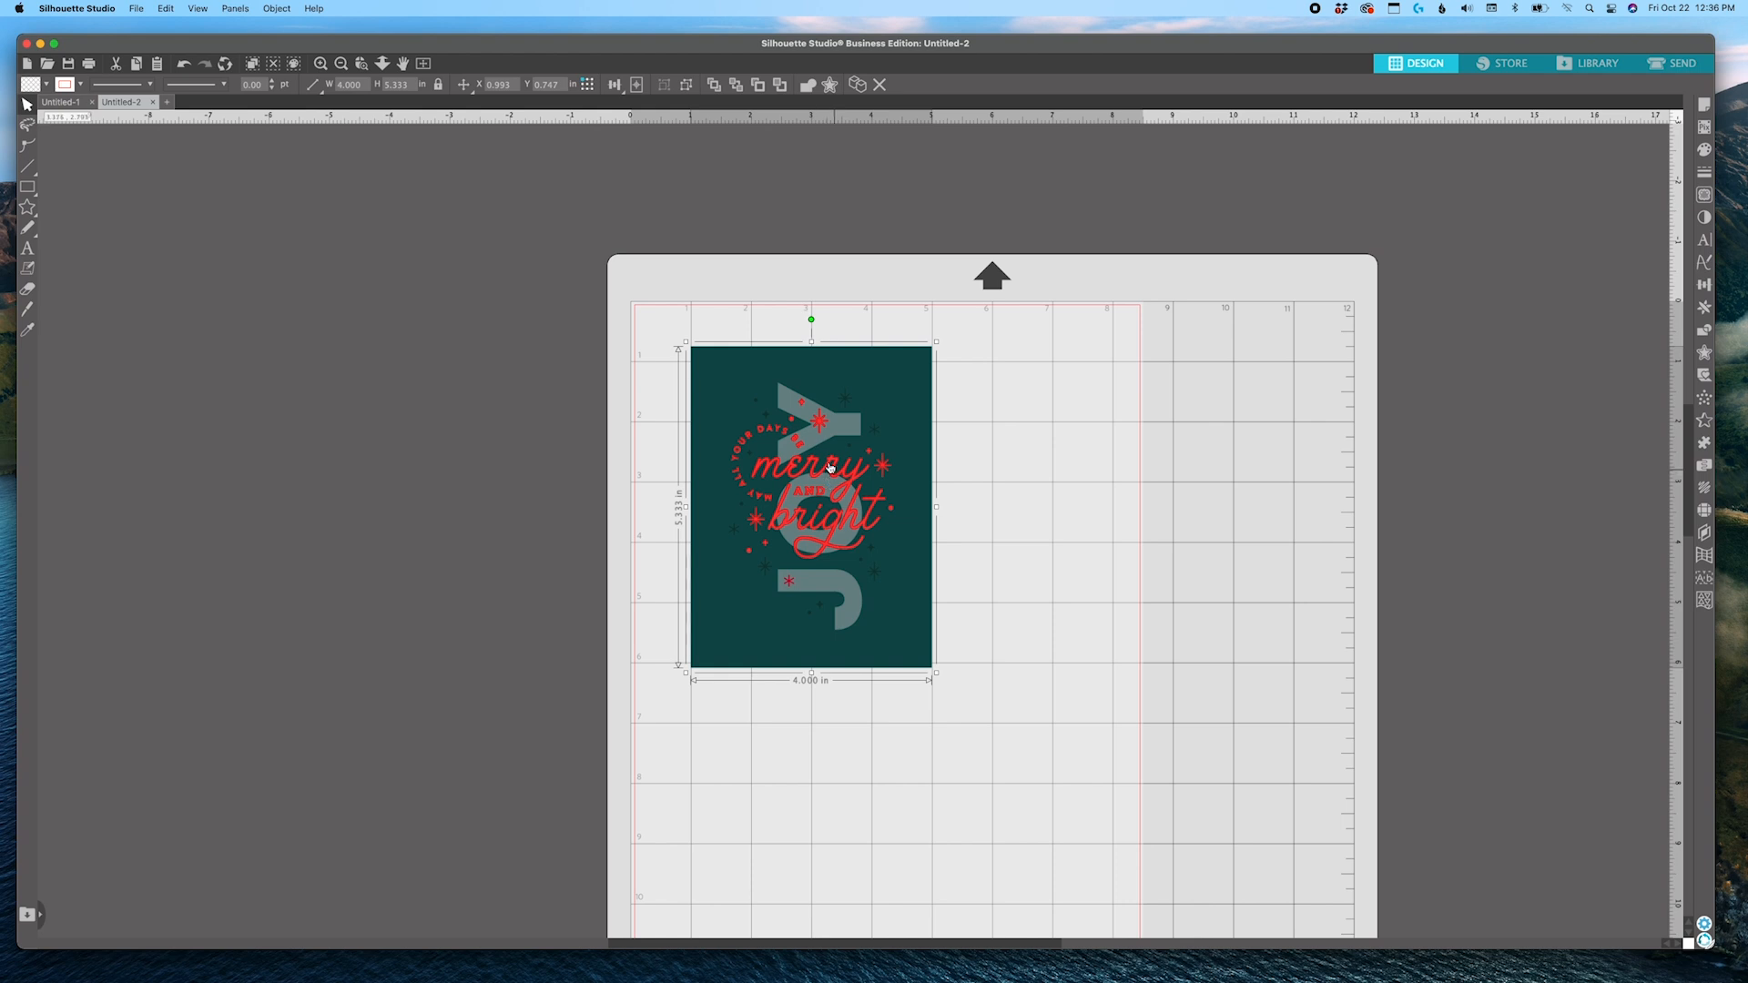
{"action": "scroll", "coordinate": [830, 468], "scroll_direction": "right", "scroll_amount": 1}
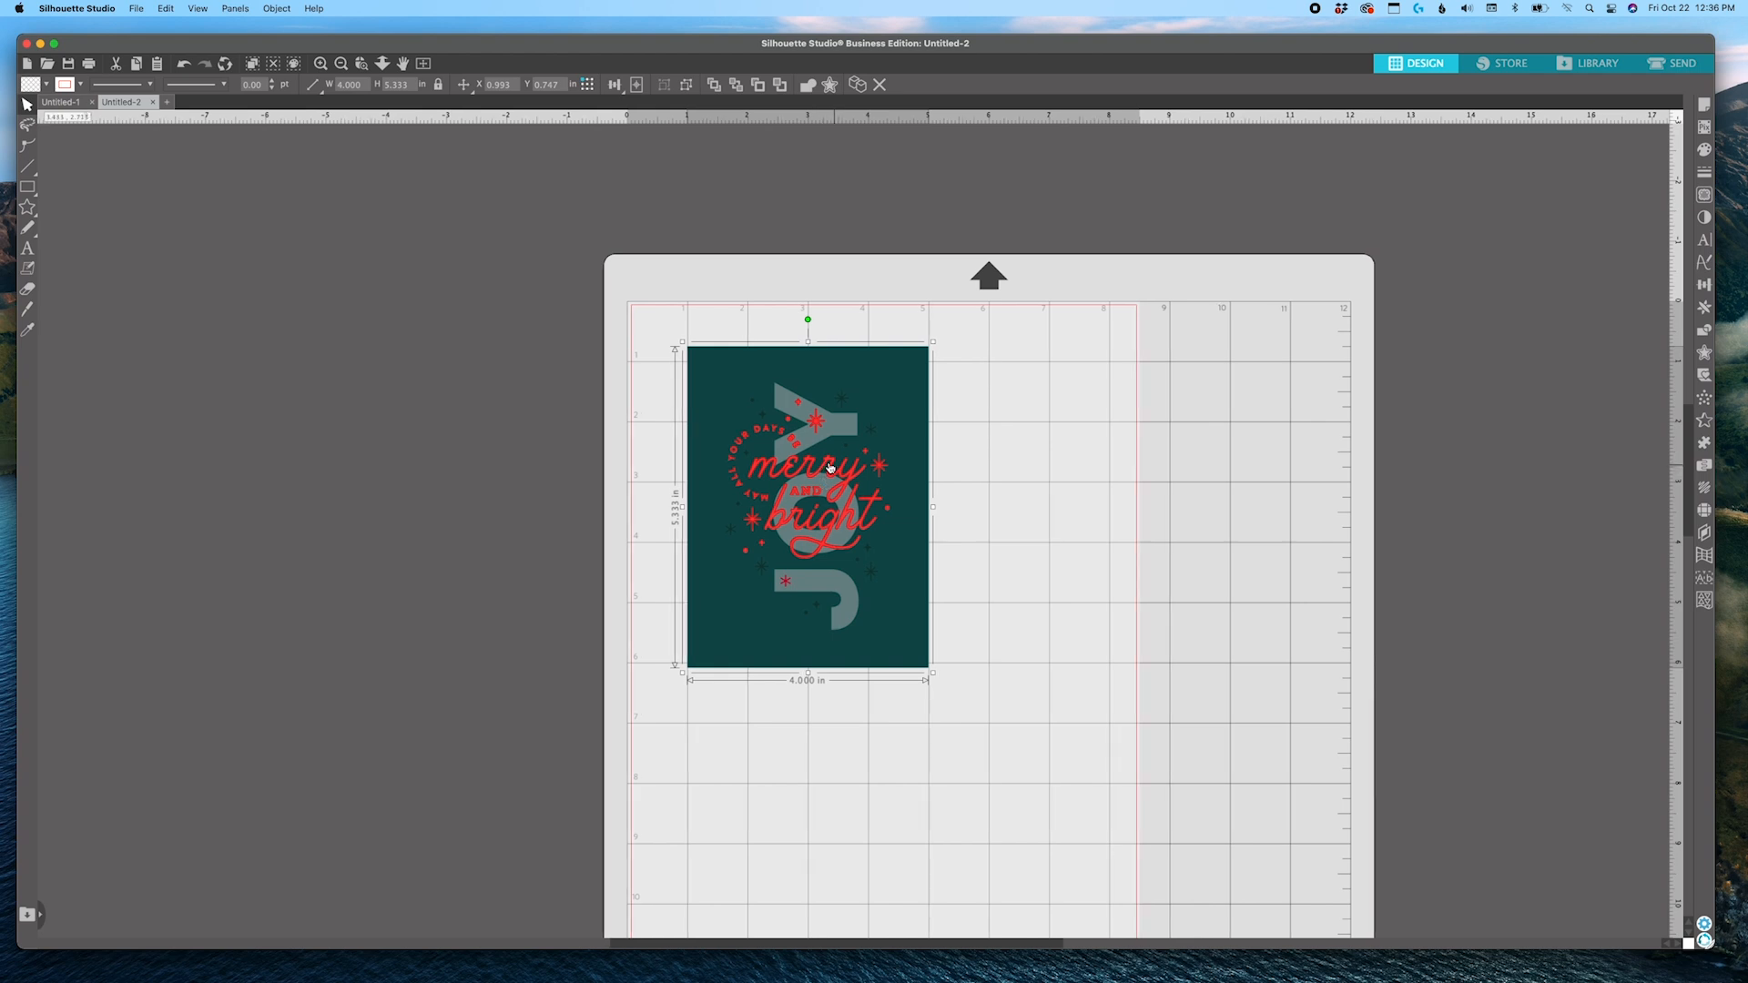
{"action": "scroll", "coordinate": [830, 468], "scroll_direction": "left", "scroll_amount": 3}
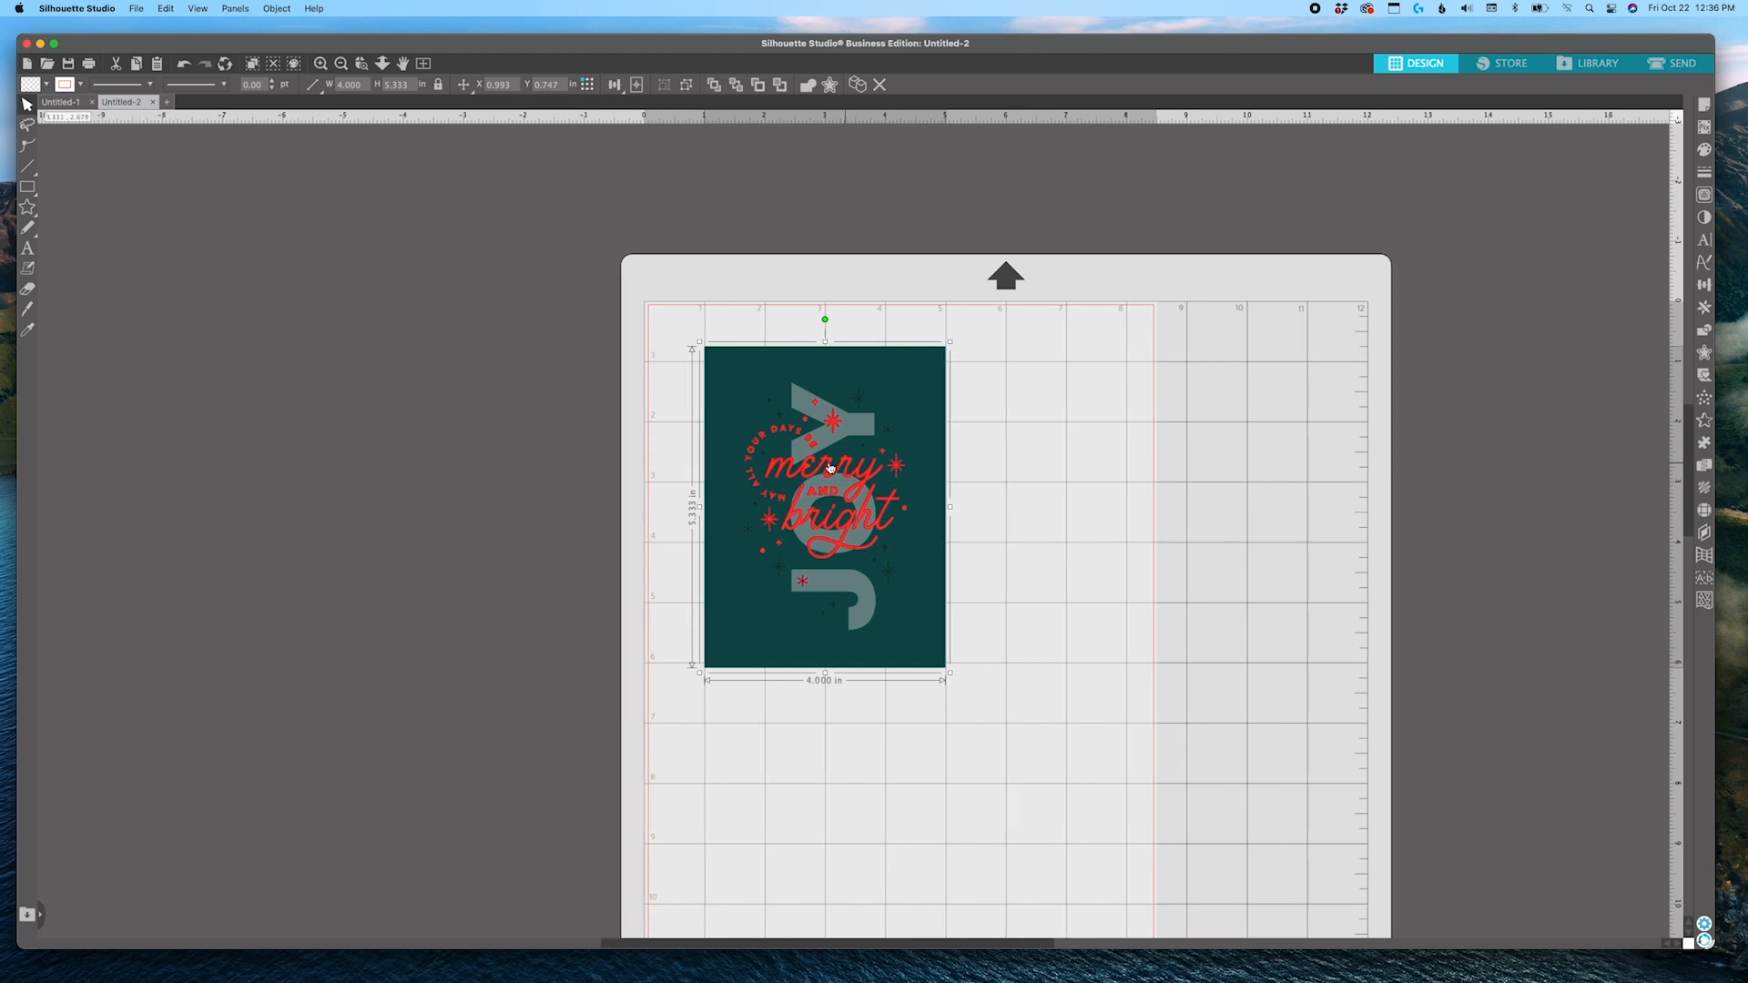
Delete the brush-stroke card with the word "joy" and move the circles card into its place beside the plain brush-stroke card.
{"action": "scroll", "coordinate": [830, 462], "scroll_direction": "down", "scroll_amount": 2}
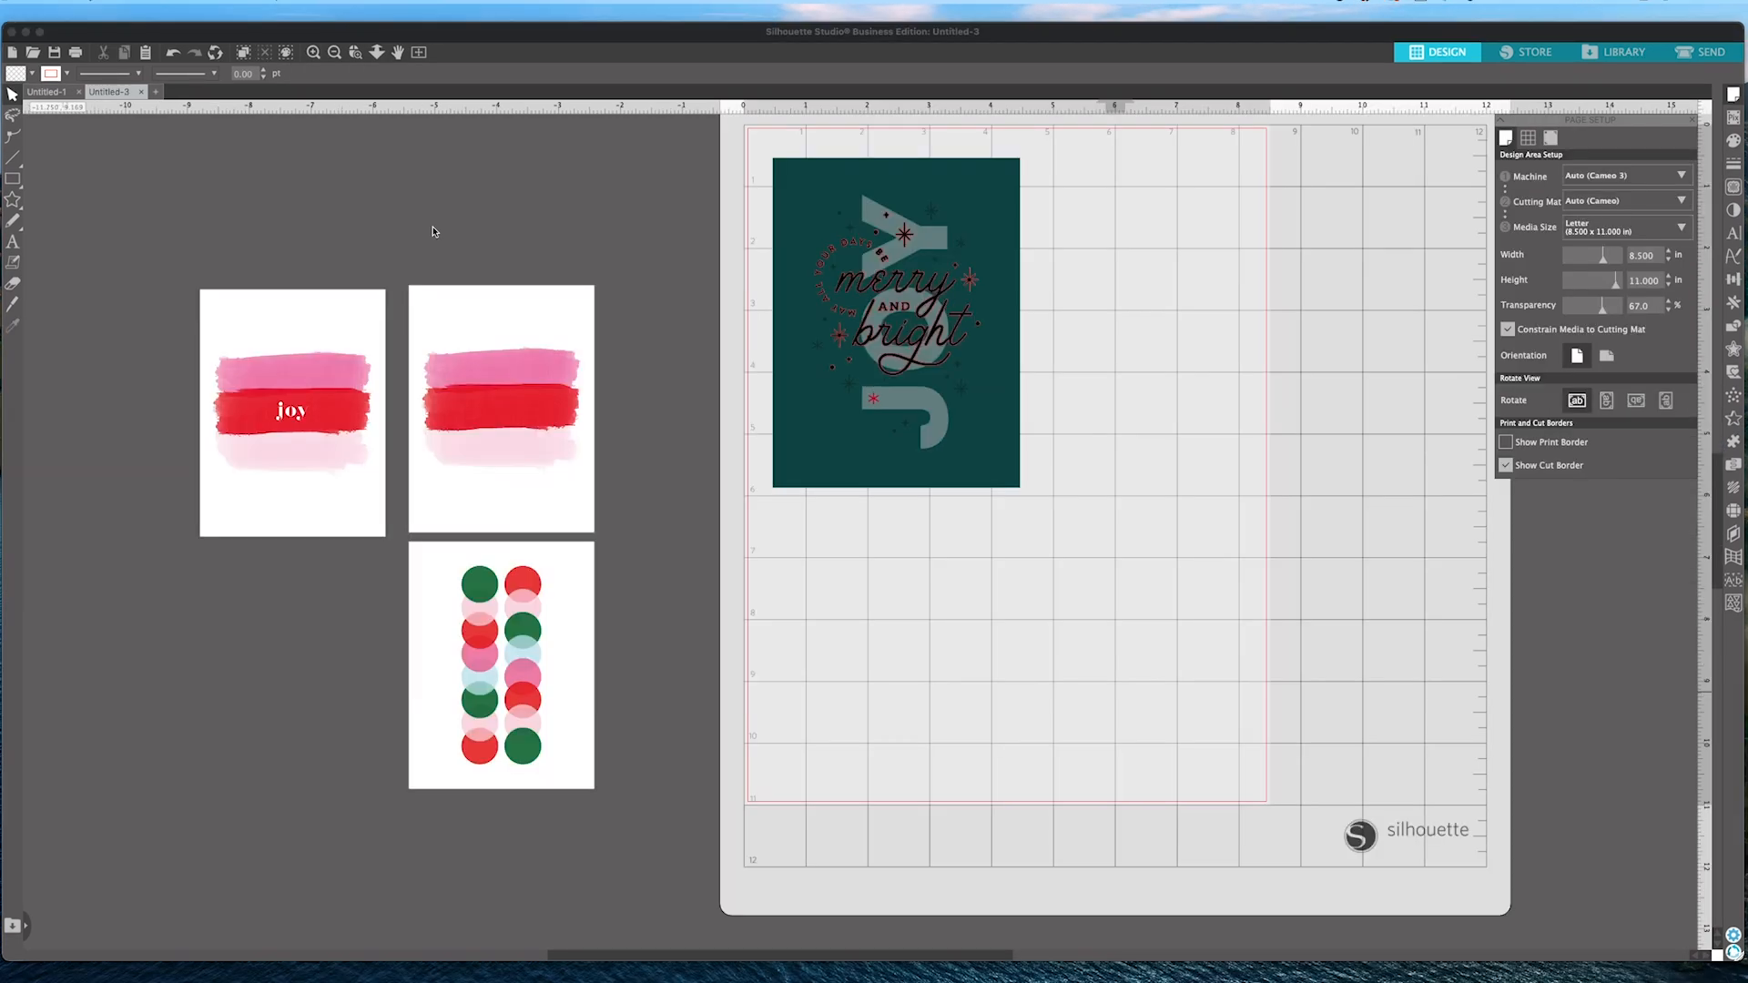
{"action": "scroll", "coordinate": [433, 231], "scroll_direction": "down", "scroll_amount": 1}
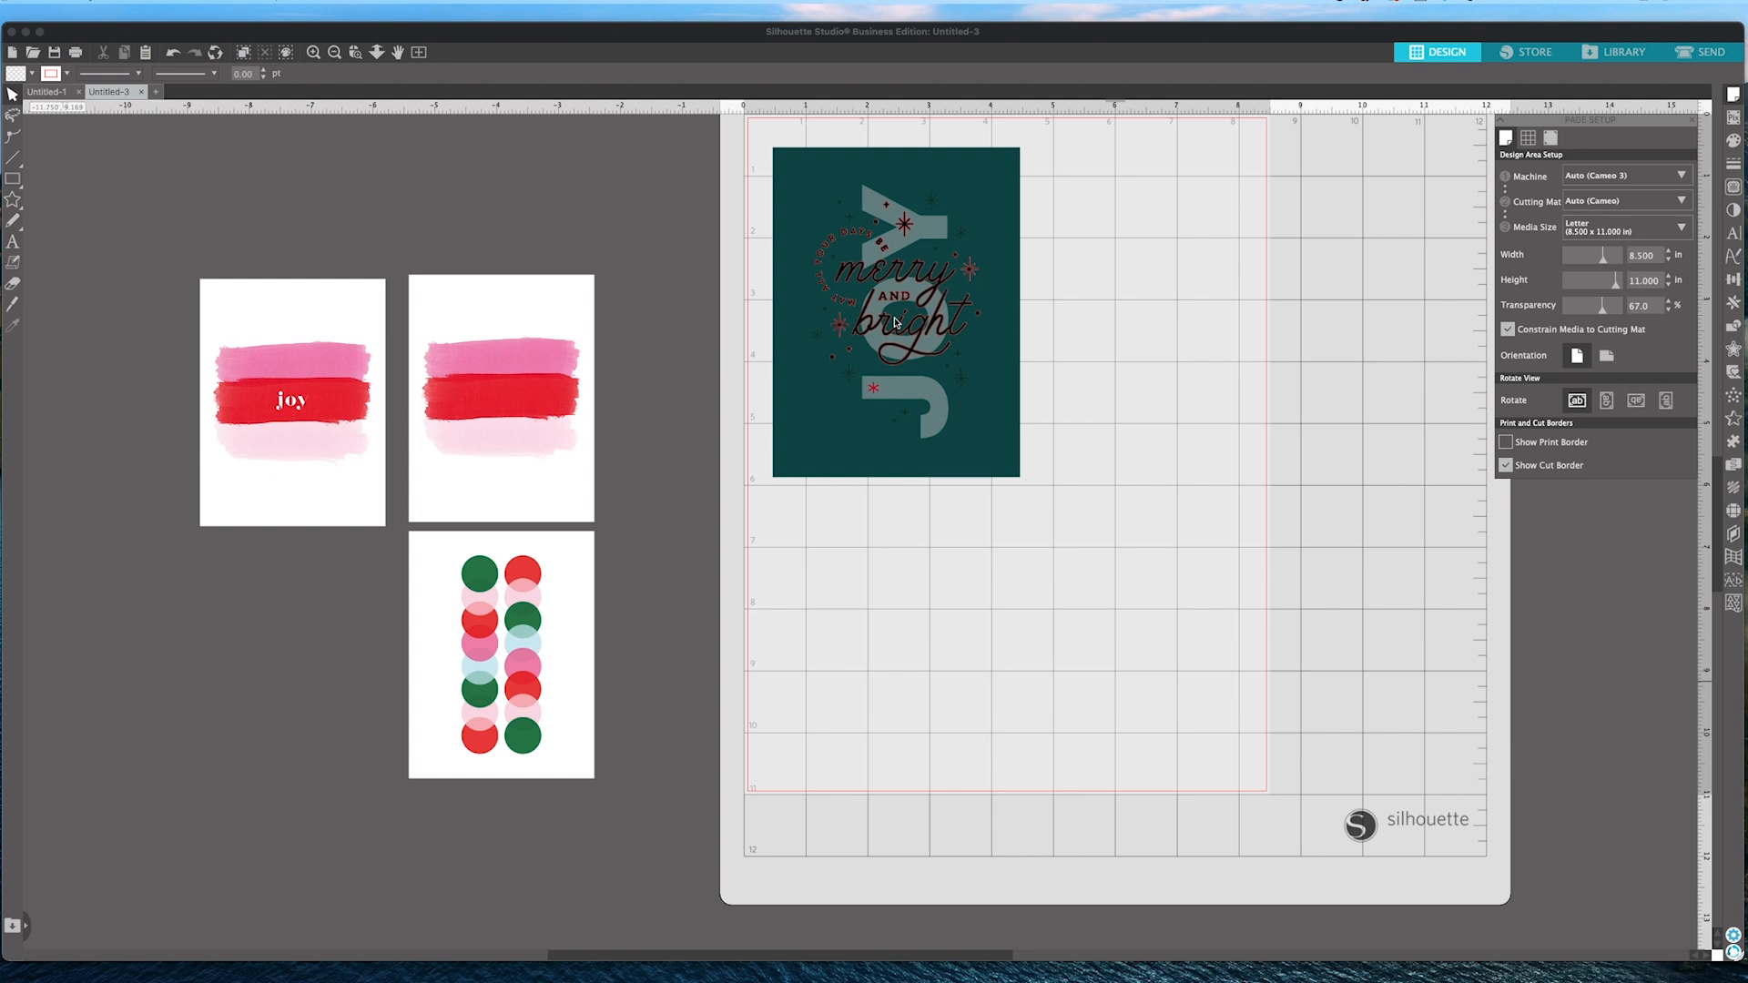
{"action": "scroll", "coordinate": [895, 322], "scroll_direction": "left", "scroll_amount": 5}
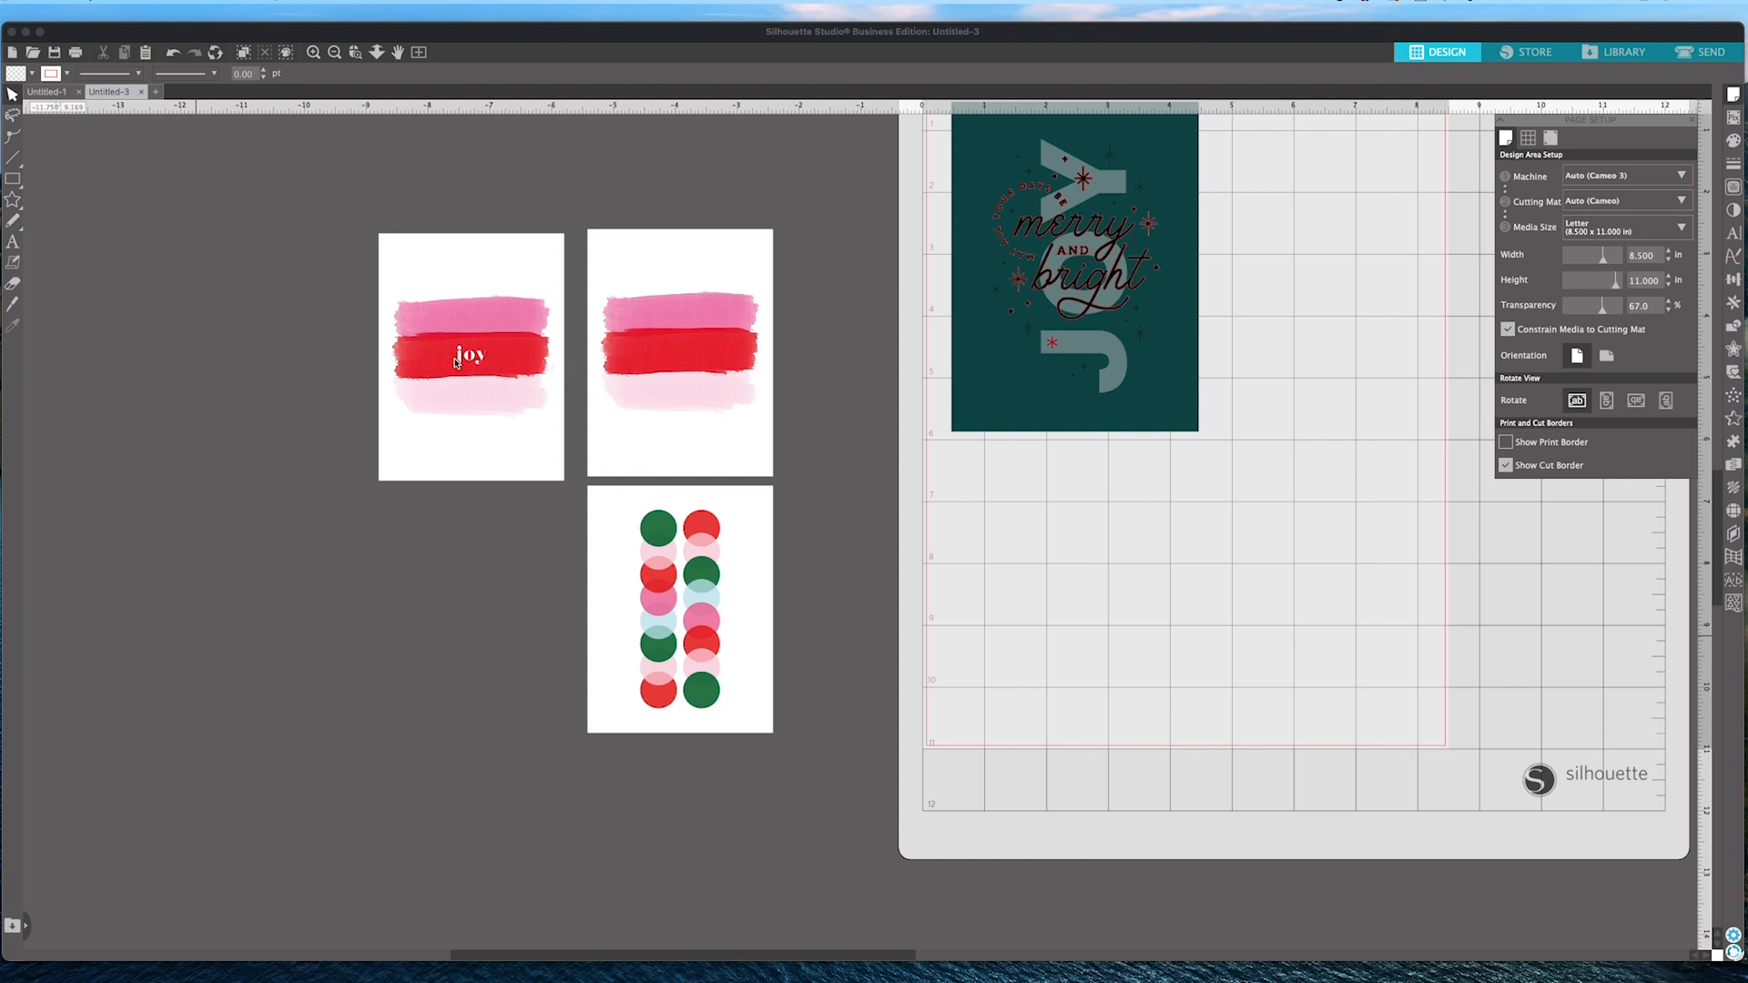
{"action": "scroll", "coordinate": [465, 368], "scroll_direction": "left", "scroll_amount": 1}
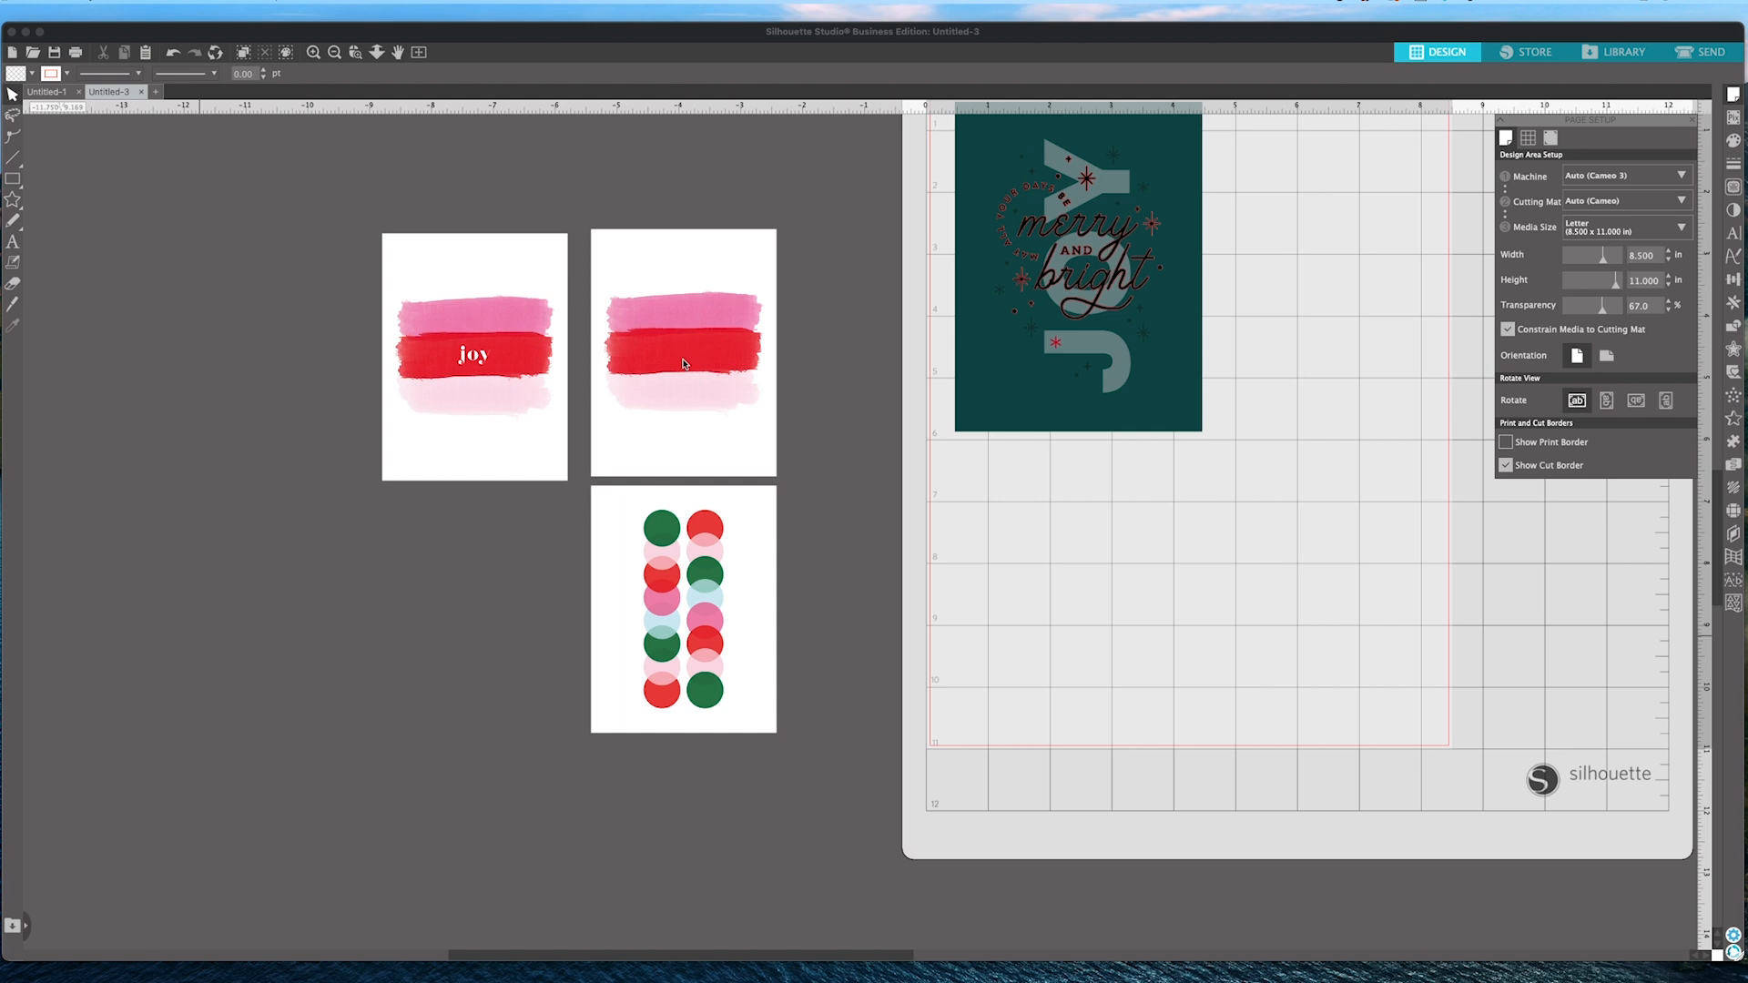
{"action": "scroll", "coordinate": [685, 363], "scroll_direction": "left", "scroll_amount": 2}
{"action": "scroll", "coordinate": [684, 364], "scroll_direction": "right", "scroll_amount": 2}
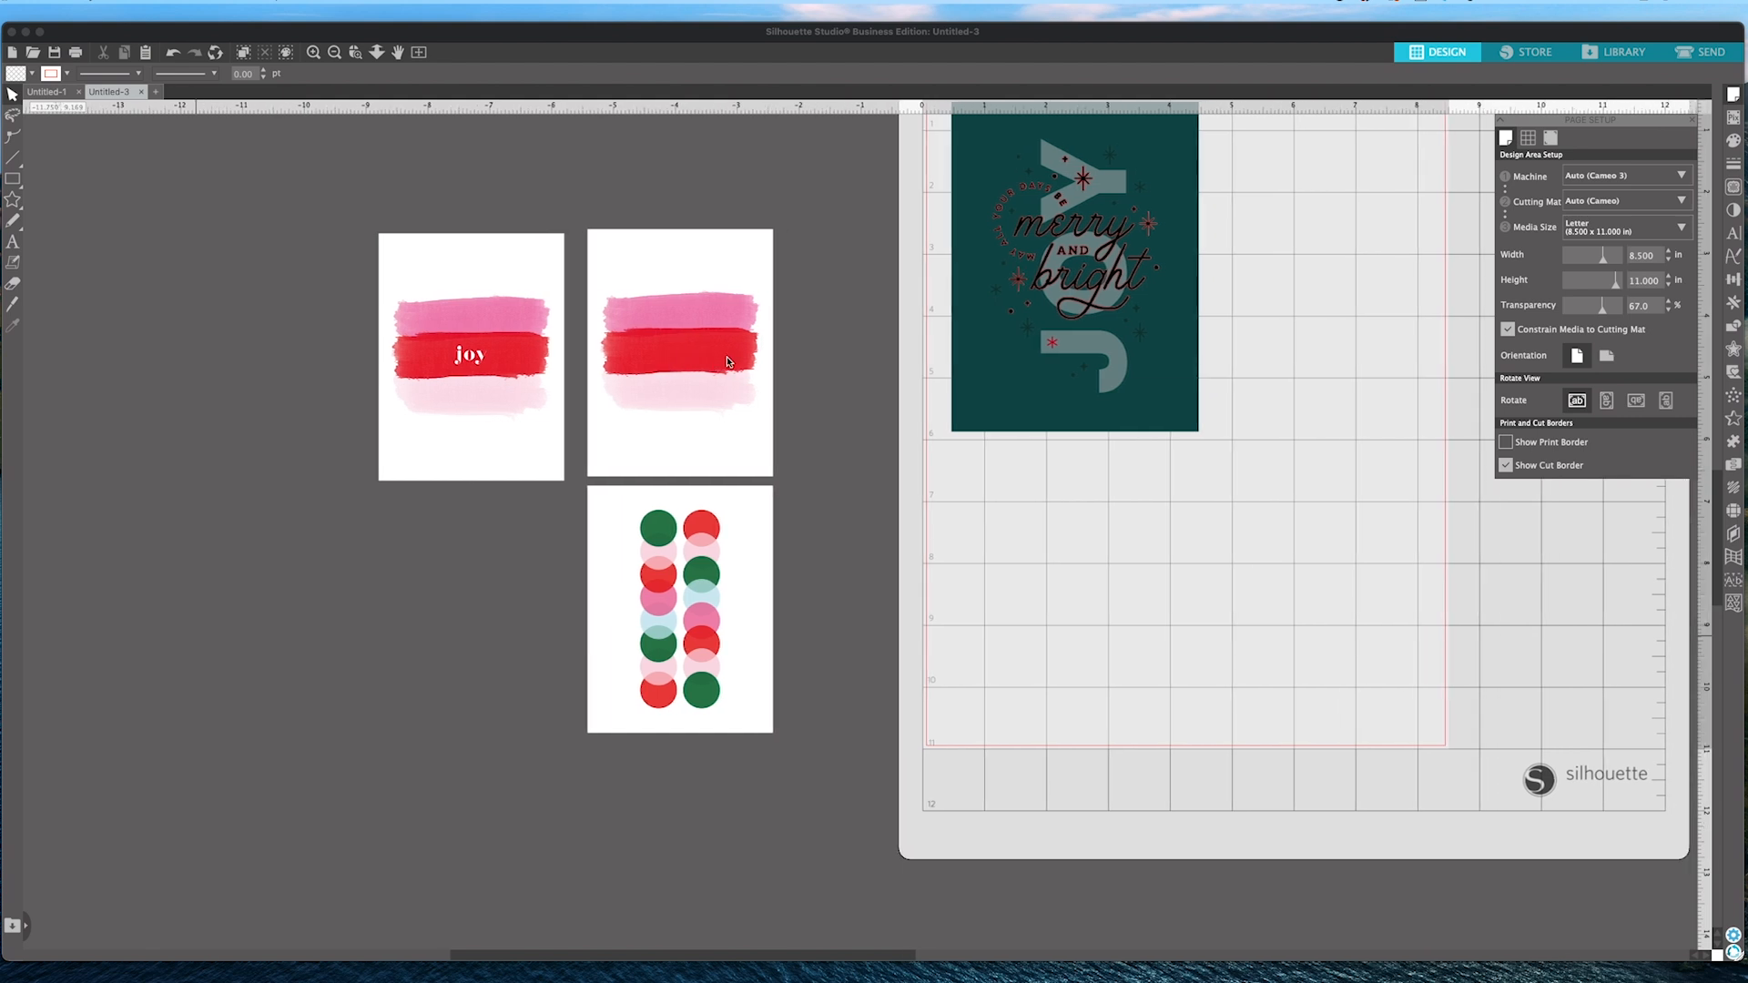
{"action": "left_click", "coordinate": [477, 367]}
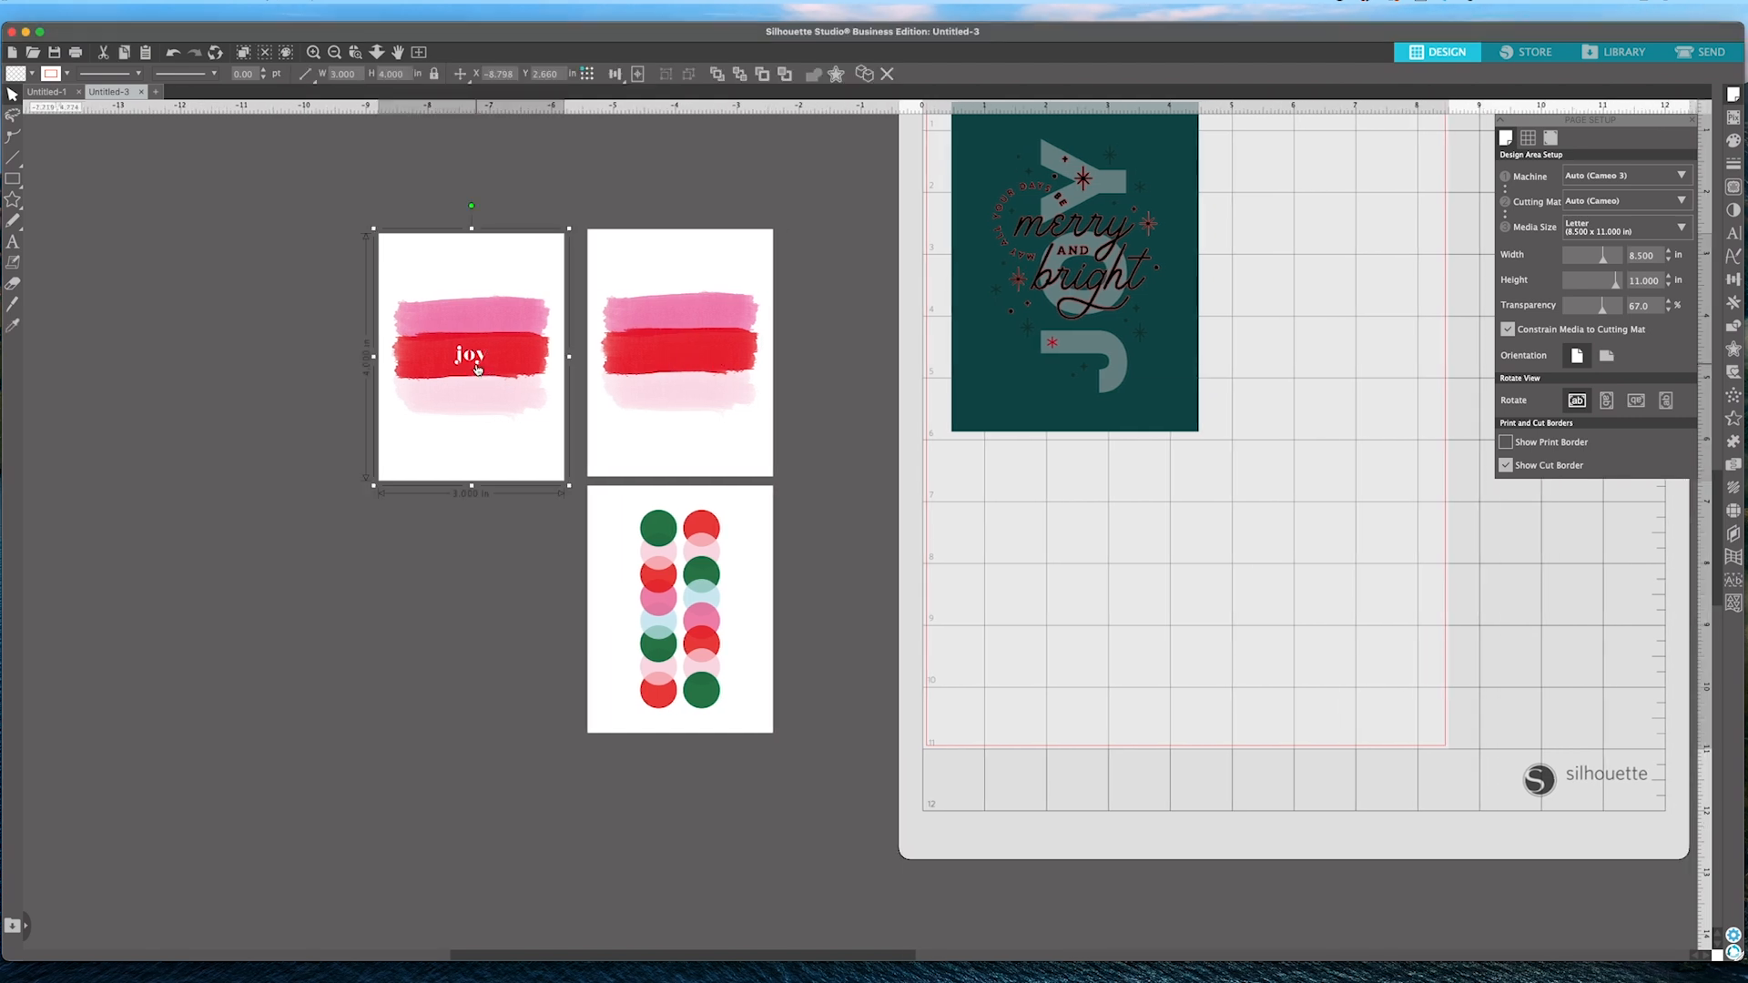
{"action": "key", "text": "Delete"}
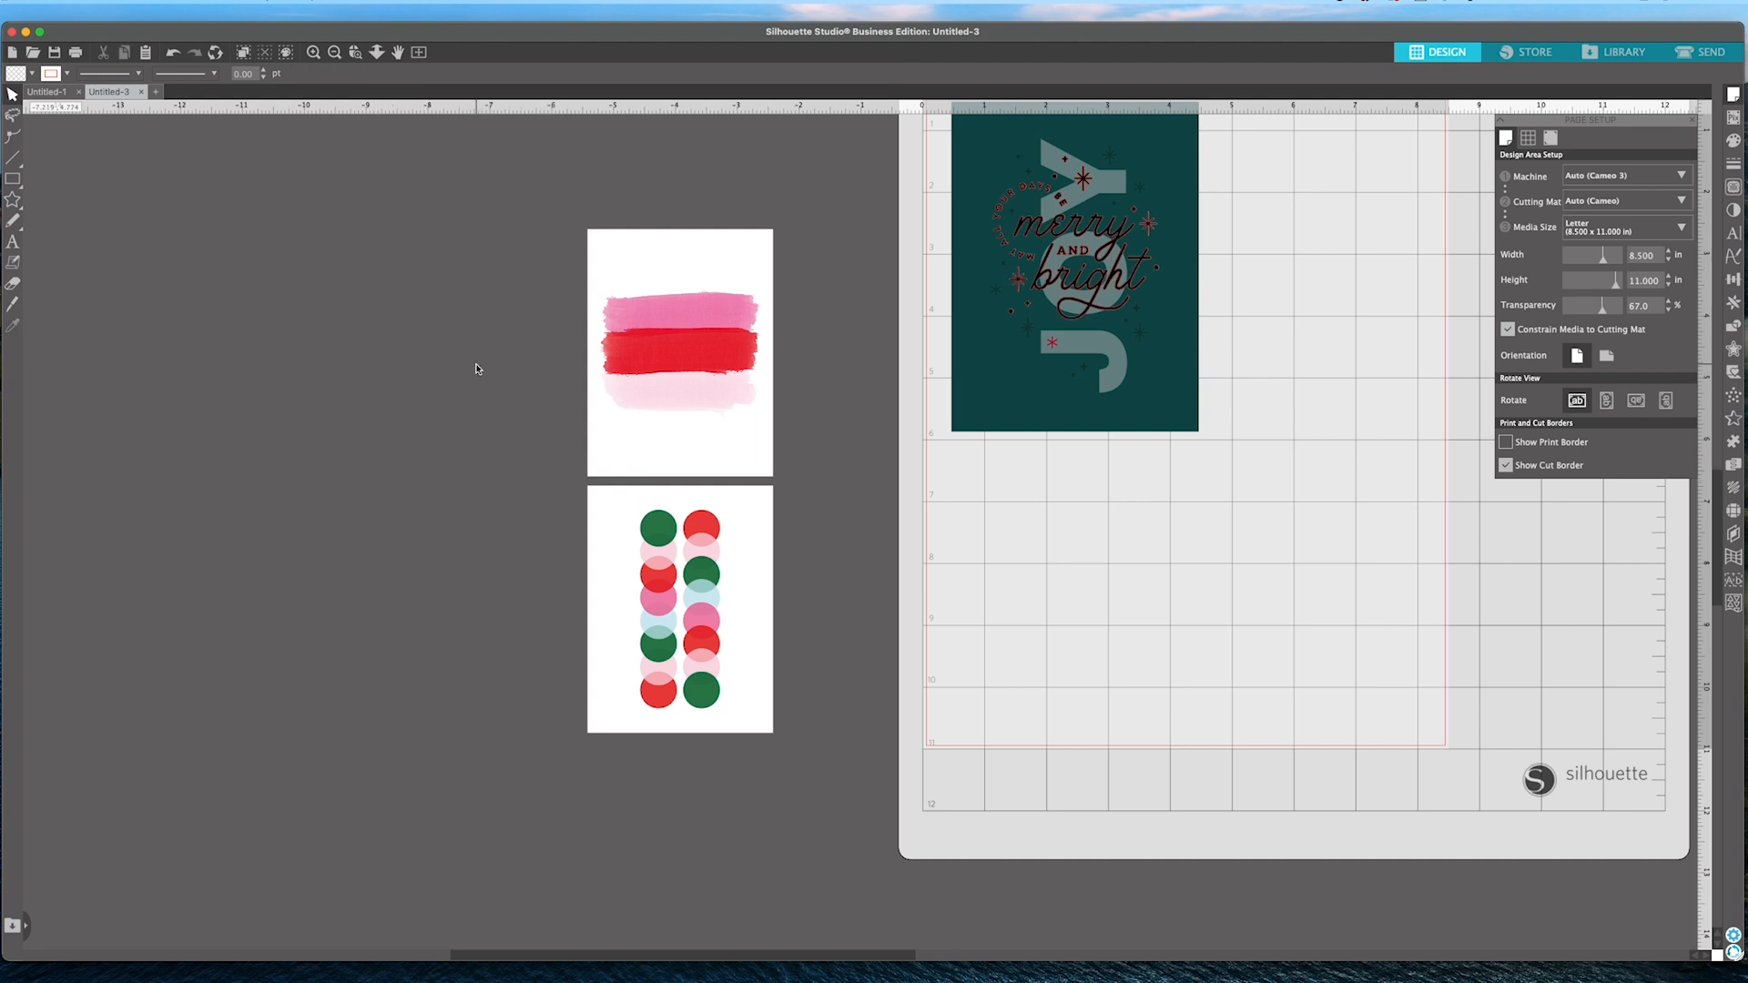
{"action": "left_click_drag", "start_coordinate": [656, 535], "coordinate": [468, 295]}
{"action": "key", "text": "Escape"}
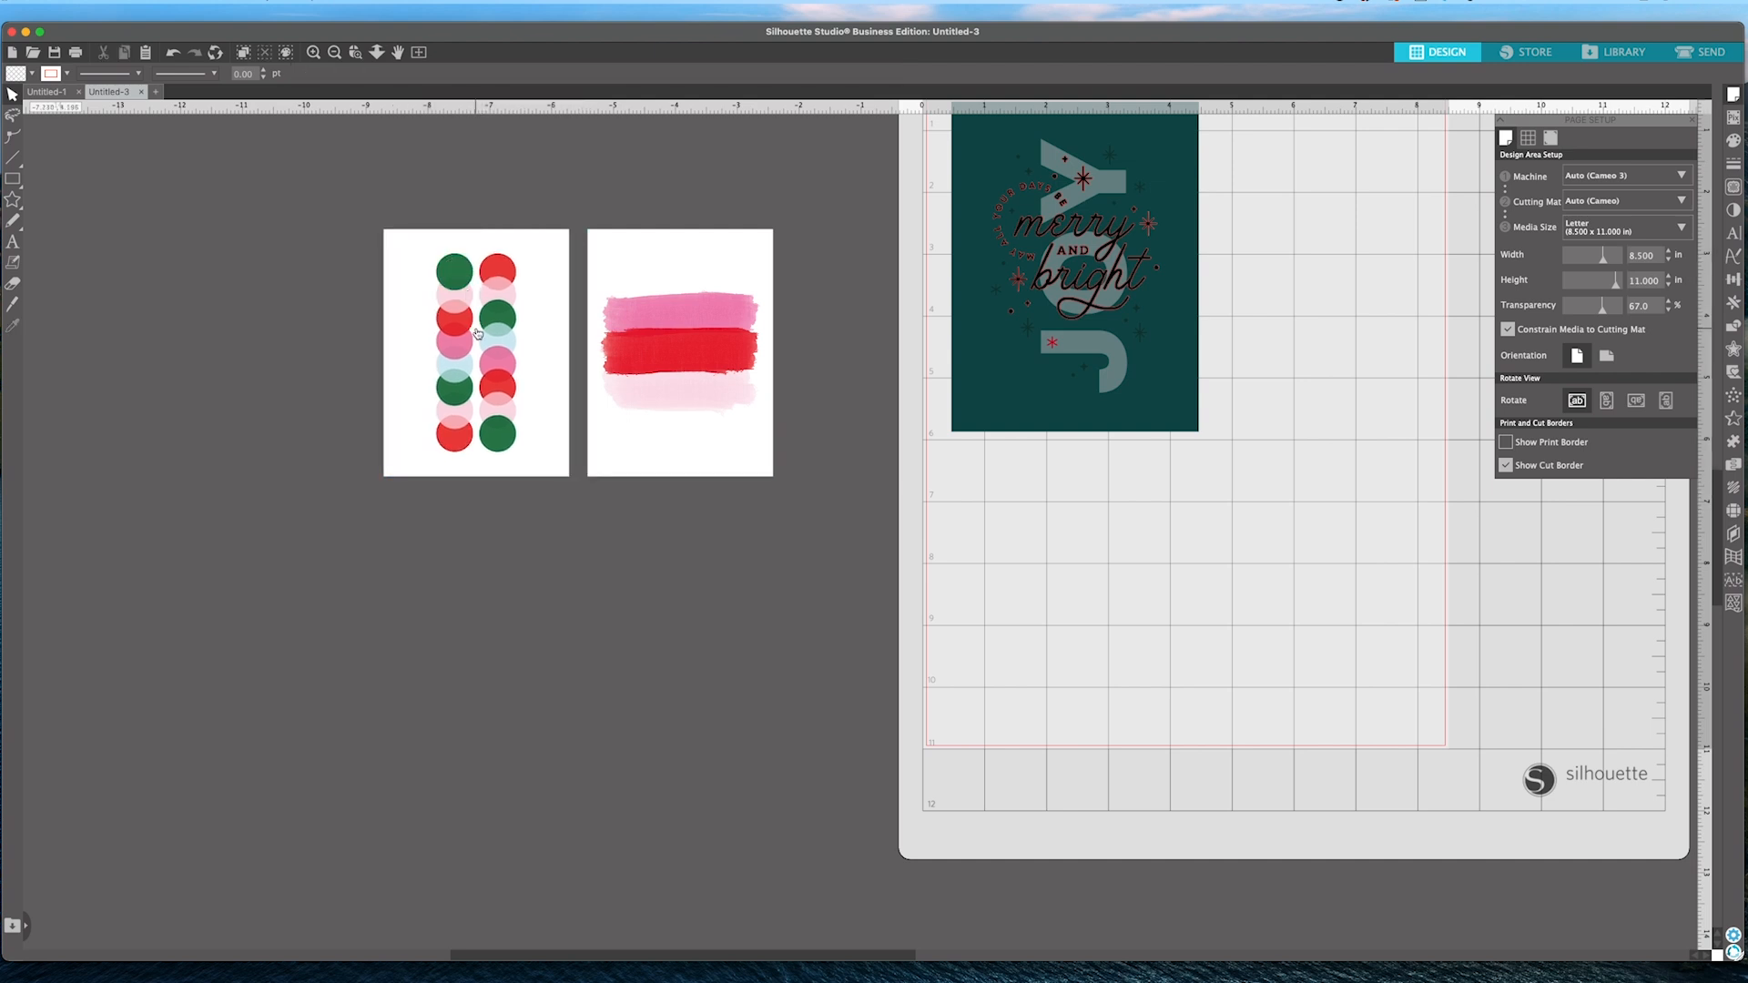
Set the circles card's width to 4 in and shift it left to make room for the brush-stroke card.
{"action": "left_click", "coordinate": [474, 333]}
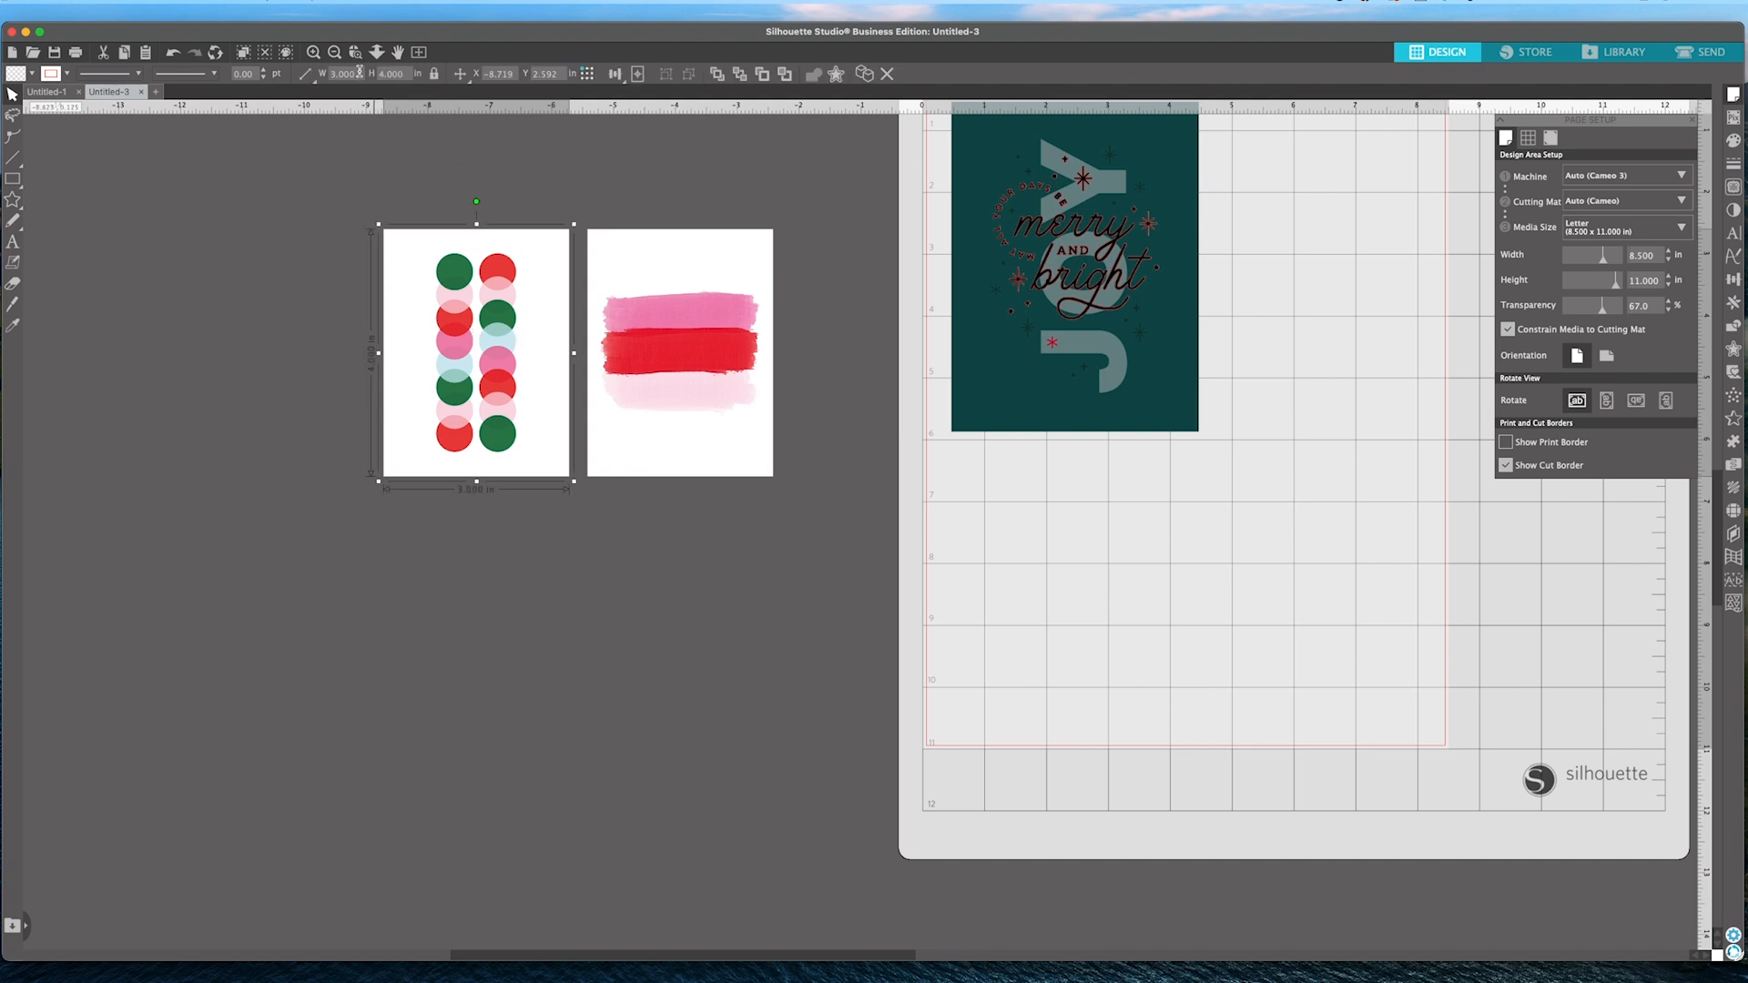
{"action": "left_click_drag", "start_coordinate": [359, 71], "coordinate": [302, 71]}
{"action": "type", "text": "4"}
{"action": "key", "text": "Return"}
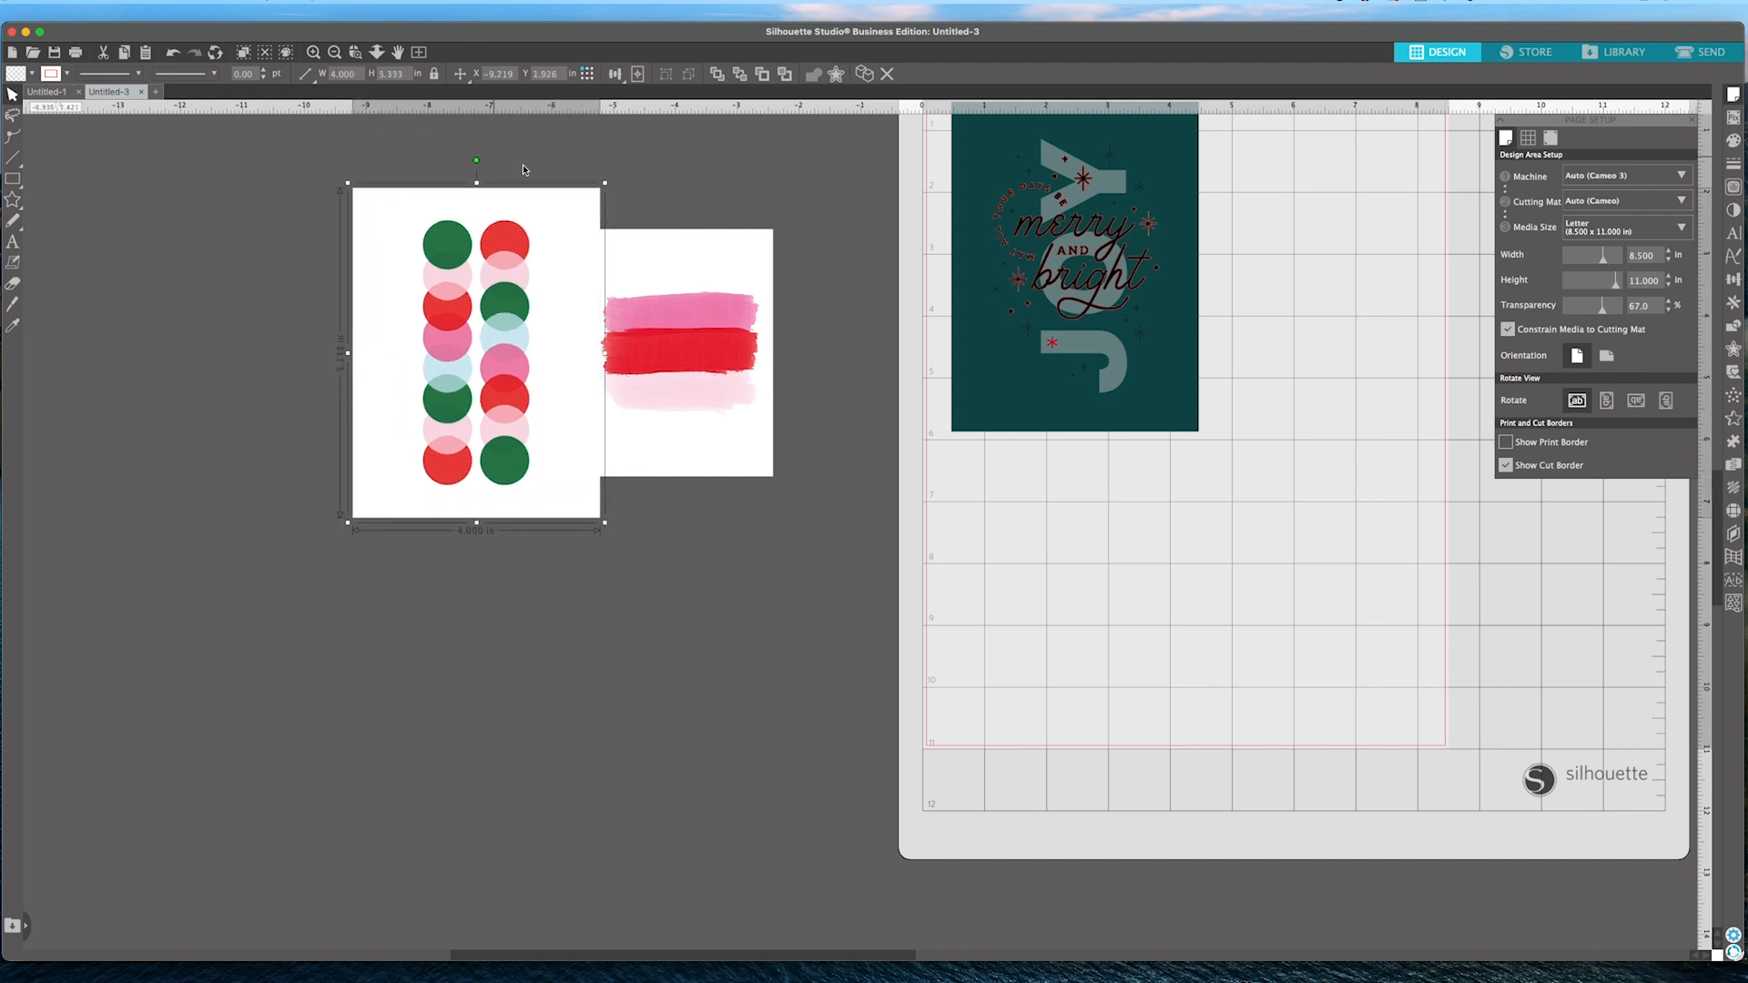
{"action": "mouse_move", "coordinate": [537, 205]}
{"action": "left_mouse_down"}
{"action": "mouse_move", "coordinate": [480, 203]}
{"action": "mouse_move", "coordinate": [487, 224]}
{"action": "left_mouse_up"}
Set the plain brush-stroke card's width to 4 in.
{"action": "left_click", "coordinate": [593, 264]}
{"action": "left_click", "coordinate": [344, 74]}
{"action": "type", "text": "4"}
{"action": "key", "text": "Return"}
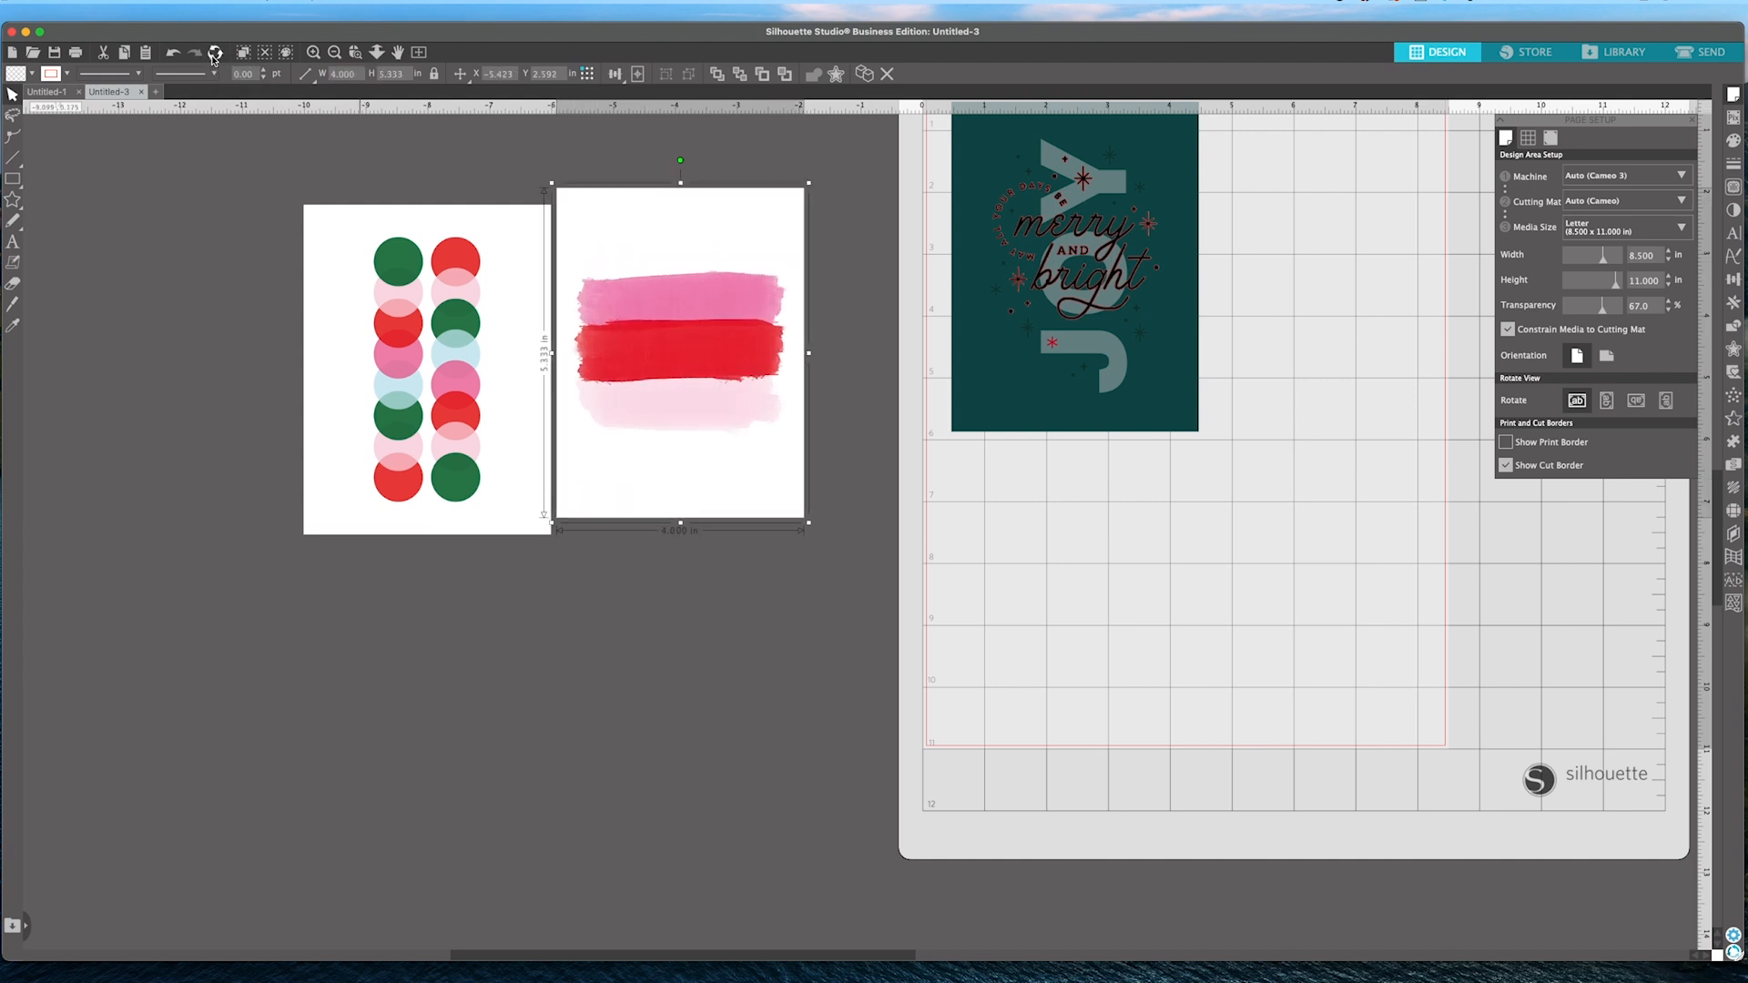
Move the brush-stroke card down so its edges line up with the circles card beside it.
{"action": "left_click_drag", "start_coordinate": [655, 283], "coordinate": [656, 279]}
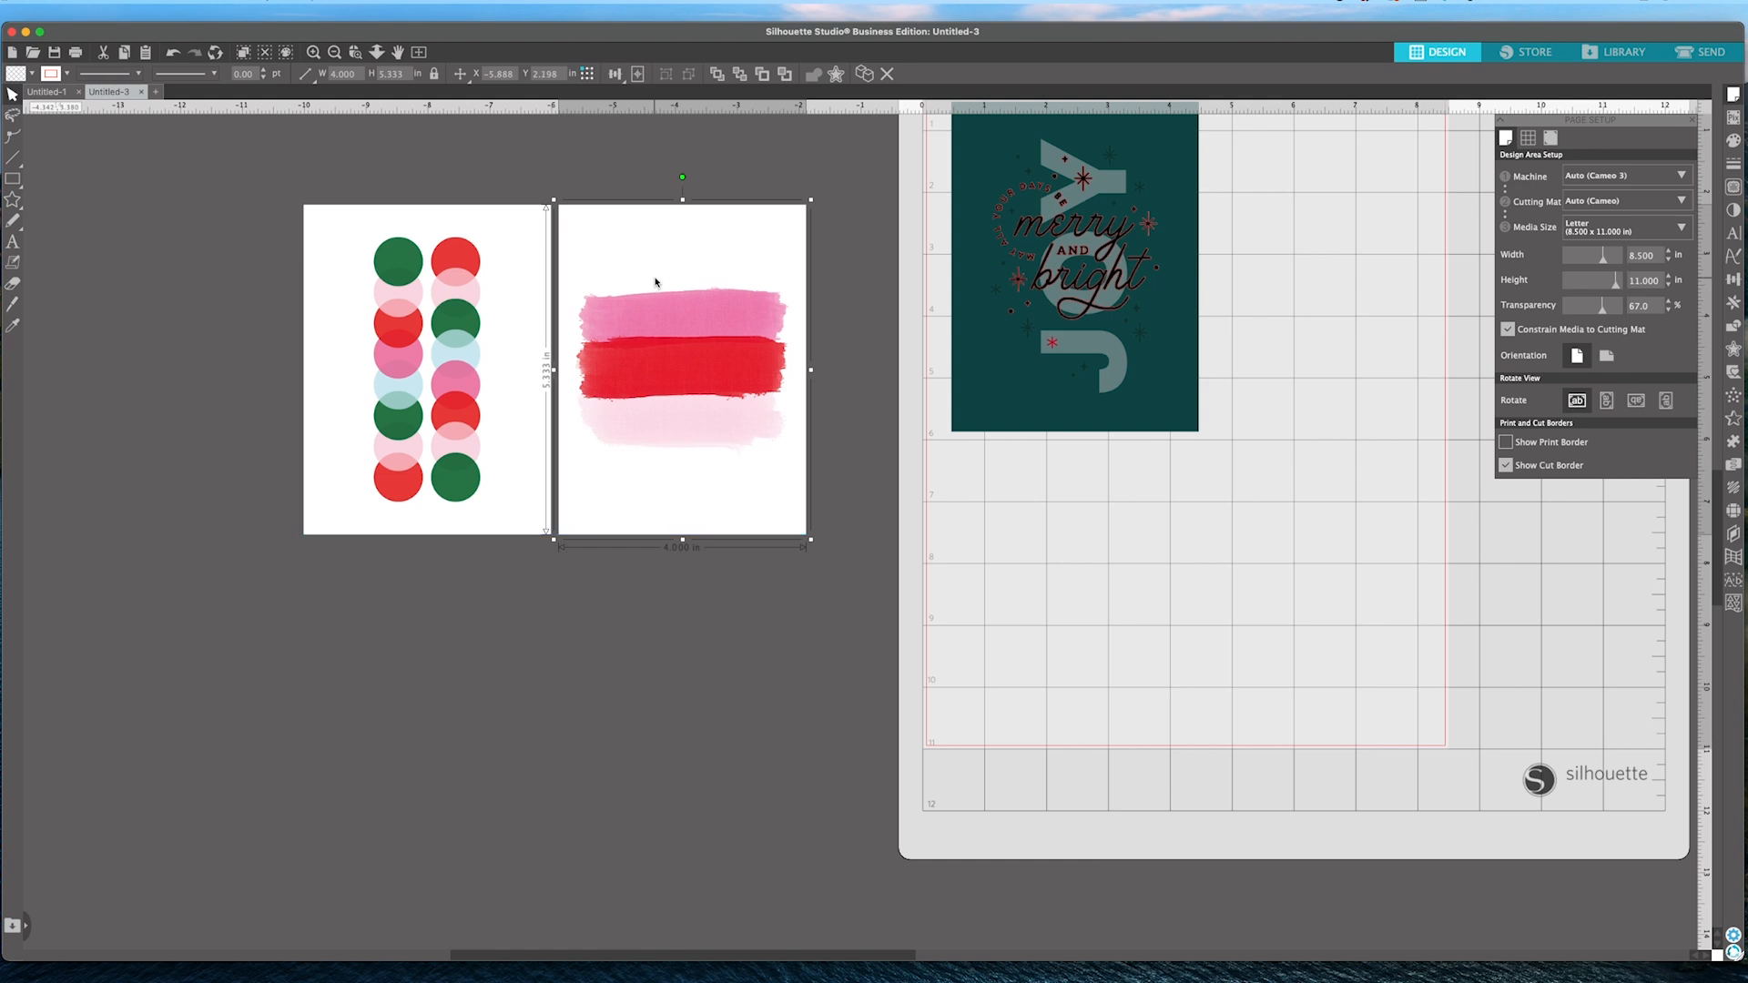
{"action": "scroll", "coordinate": [501, 319], "scroll_direction": "right", "scroll_amount": 2}
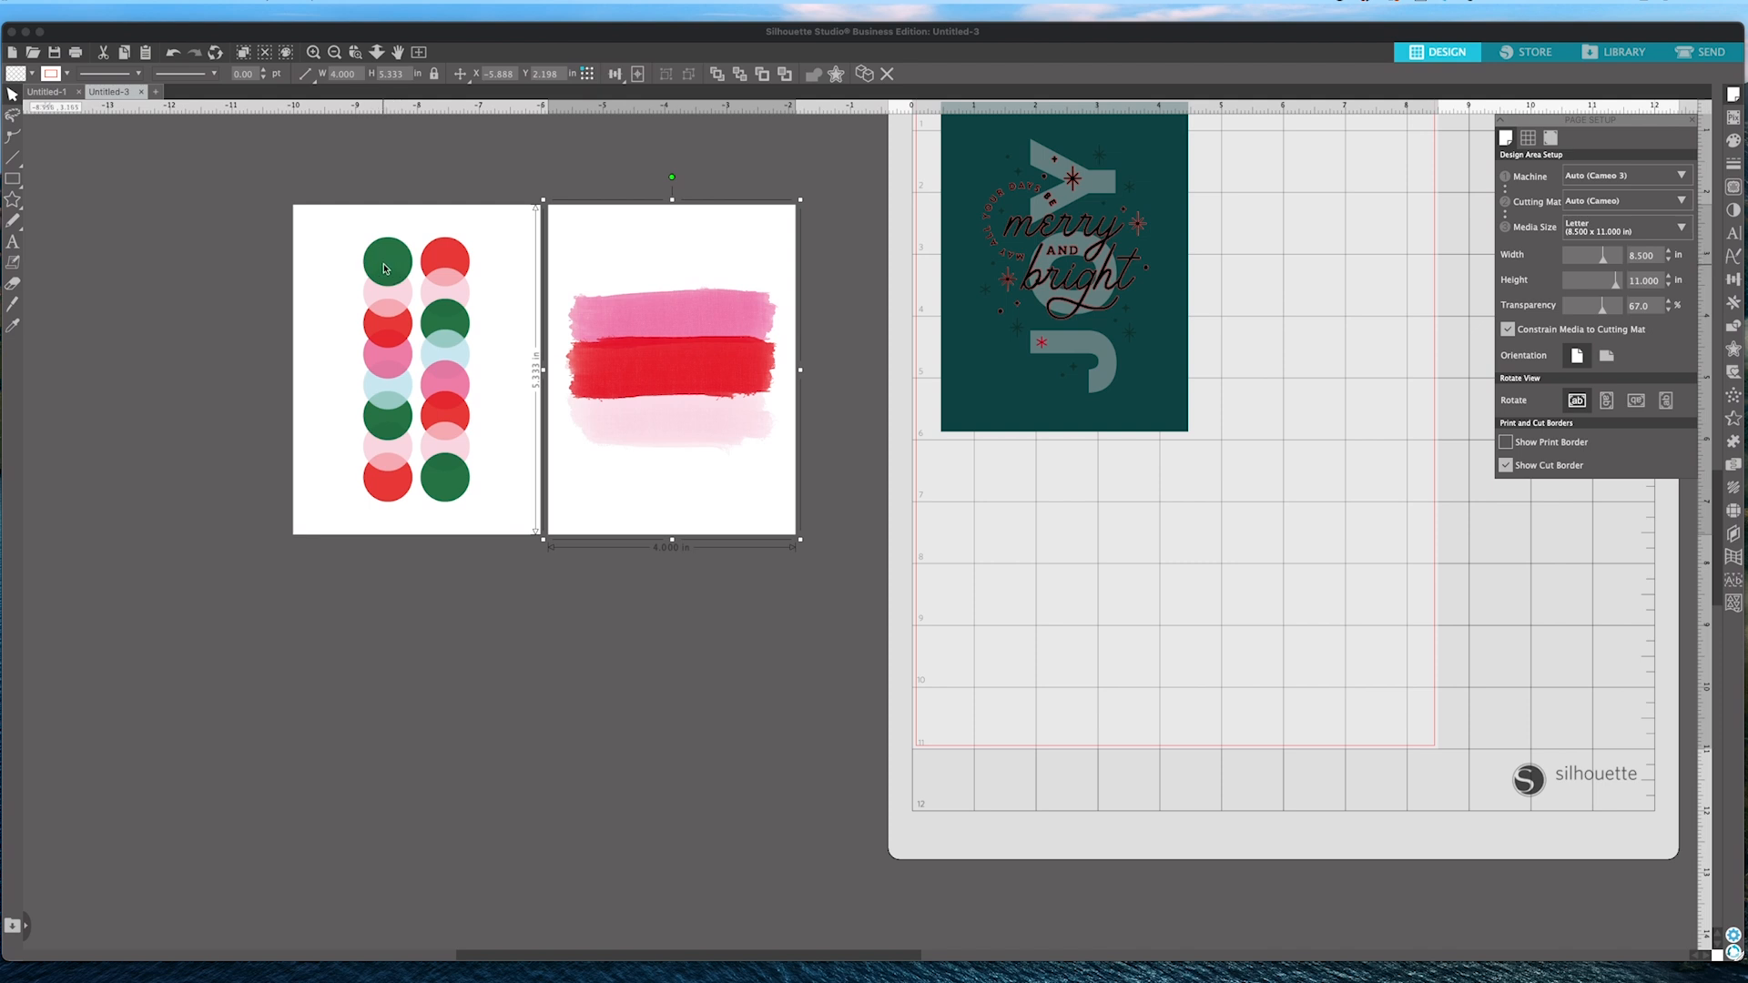
{"action": "left_click", "coordinate": [288, 344]}
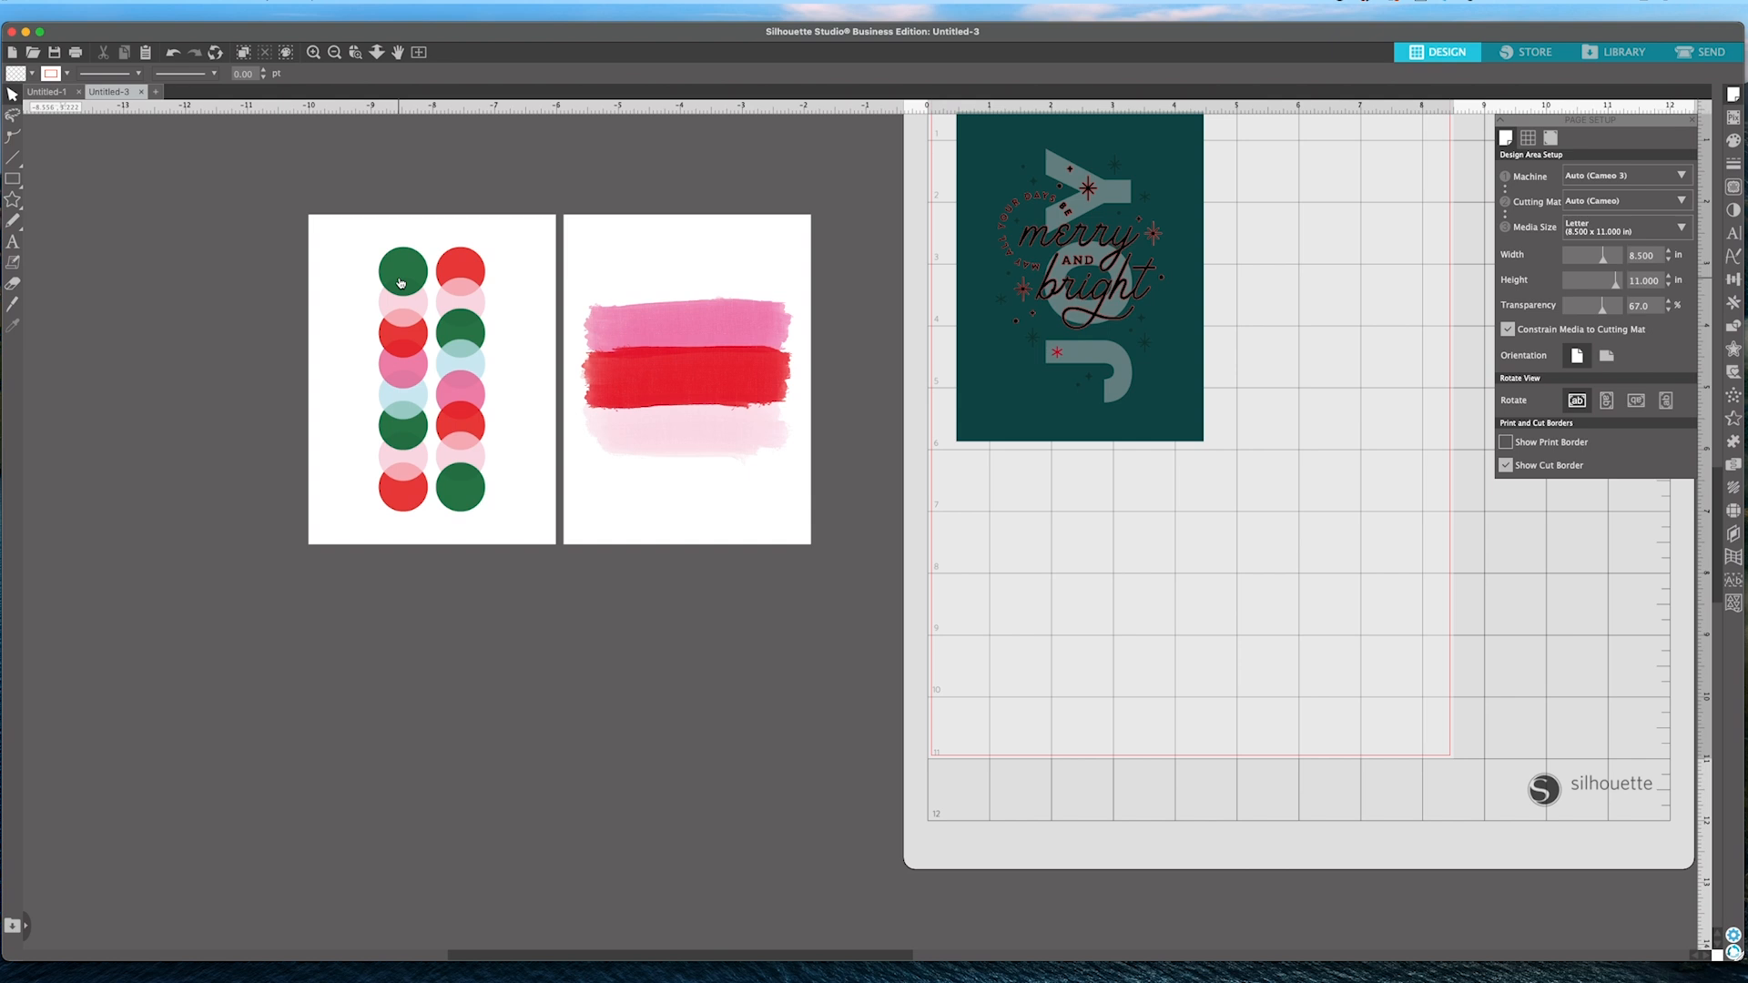
{"action": "scroll", "coordinate": [400, 283], "scroll_direction": "right", "scroll_amount": 1}
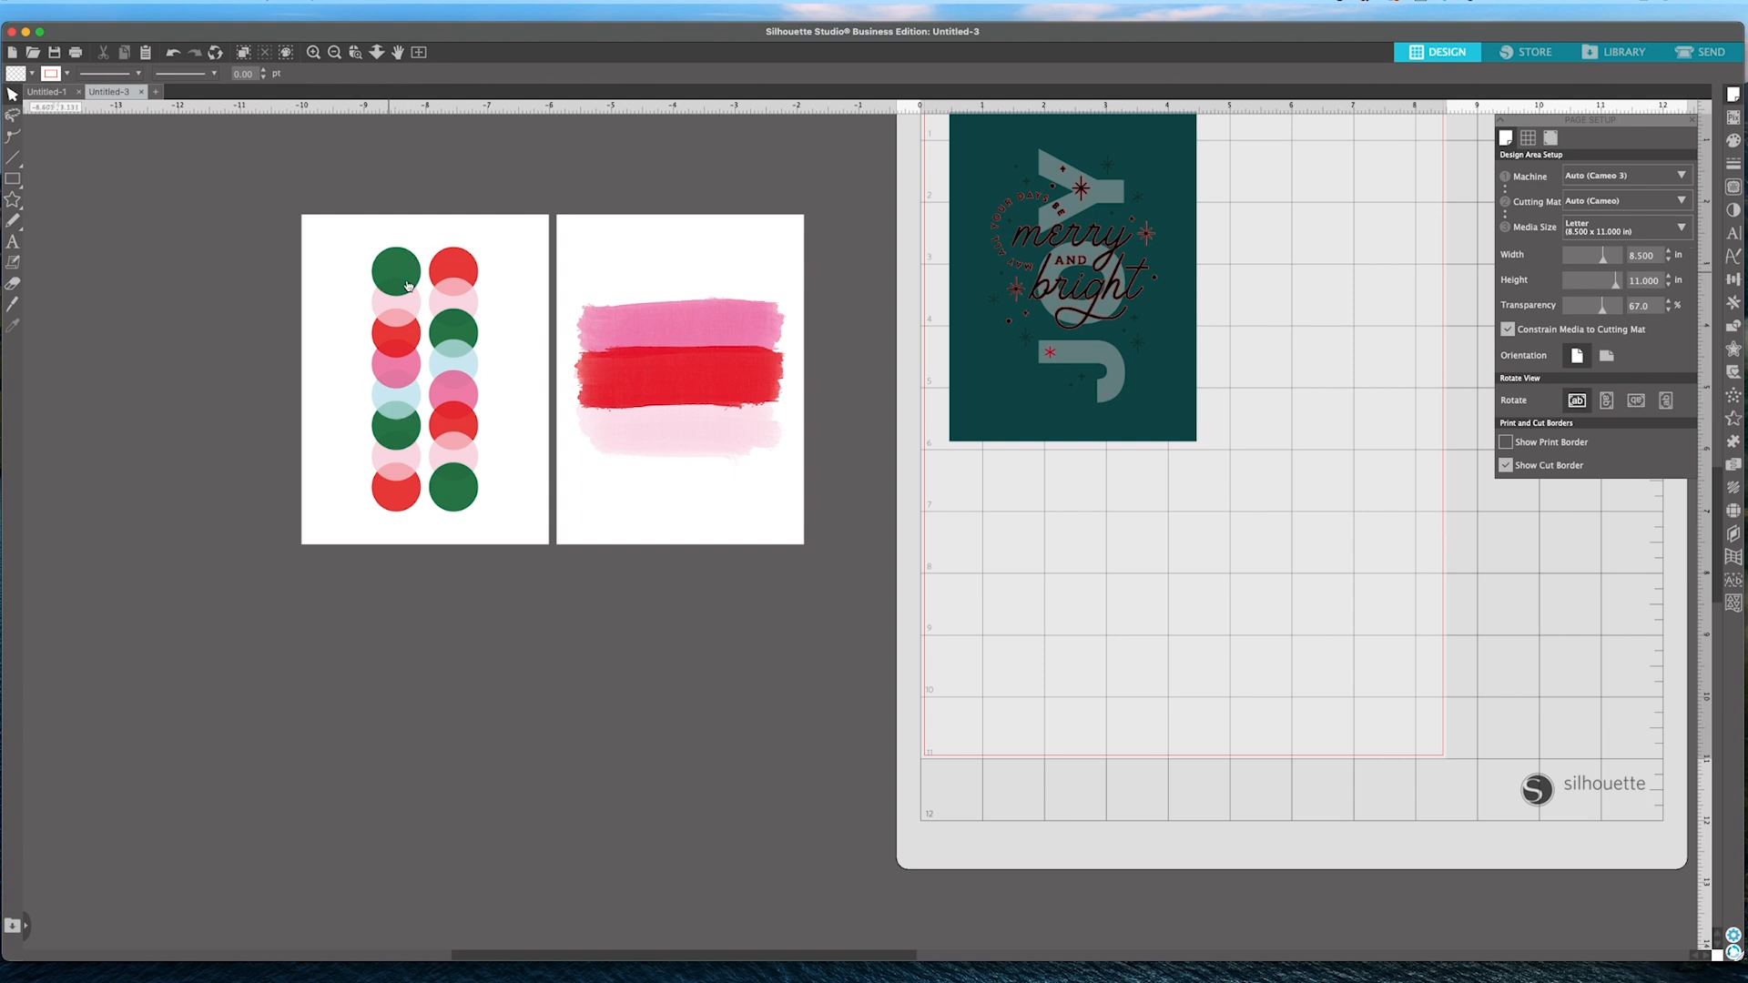
Draw a circle over the first green dot in the circles card's left column and size it to about 0.64 in.
{"action": "left_click", "coordinate": [13, 182]}
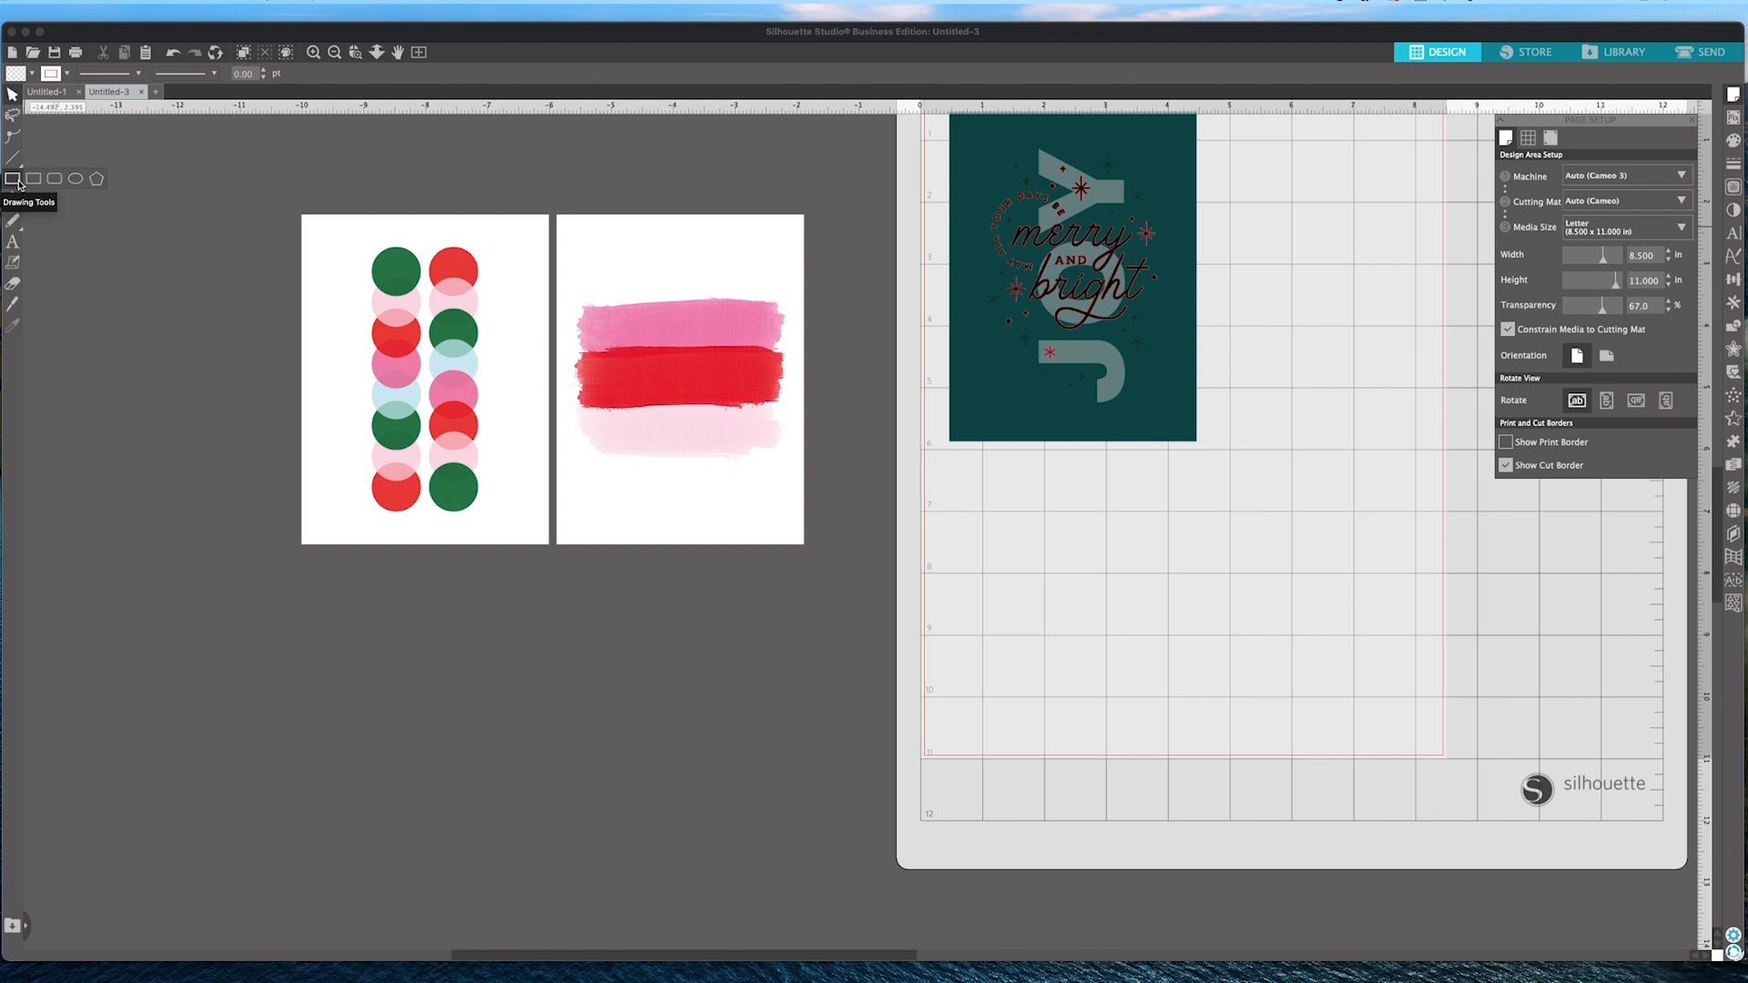
{"action": "left_click", "coordinate": [76, 179]}
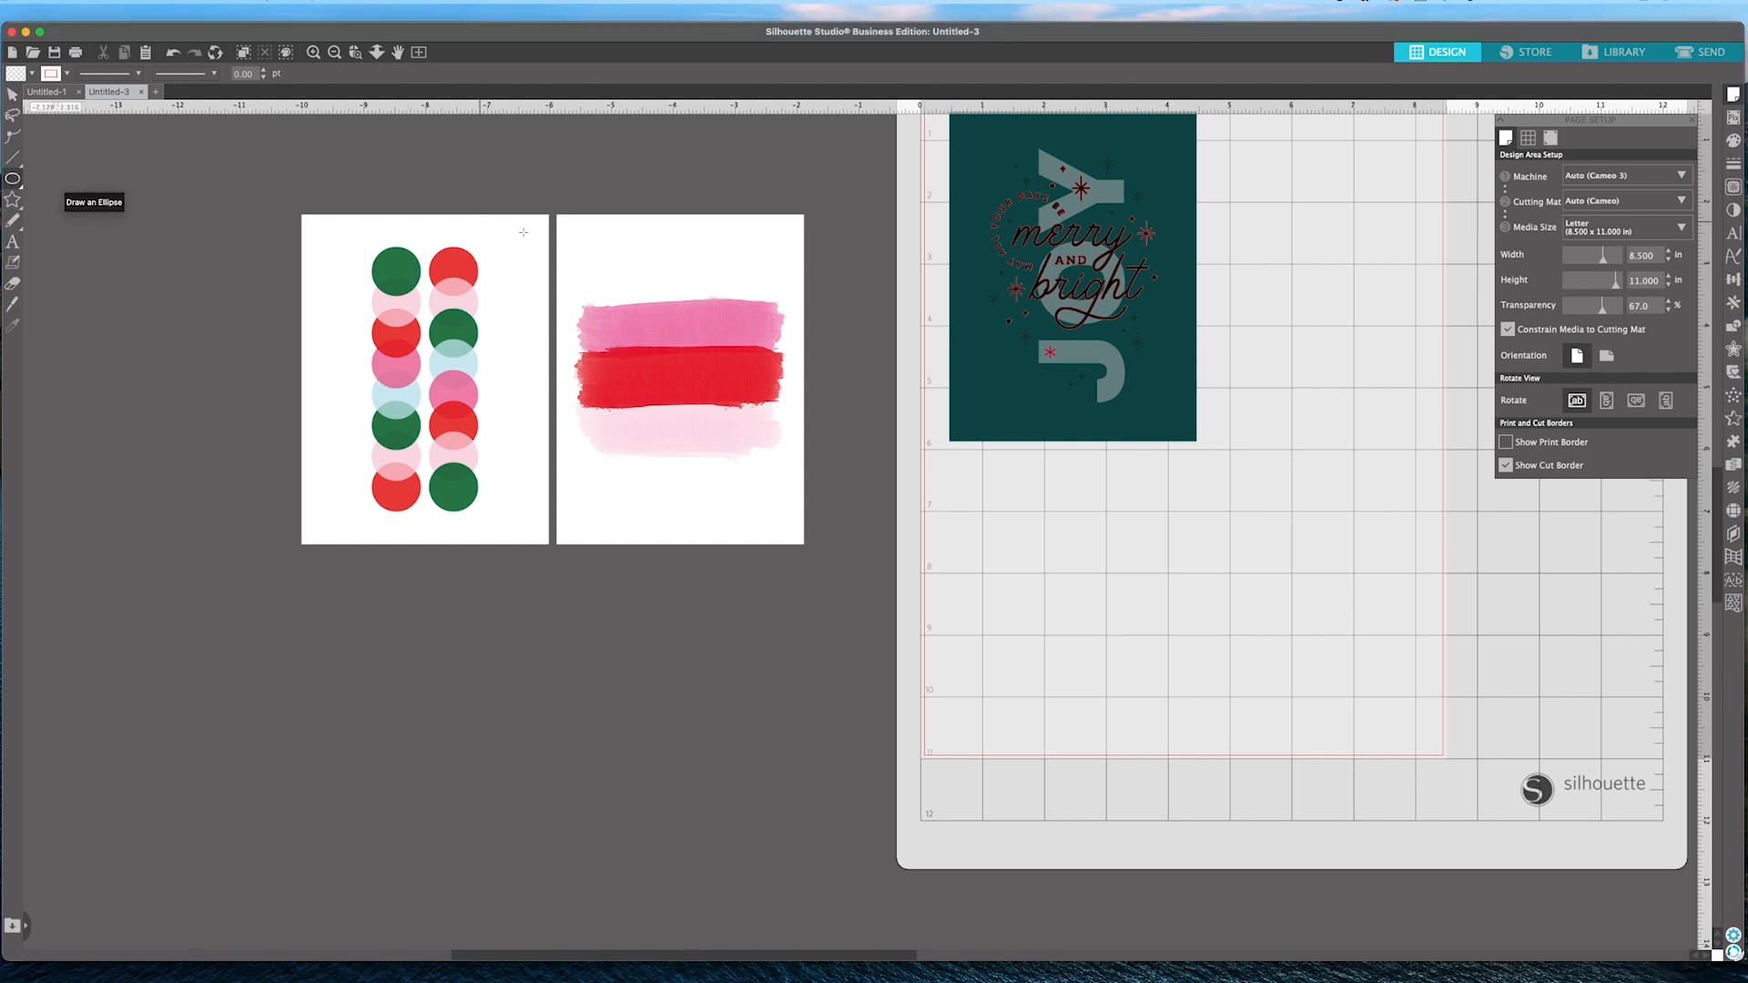
{"action": "left_click_drag", "start_coordinate": [399, 268], "coordinate": [444, 314]}
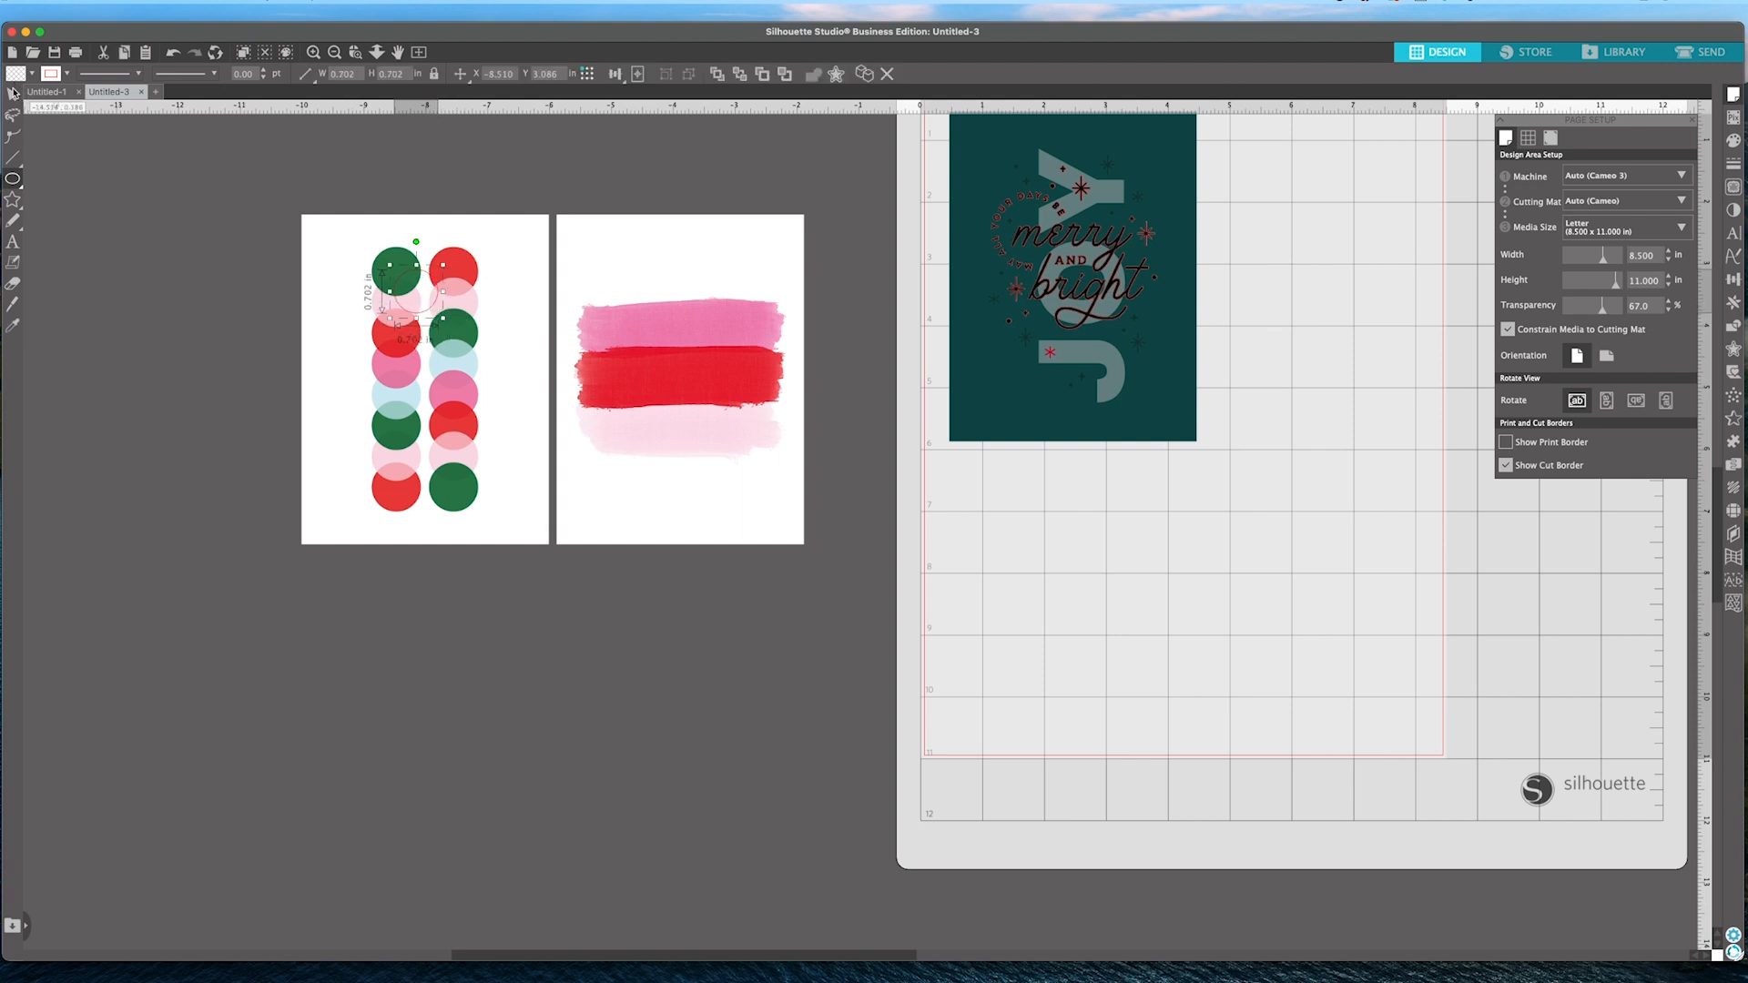
{"action": "left_click_drag", "start_coordinate": [434, 312], "coordinate": [415, 290]}
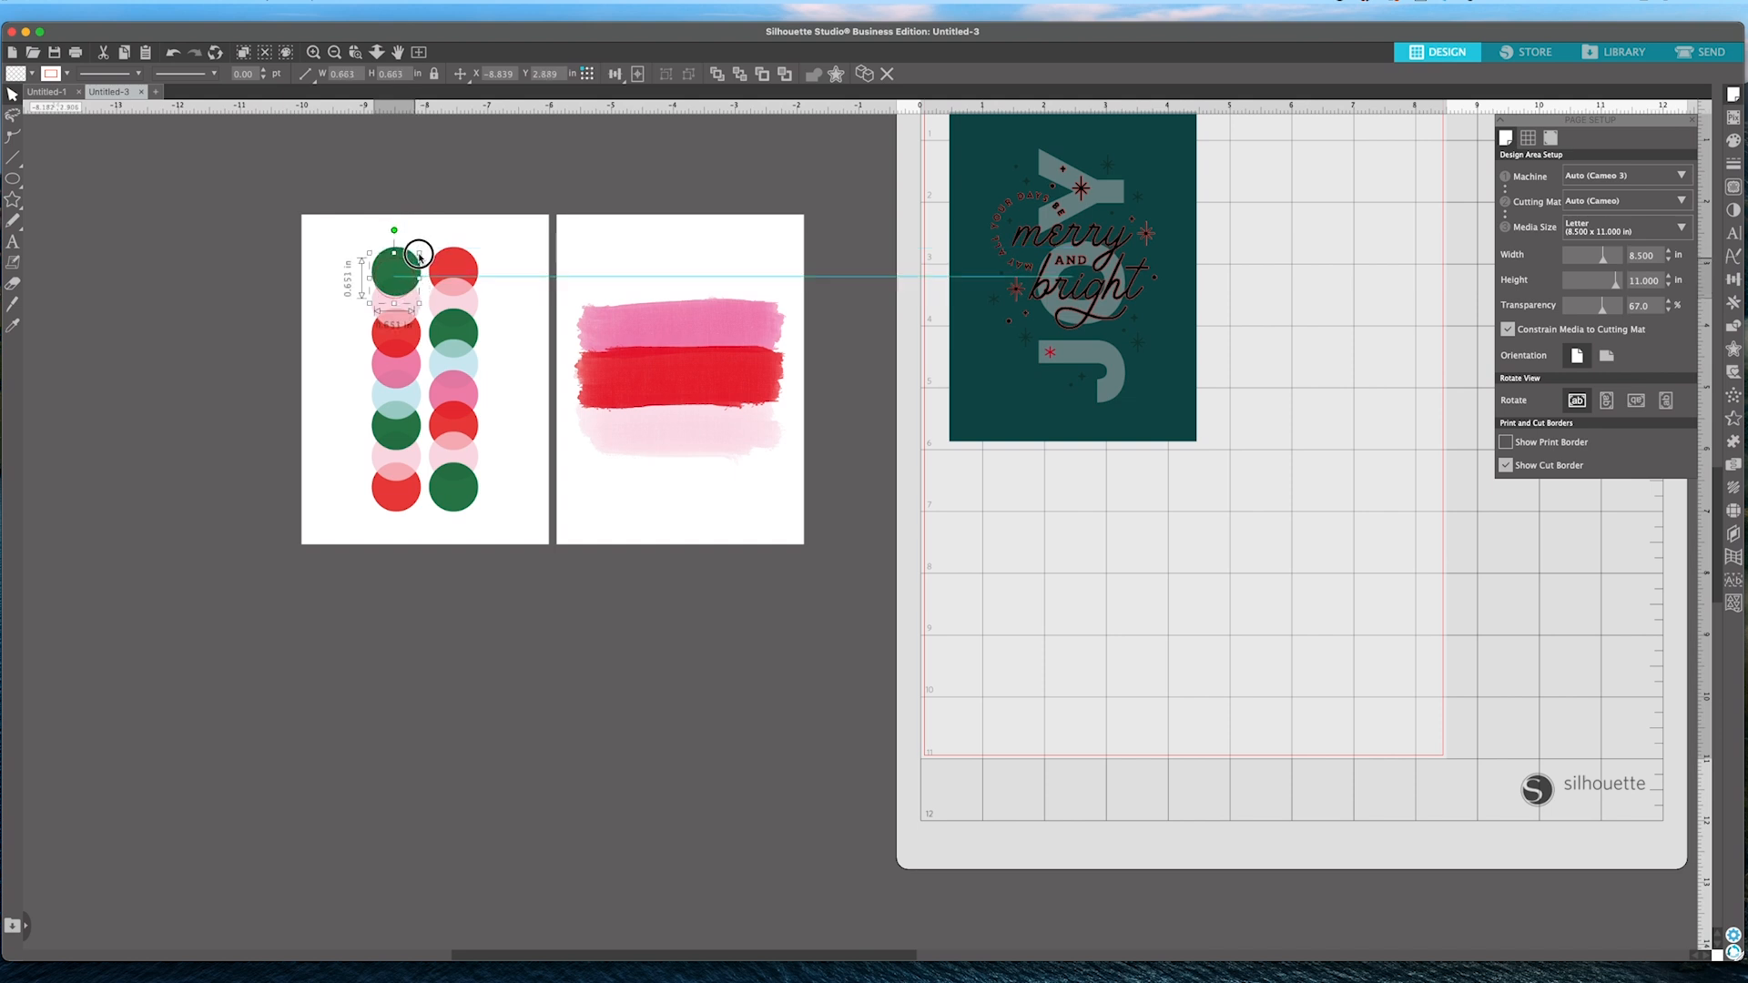
{"action": "left_click_drag", "start_coordinate": [416, 266], "coordinate": [415, 260]}
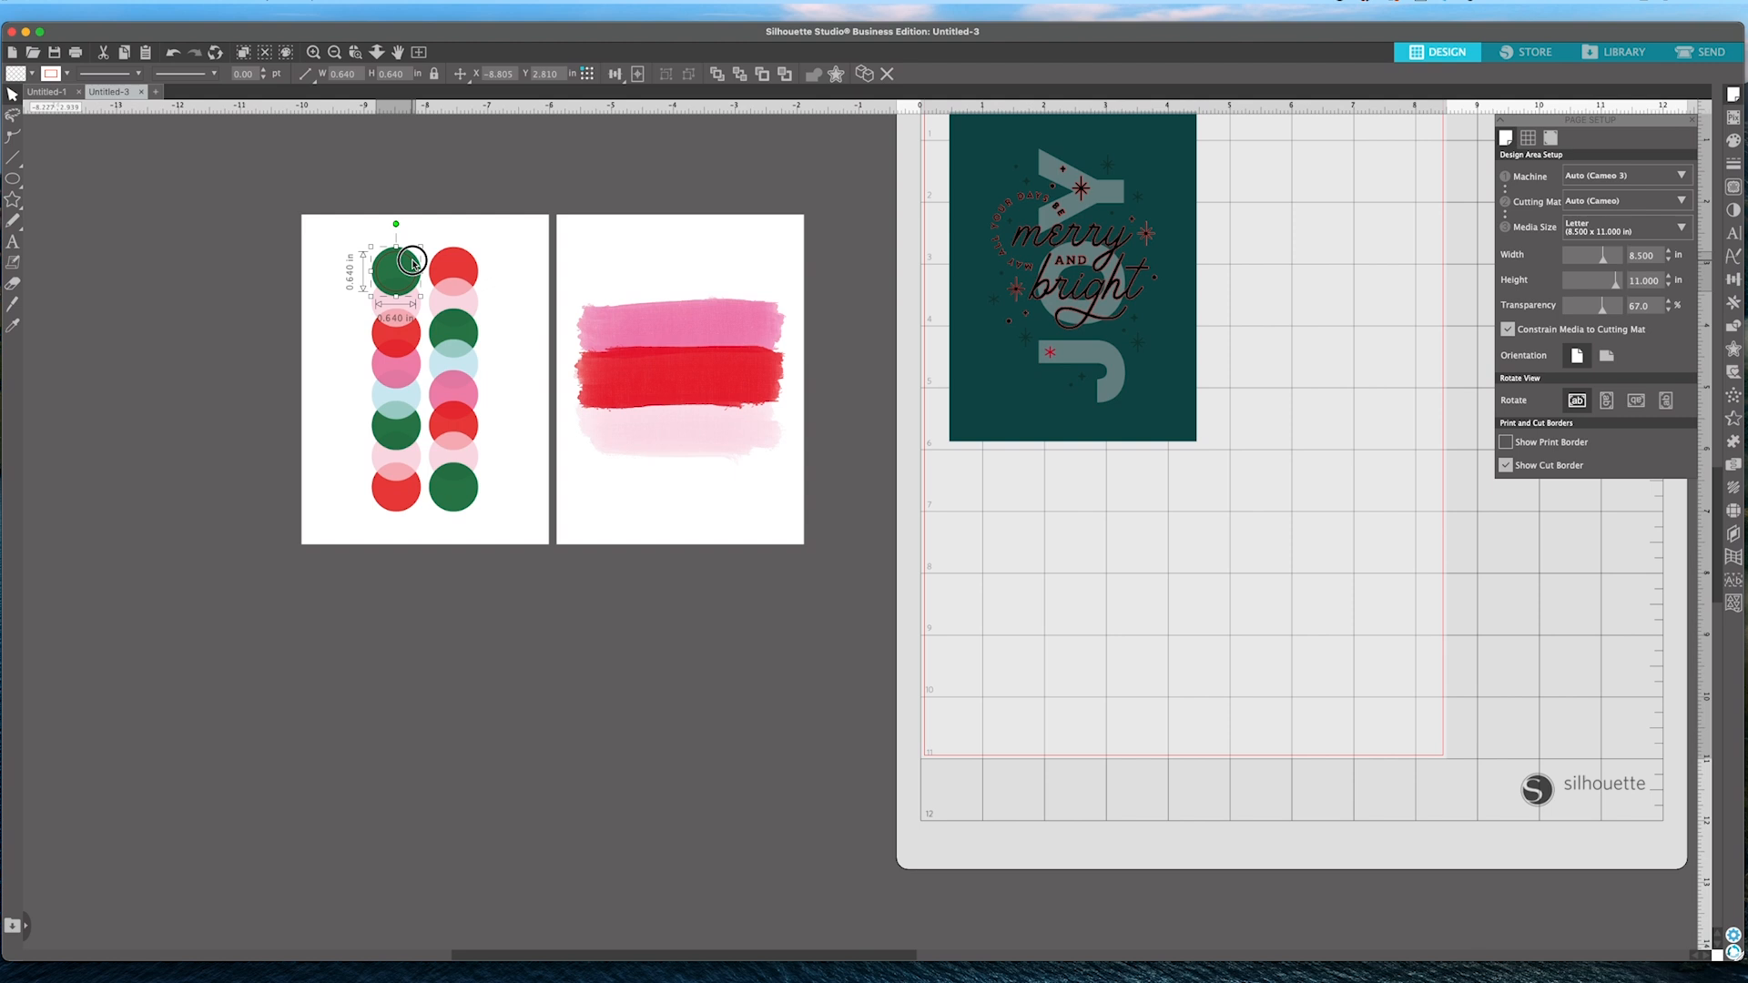
{"action": "left_click", "coordinate": [486, 220]}
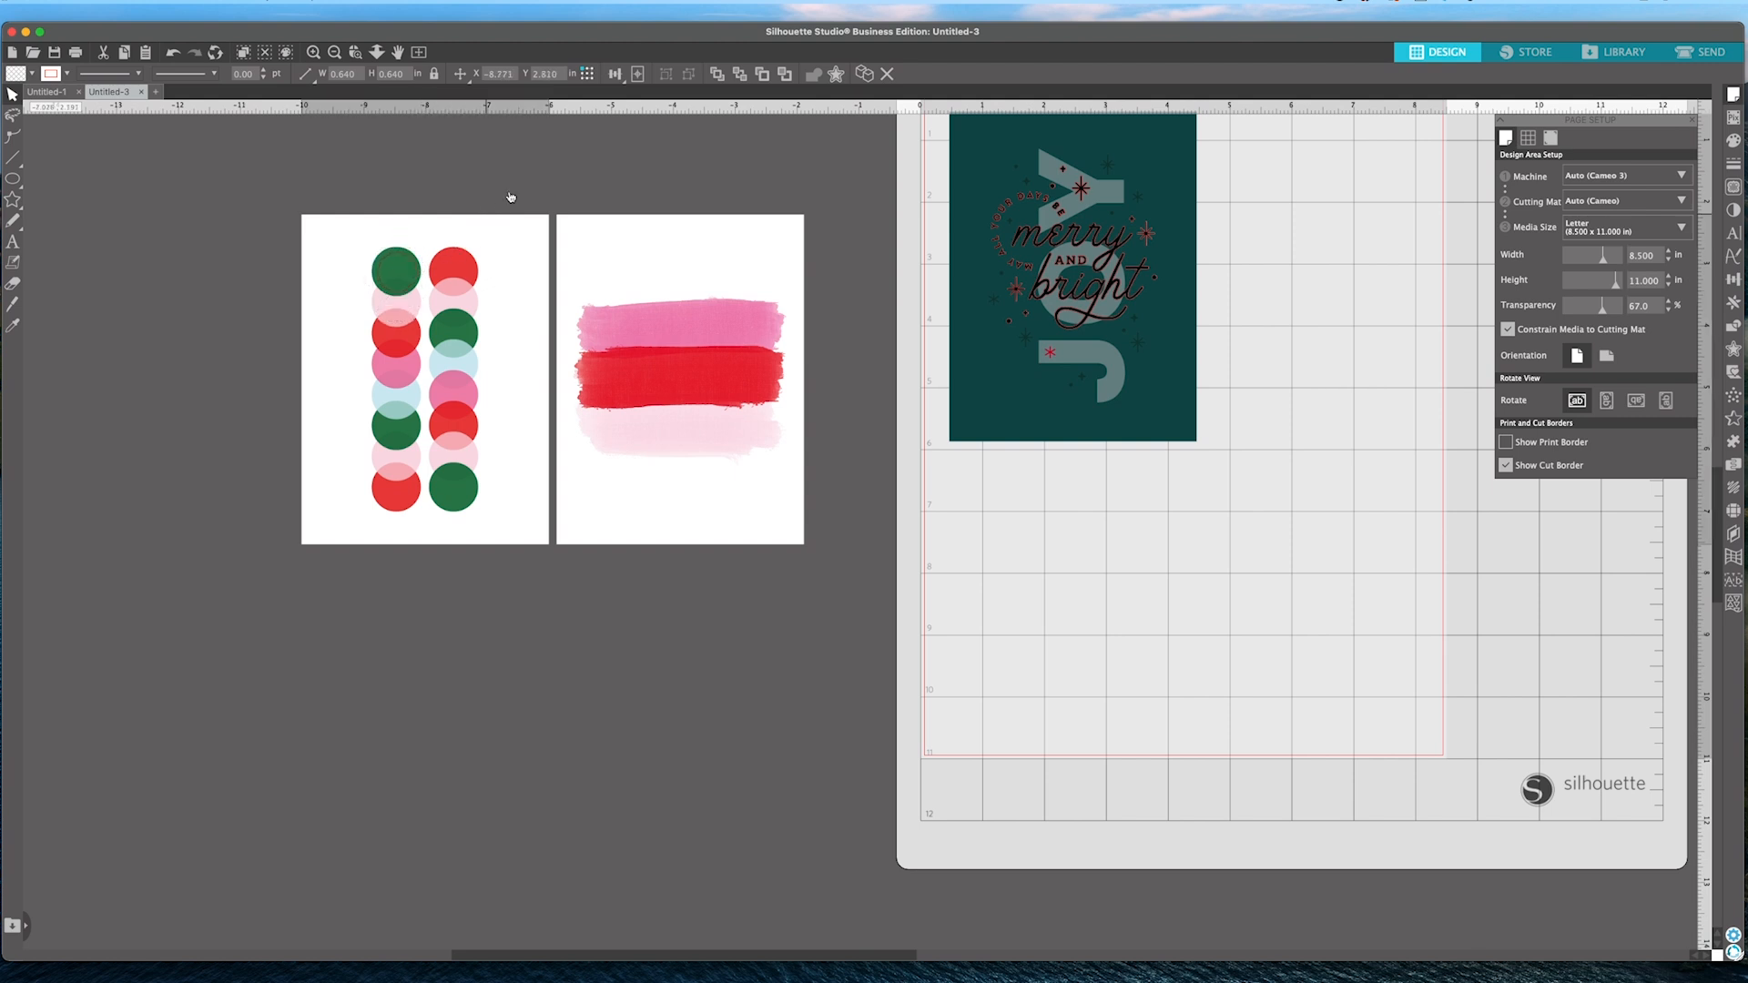
Nudge the 0.64 in circle outline until it sits centred inside the first green dot, at about X -8.794 in and Y 2.798 in.
{"action": "left_click_drag", "start_coordinate": [410, 259], "coordinate": [411, 258]}
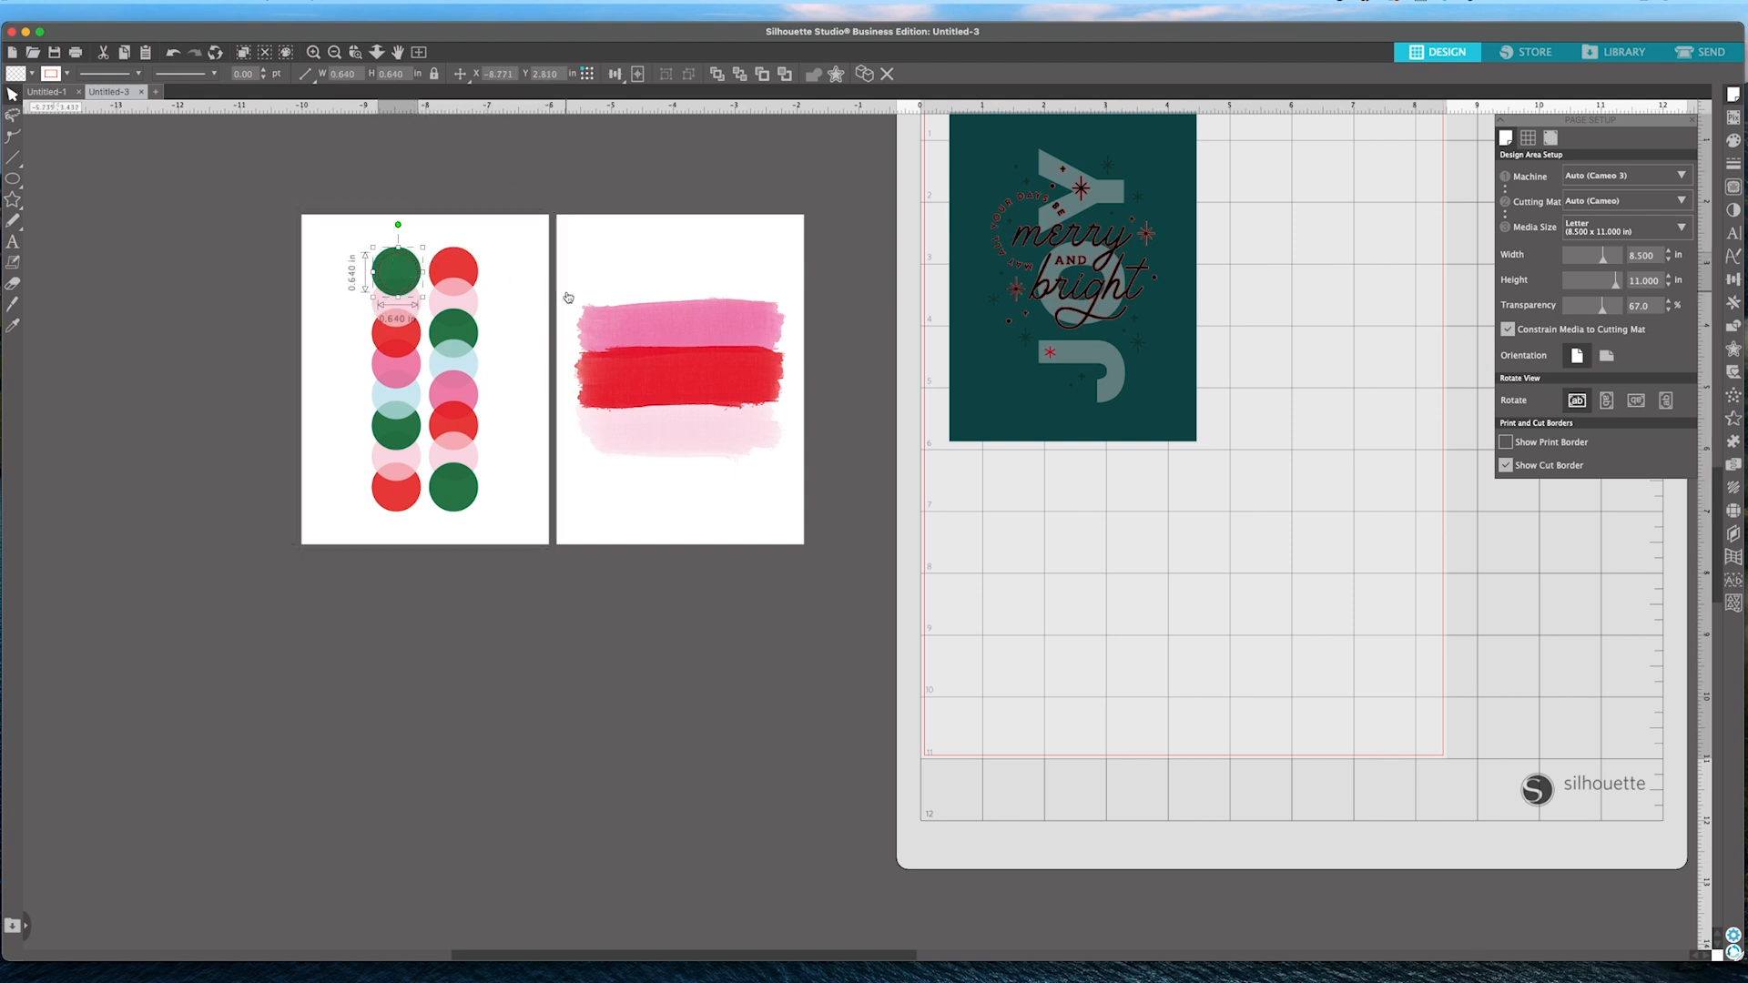
{"action": "key", "text": "Left"}
{"action": "left_click", "coordinate": [555, 186]}
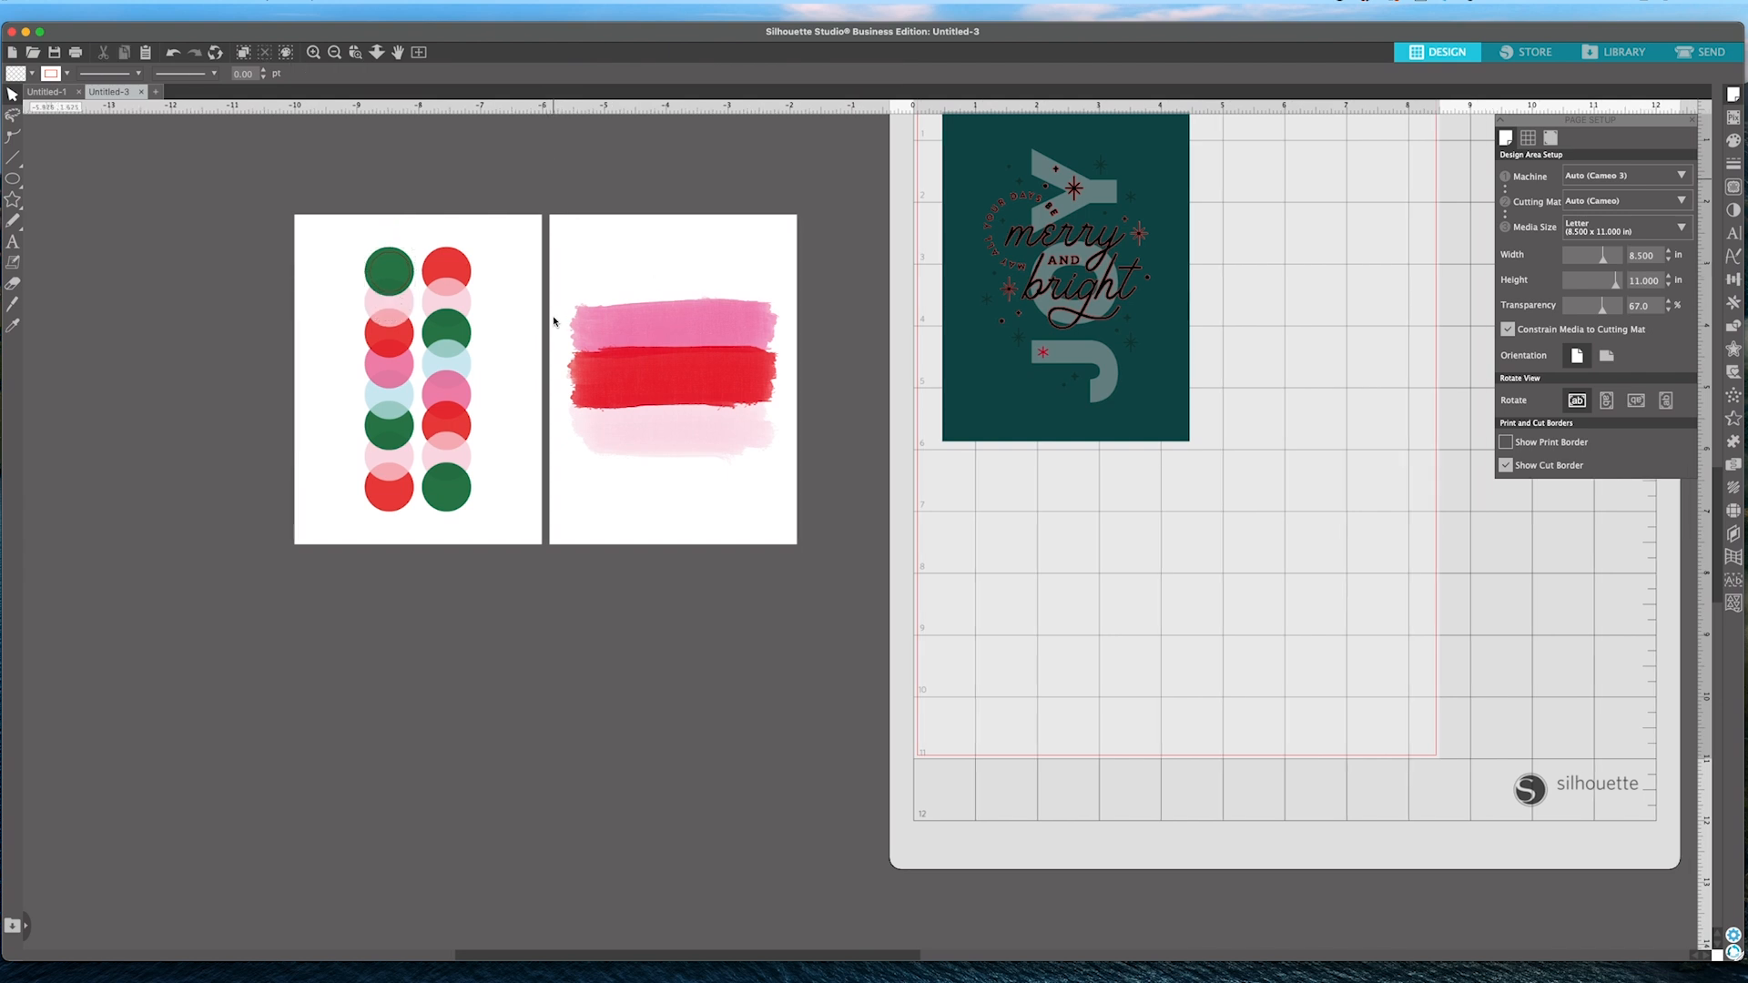
{"action": "left_click", "coordinate": [446, 285]}
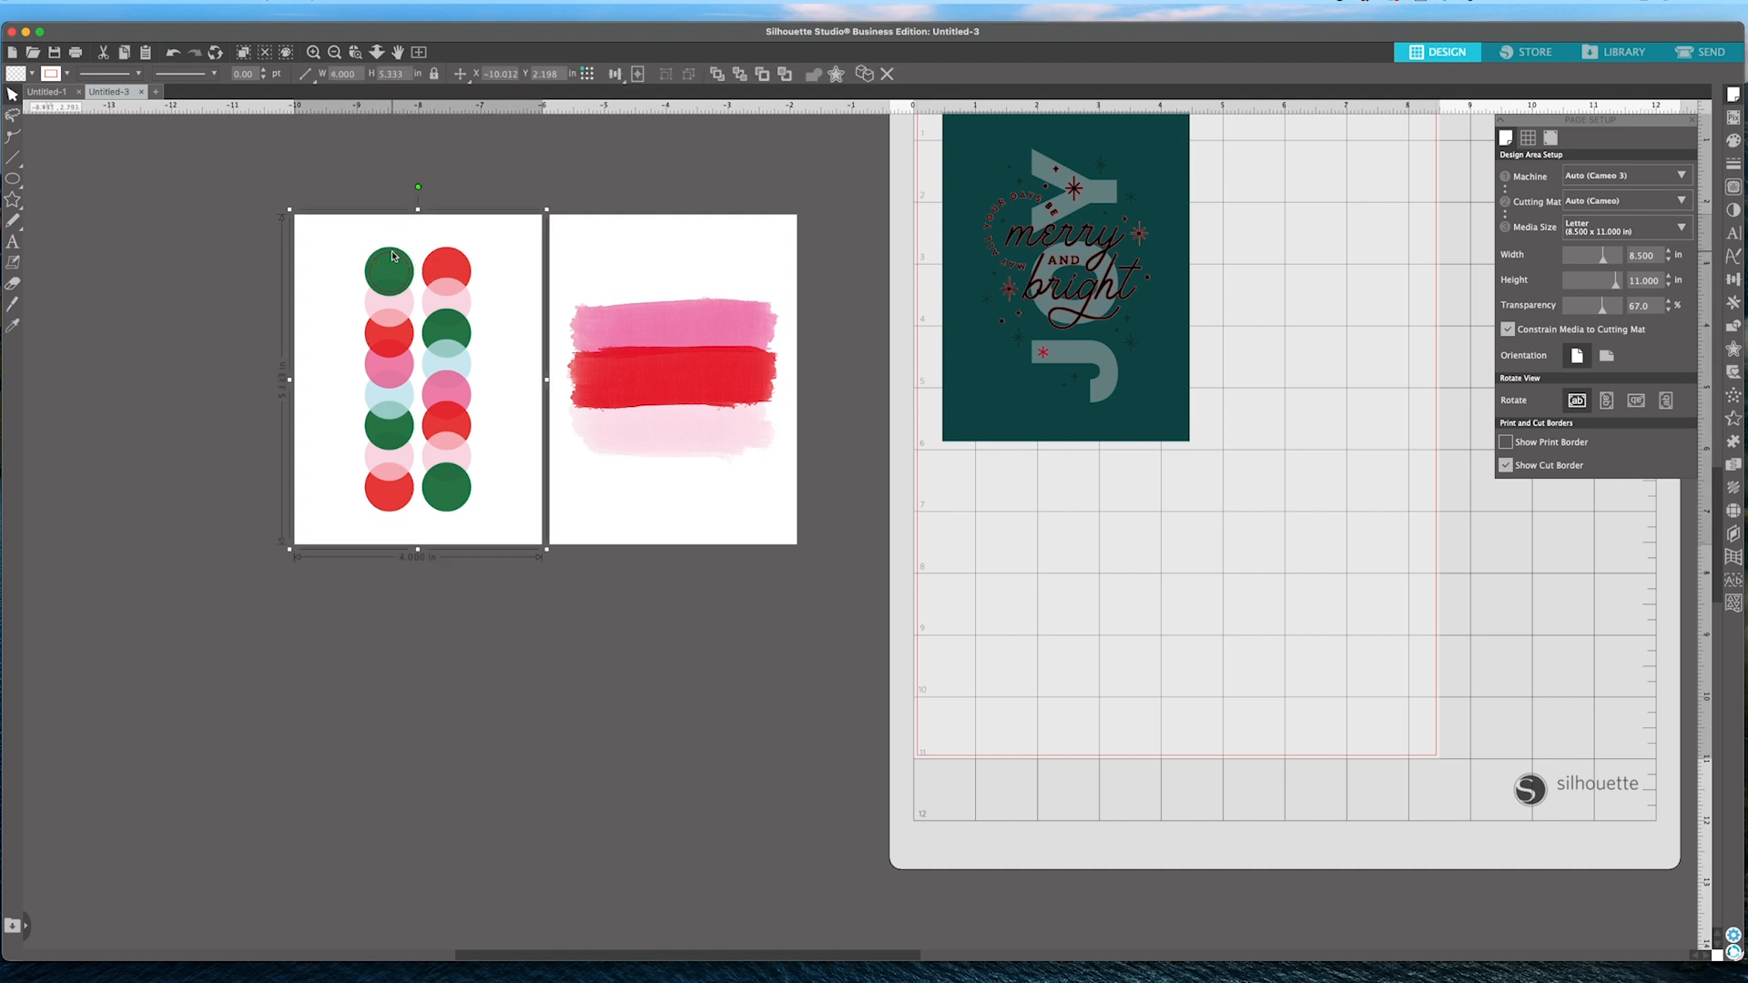
{"action": "double_click", "coordinate": [394, 257]}
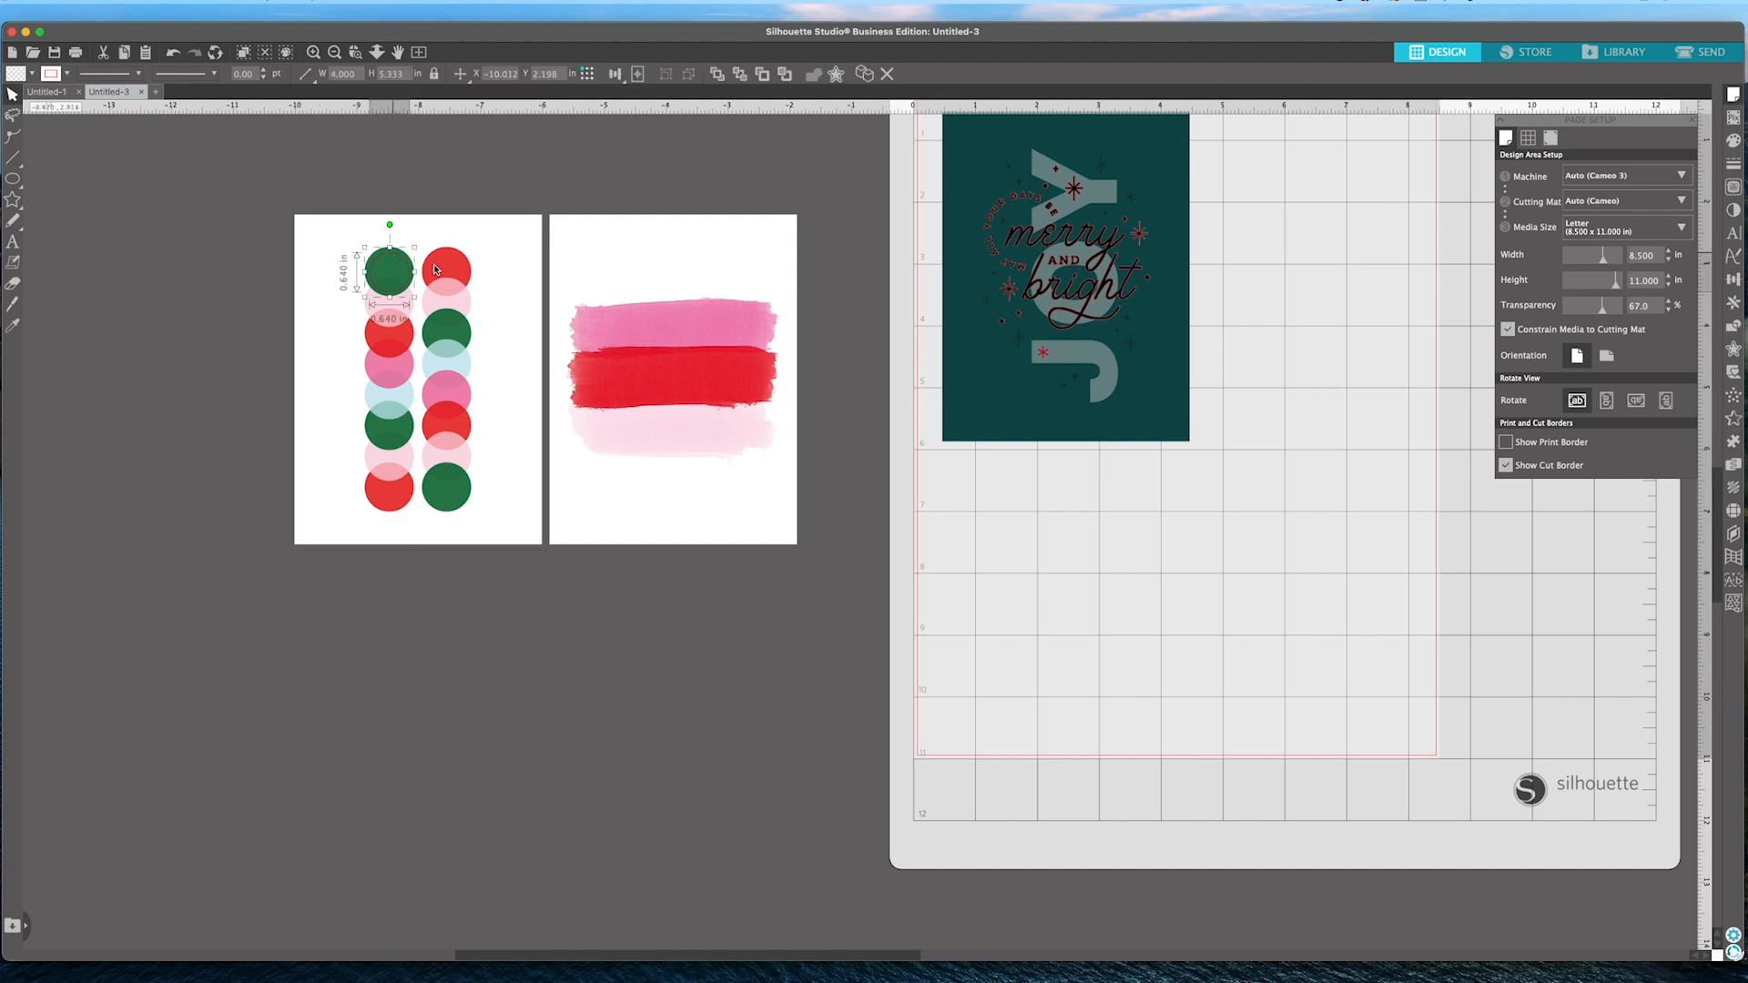
{"action": "key", "text": "Up"}
{"action": "left_click", "coordinate": [457, 197]}
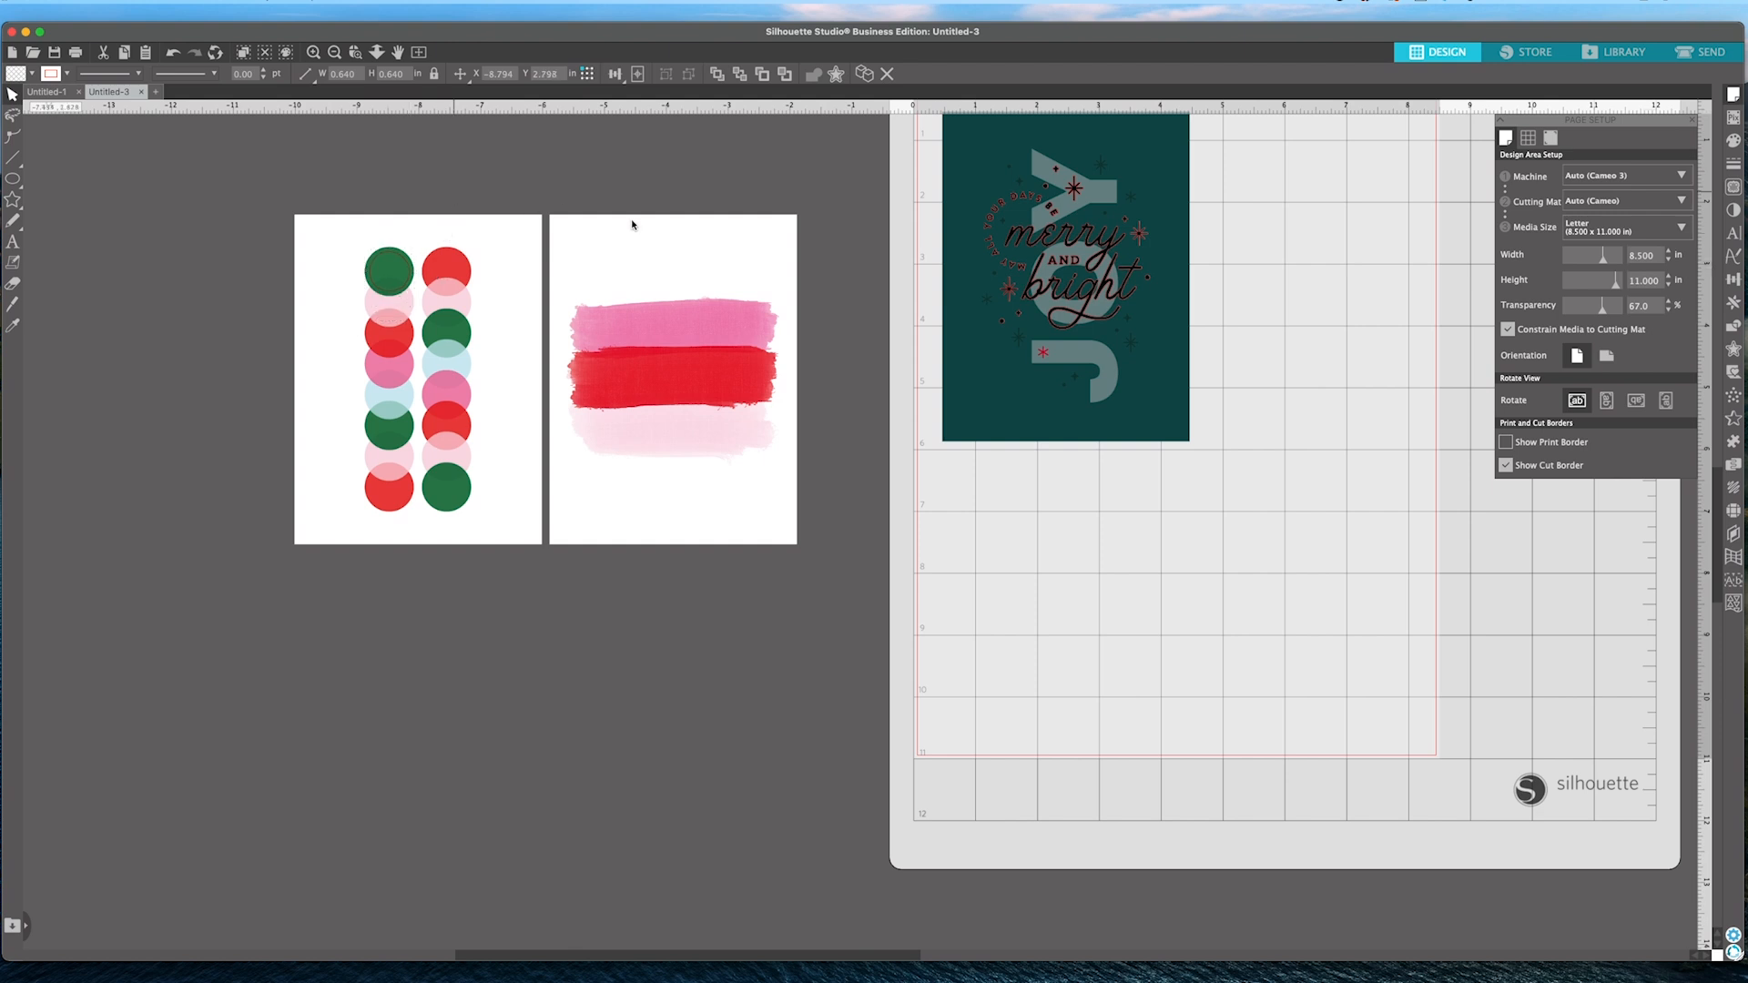
Duplicate the circle outline straight down onto the pale pink dot below and adjust it to about Y 3.288 in.
{"action": "scroll", "coordinate": [480, 343], "scroll_direction": "left", "scroll_amount": 3}
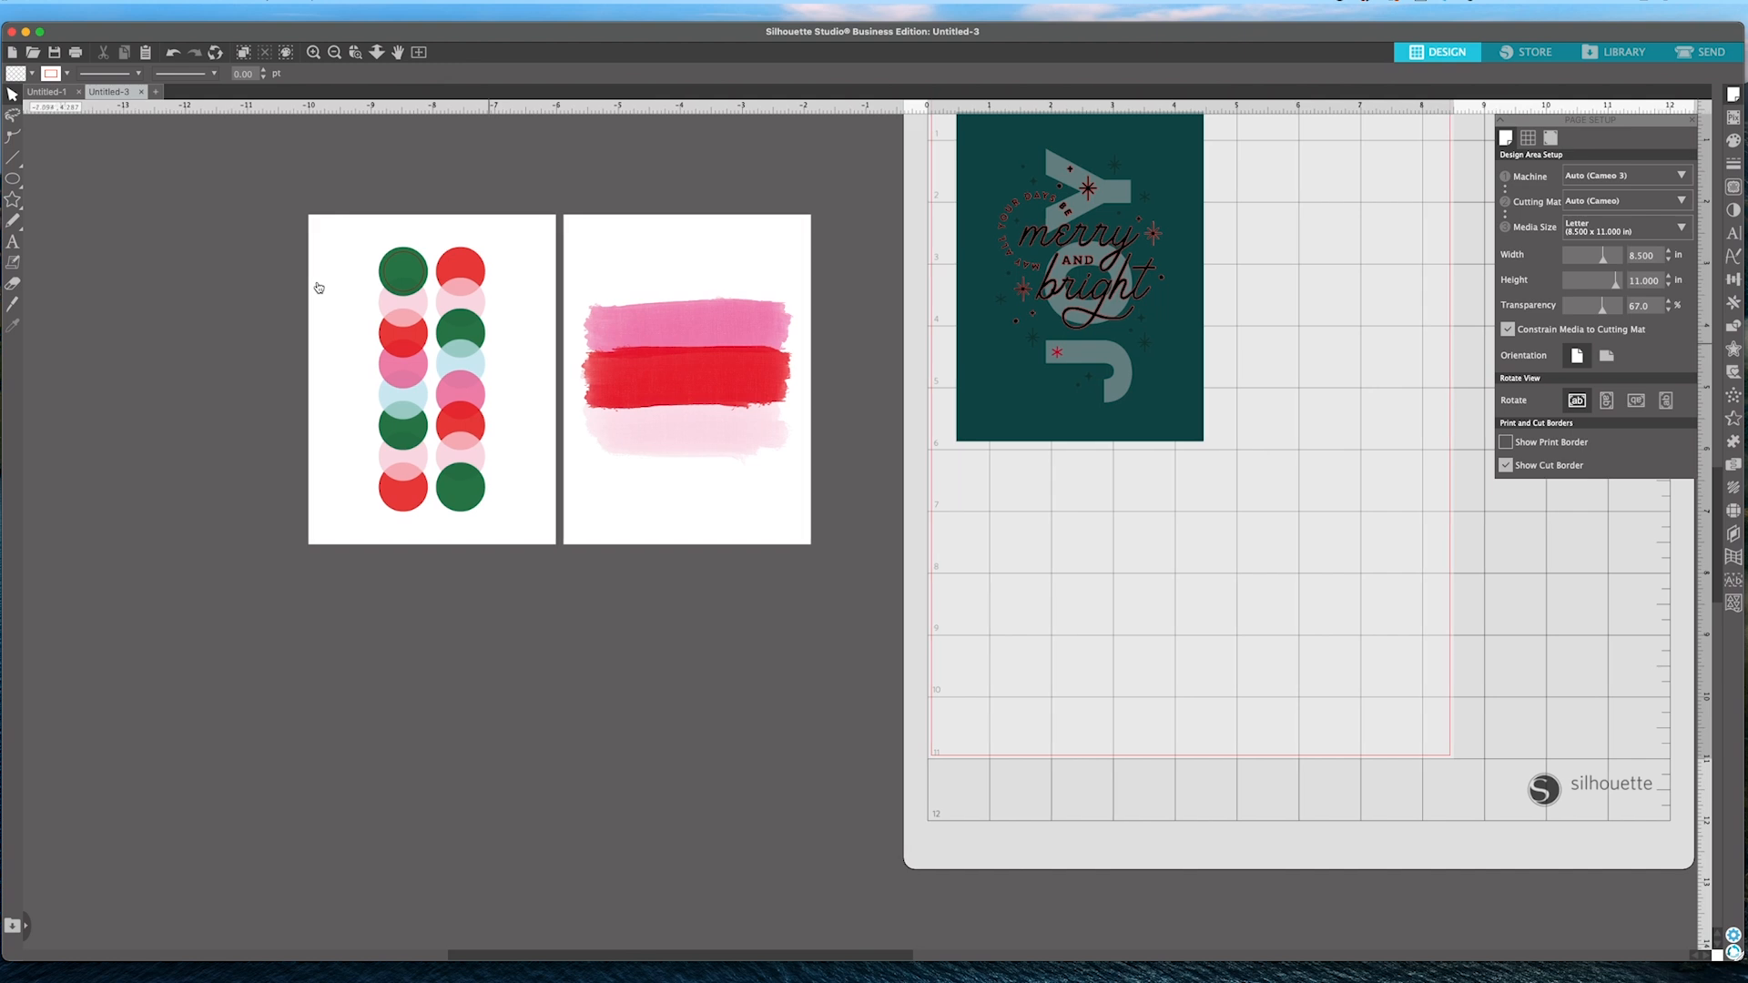
{"action": "scroll", "coordinate": [417, 293], "scroll_direction": "left", "scroll_amount": 2}
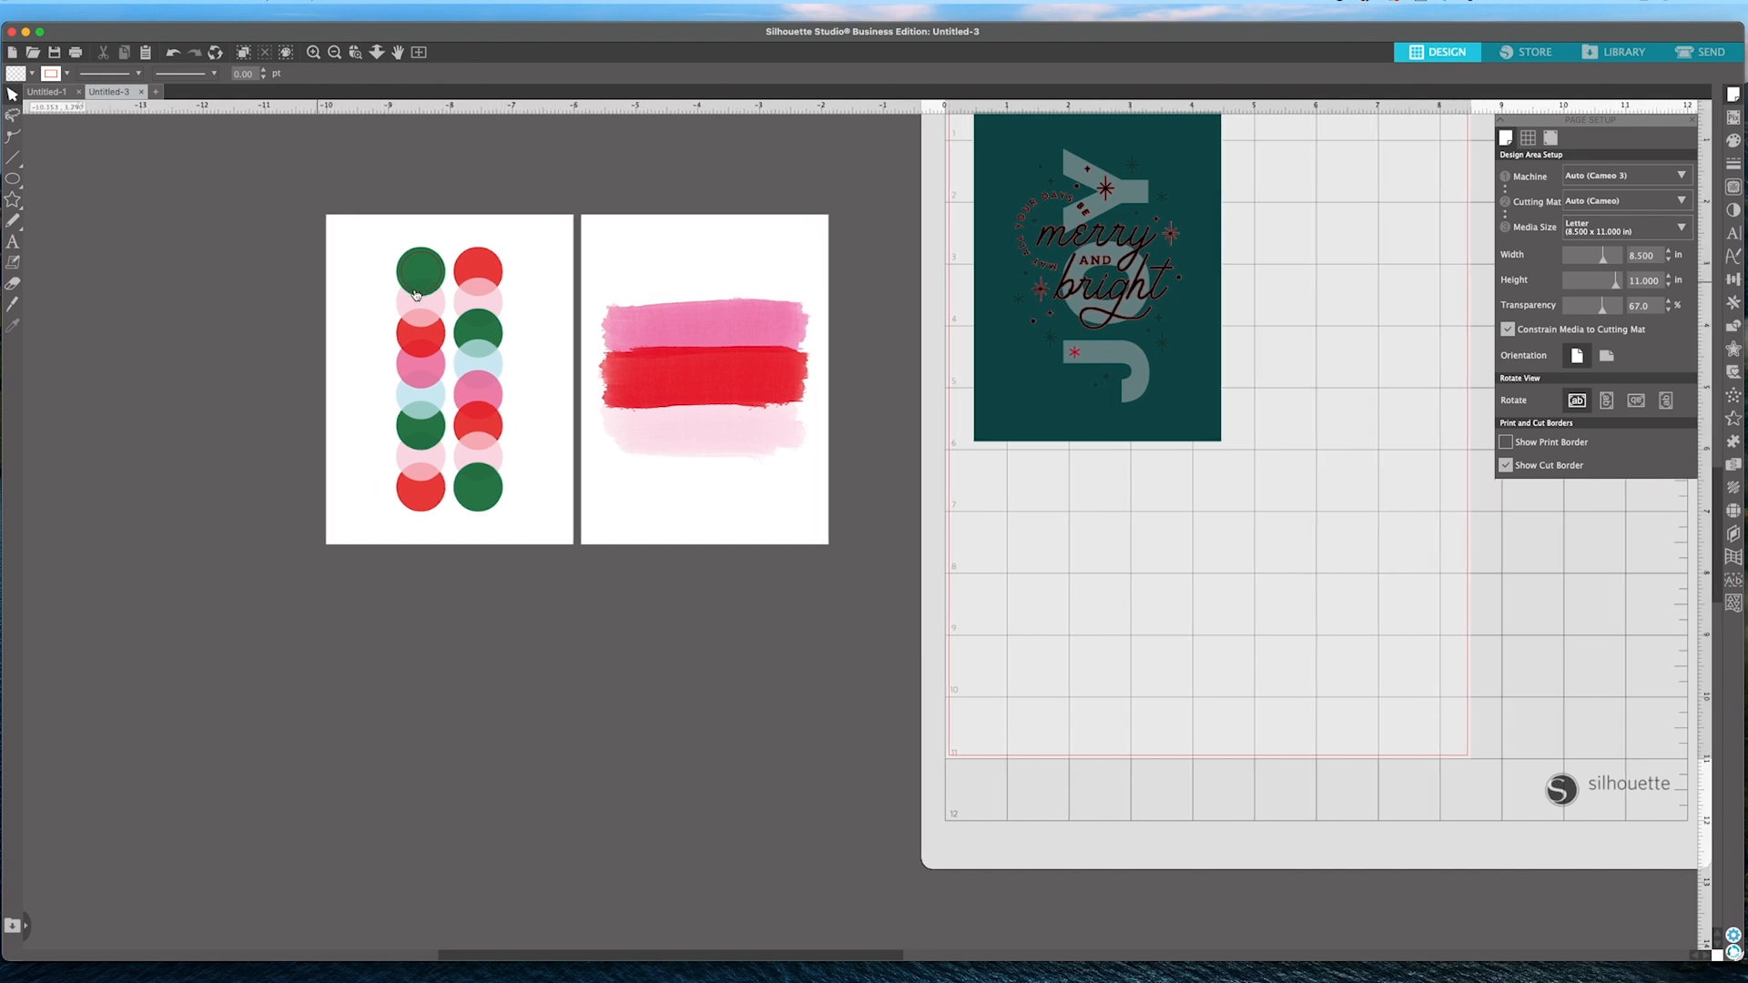
{"action": "scroll", "coordinate": [417, 293], "scroll_direction": "right", "scroll_amount": 1}
{"action": "left_click", "coordinate": [420, 294]}
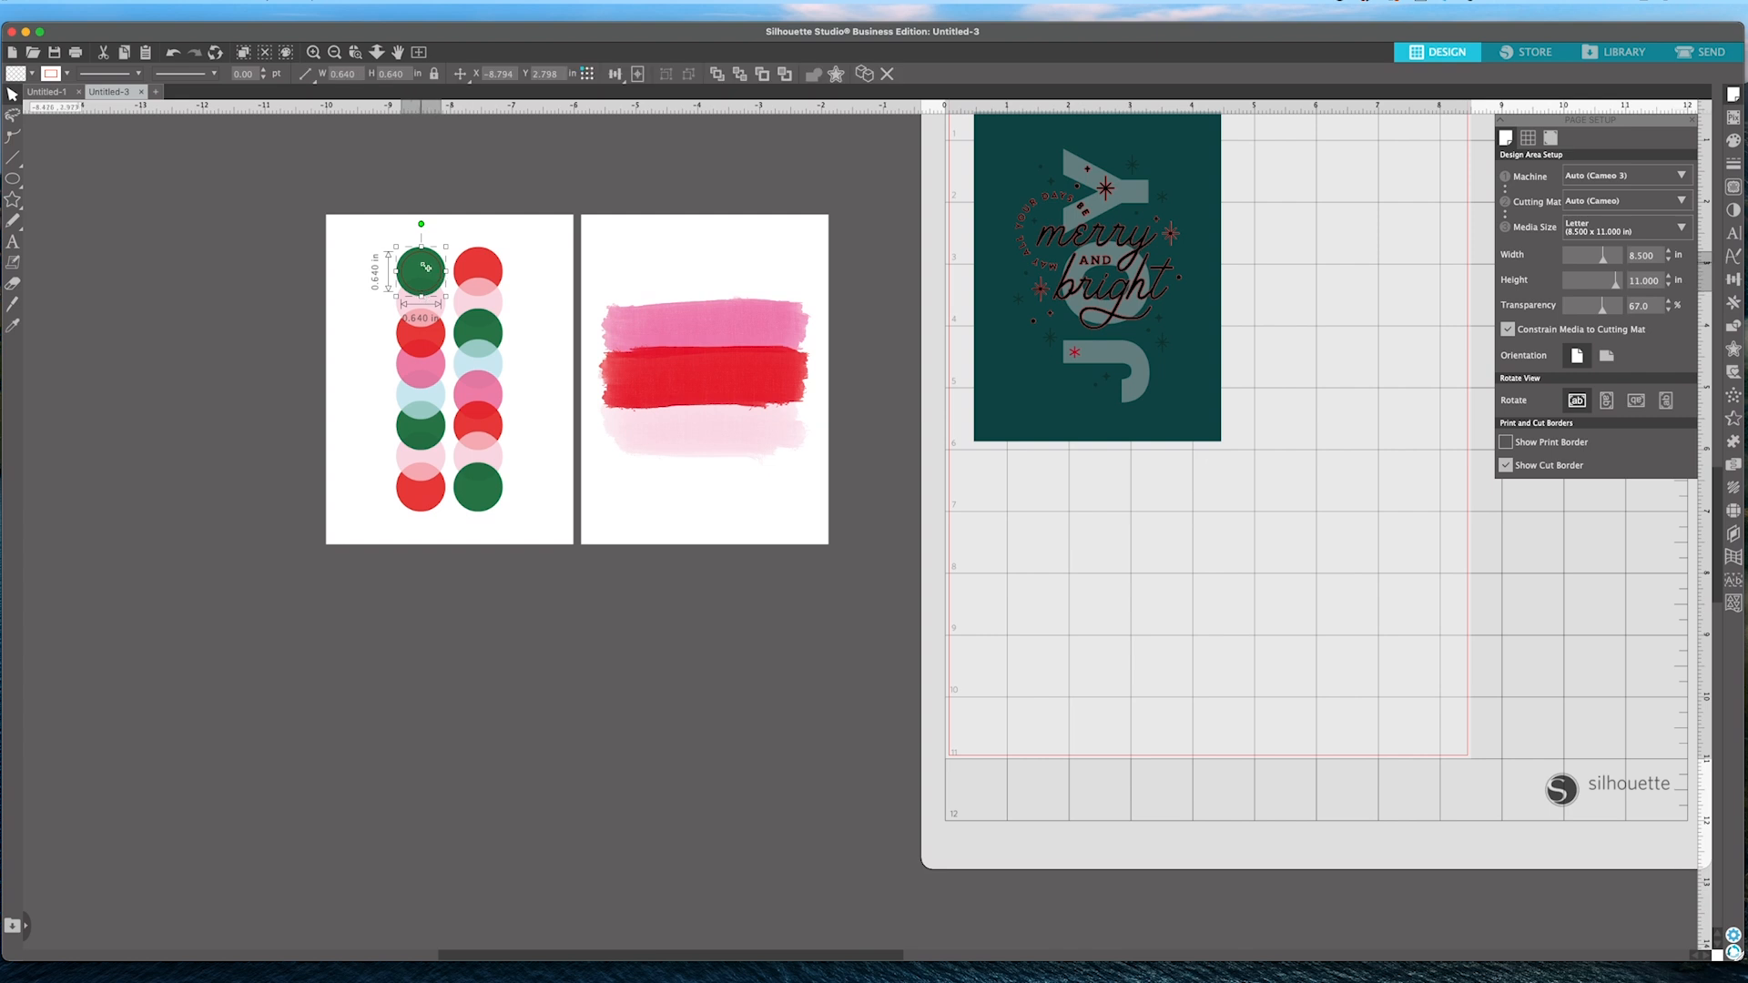
{"action": "left_click_drag", "start_coordinate": [427, 294], "coordinate": [428, 321]}
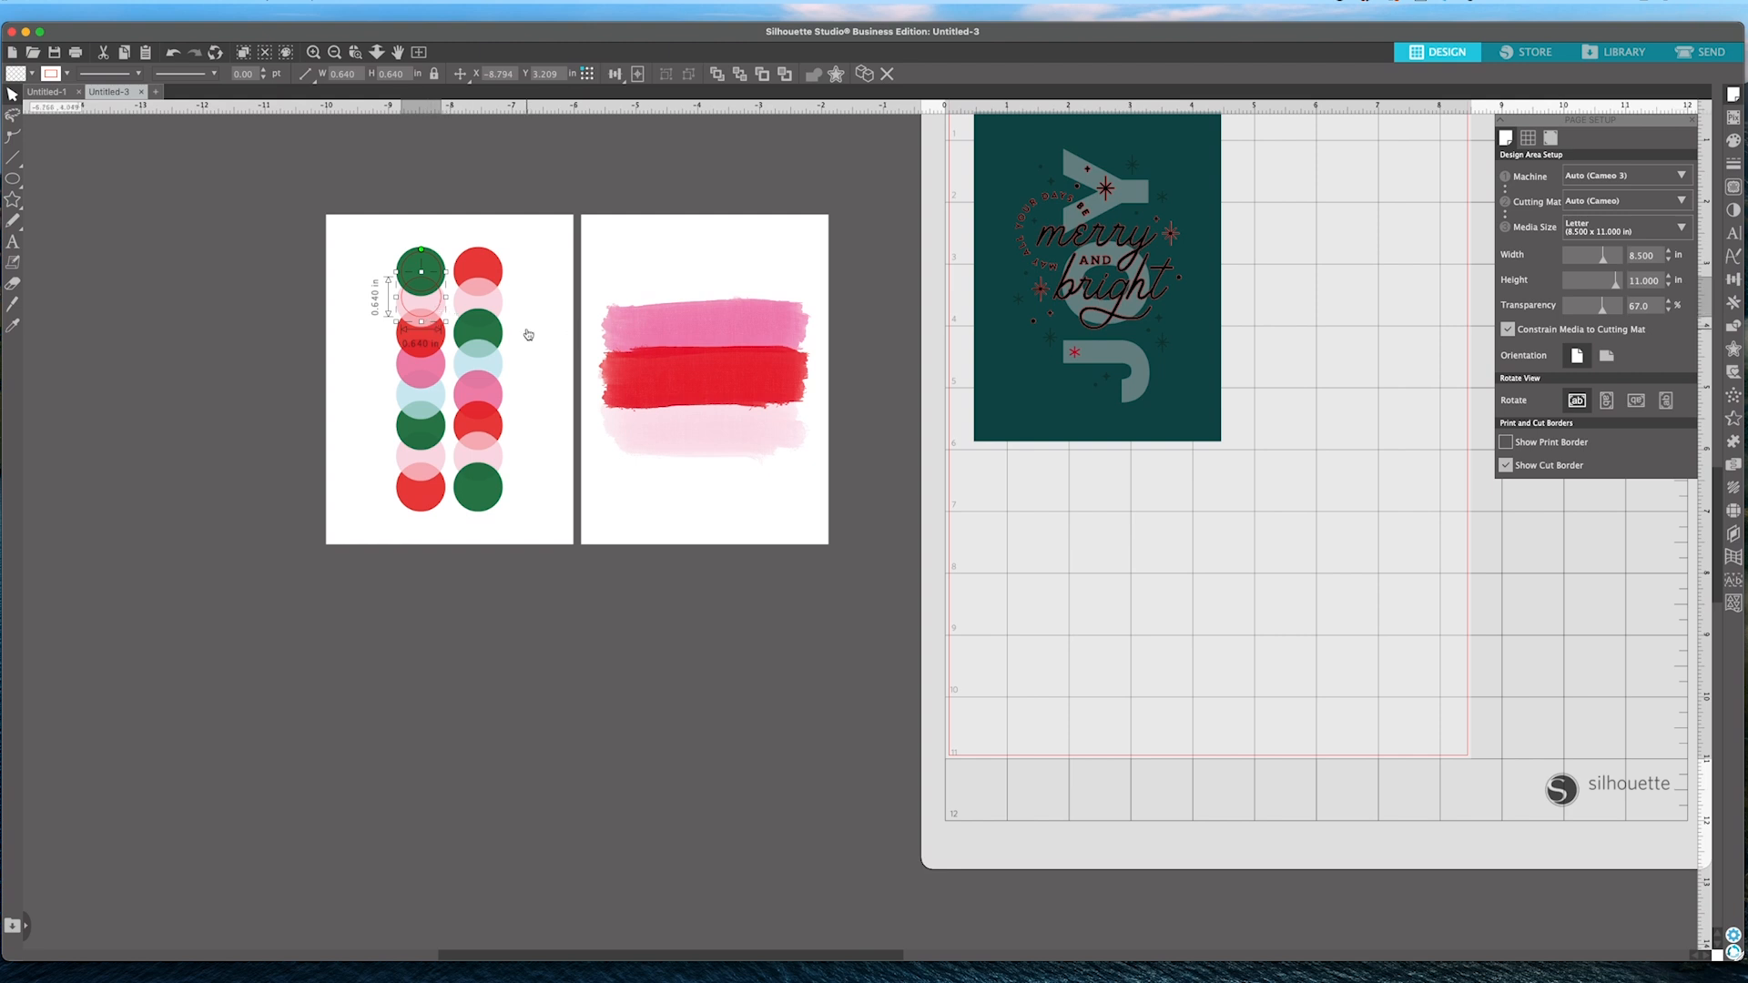
{"action": "key", "text": "Down"}
{"action": "key", "text": "Down"}
{"action": "key", "text": "Down"}
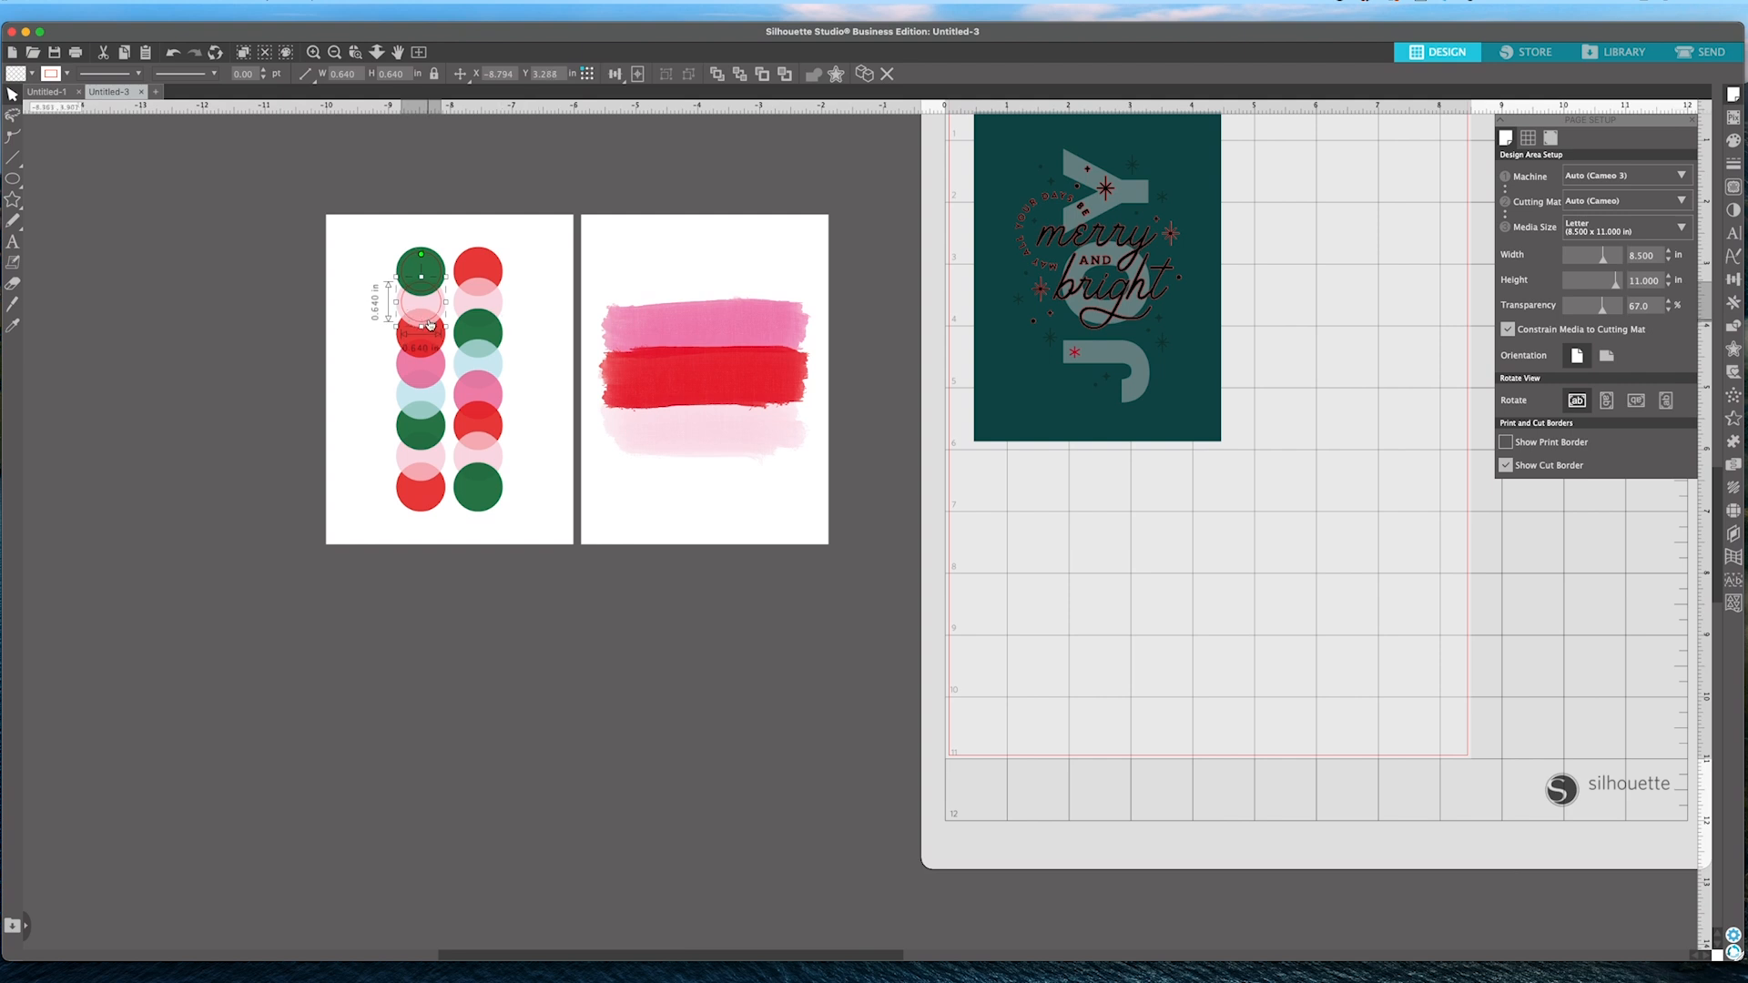
{"action": "key", "text": "super+plus"}
{"action": "key", "text": "super+plus"}
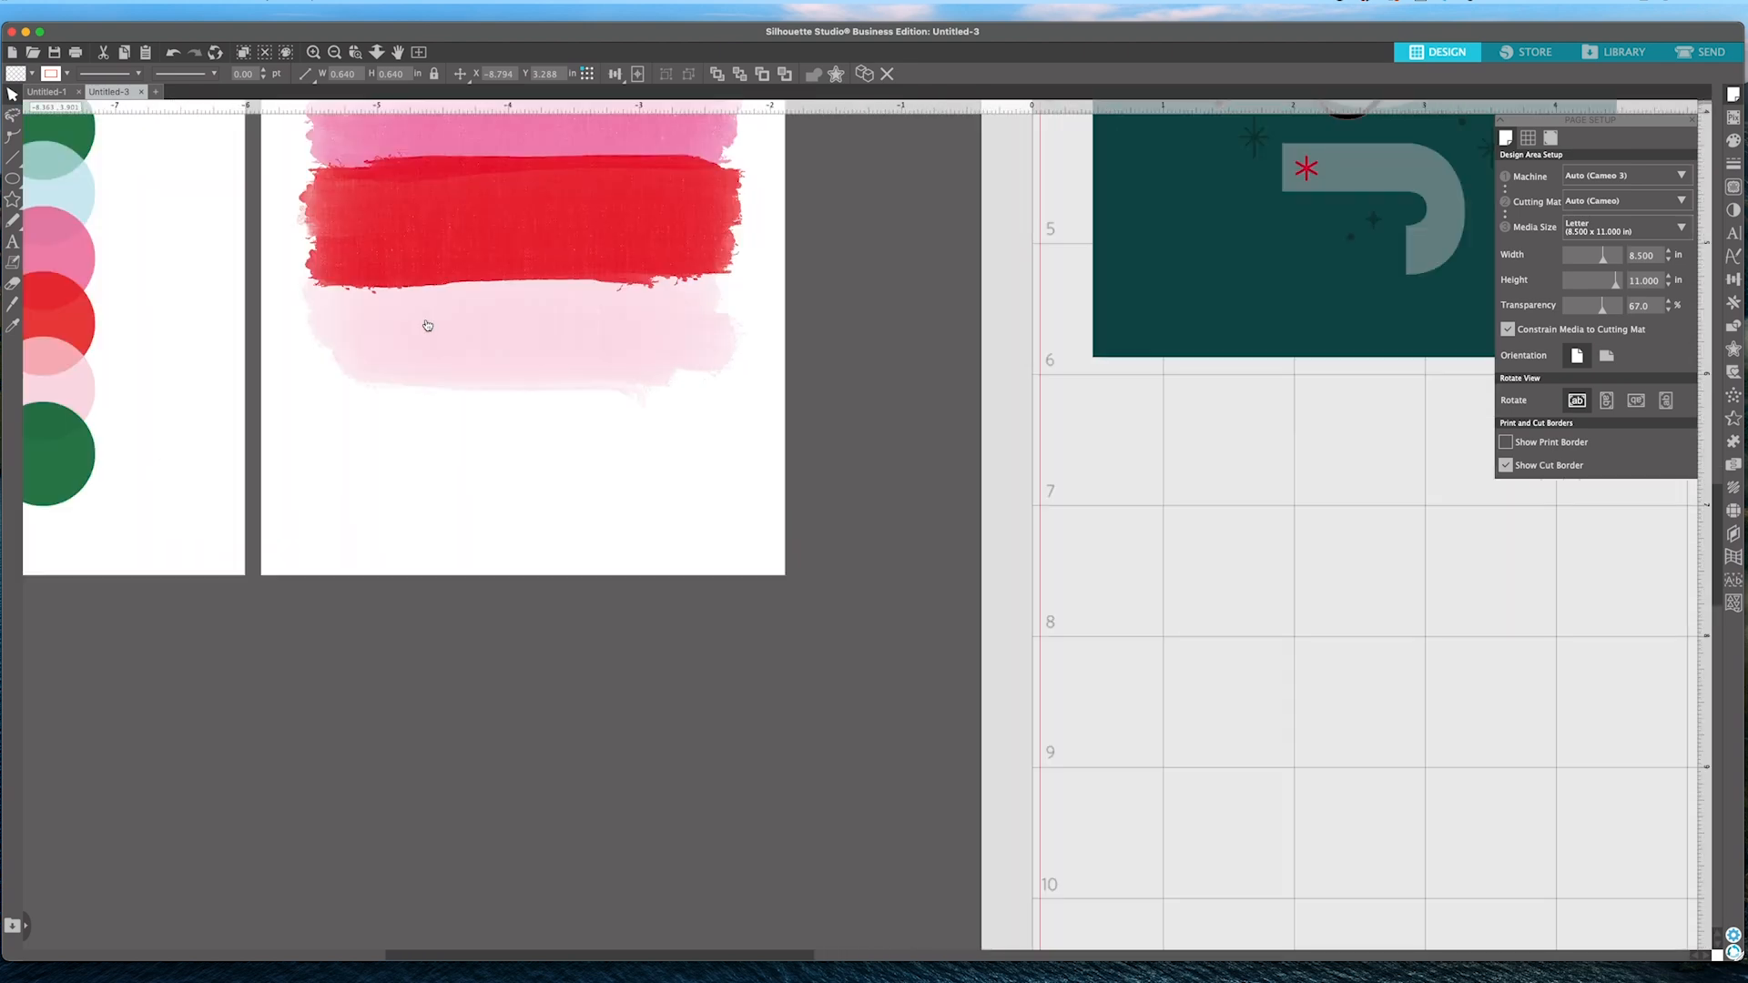
{"action": "mouse_move", "coordinate": [303, 303]}
{"action": "left_mouse_down"}
{"action": "mouse_move", "coordinate": [609, 434]}
{"action": "mouse_move", "coordinate": [773, 449]}
{"action": "mouse_move", "coordinate": [830, 530]}
{"action": "left_mouse_up"}
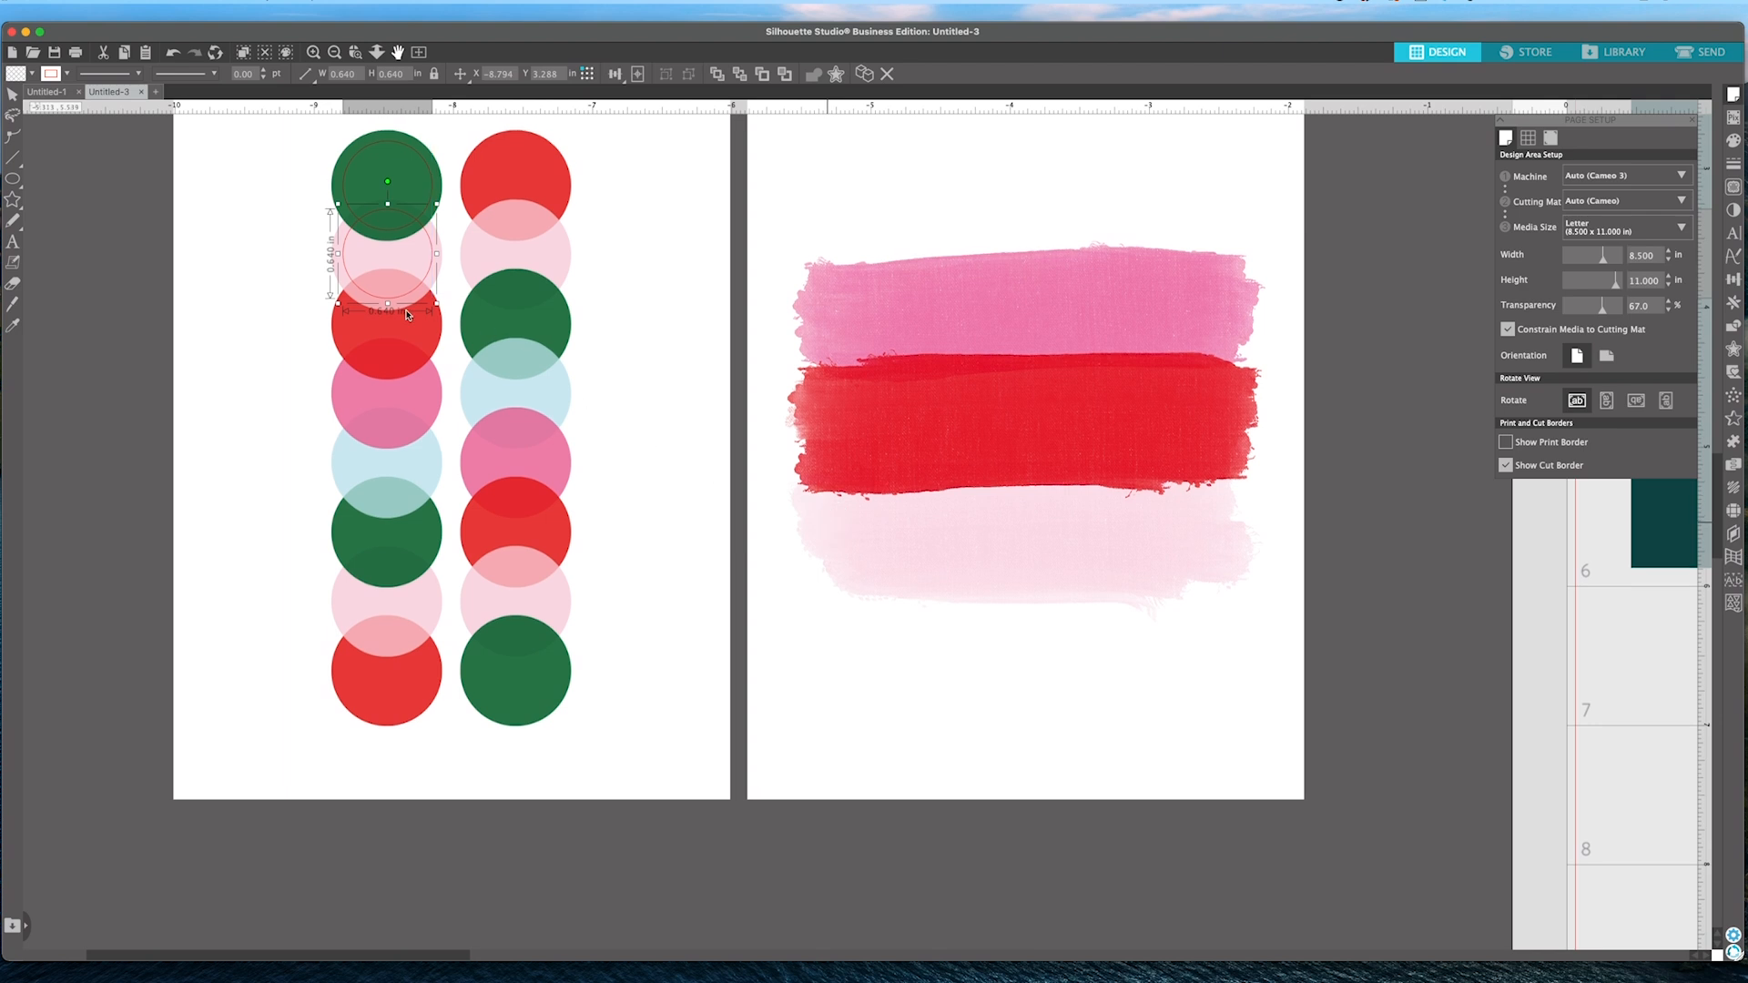
{"action": "left_click", "coordinate": [586, 175]}
{"action": "left_click_drag", "start_coordinate": [283, 164], "coordinate": [358, 188]}
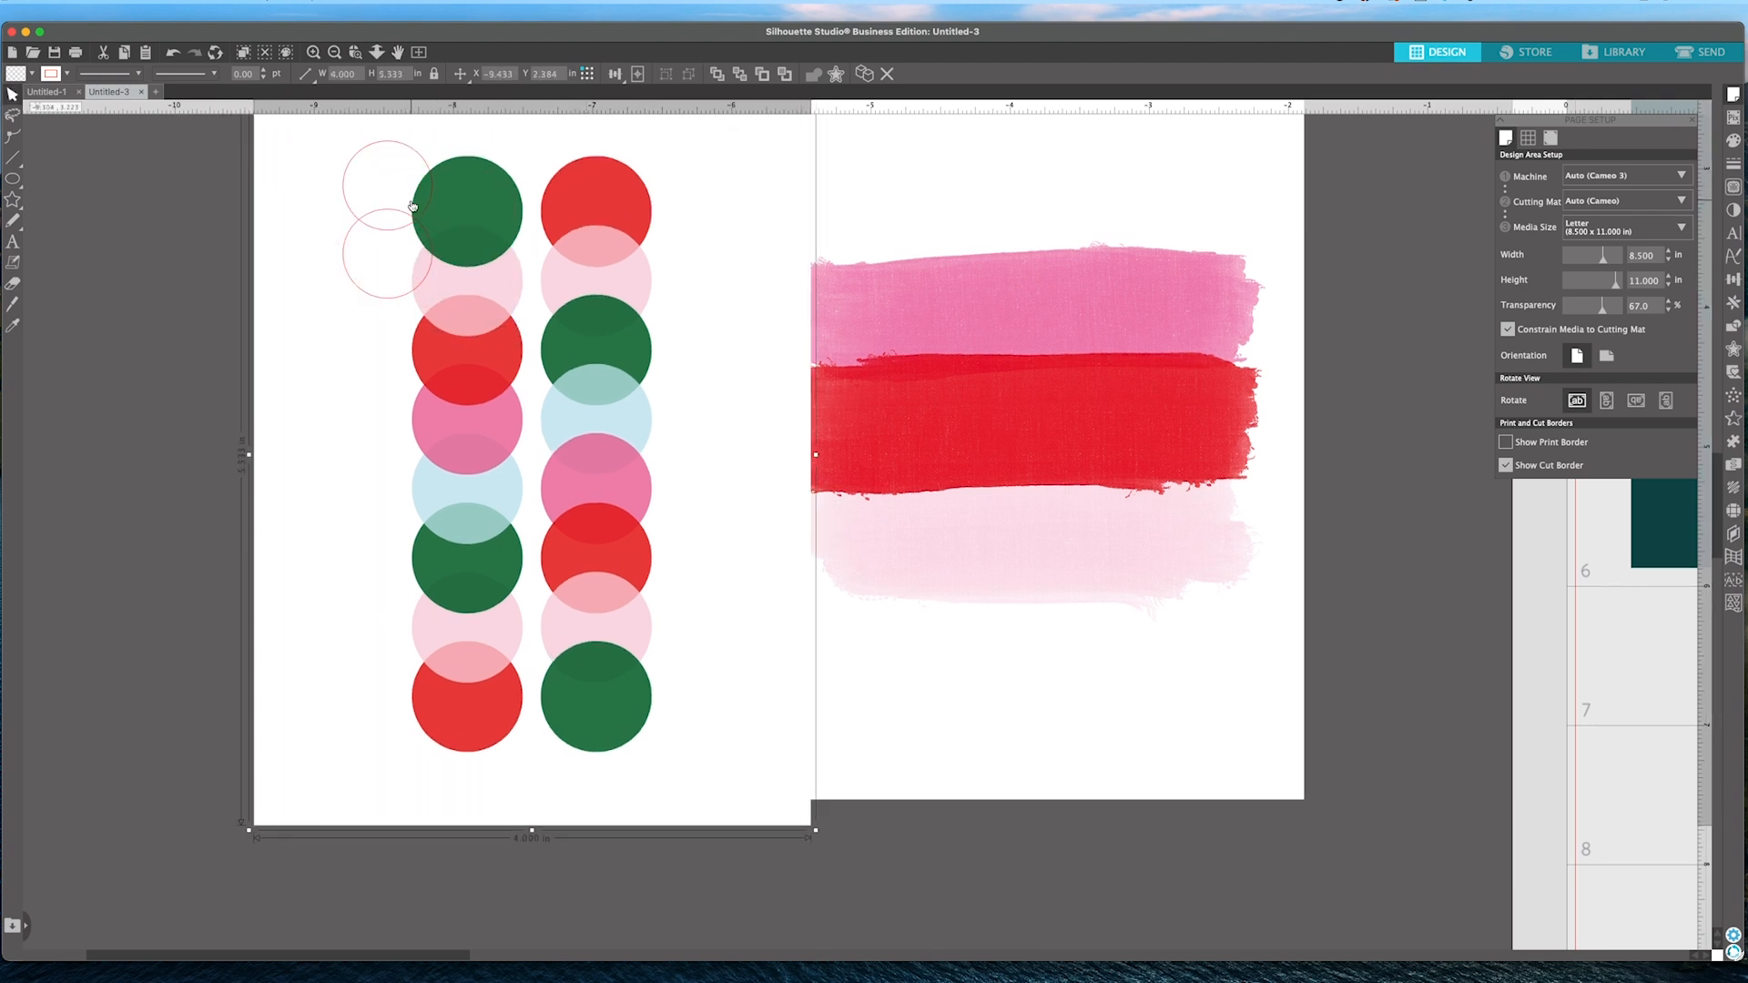
{"action": "key", "text": "super+z"}
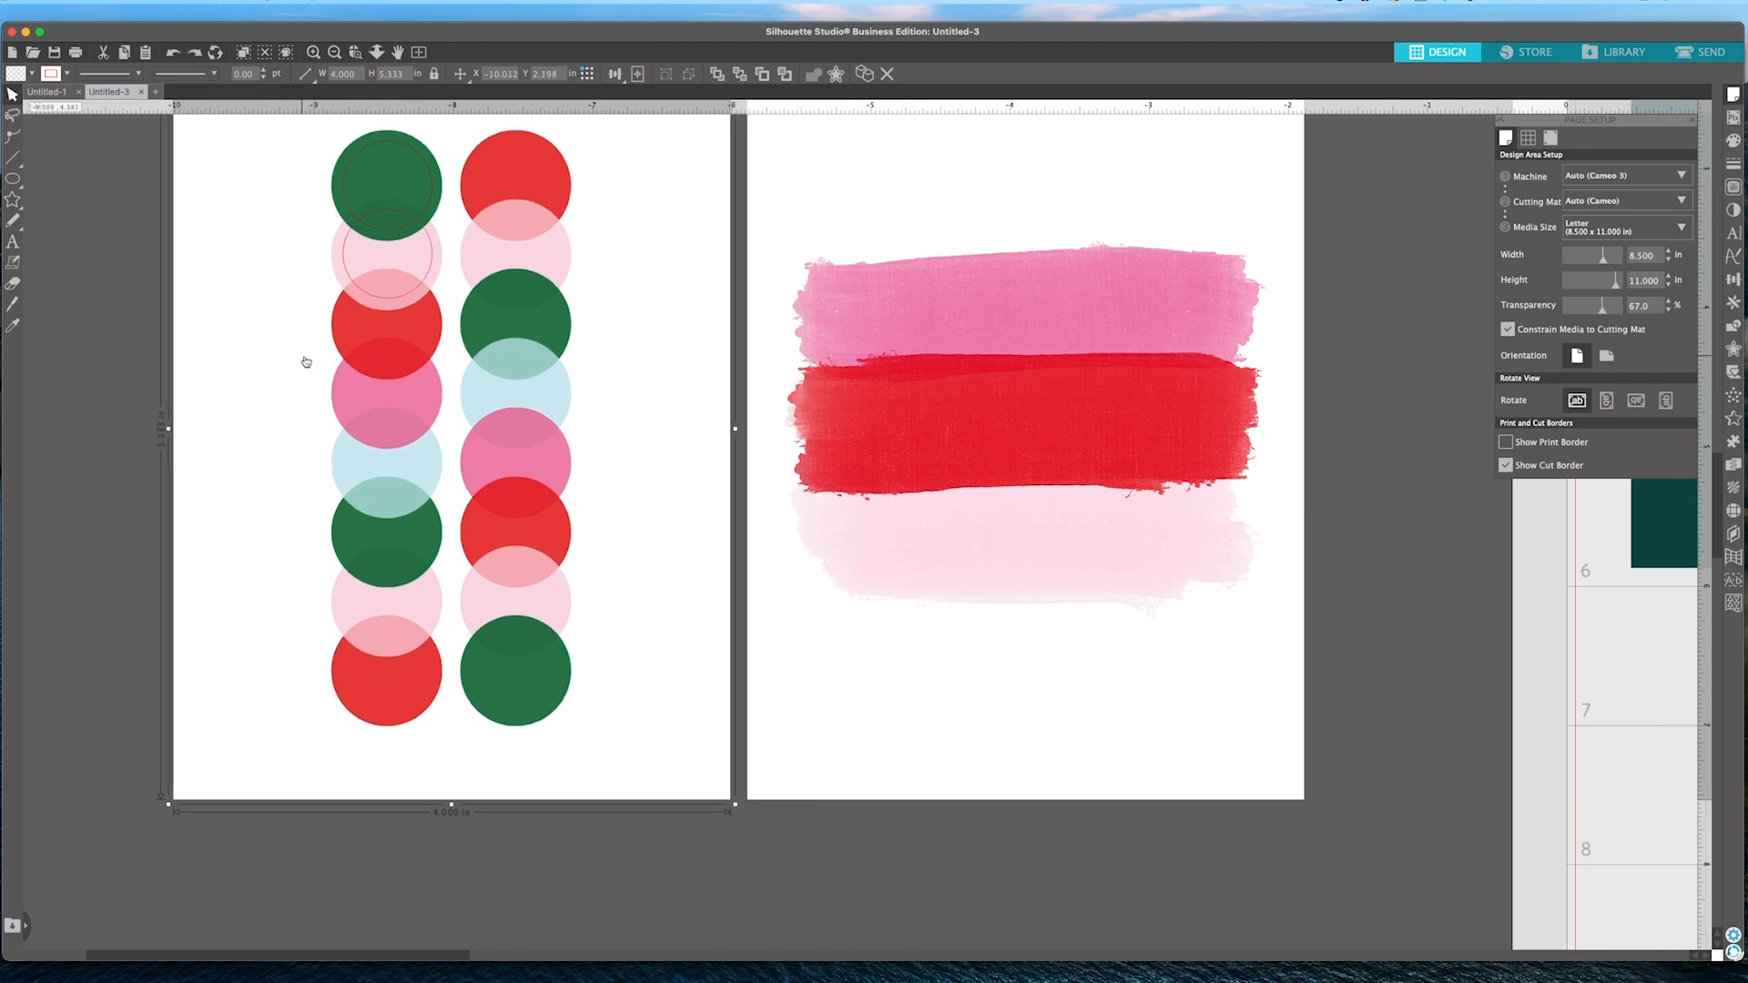
Duplicate both circle outlines together onto the red and pink dots below, at about Y 3.807 in.
{"action": "left_click", "coordinate": [345, 190]}
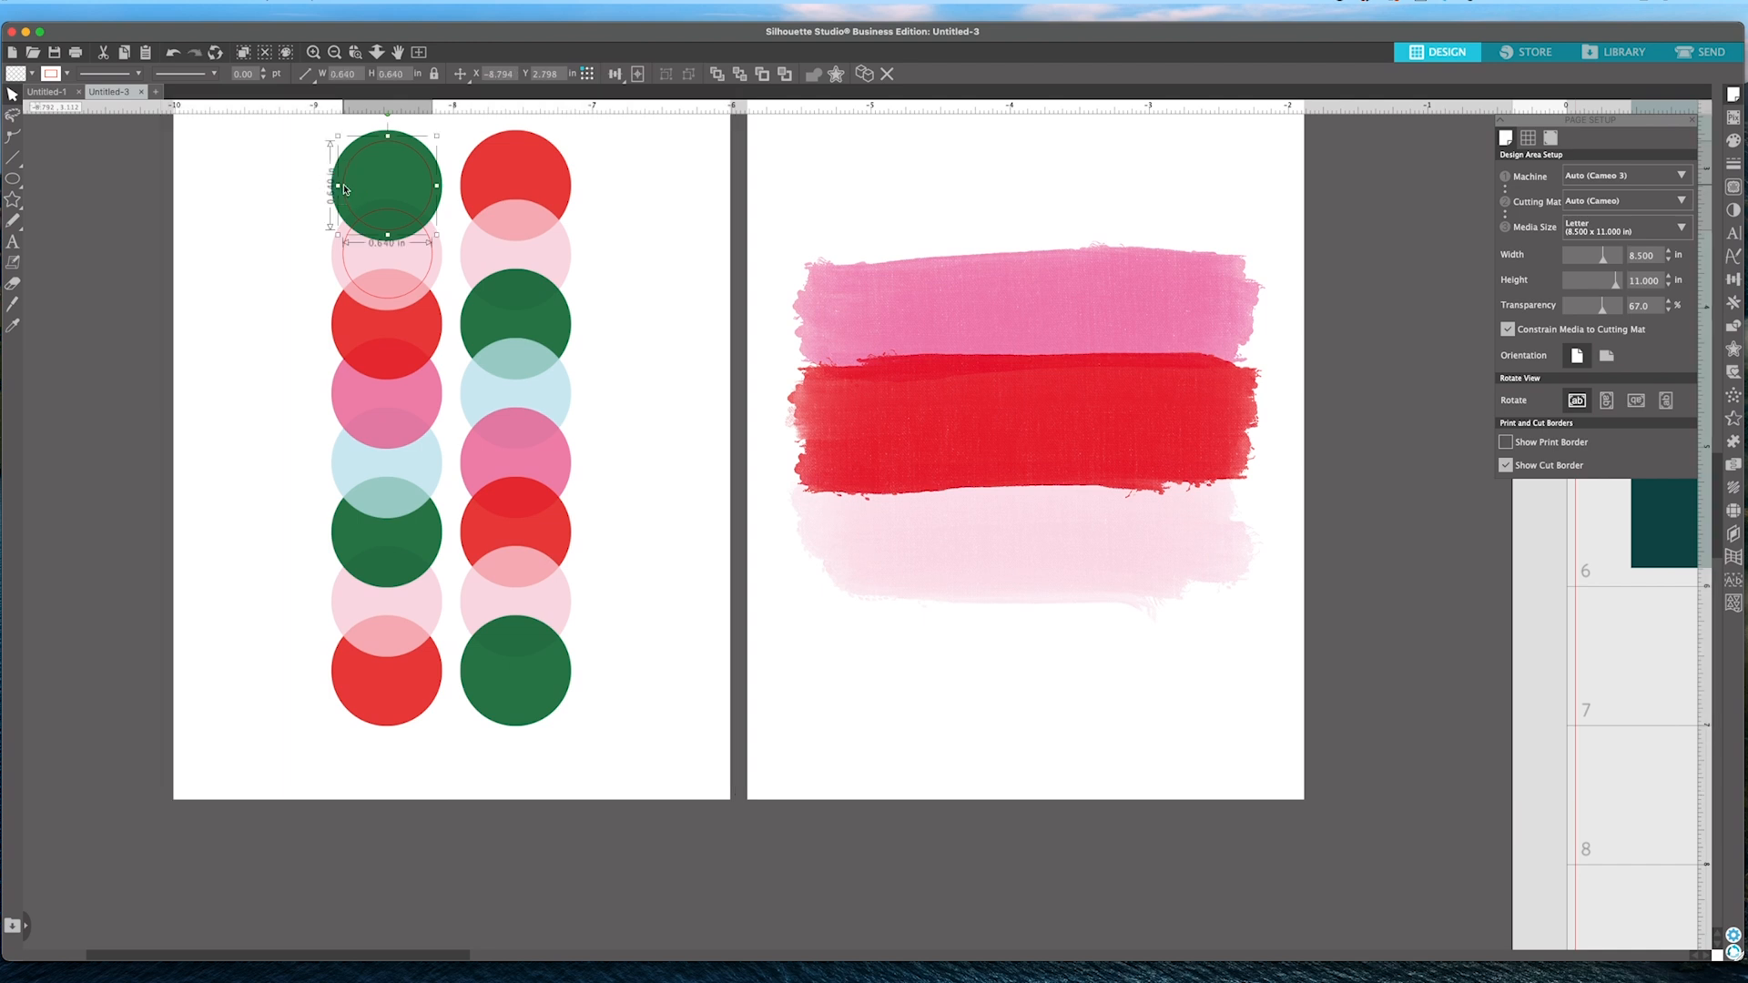
{"action": "left_click", "coordinate": [345, 254], "text": "shift"}
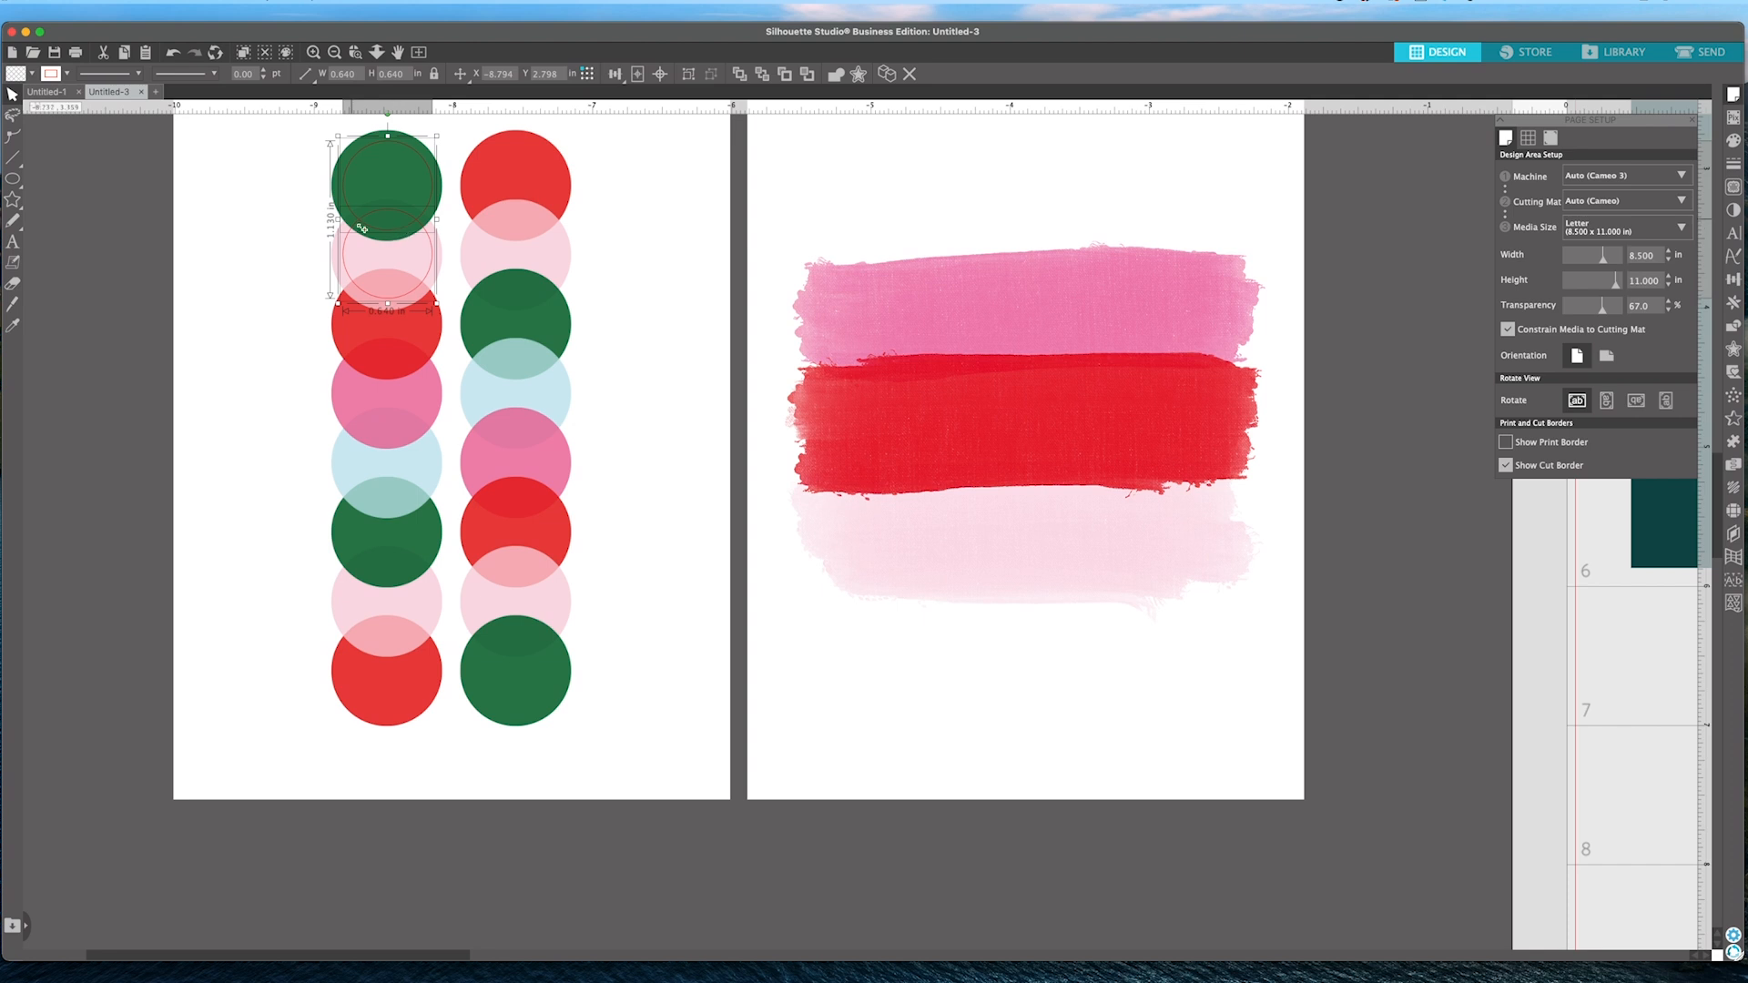
{"action": "left_click_drag", "start_coordinate": [390, 234], "coordinate": [387, 391]}
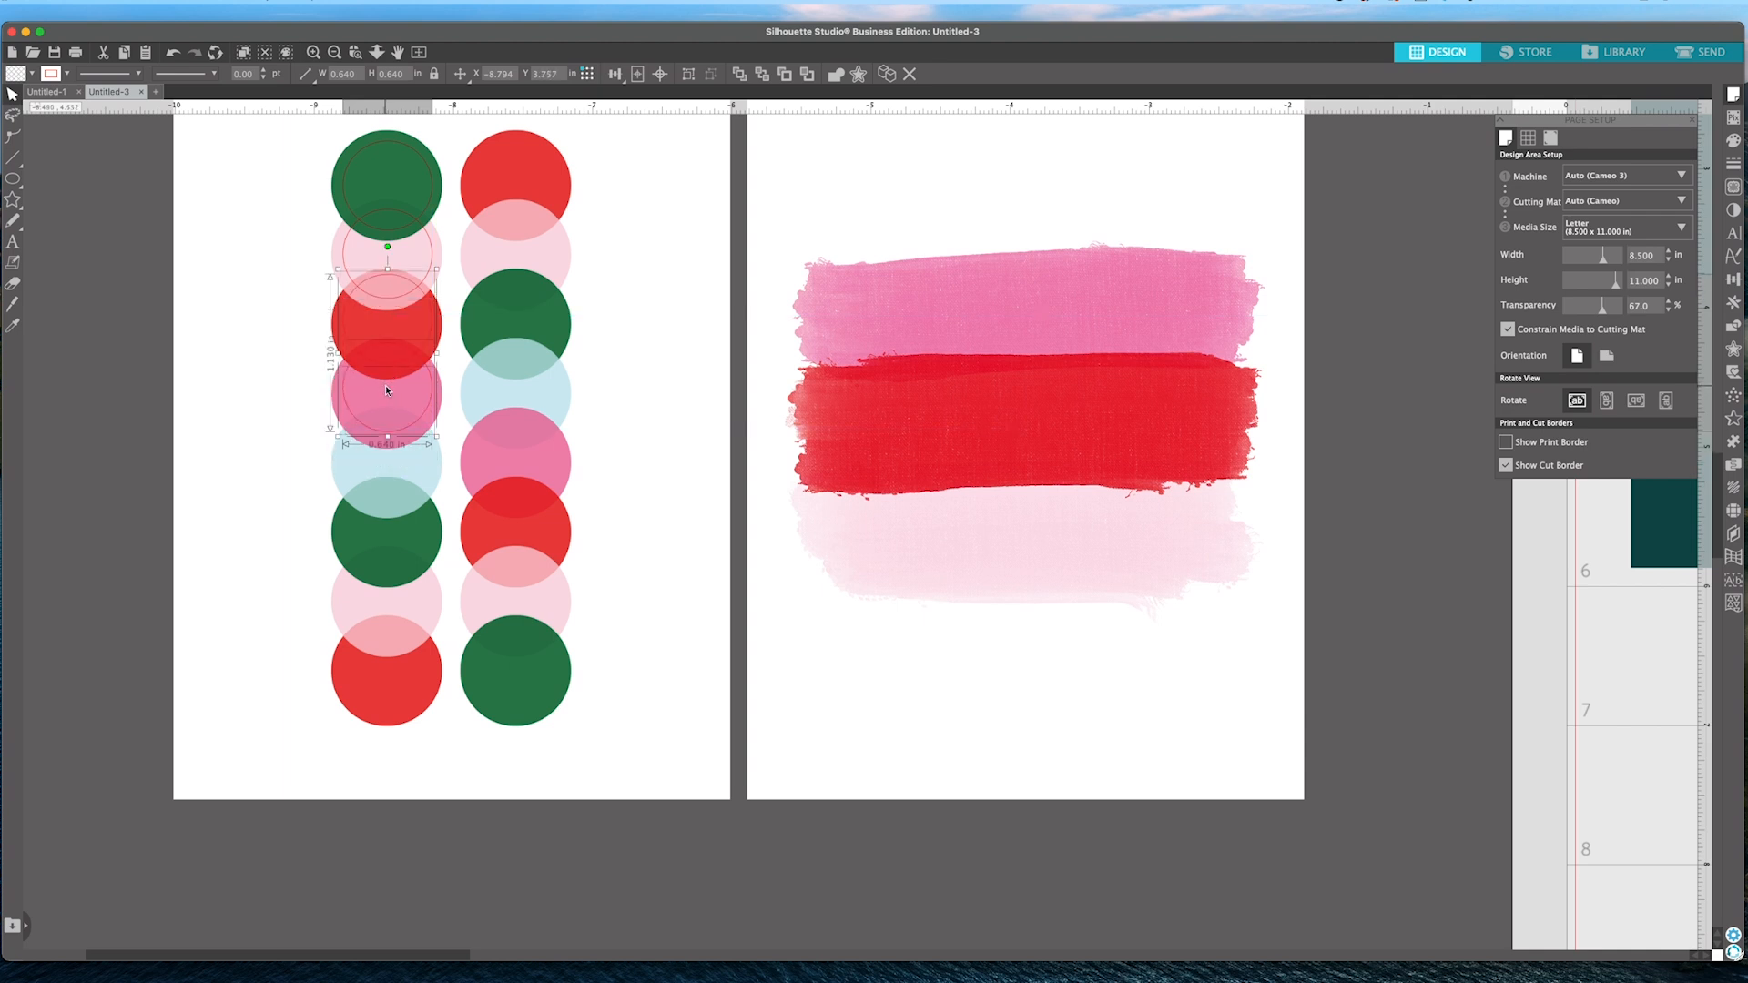
{"action": "key", "text": "Down"}
{"action": "key", "text": "Down"}
{"action": "key", "text": "Down"}
{"action": "key", "text": "Down"}
{"action": "key", "text": "Down"}
{"action": "key", "text": "Down"}
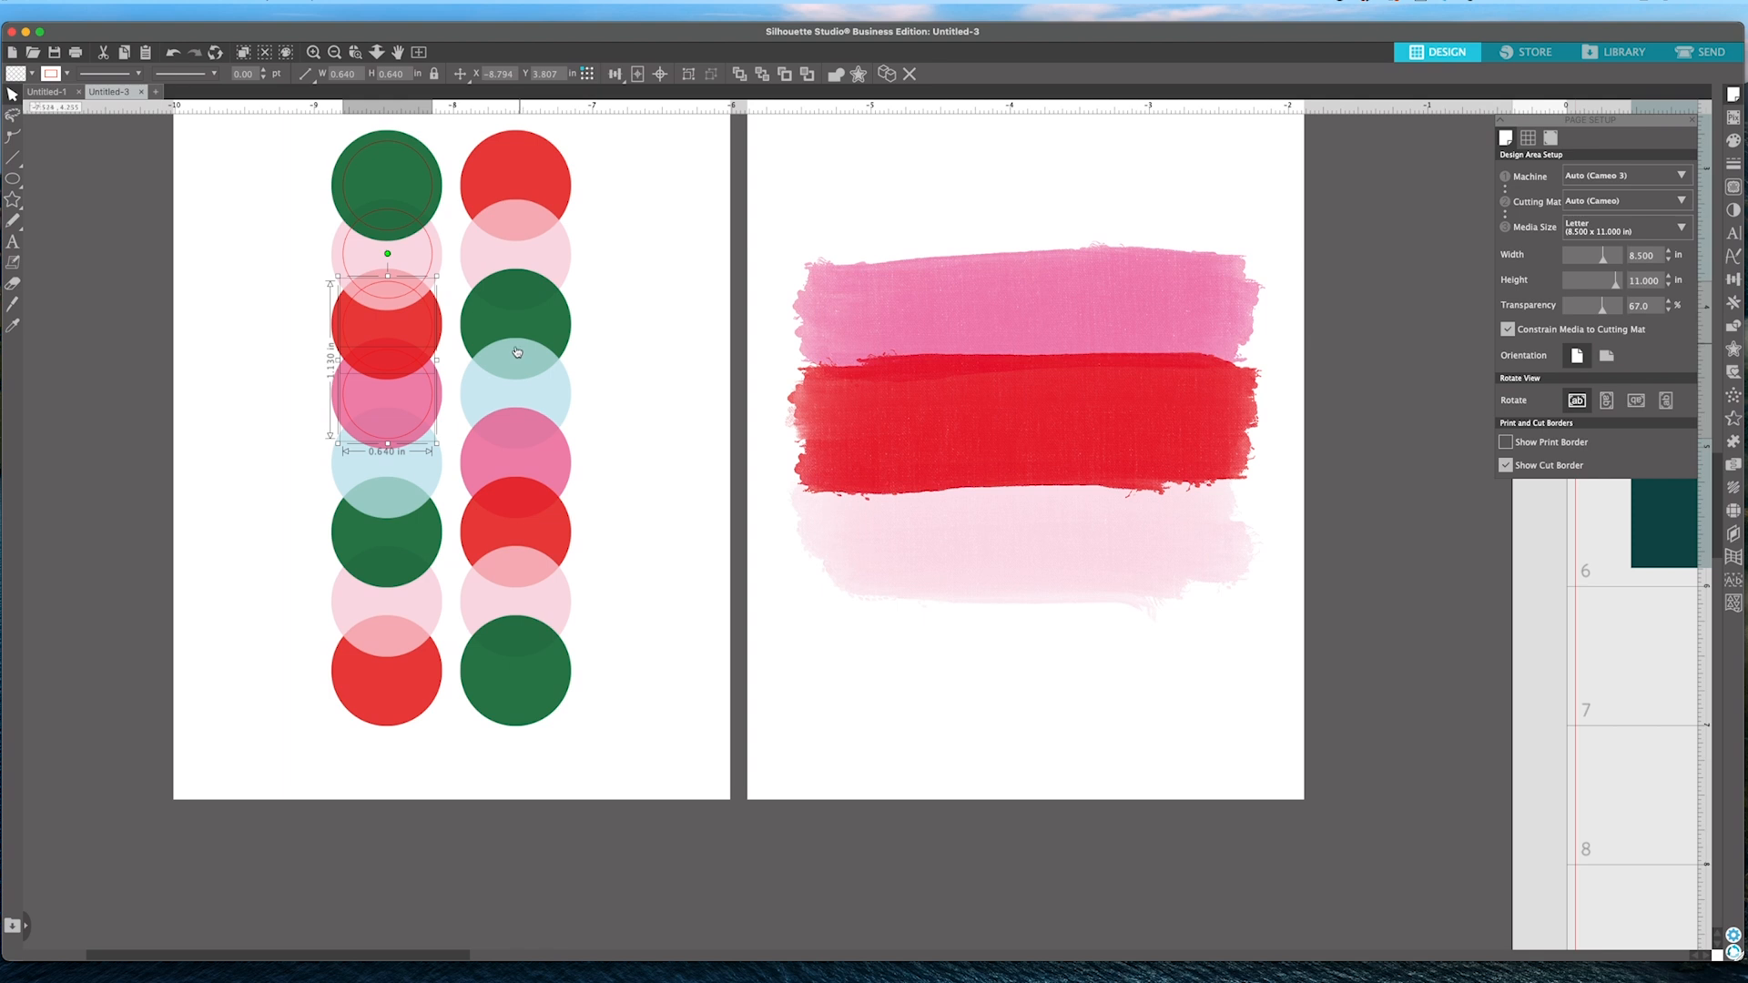
Duplicate all four circle outlines onto the lower four dots of the left column, at about X -8.799 in and Y 4.792 in.
{"action": "scroll", "coordinate": [359, 226], "scroll_direction": "right", "scroll_amount": 1}
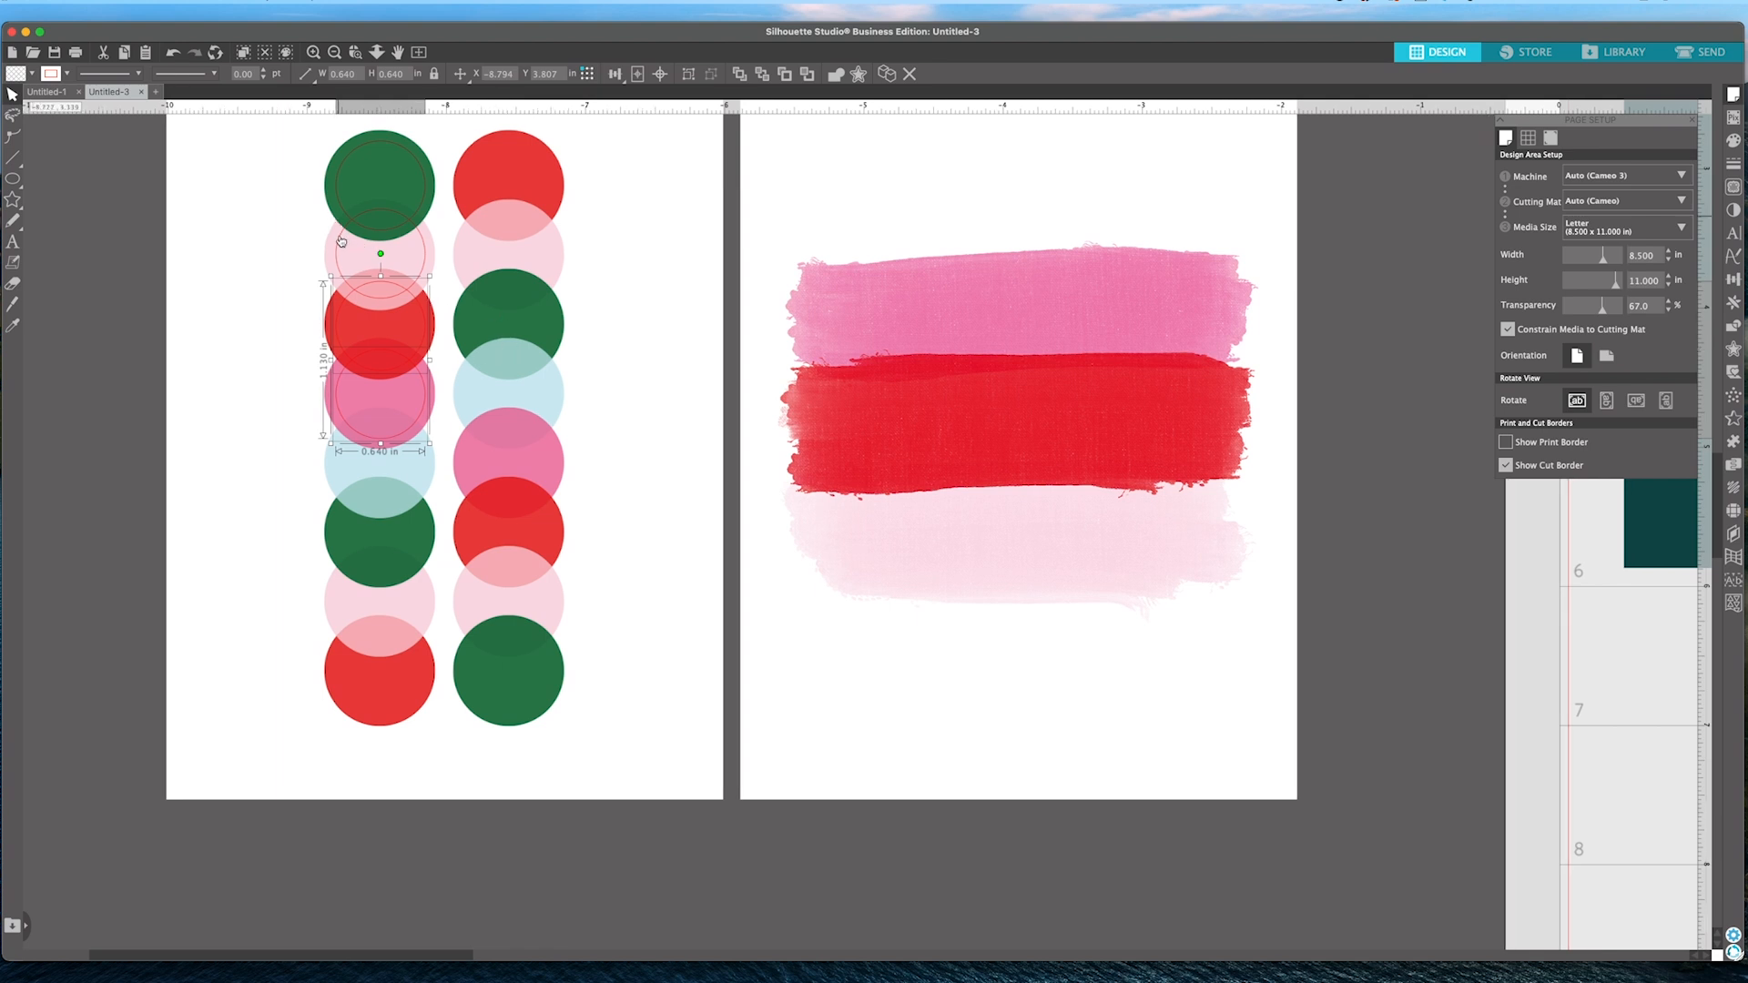
{"action": "left_click", "coordinate": [341, 241], "text": "shift"}
{"action": "left_click", "coordinate": [336, 184], "text": "shift"}
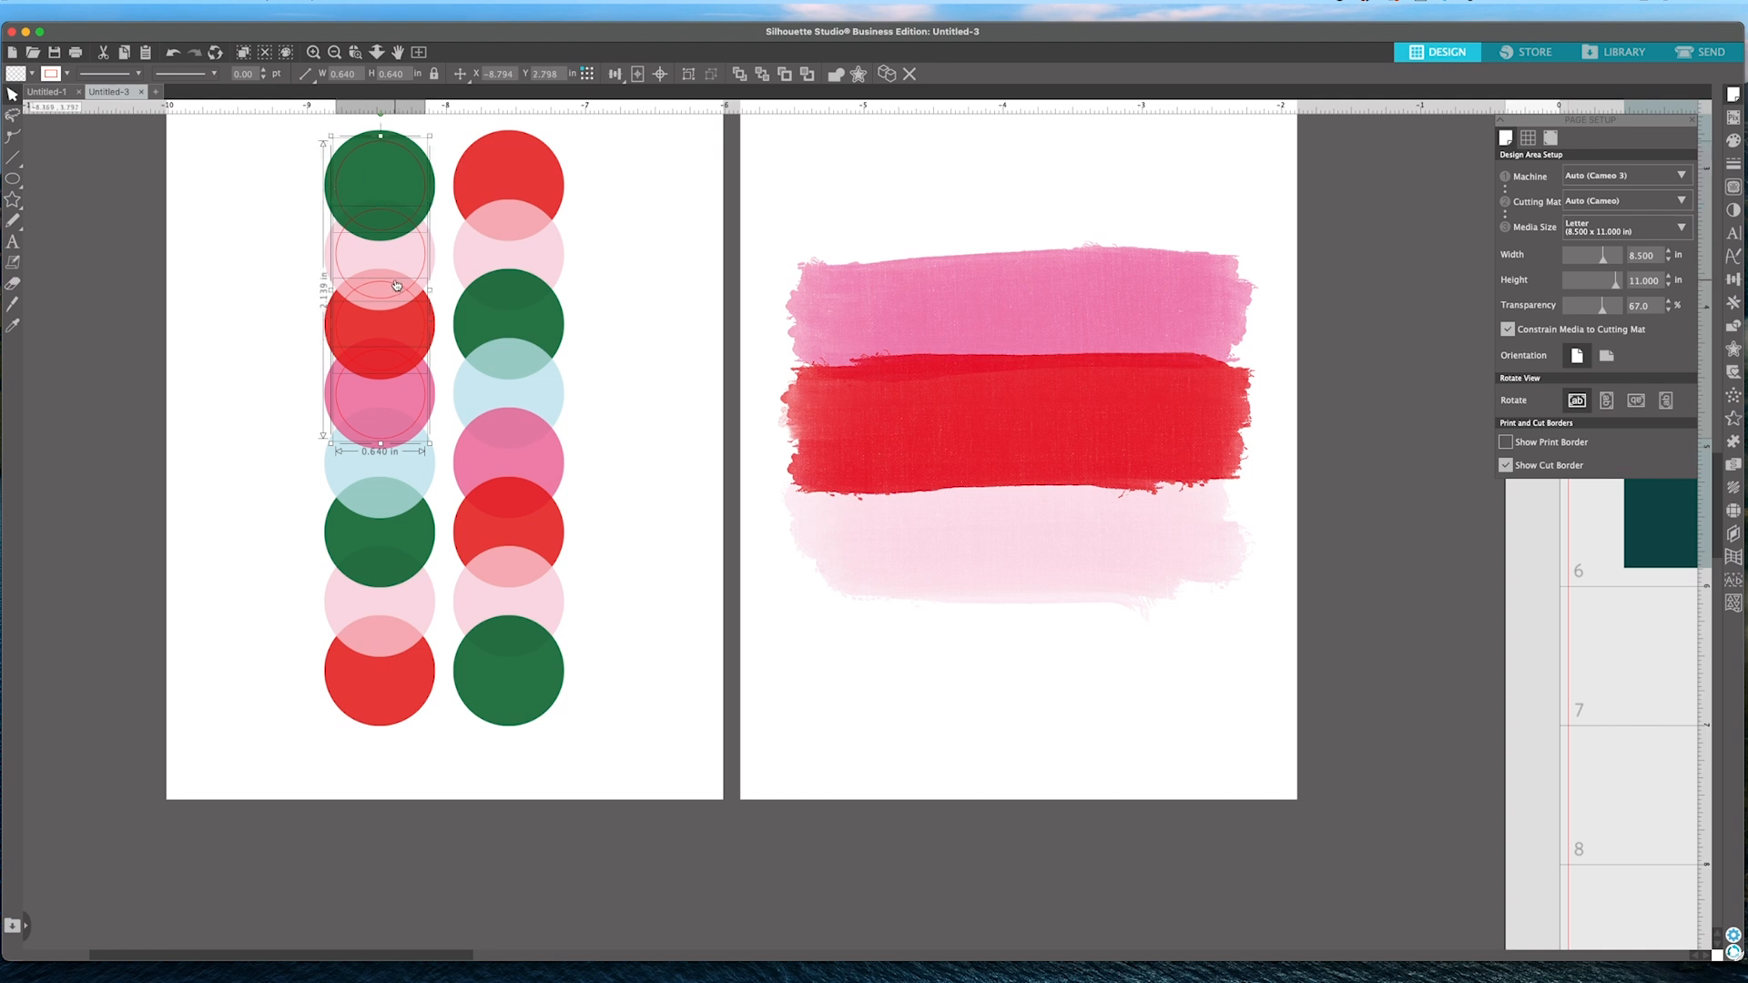
{"action": "left_click_drag", "start_coordinate": [398, 286], "coordinate": [402, 554]}
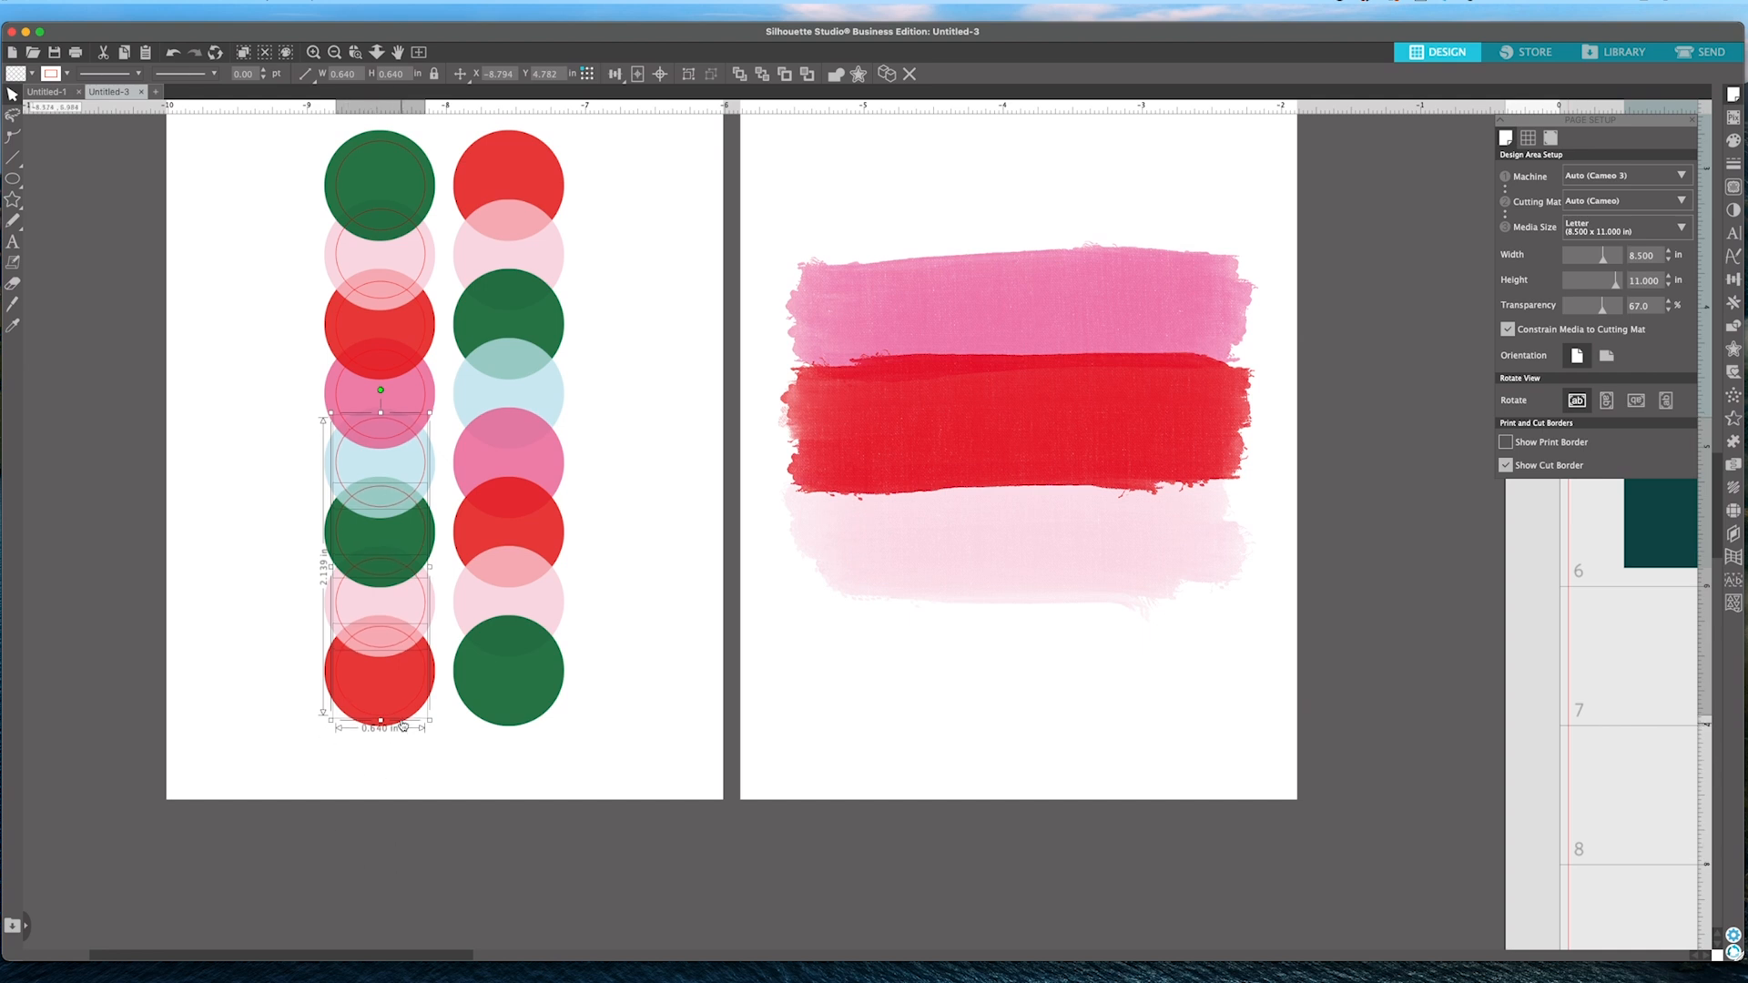
{"action": "key", "text": "Down"}
{"action": "key", "text": "Up"}
{"action": "key", "text": "Down"}
{"action": "key", "text": "Left"}
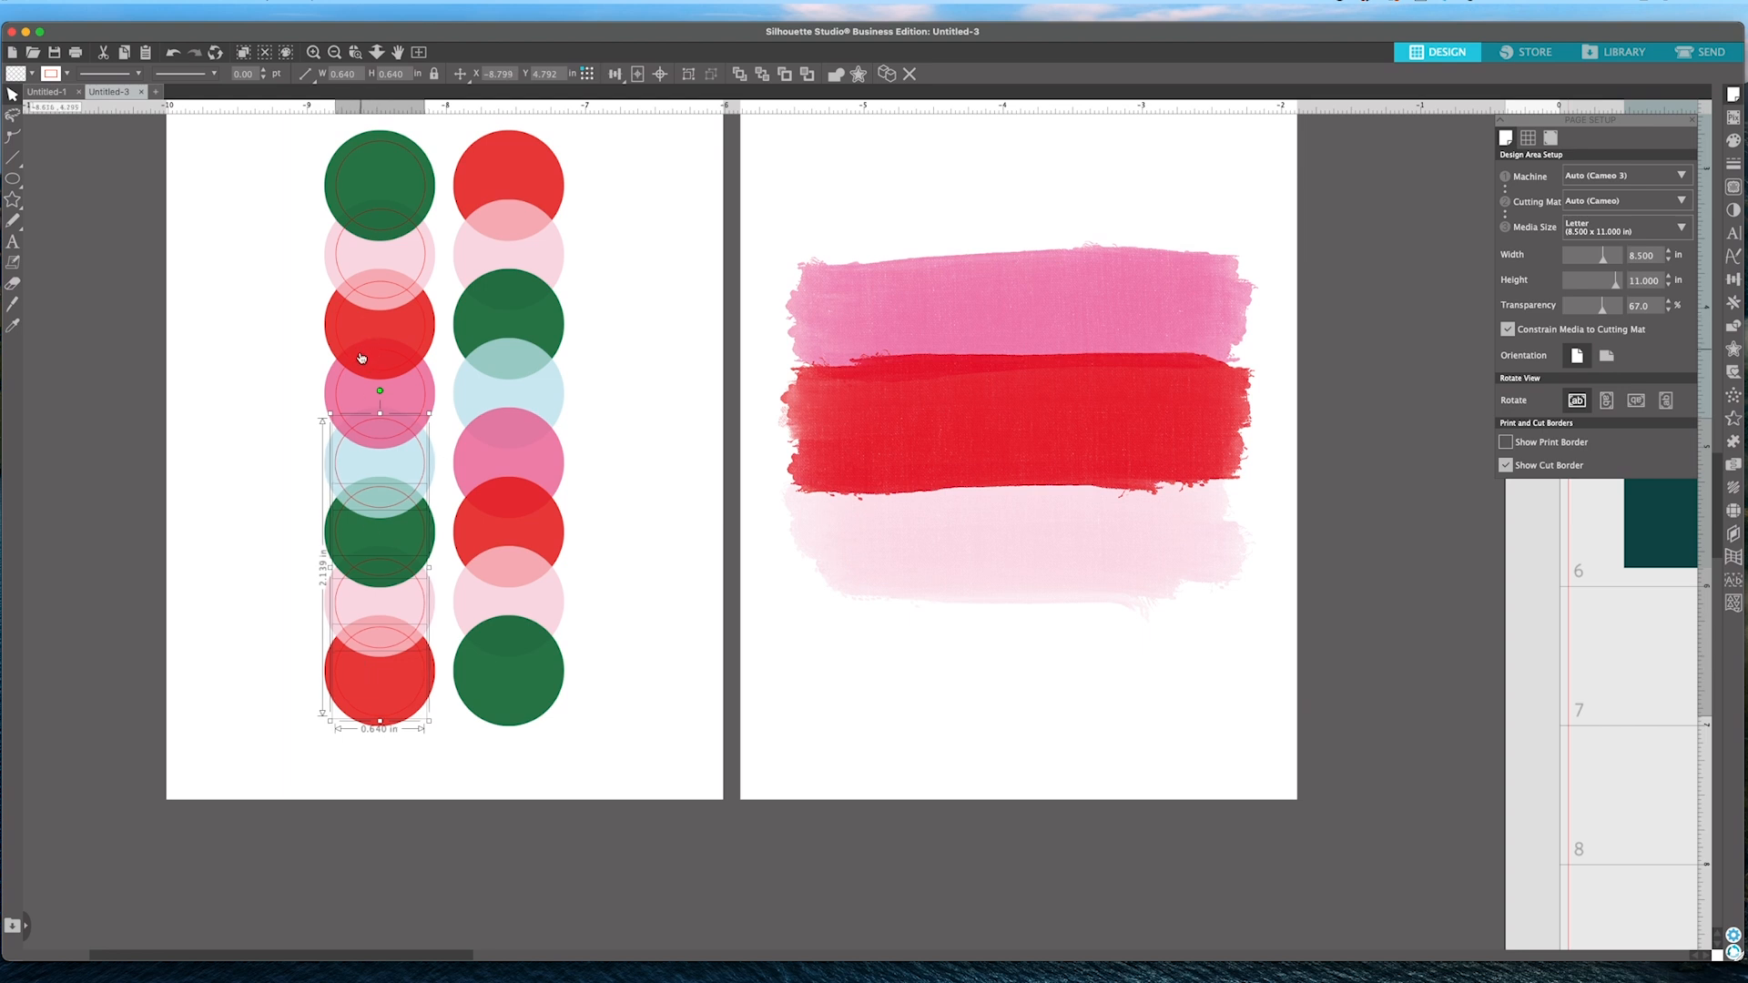
{"action": "left_click", "coordinate": [695, 536]}
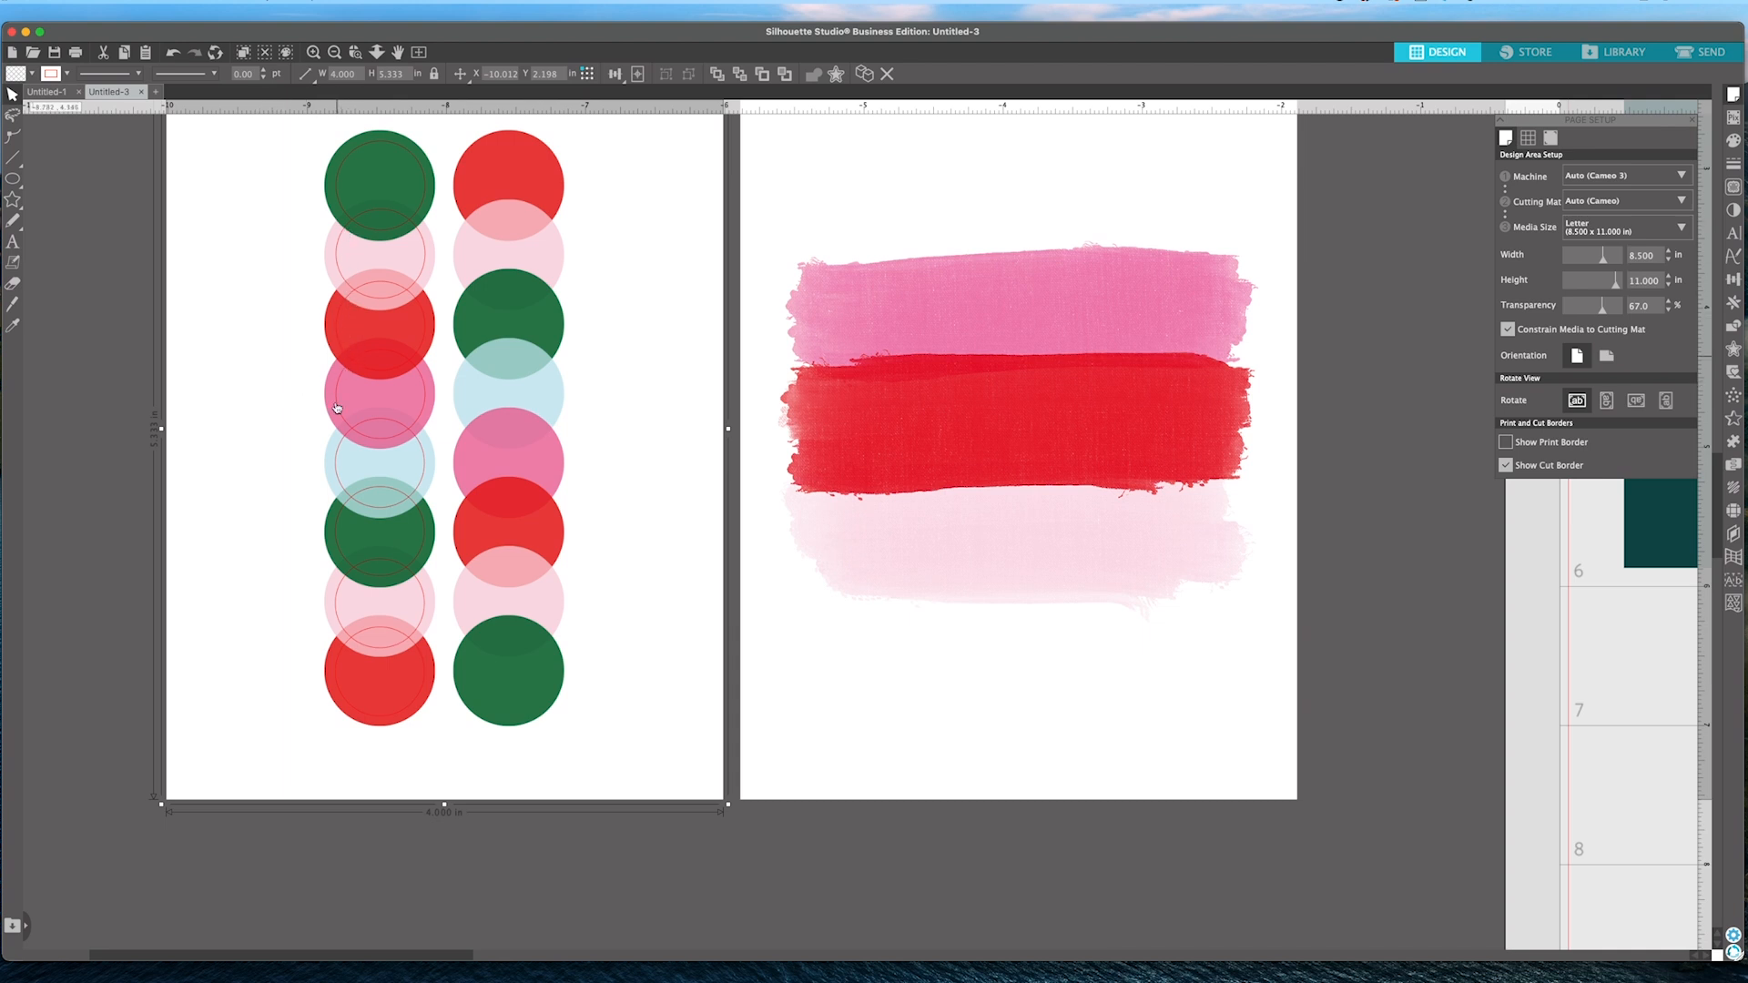
{"action": "scroll", "coordinate": [345, 674], "scroll_direction": "down", "scroll_amount": 1}
{"action": "scroll", "coordinate": [345, 674], "scroll_direction": "down", "scroll_amount": 2}
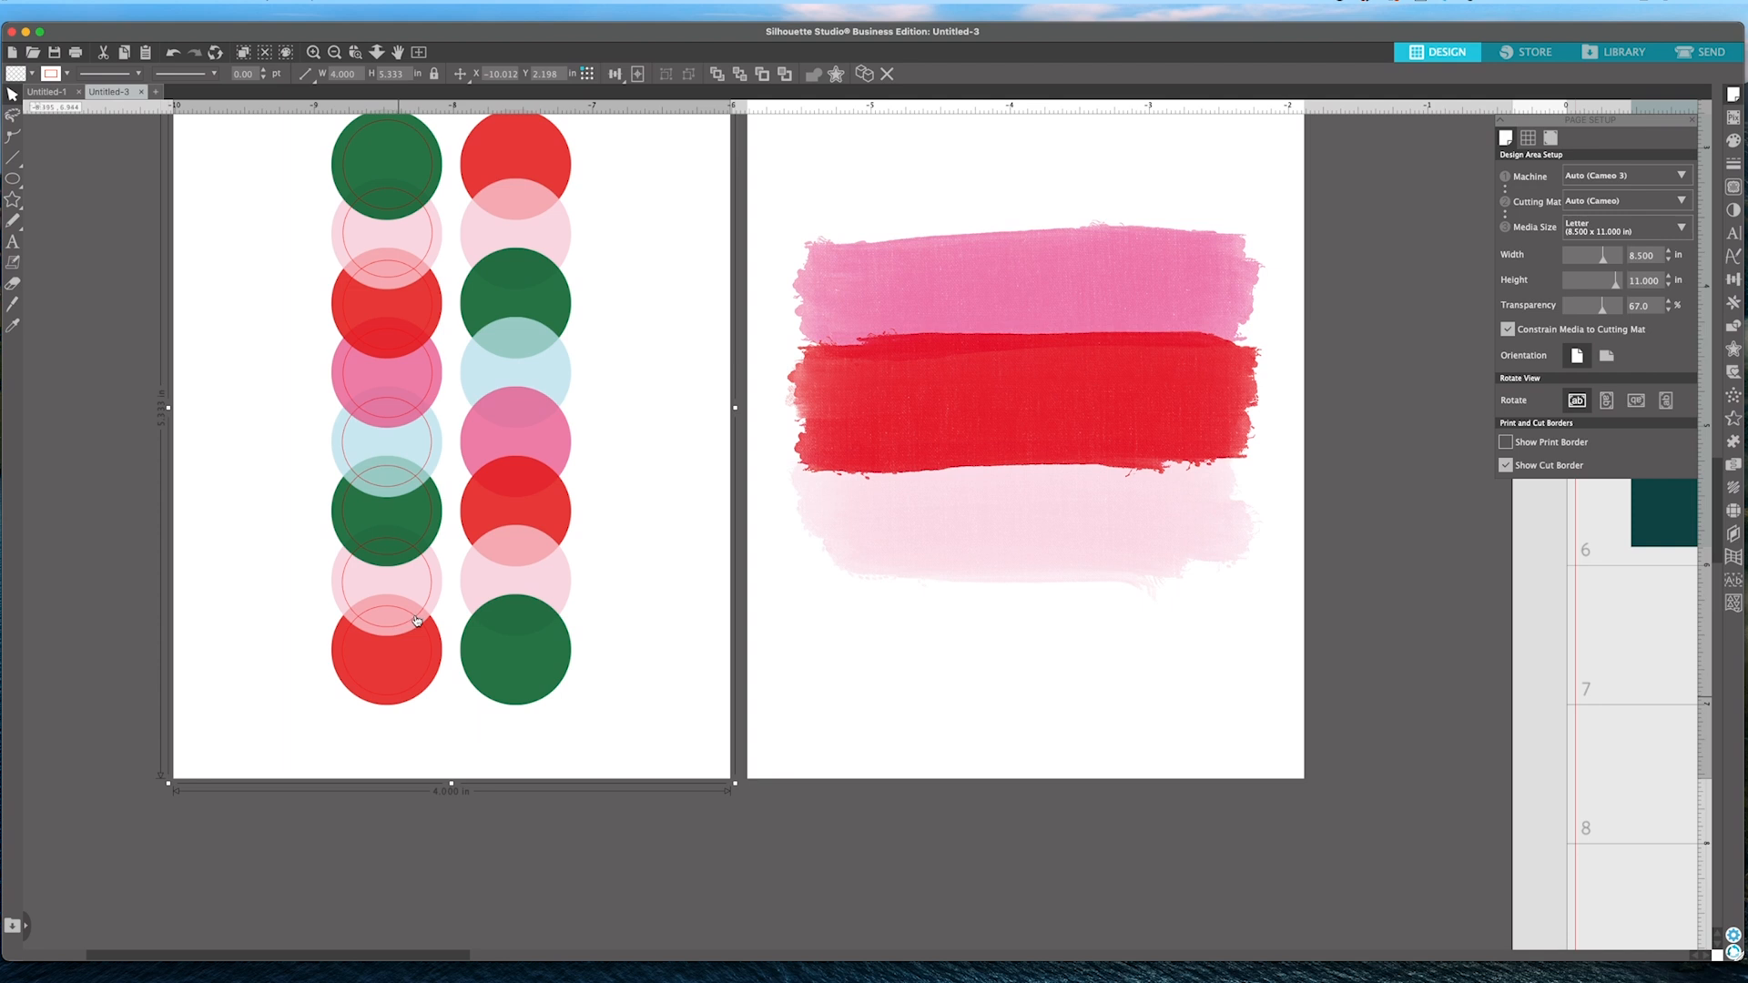
{"action": "scroll", "coordinate": [417, 622], "scroll_direction": "left", "scroll_amount": 1}
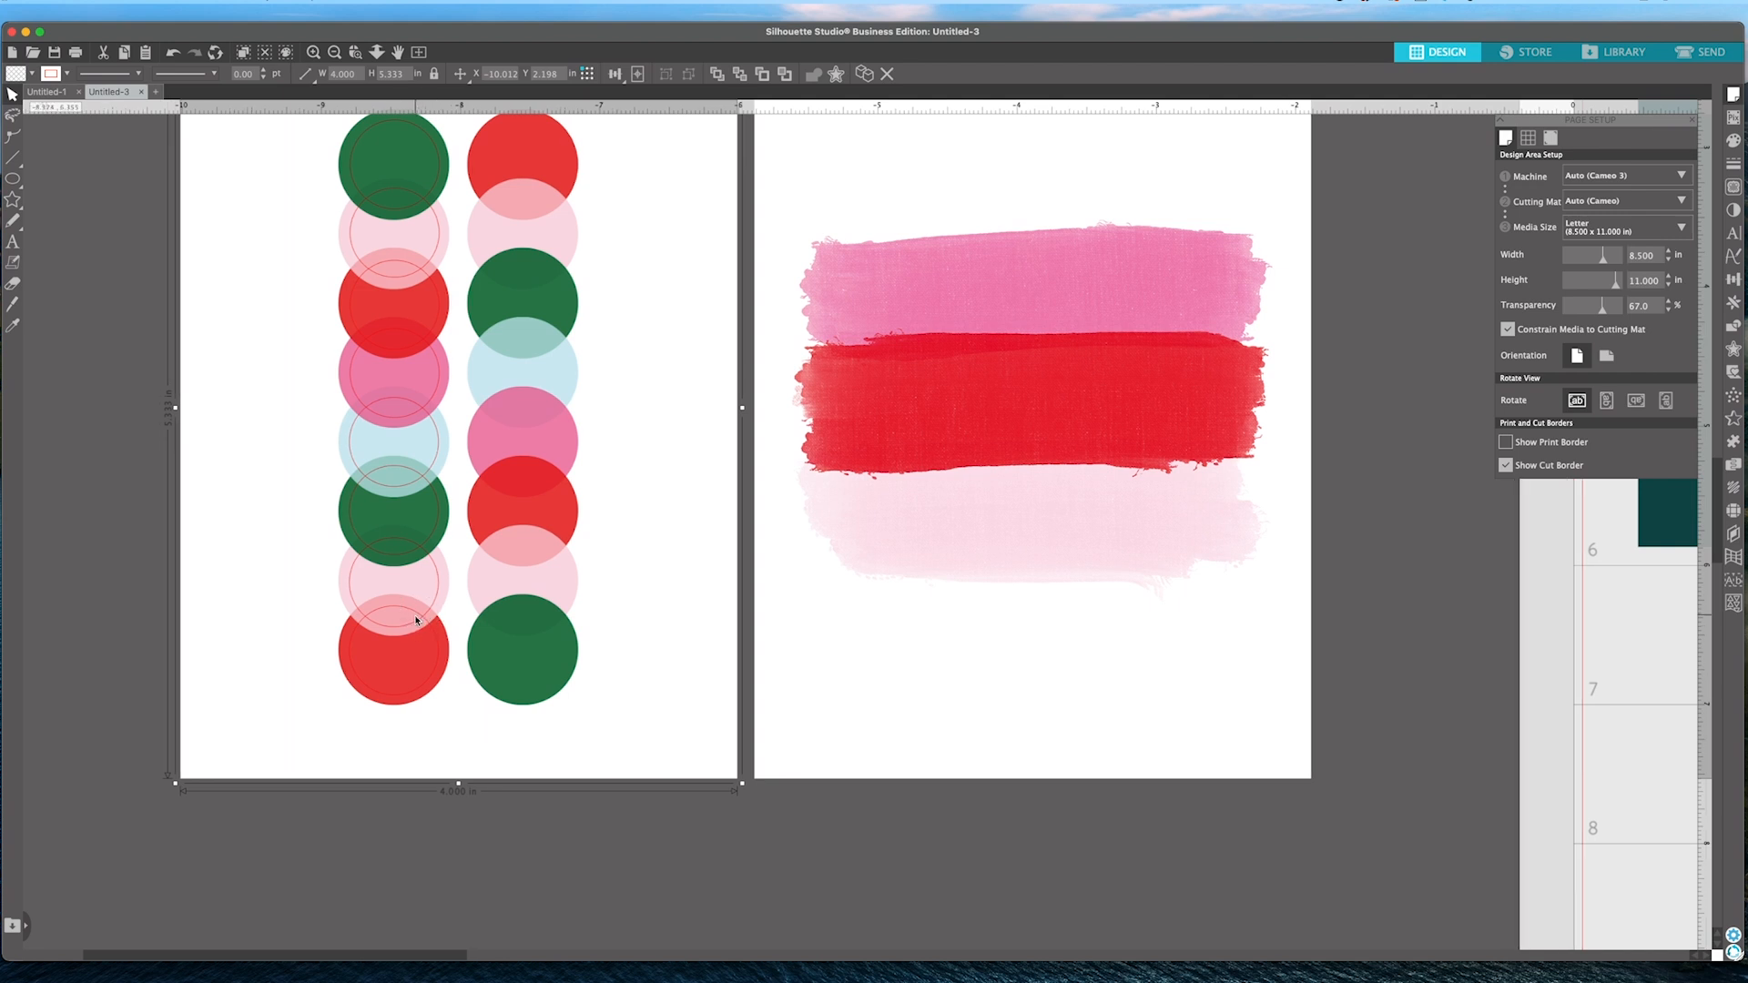
Select the circle outlines on the lower dots of the left column, from the red dot third from the top downward.
{"action": "scroll", "coordinate": [417, 626], "scroll_direction": "right", "scroll_amount": 1}
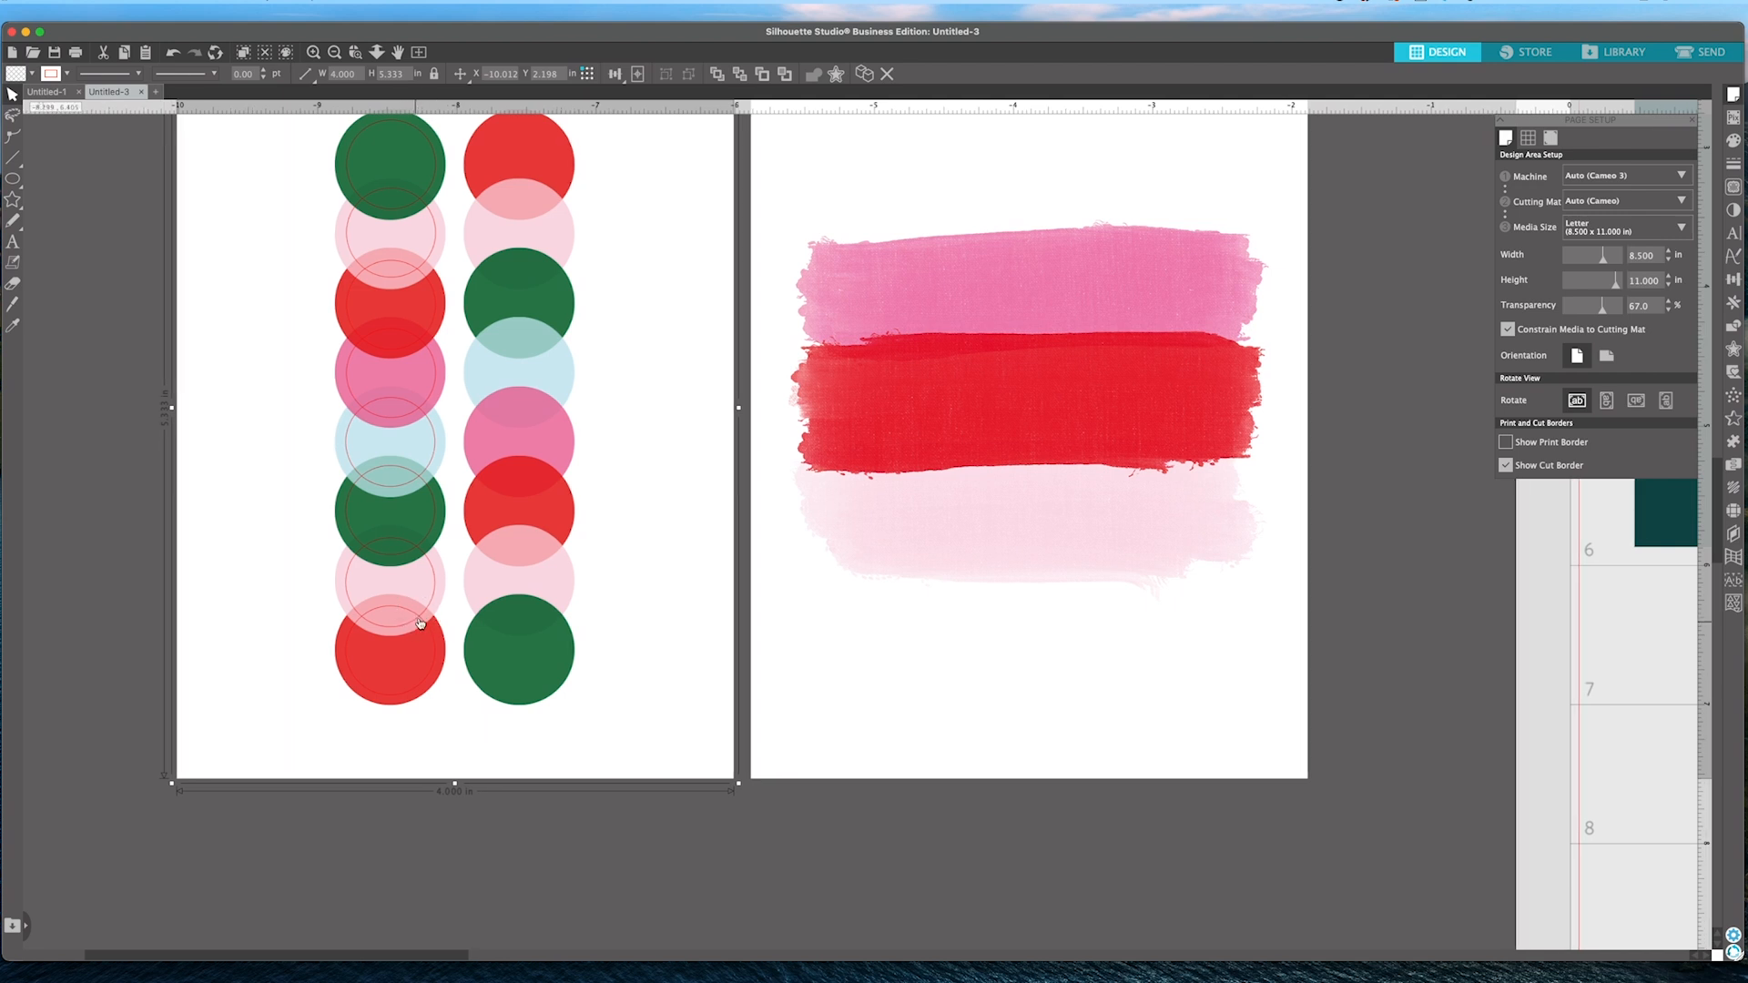
{"action": "left_click", "coordinate": [432, 583]}
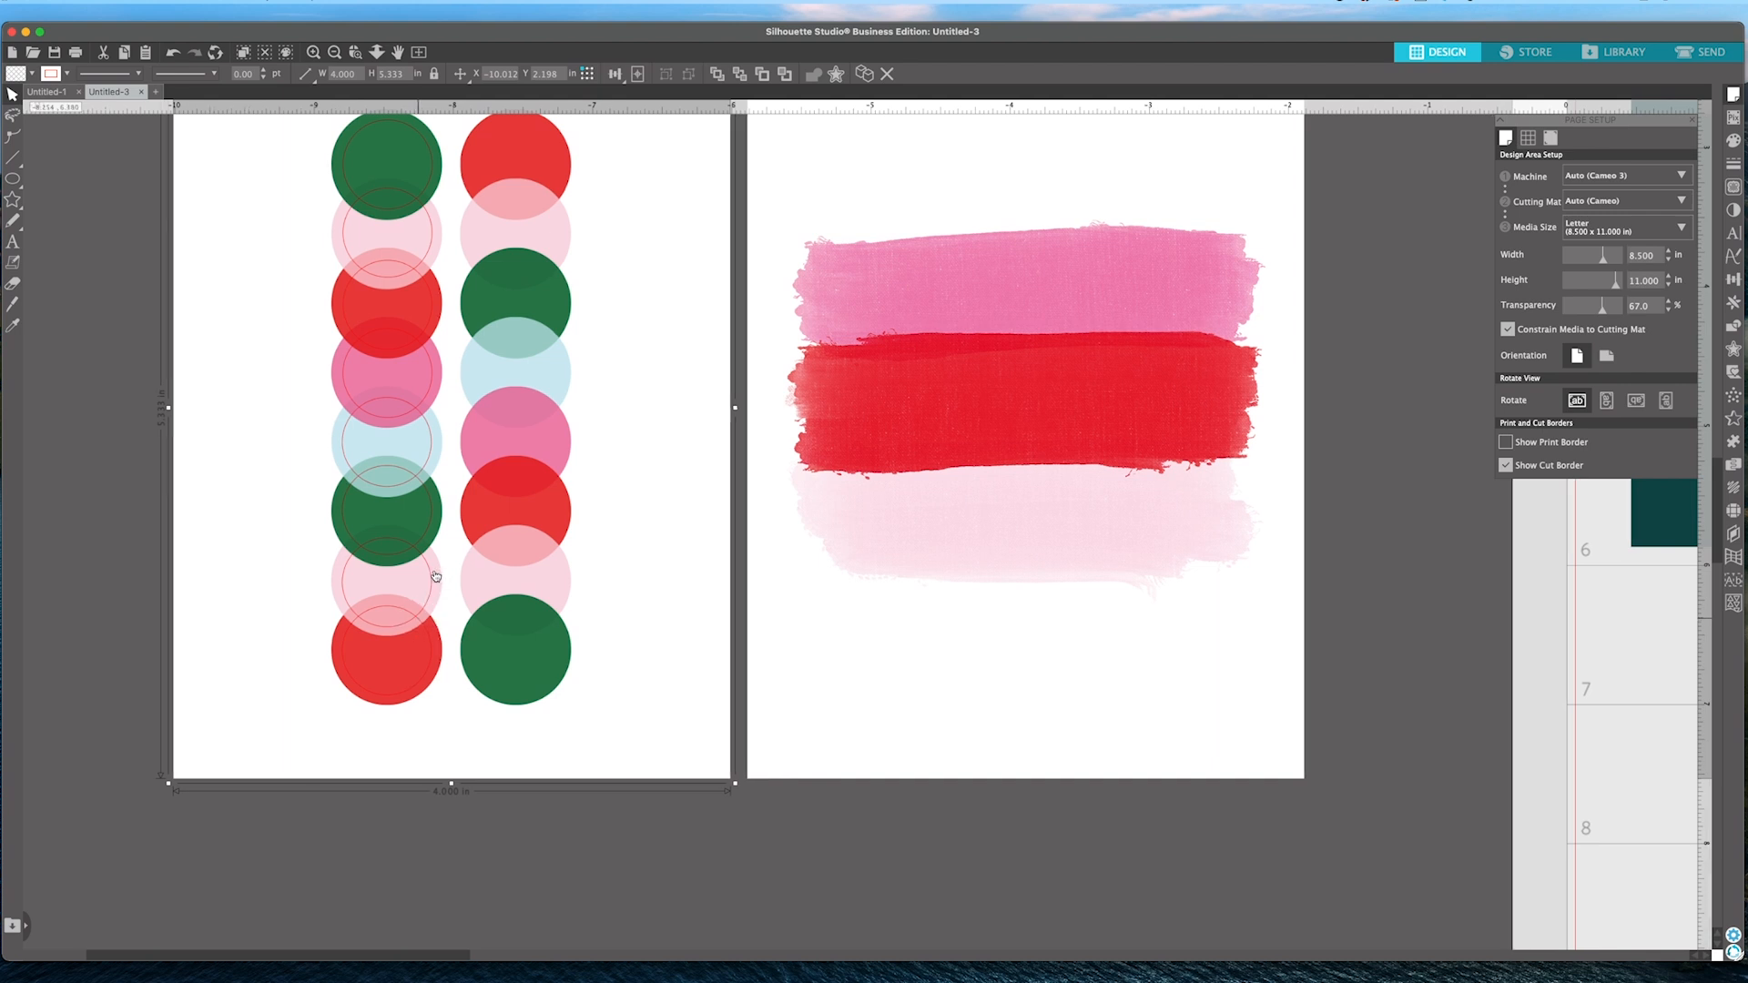
{"action": "scroll", "coordinate": [215, 465], "scroll_direction": "left", "scroll_amount": 1}
{"action": "left_click", "coordinate": [410, 551]}
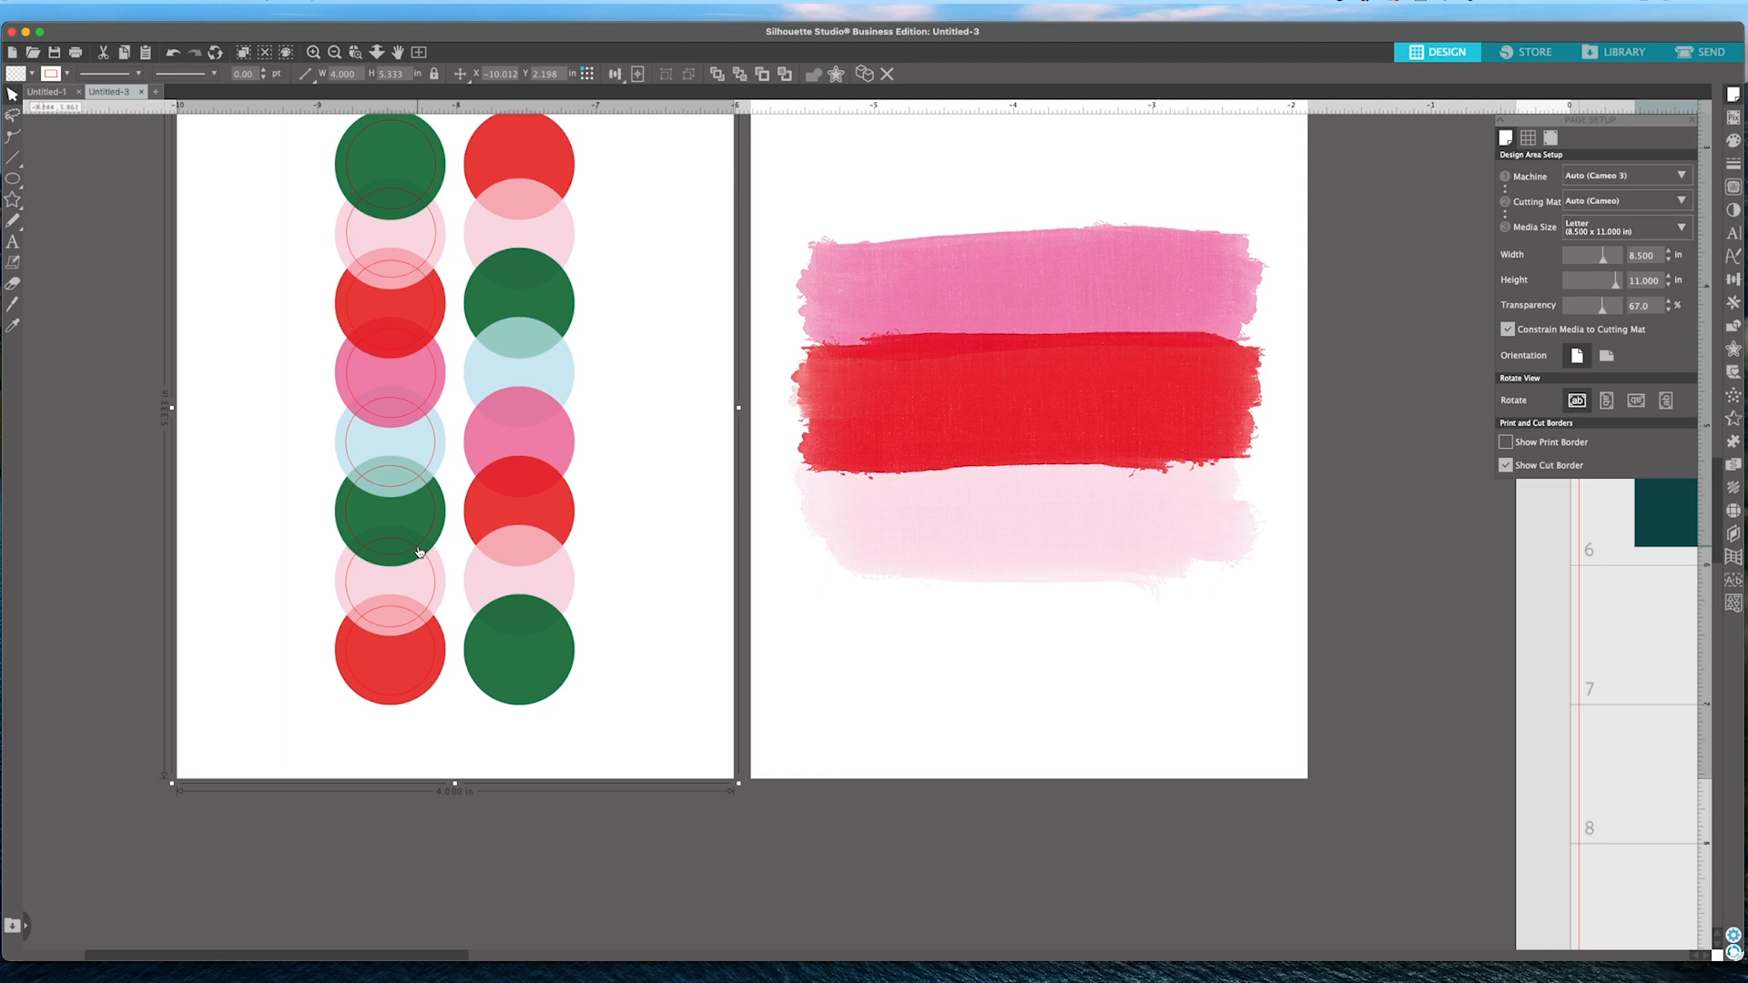
{"action": "left_click", "coordinate": [419, 552]}
{"action": "left_click", "coordinate": [391, 615], "text": "shift"}
{"action": "left_click", "coordinate": [403, 477], "text": "shift"}
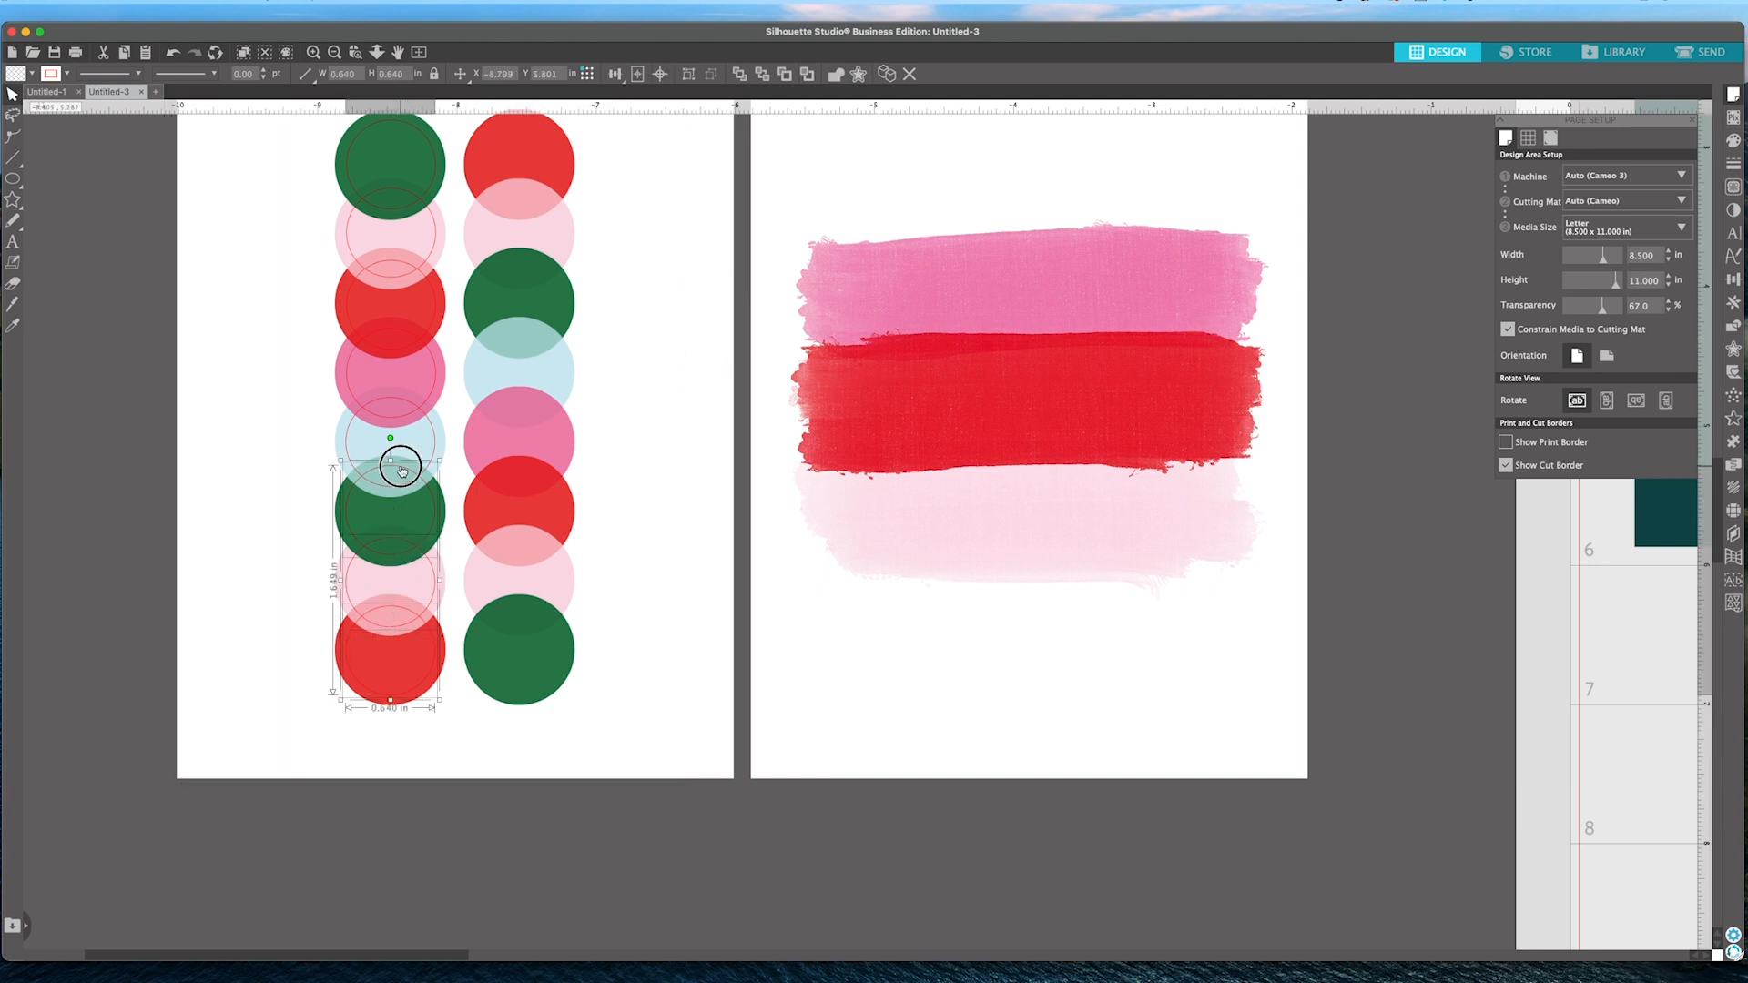
{"action": "left_click", "coordinate": [398, 400], "text": "shift"}
{"action": "left_click", "coordinate": [383, 262], "text": "shift"}
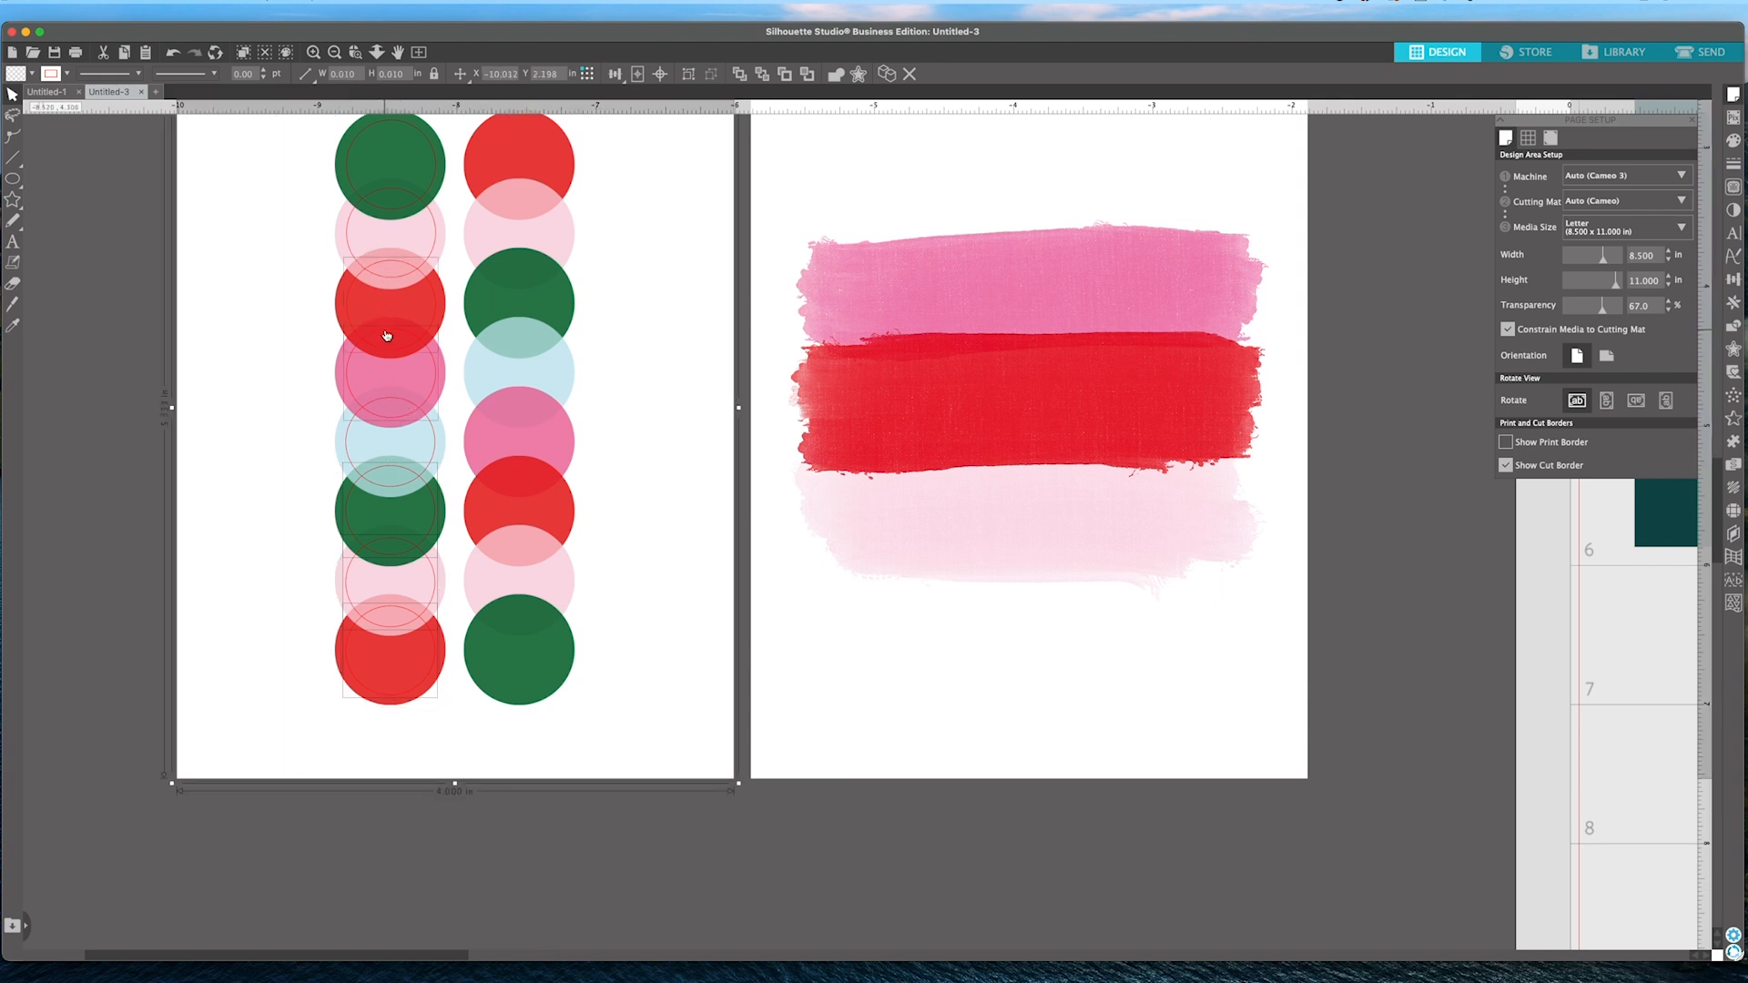
{"action": "left_click", "coordinate": [350, 447]}
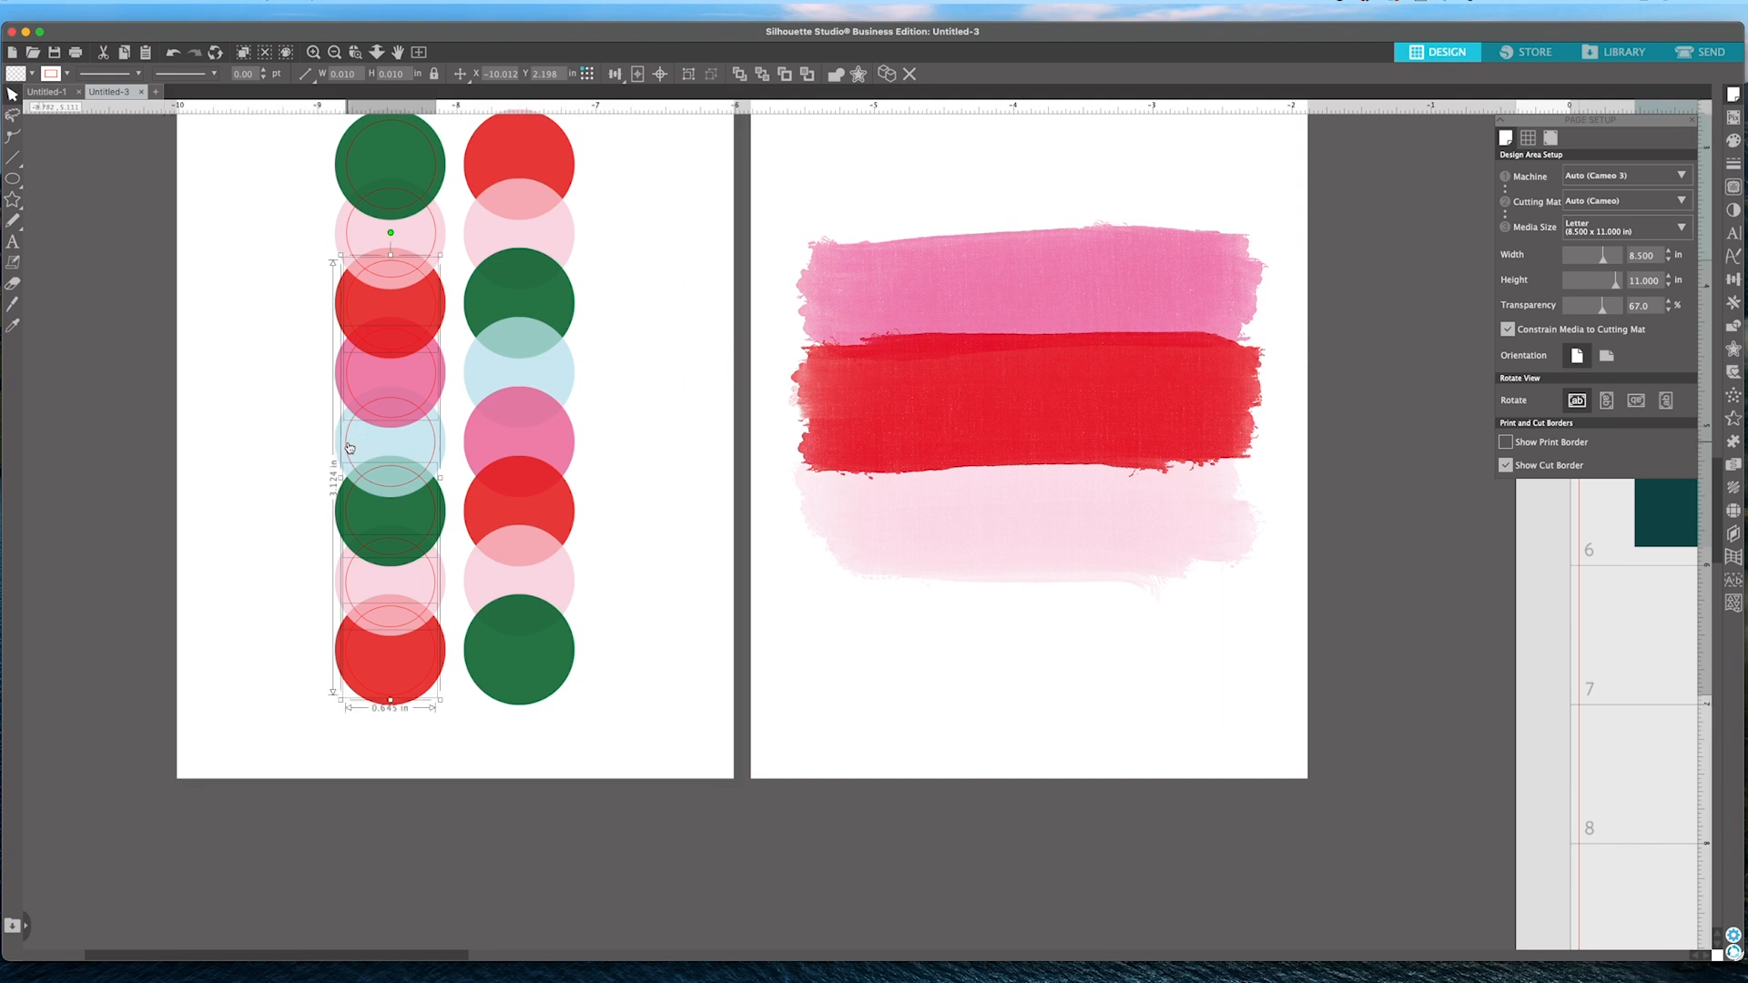
Add the outlines of the top two dots so that all eight circle outlines in the left column are selected.
{"action": "left_click", "coordinate": [393, 193], "text": "shift"}
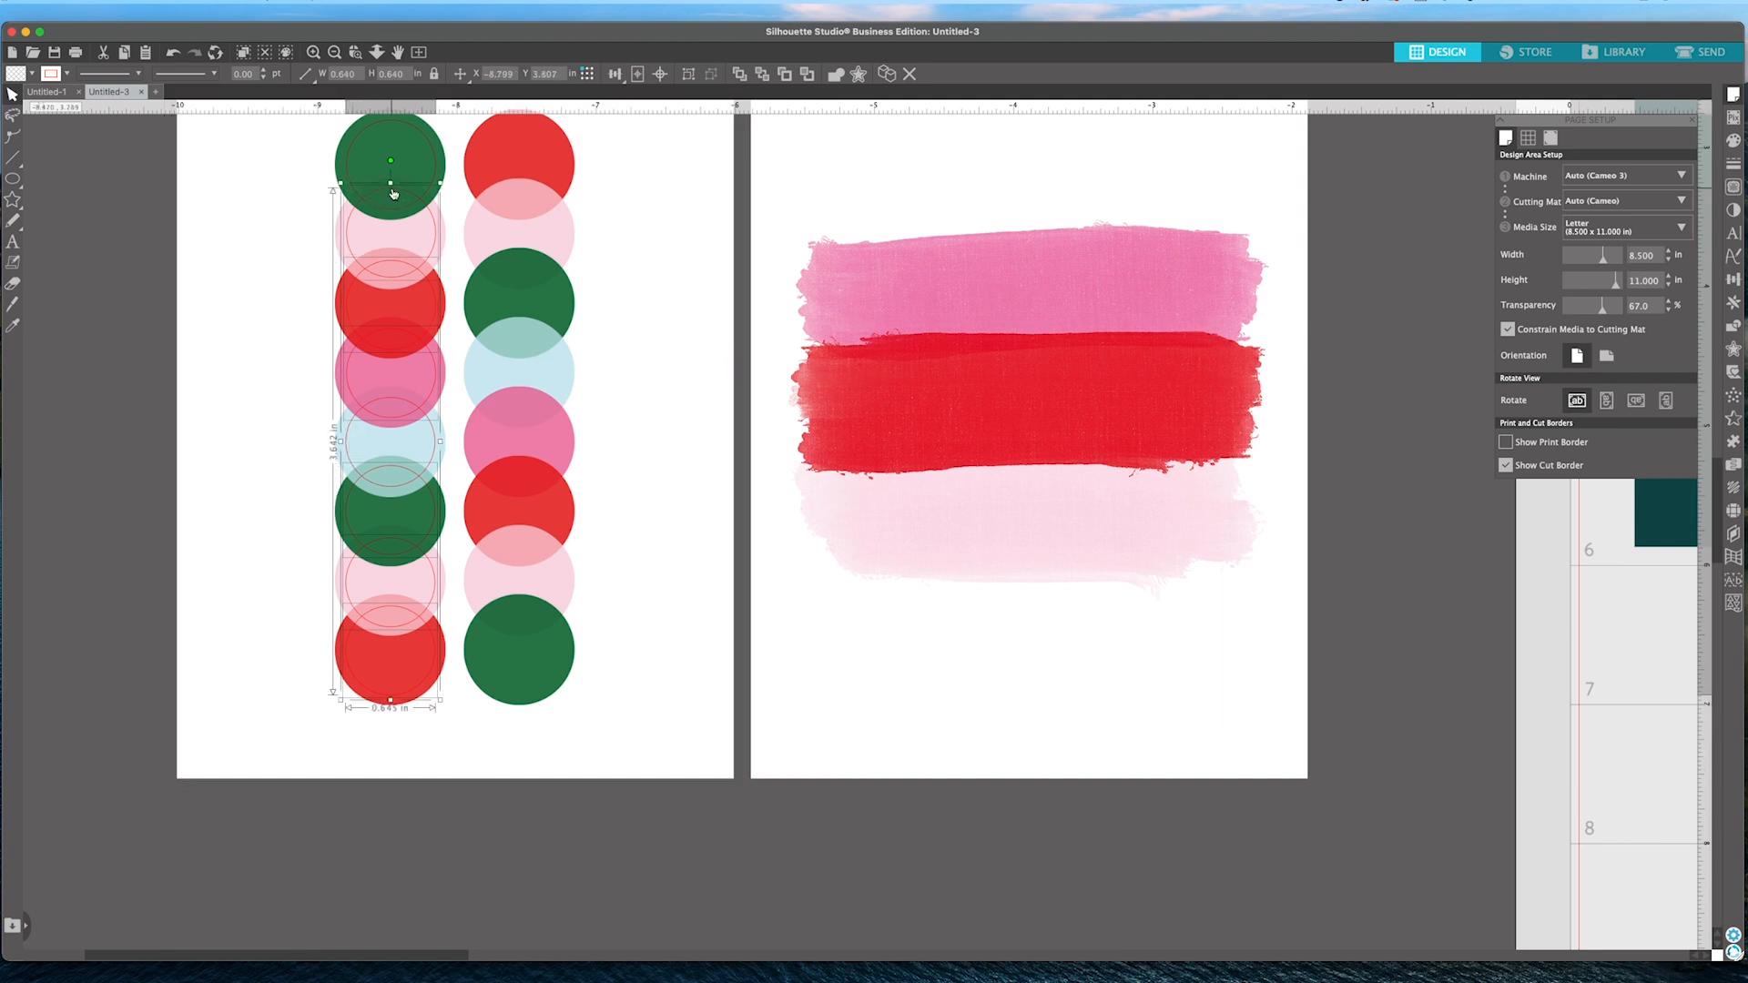
{"action": "left_click", "coordinate": [393, 126]}
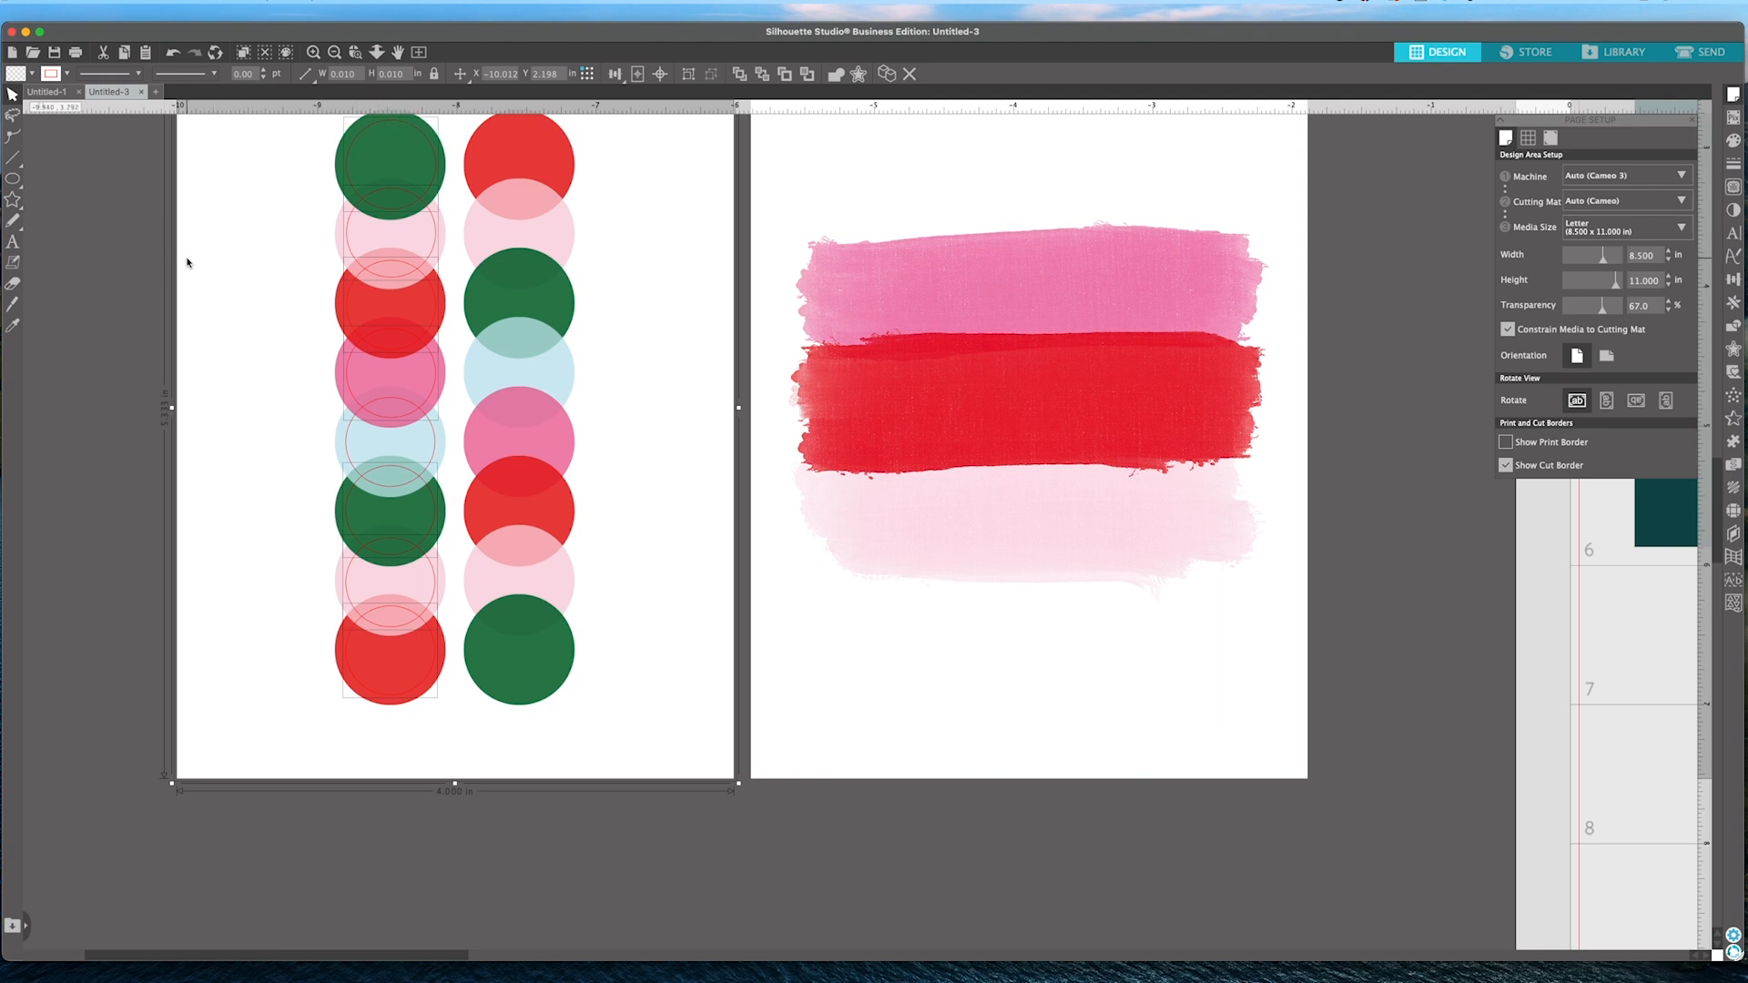
{"action": "left_click", "coordinate": [190, 315], "text": "shift"}
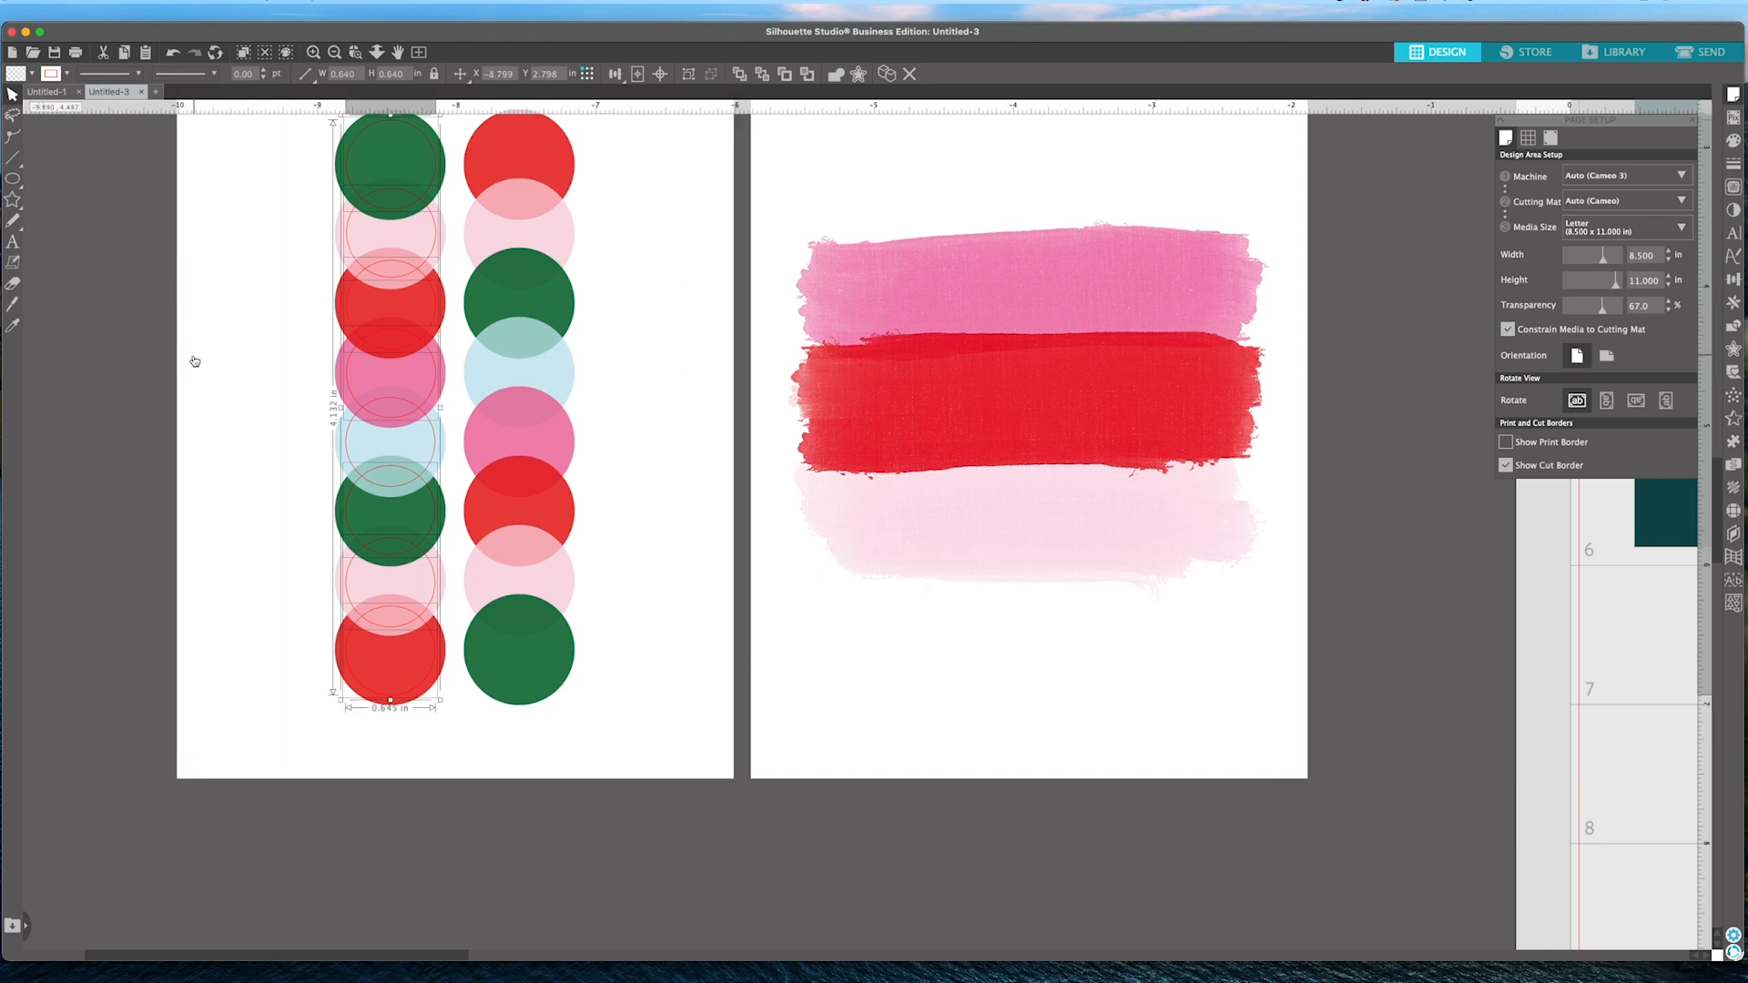
{"action": "left_click", "coordinate": [108, 188]}
{"action": "left_click_drag", "start_coordinate": [111, 139], "coordinate": [364, 786]}
{"action": "scroll", "coordinate": [398, 480], "scroll_direction": "right", "scroll_amount": 1}
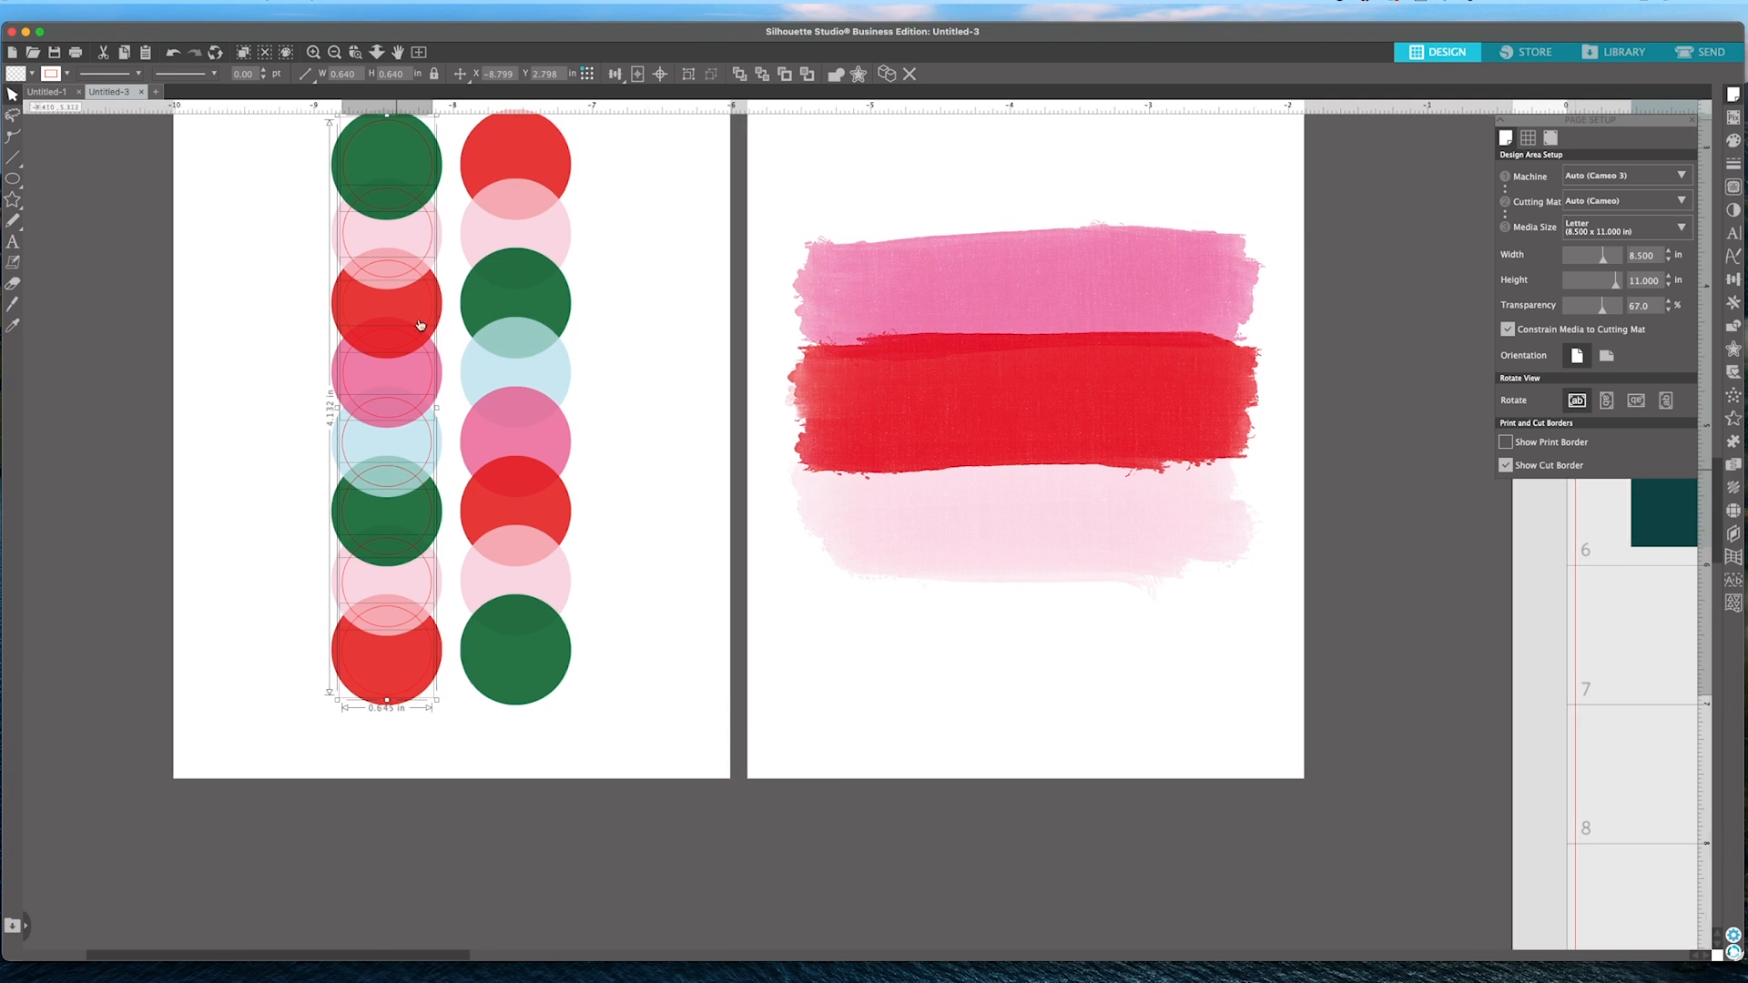
{"action": "scroll", "coordinate": [407, 310], "scroll_direction": "right", "scroll_amount": 1}
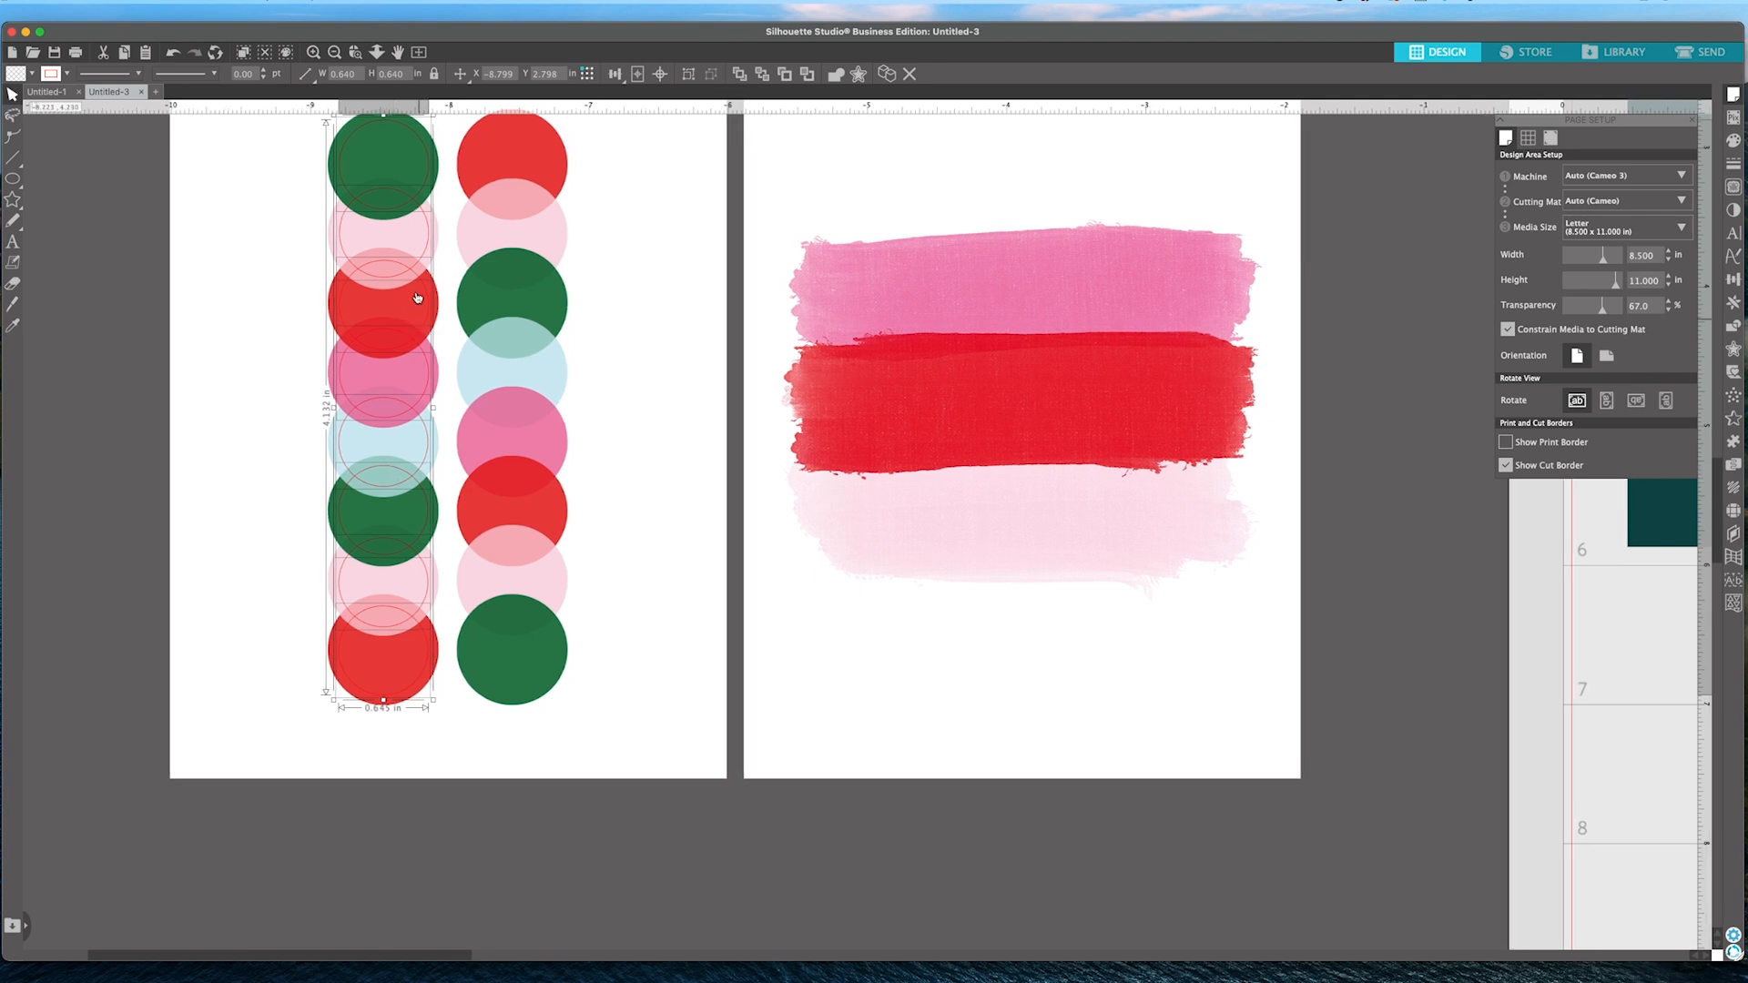
{"action": "left_click", "coordinate": [429, 297]}
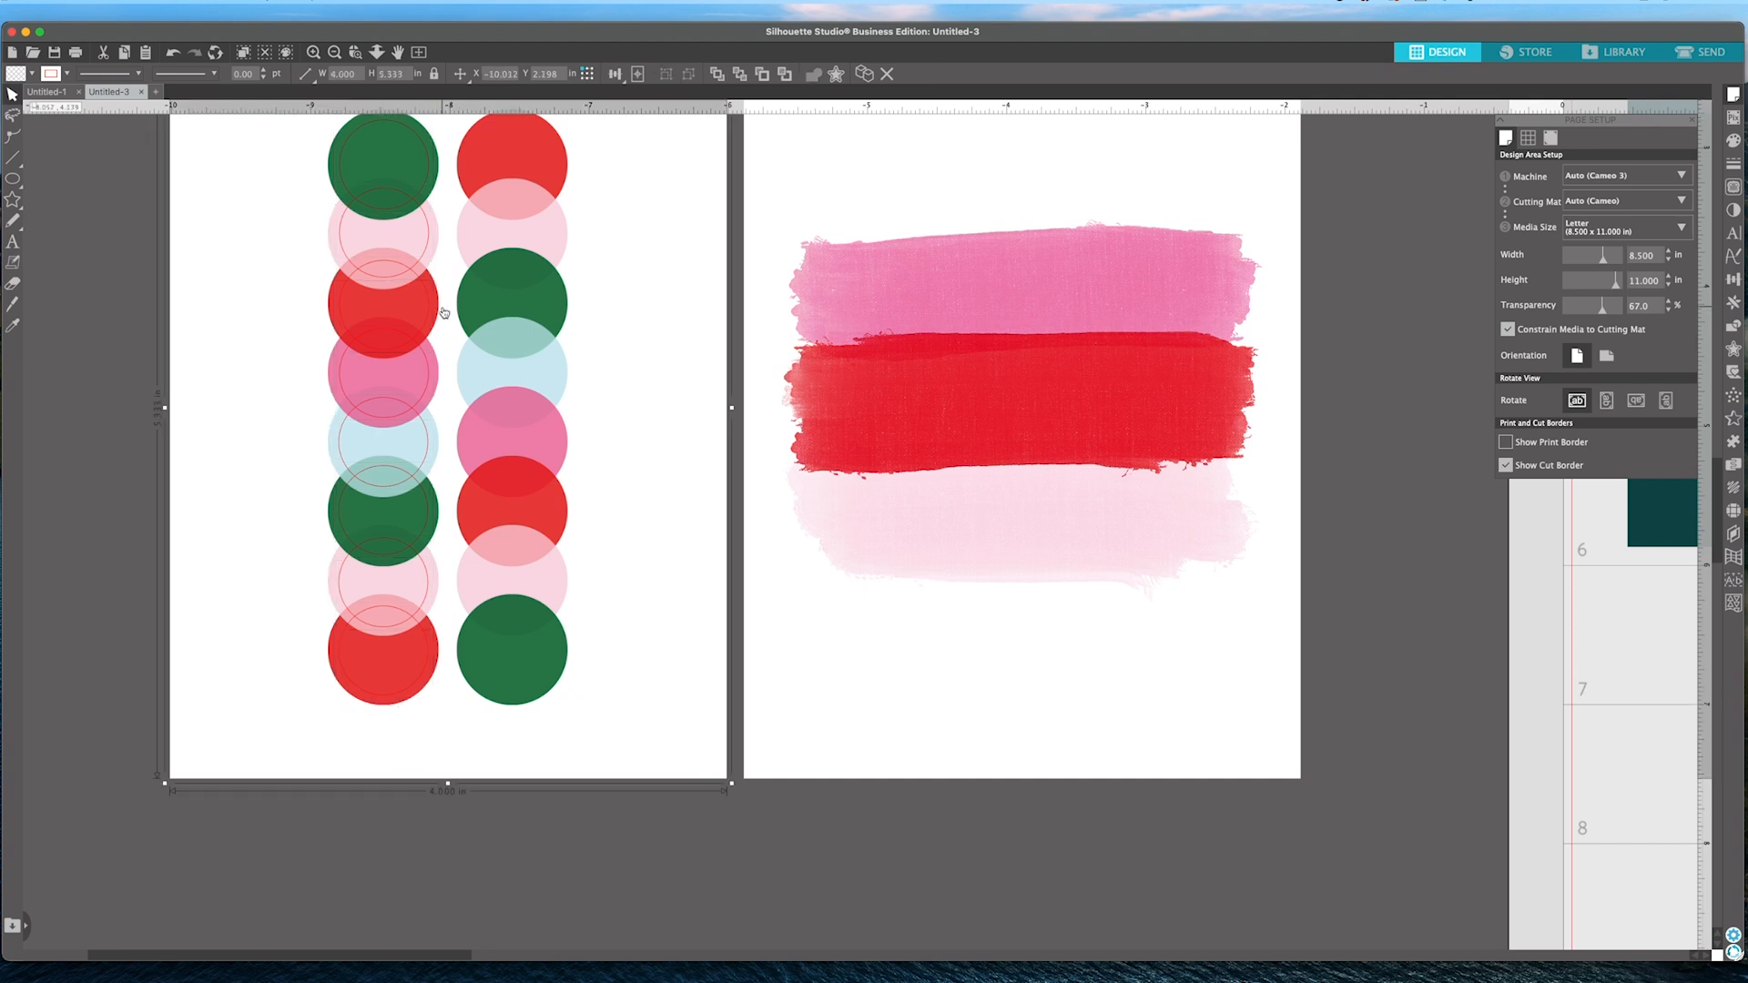
{"action": "scroll", "coordinate": [445, 314], "scroll_direction": "left", "scroll_amount": 1}
{"action": "left_click", "coordinate": [435, 305]}
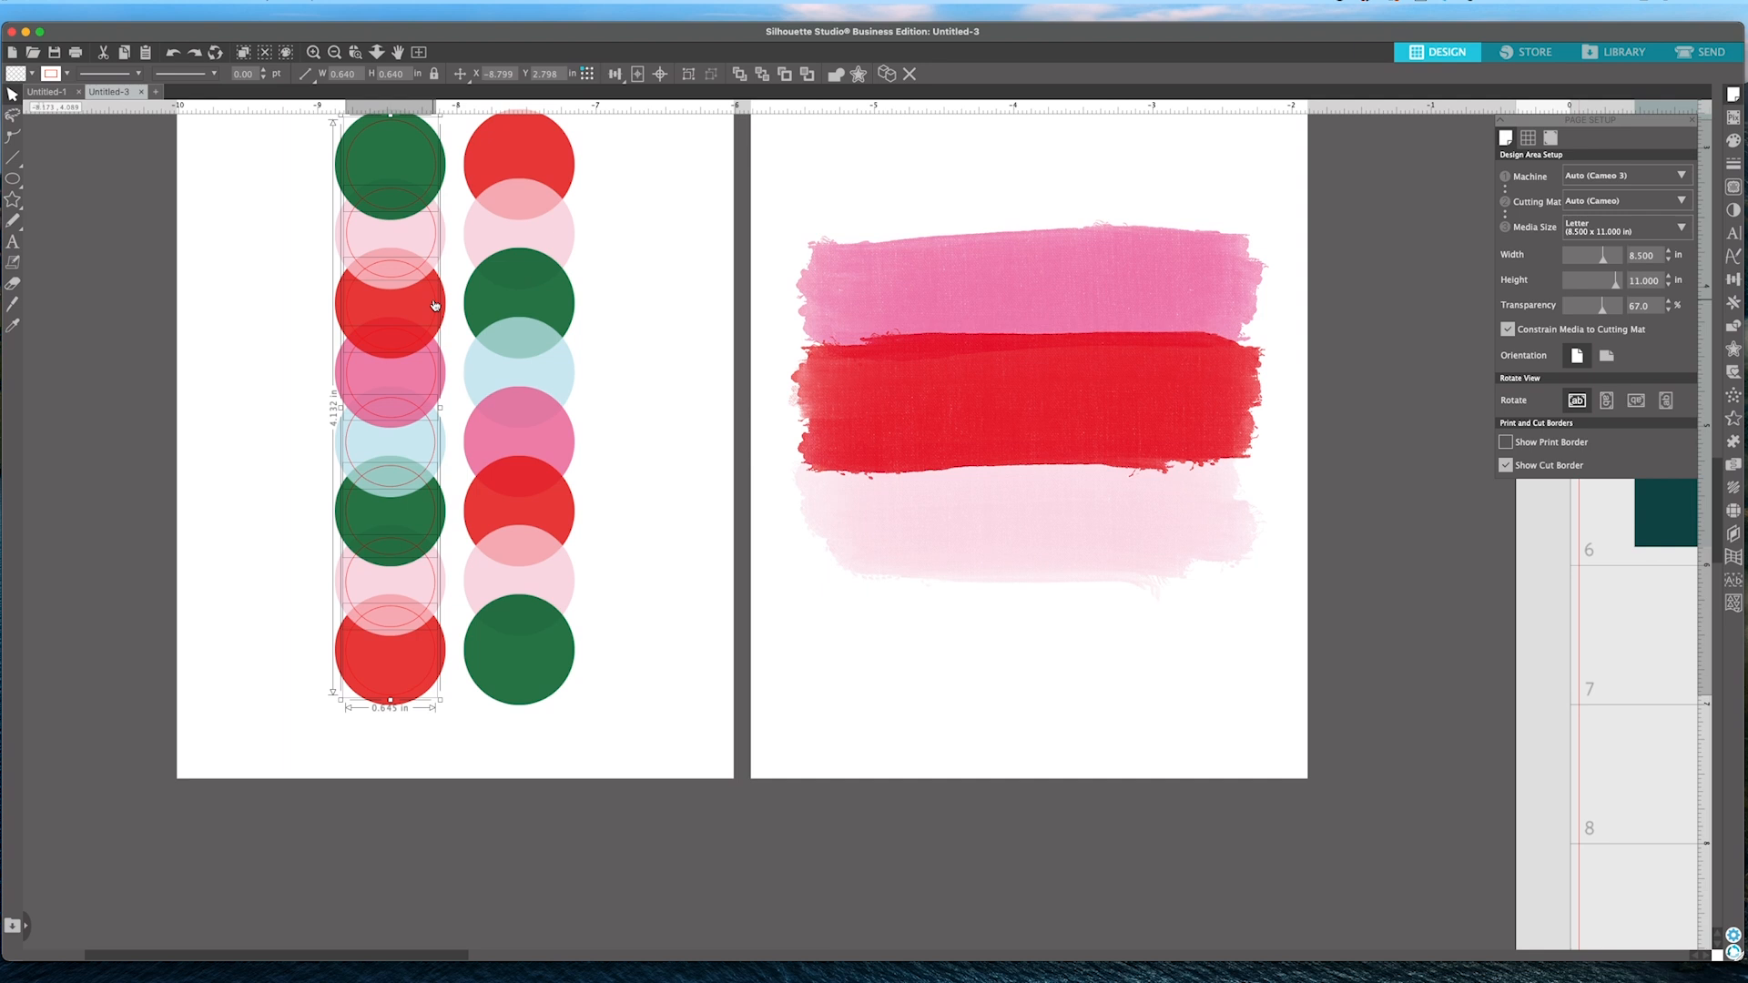
{"action": "left_click_drag", "start_coordinate": [437, 304], "coordinate": [513, 303]}
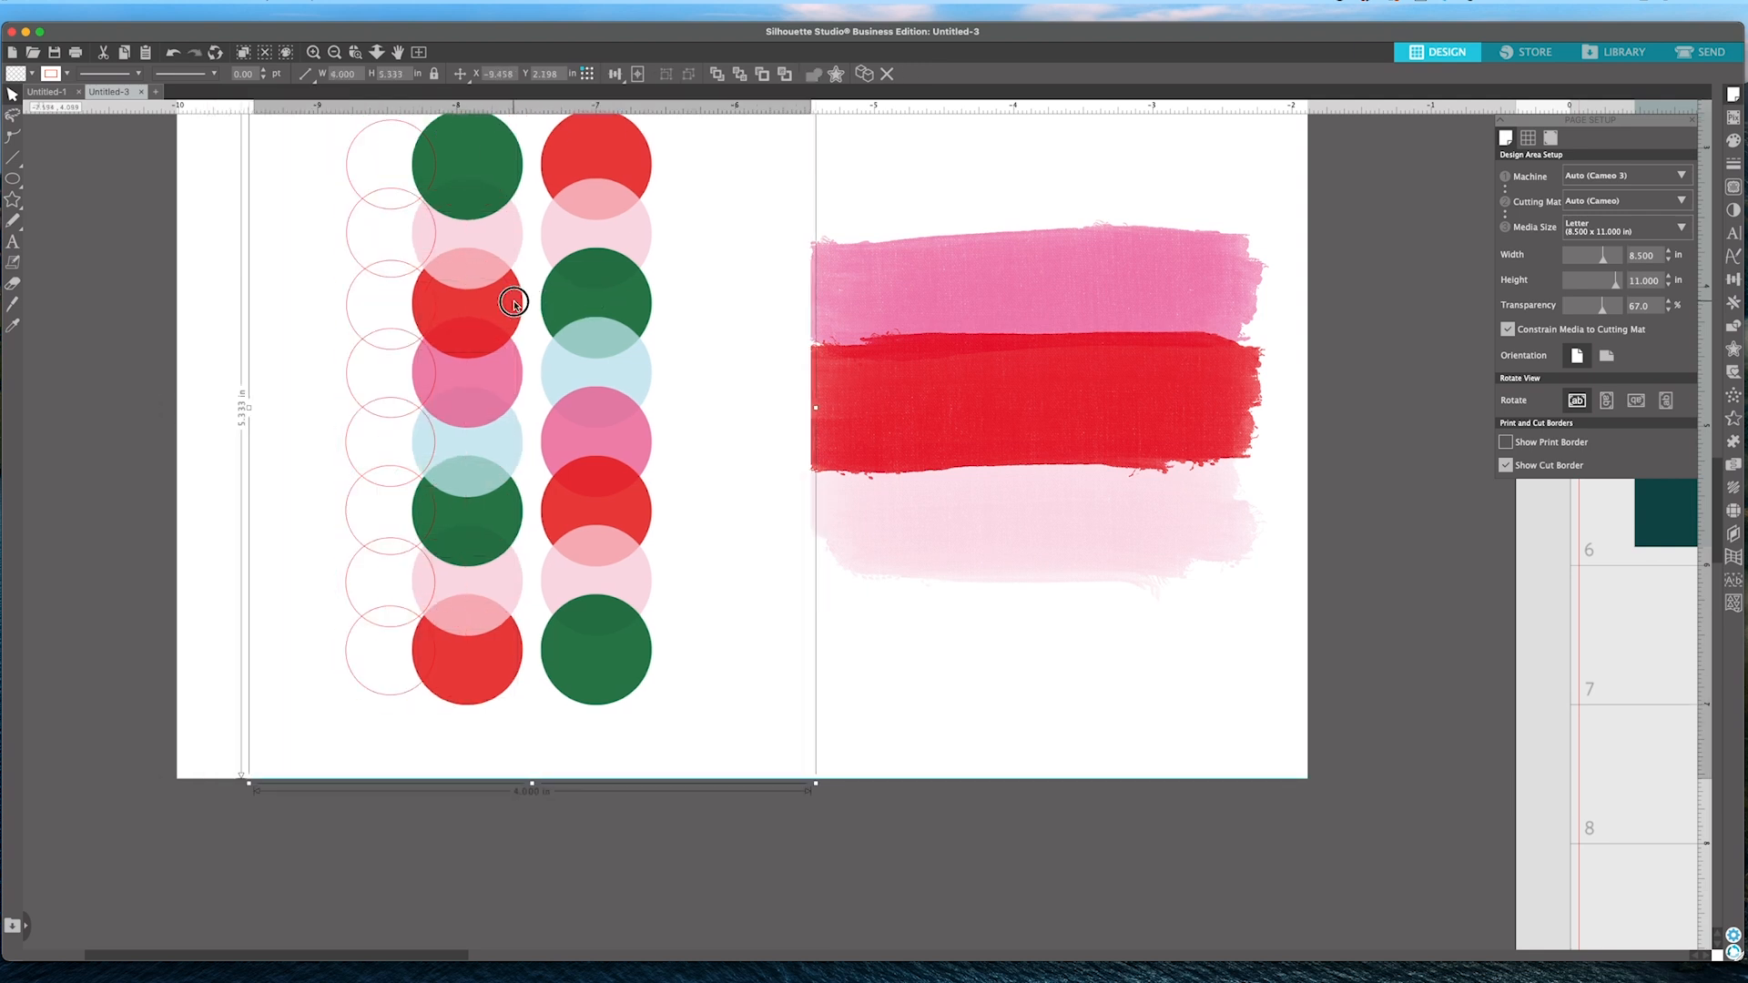
{"action": "key", "text": "super+z"}
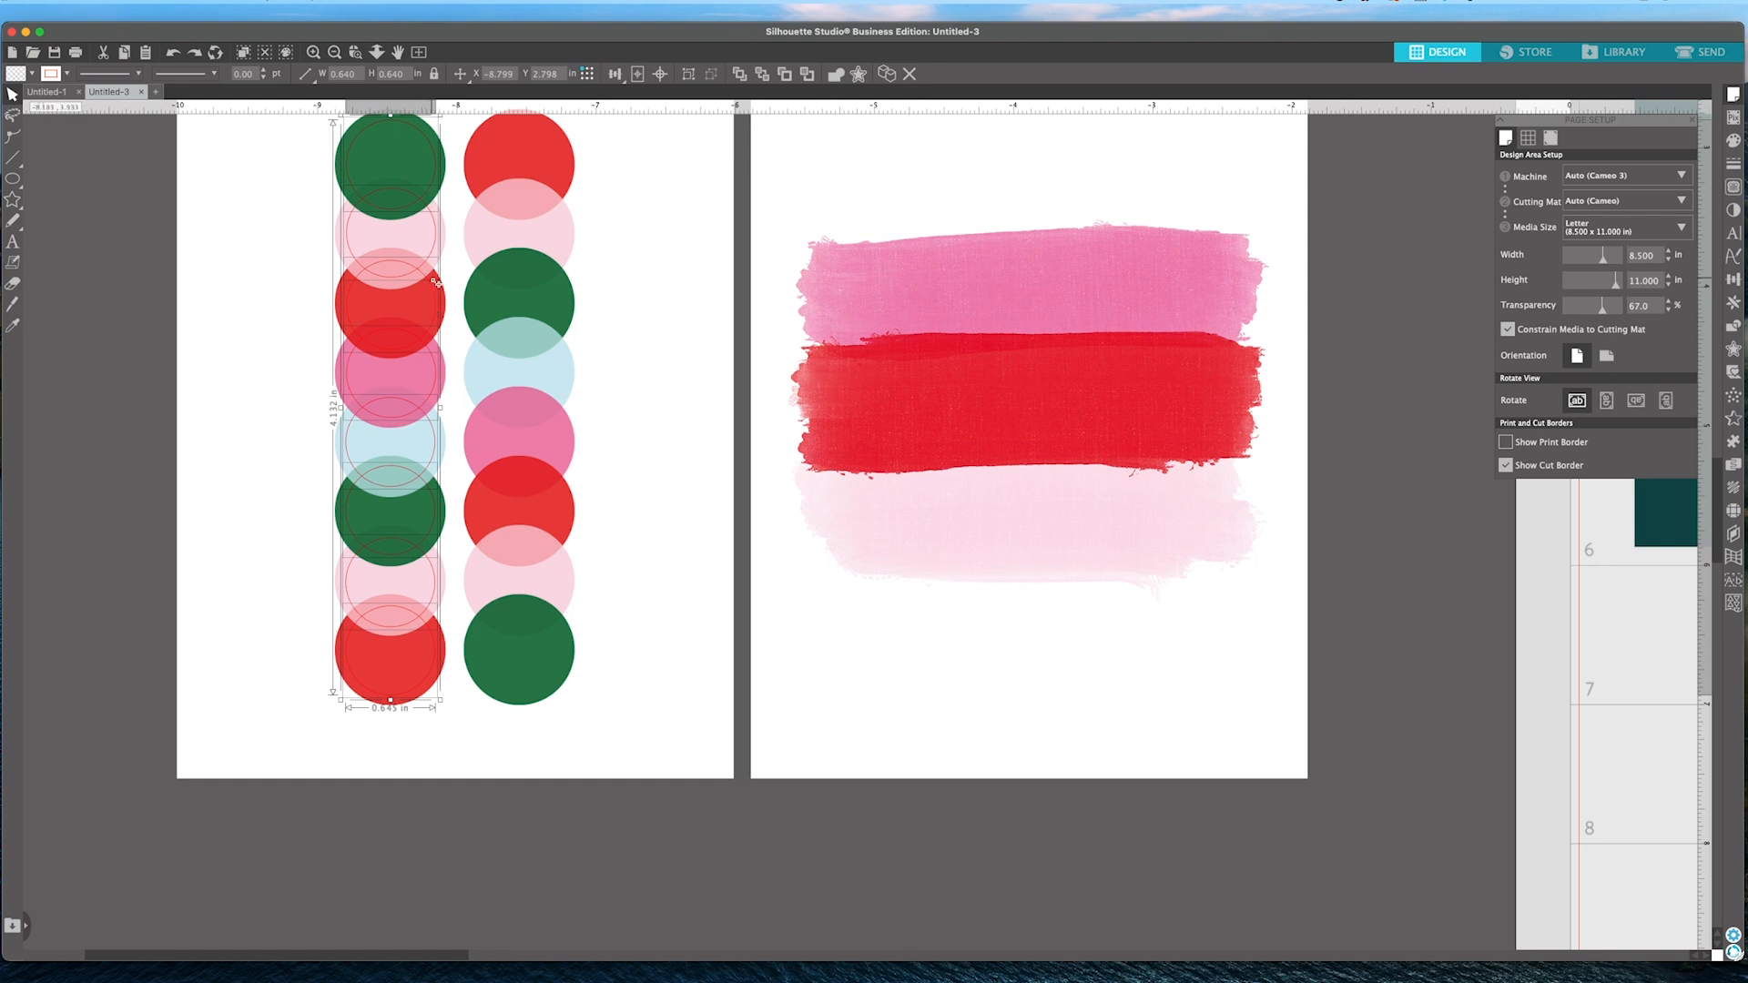
Duplicate the left column's circle outlines horizontally onto the right column of dots, at about X -7.869 in and Y 2.798 in.
{"action": "left_click_drag", "start_coordinate": [424, 273], "coordinate": [504, 275]}
{"action": "left_click_drag", "start_coordinate": [514, 276], "coordinate": [516, 276]}
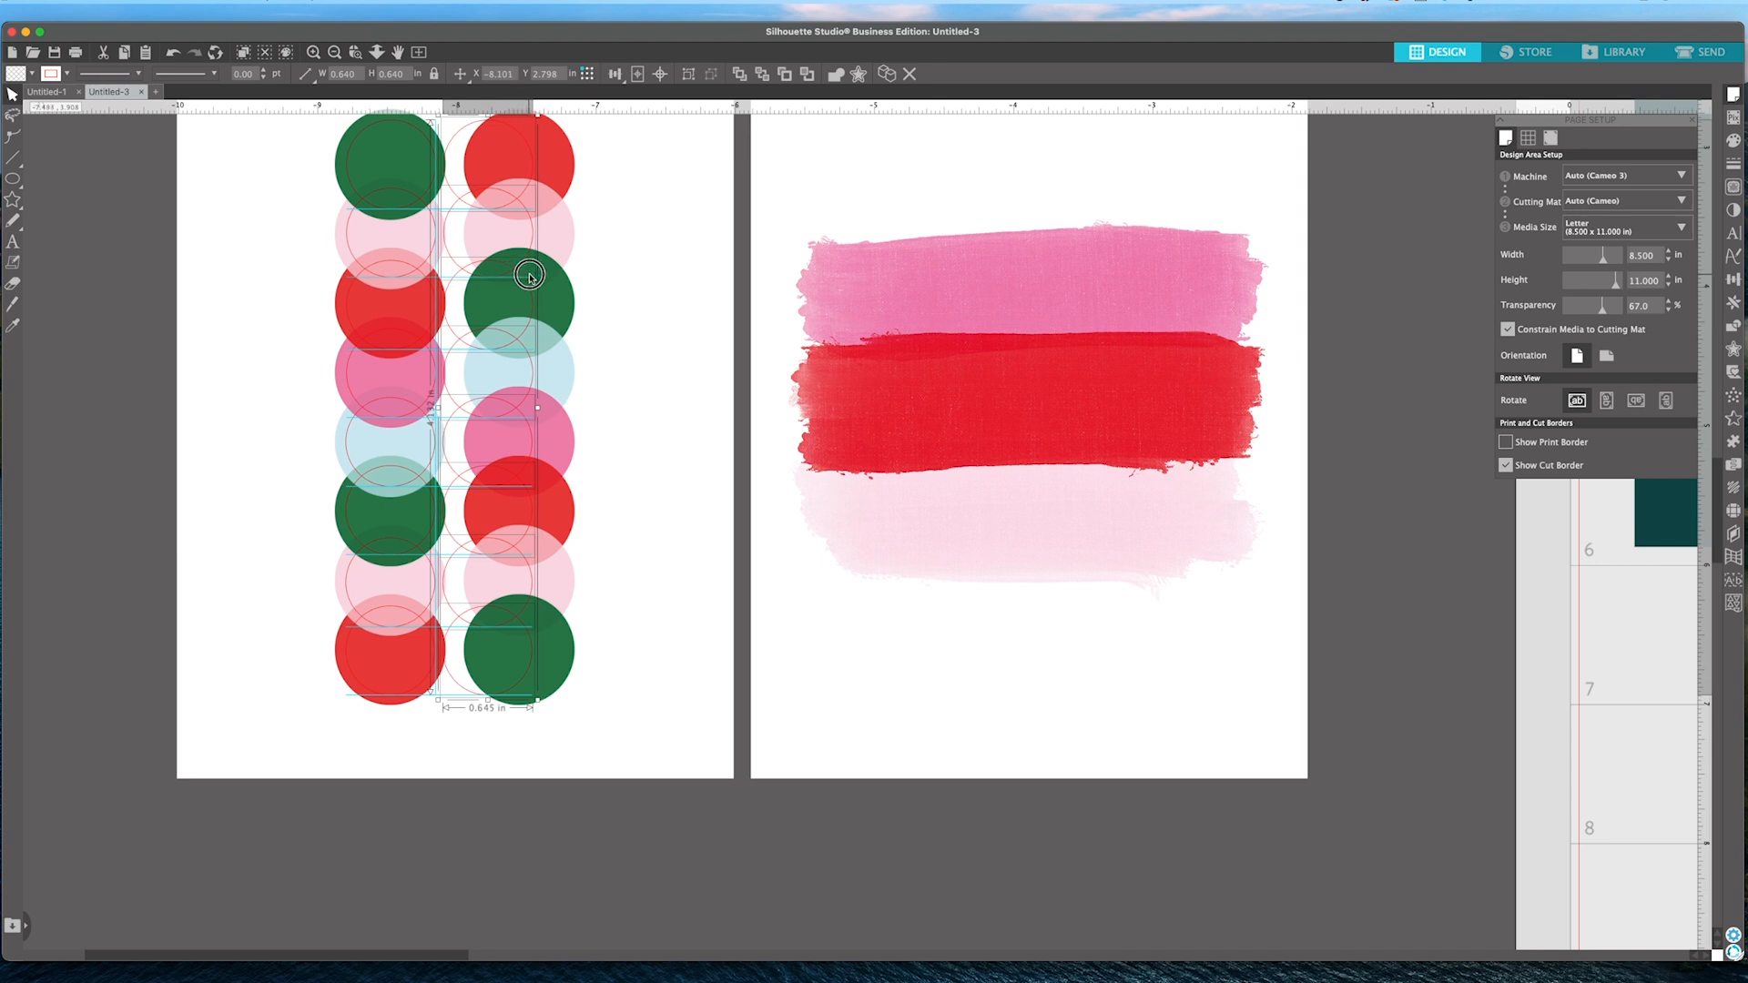
{"action": "left_click_drag", "start_coordinate": [543, 277], "coordinate": [576, 277]}
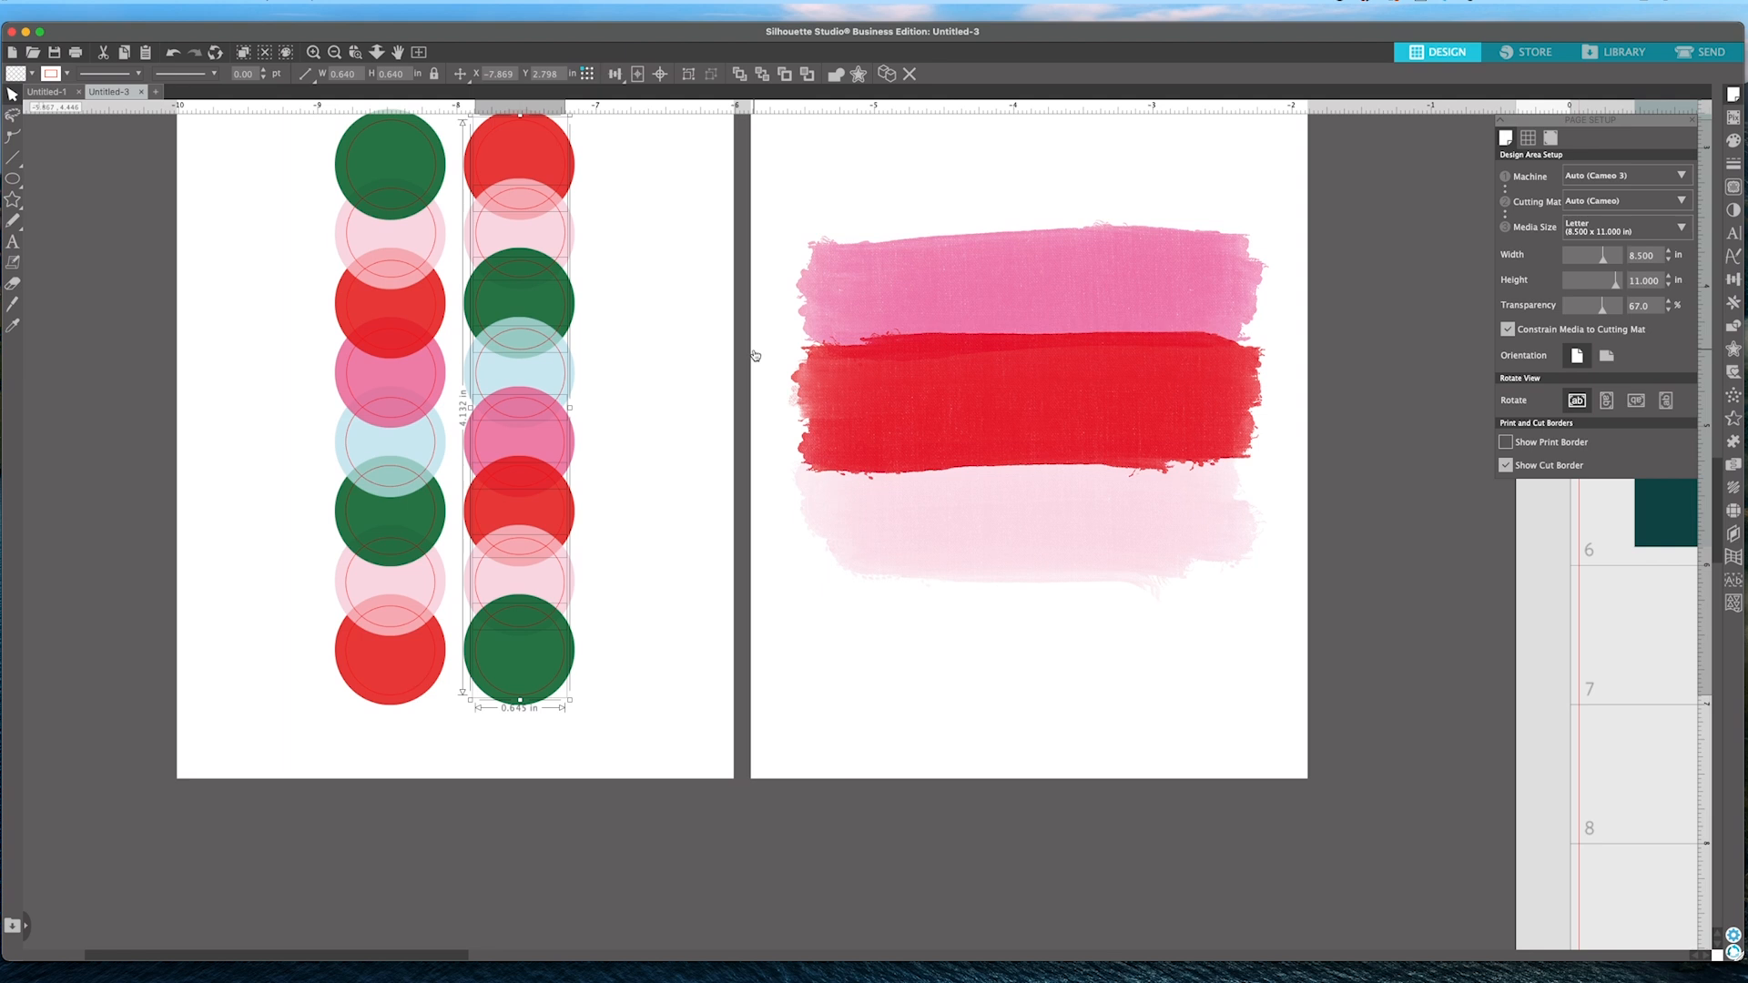
{"action": "key", "text": "Up"}
{"action": "scroll", "coordinate": [755, 355], "scroll_direction": "right", "scroll_amount": 3}
{"action": "left_click", "coordinate": [586, 380]}
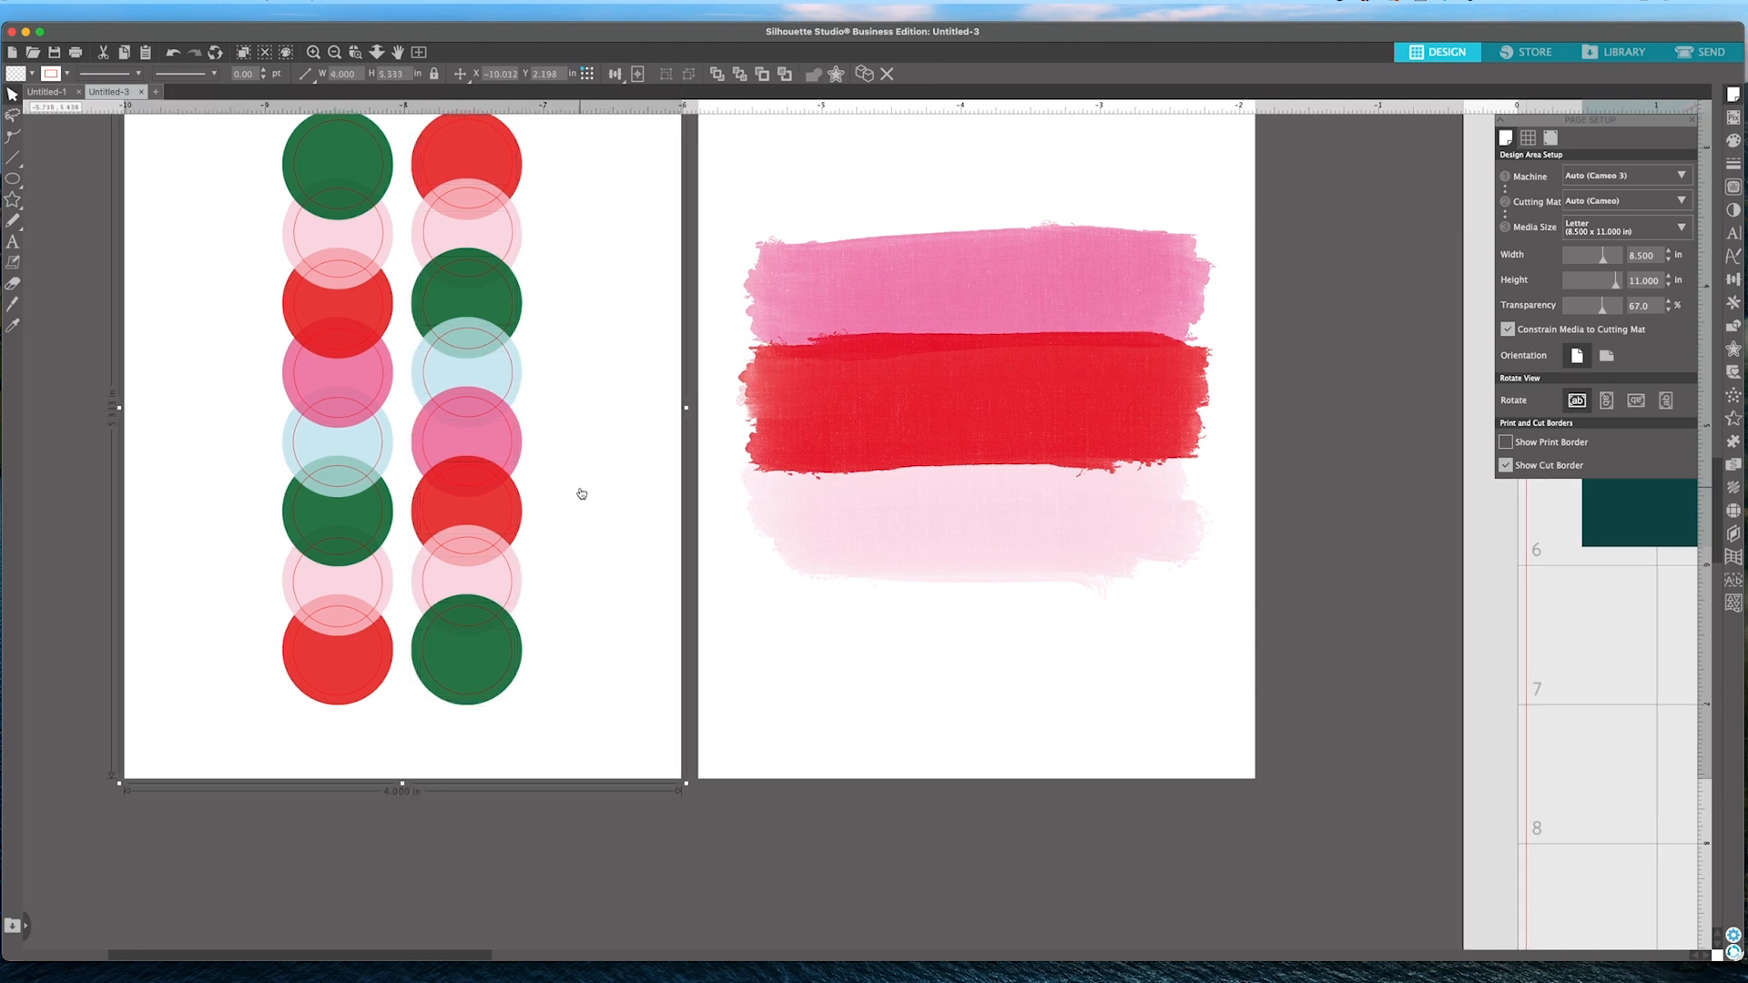
{"action": "scroll", "coordinate": [496, 410], "scroll_direction": "left", "scroll_amount": 2}
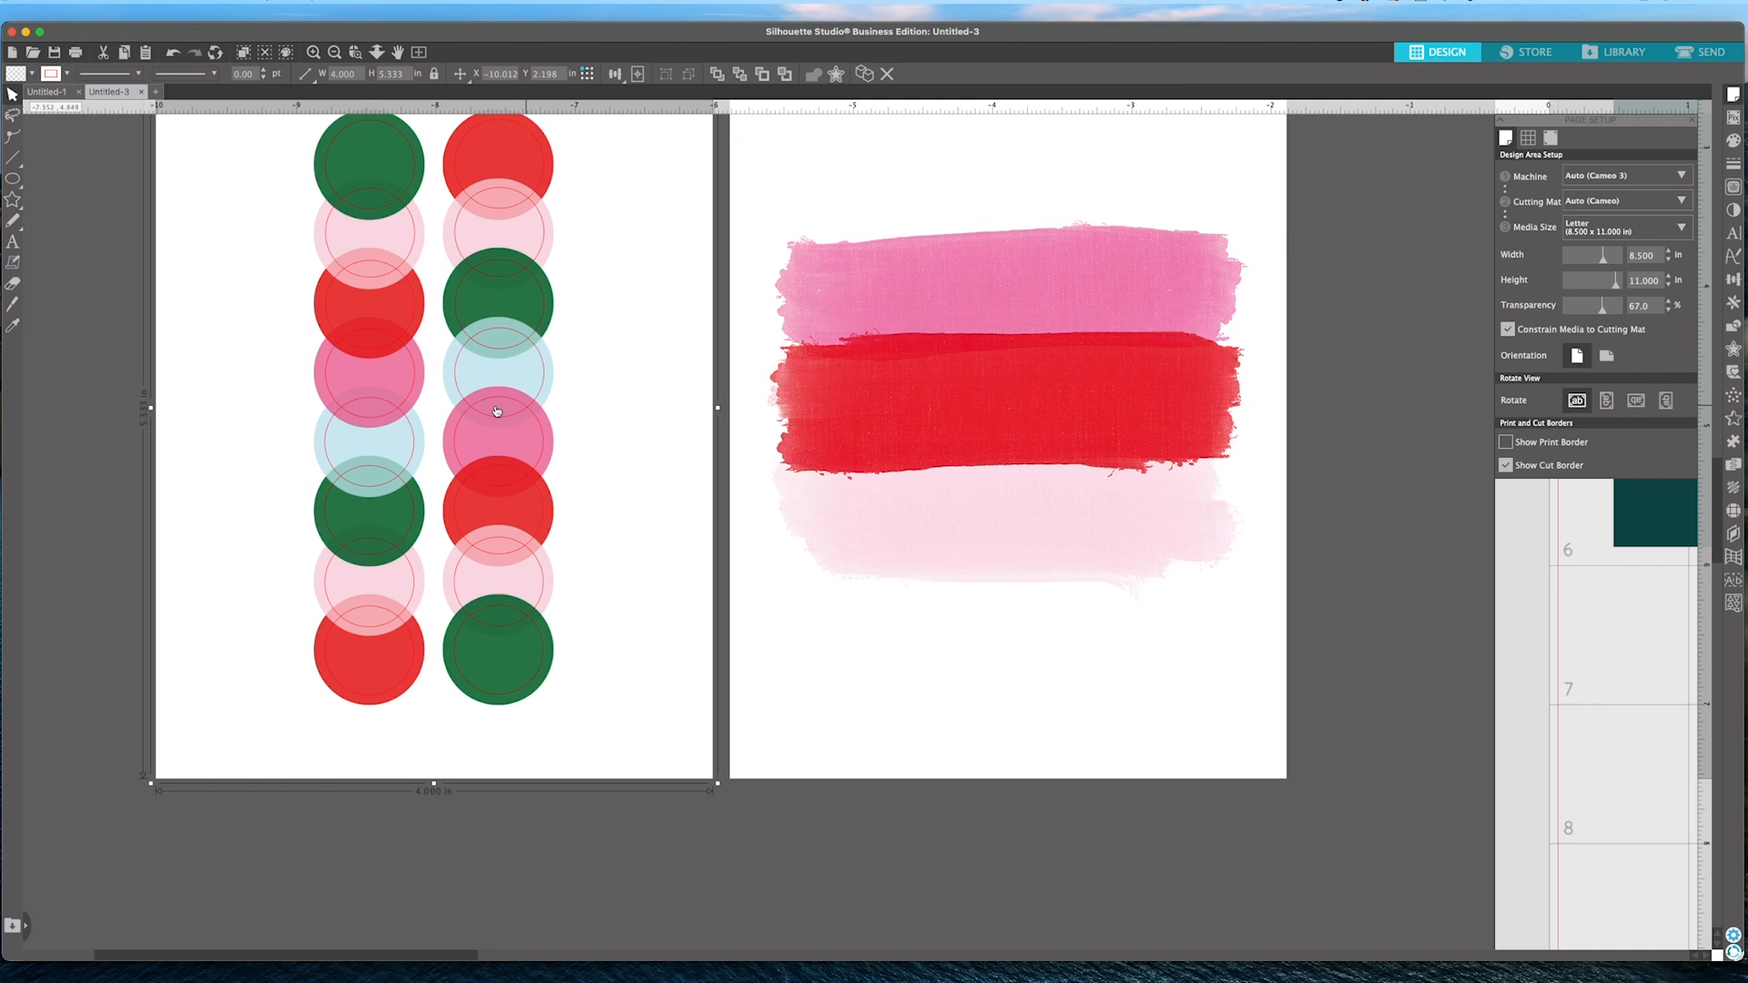
Group the dot card with its circle outlines and move it onto the mat at about X 0.621 in and Y 6.087 in.
{"action": "scroll", "coordinate": [497, 411], "scroll_direction": "right", "scroll_amount": 1}
{"action": "key", "text": "super+minus"}
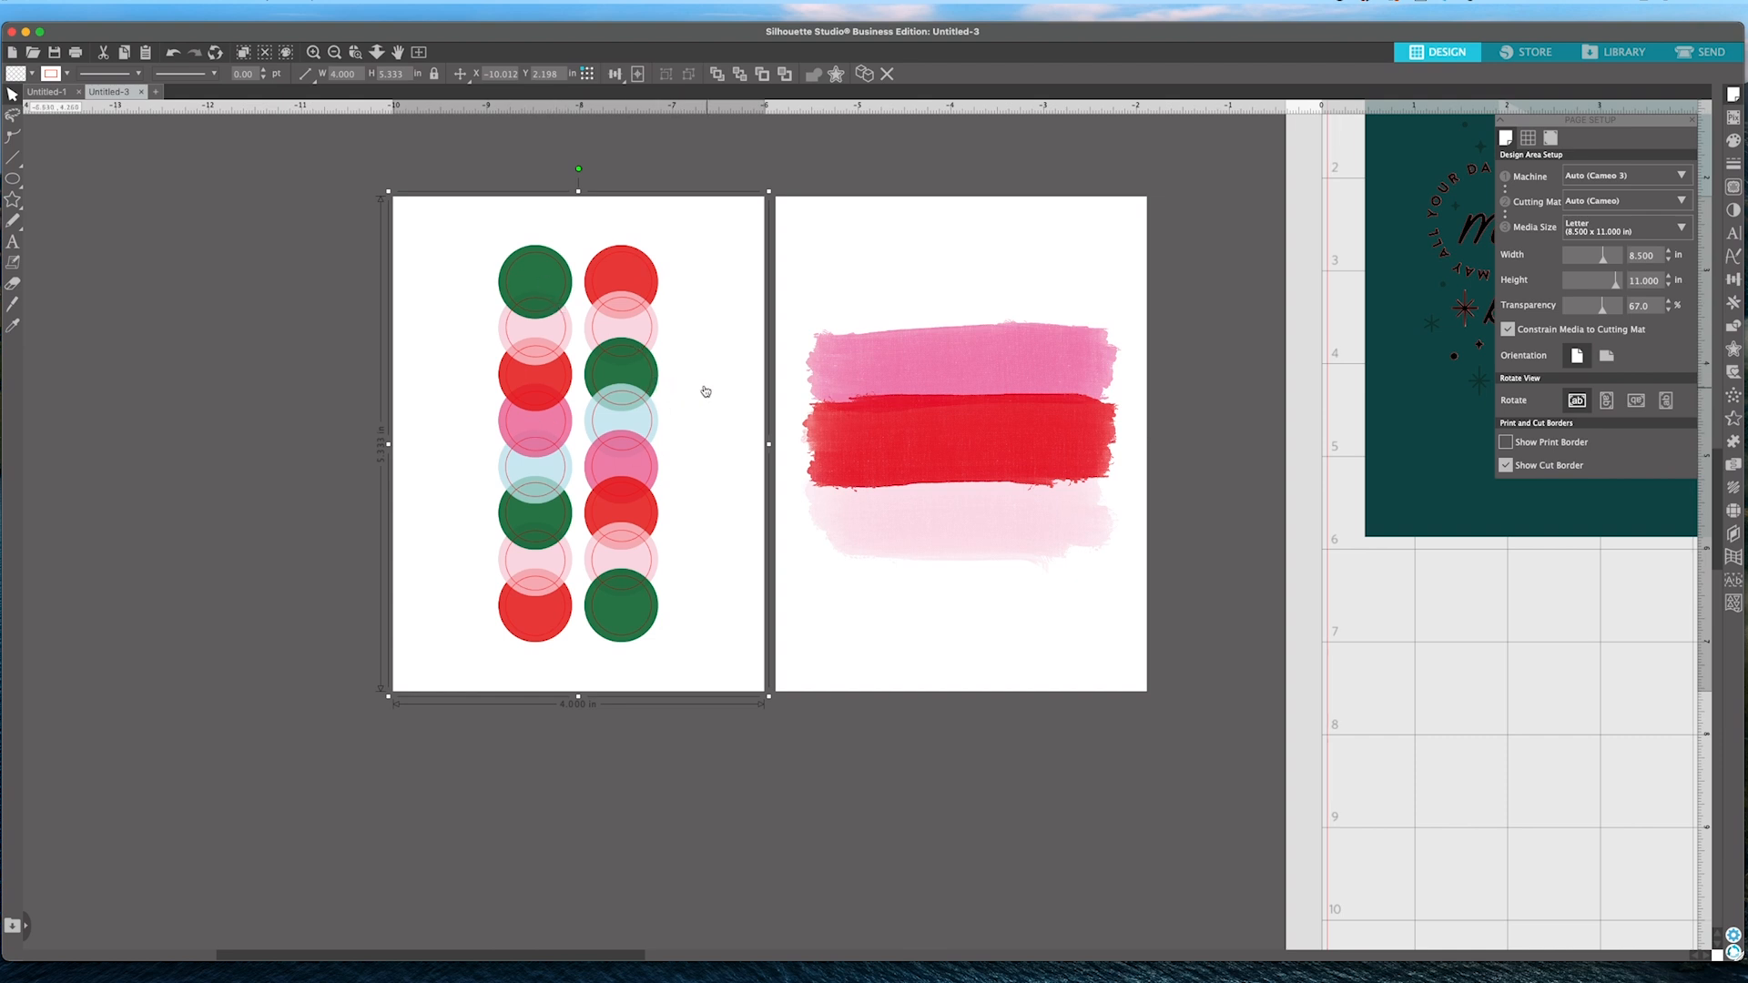
{"action": "left_click", "coordinate": [247, 200]}
{"action": "left_click_drag", "start_coordinate": [291, 163], "coordinate": [704, 728]}
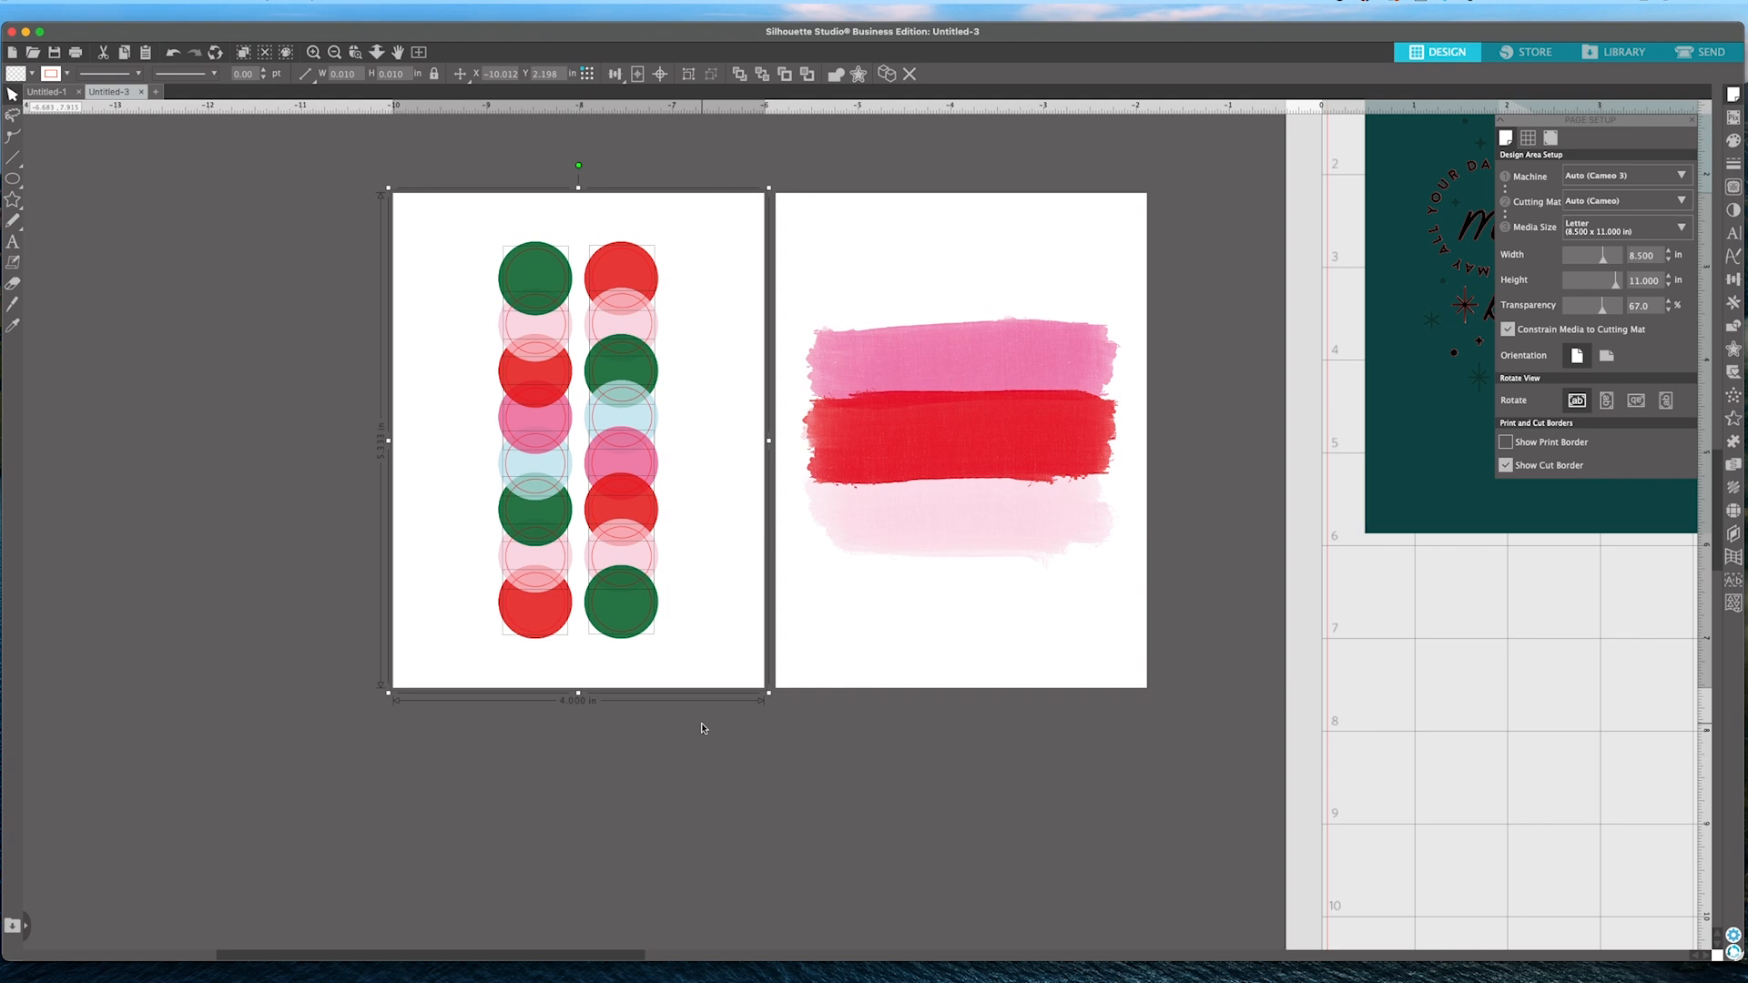
{"action": "key", "text": "super+g"}
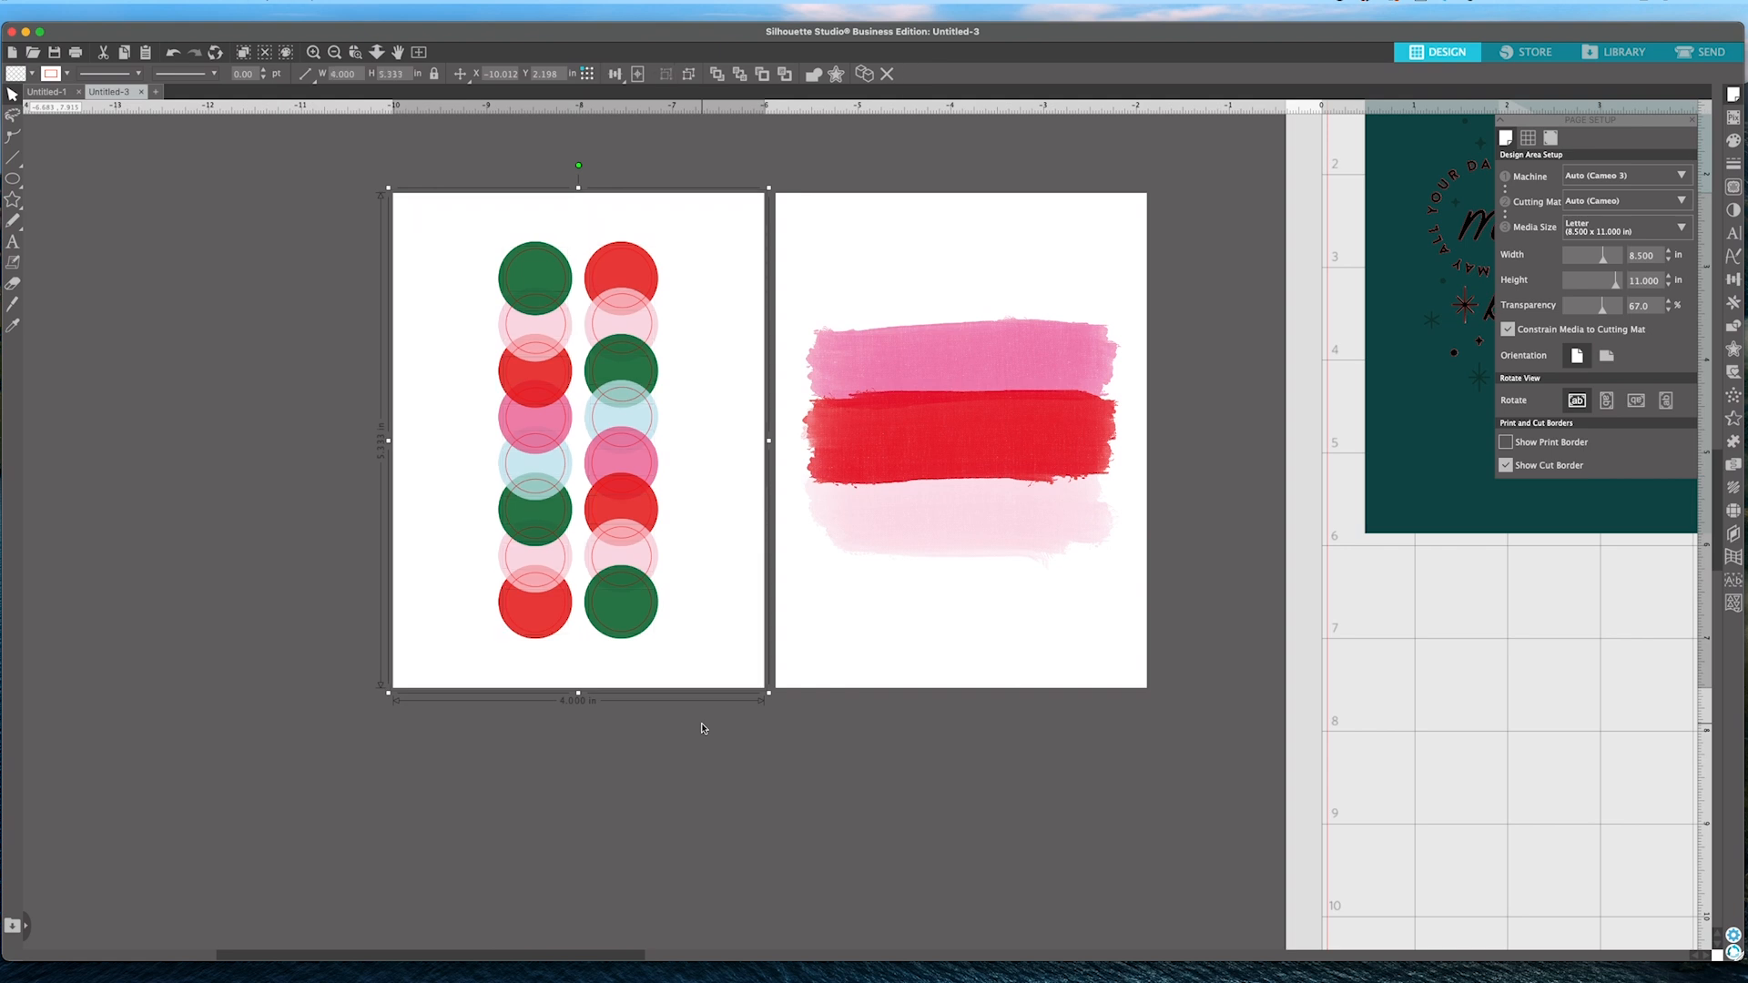
{"action": "left_click", "coordinate": [654, 468]}
{"action": "left_click_drag", "start_coordinate": [654, 468], "coordinate": [1632, 843]}
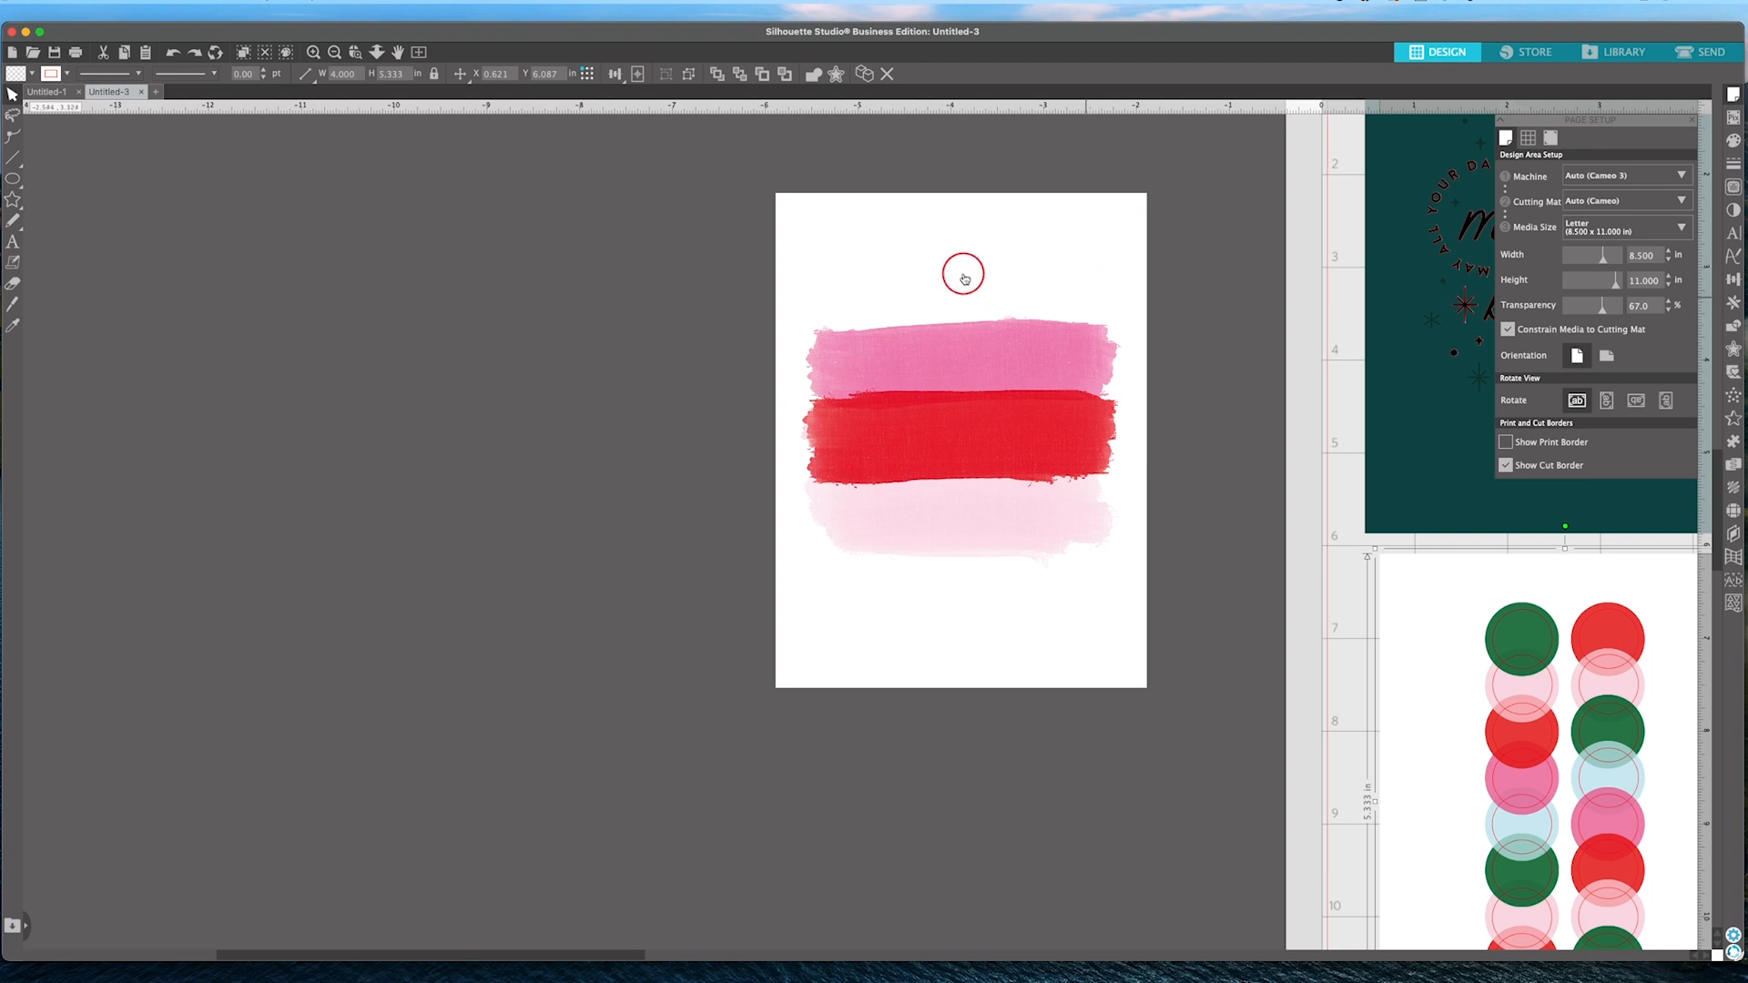
Move the brush-stroke card into the empty space beside the mat where the dot card was, and deselect it.
{"action": "left_click", "coordinate": [738, 283]}
{"action": "mouse_move", "coordinate": [1014, 283]}
{"action": "left_mouse_down"}
{"action": "mouse_move", "coordinate": [890, 305]}
{"action": "mouse_move", "coordinate": [663, 277]}
{"action": "left_mouse_up"}
{"action": "left_click", "coordinate": [856, 311]}
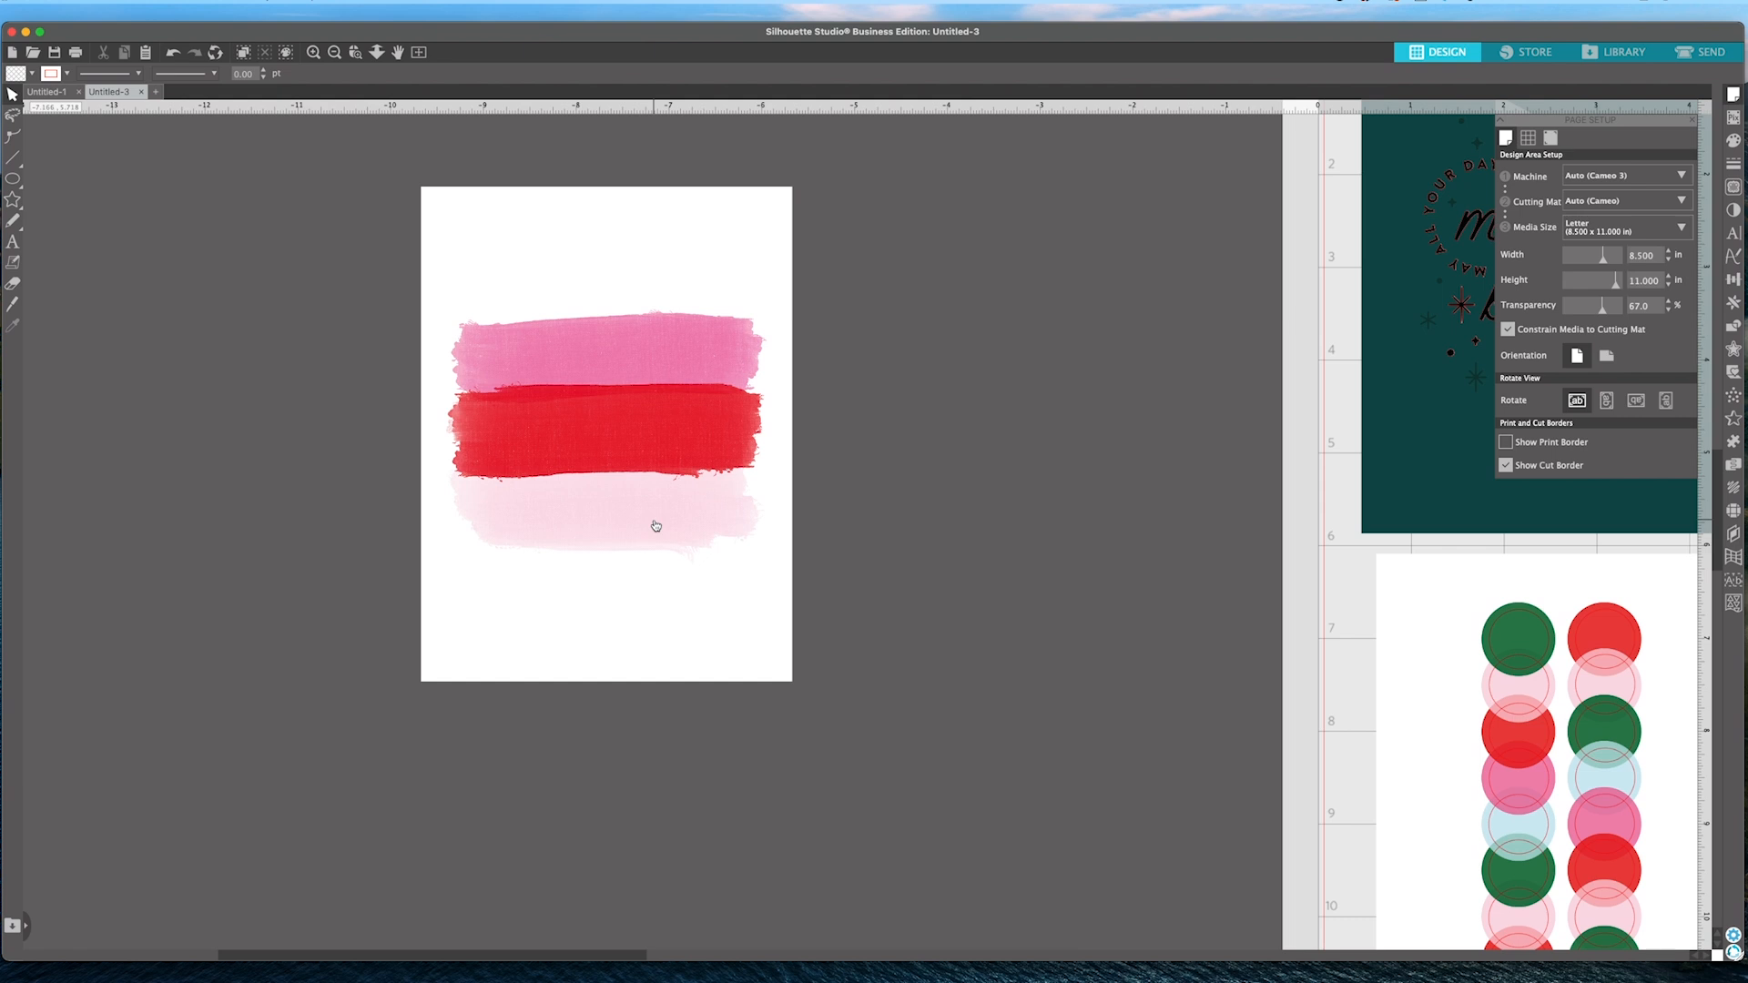
Add the text "joy" over the brush strokes on the card.
{"action": "left_click", "coordinate": [14, 180]}
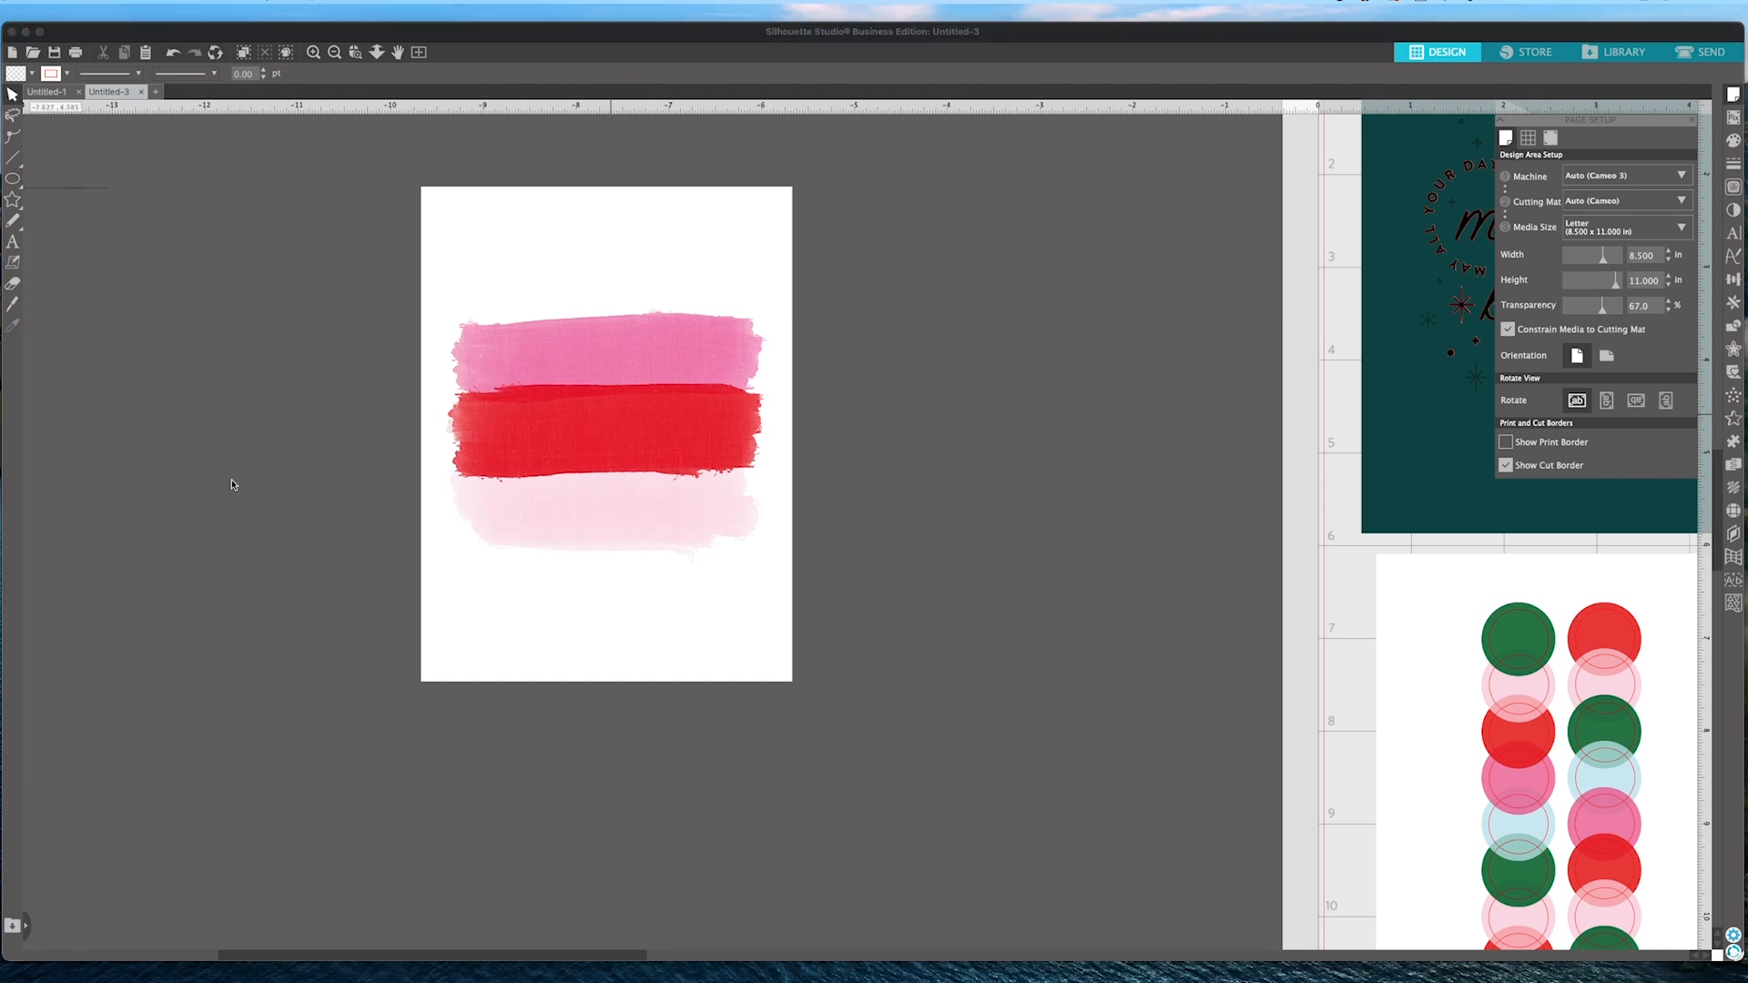
{"action": "scroll", "coordinate": [18, 252], "scroll_direction": "left", "scroll_amount": 1}
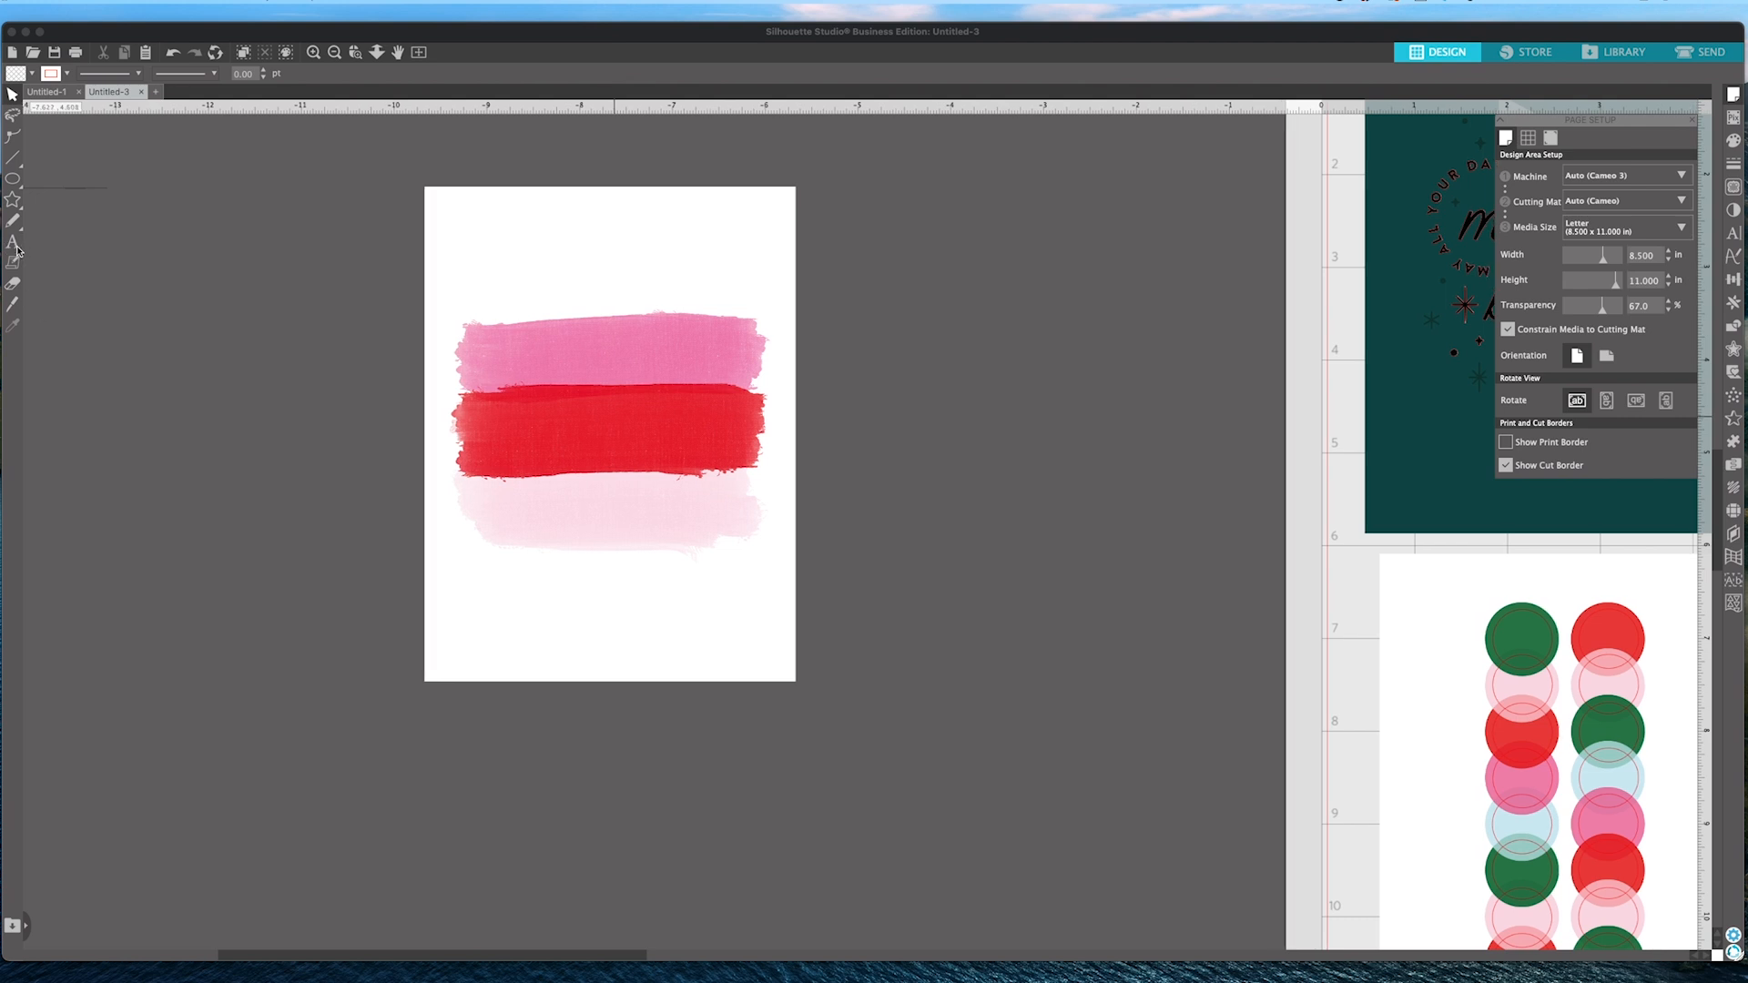
{"action": "scroll", "coordinate": [16, 251], "scroll_direction": "left", "scroll_amount": 2}
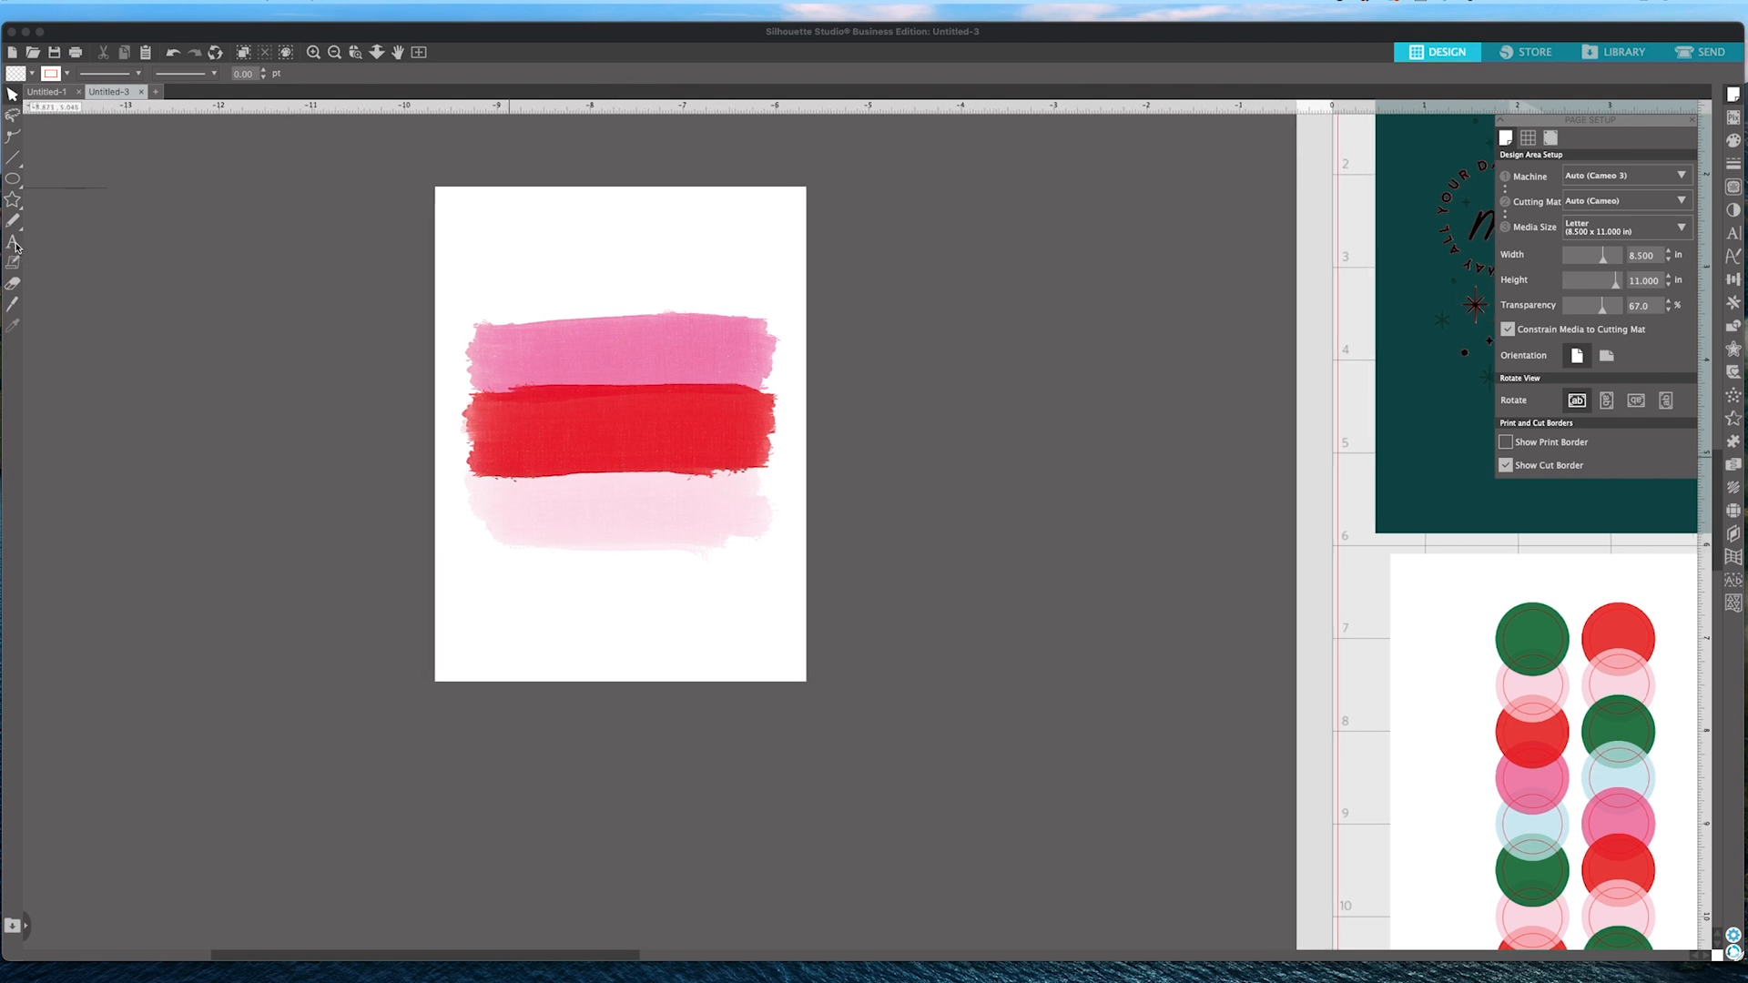
{"action": "left_click", "coordinate": [16, 251]}
{"action": "left_click", "coordinate": [590, 417]}
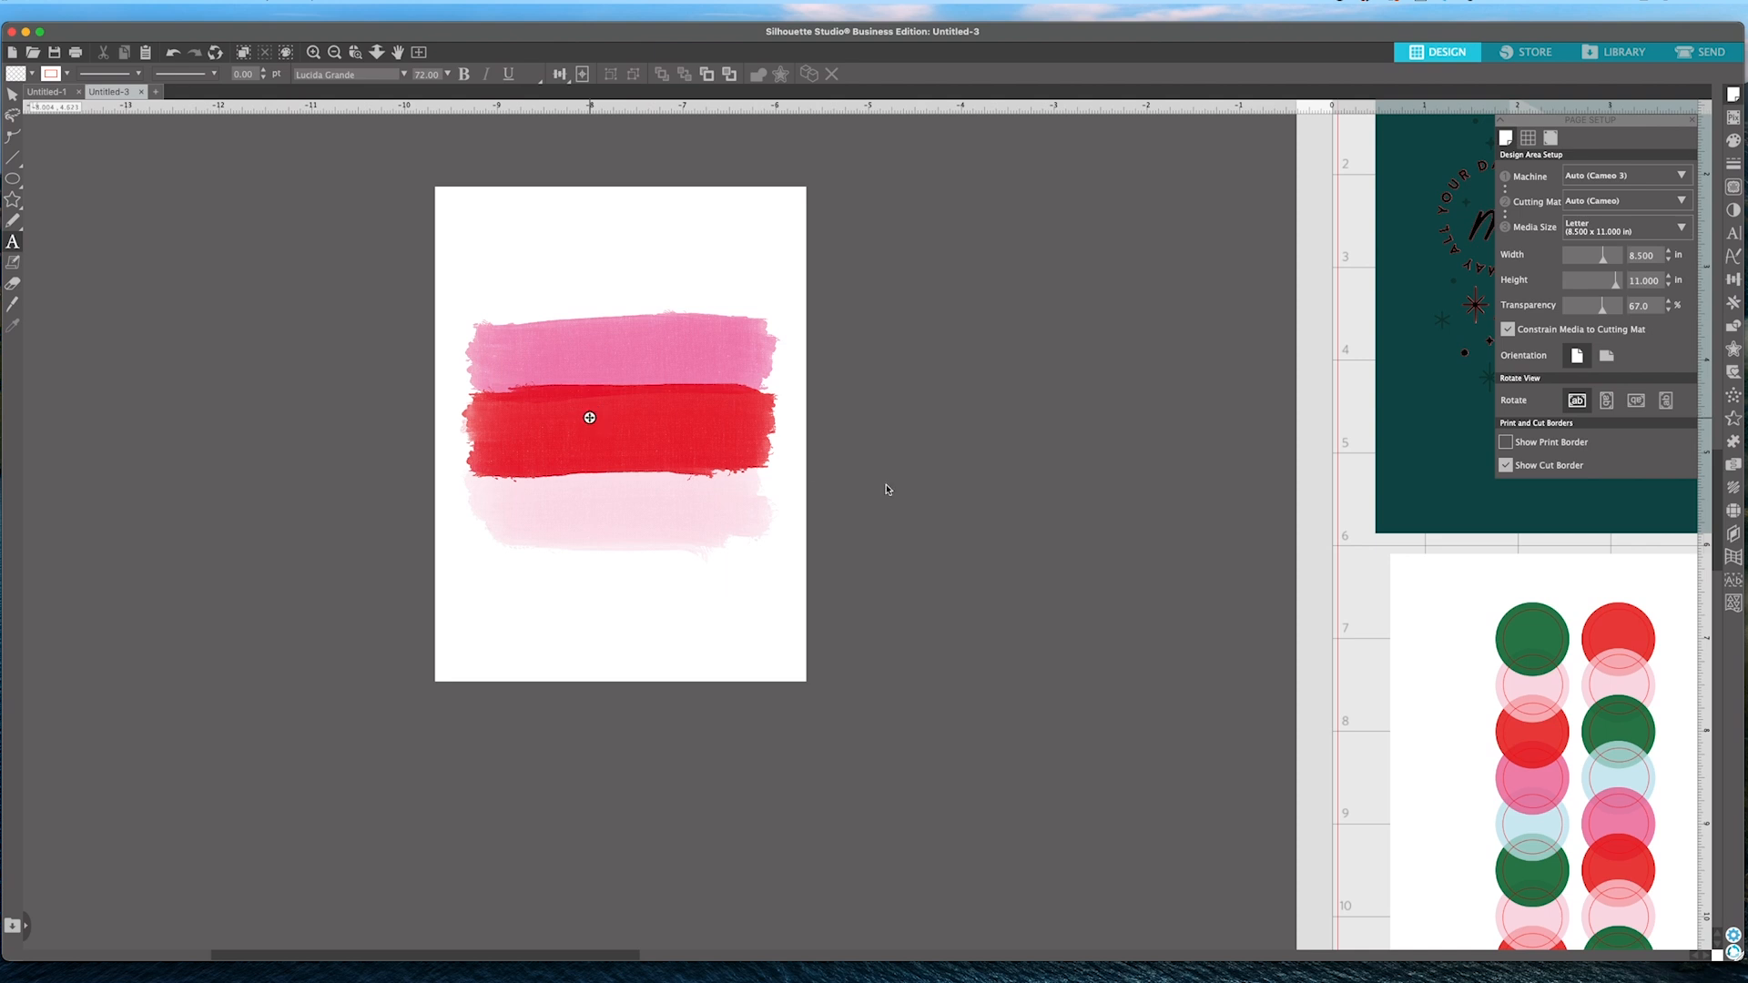
{"action": "type", "text": "joy"}
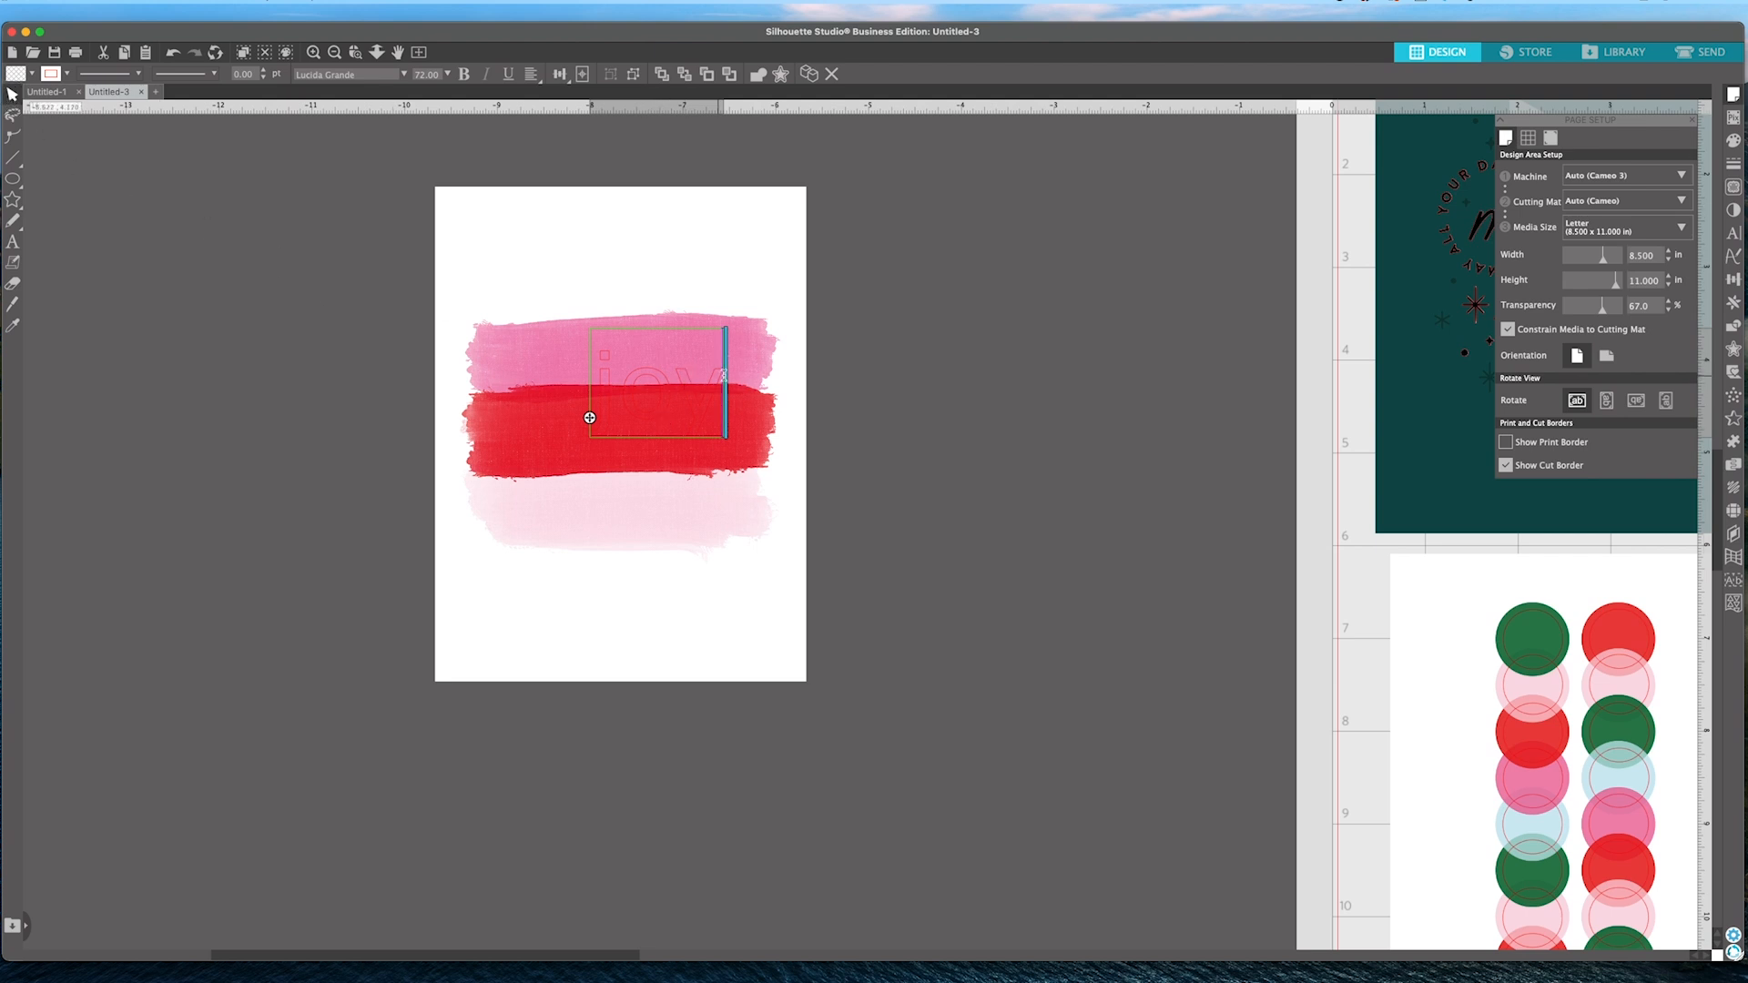
Set the line color of the "joy" text to black and move it to the middle of the red brush stroke.
{"action": "left_click_drag", "start_coordinate": [718, 377], "coordinate": [546, 375]}
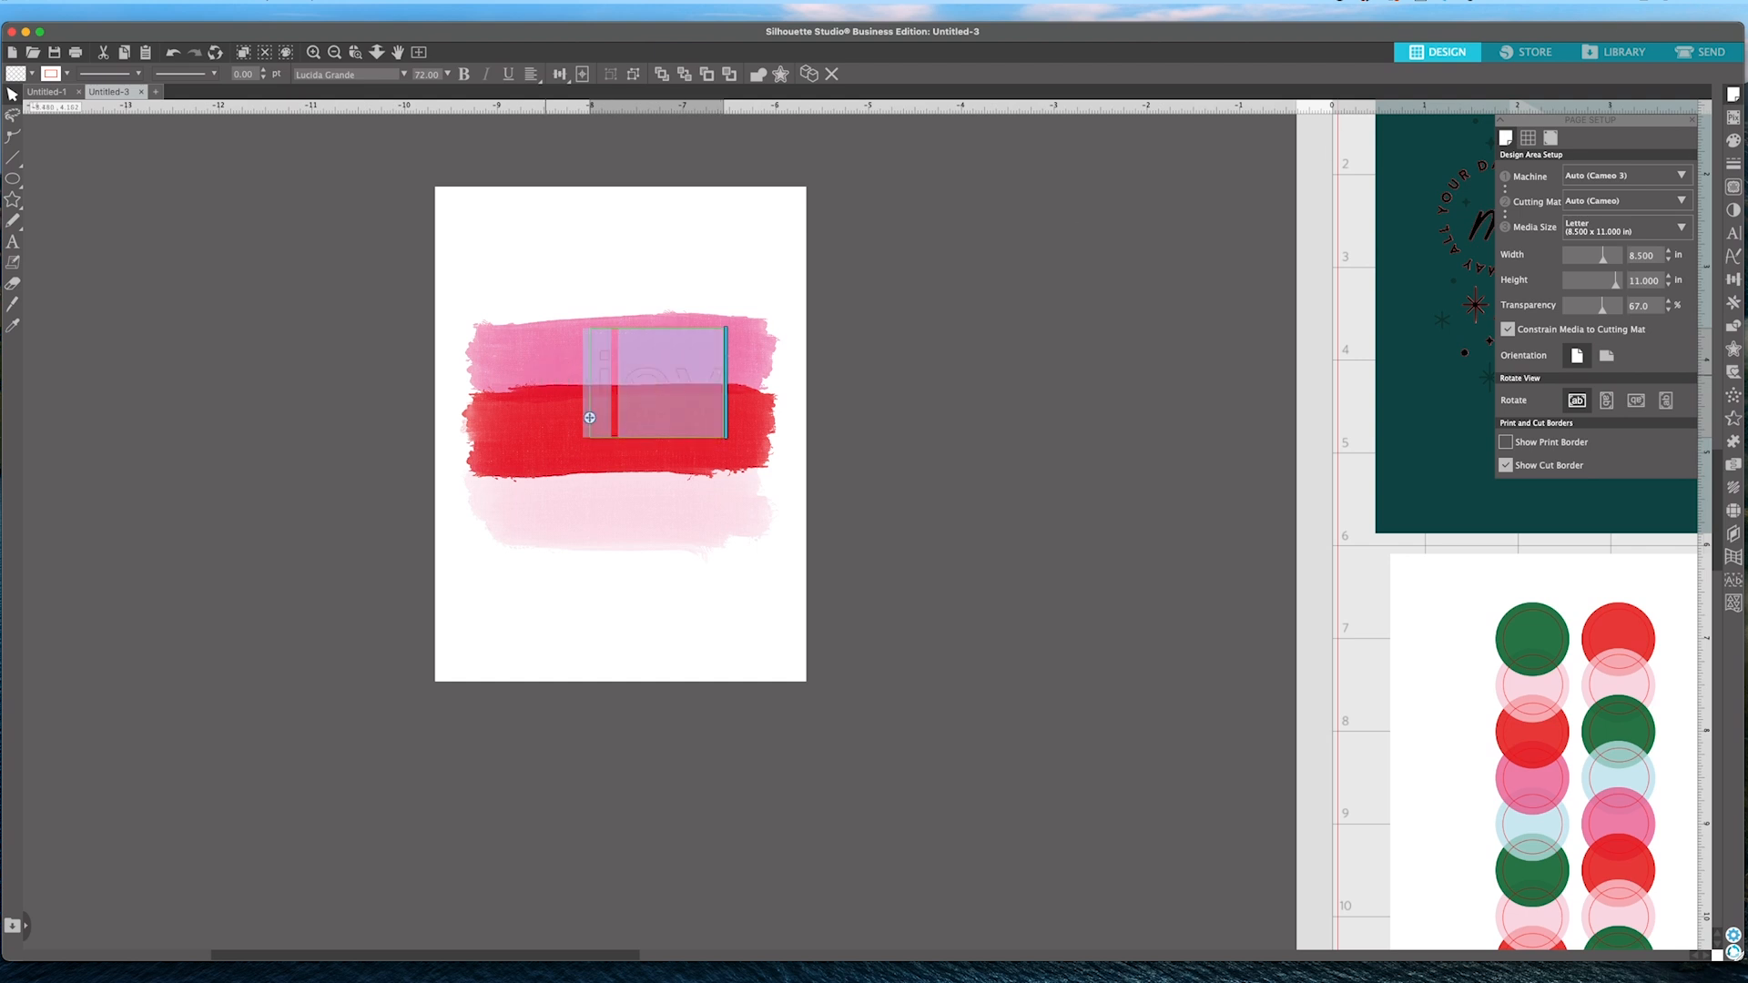
{"action": "left_click", "coordinate": [1731, 164]}
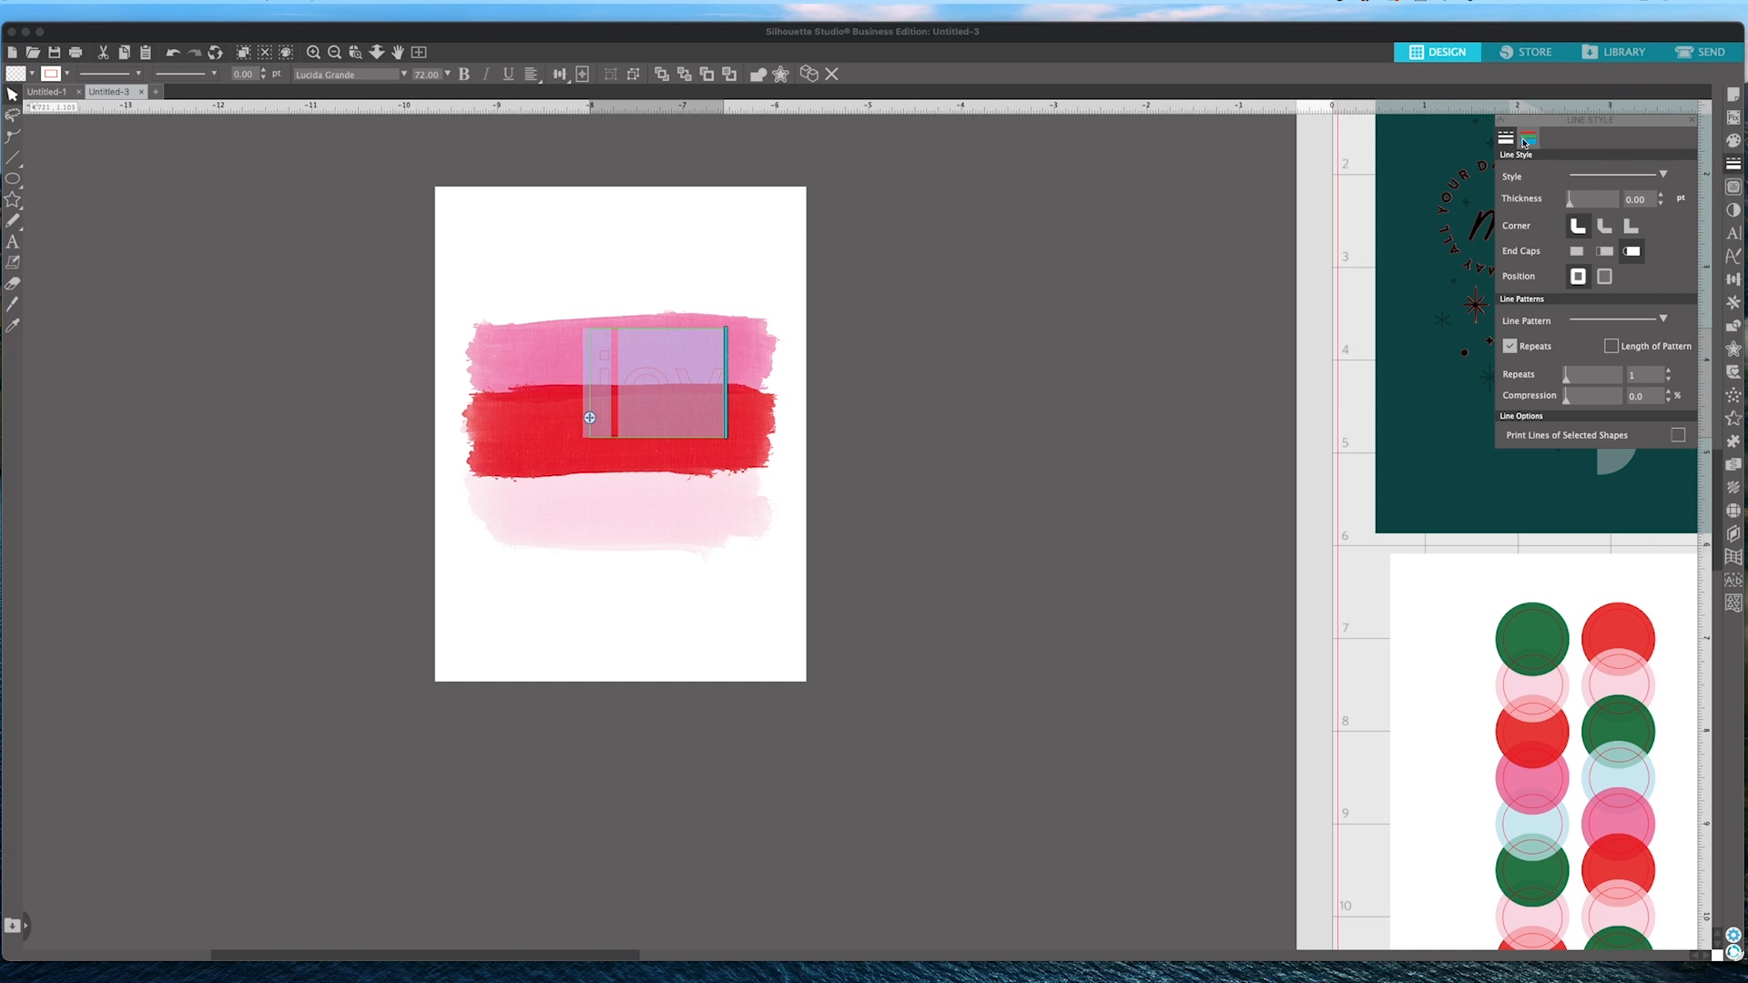
{"action": "left_click", "coordinate": [1527, 140]}
{"action": "left_click", "coordinate": [1505, 171]}
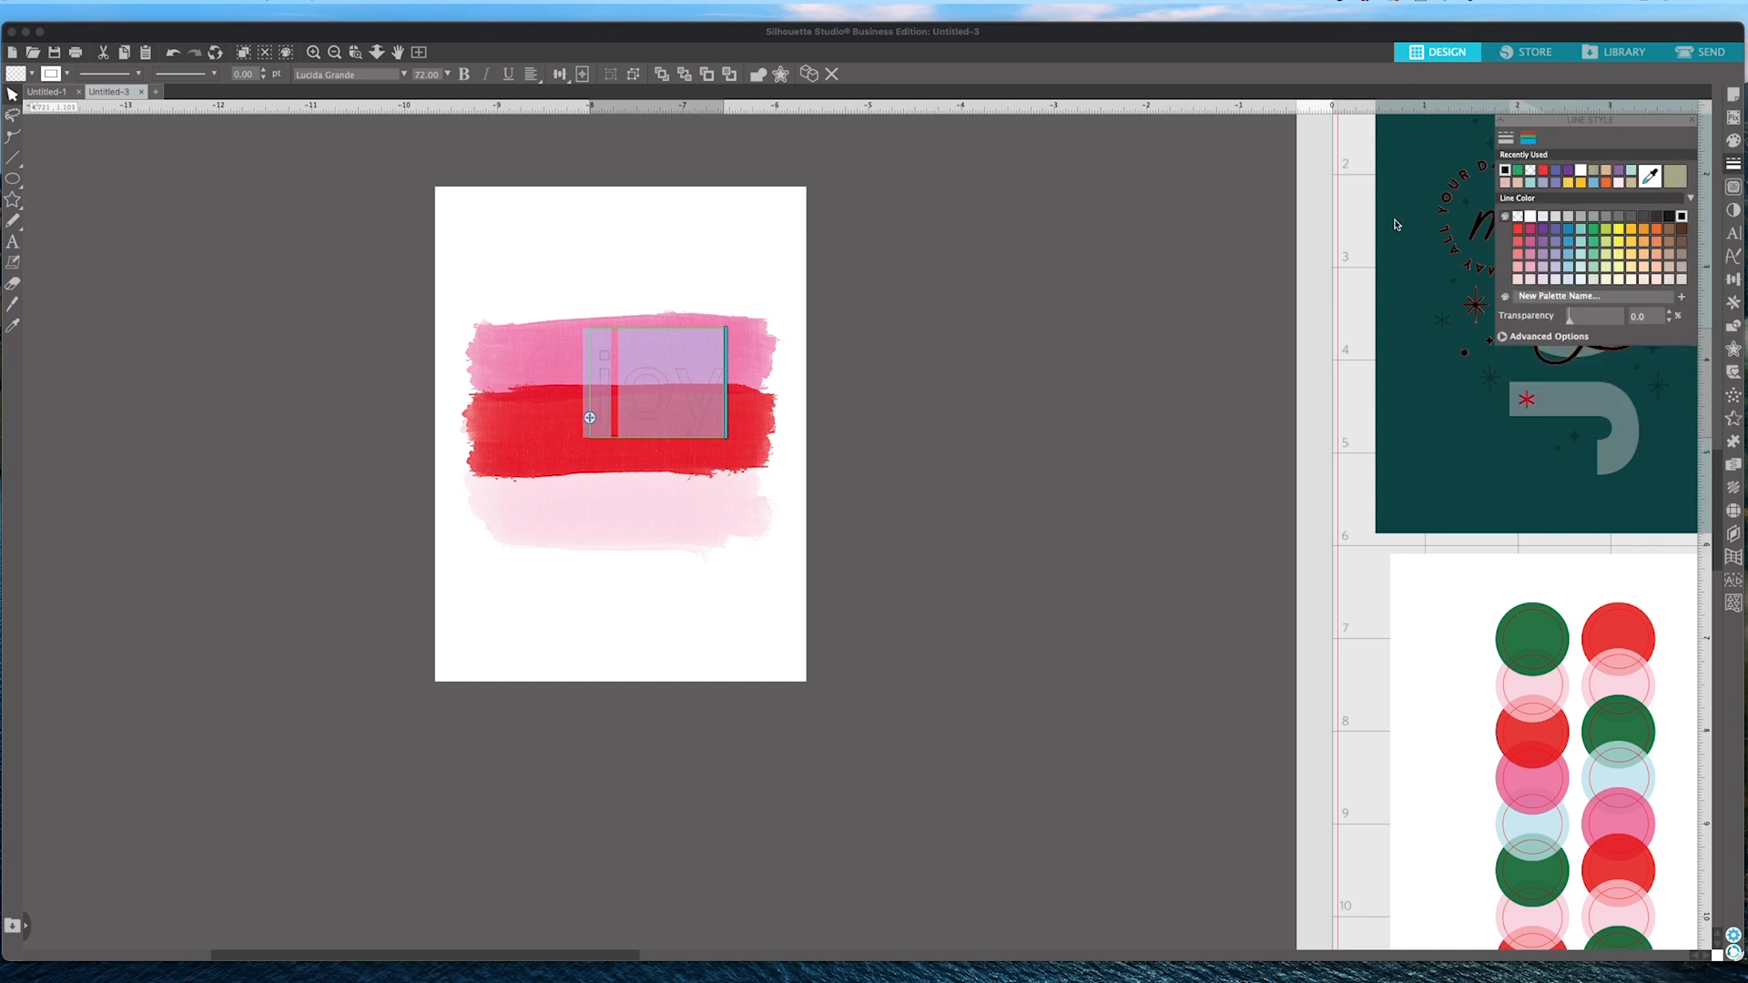
{"action": "left_click", "coordinate": [892, 438]}
{"action": "left_click_drag", "start_coordinate": [680, 390], "coordinate": [656, 422]}
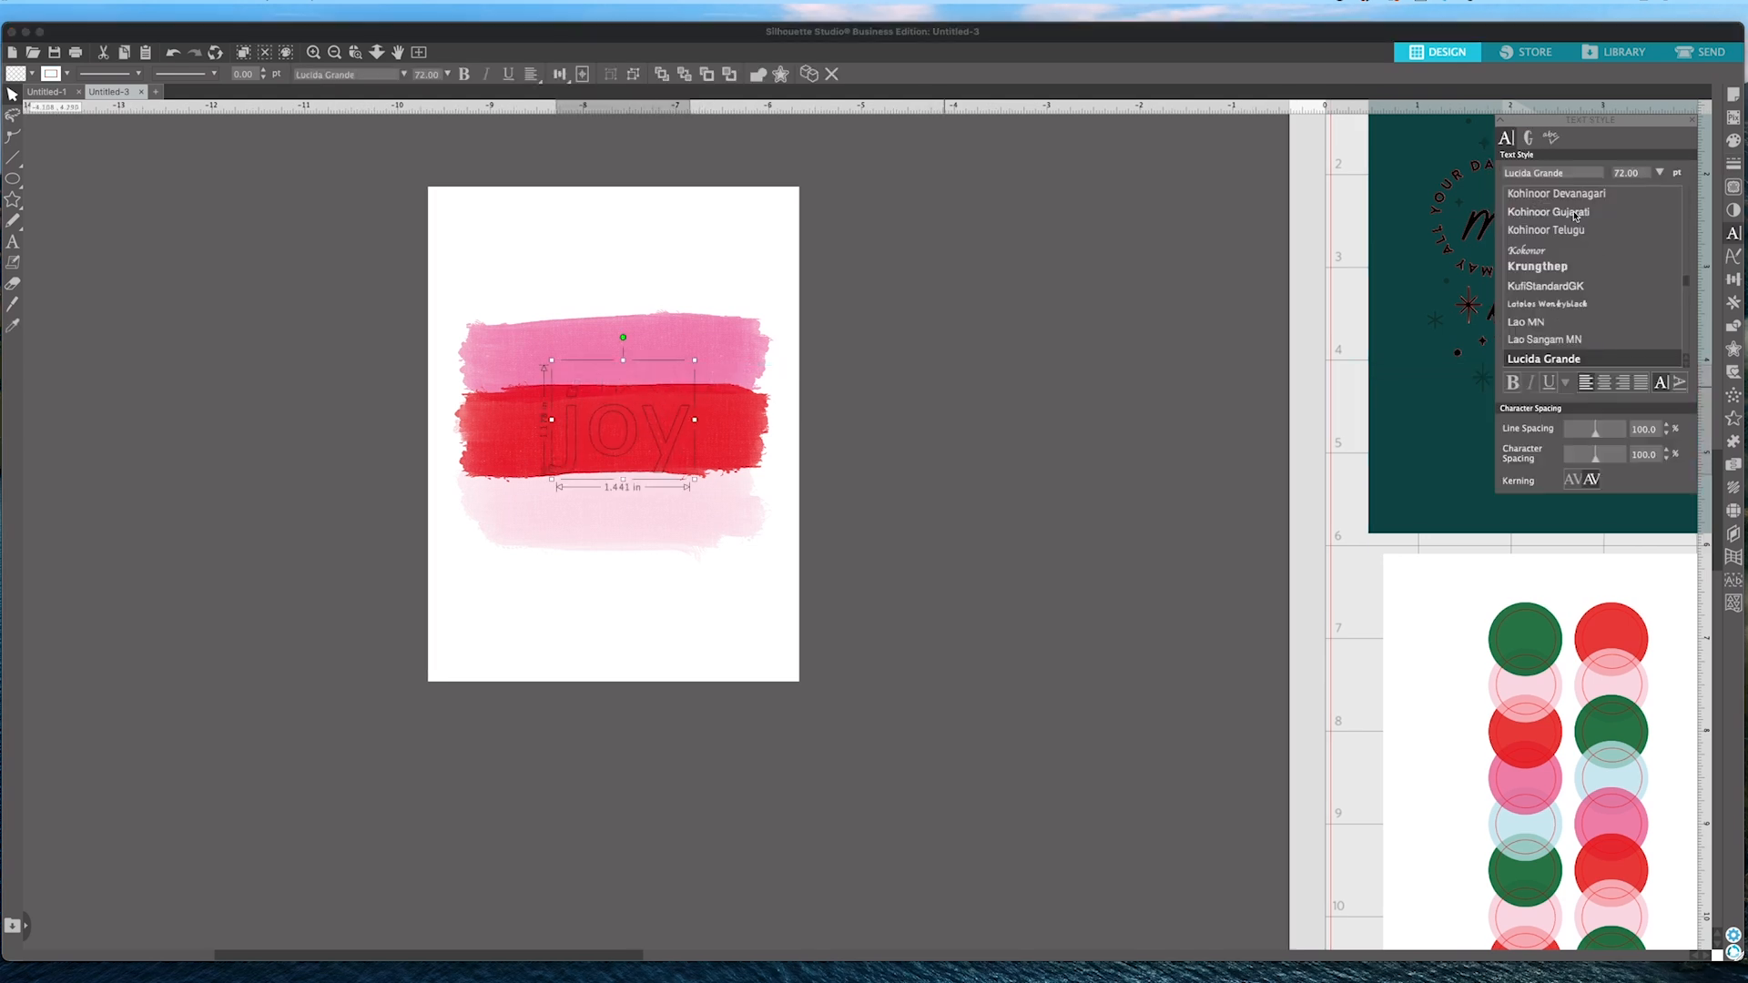
Try different fonts on the "joy" text, working back through the font list from Lao Sangam MN to Hiragino Maru Gothic Pro.
{"action": "left_click", "coordinate": [1532, 342]}
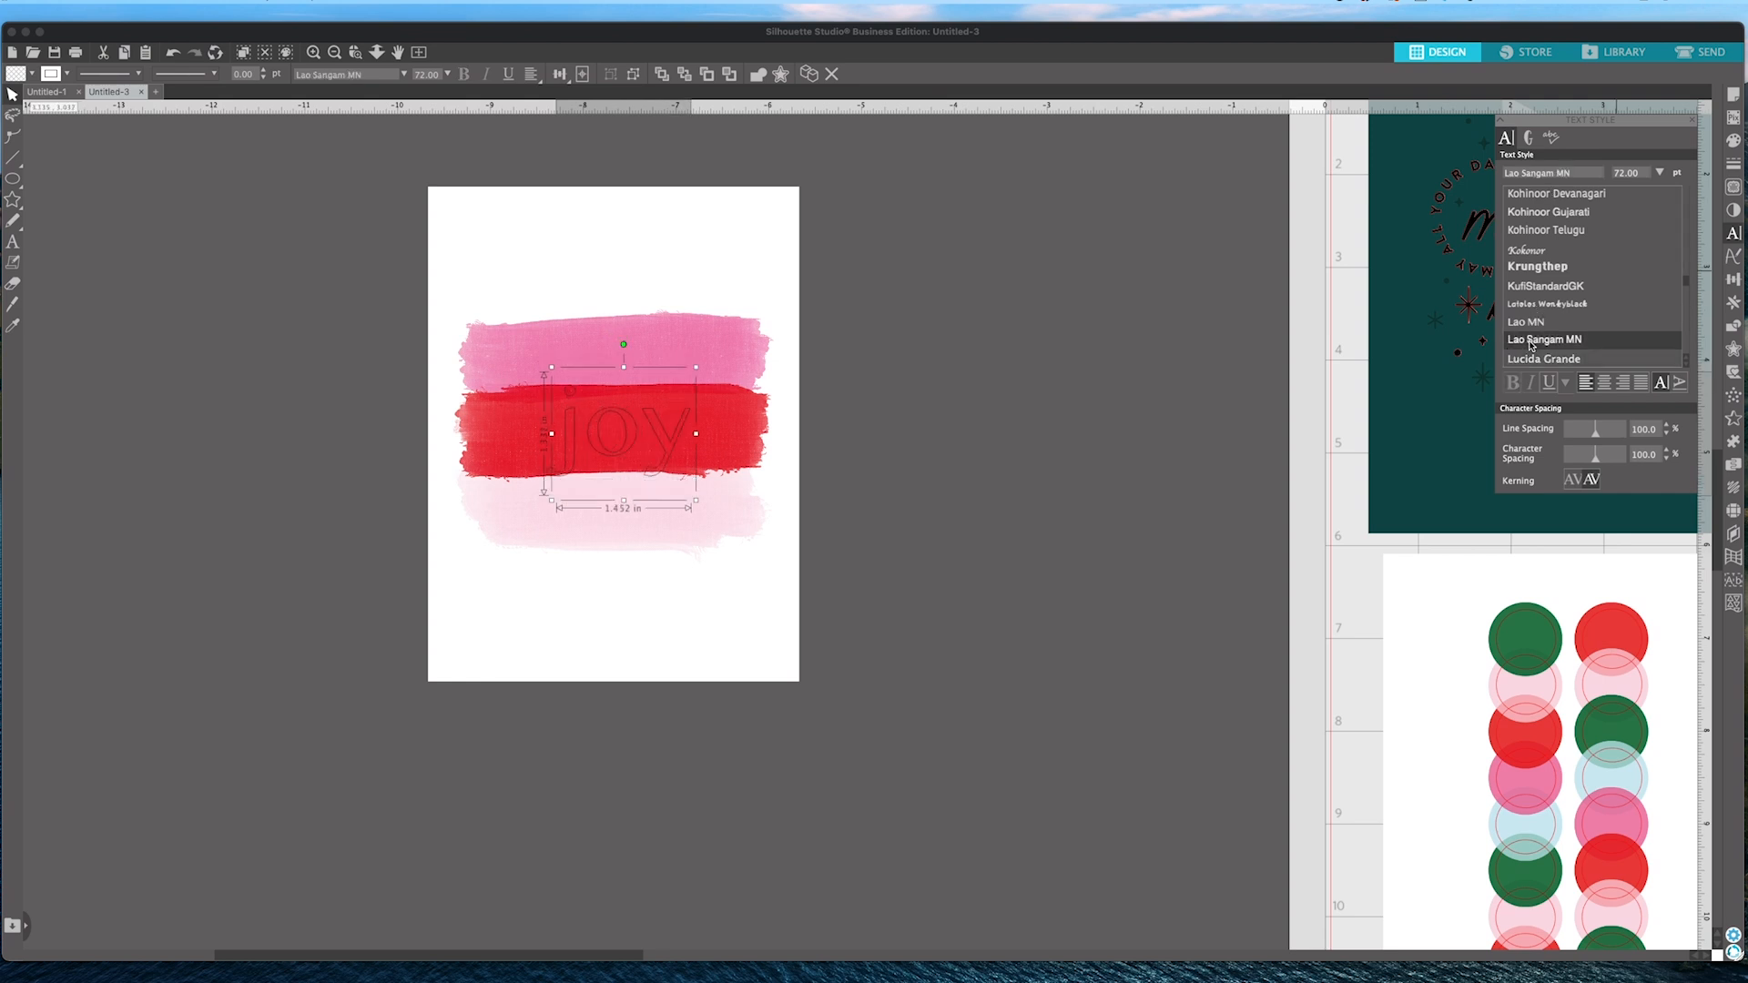
{"action": "key", "text": "Up"}
{"action": "key", "text": "Up"}
{"action": "key", "text": "Up"}
{"action": "key", "text": "Up"}
{"action": "key", "text": "Up"}
{"action": "key", "text": "Up"}
{"action": "key", "text": "Up"}
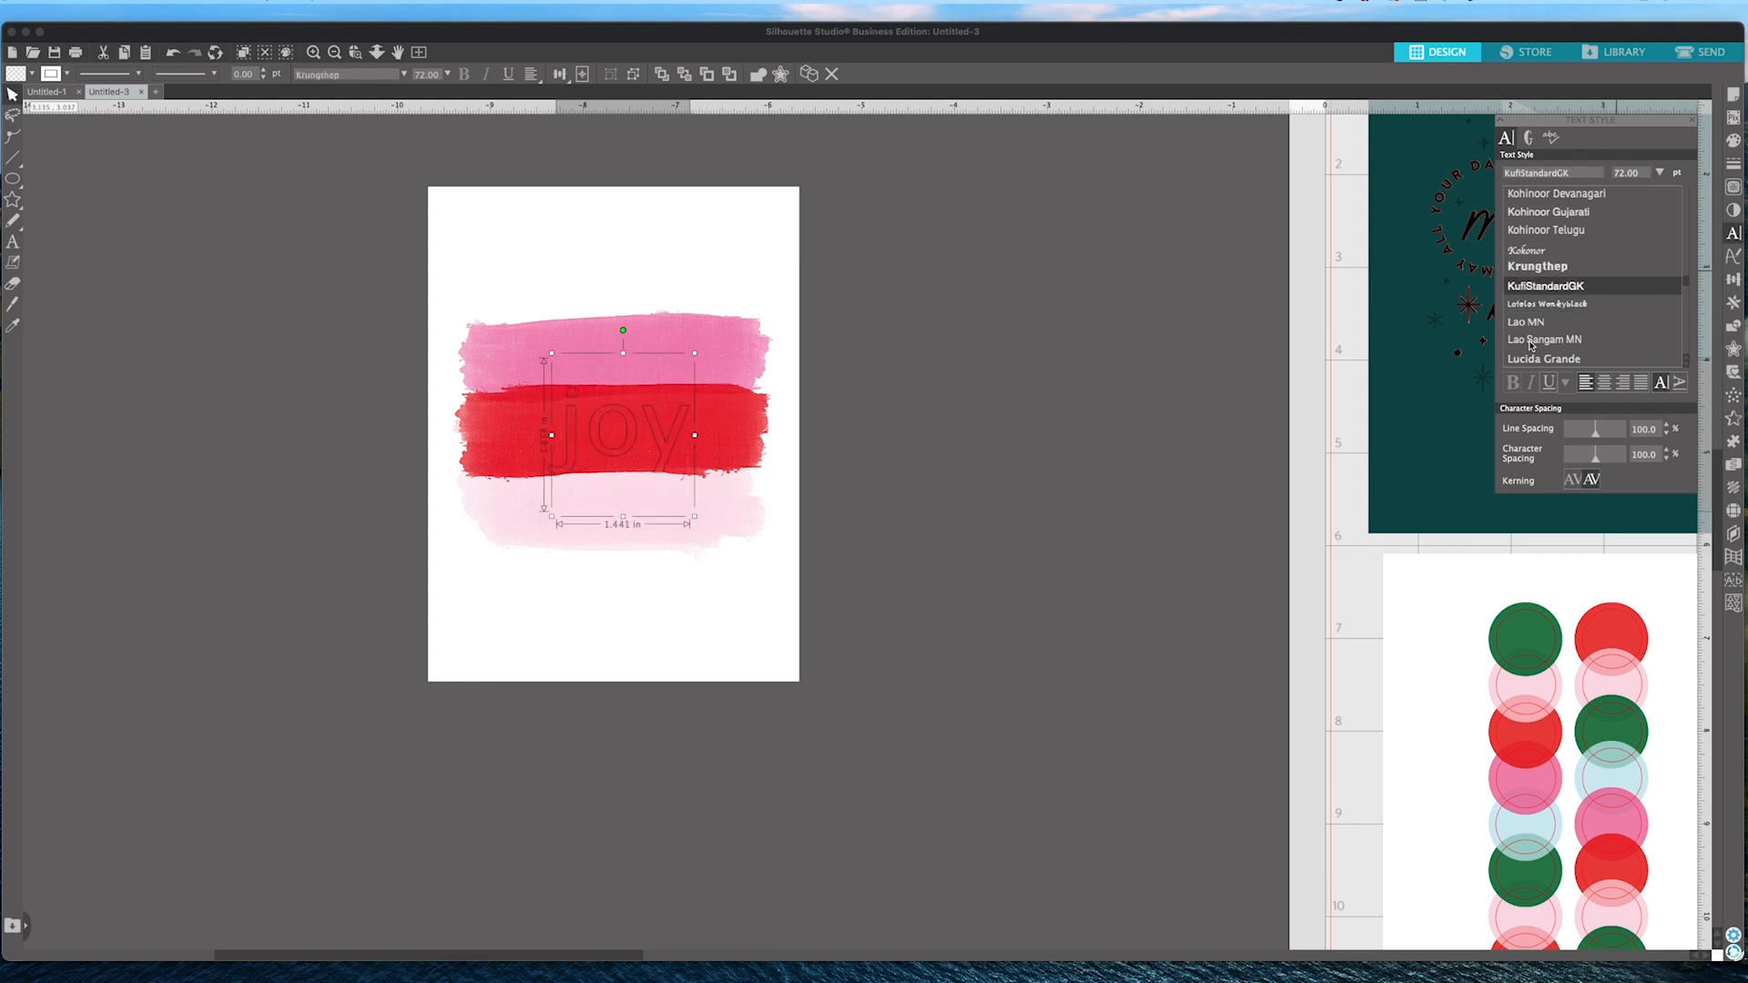
{"action": "key", "text": "Up"}
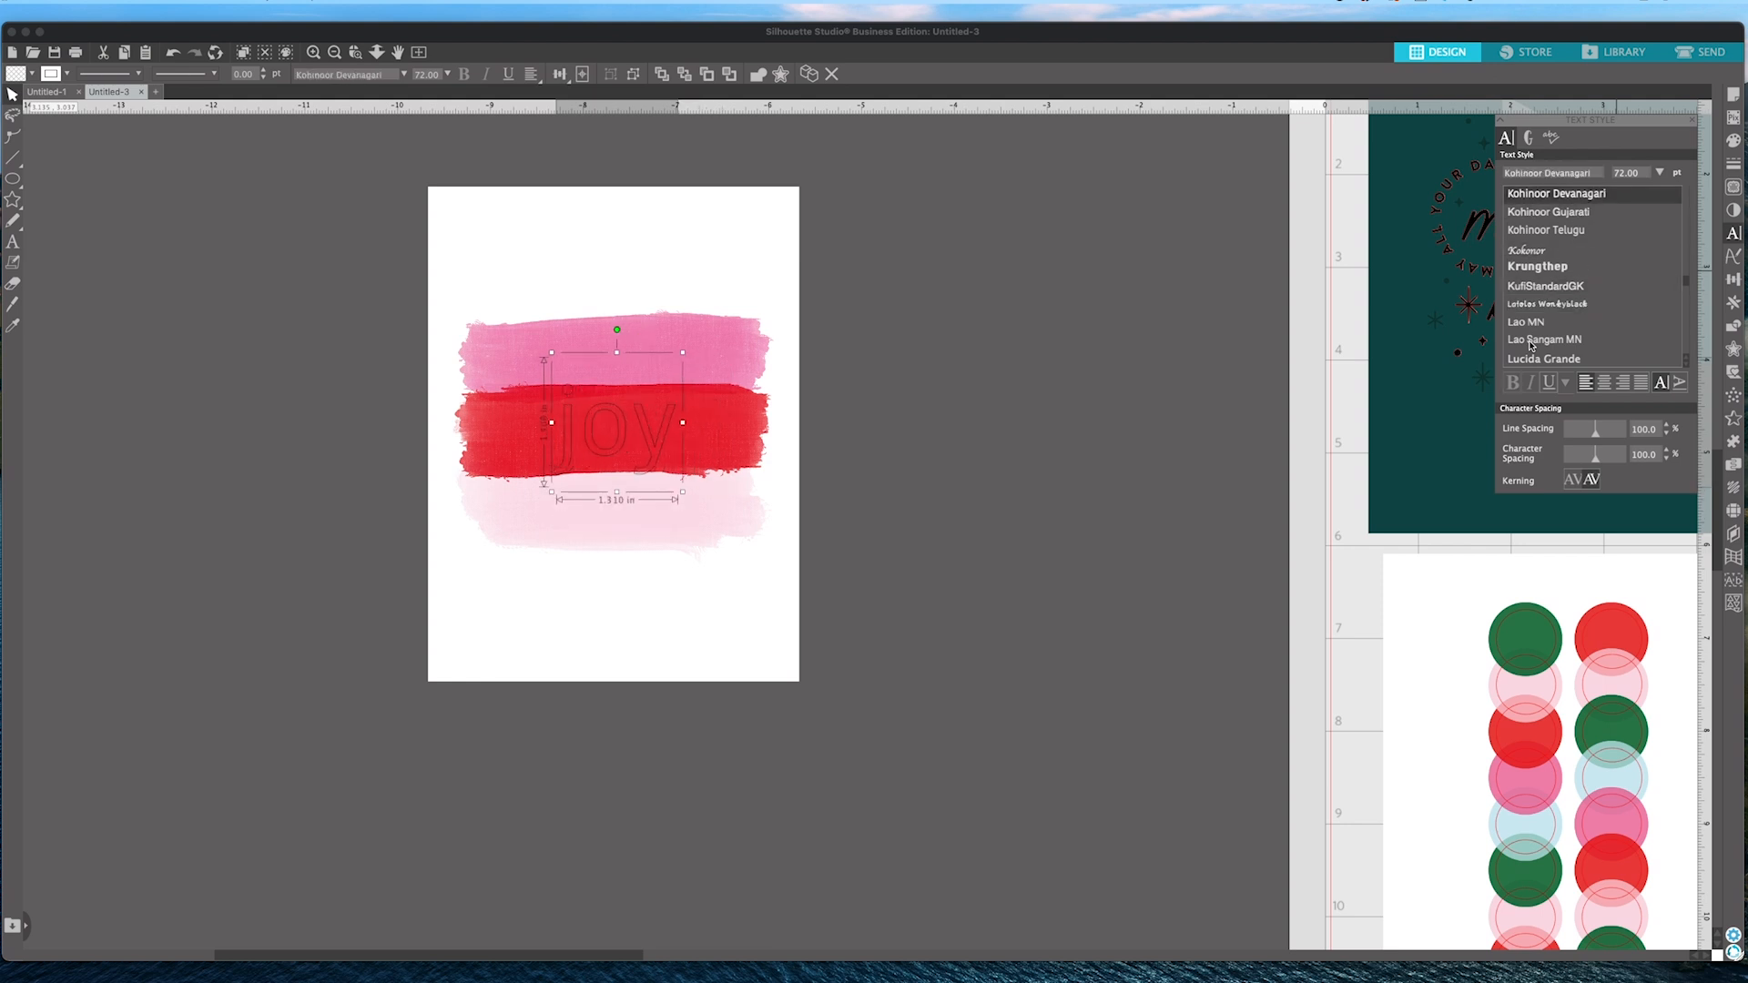
{"action": "key", "text": "Up"}
{"action": "key", "text": "Up"}
{"action": "key", "text": "Up"}
{"action": "key", "text": "Up"}
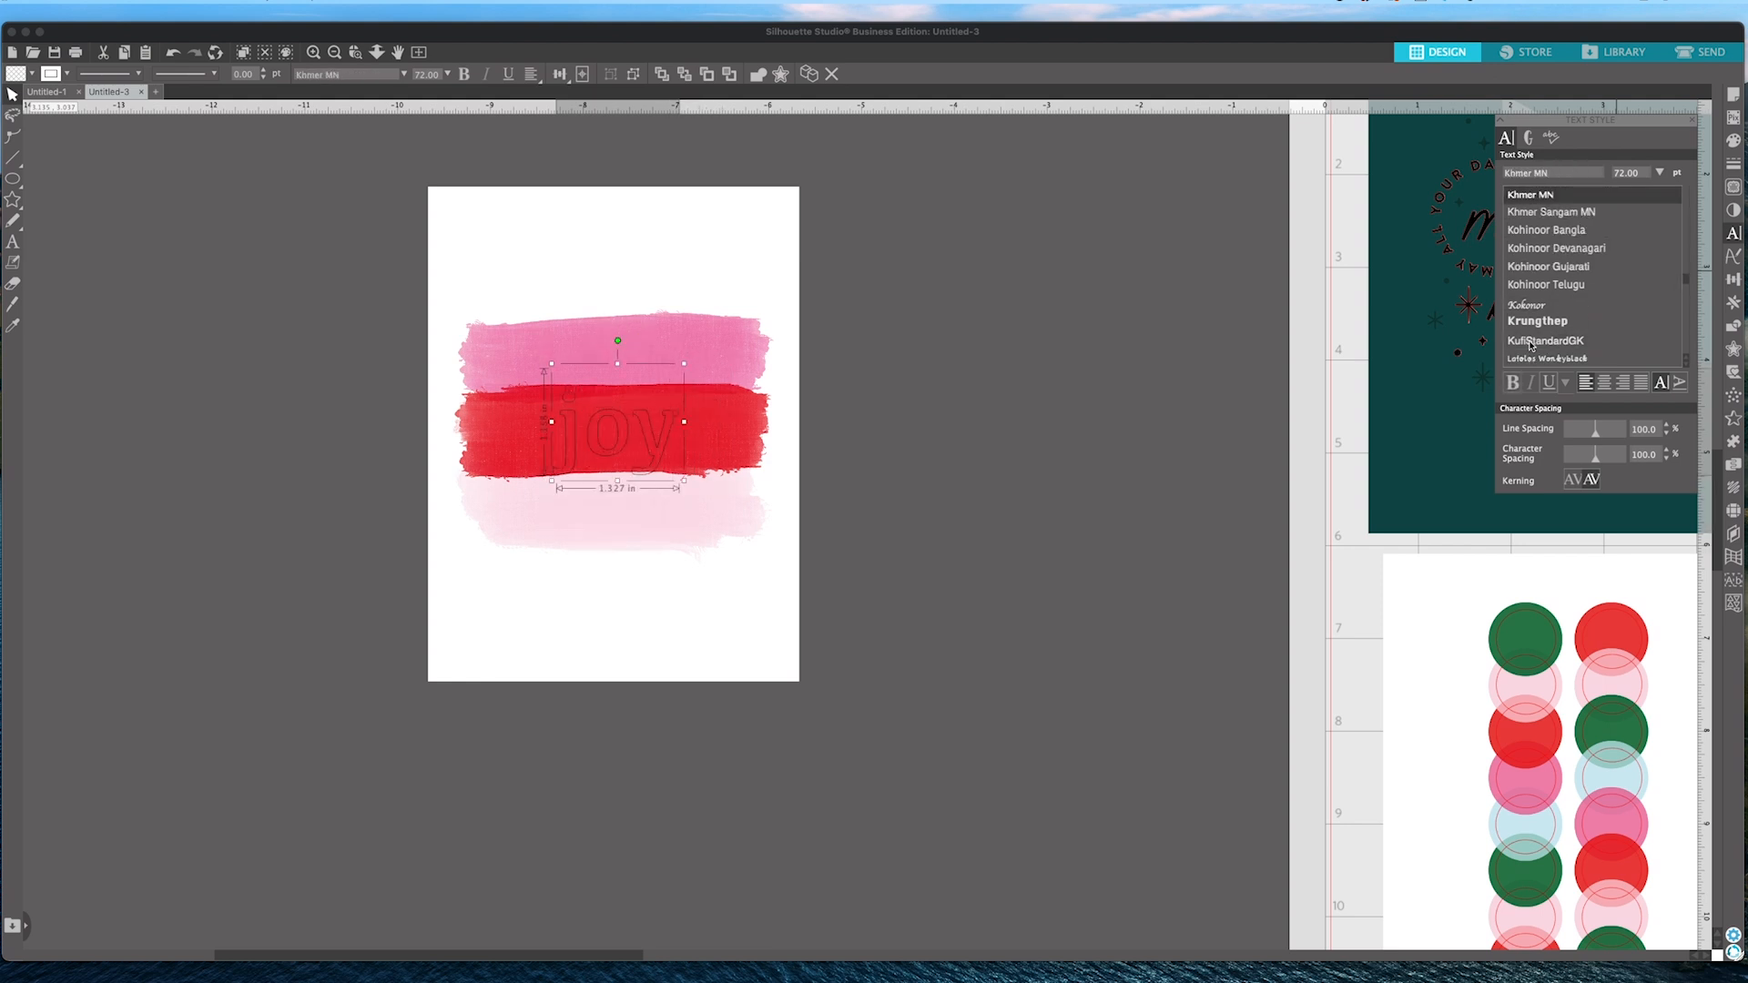
{"action": "key", "text": "Up"}
{"action": "key", "text": "Up"}
{"action": "key", "text": "Up"}
{"action": "key", "text": "Up"}
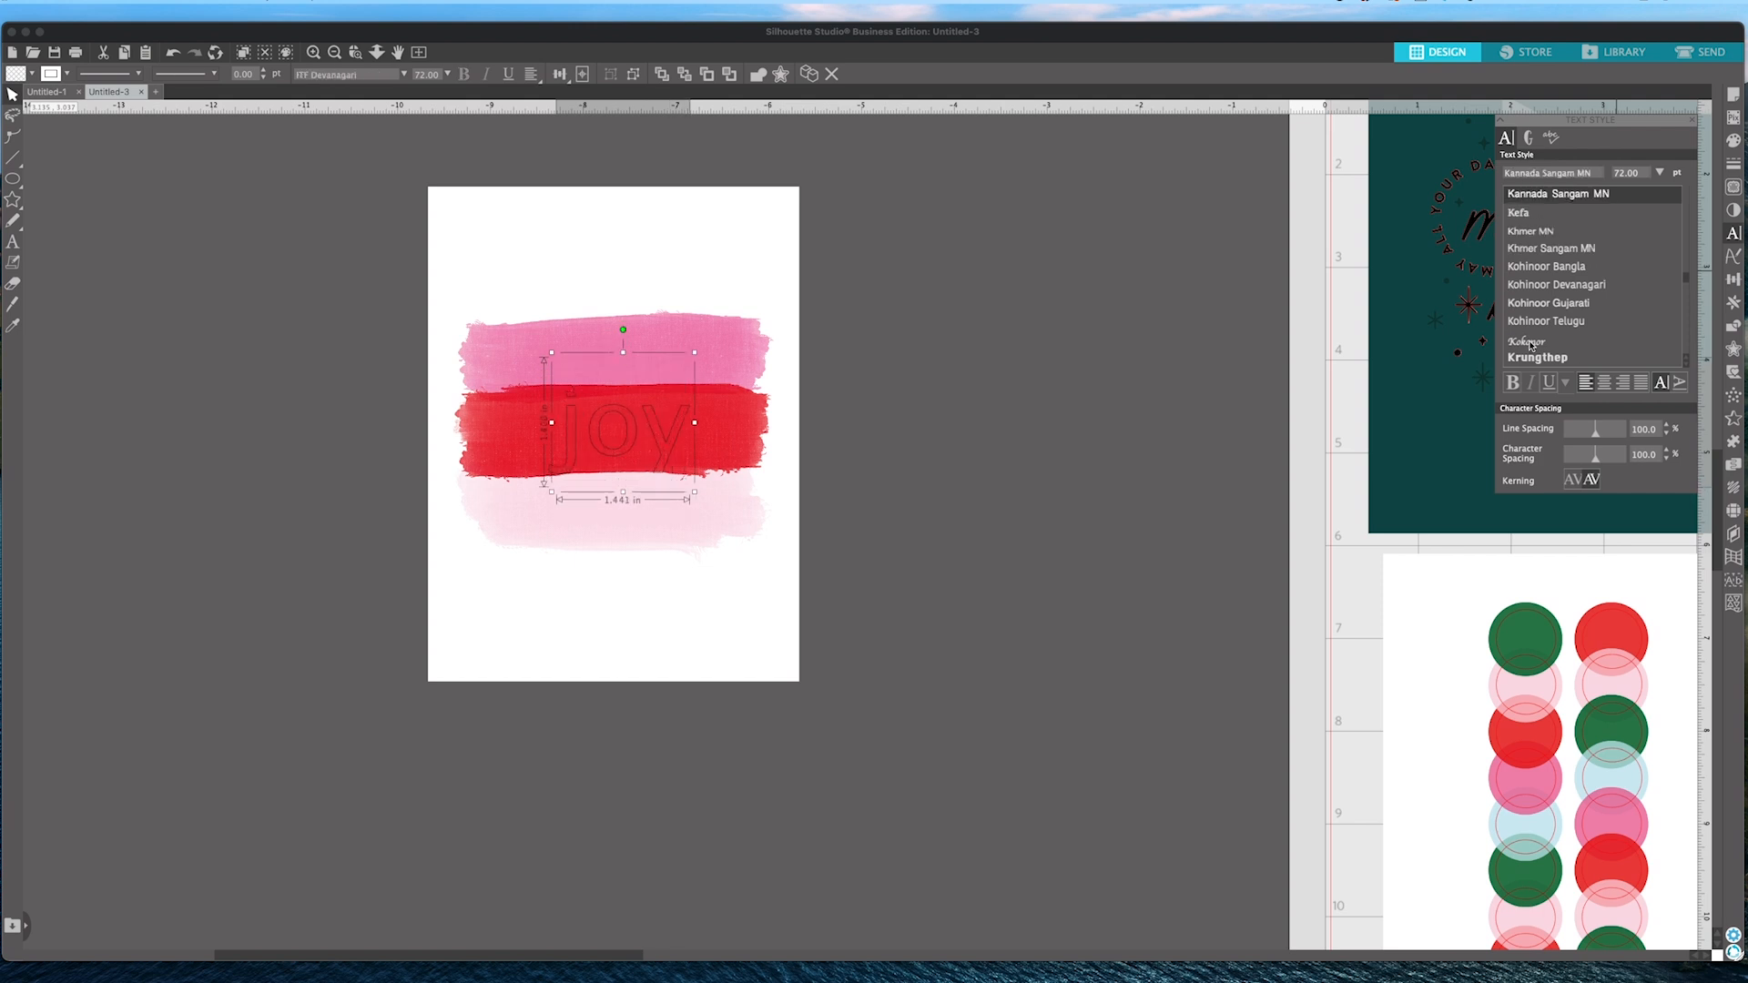
{"action": "key", "text": "Up"}
{"action": "key", "text": "Up"}
{"action": "key", "text": "Up"}
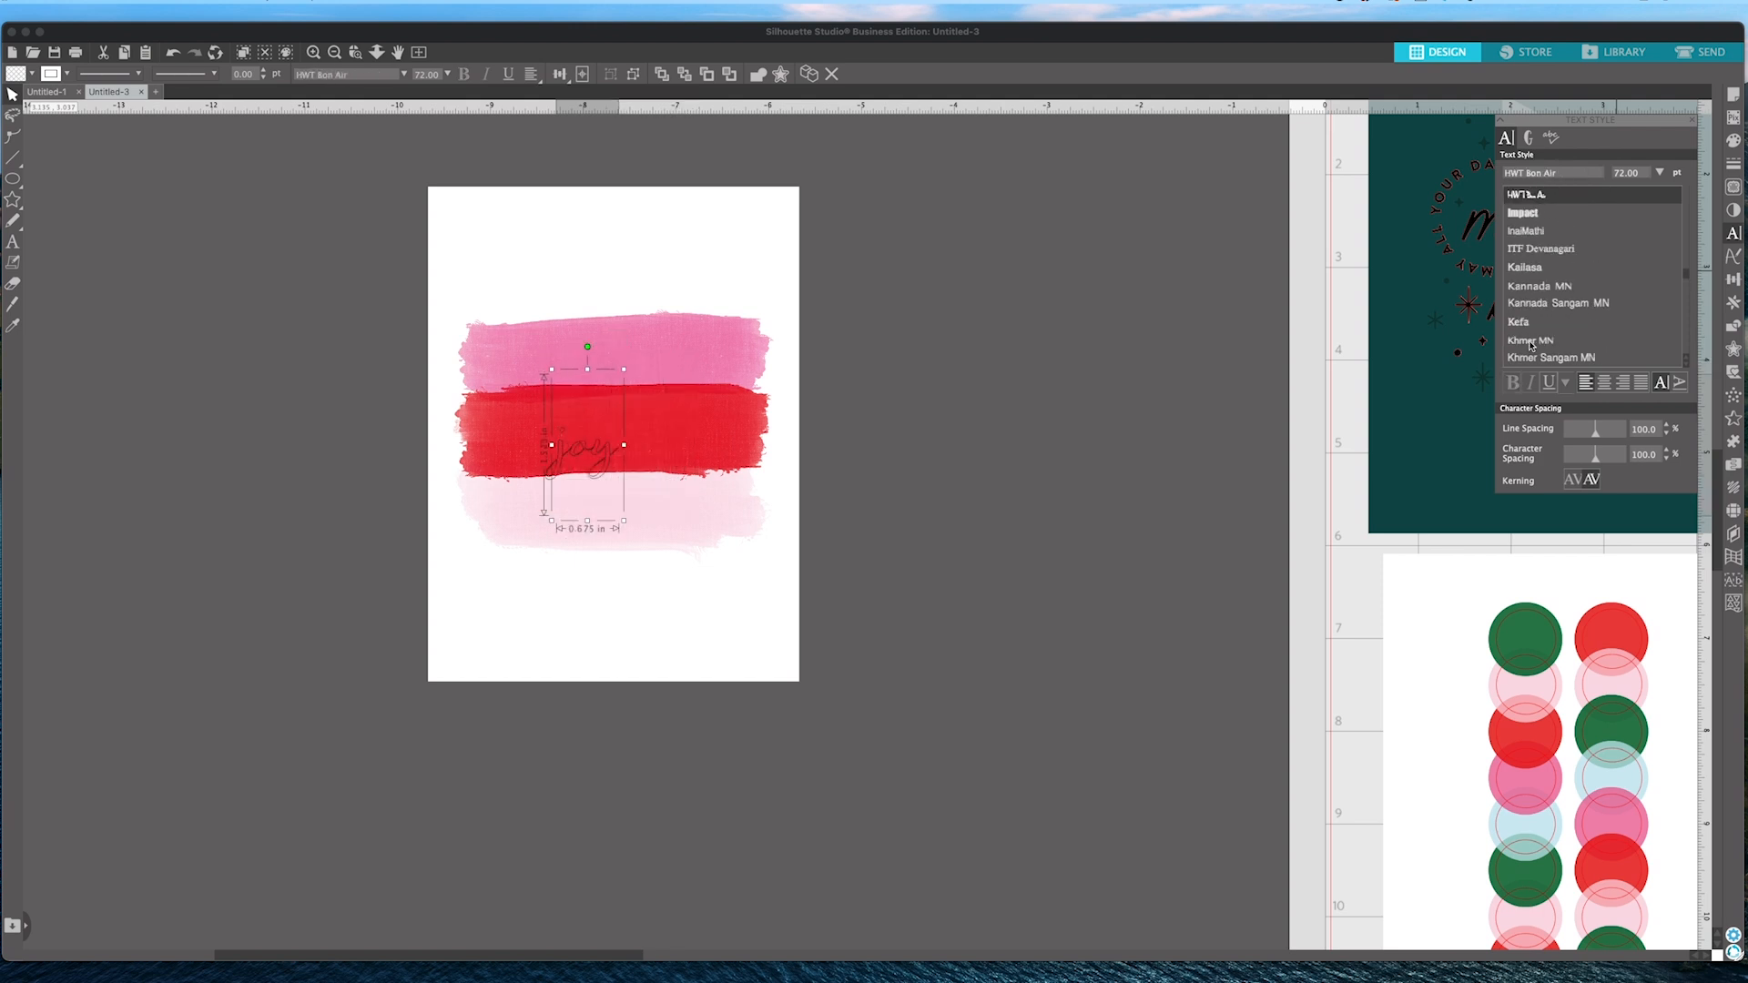
{"action": "key", "text": "Up"}
{"action": "key", "text": "Up"}
{"action": "key", "text": "Up"}
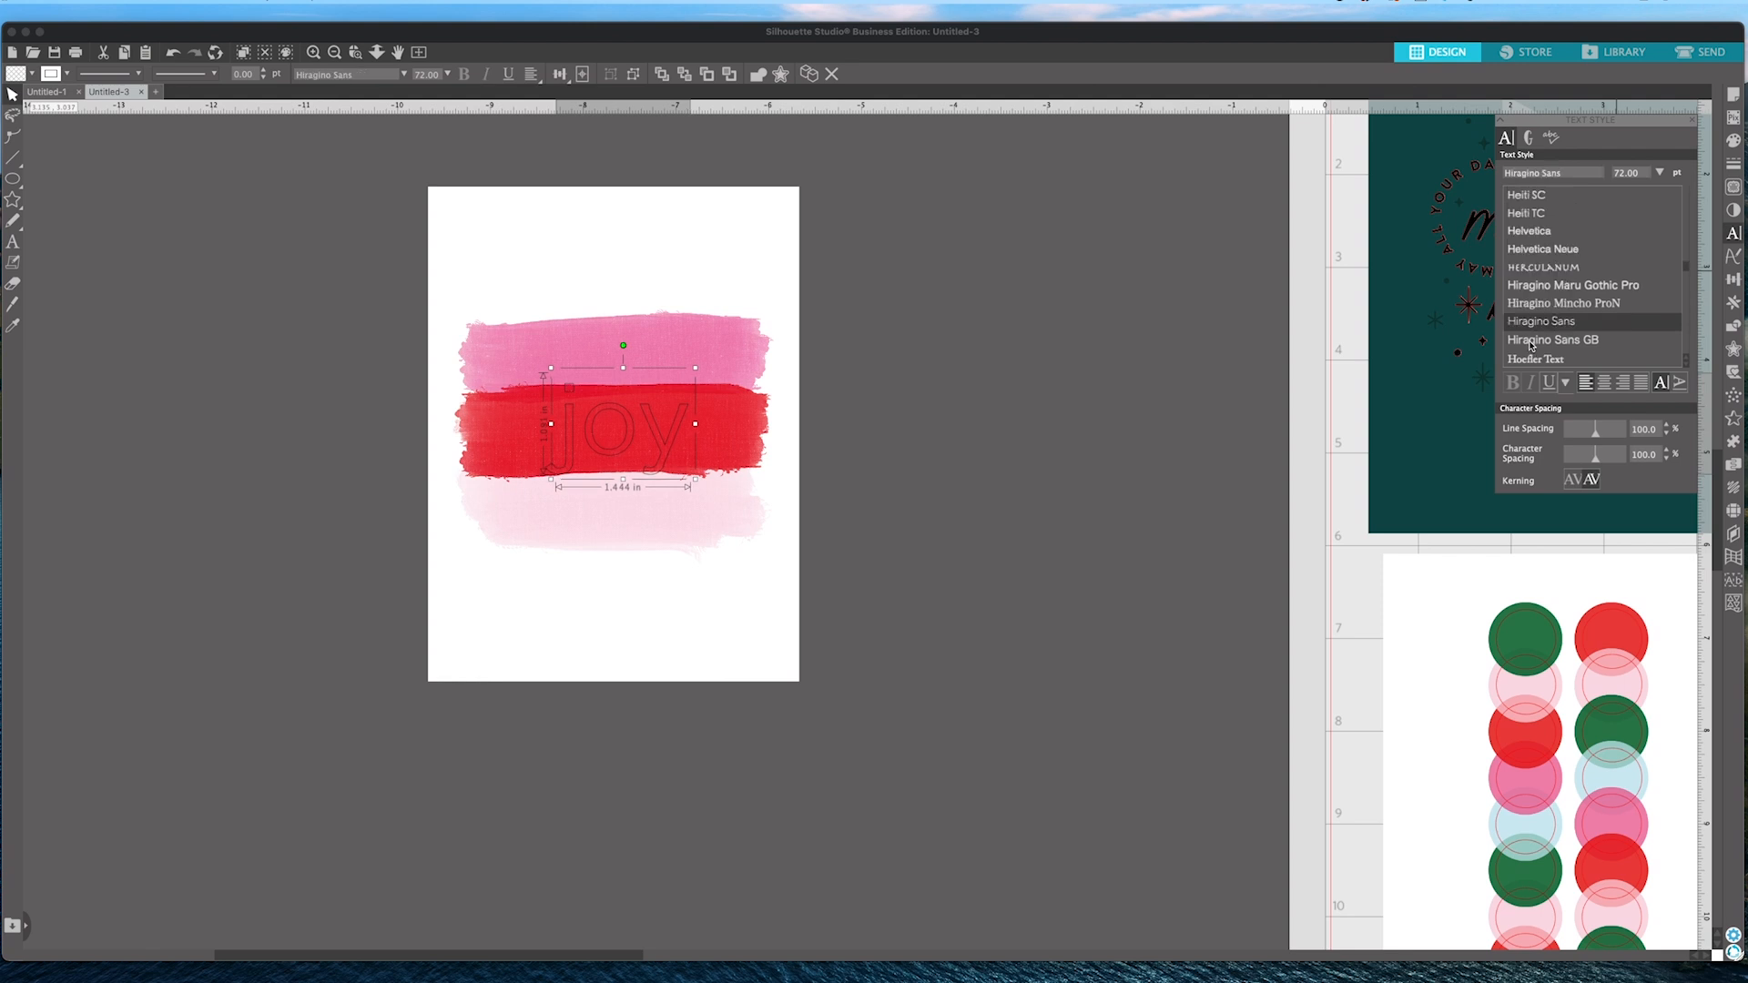
{"action": "key", "text": "Down"}
{"action": "key", "text": "Down"}
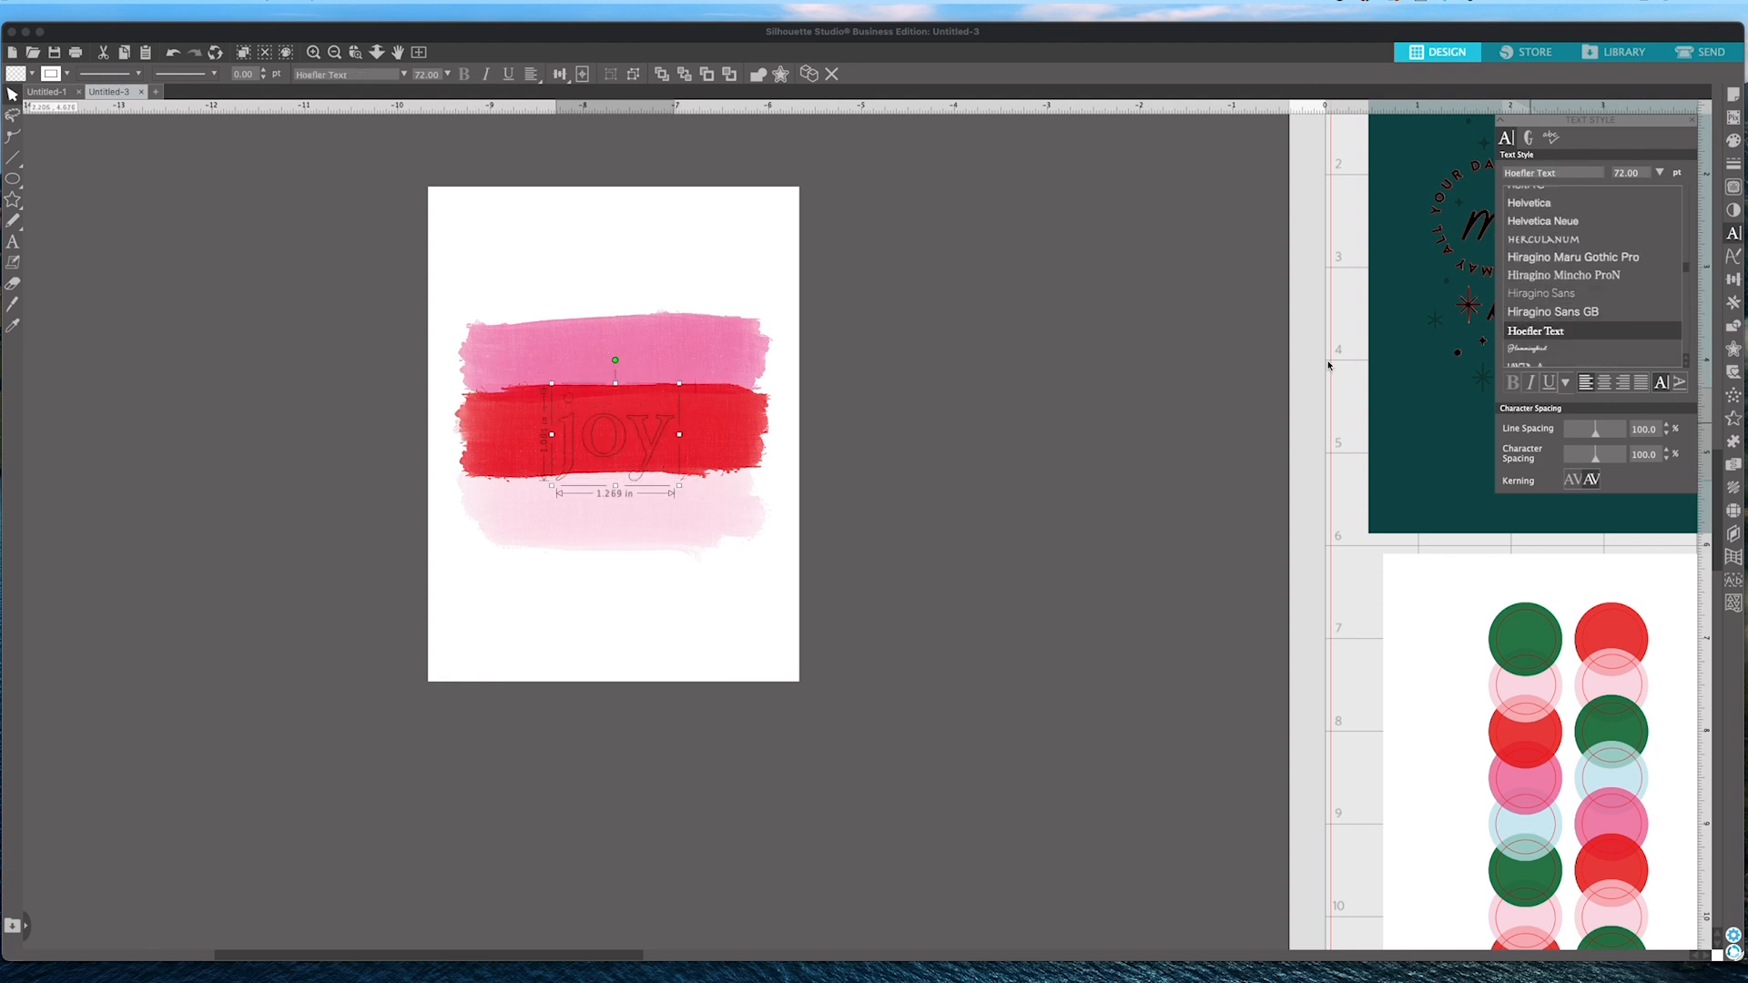
{"action": "scroll", "coordinate": [1653, 319], "scroll_direction": "down", "scroll_amount": 1}
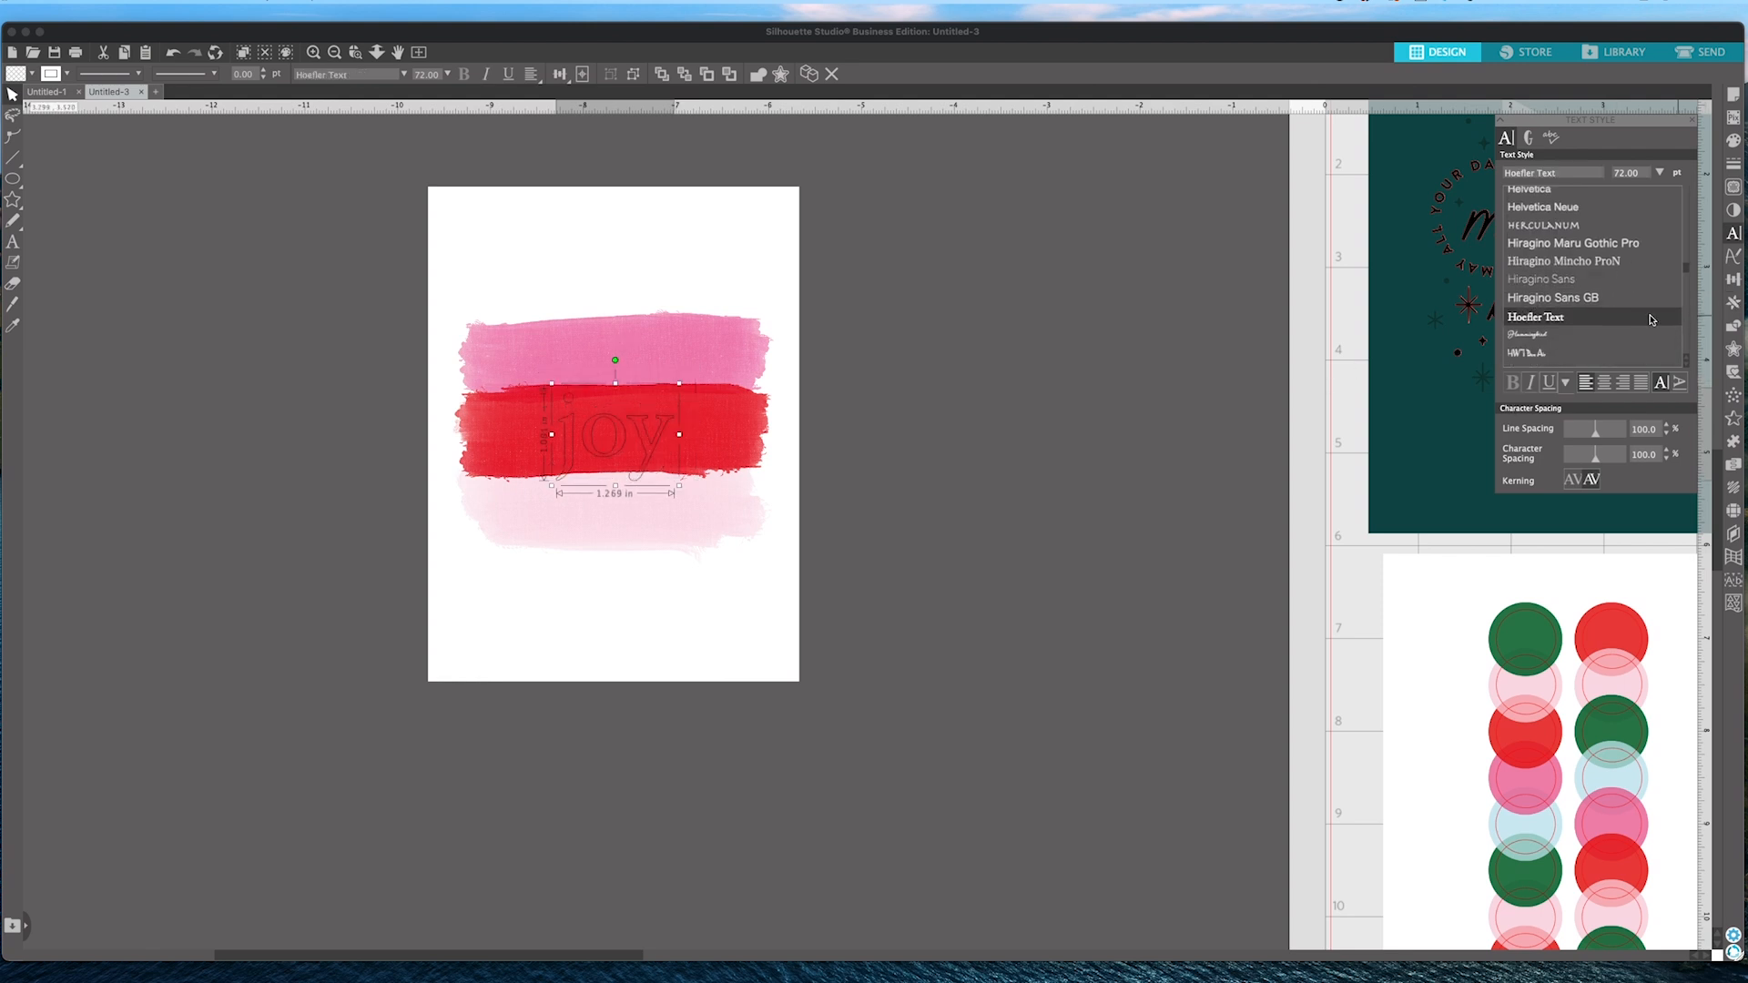
{"action": "key", "text": "Up"}
{"action": "key", "text": "Up"}
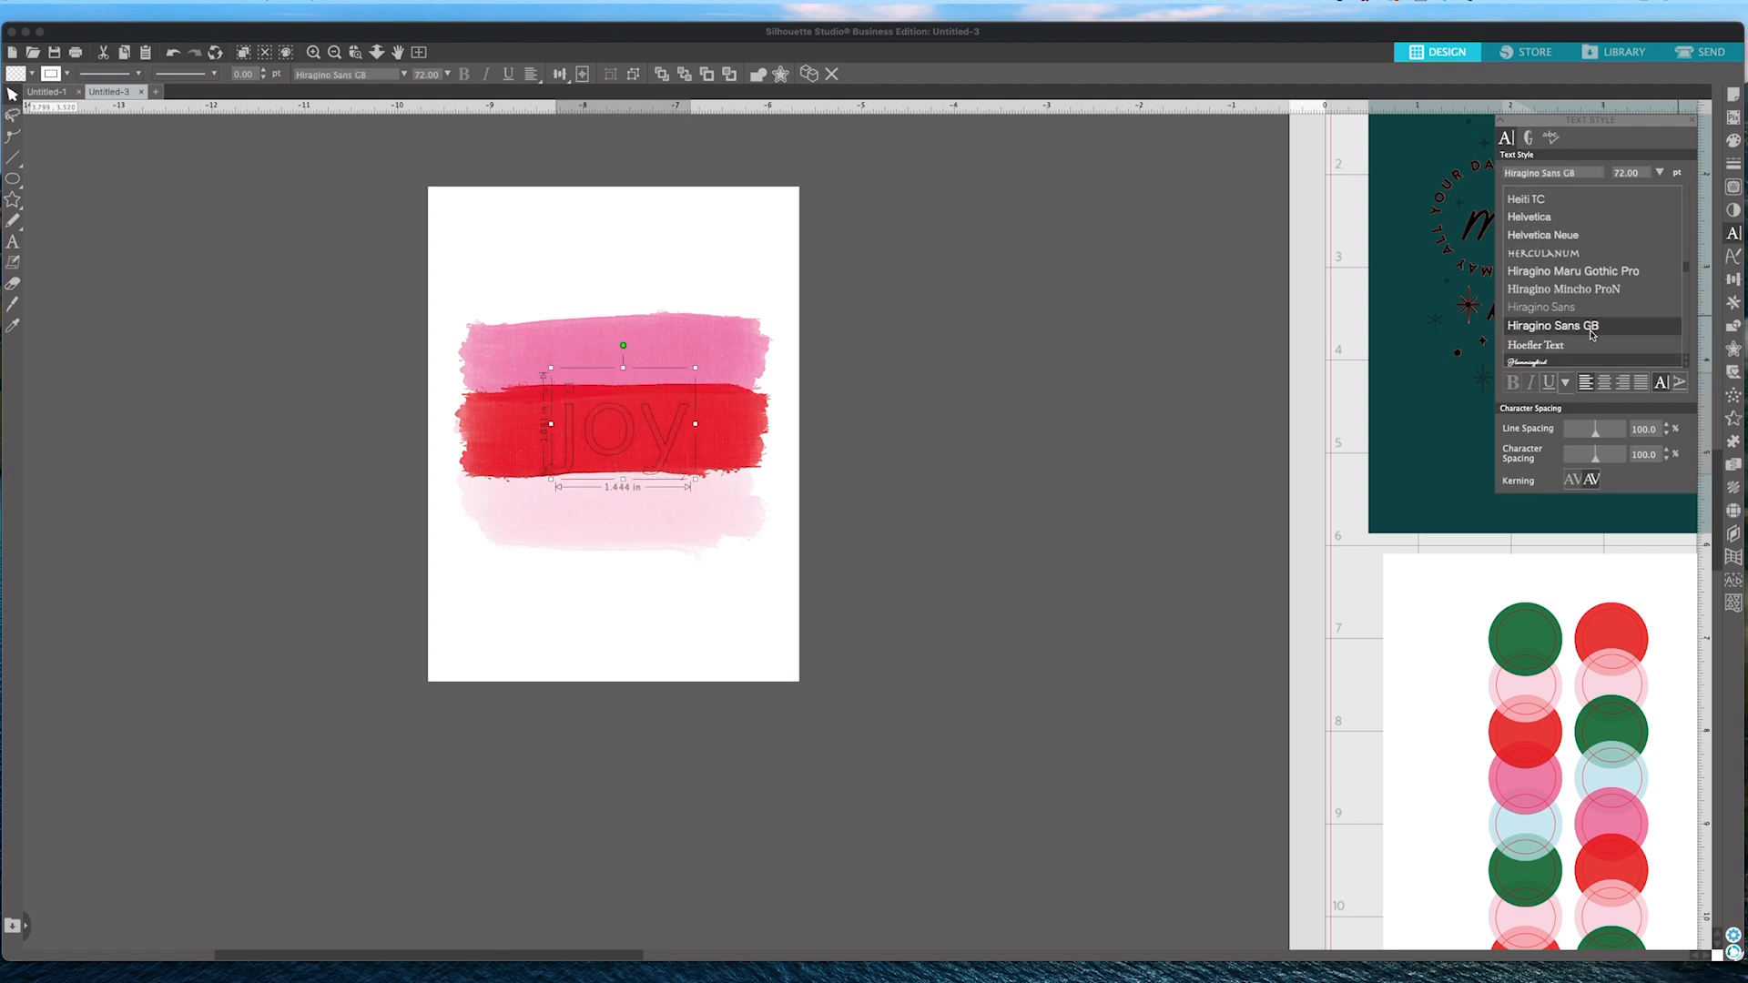
{"action": "key", "text": "Up"}
{"action": "key", "text": "Up"}
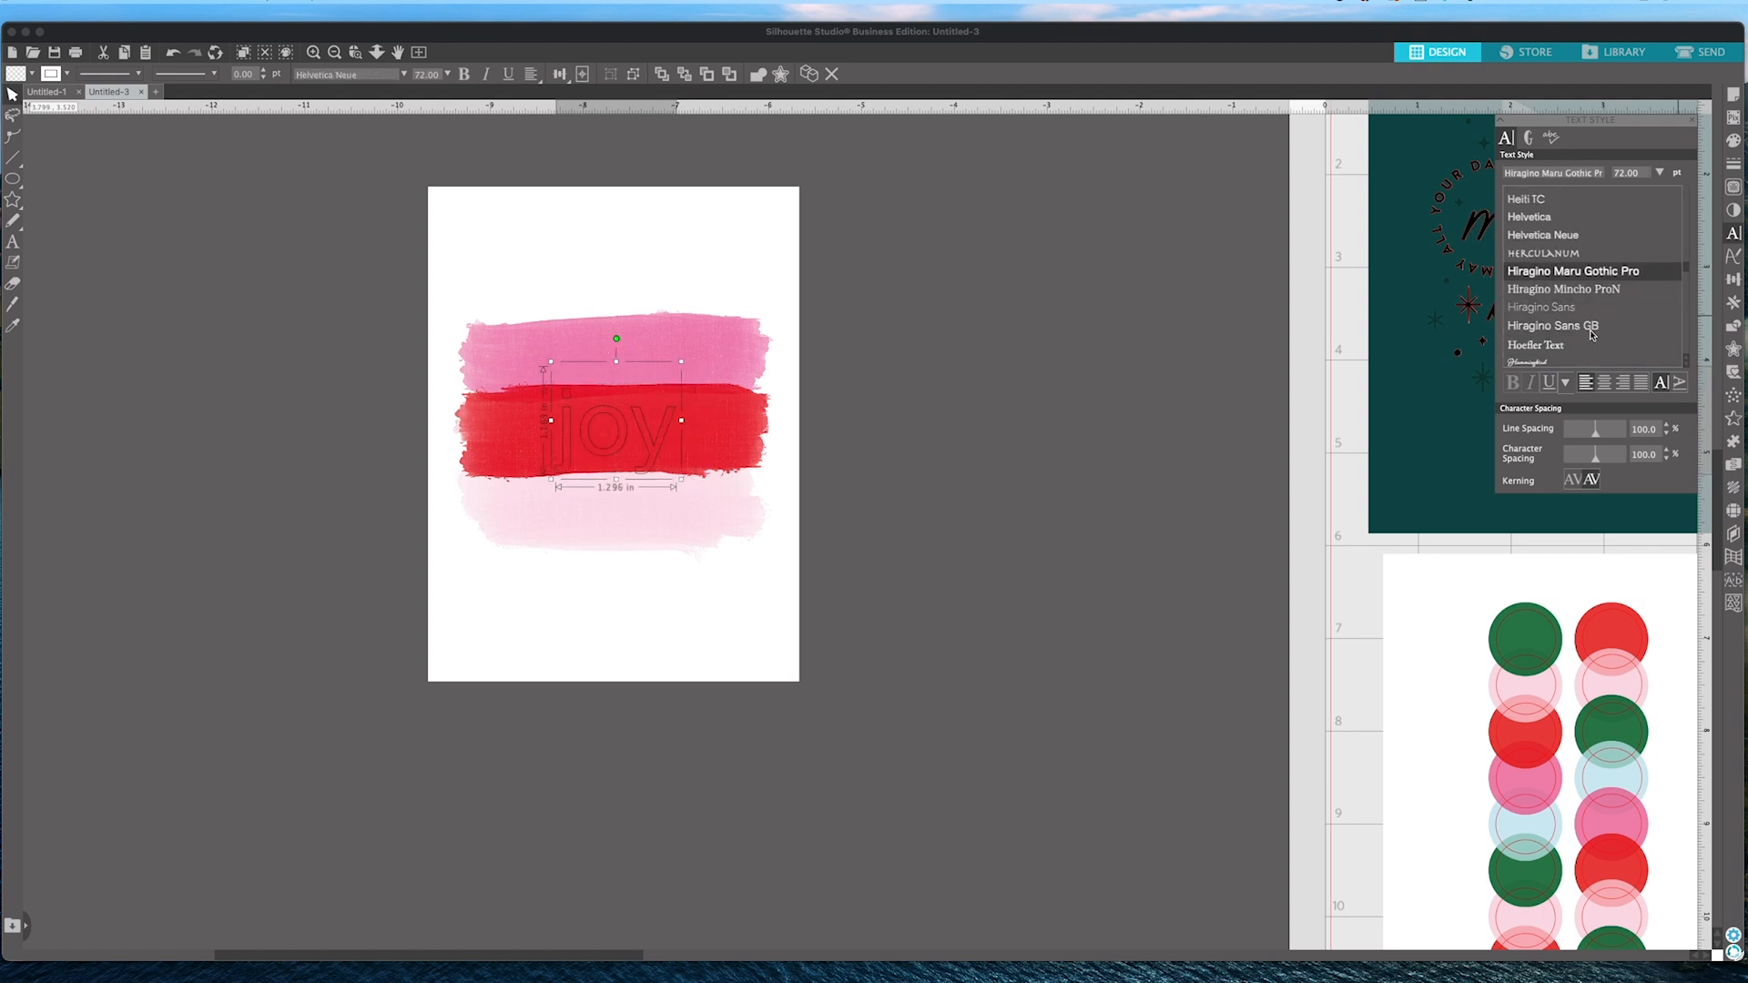
Set the "joy" text's font to AppleMyungjo and scale the text to about 0.668 in wide within the red brush stroke.
{"action": "left_click", "coordinate": [1570, 317]}
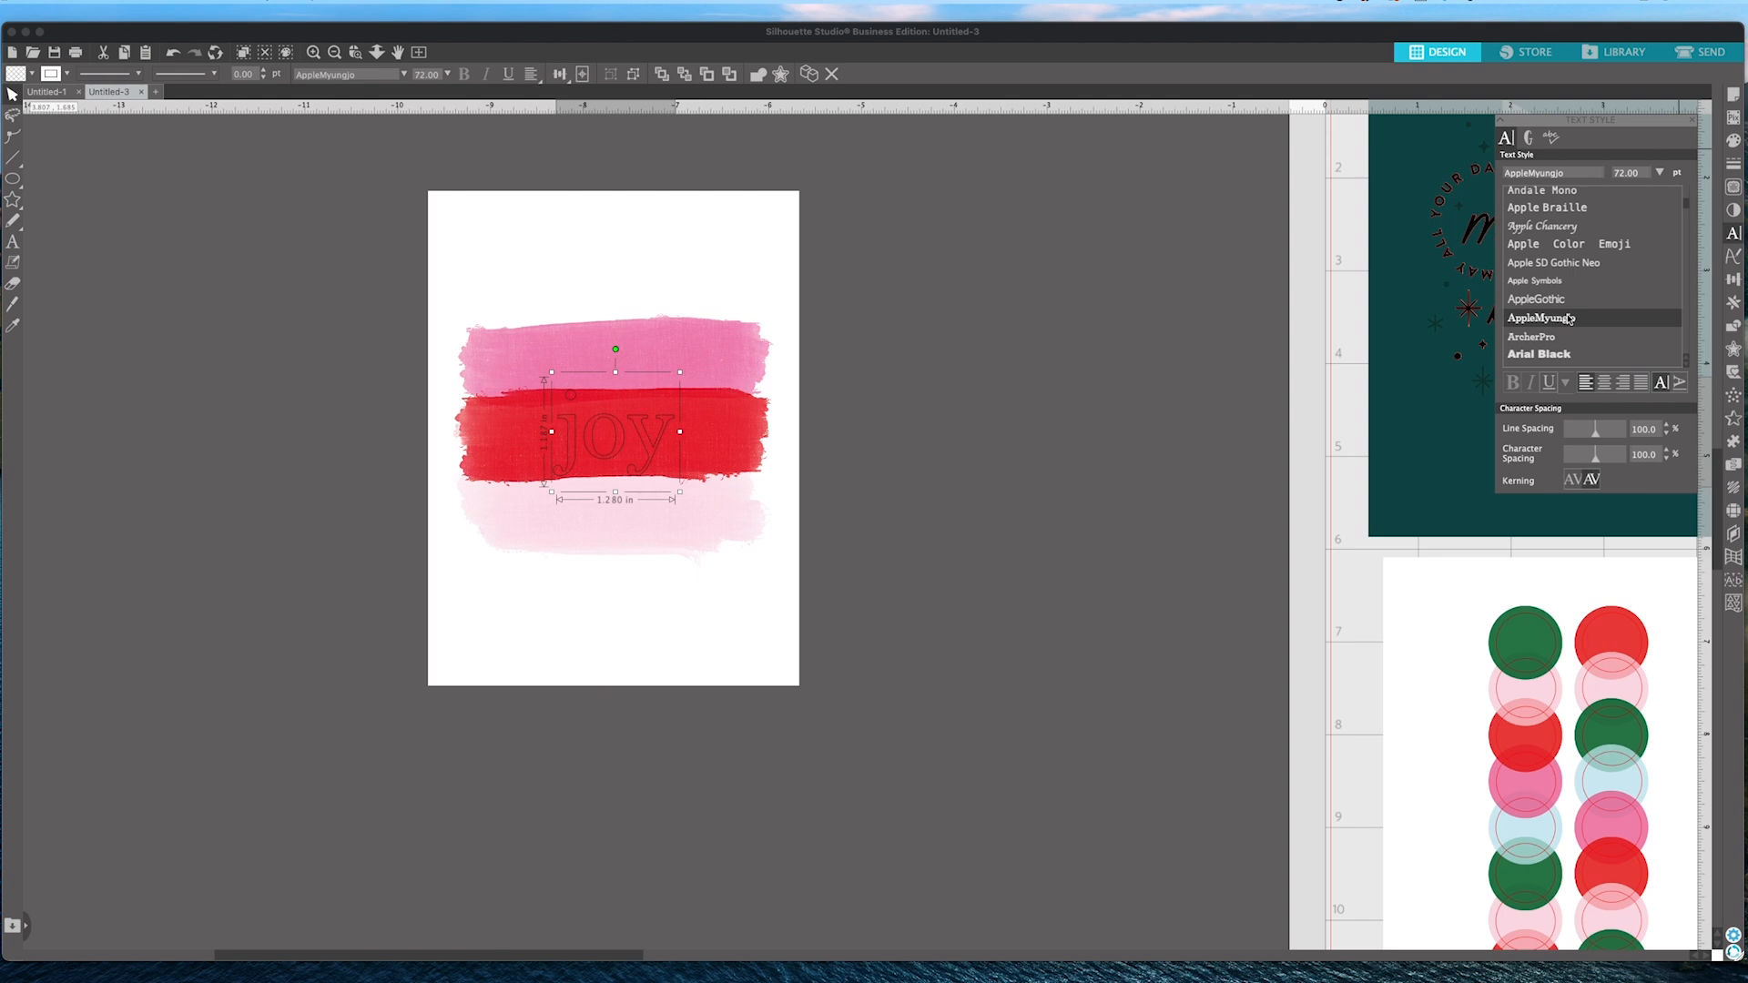
{"action": "scroll", "coordinate": [1570, 317], "scroll_direction": "down", "scroll_amount": 3}
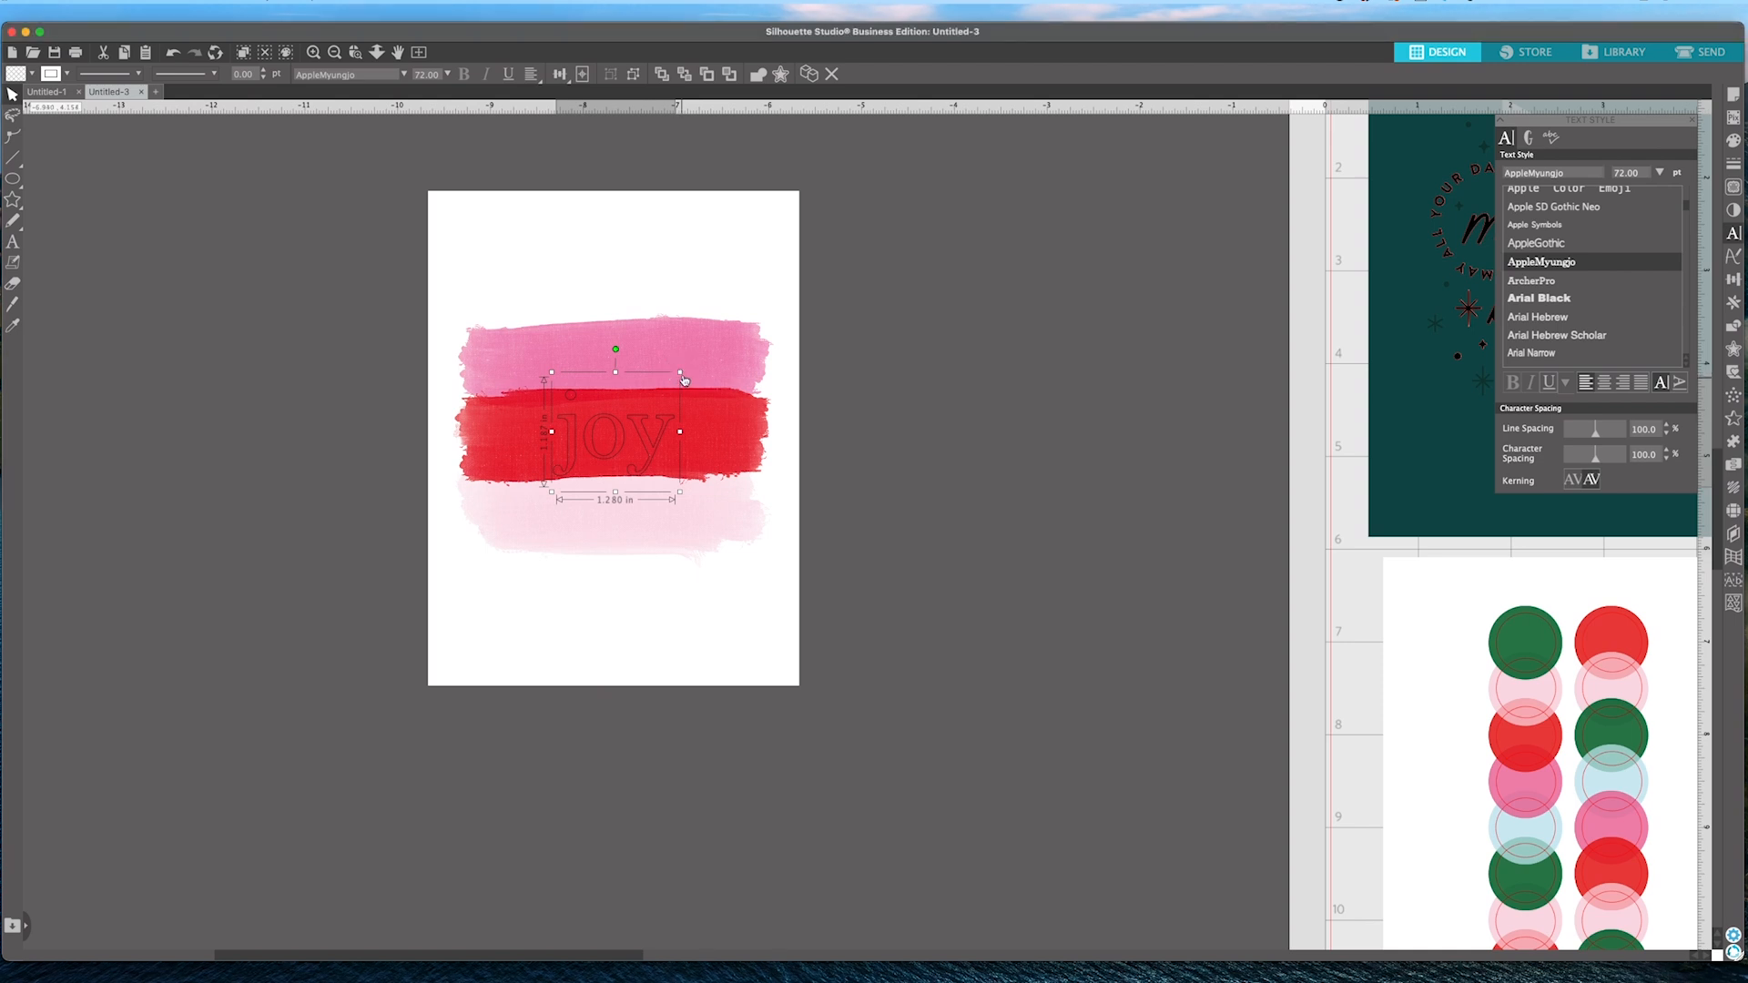
{"action": "left_click_drag", "start_coordinate": [680, 372], "coordinate": [643, 444]}
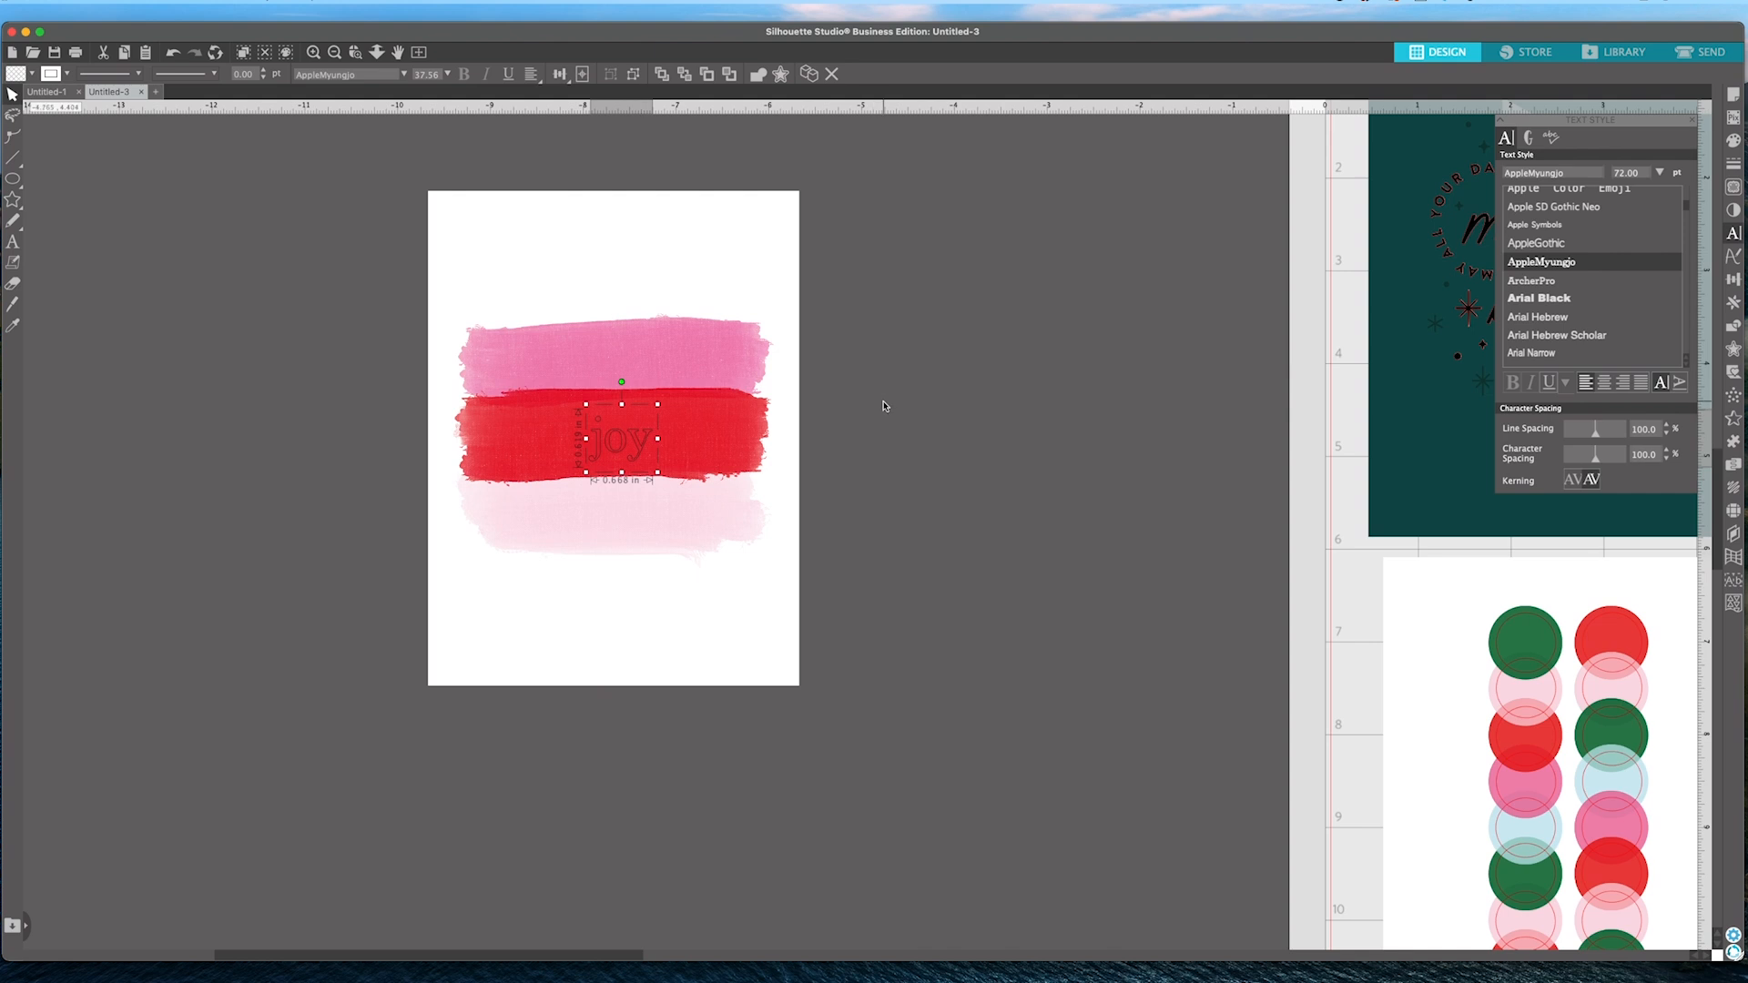
Center the "joy" text on the brush-stroke card using alignment, and deselect both.
{"action": "left_click", "coordinate": [816, 657]}
{"action": "mouse_move", "coordinate": [837, 709]}
{"action": "left_mouse_down"}
{"action": "mouse_move", "coordinate": [371, 465]}
{"action": "mouse_move", "coordinate": [246, 232]}
{"action": "left_mouse_up"}
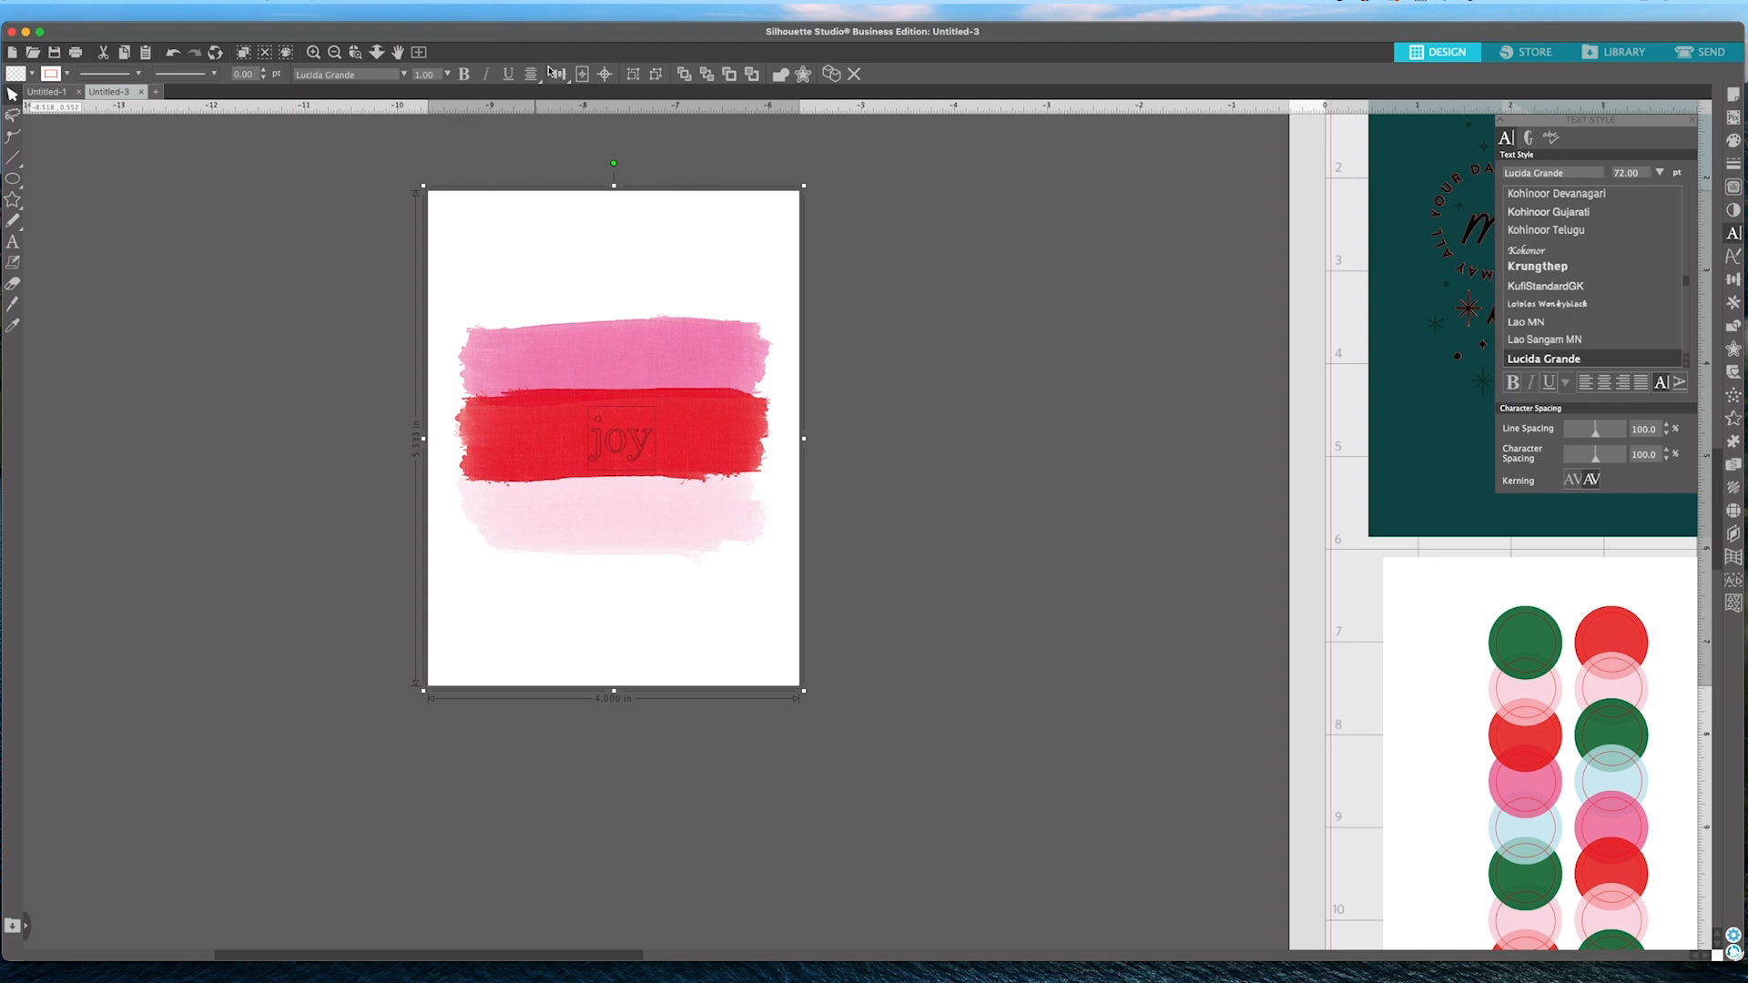
{"action": "left_click", "coordinate": [559, 74]}
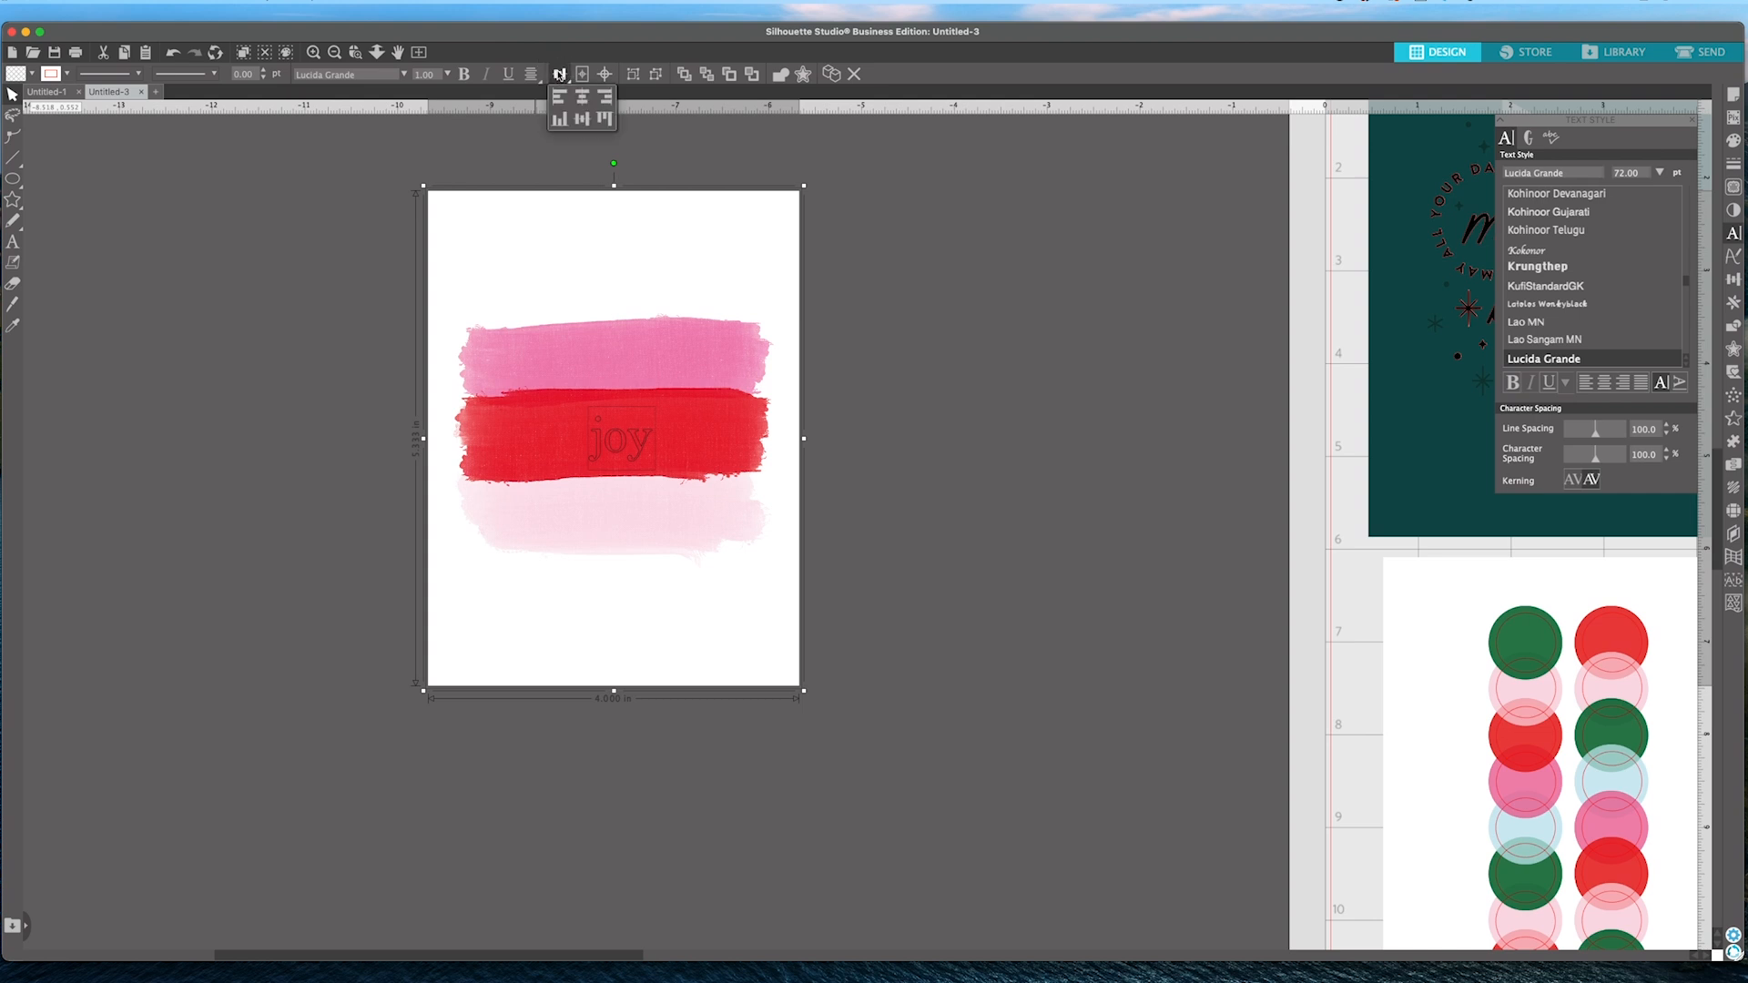
{"action": "left_click", "coordinate": [586, 124]}
{"action": "left_click", "coordinate": [823, 384]}
{"action": "scroll", "coordinate": [625, 445], "scroll_direction": "up", "scroll_amount": 1}
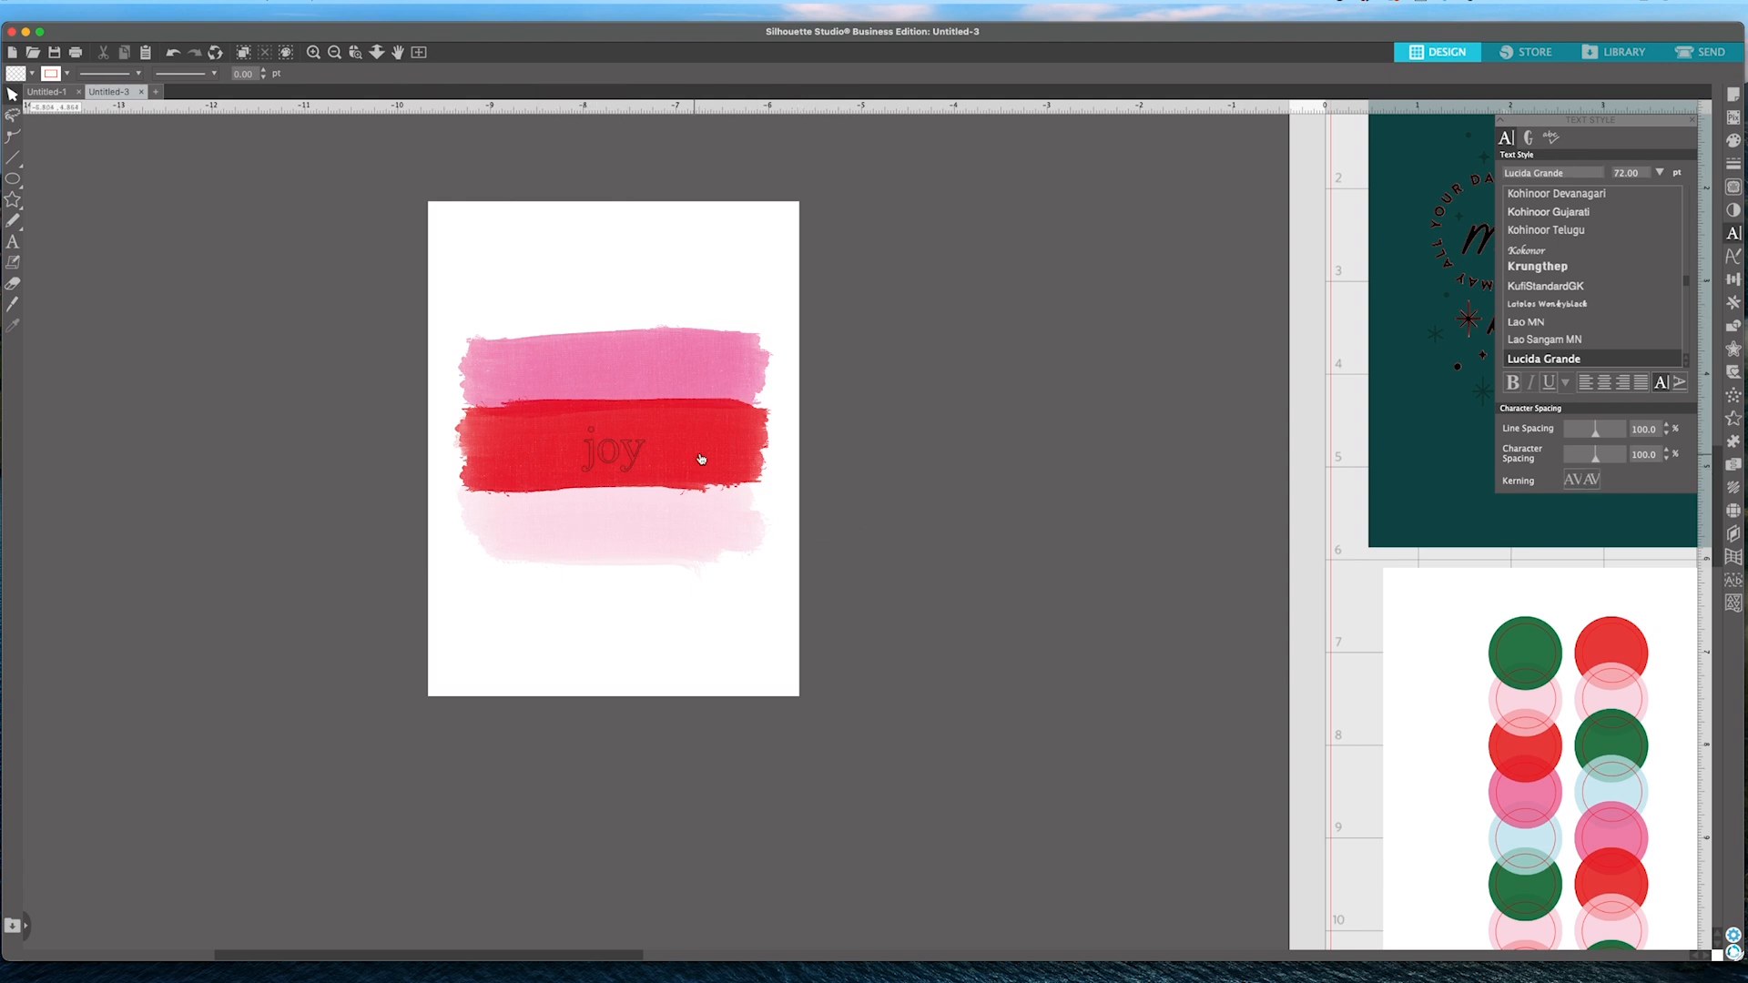
Apply the concentric outline fill effect to the "joy" text and reduce its line spacing until the lines fill the letters.
{"action": "scroll", "coordinate": [680, 455], "scroll_direction": "left", "scroll_amount": 1}
{"action": "scroll", "coordinate": [628, 480], "scroll_direction": "left", "scroll_amount": 1}
{"action": "scroll", "coordinate": [616, 479], "scroll_direction": "right", "scroll_amount": 1}
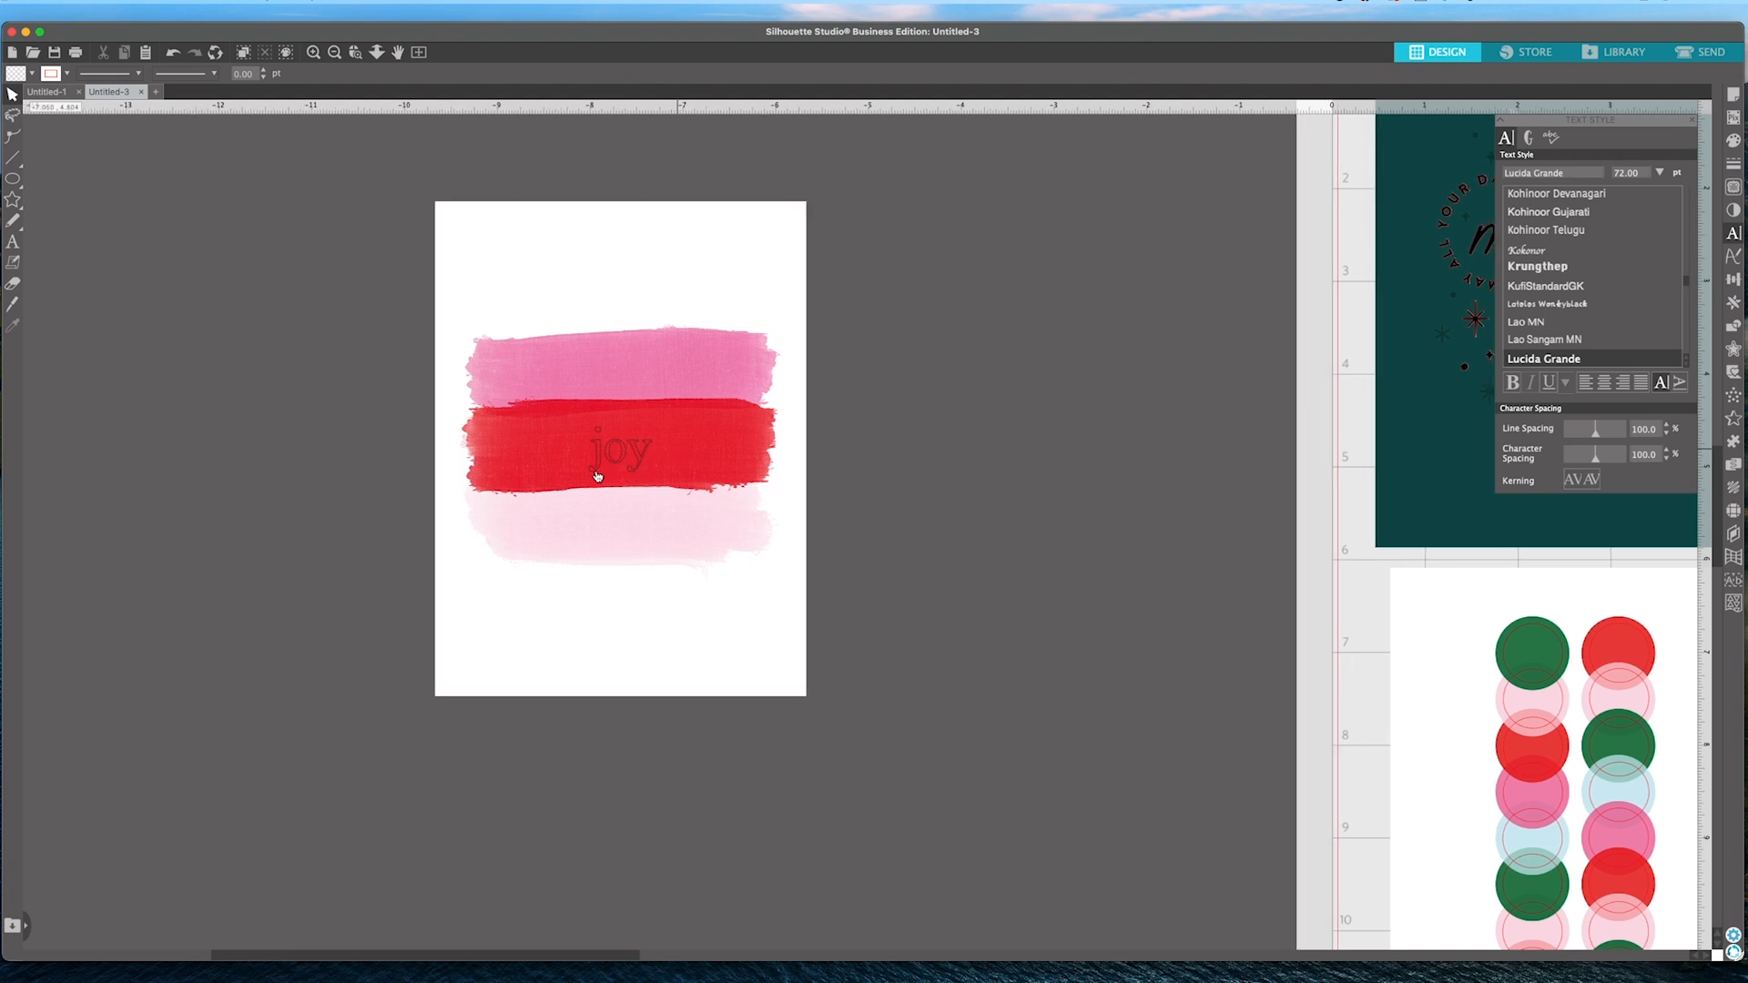
{"action": "scroll", "coordinate": [603, 460], "scroll_direction": "right", "scroll_amount": 1}
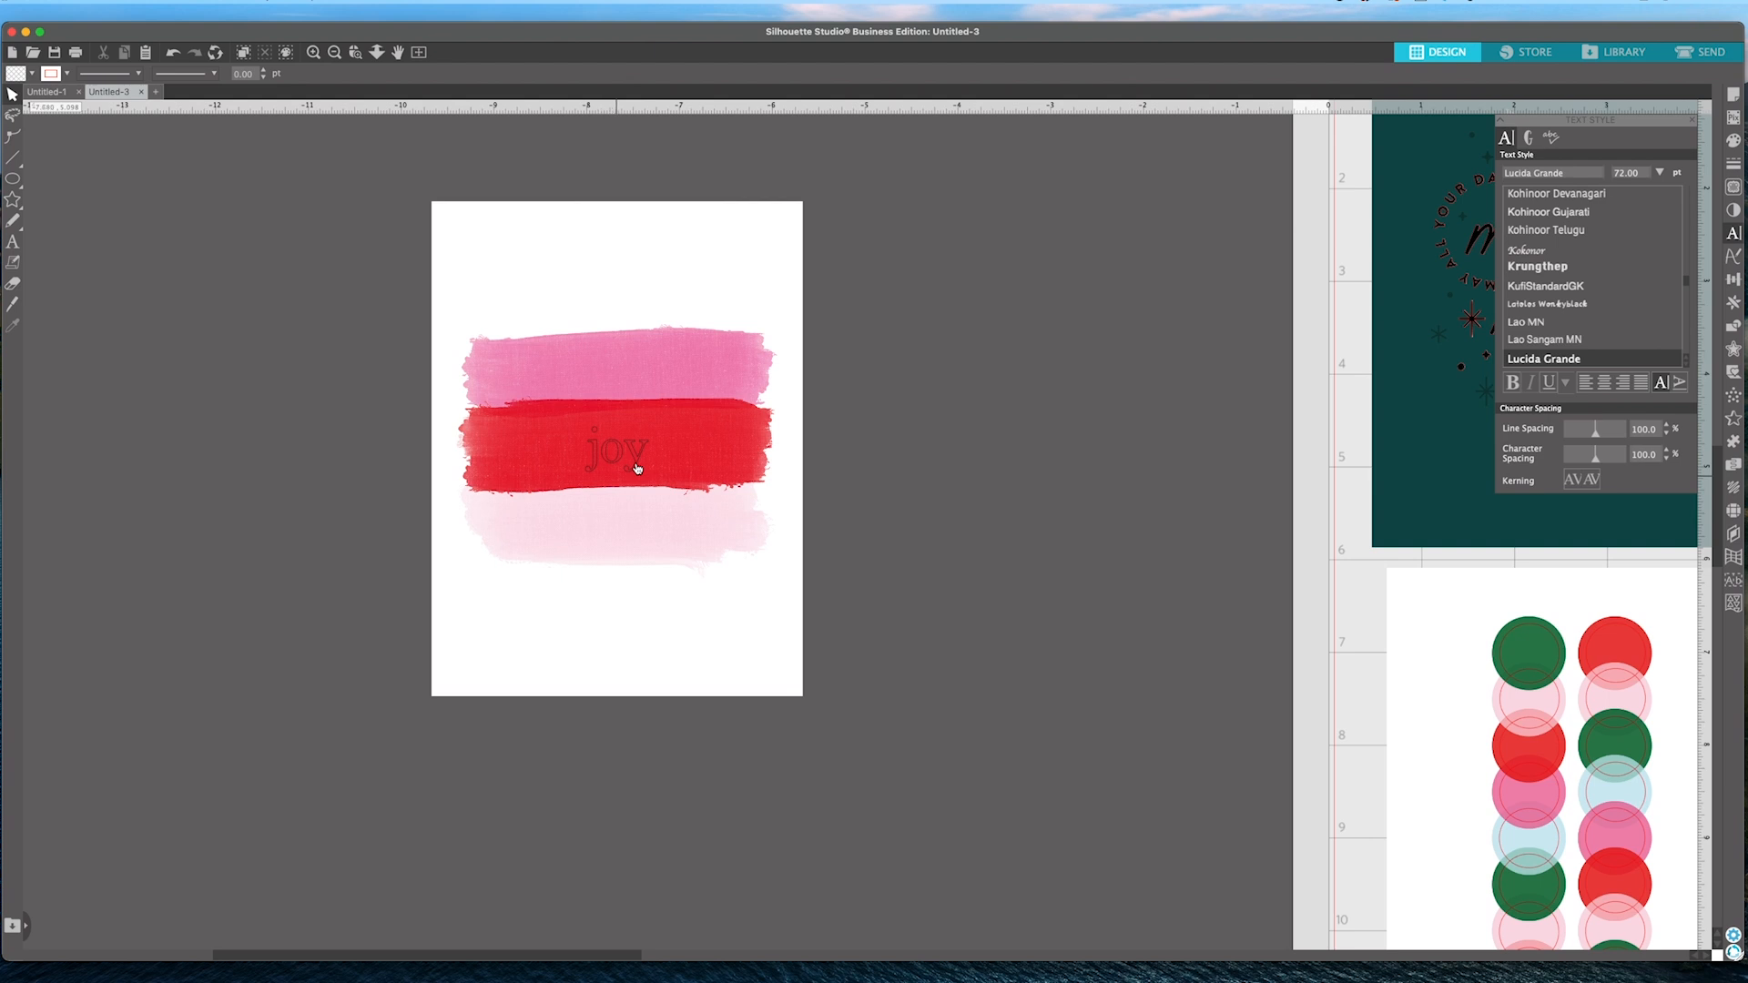
{"action": "scroll", "coordinate": [638, 465], "scroll_direction": "right", "scroll_amount": 1}
{"action": "left_click", "coordinate": [626, 453]}
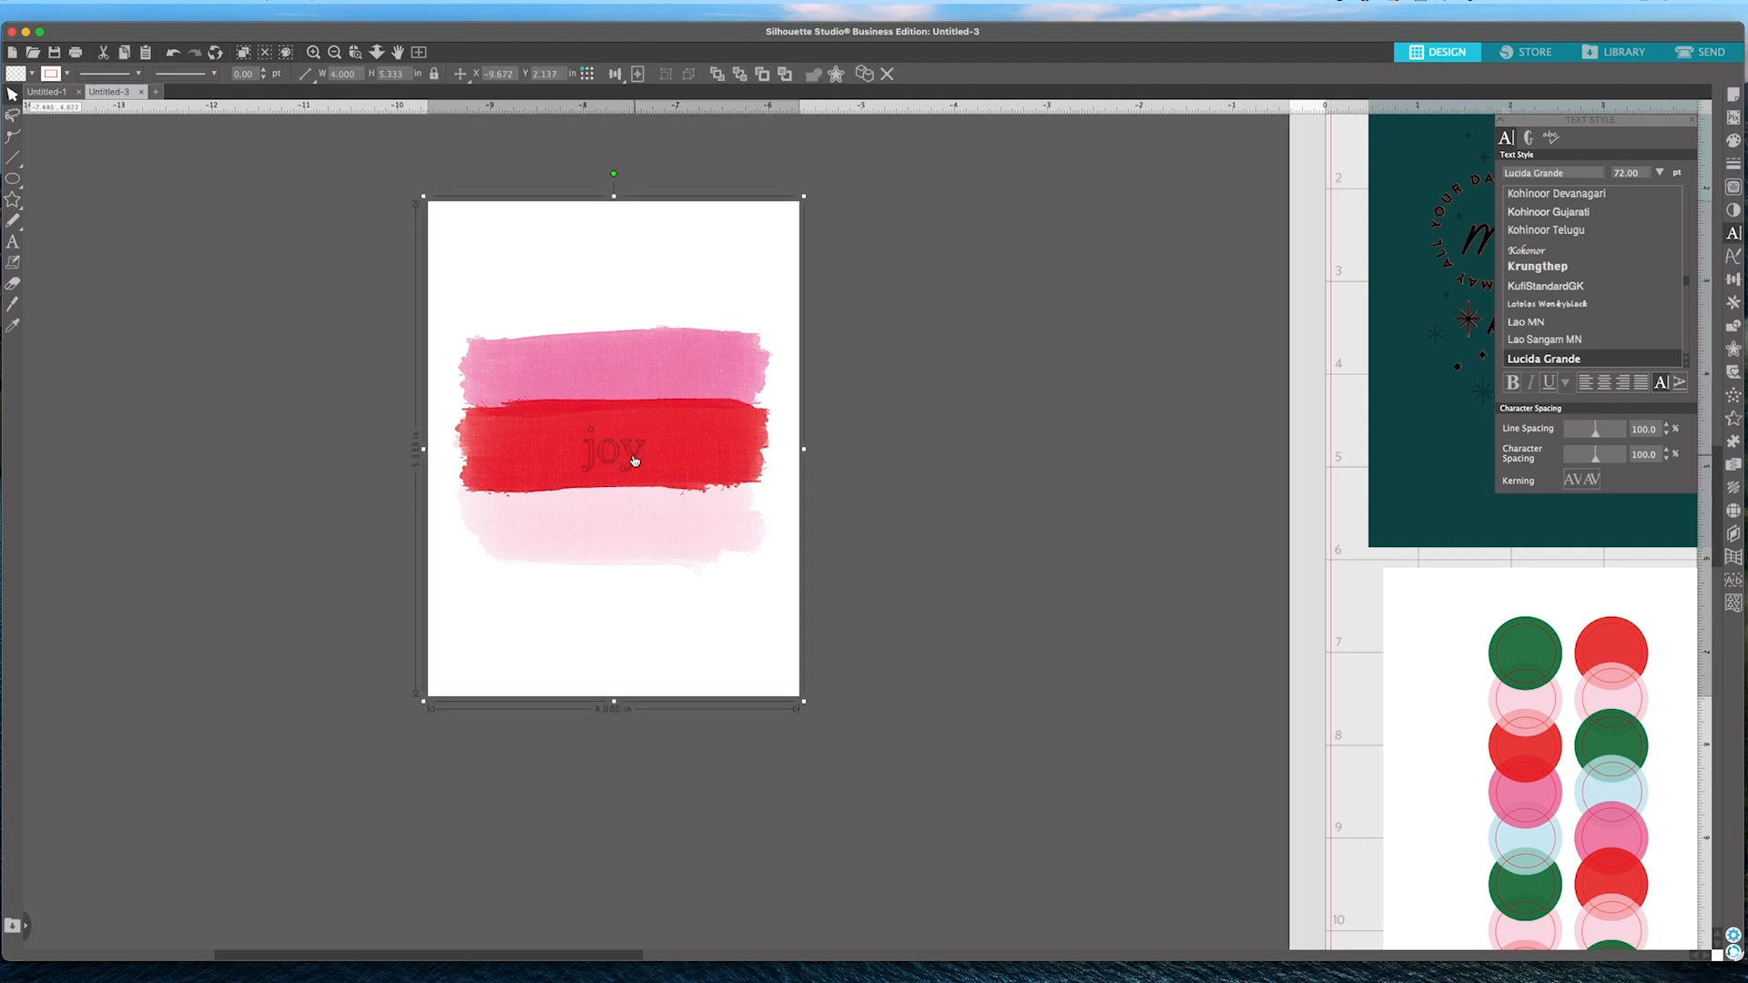
{"action": "left_click", "coordinate": [634, 459]}
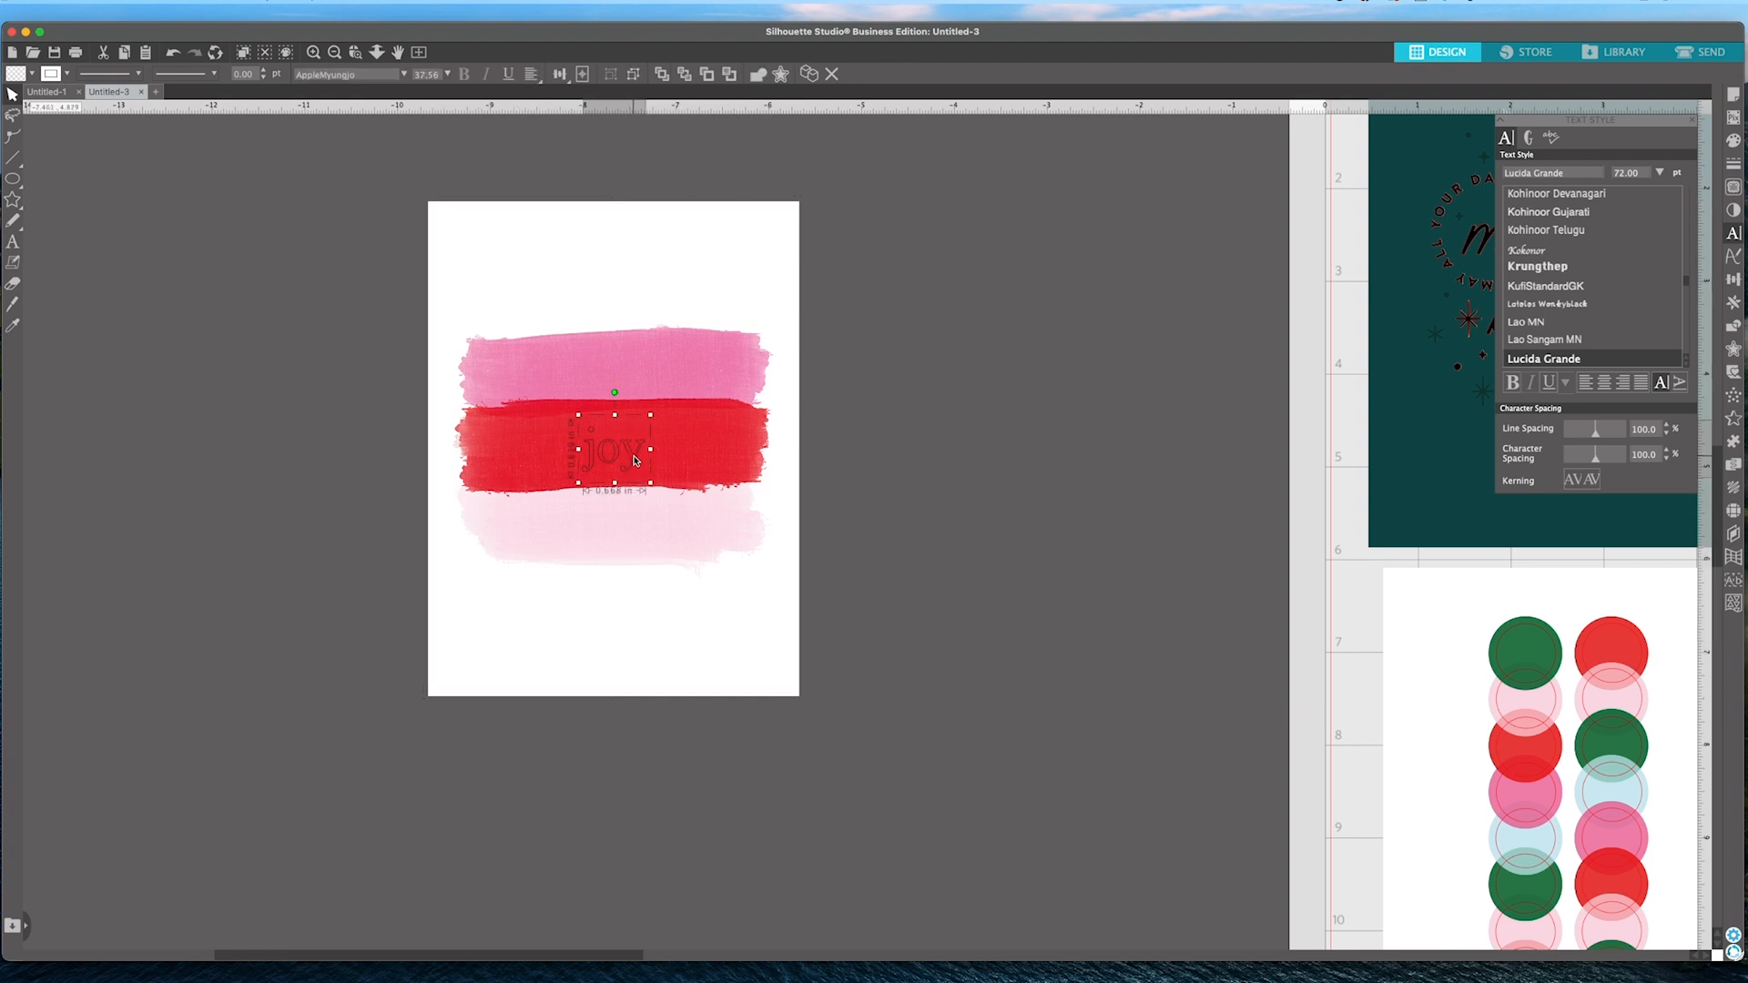
{"action": "scroll", "coordinate": [651, 451], "scroll_direction": "right", "scroll_amount": 1}
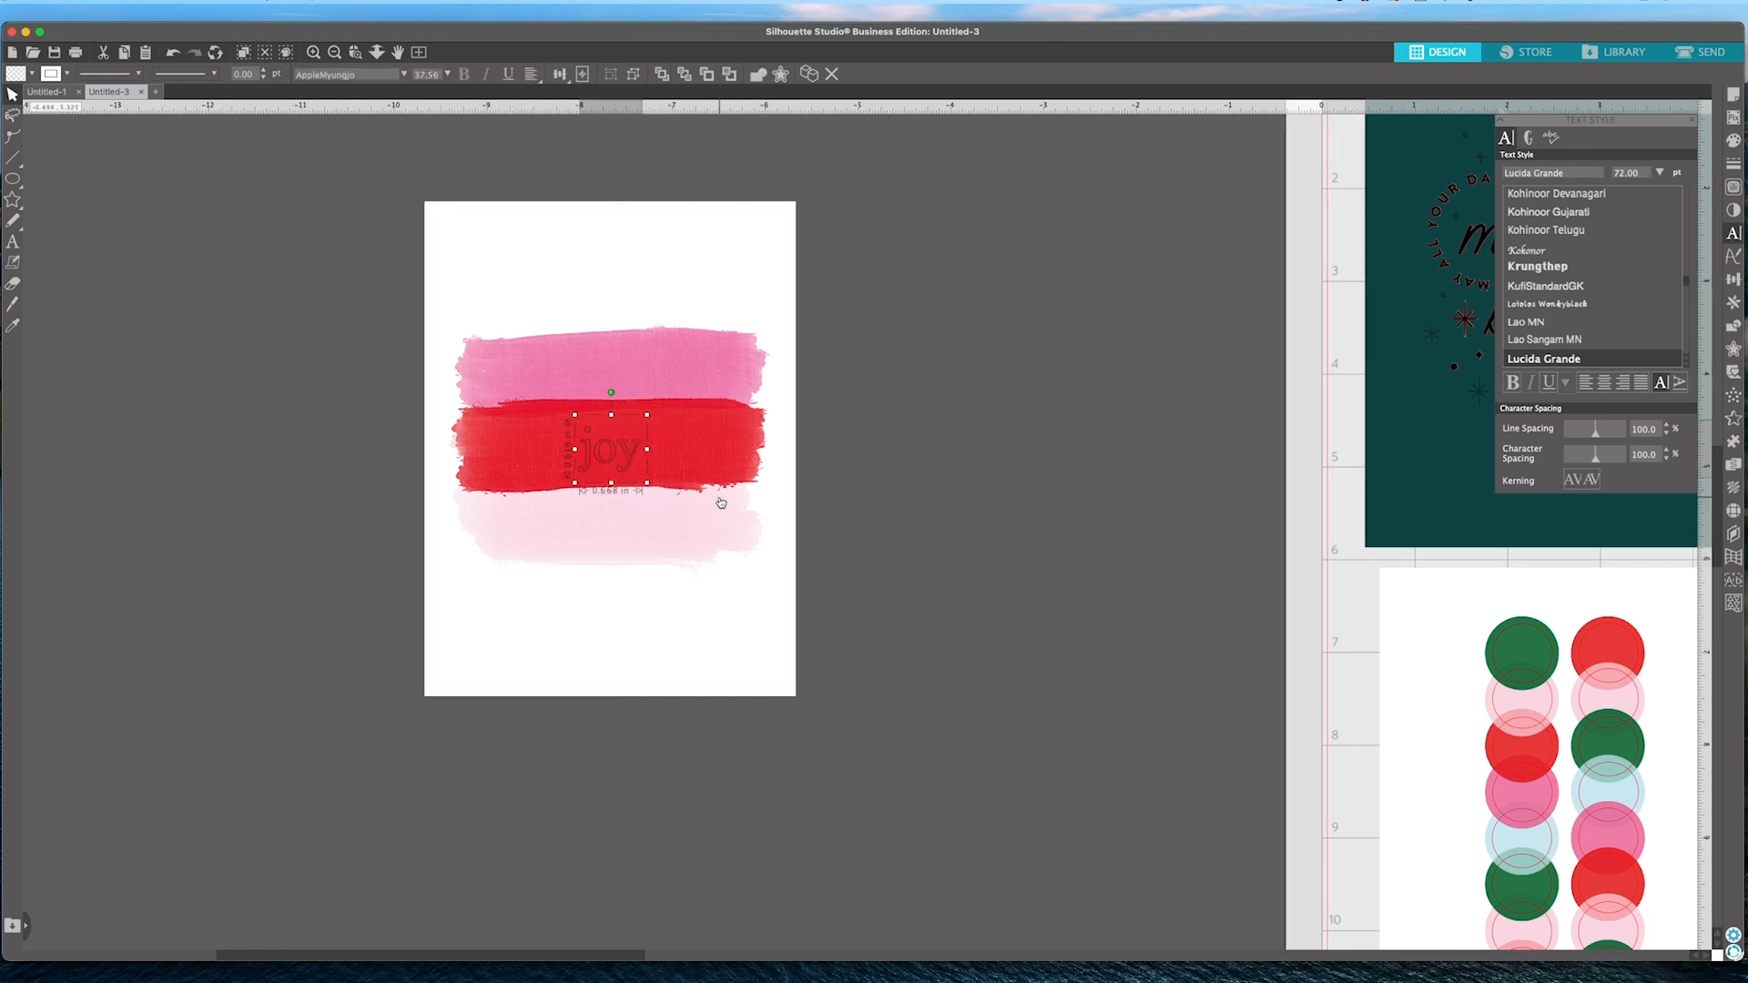
{"action": "left_click", "coordinate": [1733, 485]}
{"action": "left_click_drag", "start_coordinate": [1553, 131], "coordinate": [885, 297]}
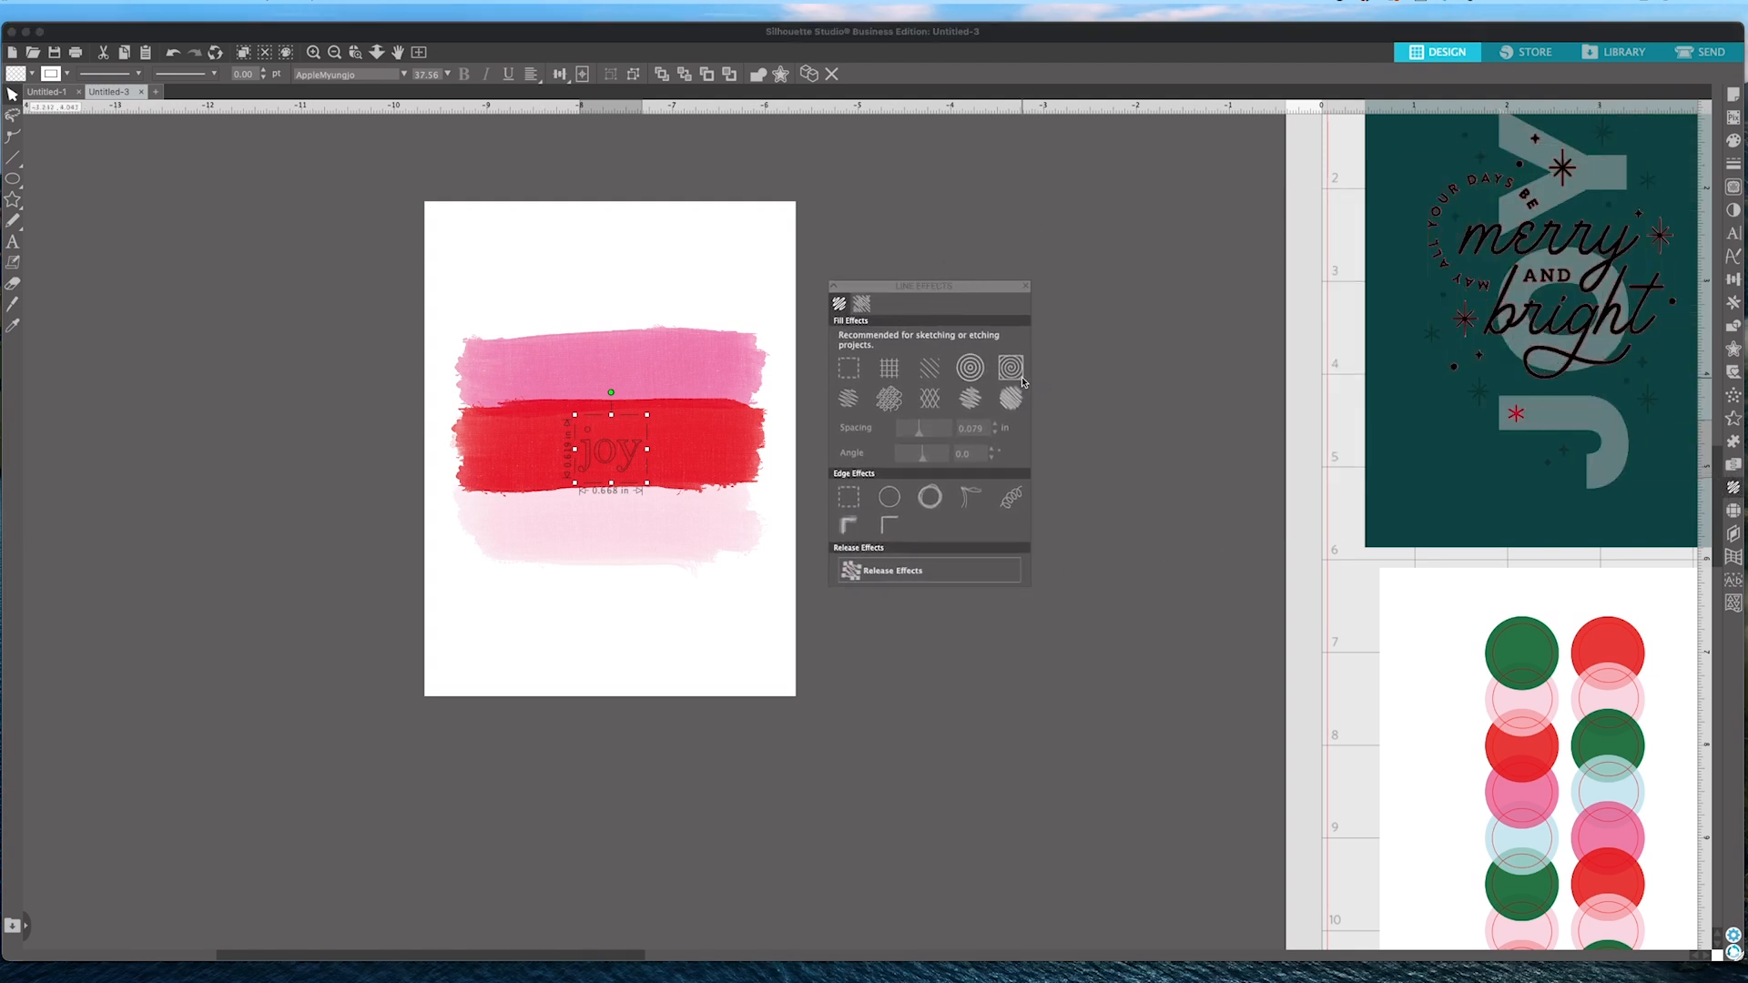
{"action": "left_click", "coordinate": [1013, 369]}
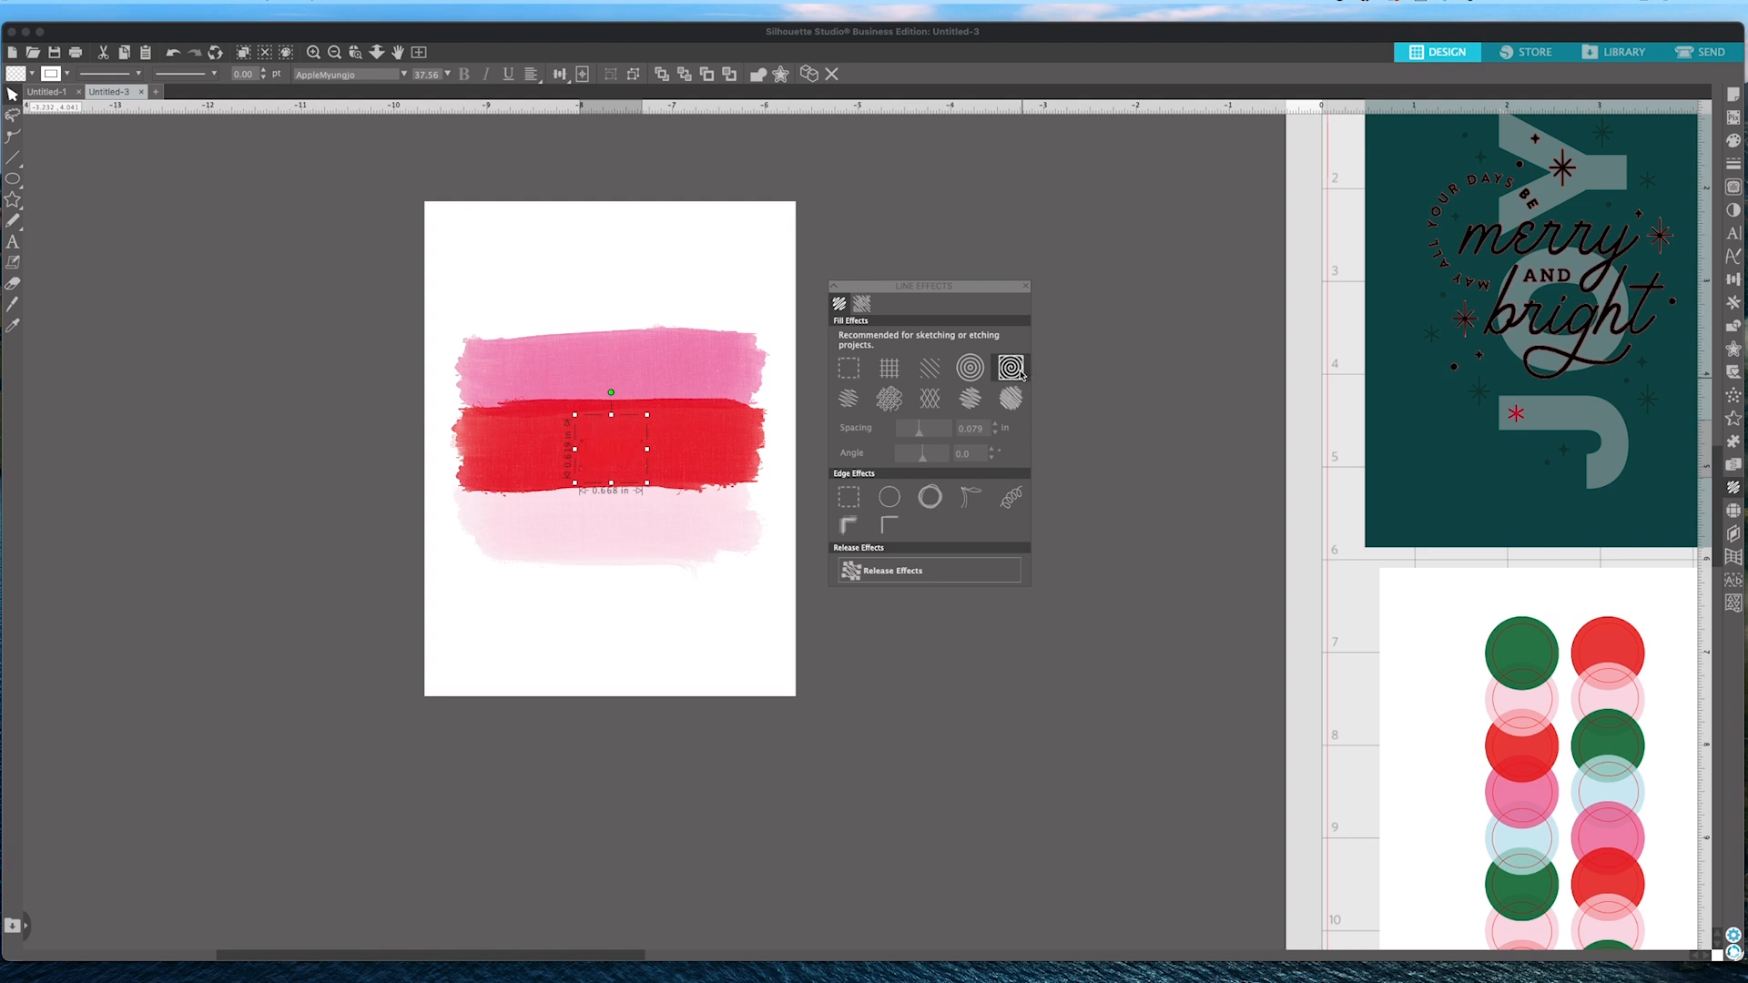
{"action": "left_click", "coordinate": [920, 492]}
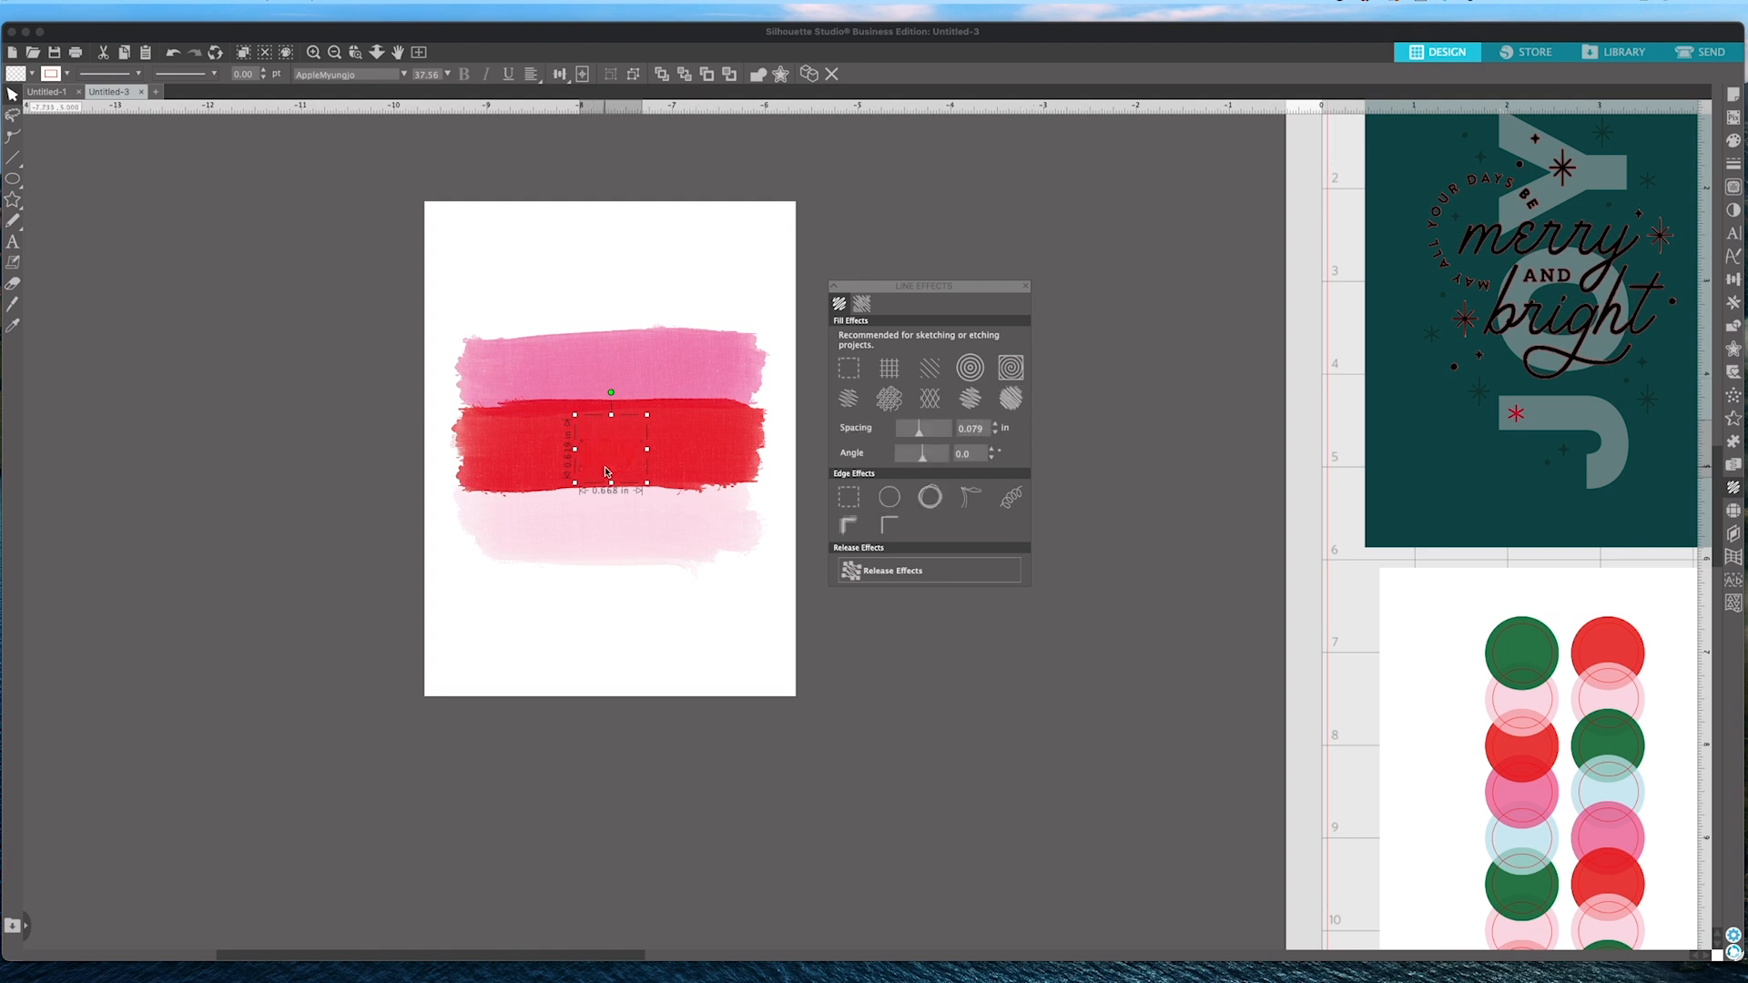
{"action": "left_click_drag", "start_coordinate": [922, 438], "coordinate": [874, 439]}
{"action": "left_click", "coordinate": [929, 585]}
{"action": "left_click", "coordinate": [1026, 287]}
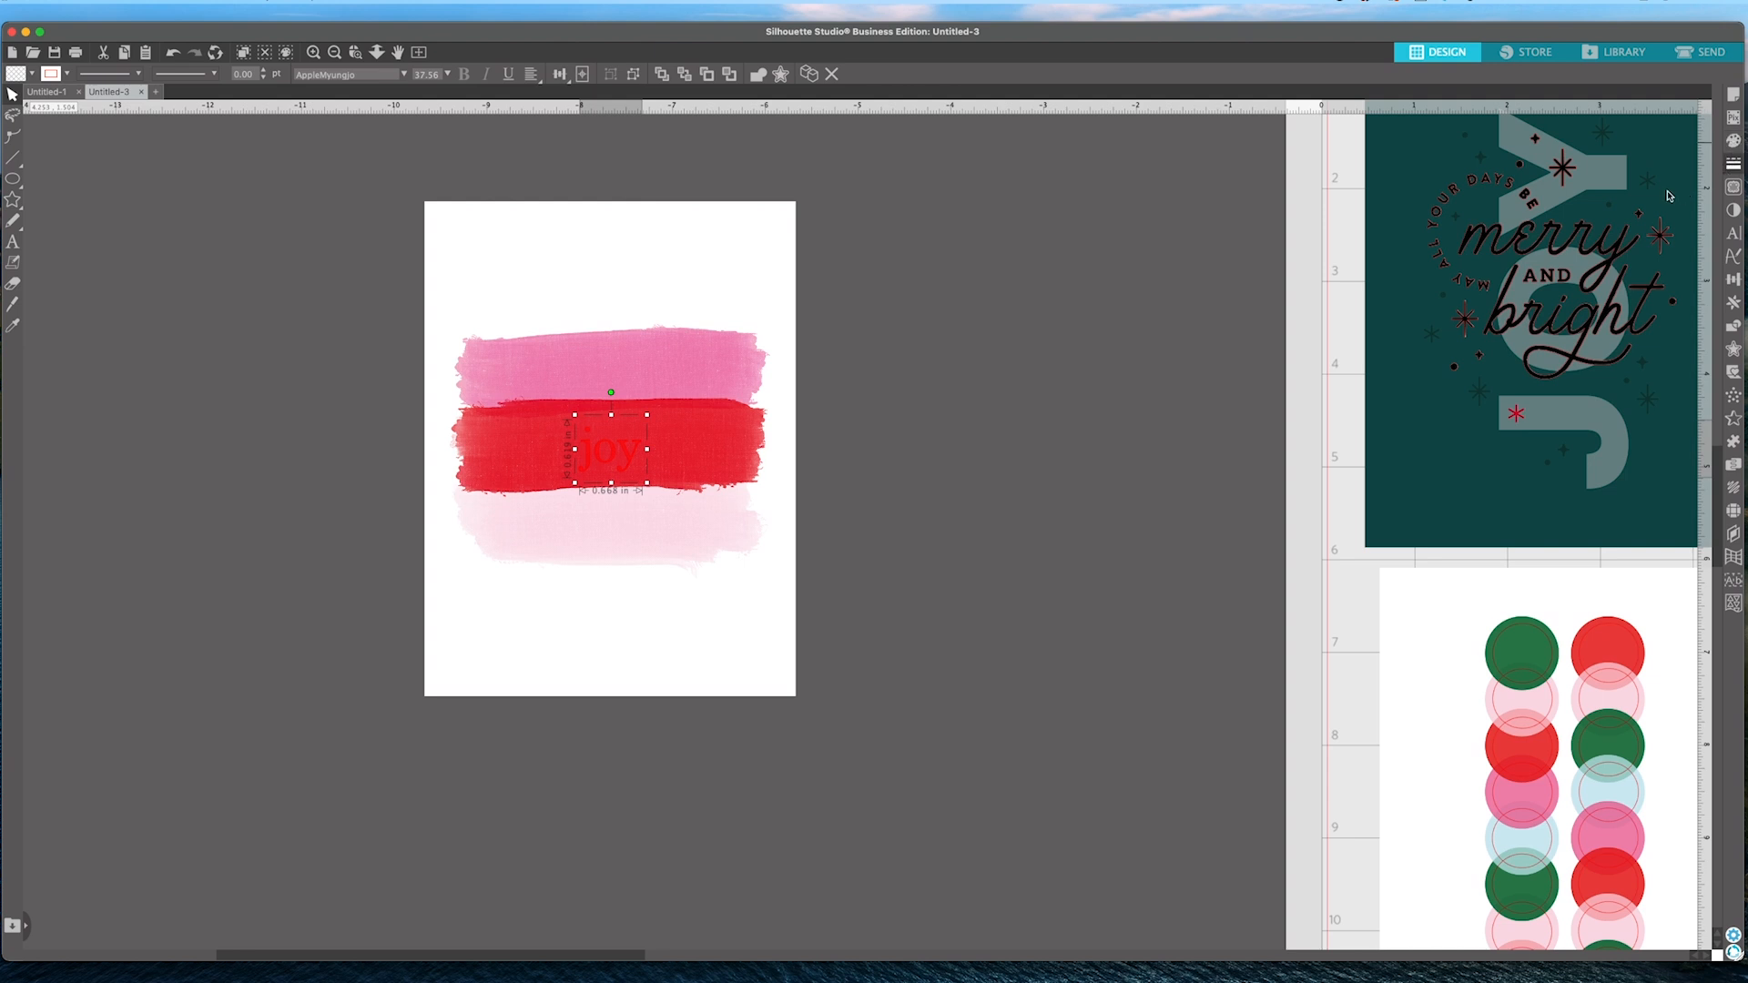
Set the filled "joy" text's line color to black and deselect it.
{"action": "left_click", "coordinate": [1733, 164]}
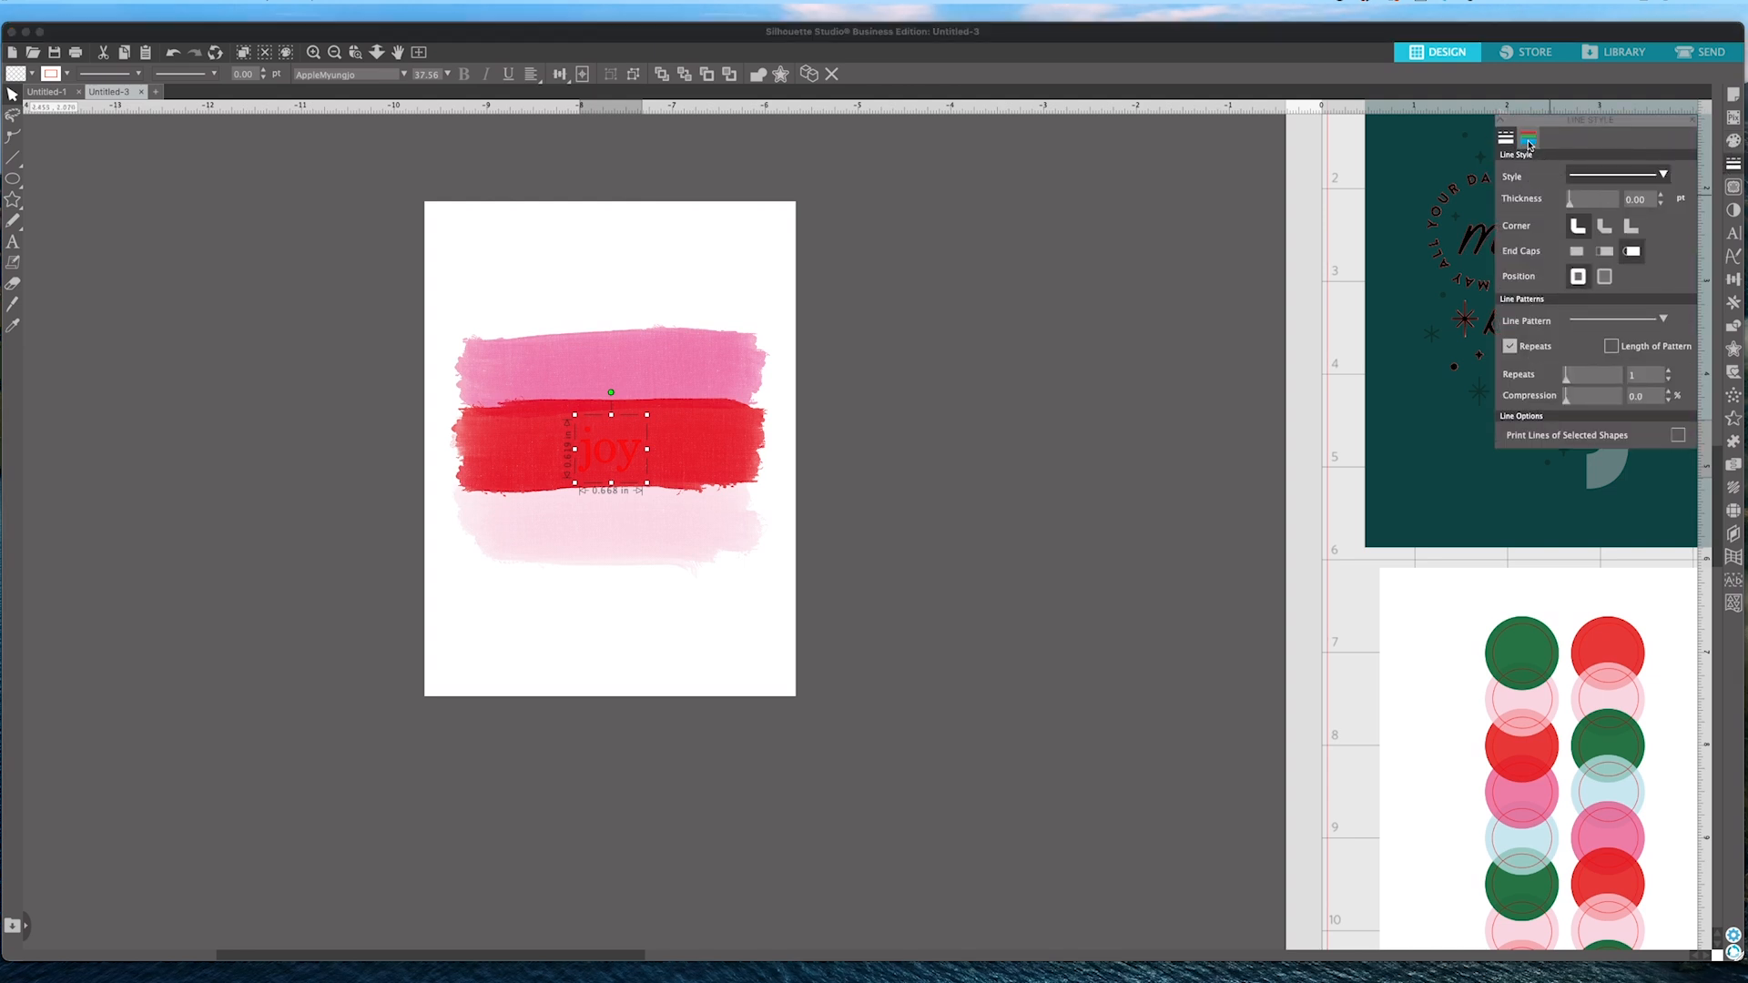
{"action": "left_click", "coordinate": [1528, 138]}
{"action": "left_click", "coordinate": [1508, 170]}
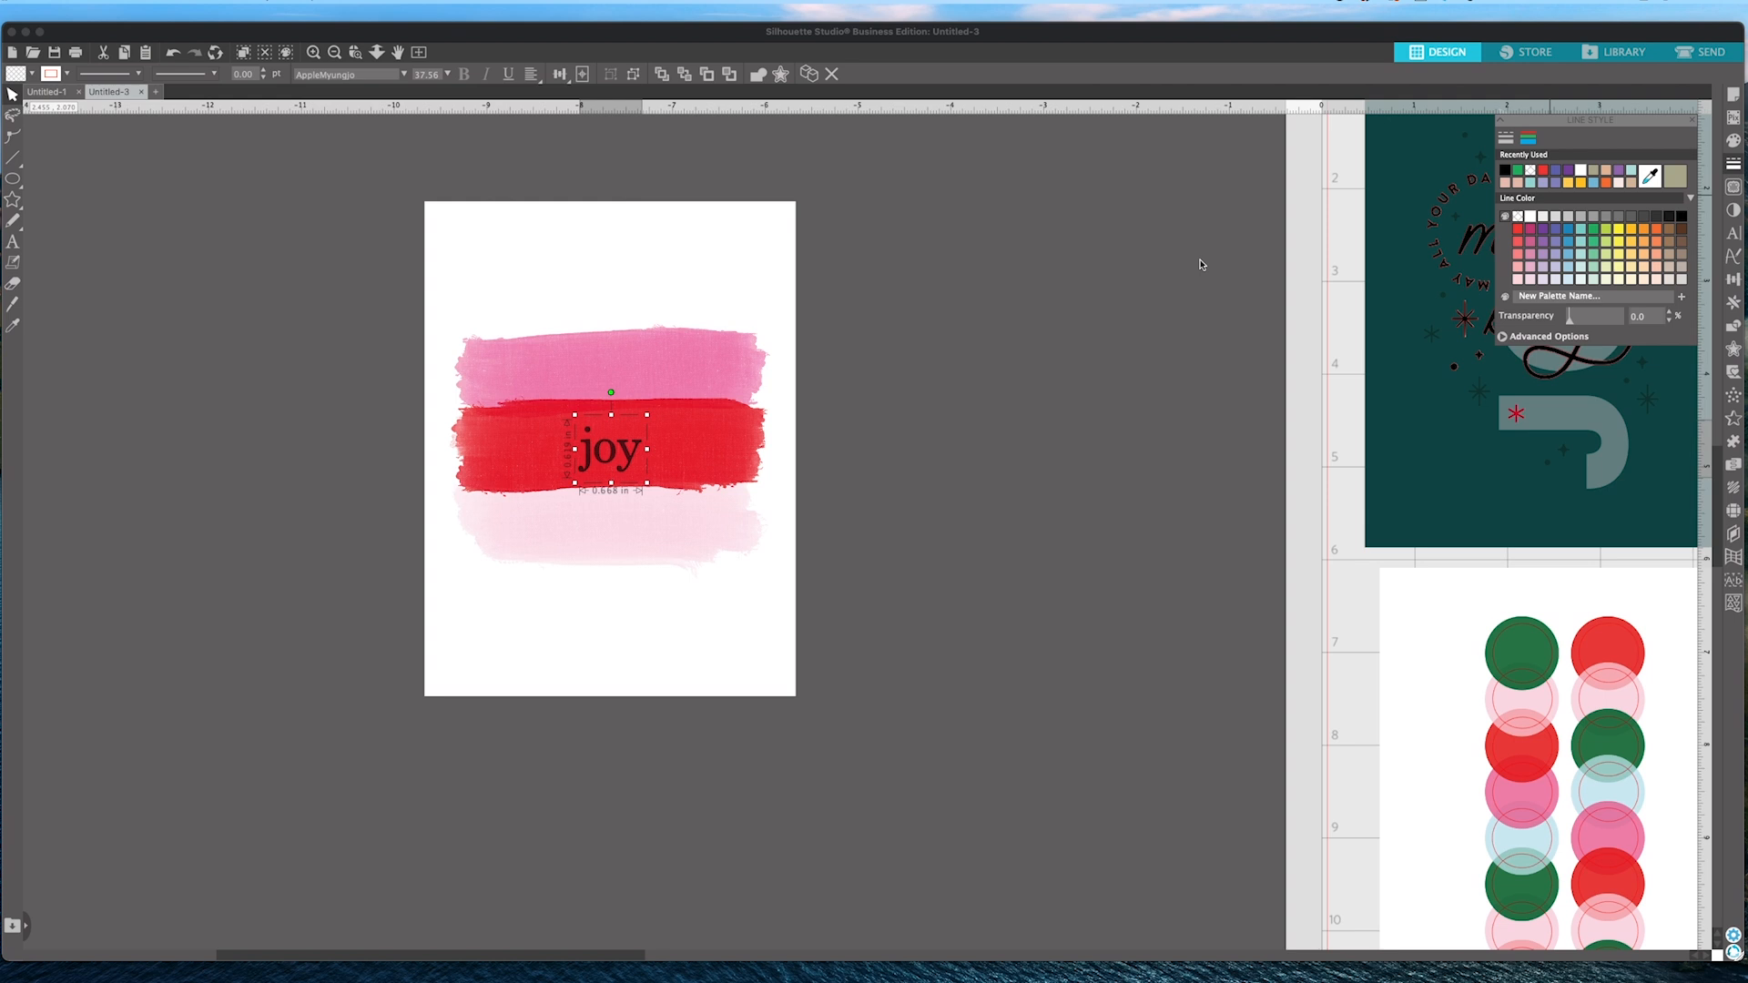
{"action": "left_click", "coordinate": [1207, 264]}
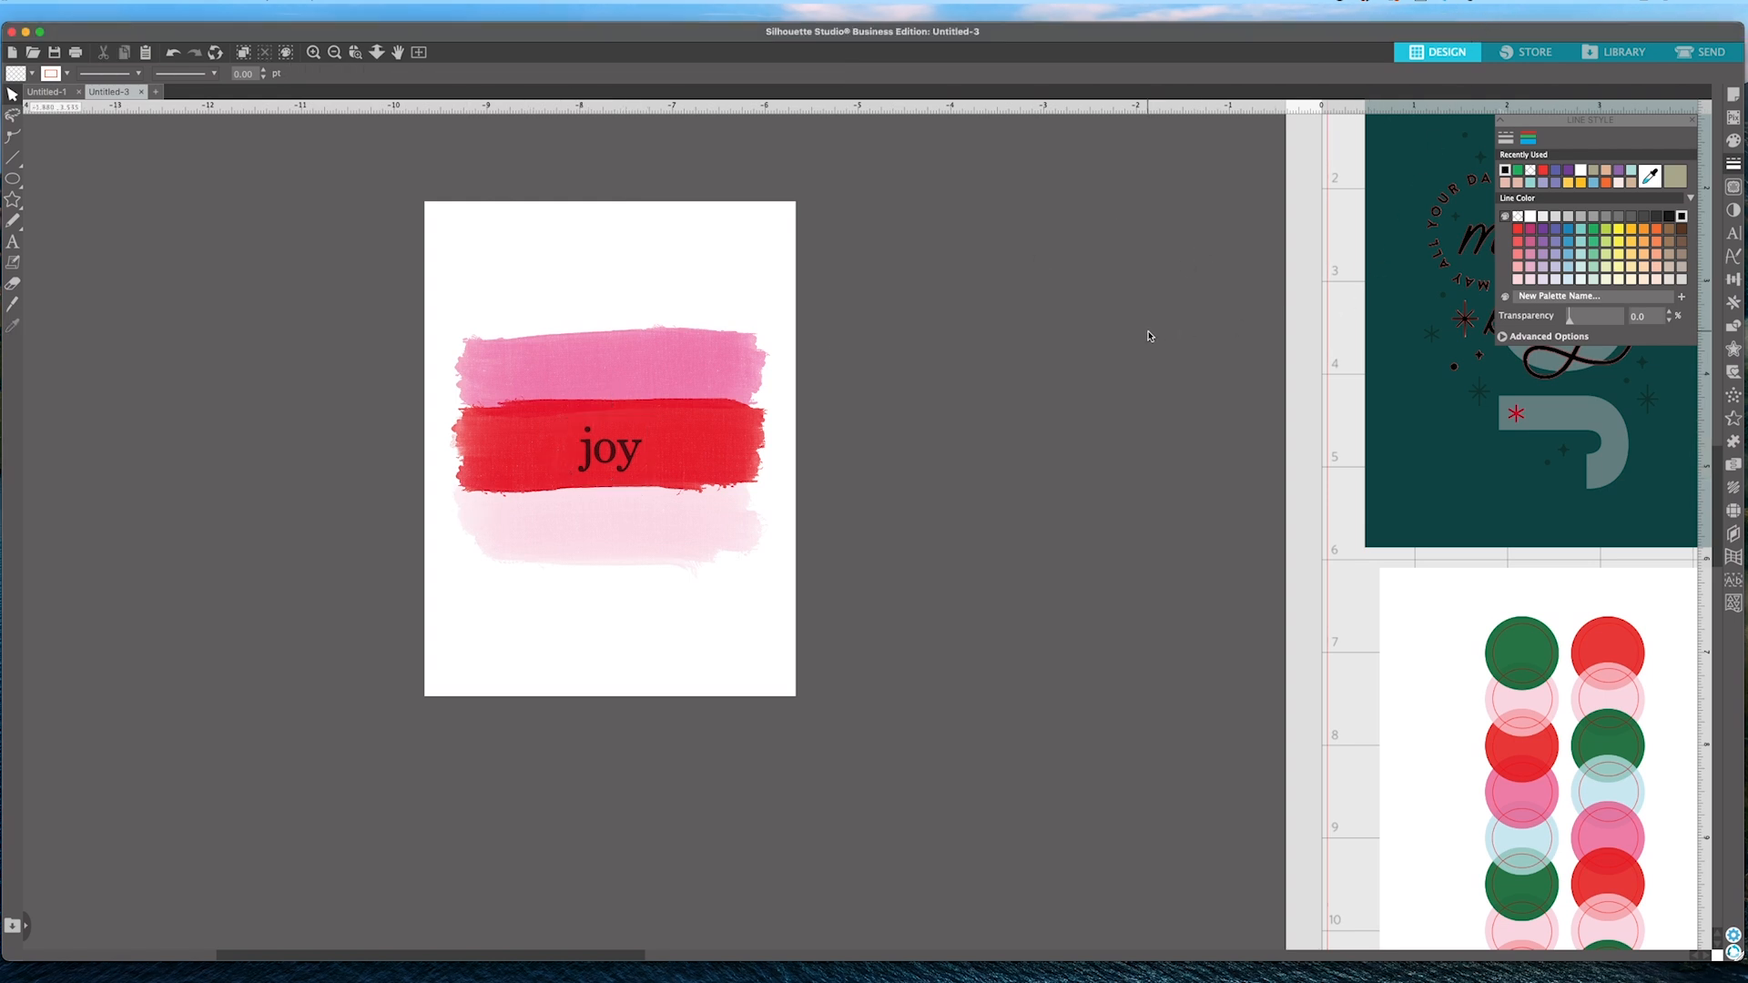
Move the brush-stroke card with its "joy" text onto the mat beside the dark green card, at about X 4.621 in and Y 0.534 in.
{"action": "key", "text": "super+minus"}
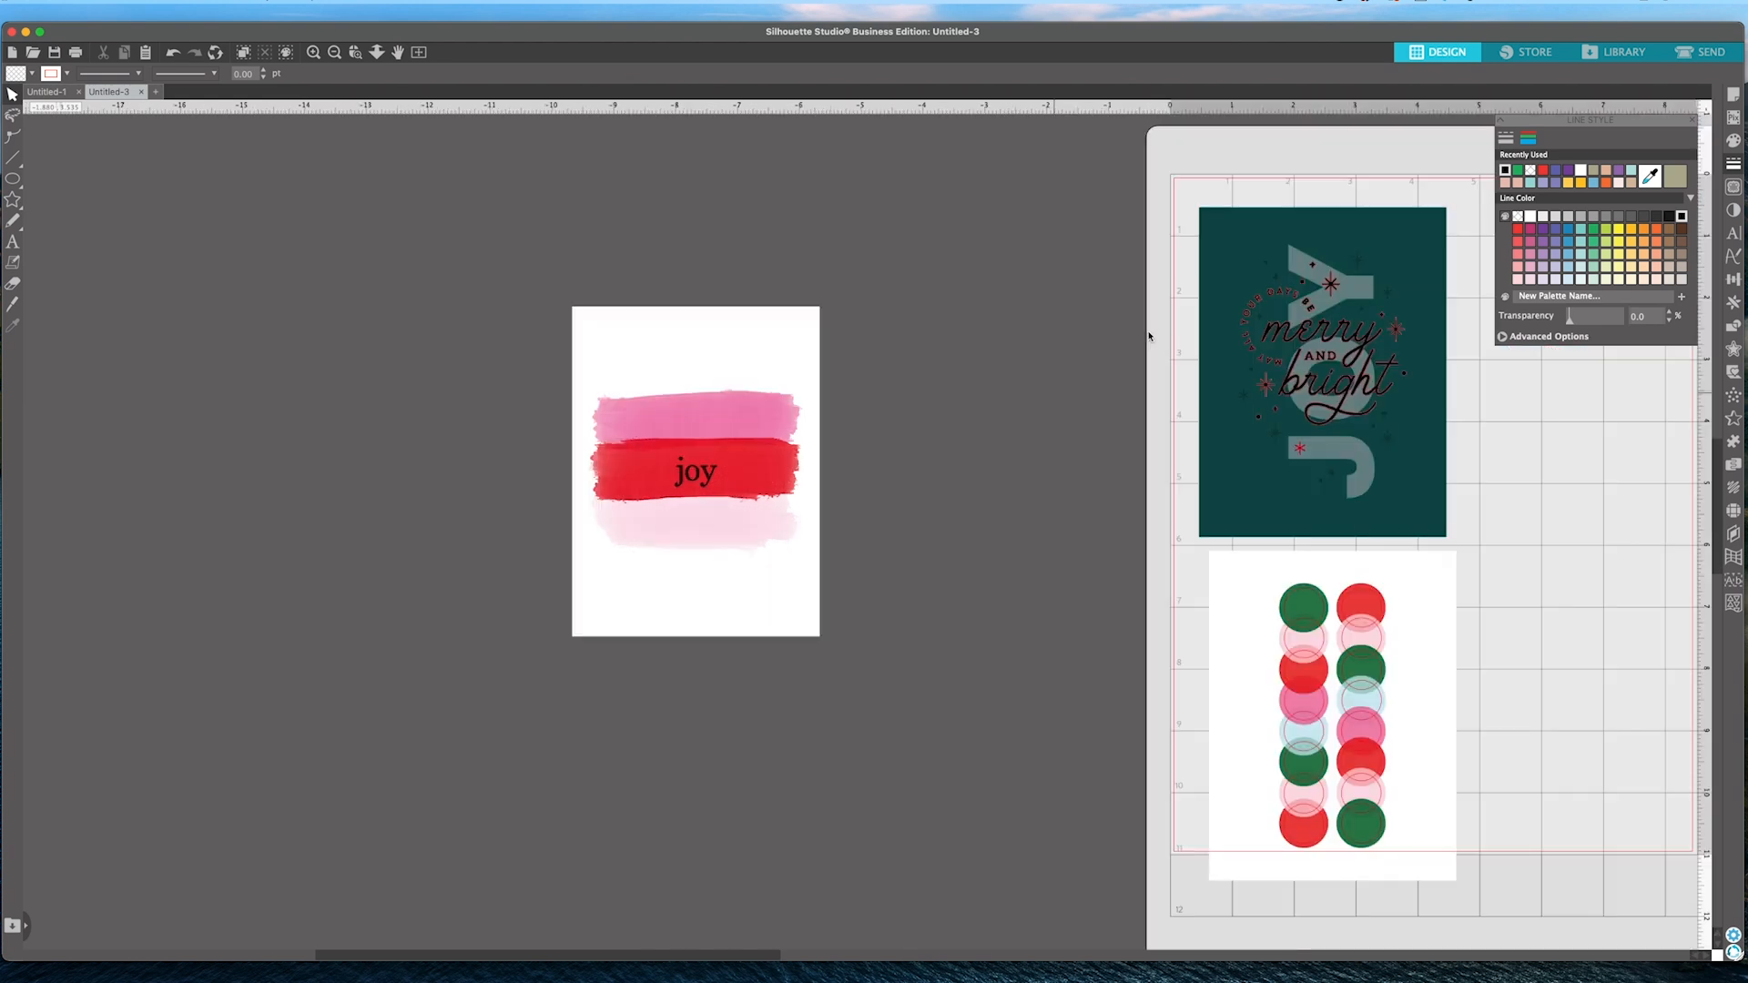
{"action": "key", "text": "super+minus"}
{"action": "left_click_drag", "start_coordinate": [632, 351], "coordinate": [907, 642]}
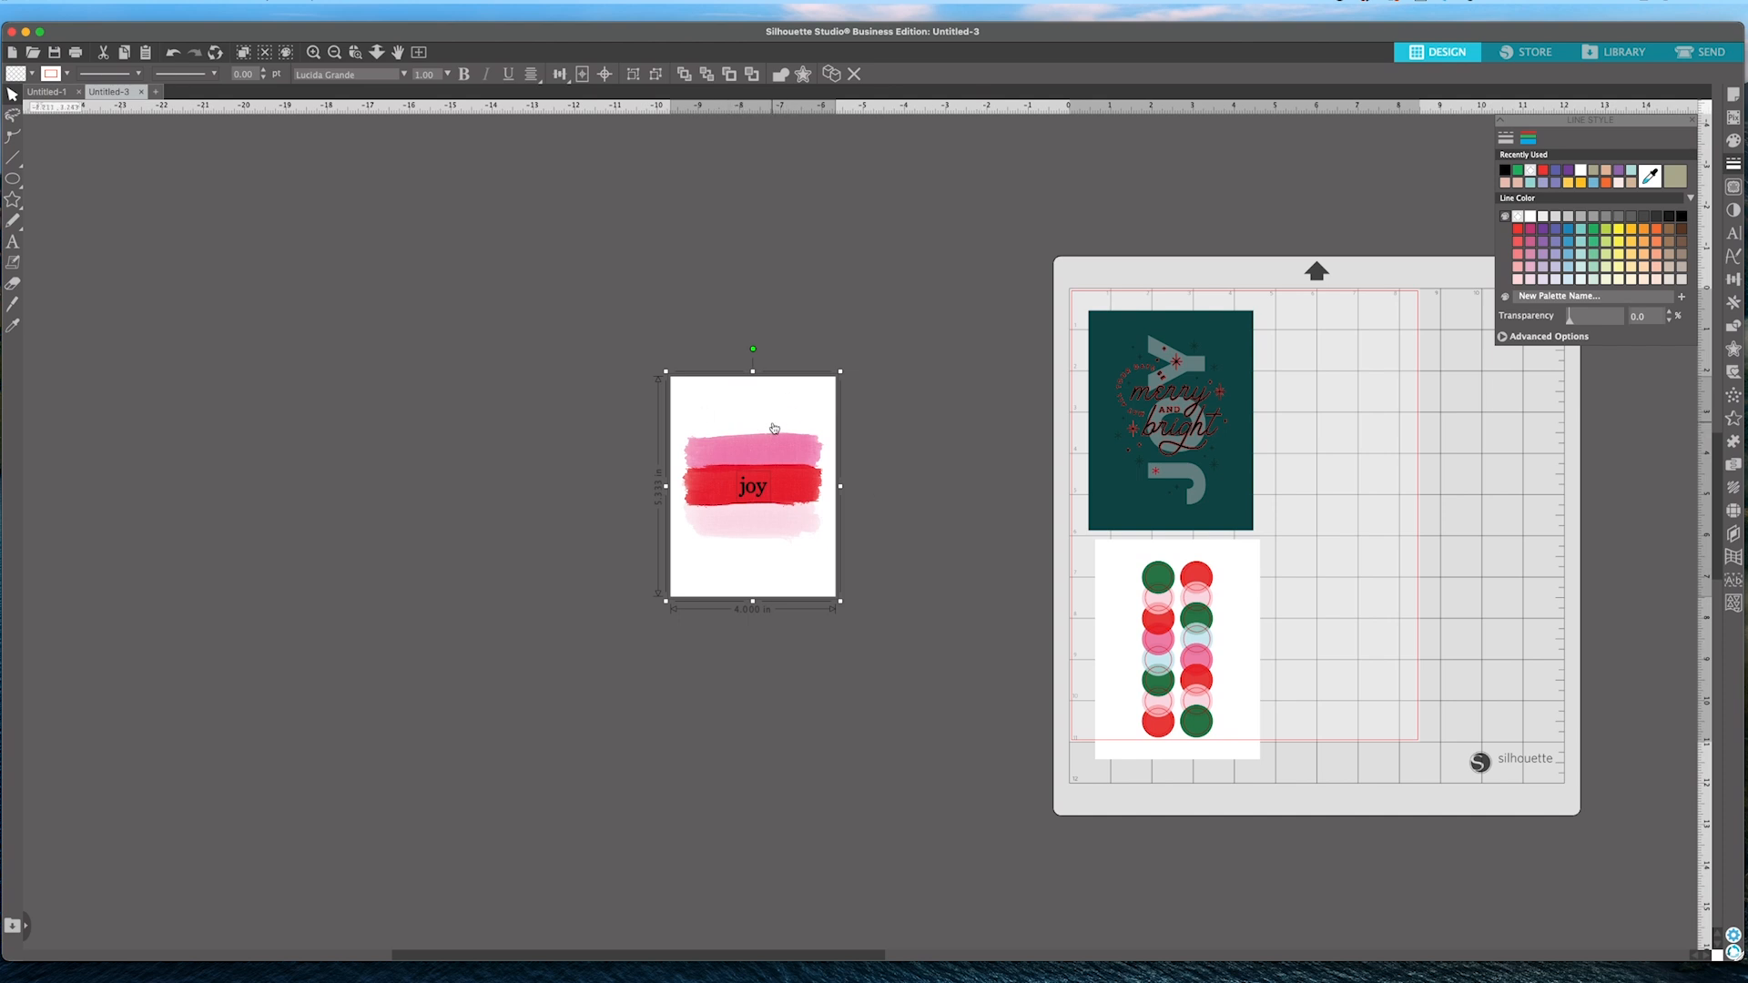
{"action": "left_click_drag", "start_coordinate": [742, 487], "coordinate": [1346, 416]}
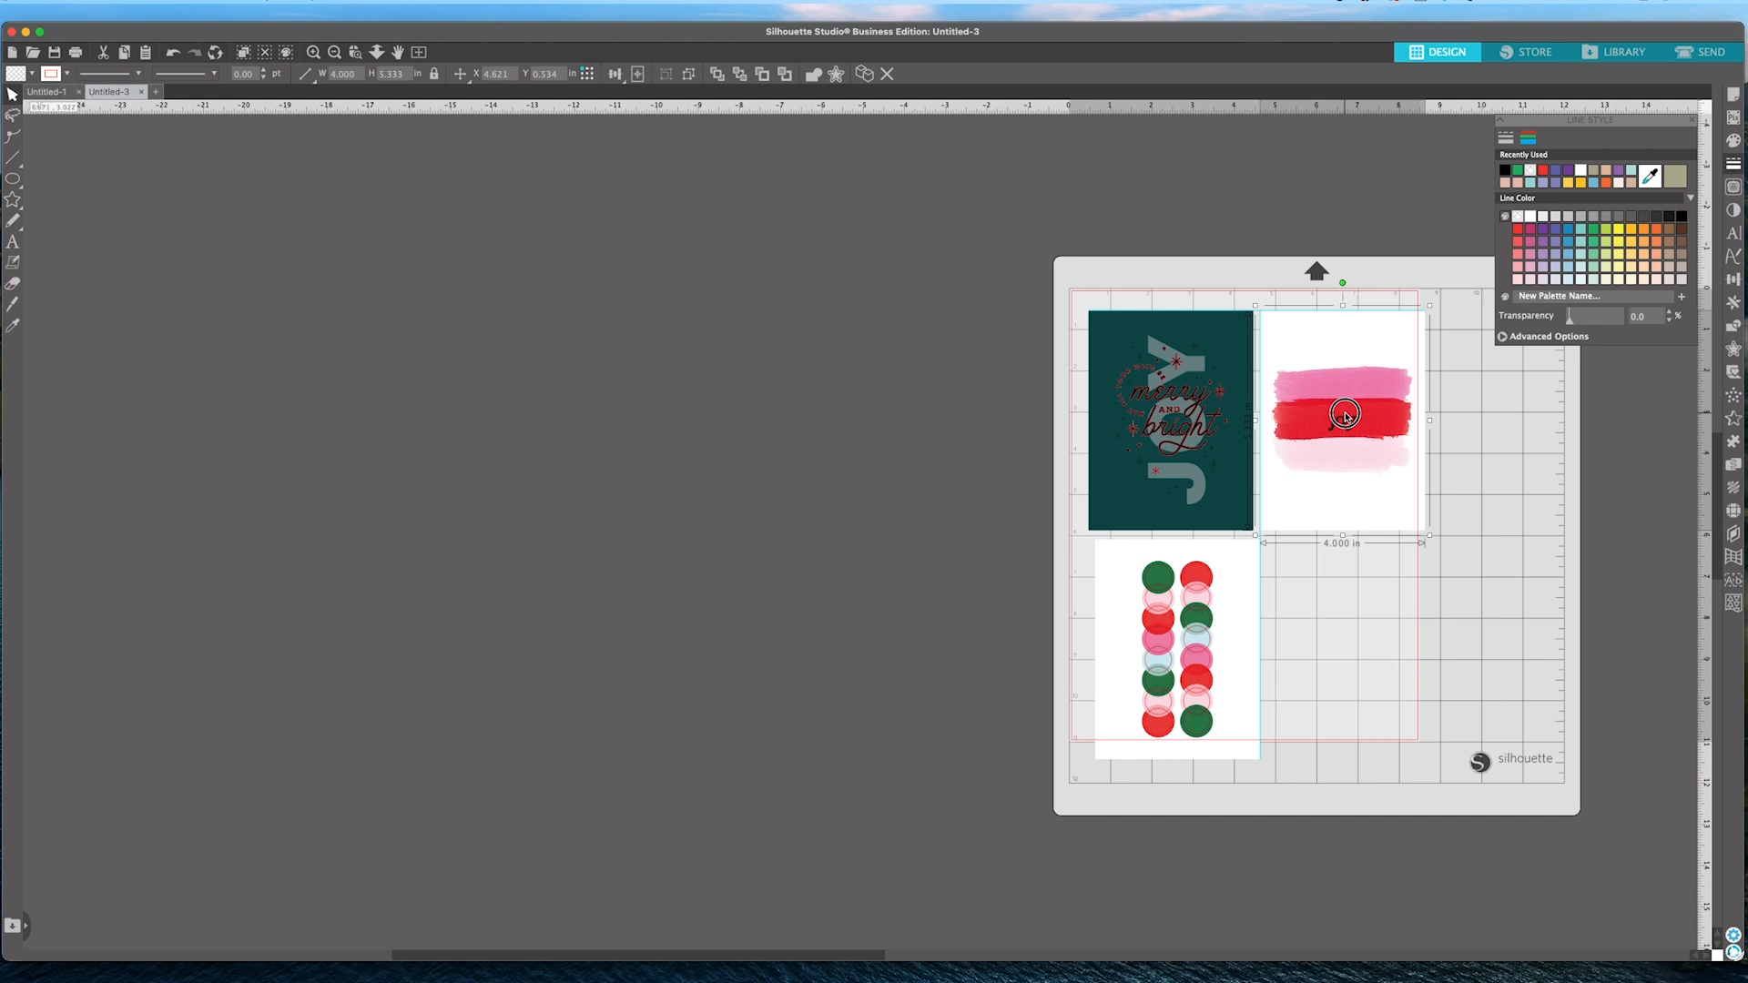
{"action": "left_click_drag", "start_coordinate": [1346, 415], "coordinate": [1346, 415]}
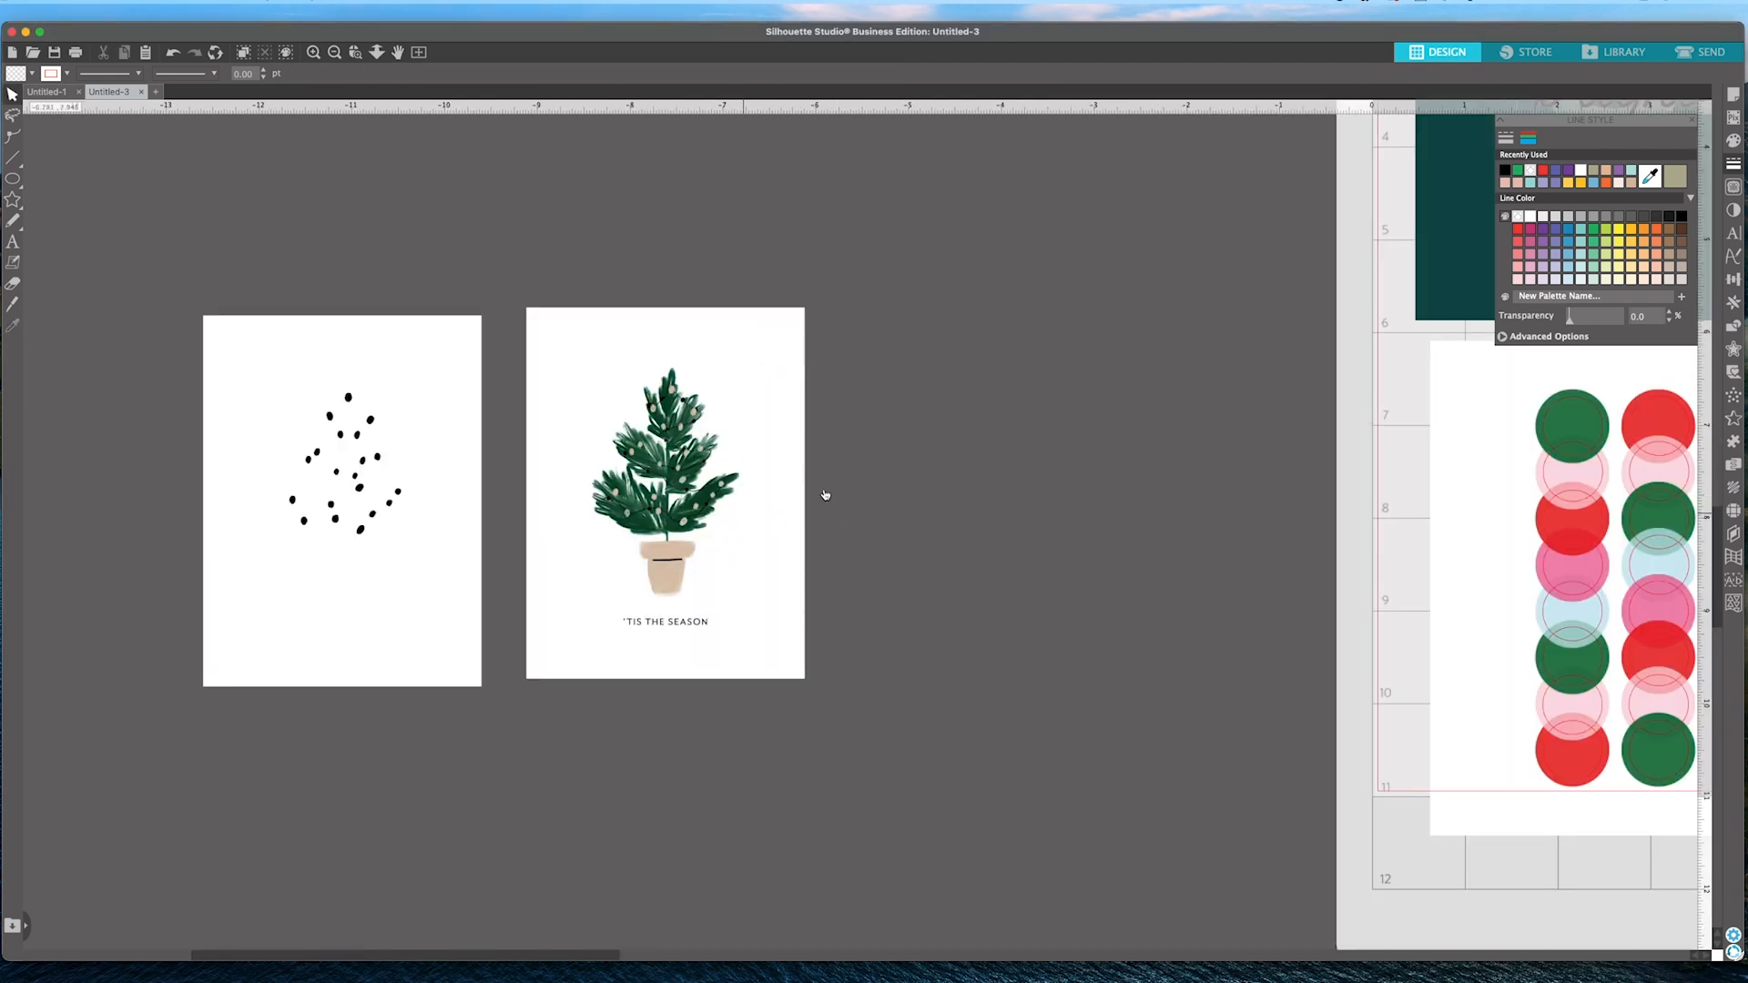
{"action": "scroll", "coordinate": [792, 502], "scroll_direction": "left", "scroll_amount": 1}
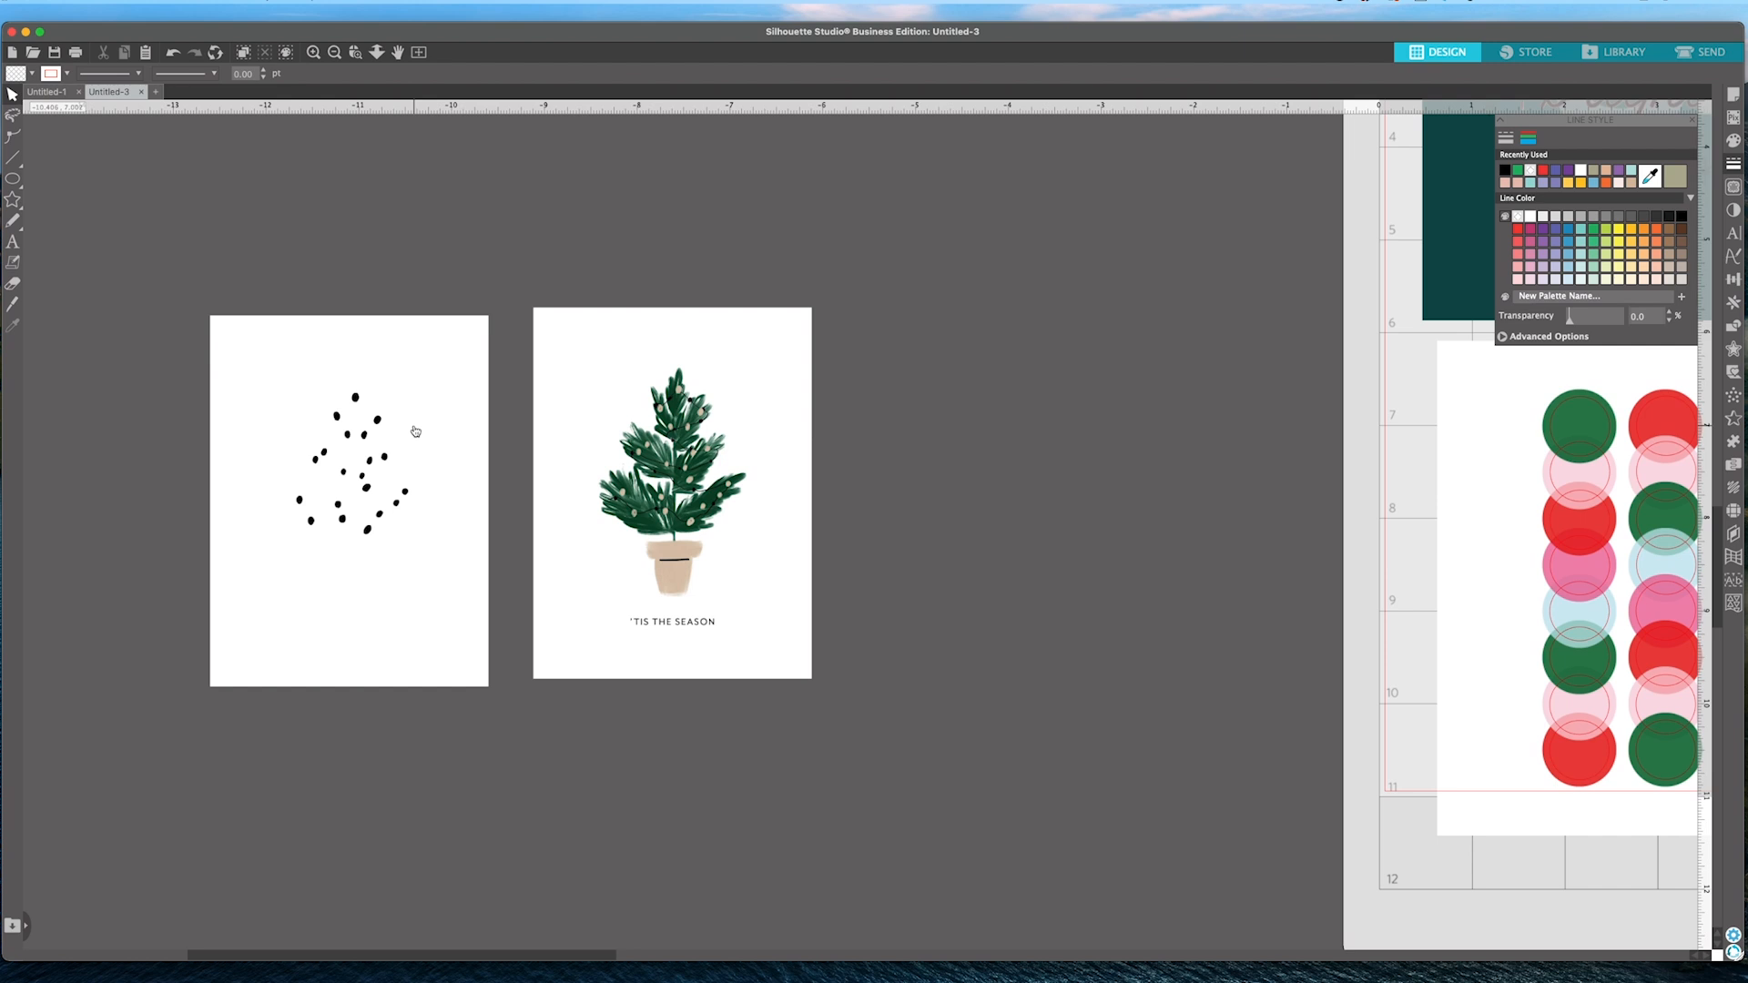
{"action": "scroll", "coordinate": [415, 430], "scroll_direction": "left", "scroll_amount": 1}
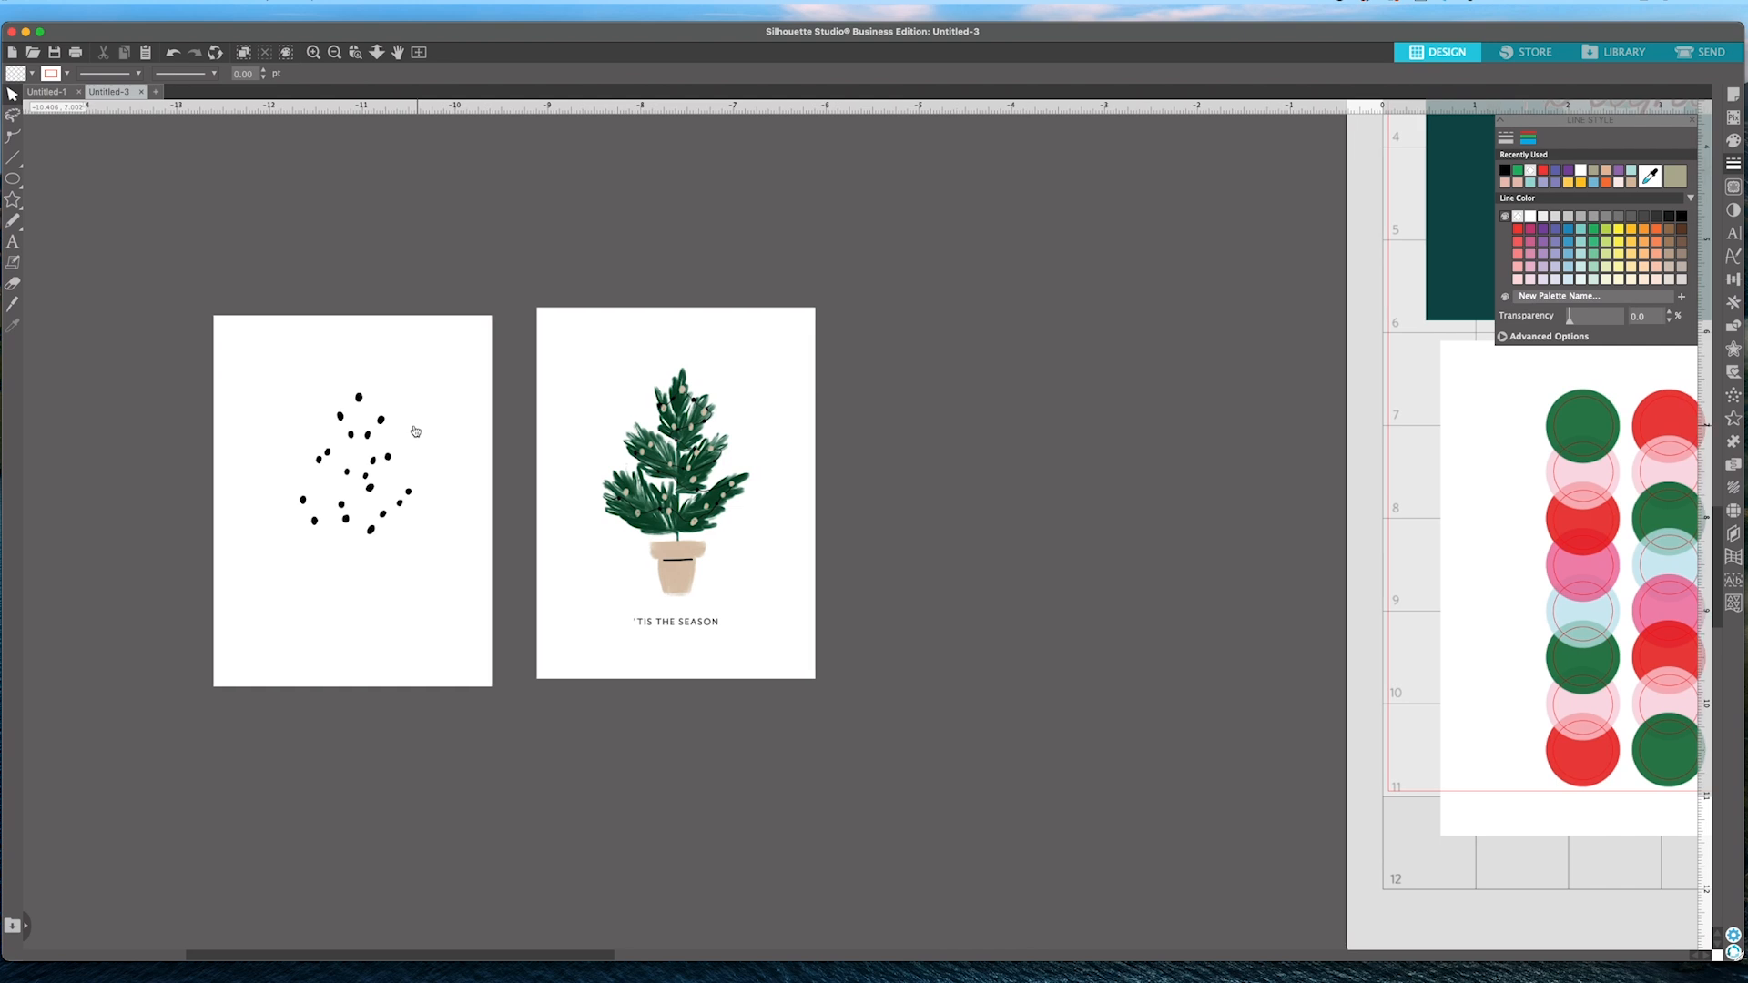
Trace the black dots on the dot card using a trace area about 1.84 by 2.24 in and a 70% threshold.
{"action": "scroll", "coordinate": [410, 445], "scroll_direction": "left", "scroll_amount": 3}
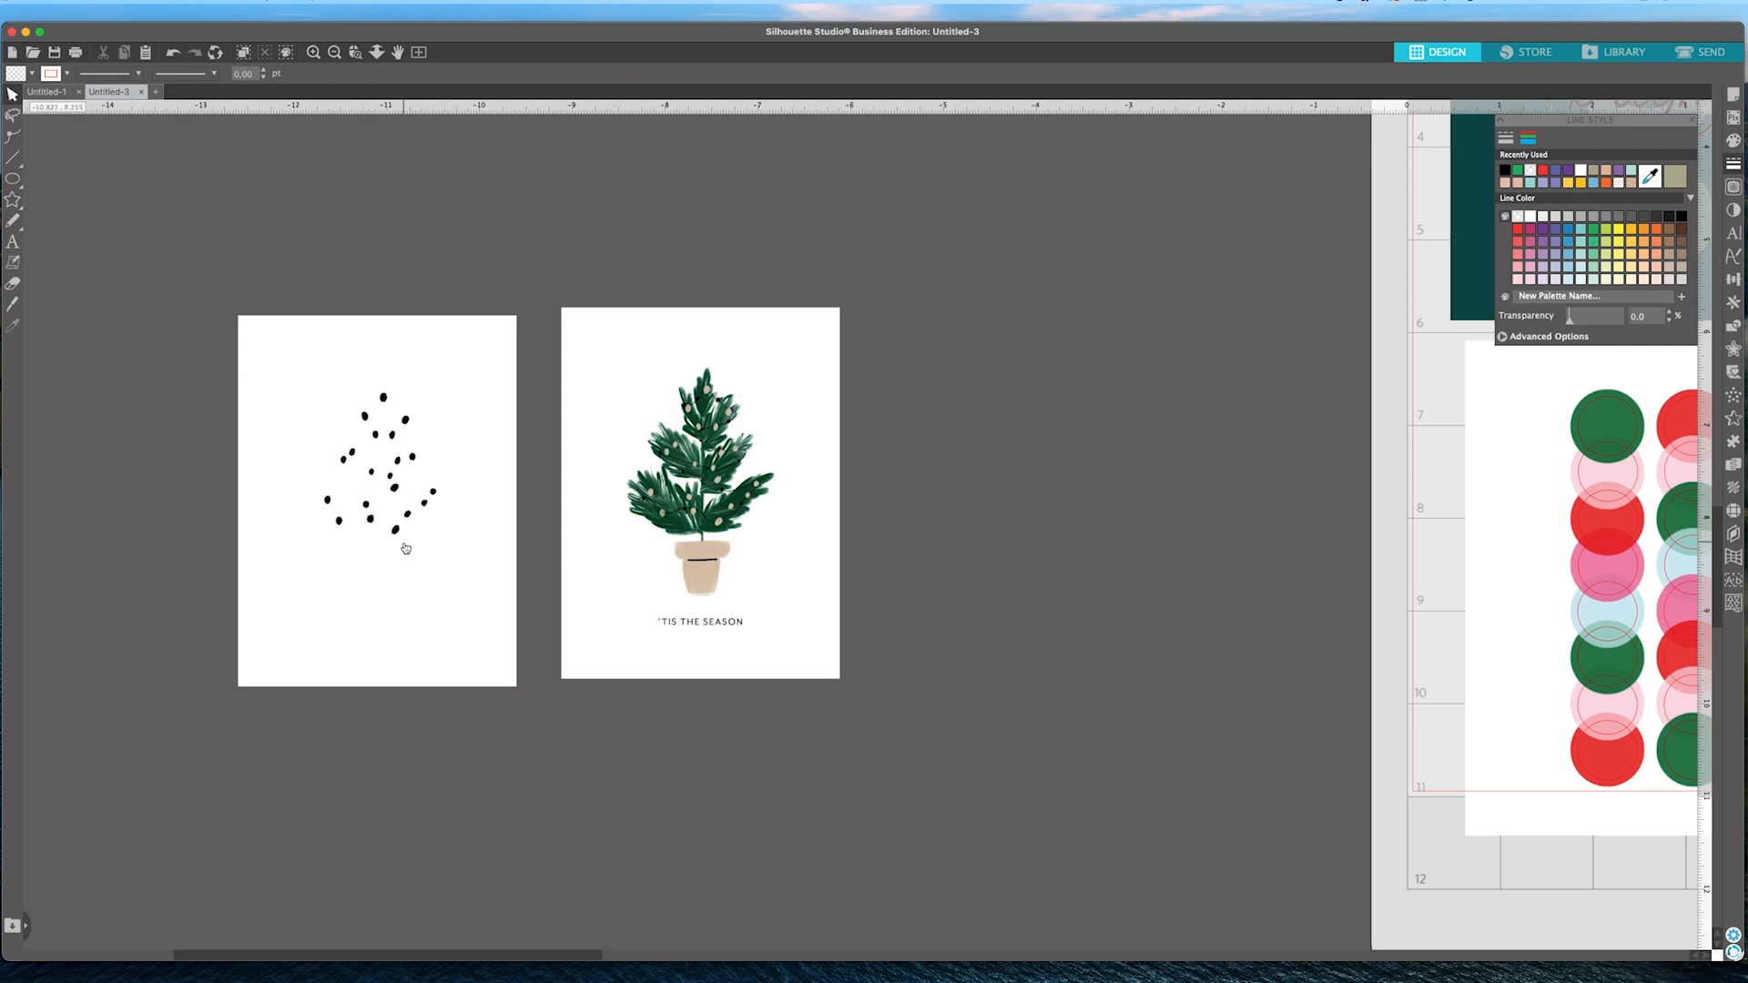
{"action": "scroll", "coordinate": [405, 548], "scroll_direction": "right", "scroll_amount": 2}
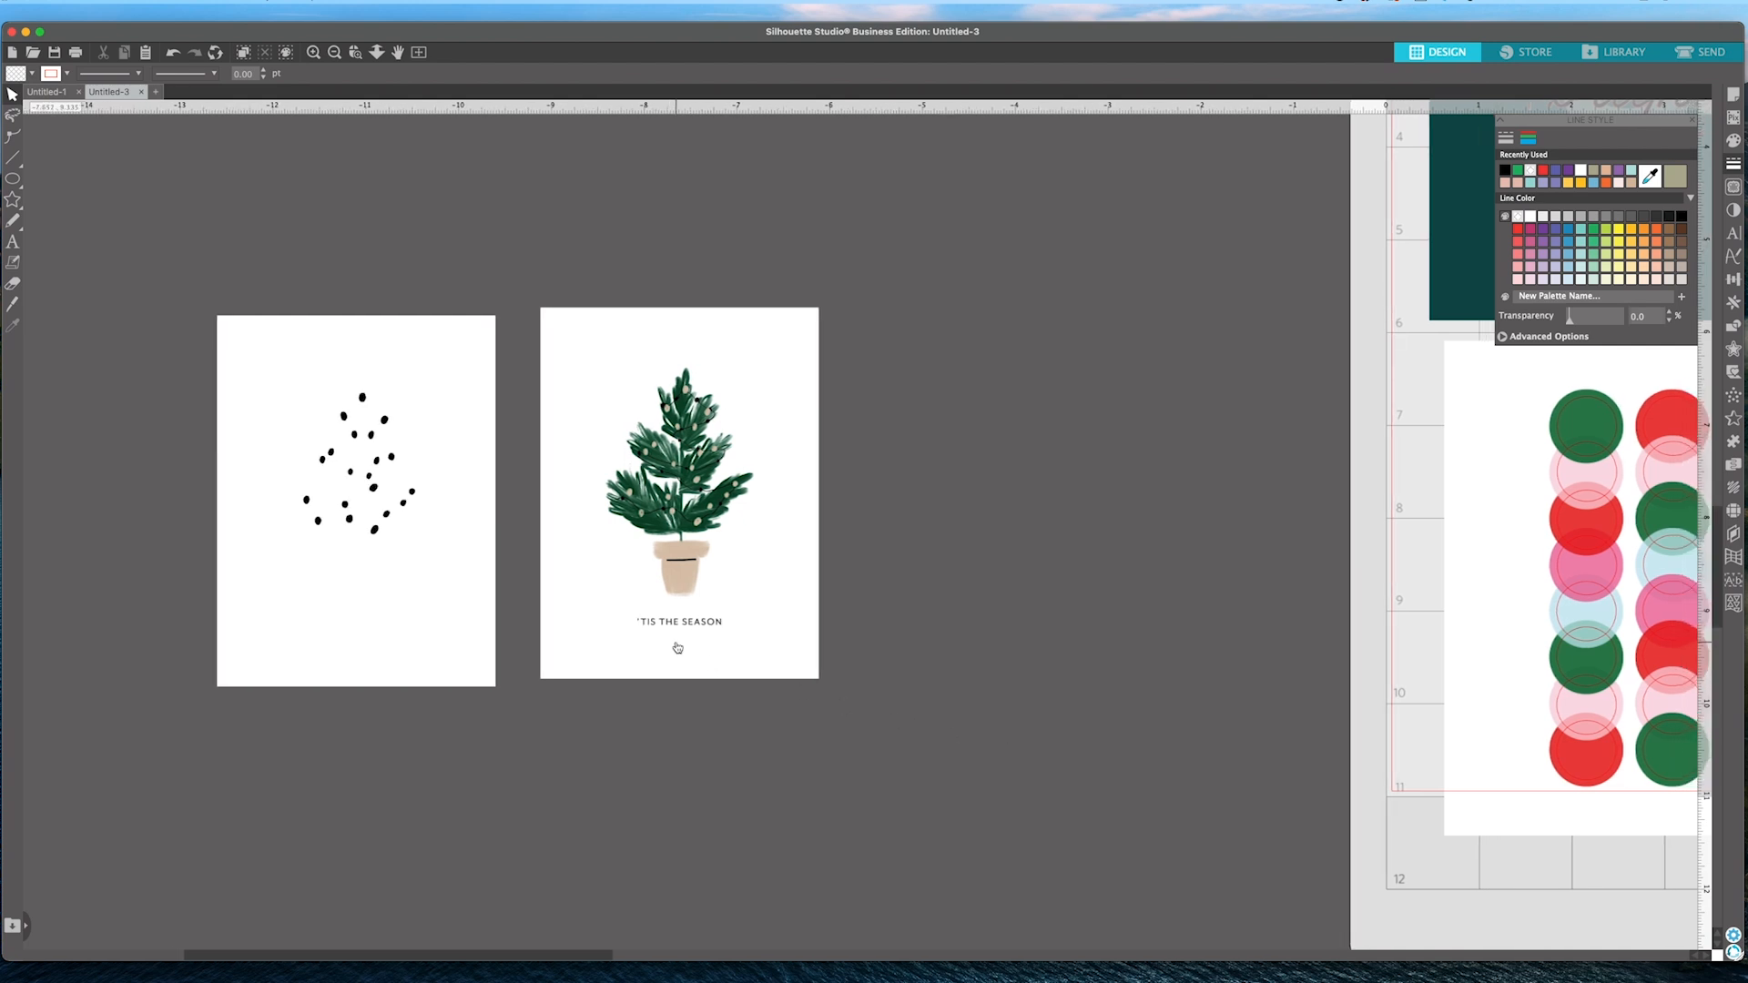
{"action": "left_click", "coordinate": [374, 491]}
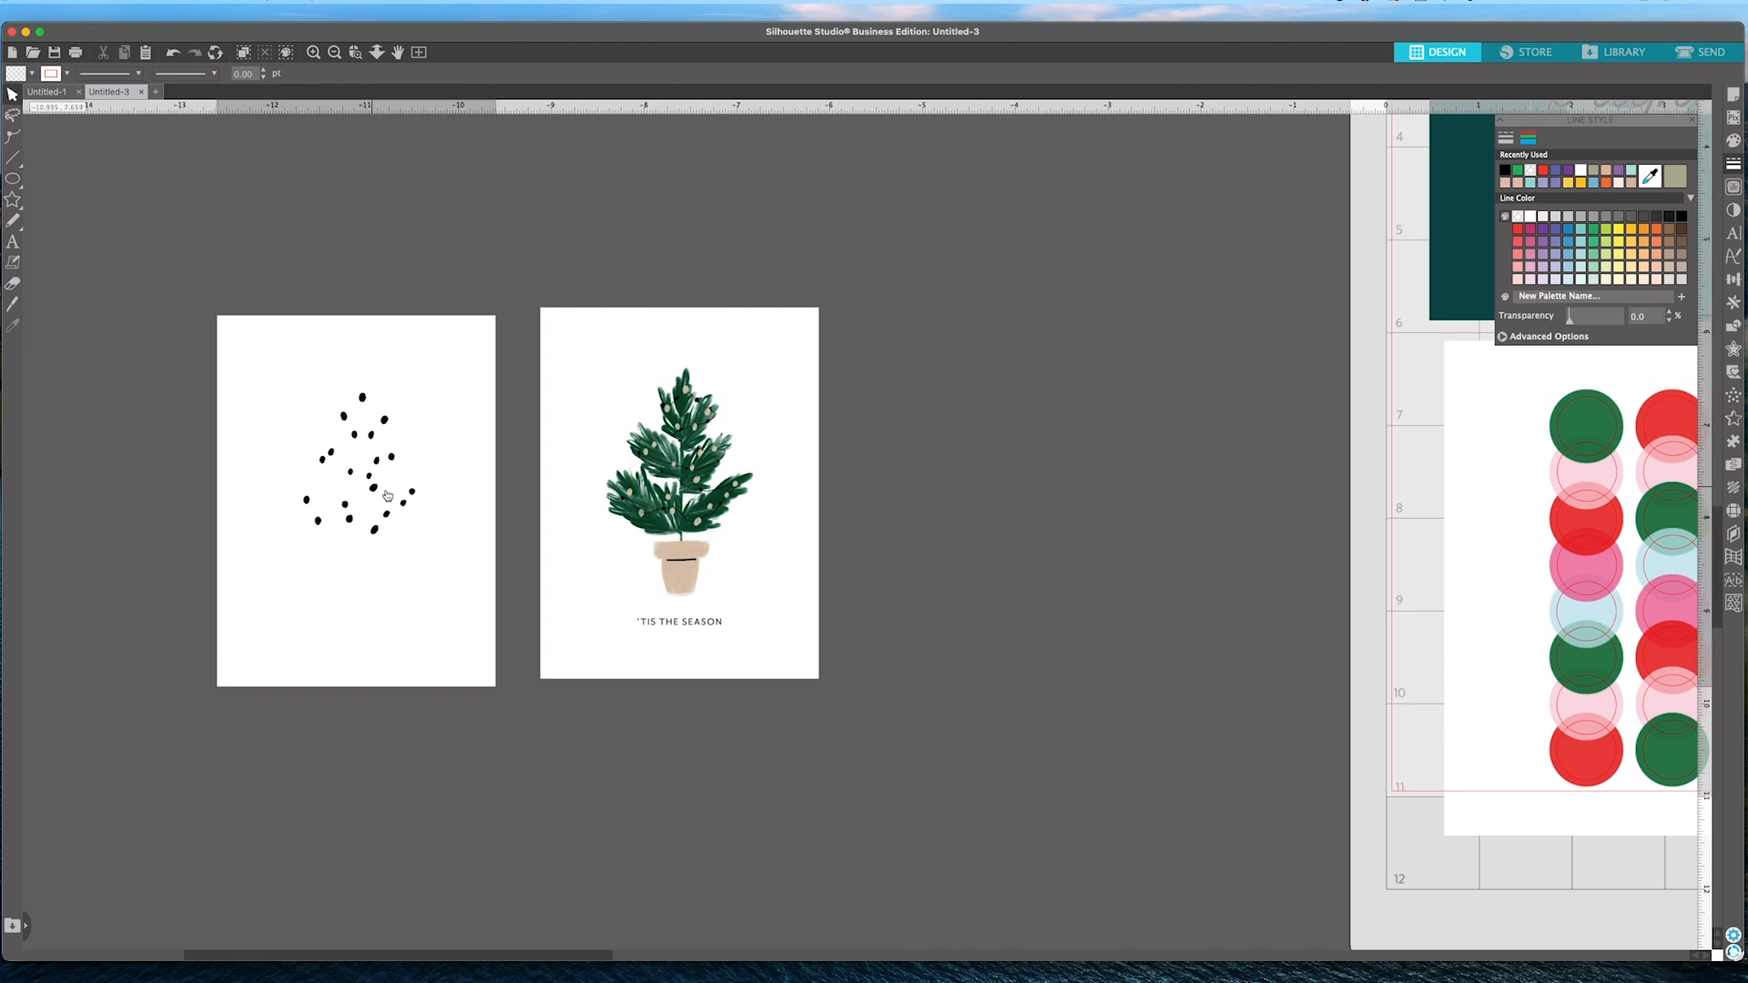
{"action": "left_click", "coordinate": [344, 260]}
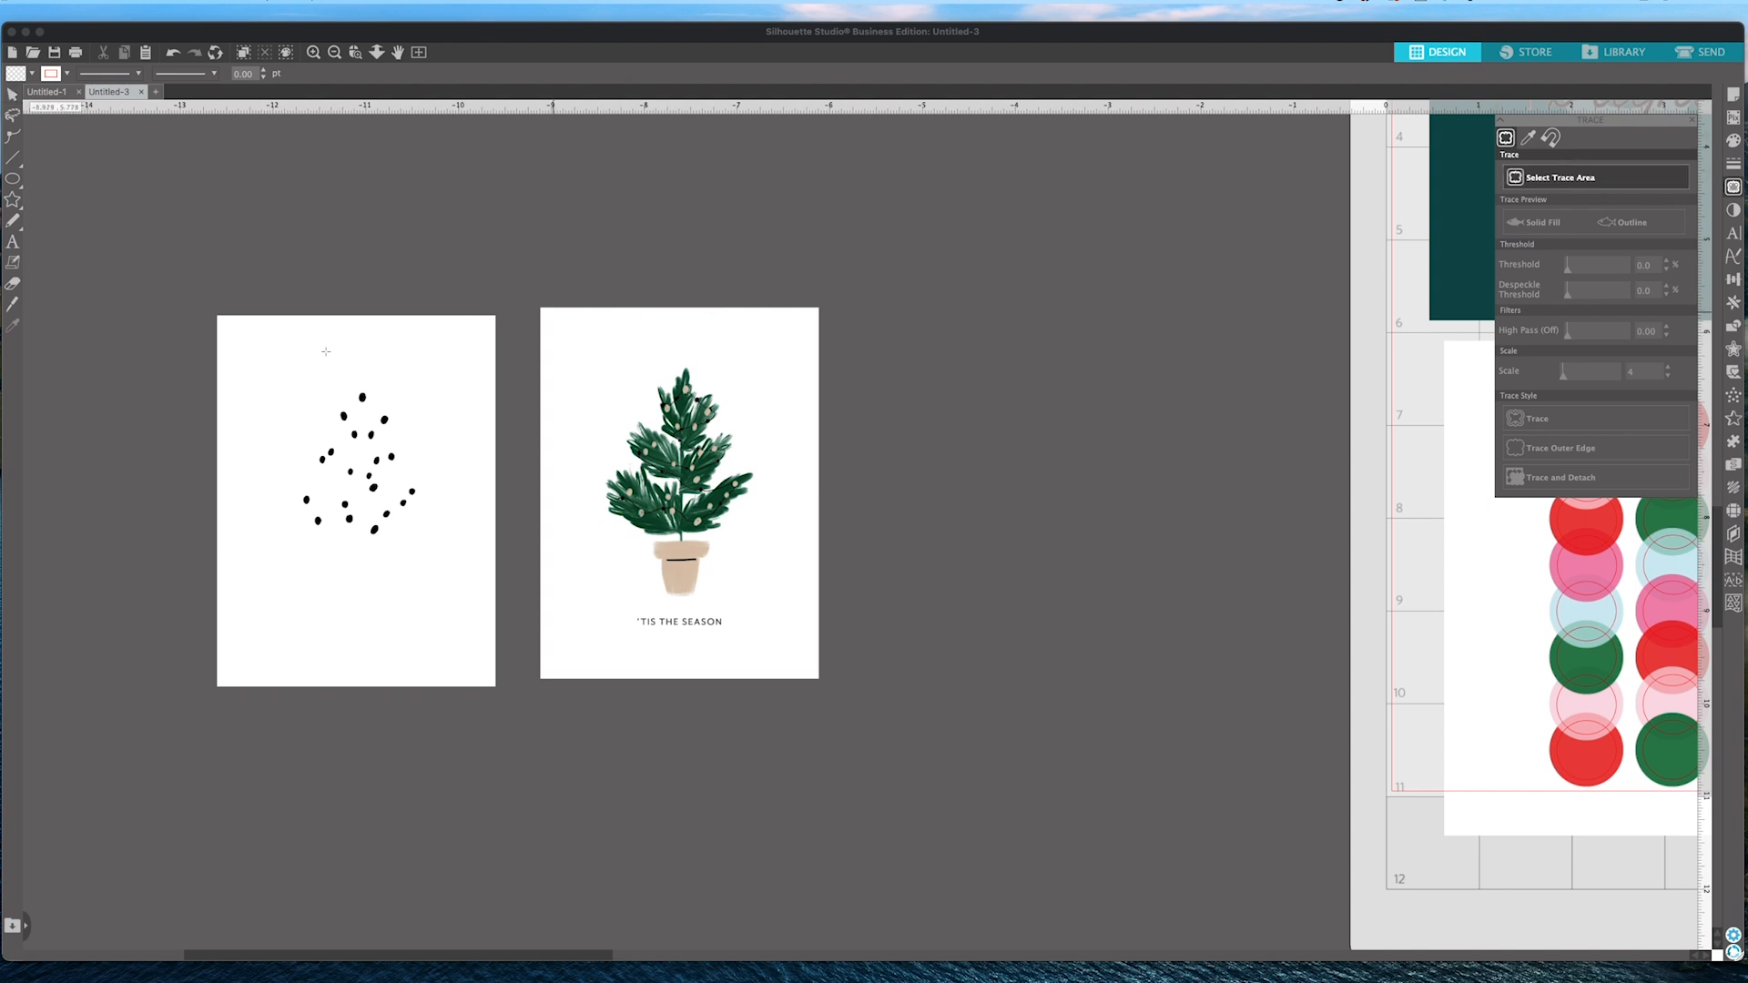
{"action": "left_click_drag", "start_coordinate": [276, 353], "coordinate": [450, 560]}
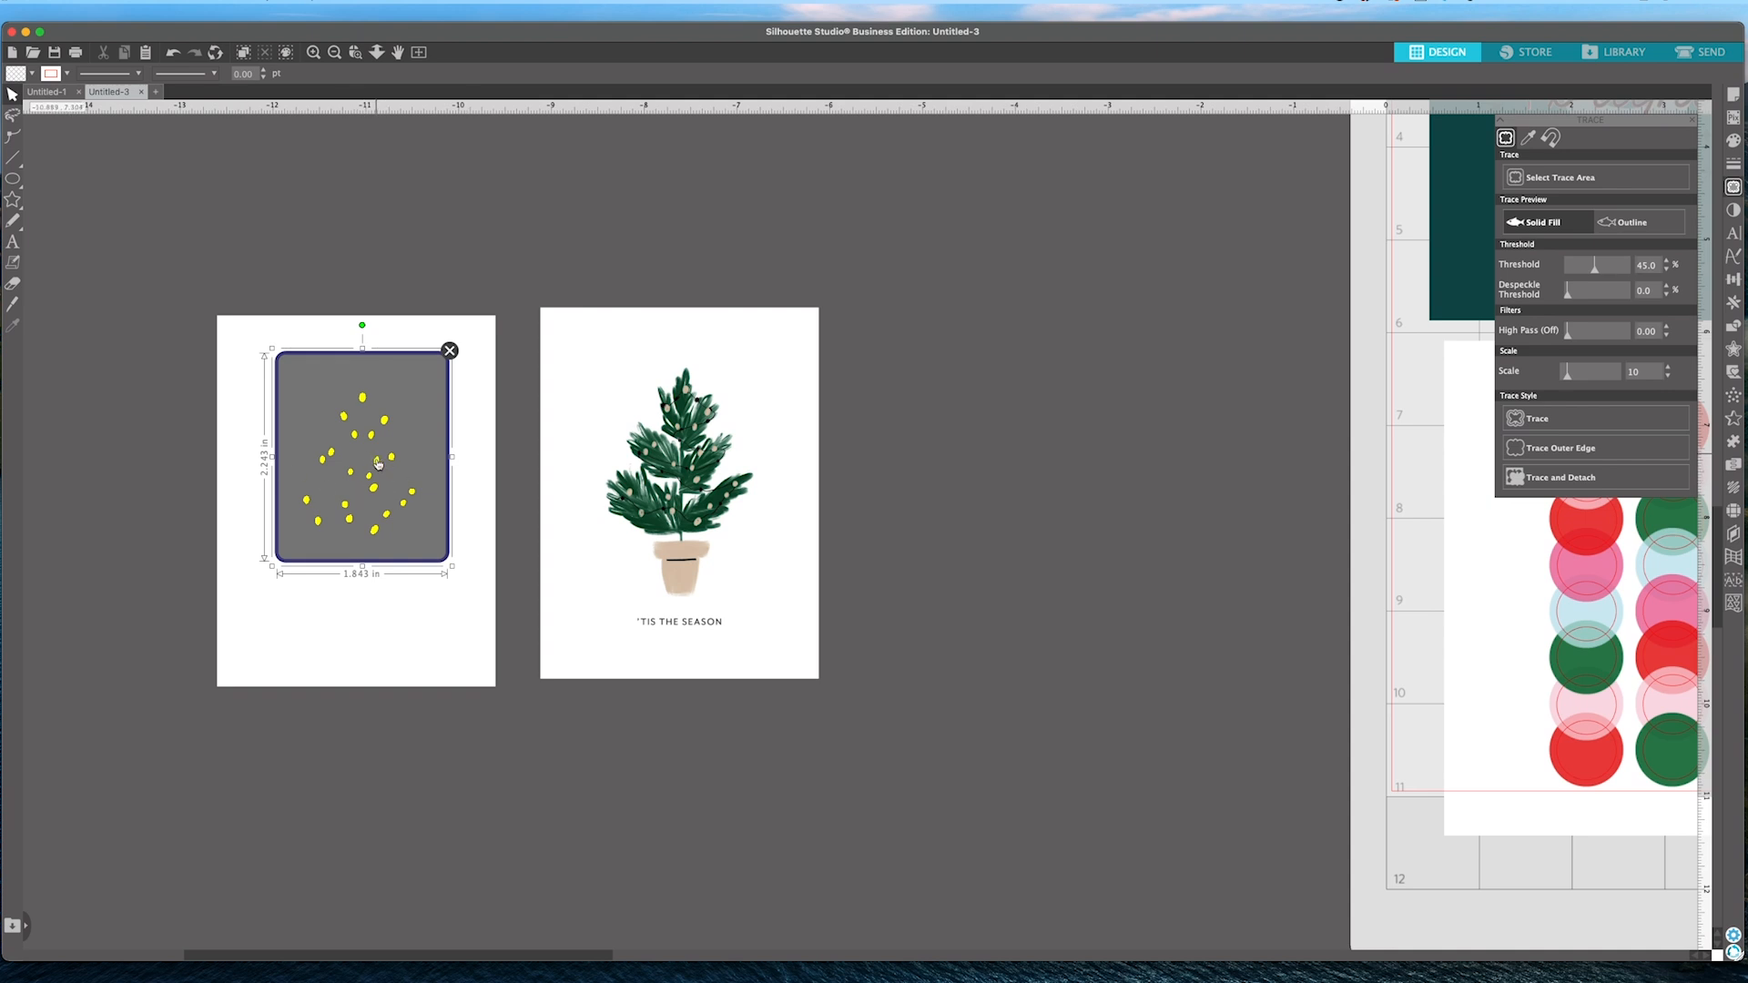
{"action": "left_click_drag", "start_coordinate": [1600, 273], "coordinate": [1610, 274]}
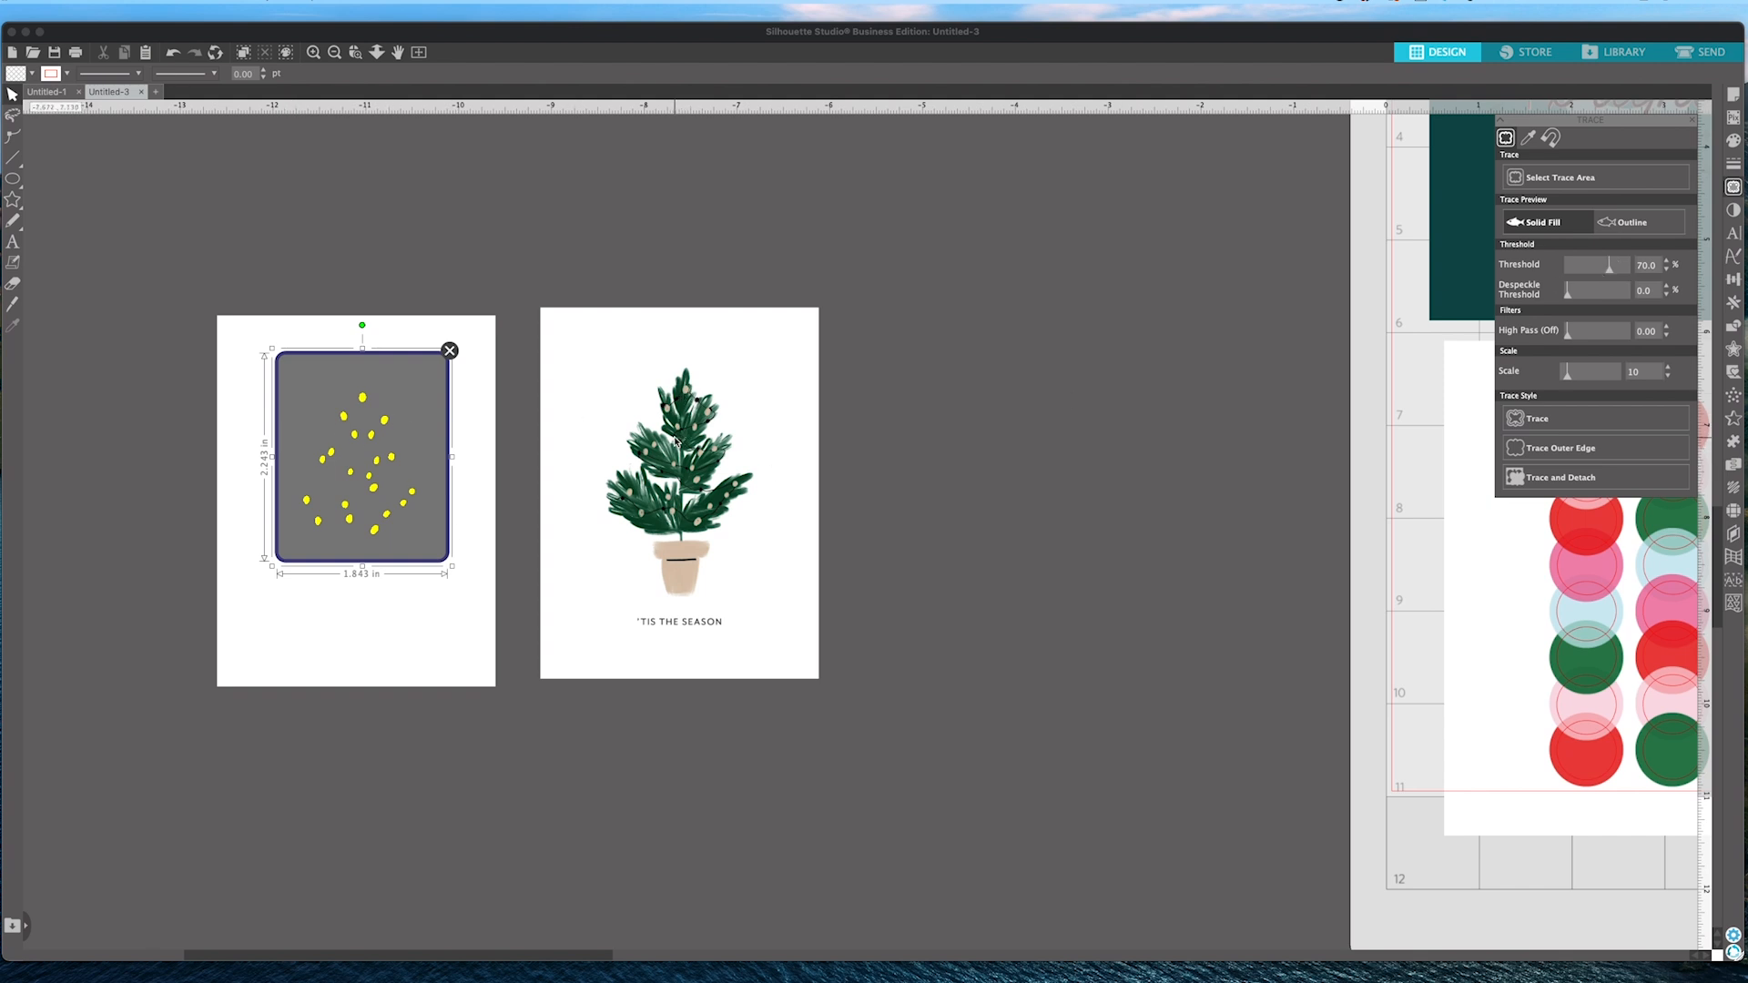
{"action": "scroll", "coordinate": [679, 437], "scroll_direction": "left", "scroll_amount": 2}
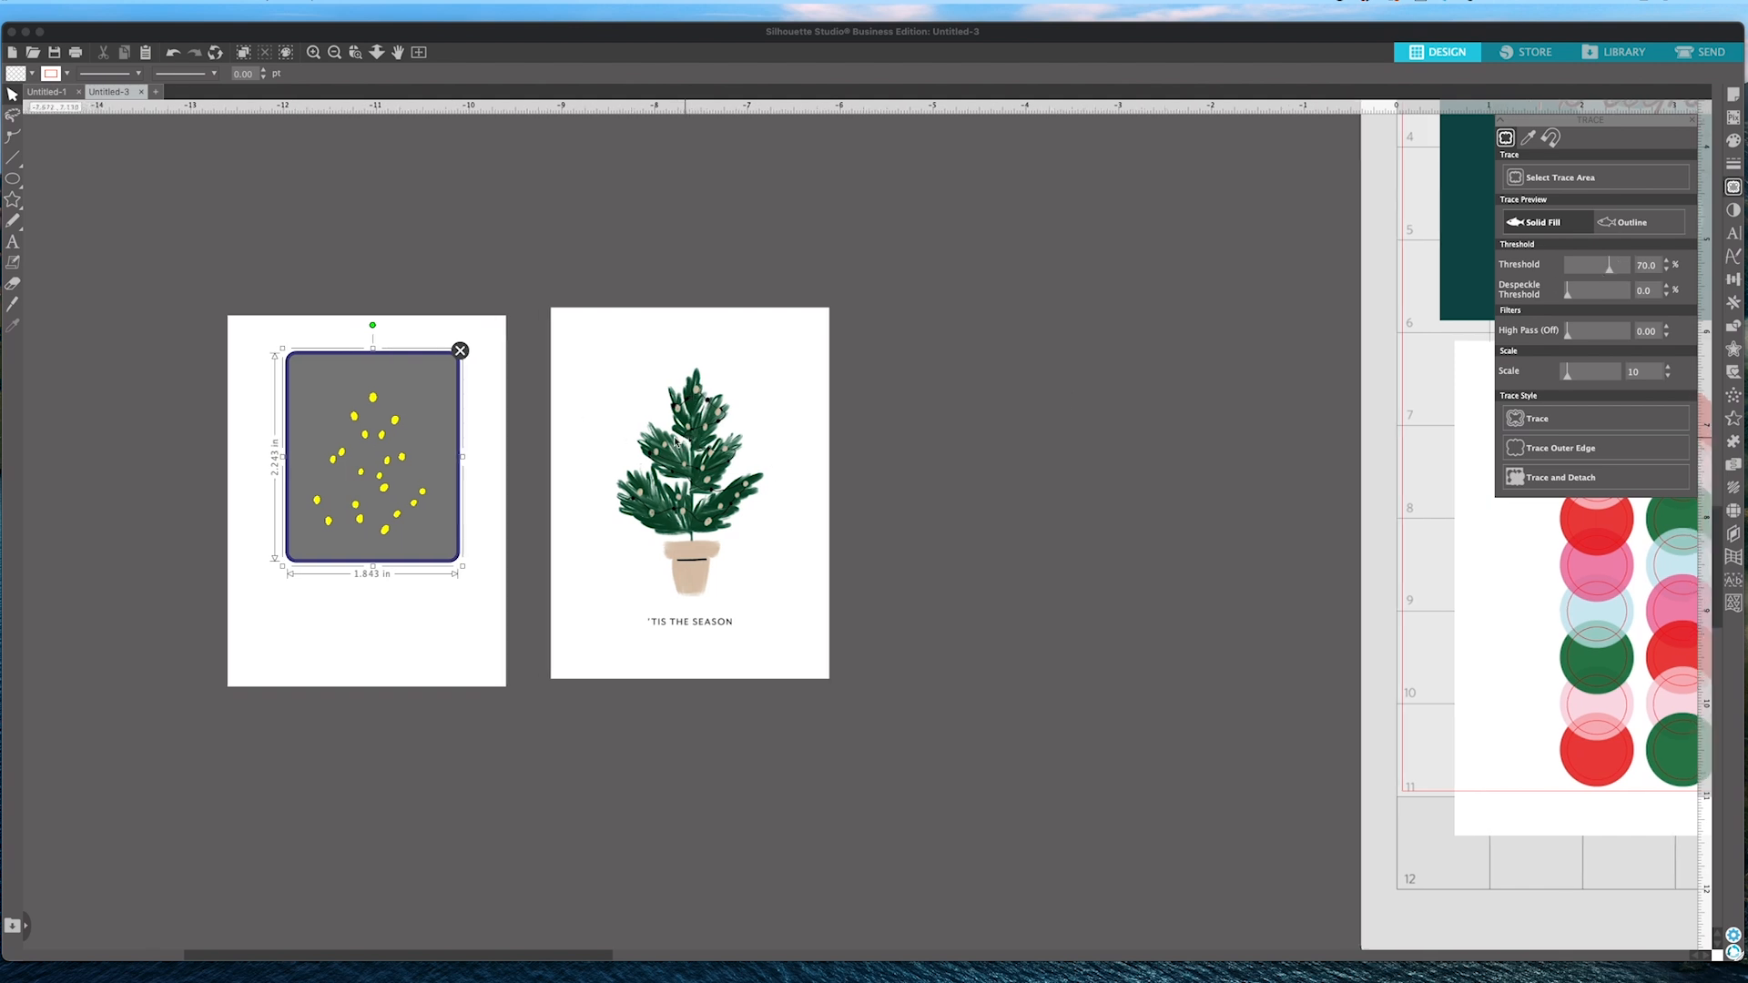
{"action": "left_click", "coordinate": [1543, 424]}
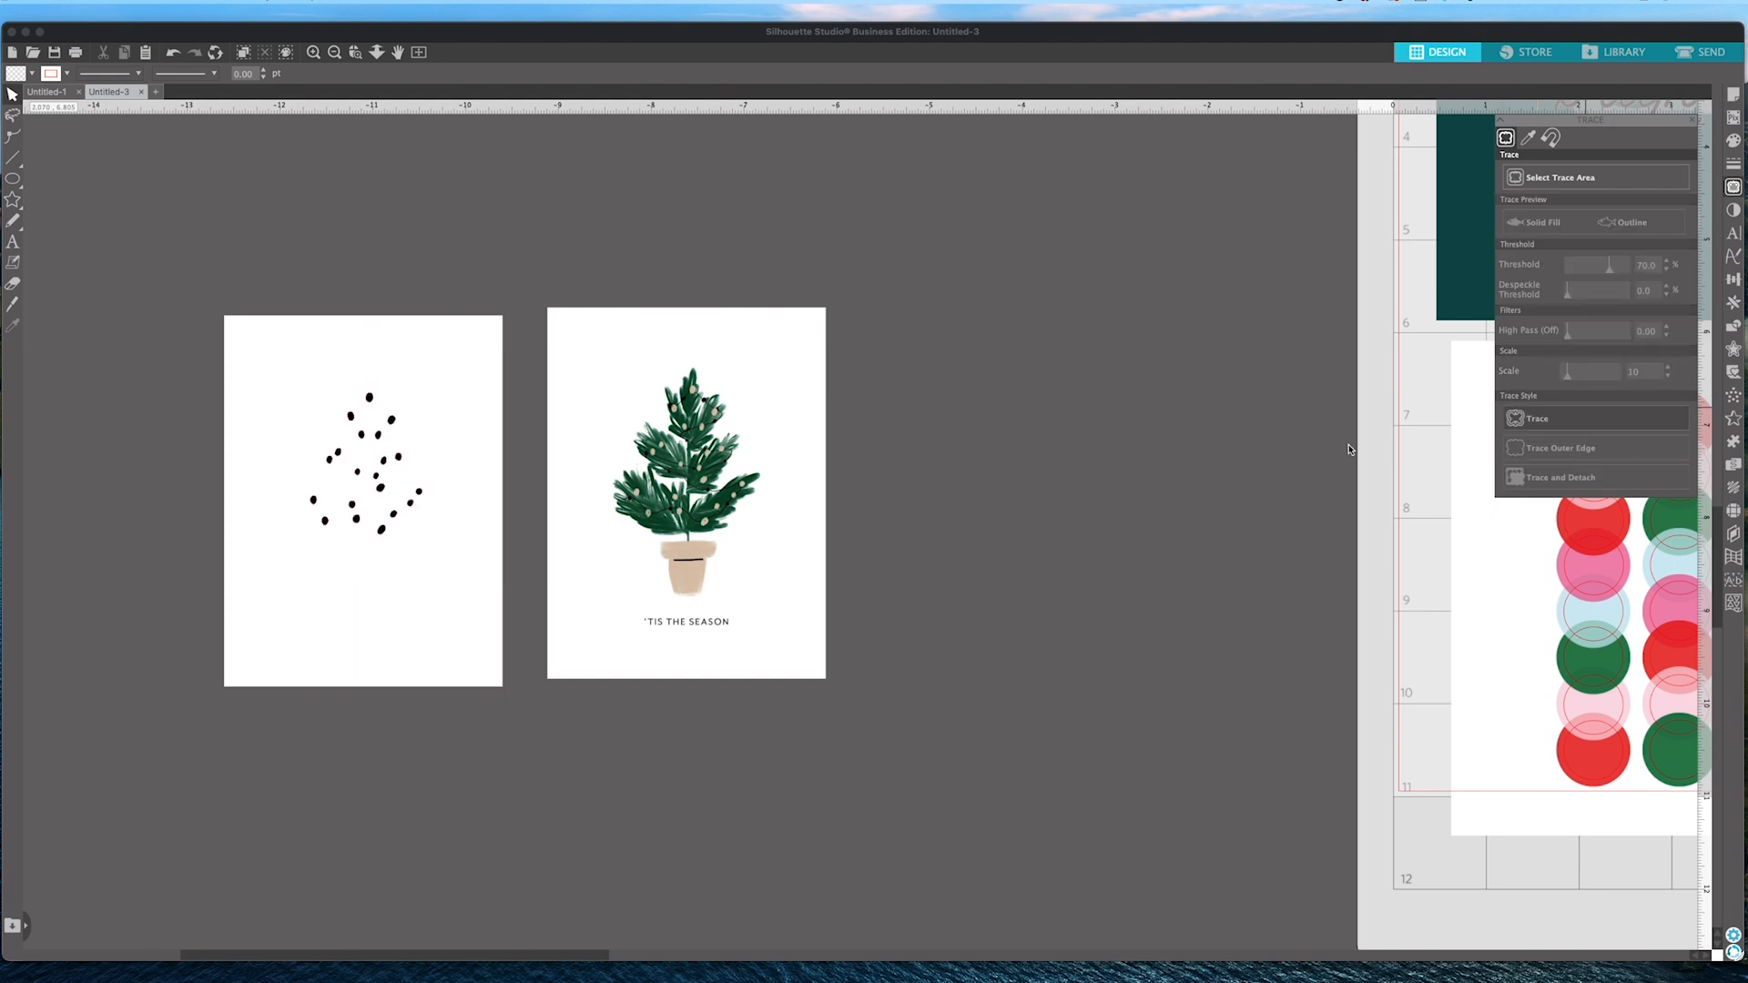
Delete the original dot card image and place the traced dot outlines over the ornaments on the Christmas tree card.
{"action": "mouse_move", "coordinate": [222, 636]}
{"action": "left_mouse_down"}
{"action": "mouse_move", "coordinate": [54, 535]}
{"action": "mouse_move", "coordinate": [187, 506]}
{"action": "left_mouse_up"}
{"action": "left_click", "coordinate": [389, 468]}
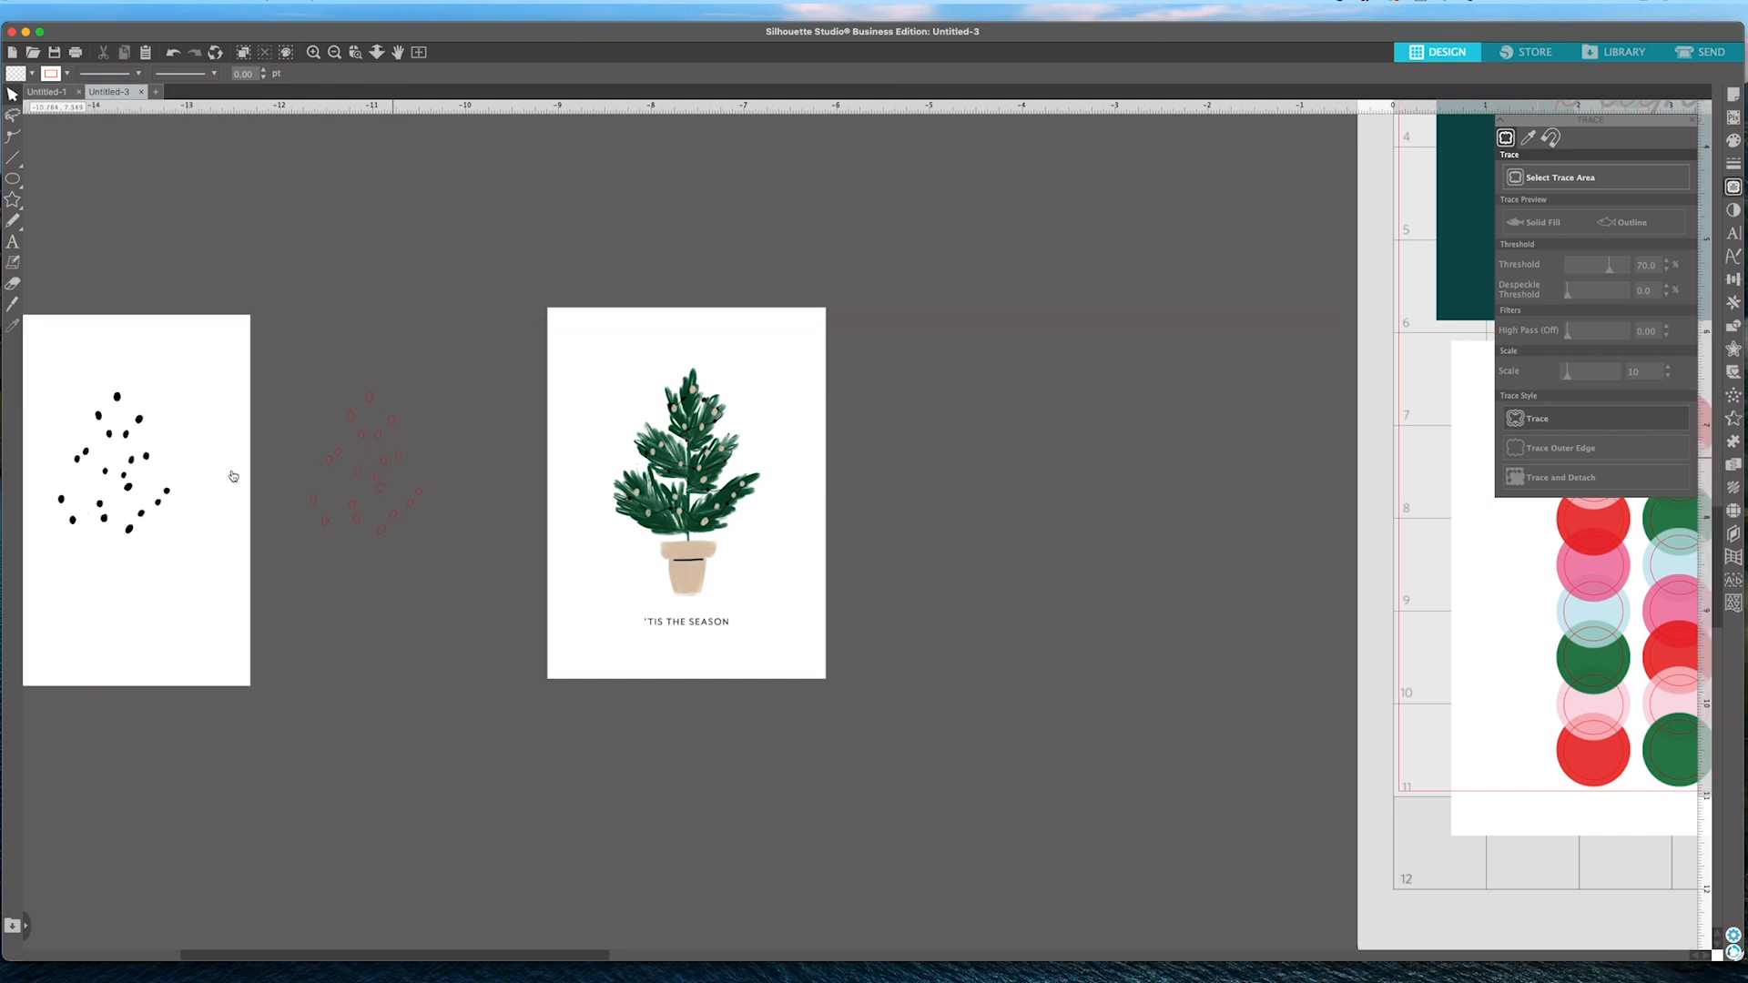
{"action": "left_click", "coordinate": [176, 447]}
{"action": "key", "text": "Delete"}
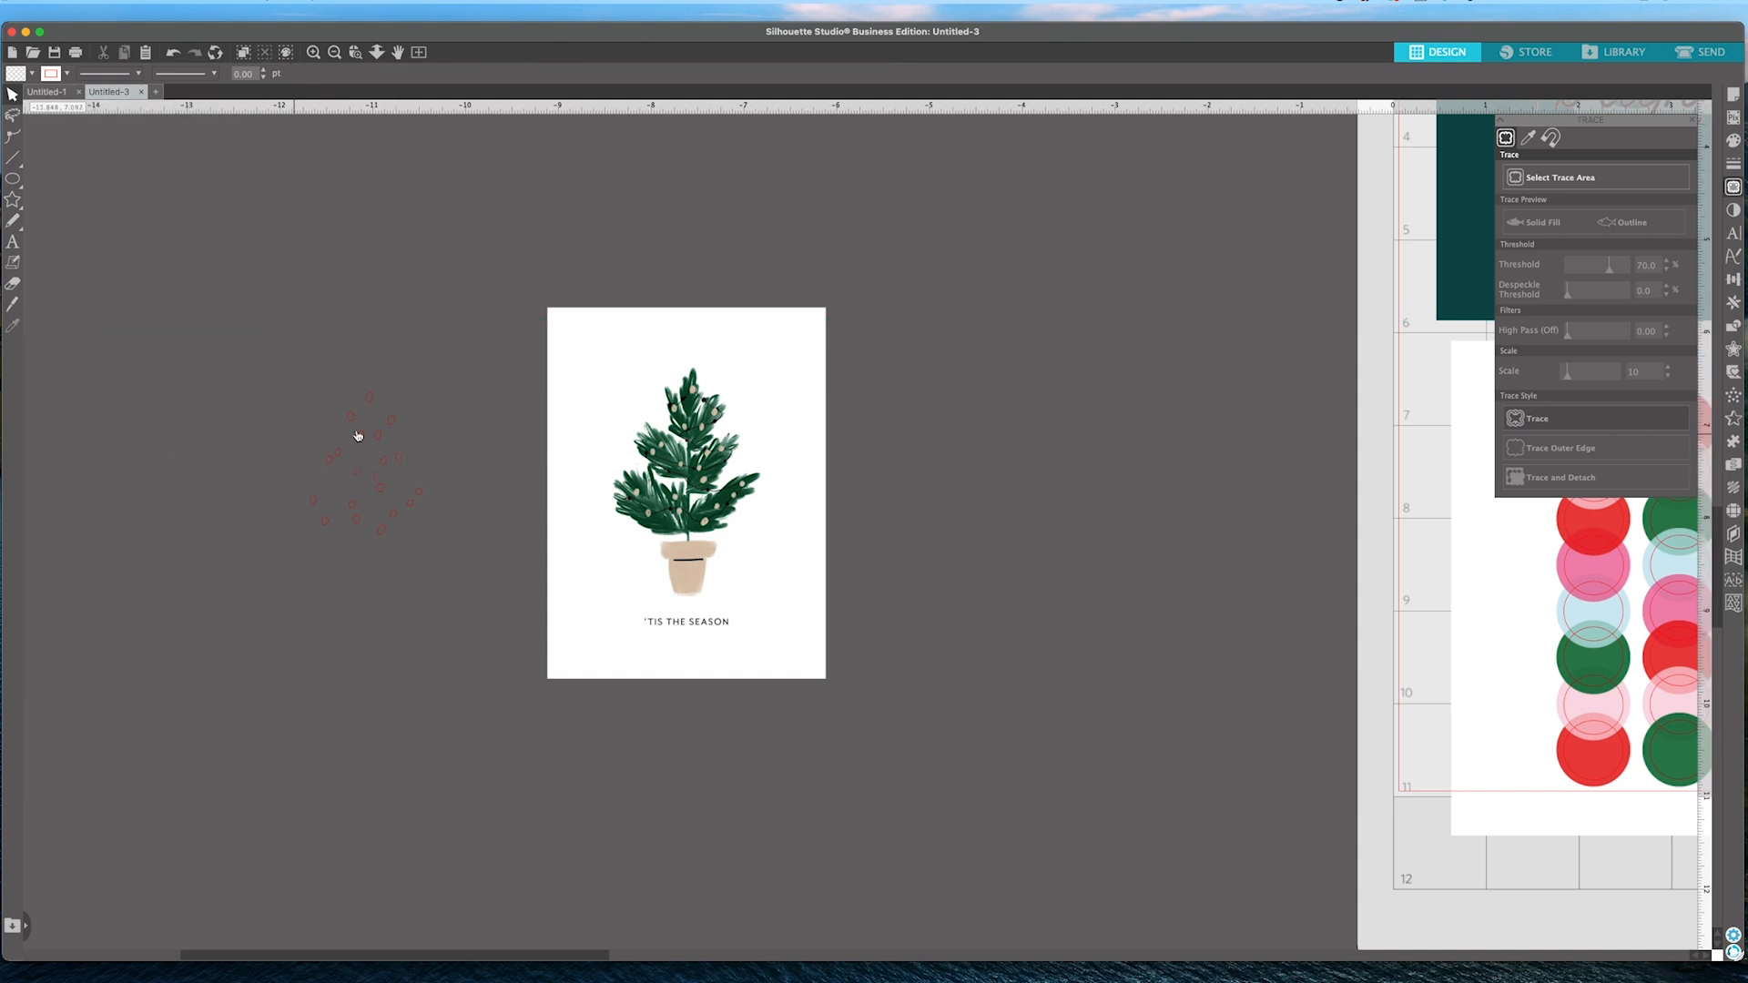
{"action": "mouse_move", "coordinate": [378, 441]}
{"action": "left_mouse_down"}
{"action": "mouse_move", "coordinate": [453, 467]}
{"action": "mouse_move", "coordinate": [573, 468]}
{"action": "mouse_move", "coordinate": [601, 492]}
{"action": "mouse_move", "coordinate": [701, 429]}
{"action": "left_mouse_up"}
{"action": "key", "text": "Escape"}
Apply the spiral fill effect with 0.005 in line spacing to the traced dots on the Christmas tree.
{"action": "left_click", "coordinate": [1729, 490]}
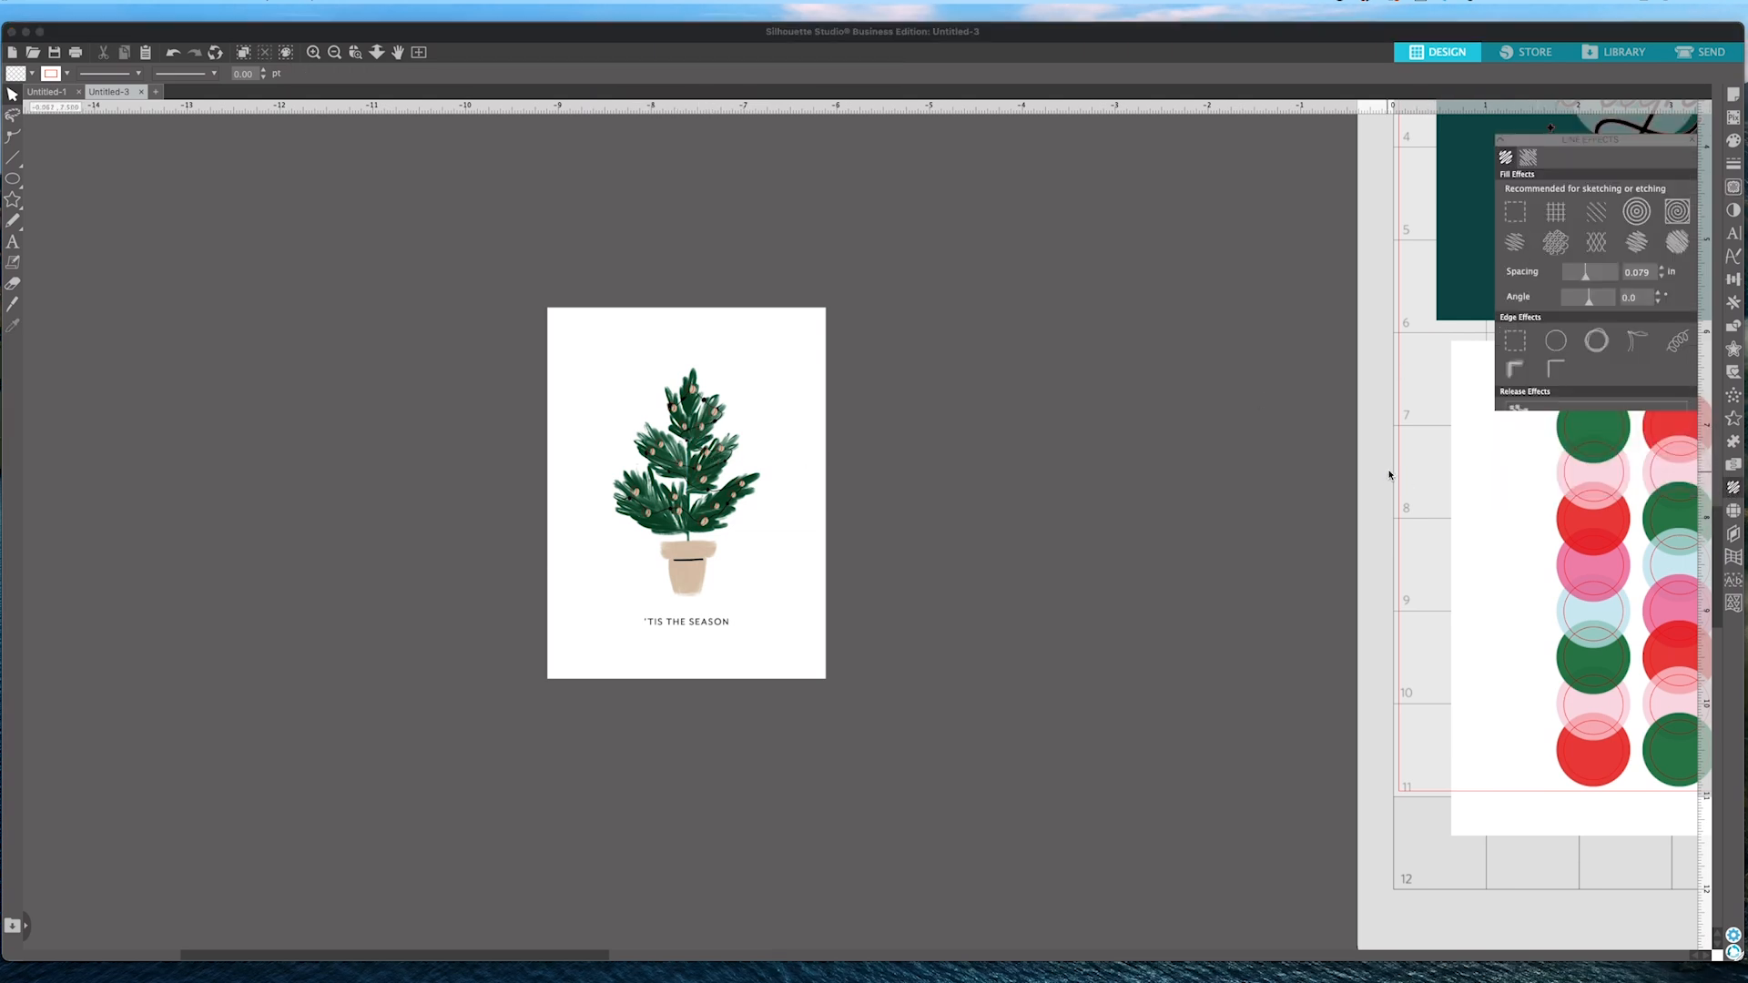
{"action": "left_click", "coordinate": [1678, 208]}
{"action": "left_click_drag", "start_coordinate": [1586, 271], "coordinate": [1530, 272]}
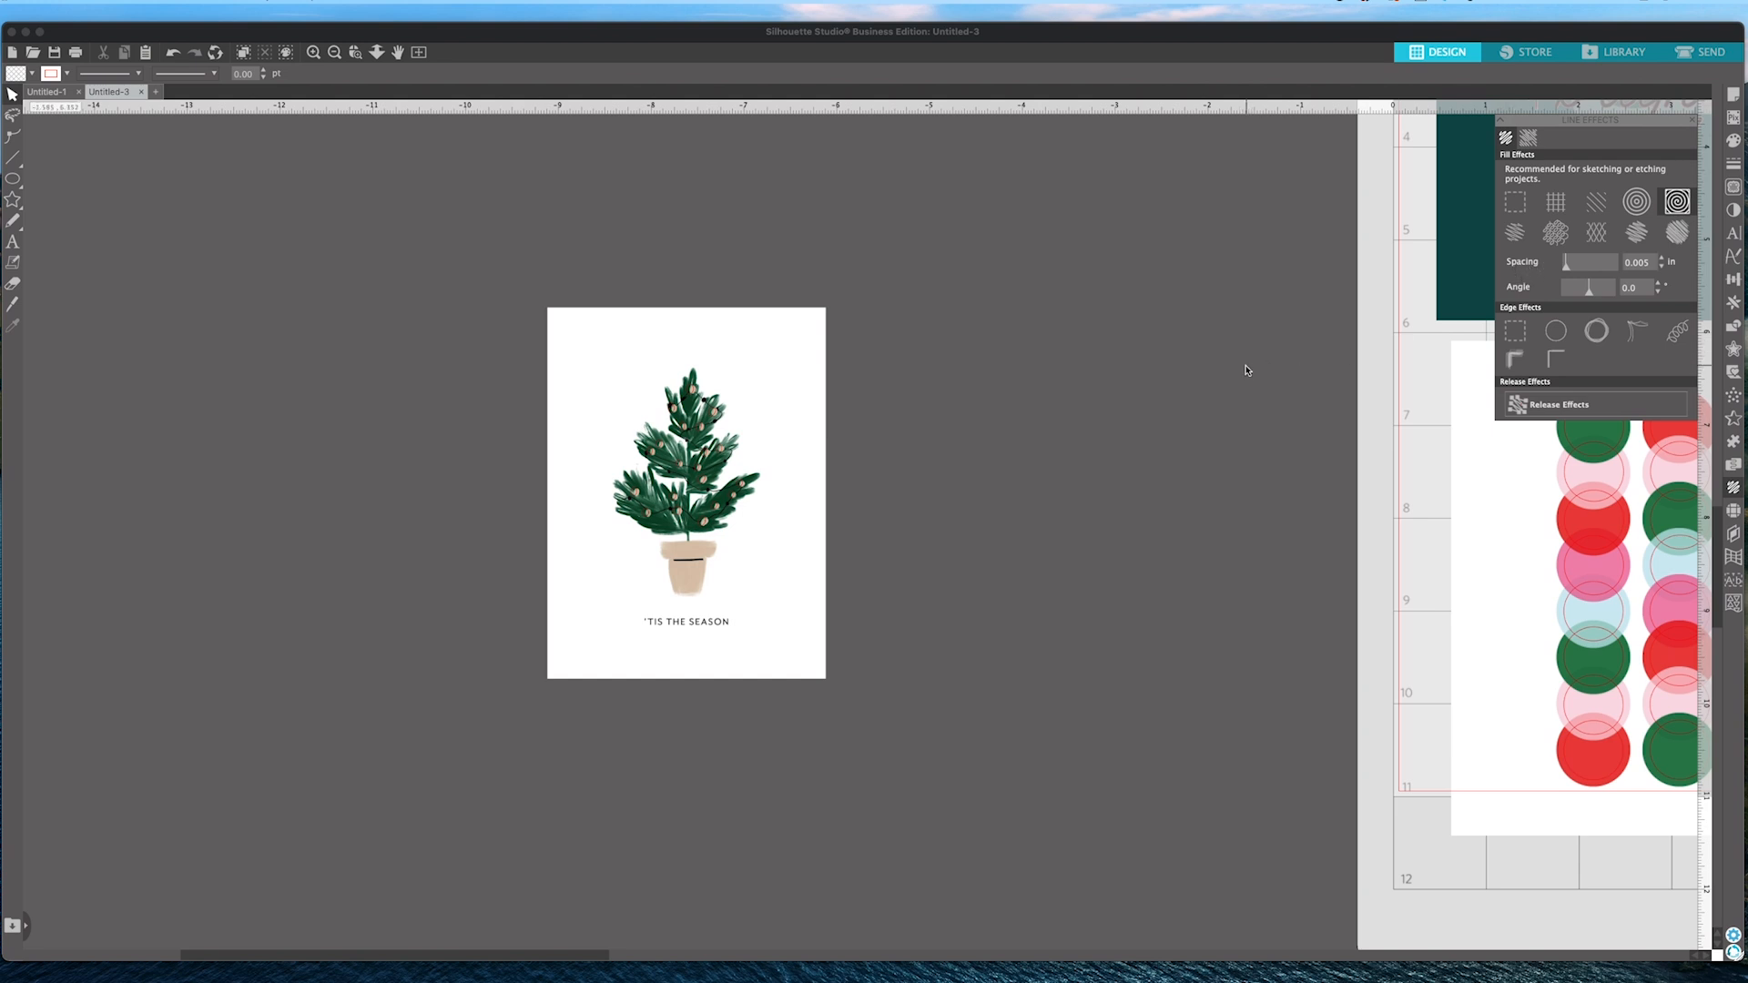
{"action": "scroll", "coordinate": [1246, 371], "scroll_direction": "right", "scroll_amount": 1}
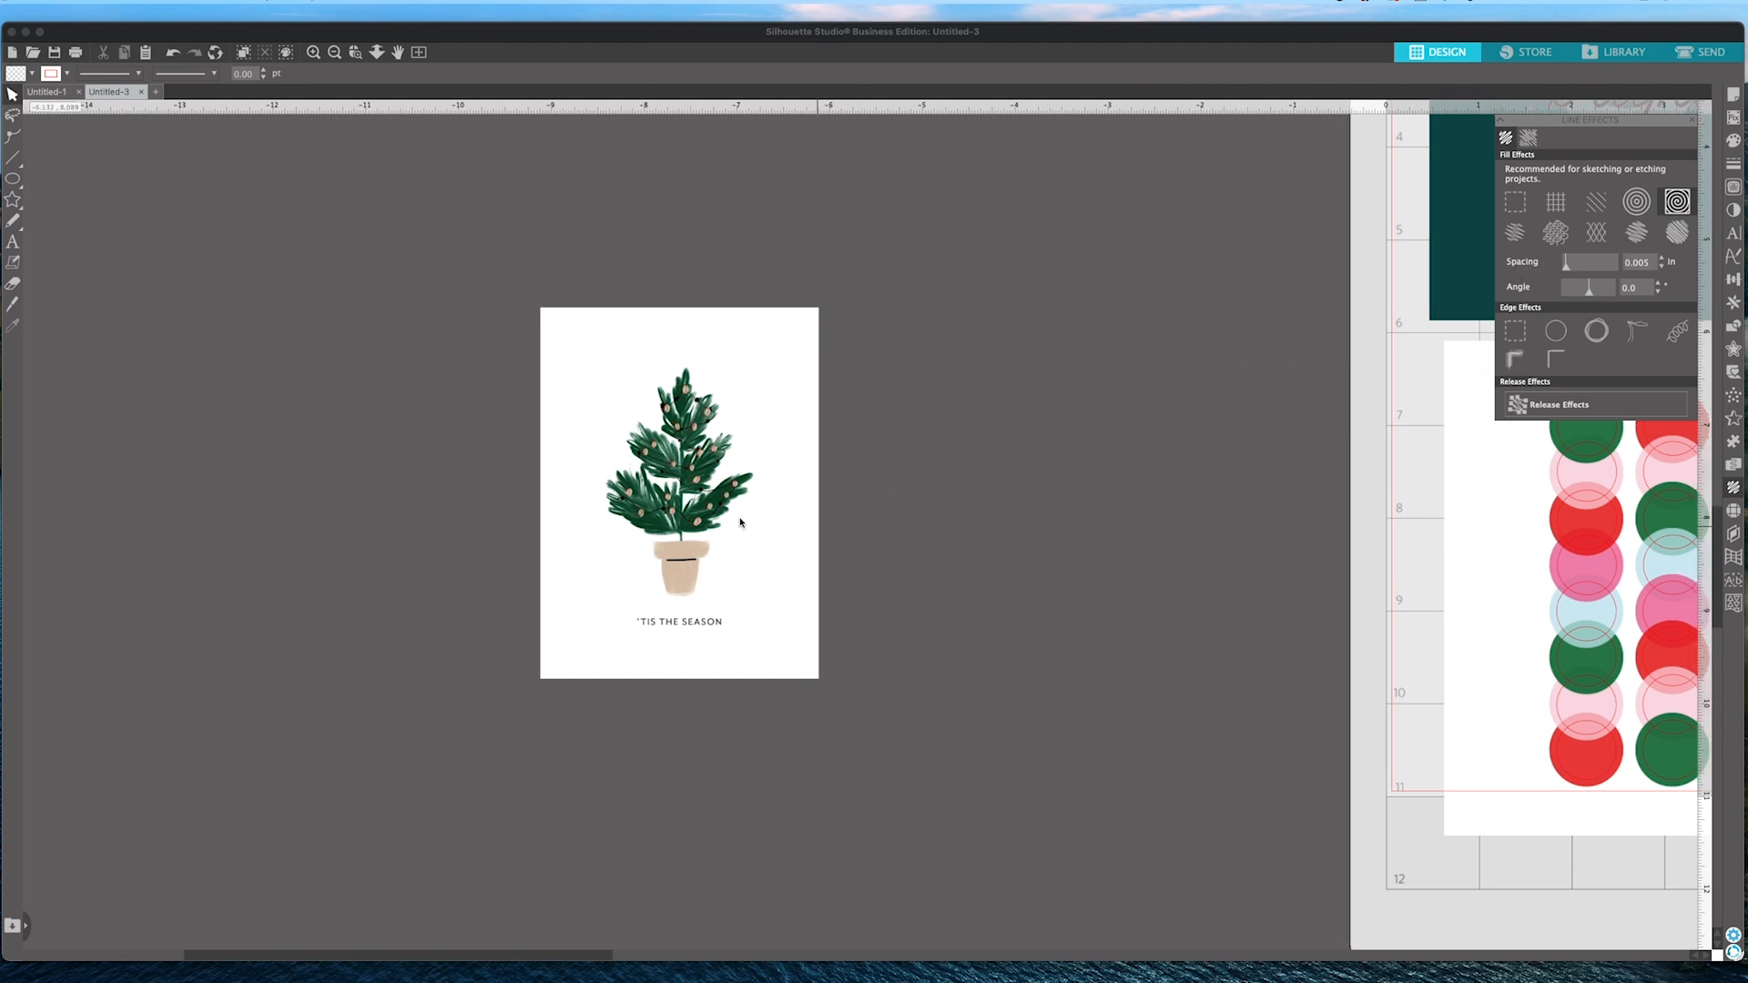
{"action": "scroll", "coordinate": [692, 472], "scroll_direction": "left", "scroll_amount": 1}
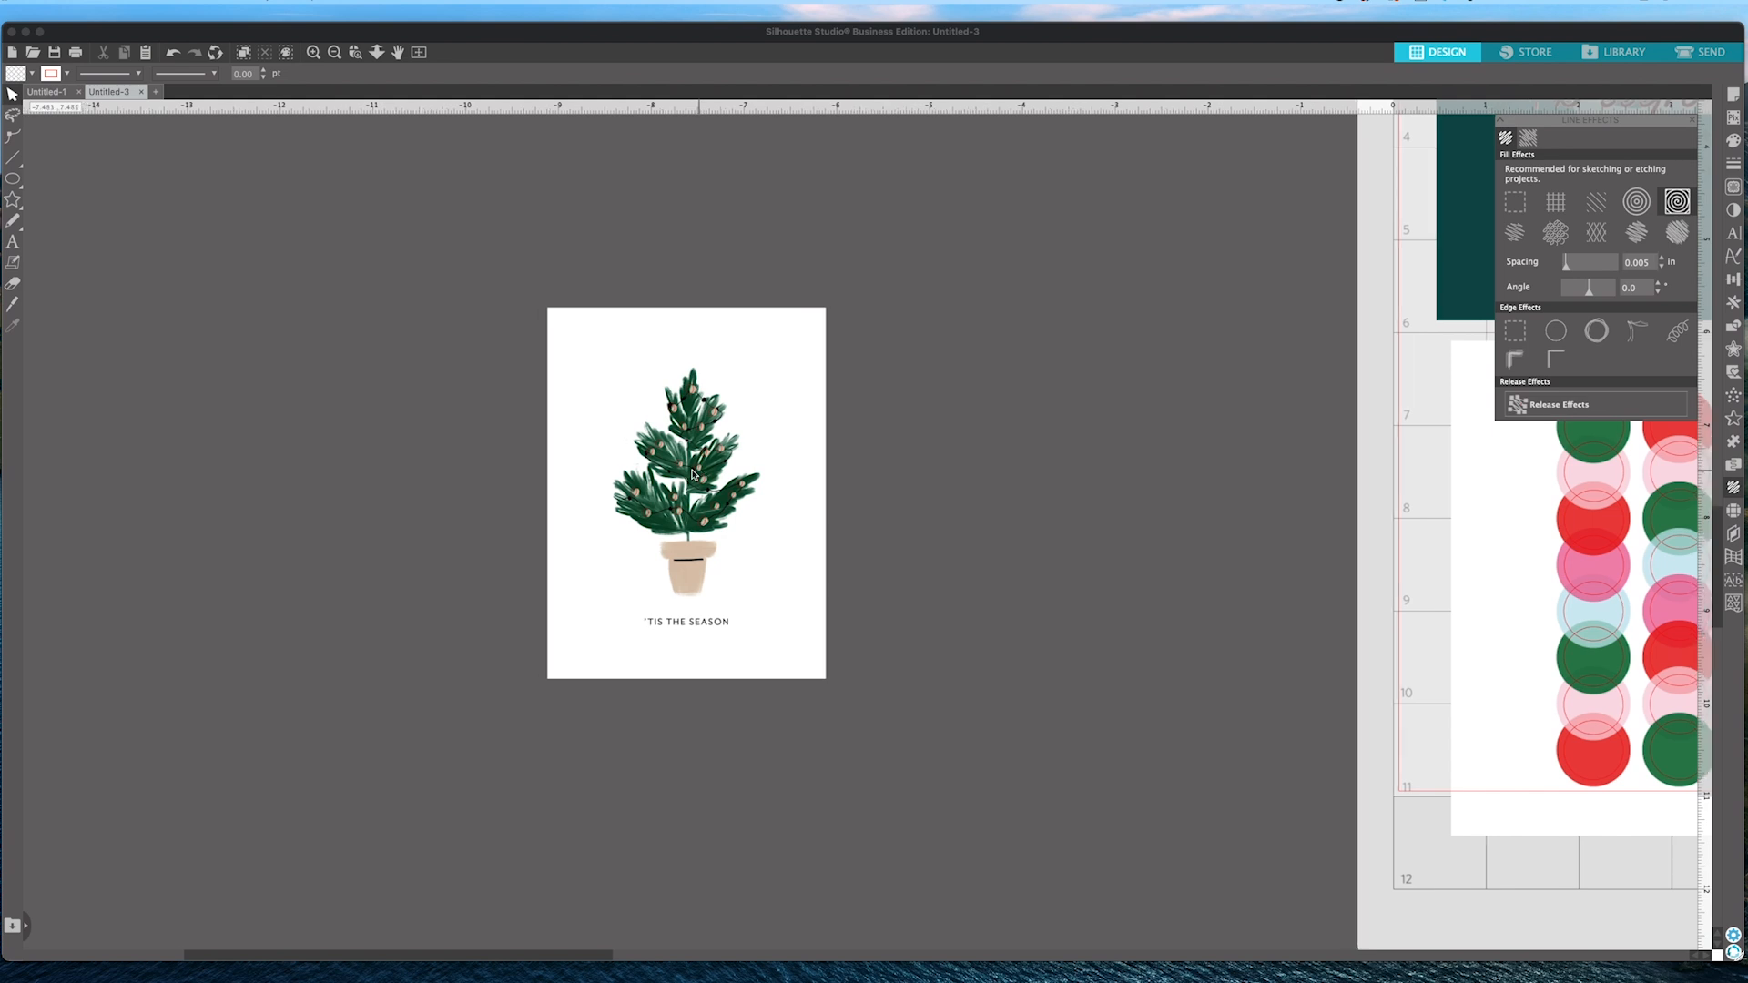
{"action": "scroll", "coordinate": [692, 472], "scroll_direction": "left", "scroll_amount": 1}
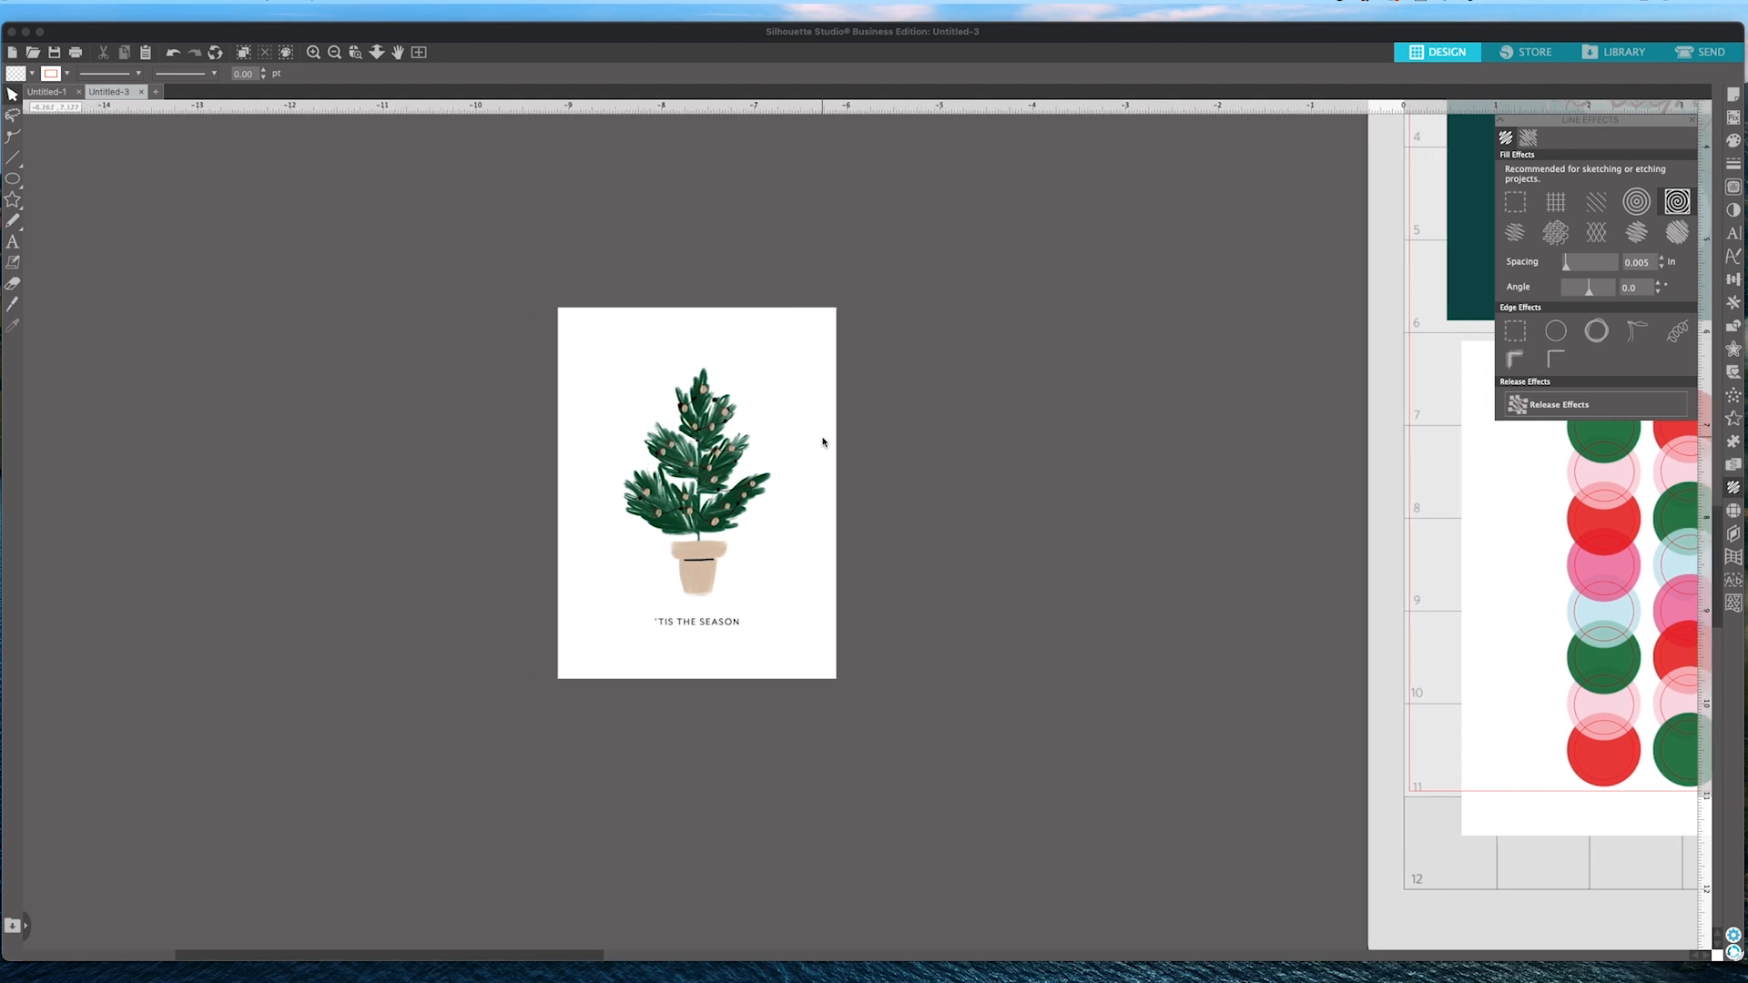
{"action": "left_click", "coordinate": [726, 420]}
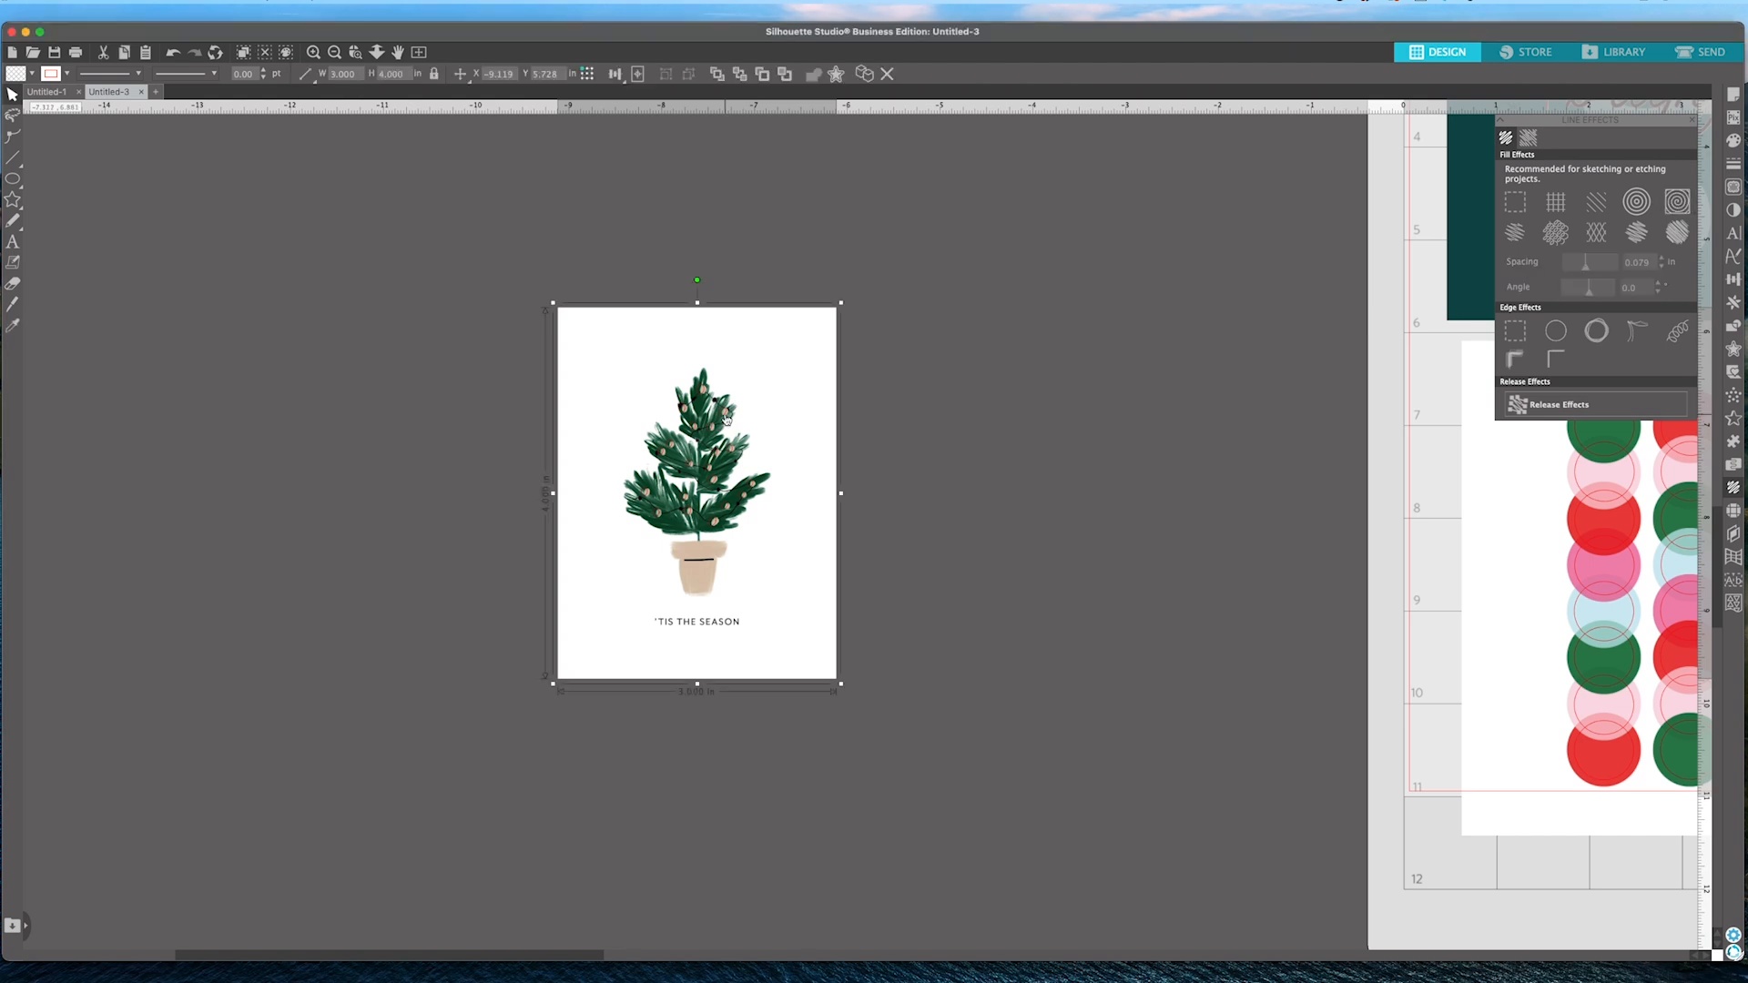
{"action": "left_click", "coordinate": [725, 420]}
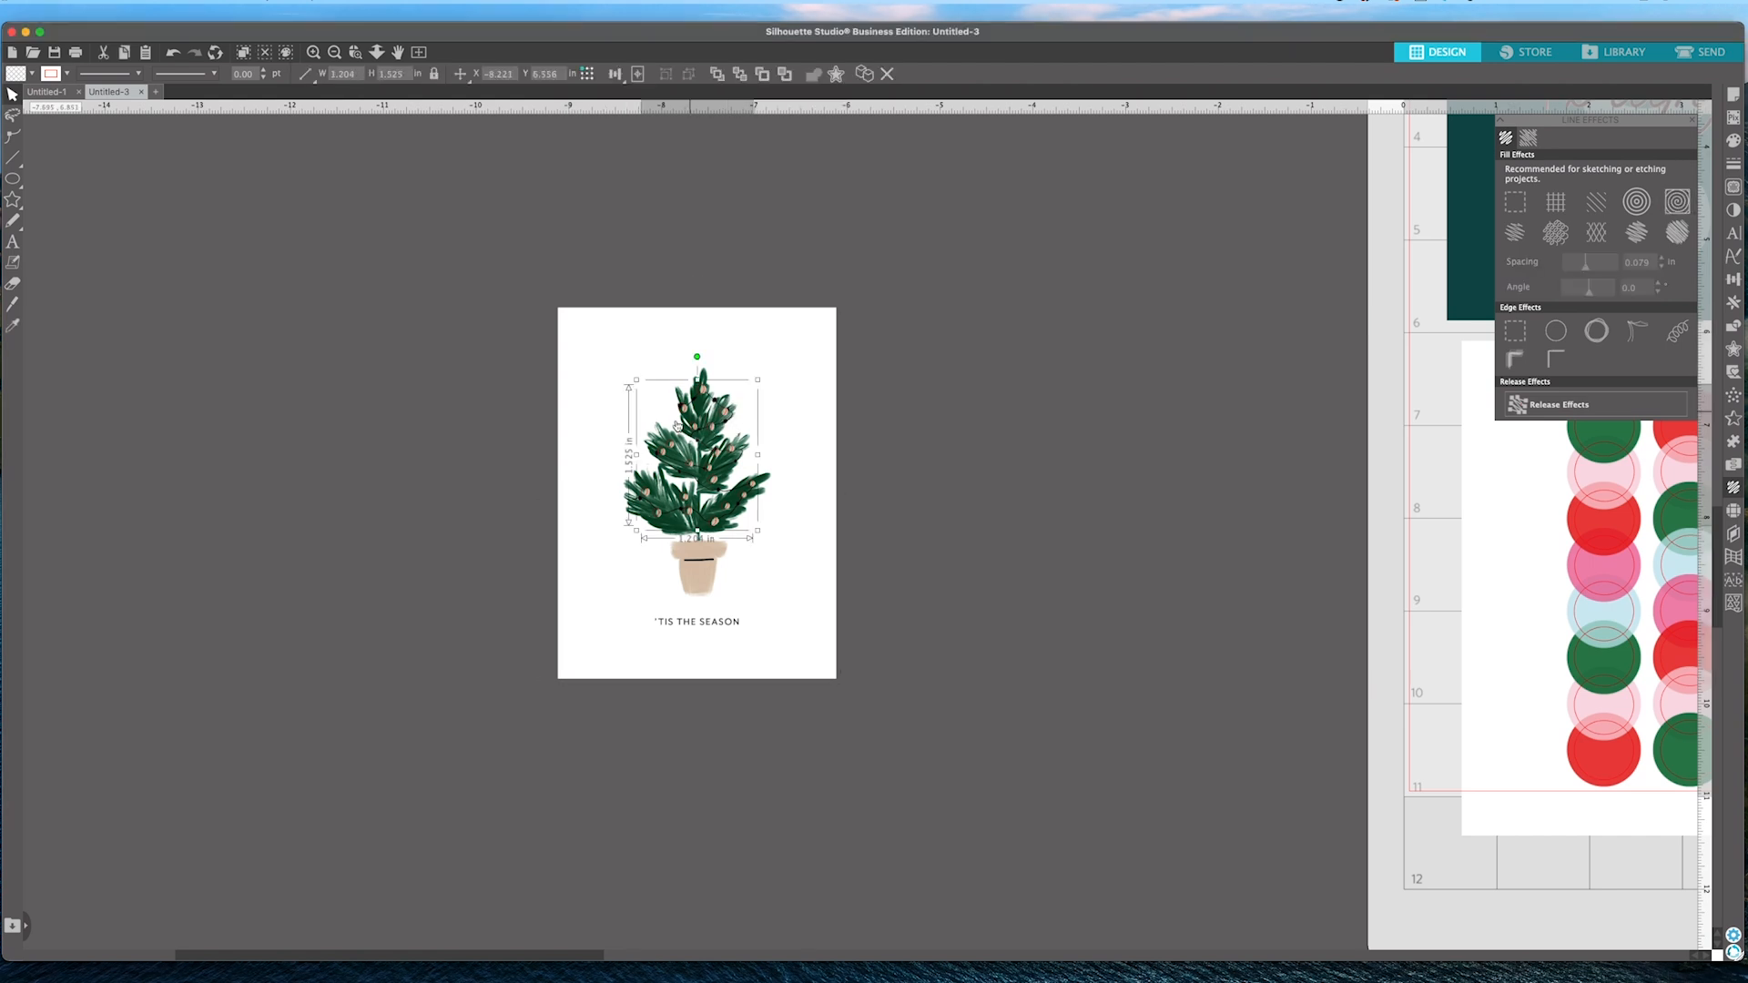
{"action": "scroll", "coordinate": [700, 393], "scroll_direction": "down", "scroll_amount": 1}
{"action": "scroll", "coordinate": [699, 394], "scroll_direction": "down", "scroll_amount": 2}
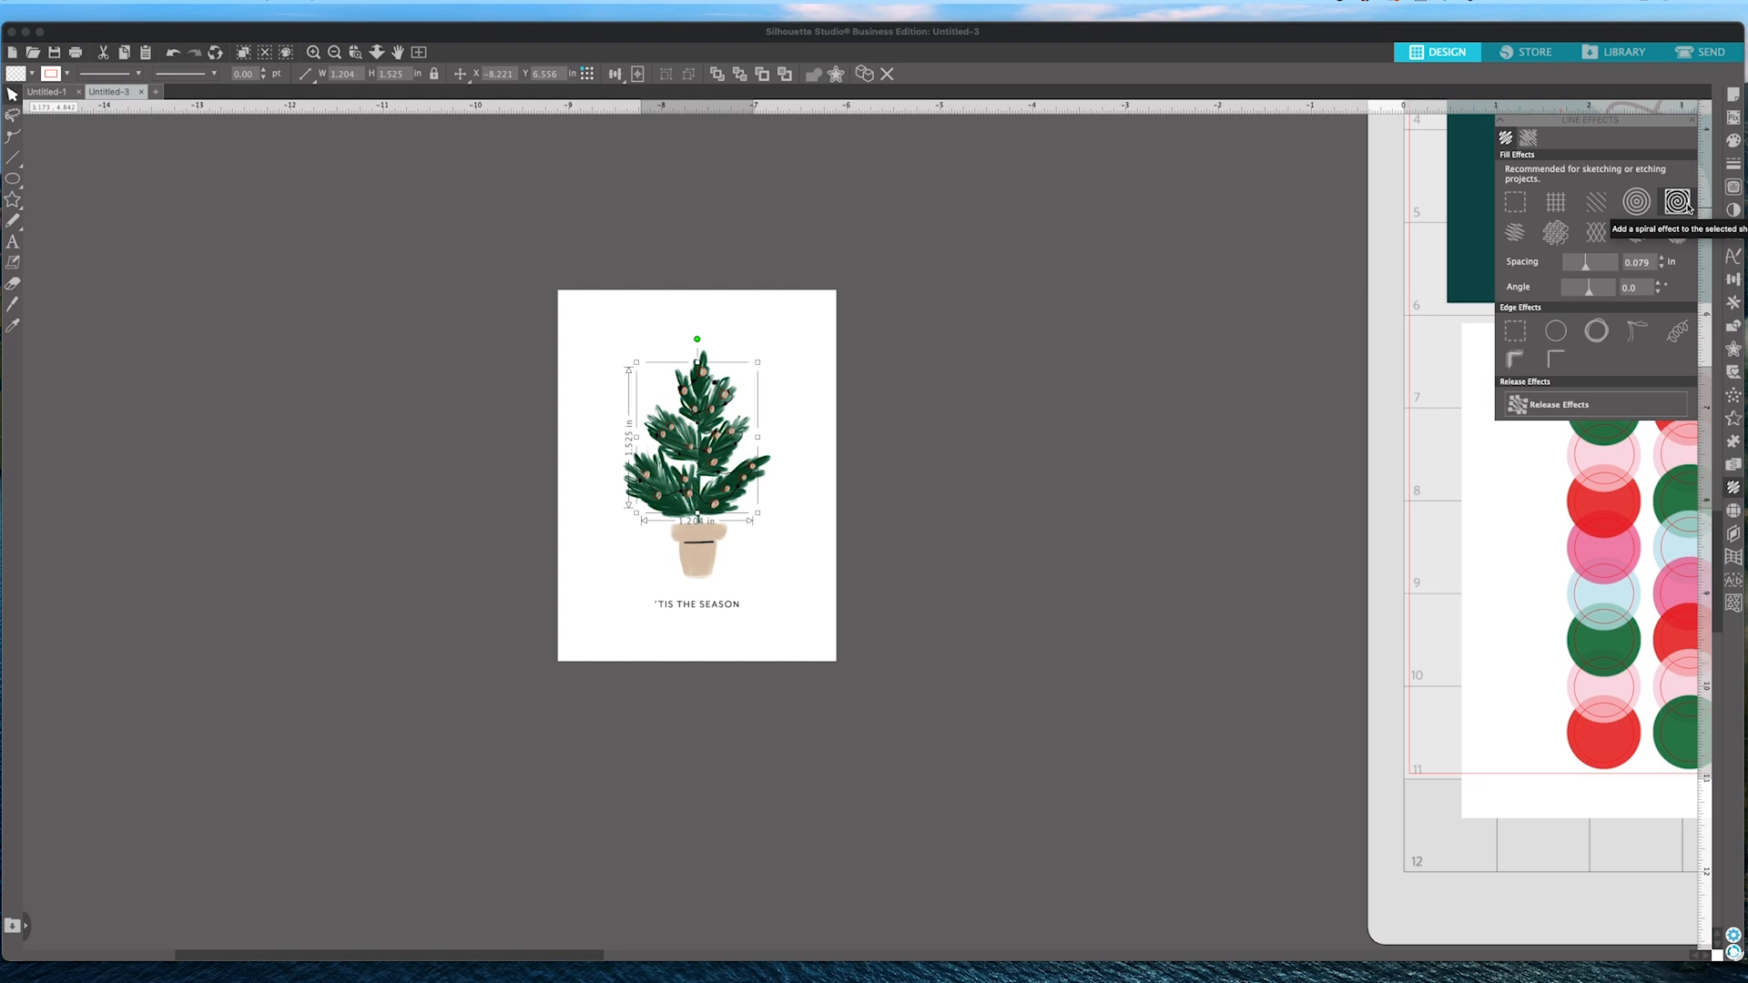
{"action": "left_click_drag", "start_coordinate": [1587, 271], "coordinate": [1513, 271]}
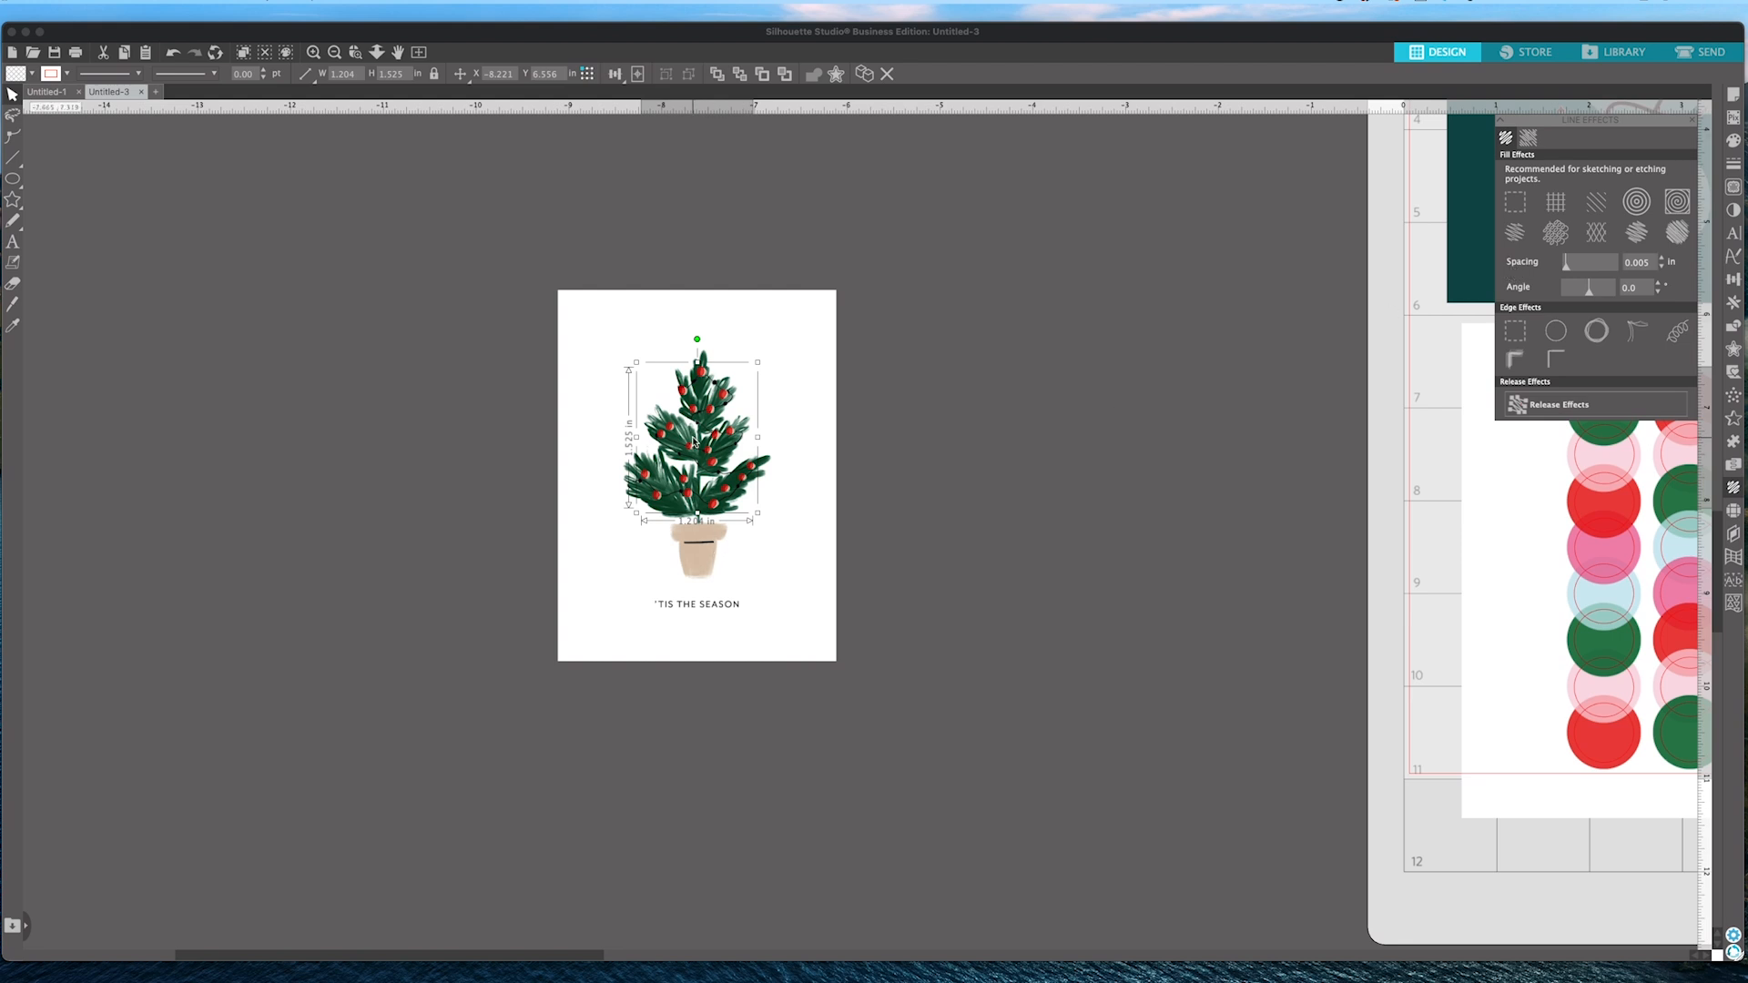
Nudge the filled dots until they cover the tree's ornaments, at about X -8.19 in and Y 6.56 in, and deselect them.
{"action": "scroll", "coordinate": [698, 443], "scroll_direction": "up", "scroll_amount": 2}
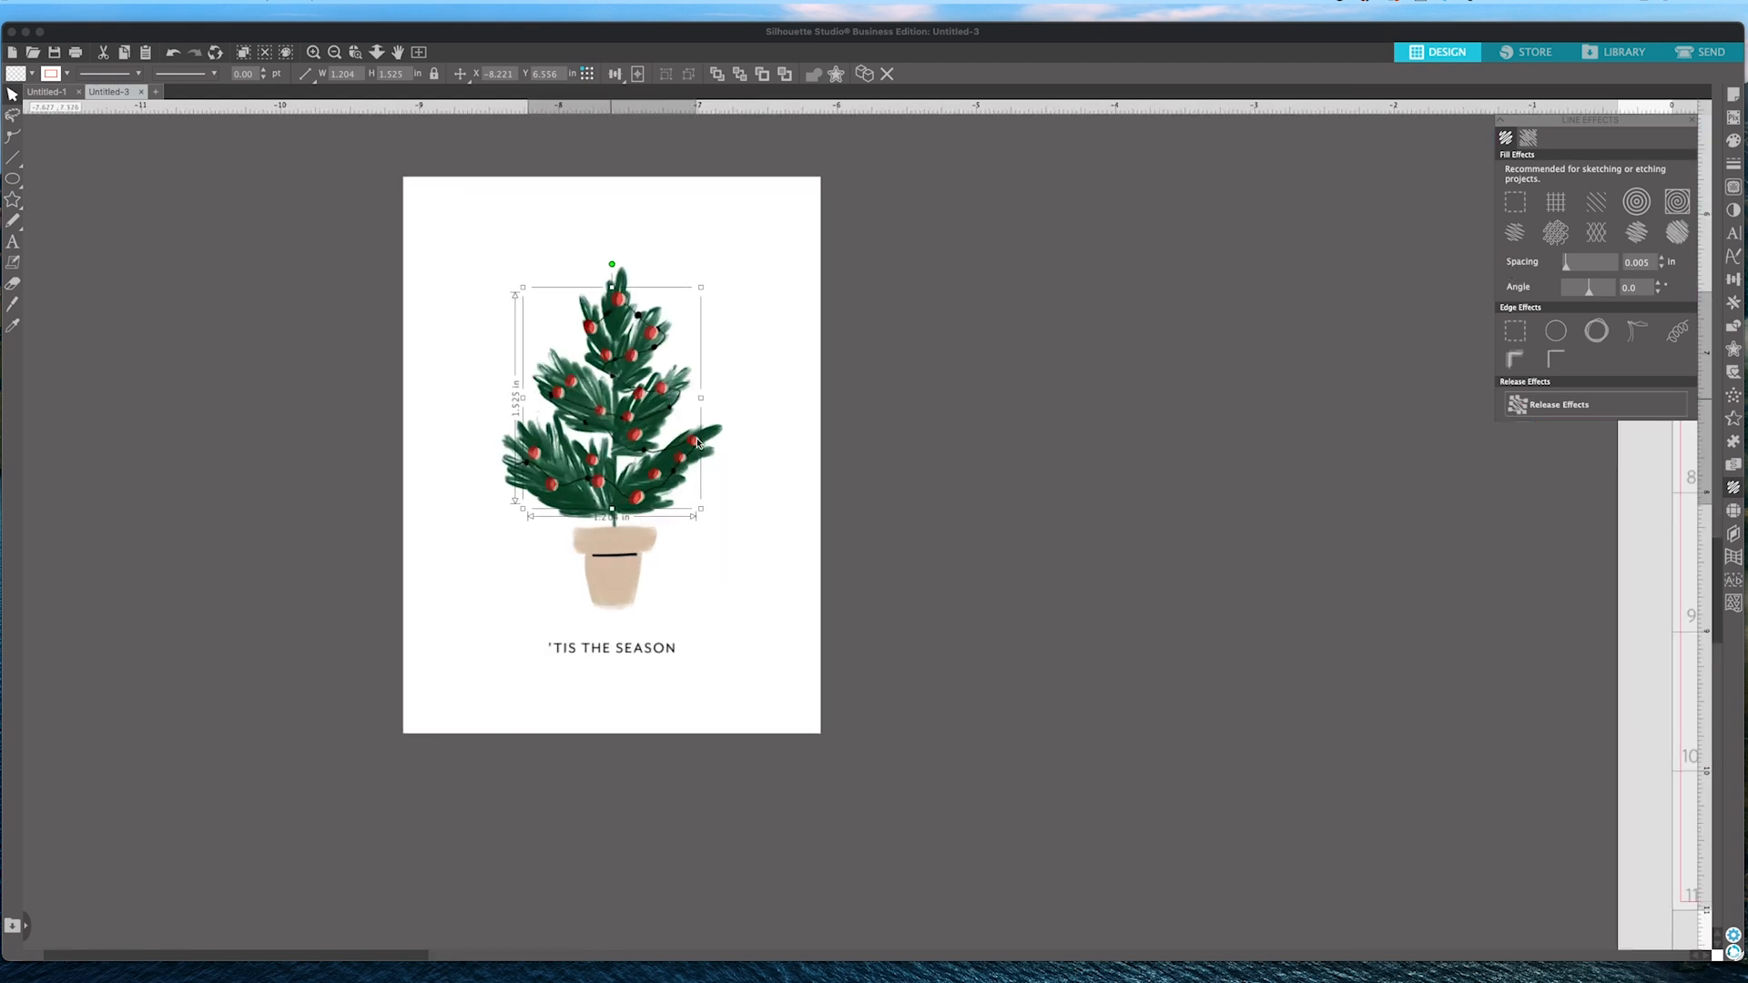
{"action": "scroll", "coordinate": [699, 443], "scroll_direction": "up", "scroll_amount": 2}
{"action": "left_click_drag", "start_coordinate": [729, 398], "coordinate": [826, 521]}
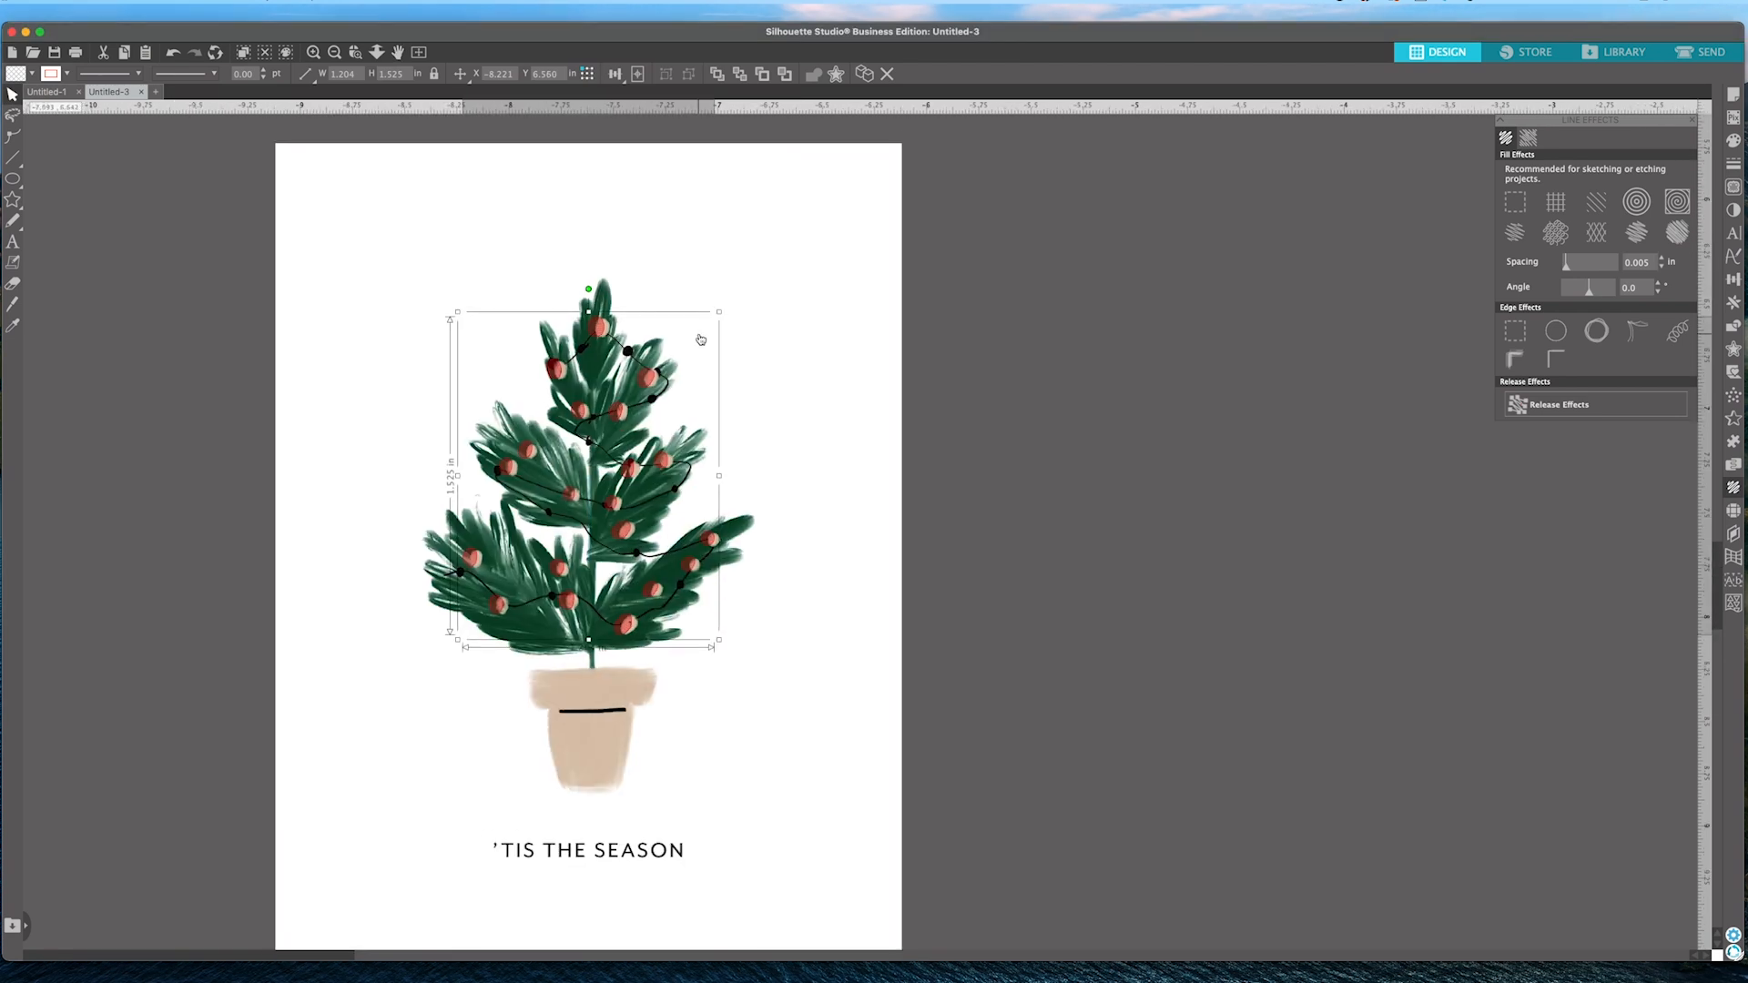
{"action": "key", "text": "Right"}
{"action": "key", "text": "Right"}
{"action": "key", "text": "Right"}
{"action": "key", "text": "Right"}
{"action": "key", "text": "Right"}
{"action": "key", "text": "Right"}
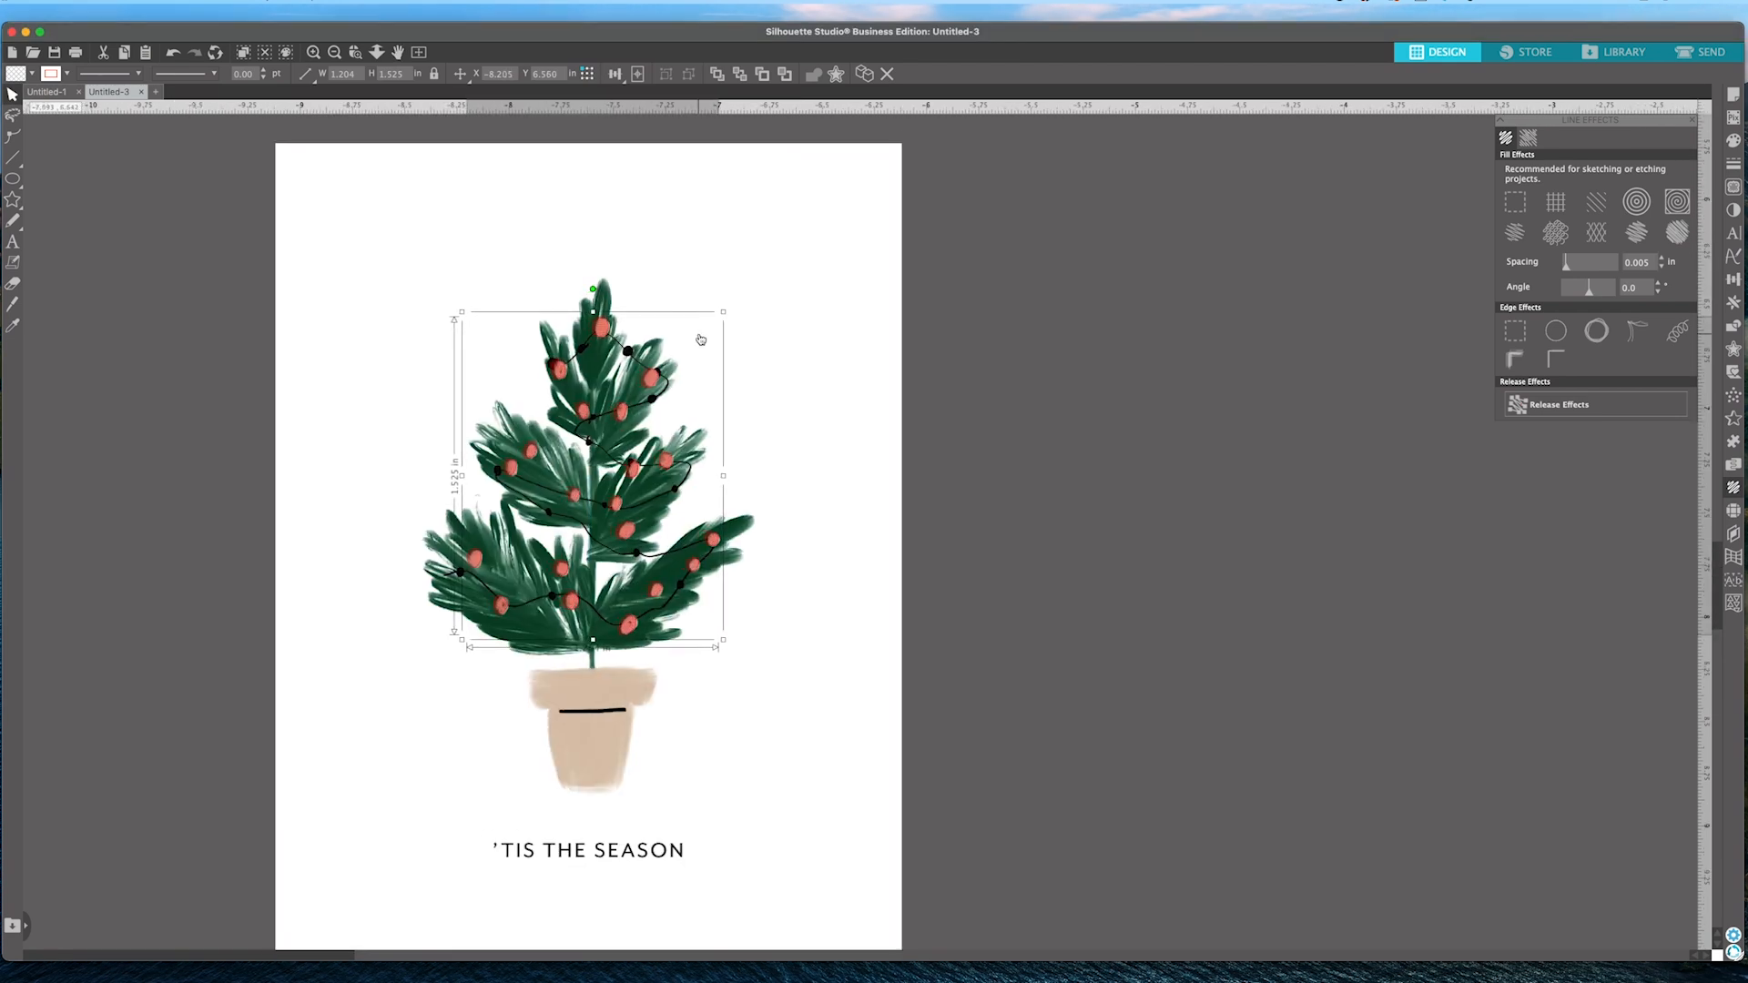
{"action": "key", "text": "Down"}
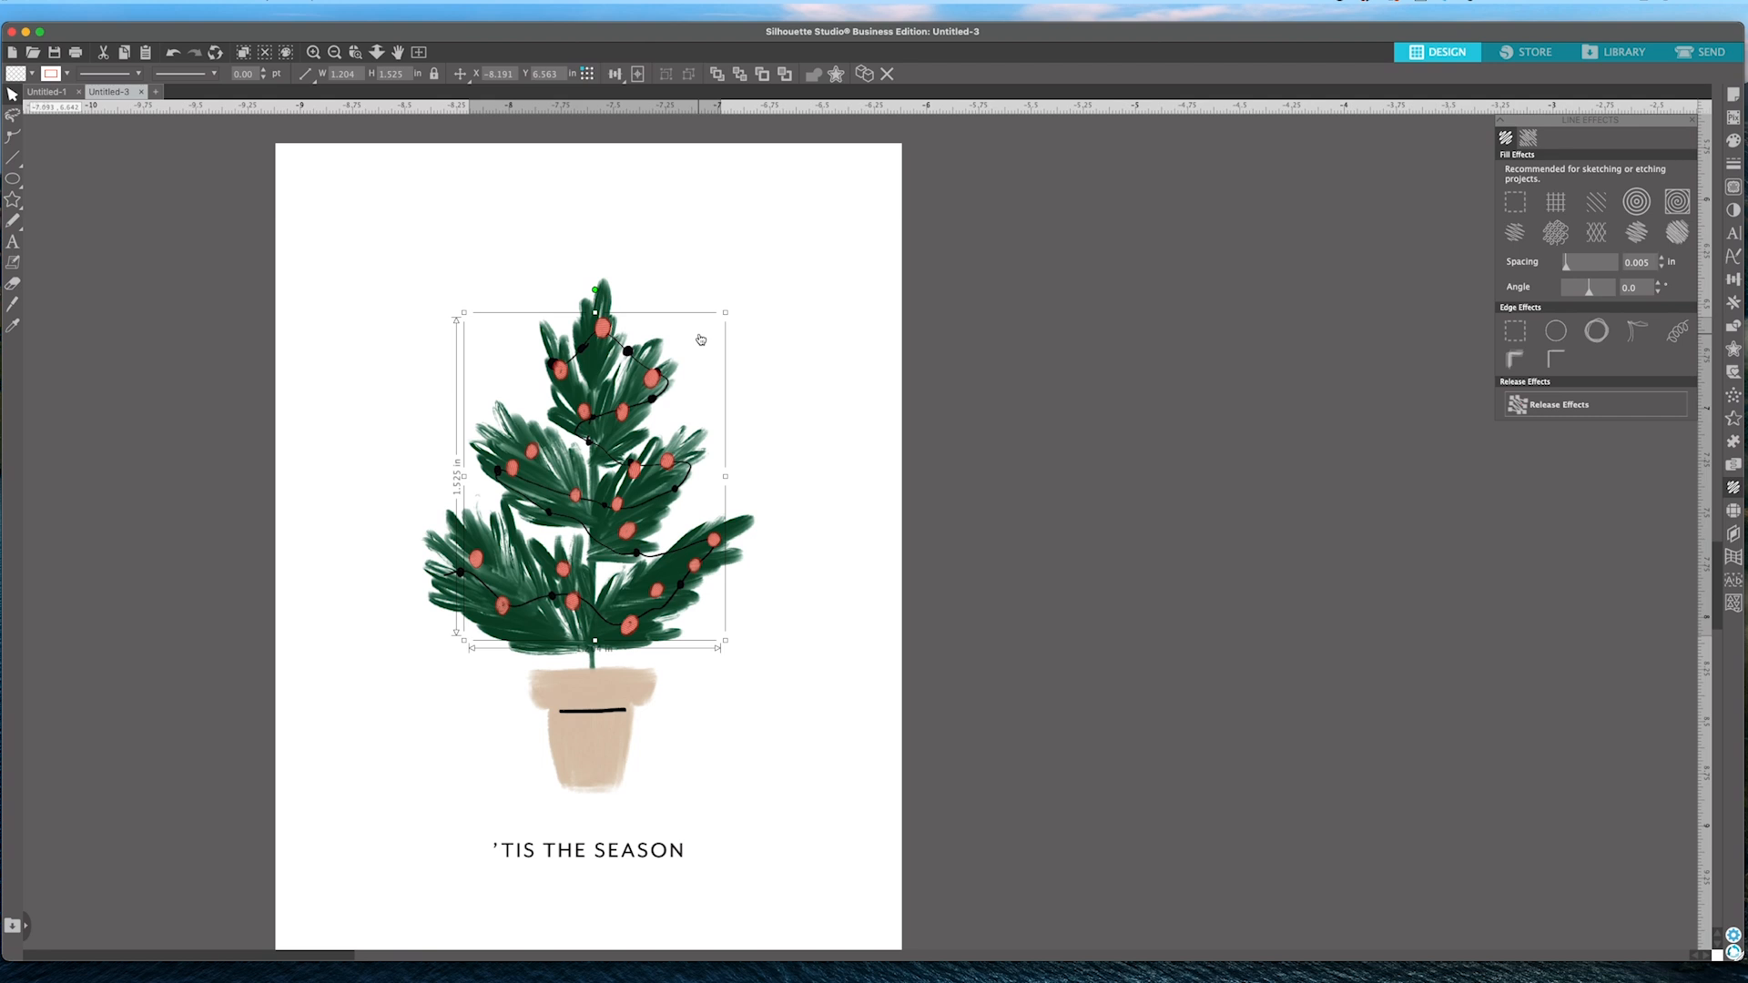
{"action": "key", "text": "Up"}
{"action": "scroll", "coordinate": [699, 344], "scroll_direction": "right", "scroll_amount": 1}
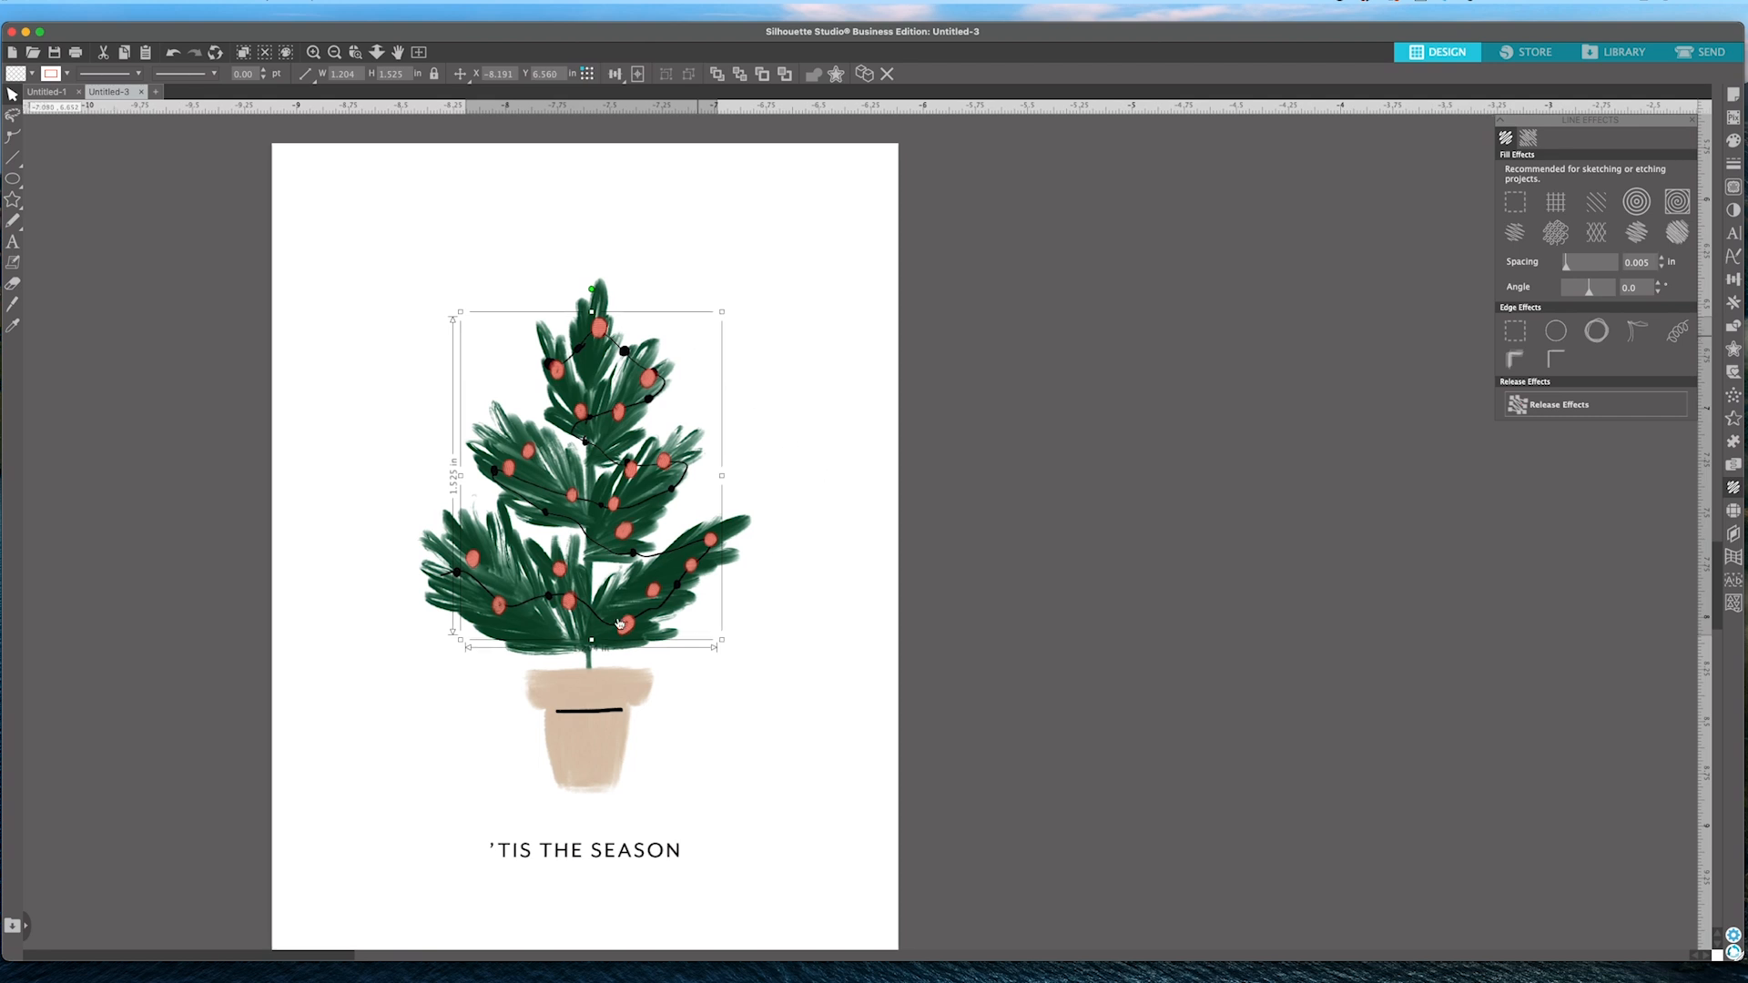
{"action": "scroll", "coordinate": [465, 550], "scroll_direction": "right", "scroll_amount": 1}
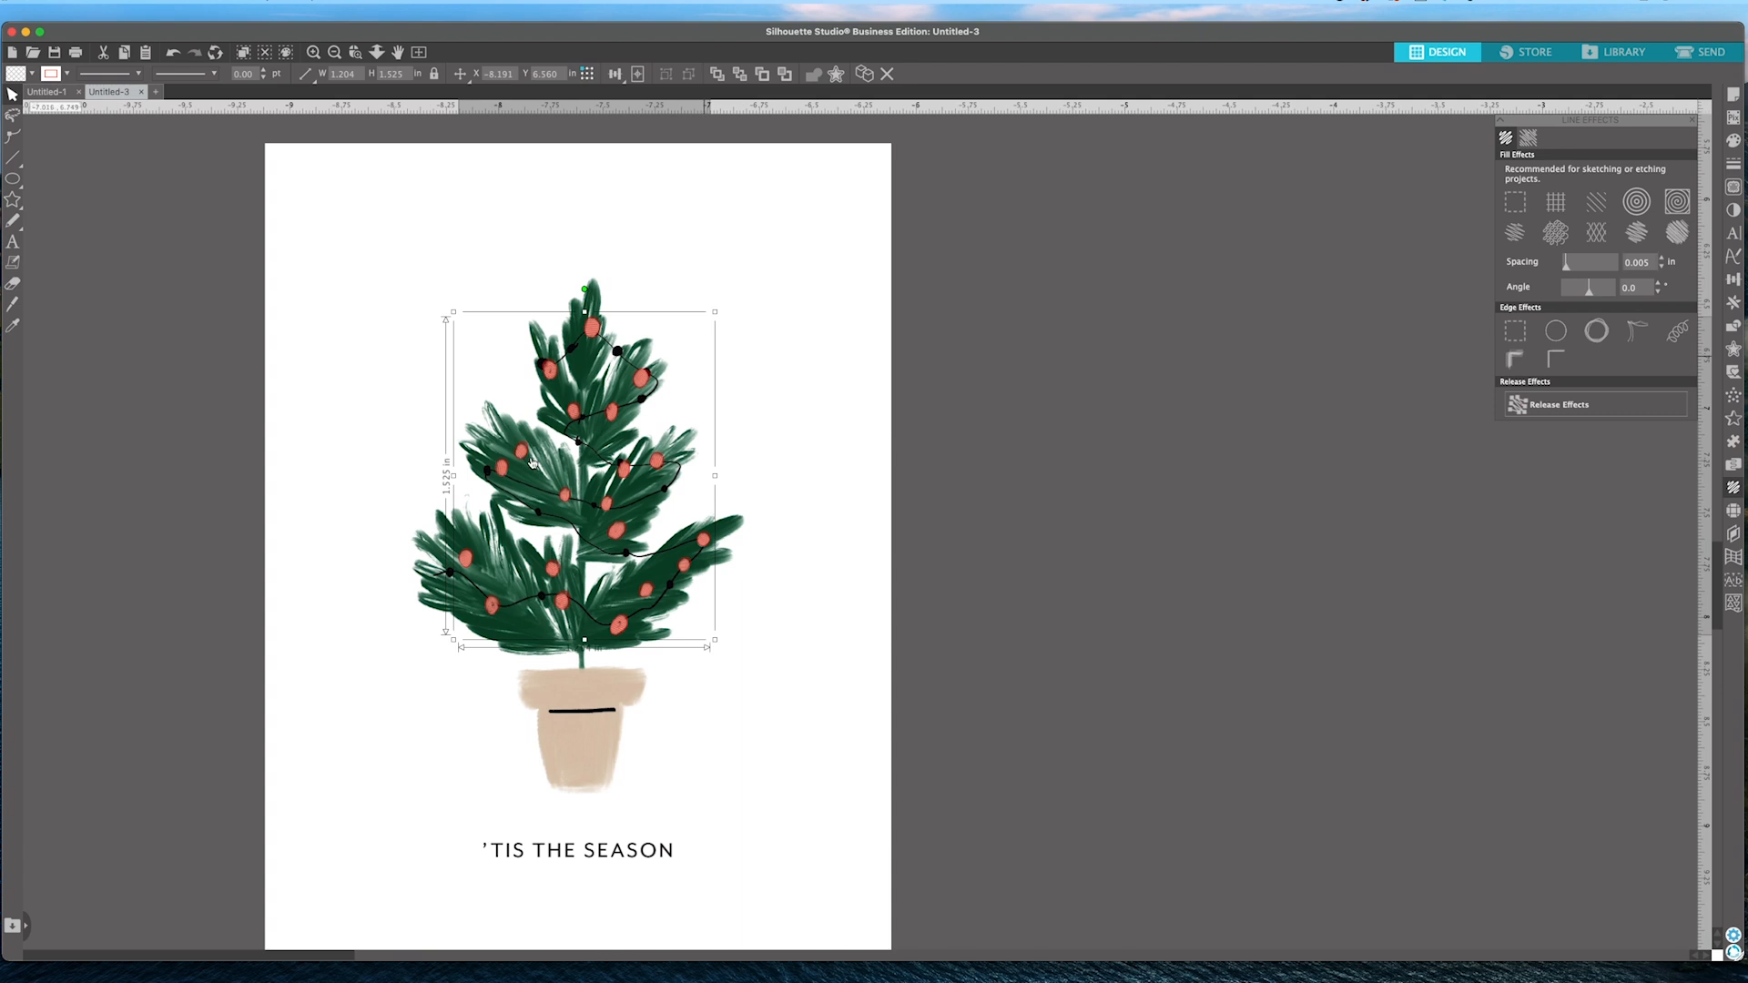
{"action": "scroll", "coordinate": [545, 460], "scroll_direction": "right", "scroll_amount": 1}
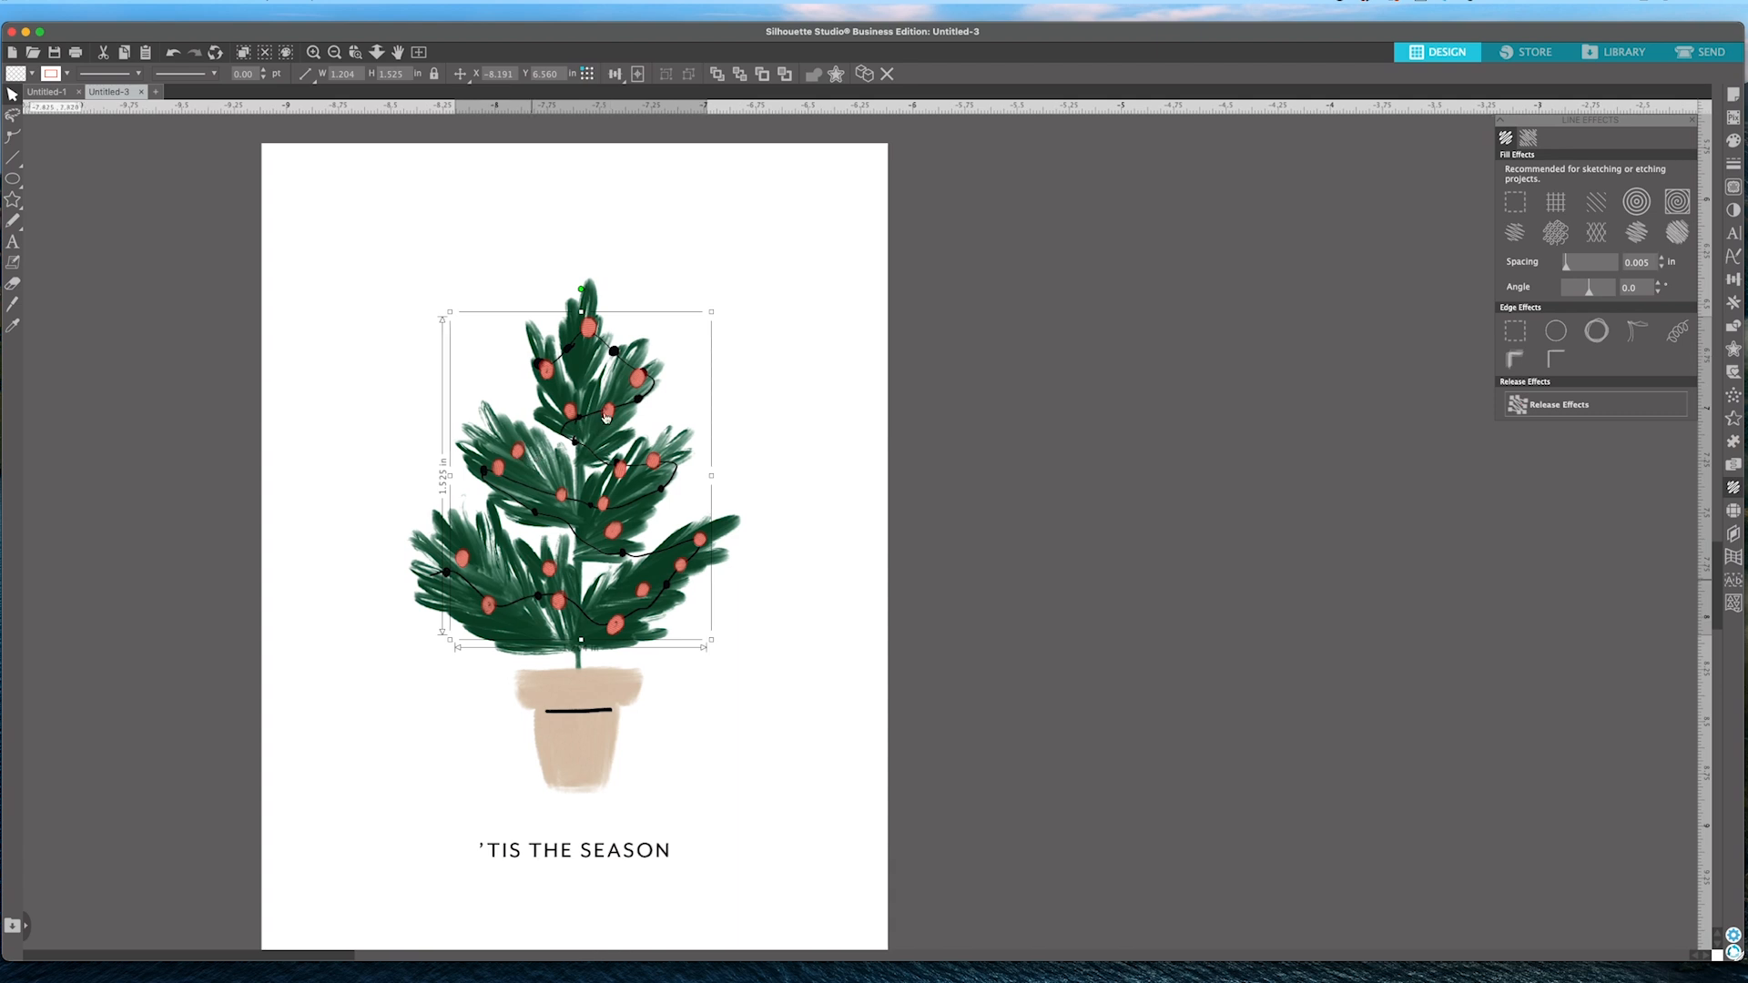
{"action": "scroll", "coordinate": [630, 402], "scroll_direction": "right", "scroll_amount": 1}
{"action": "key", "text": "Down"}
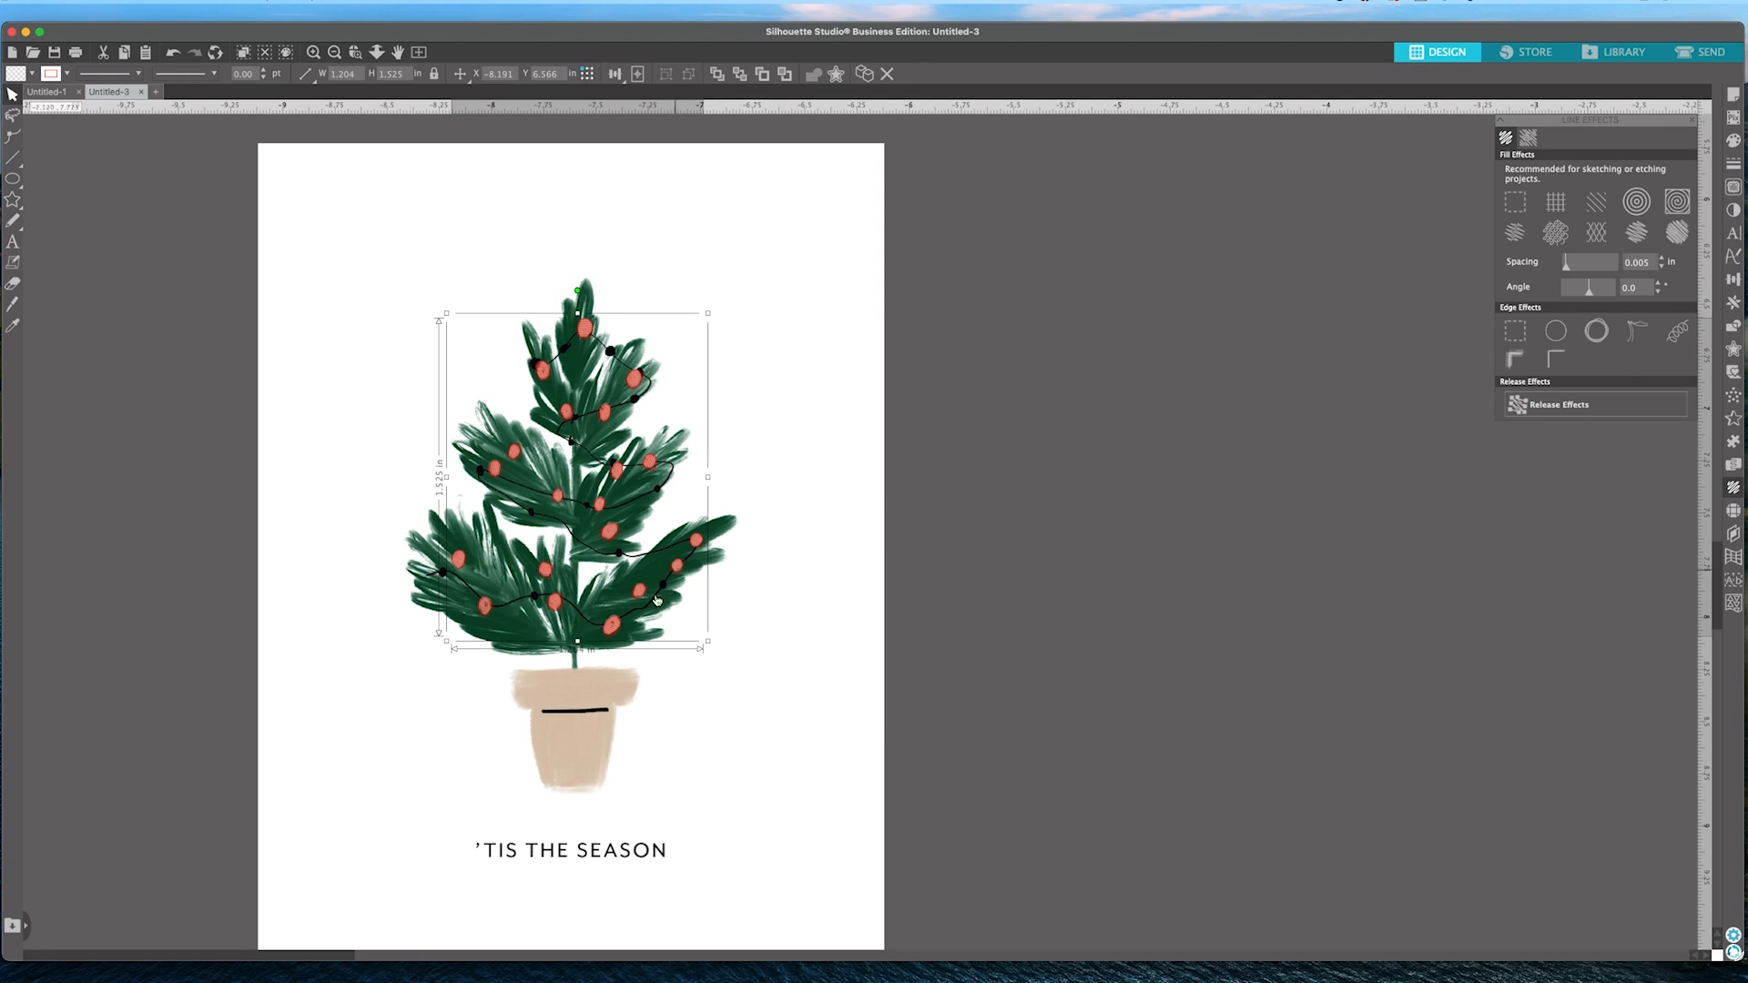
{"action": "key", "text": "Up"}
{"action": "left_click", "coordinate": [1073, 546]}
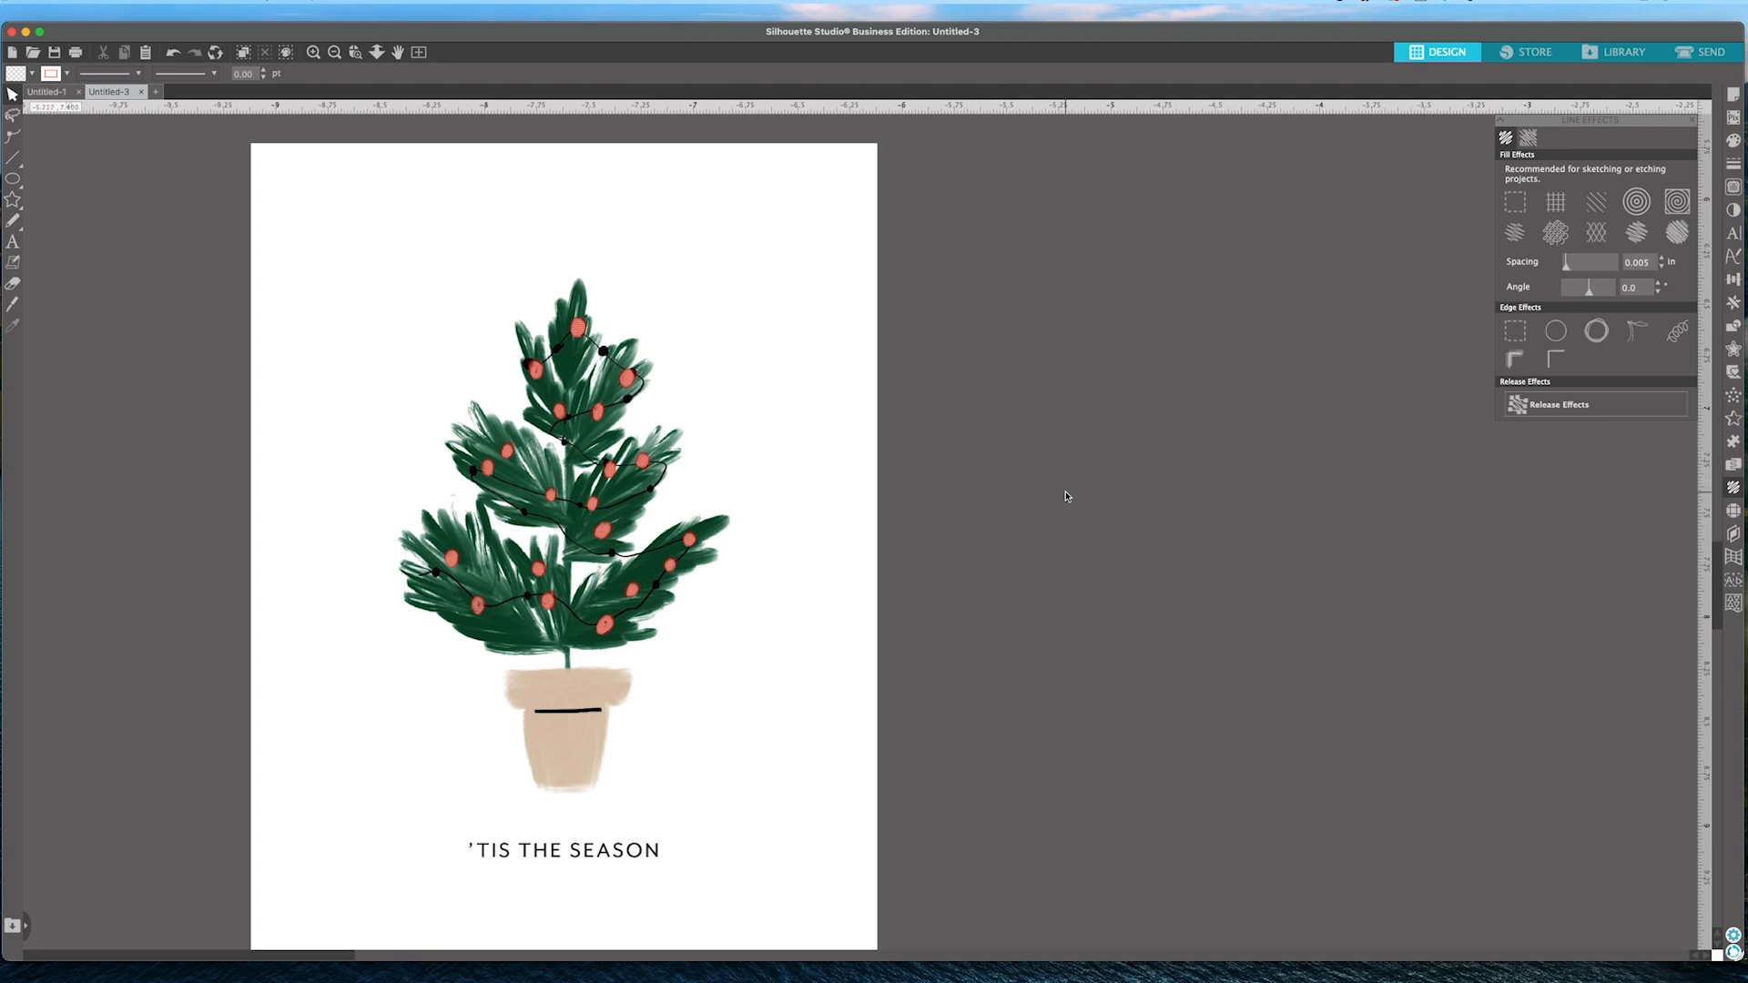
Group the filled dots with the Christmas tree card and resize the group proportionally to 4 in wide.
{"action": "key", "text": "super+minus"}
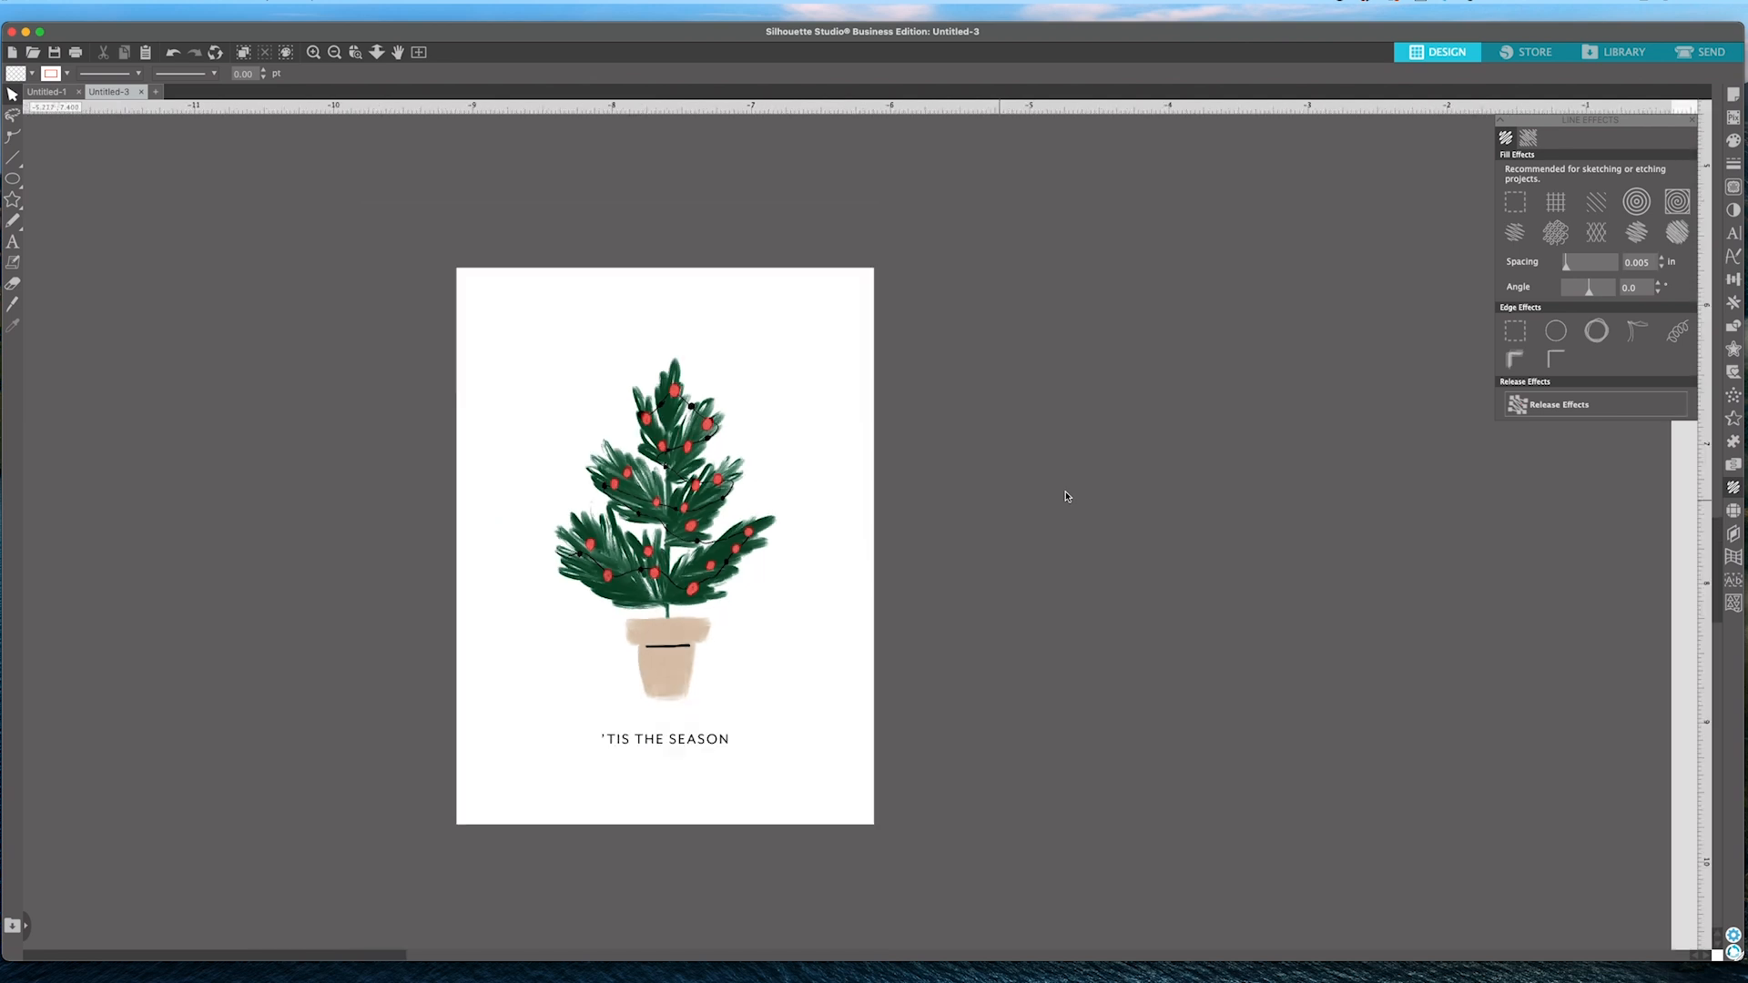
{"action": "left_click_drag", "start_coordinate": [1020, 865], "coordinate": [379, 340]}
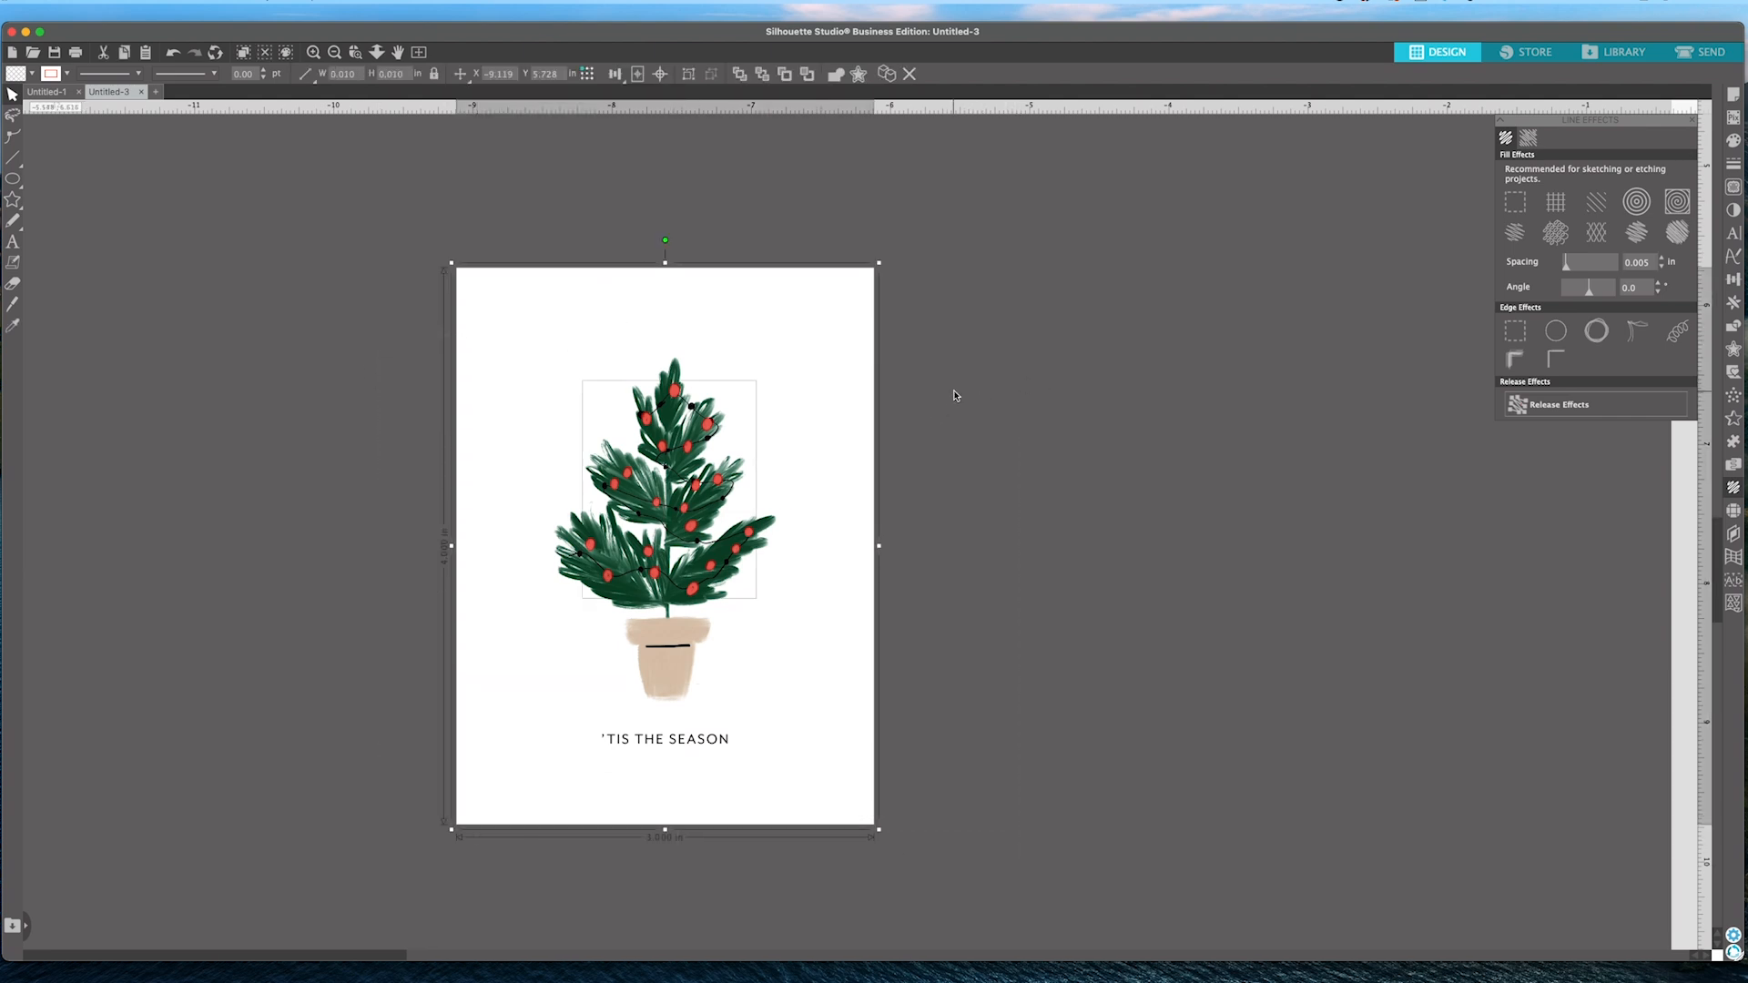
{"action": "key", "text": "super+g"}
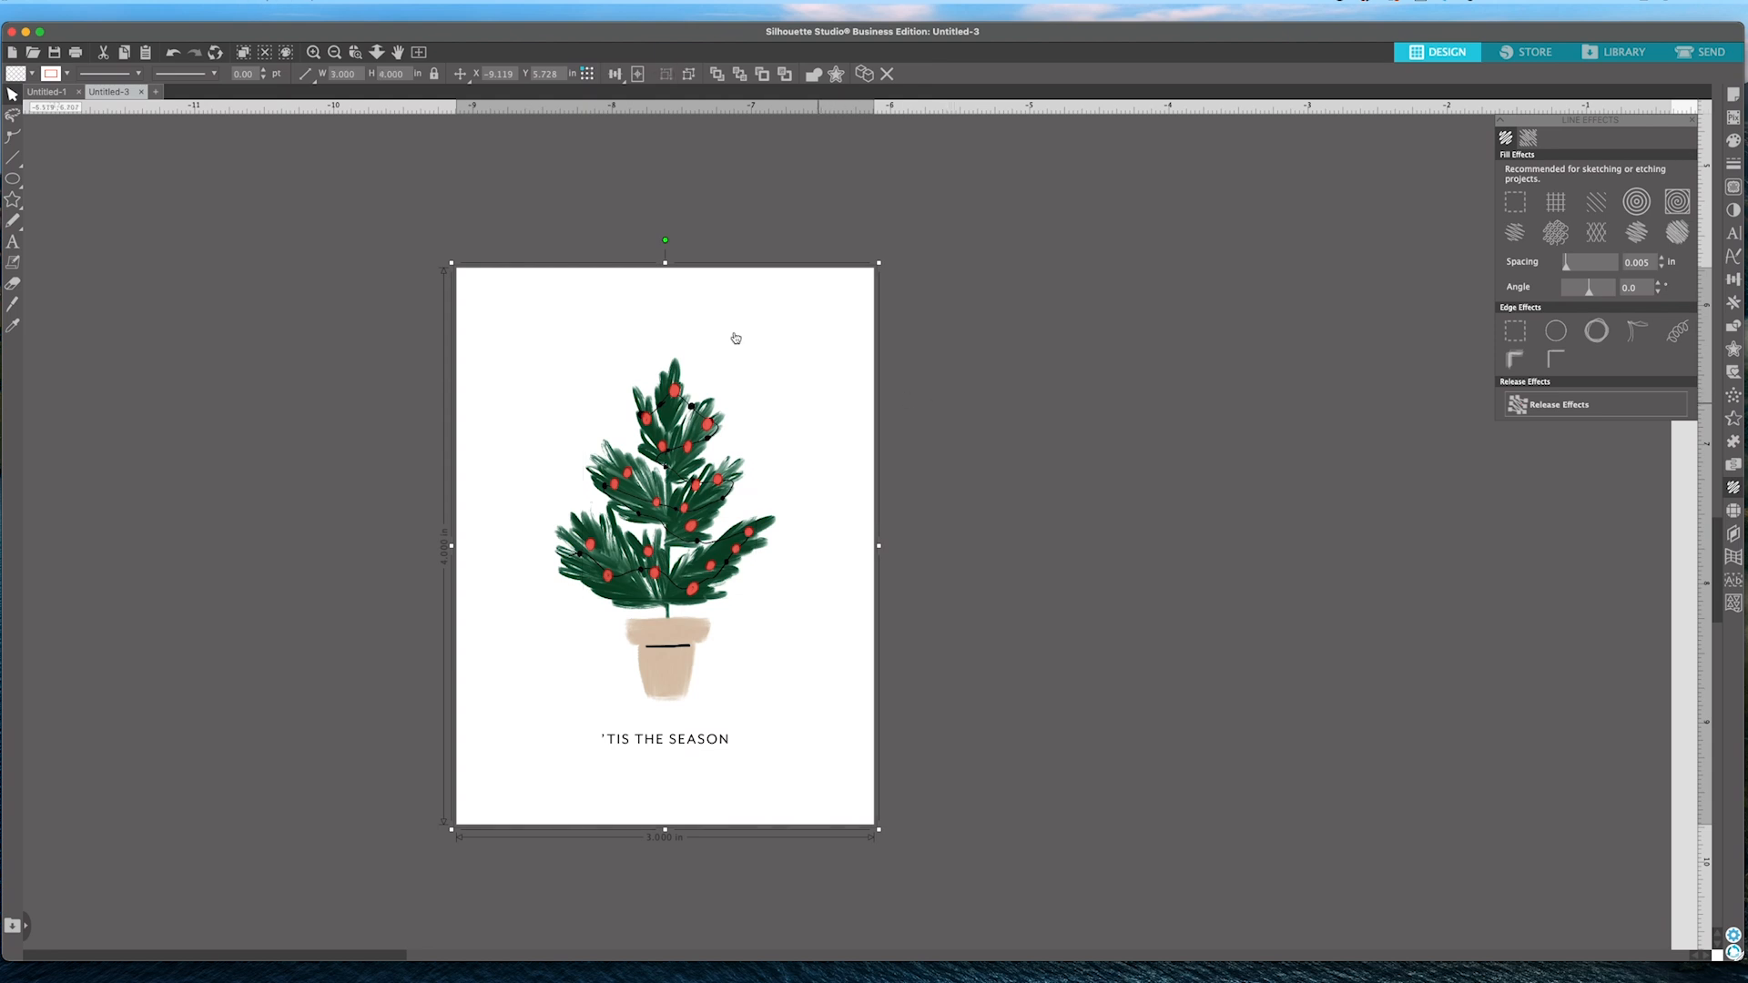
{"action": "left_click_drag", "start_coordinate": [360, 75], "coordinate": [281, 71]}
{"action": "type", "text": "4"}
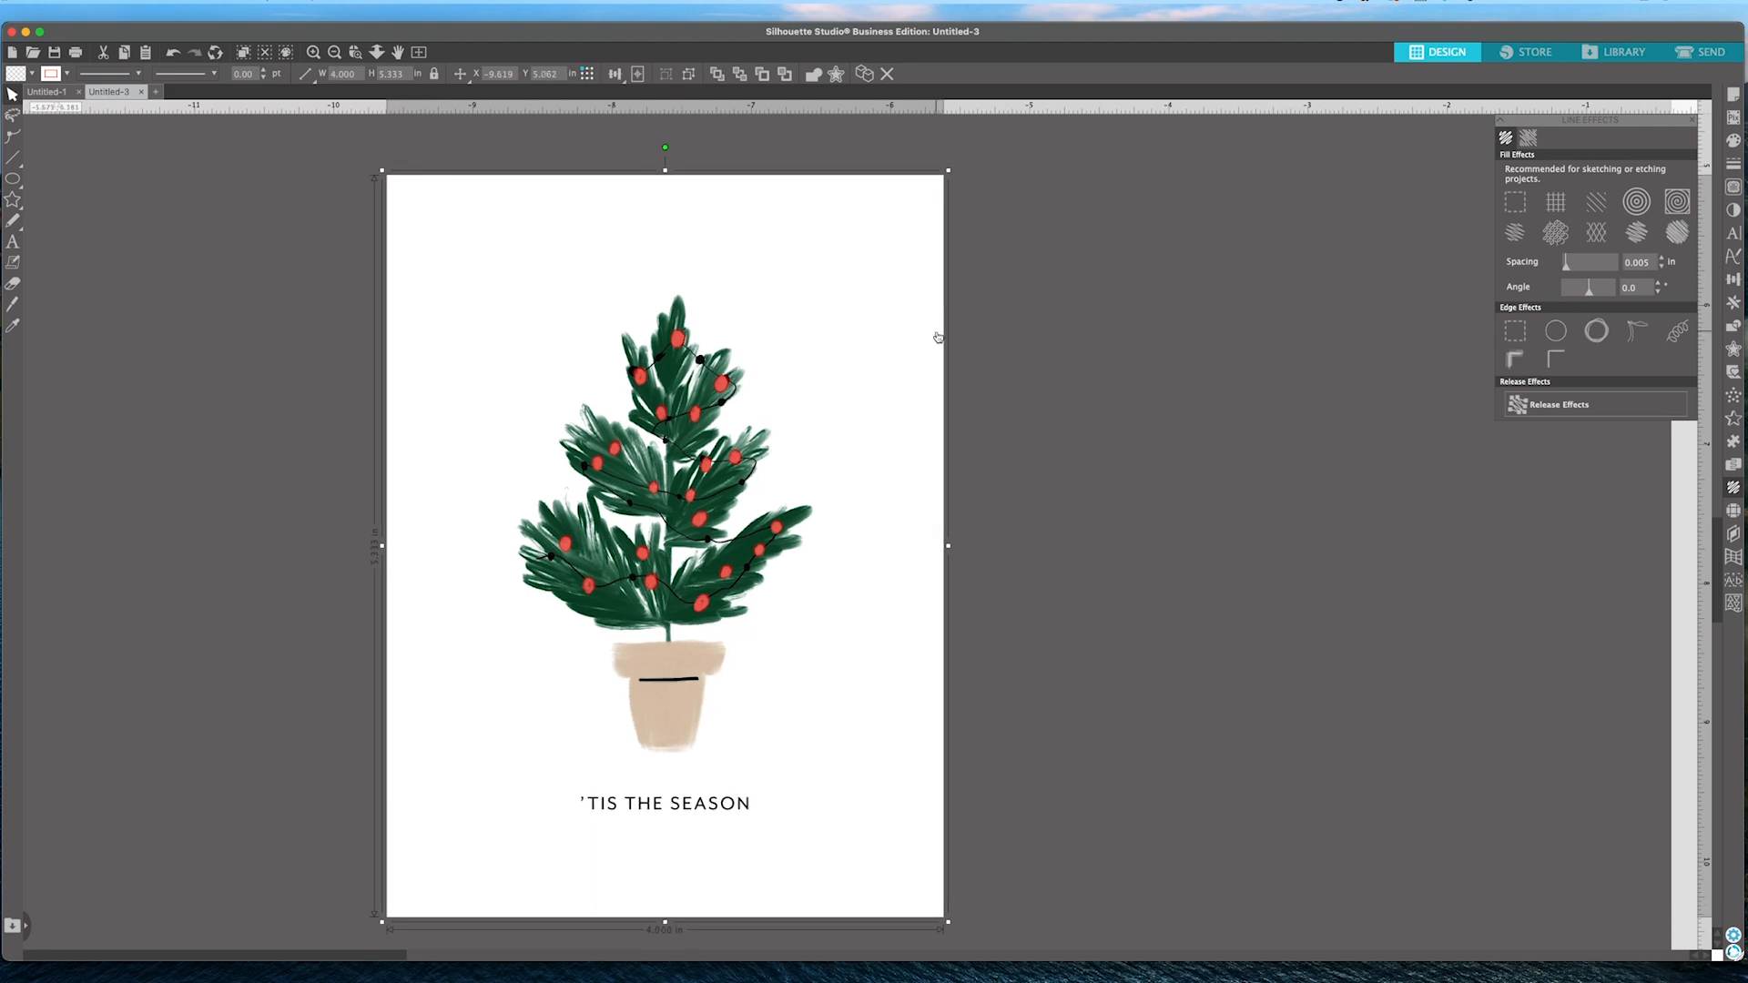
Move the Christmas tree card closer to the mat and place the circle card off the mat to its left, at about X -11.2 in.
{"action": "scroll", "coordinate": [657, 325], "scroll_direction": "right", "scroll_amount": 5}
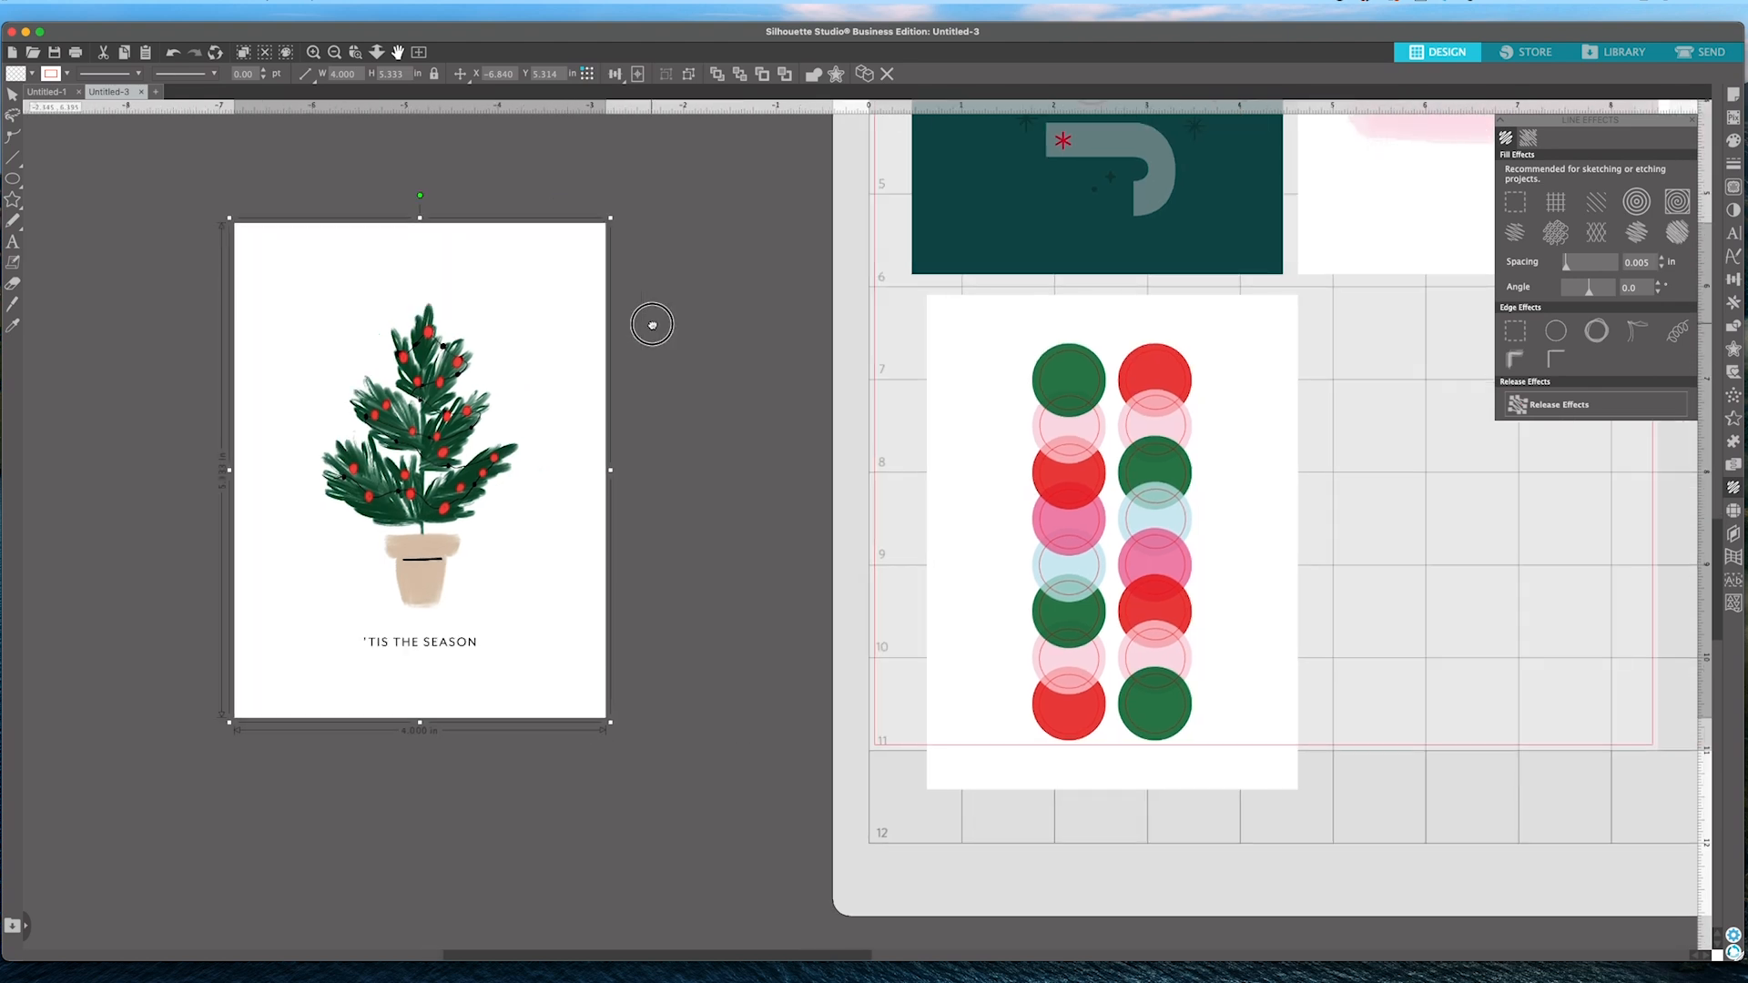
{"action": "scroll", "coordinate": [652, 328], "scroll_direction": "down", "scroll_amount": 2}
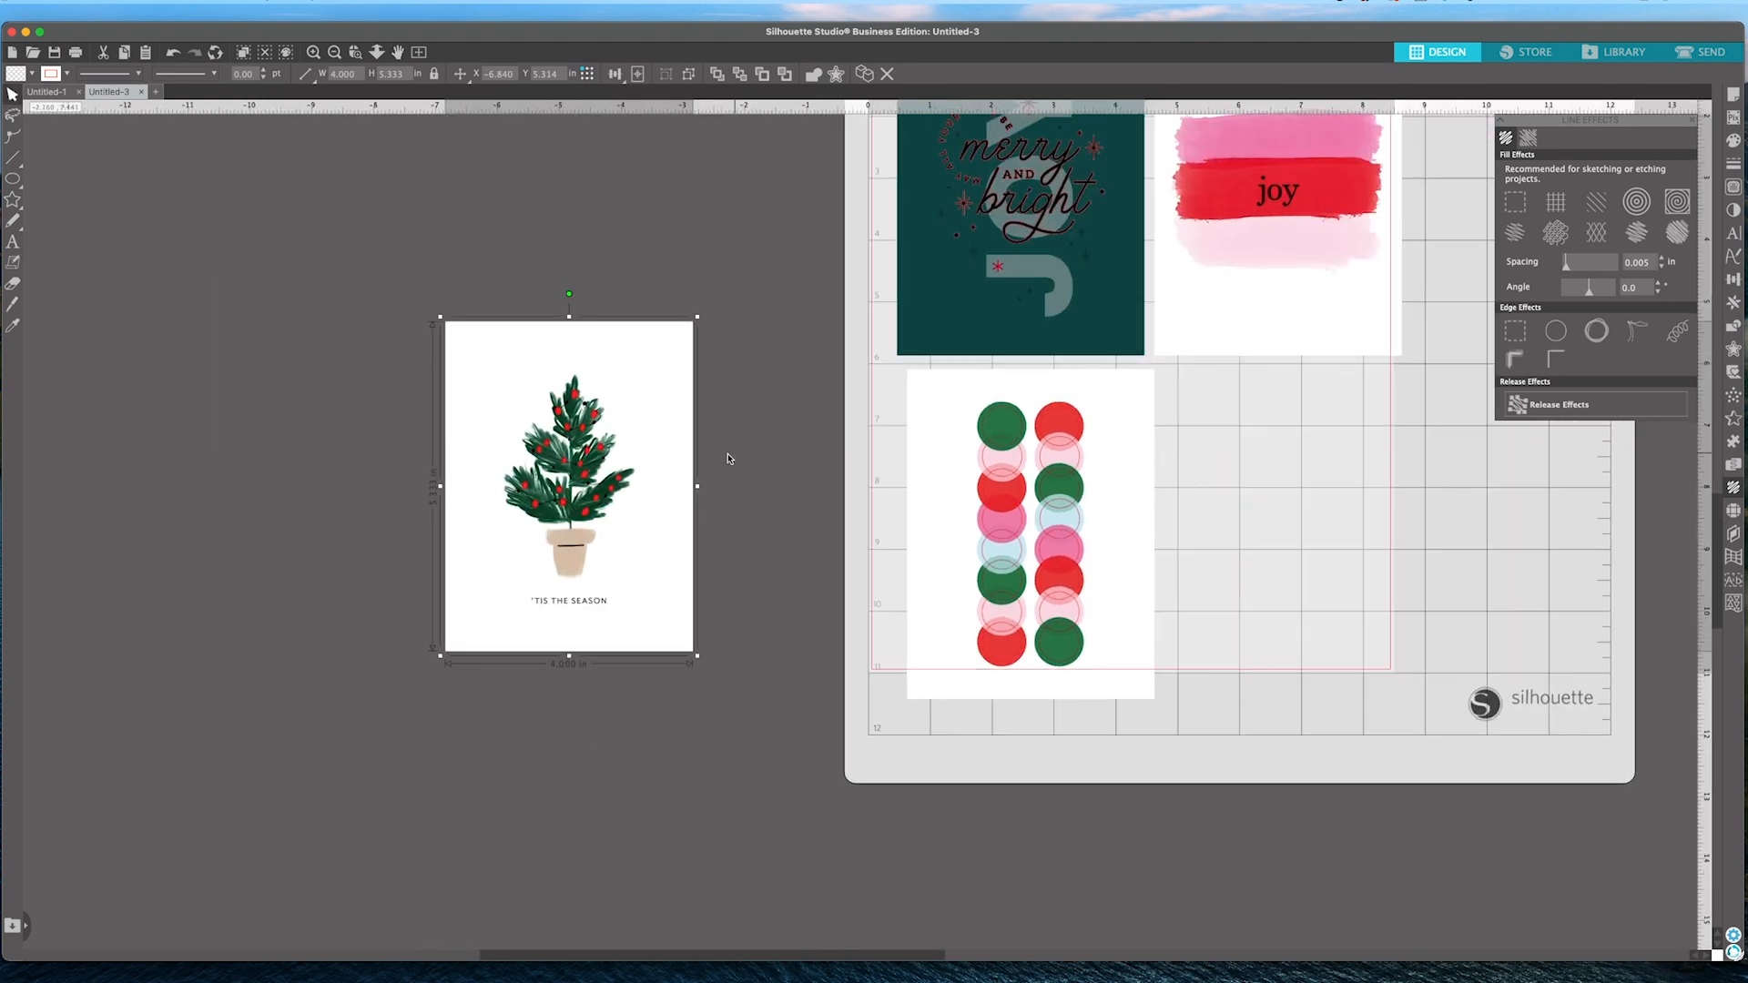
{"action": "left_click_drag", "start_coordinate": [1045, 369], "coordinate": [389, 326]}
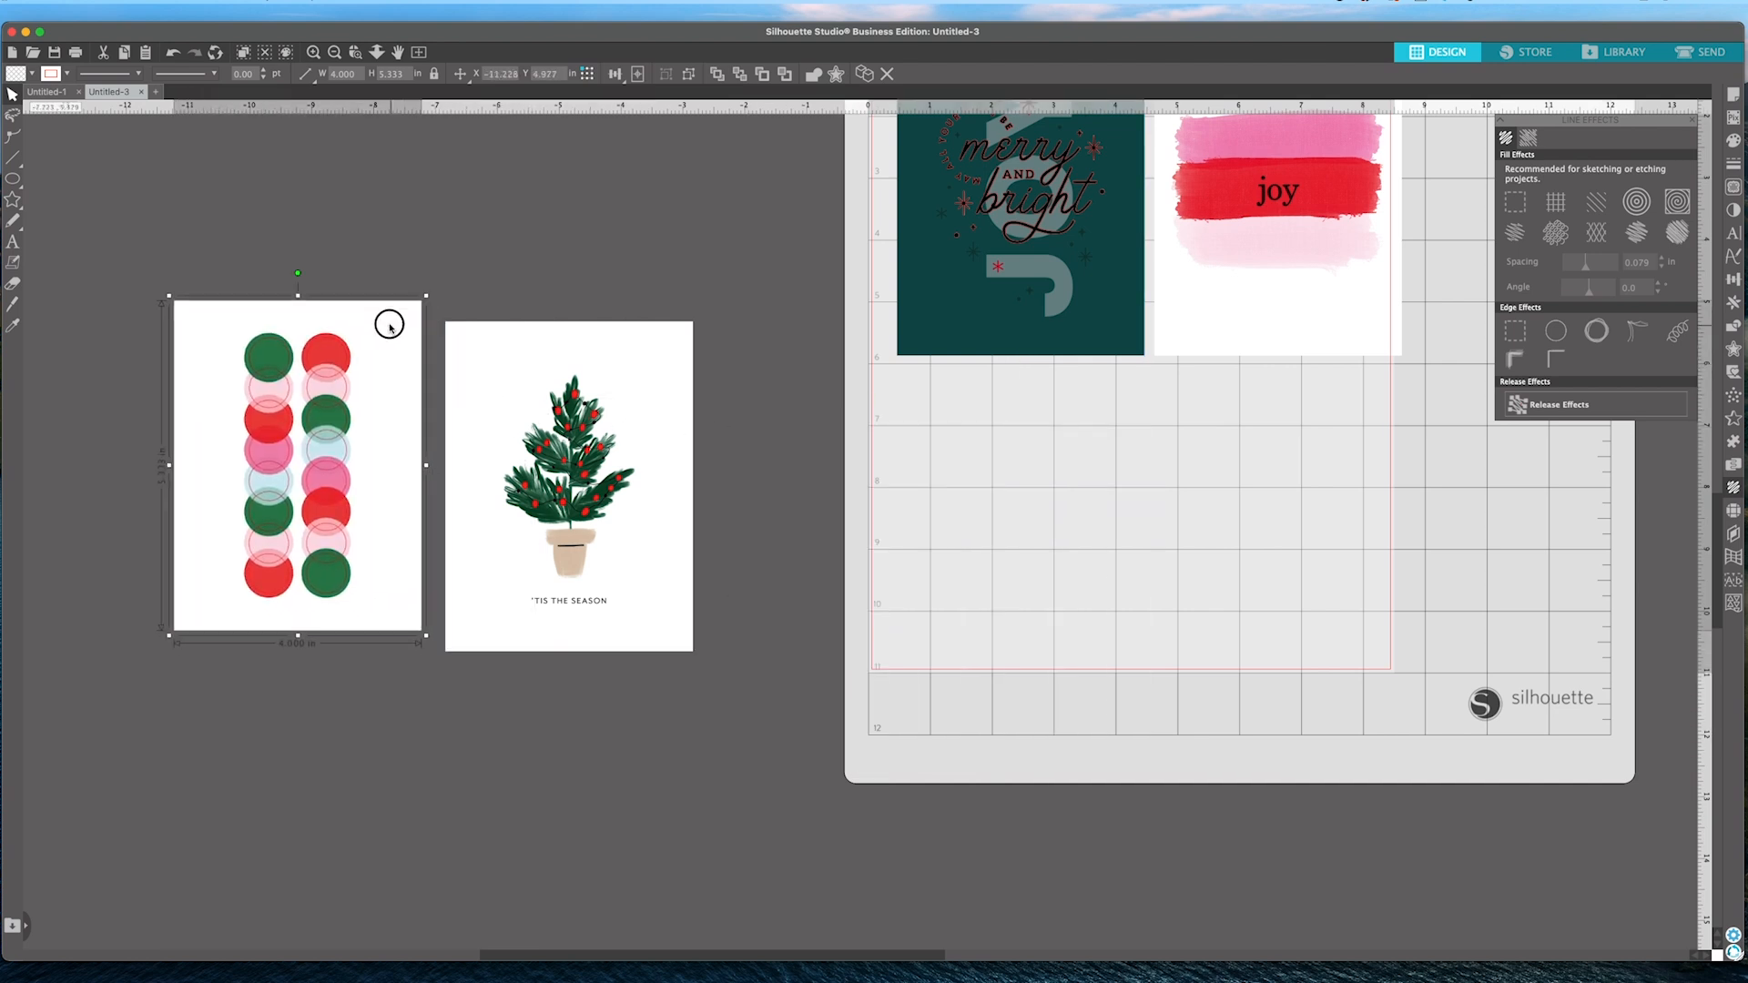
Move the Christmas tree card onto the mat's lower half and the merry and bright card off the mat, at about X -4.6 in and Y 1.1 in.
{"action": "left_click", "coordinate": [603, 420]}
{"action": "left_click_drag", "start_coordinate": [604, 424], "coordinate": [582, 619]}
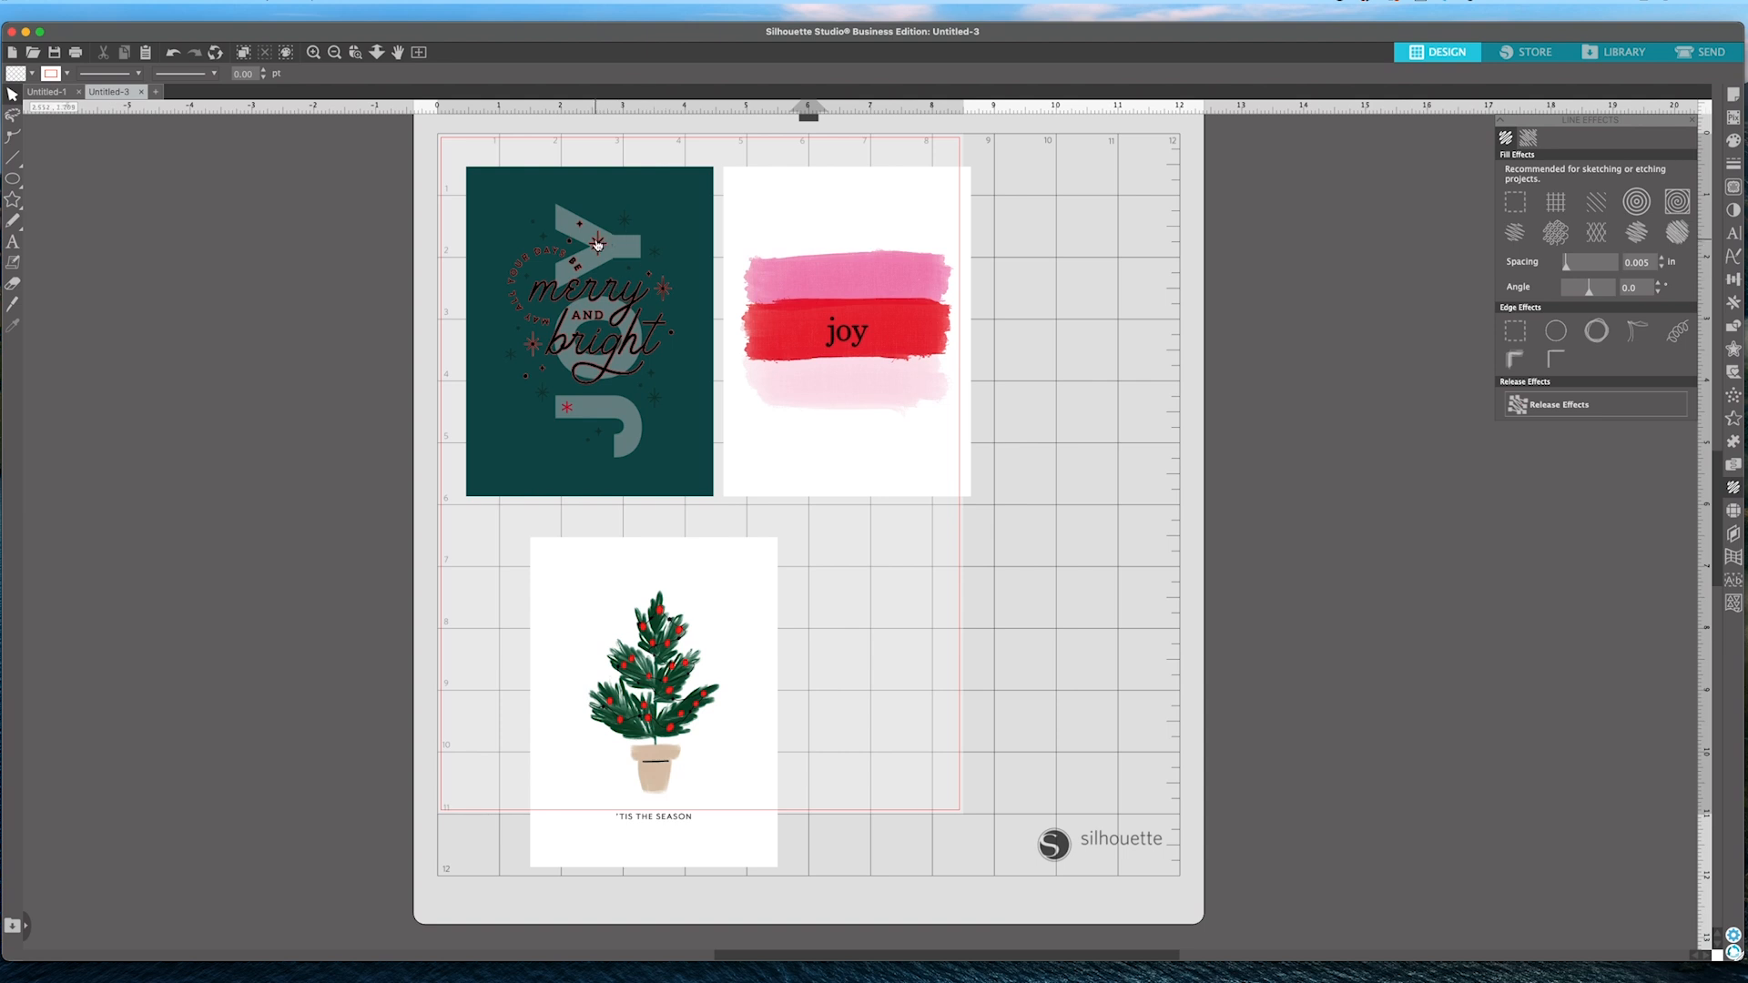
{"action": "left_click_drag", "start_coordinate": [597, 244], "coordinate": [593, 268]}
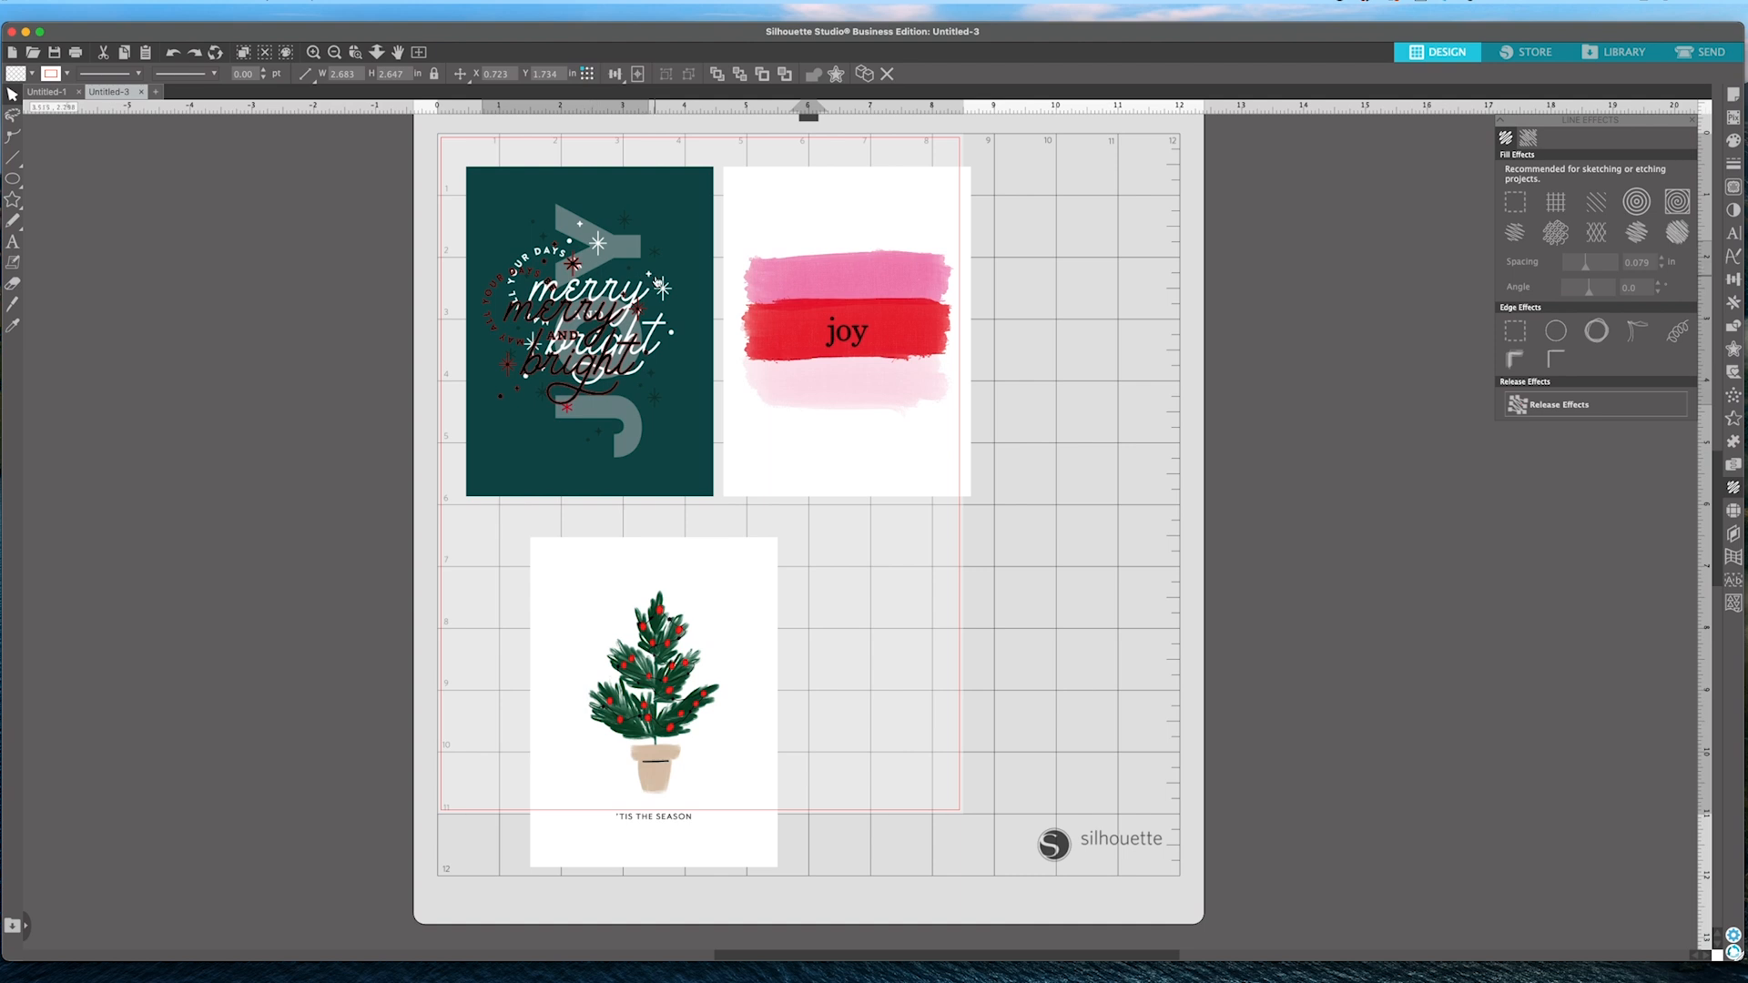
{"action": "key", "text": "super+z"}
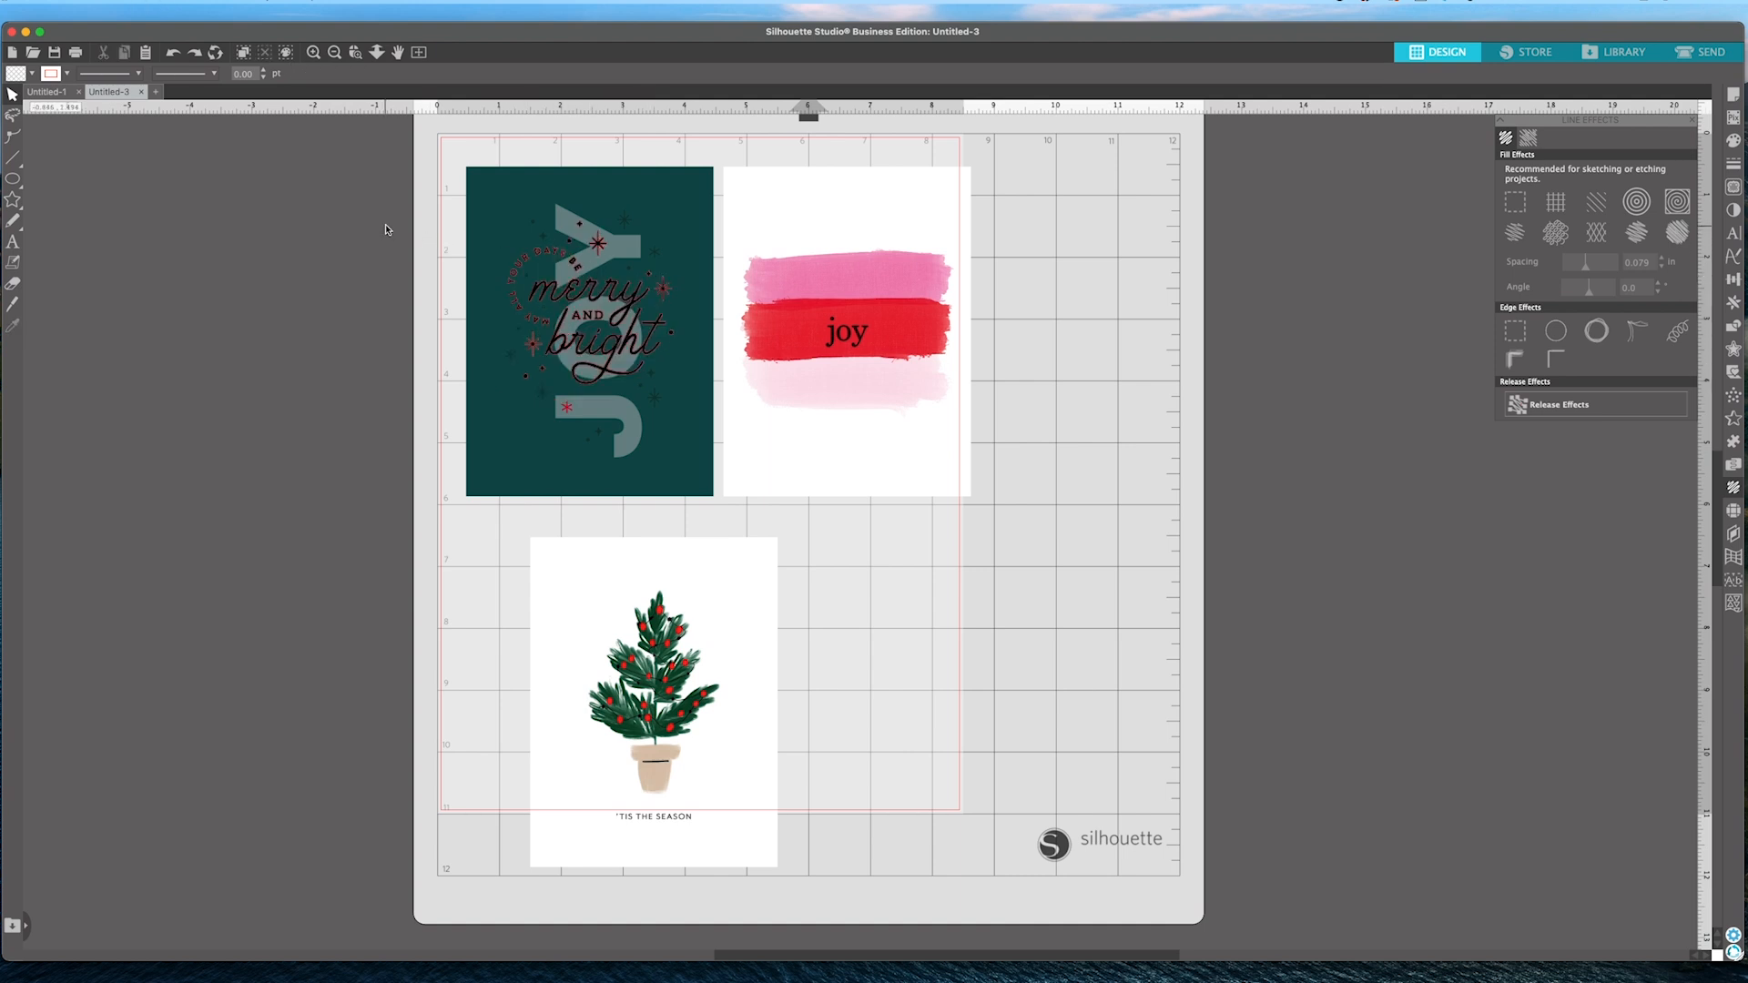
{"action": "left_click", "coordinate": [539, 347]}
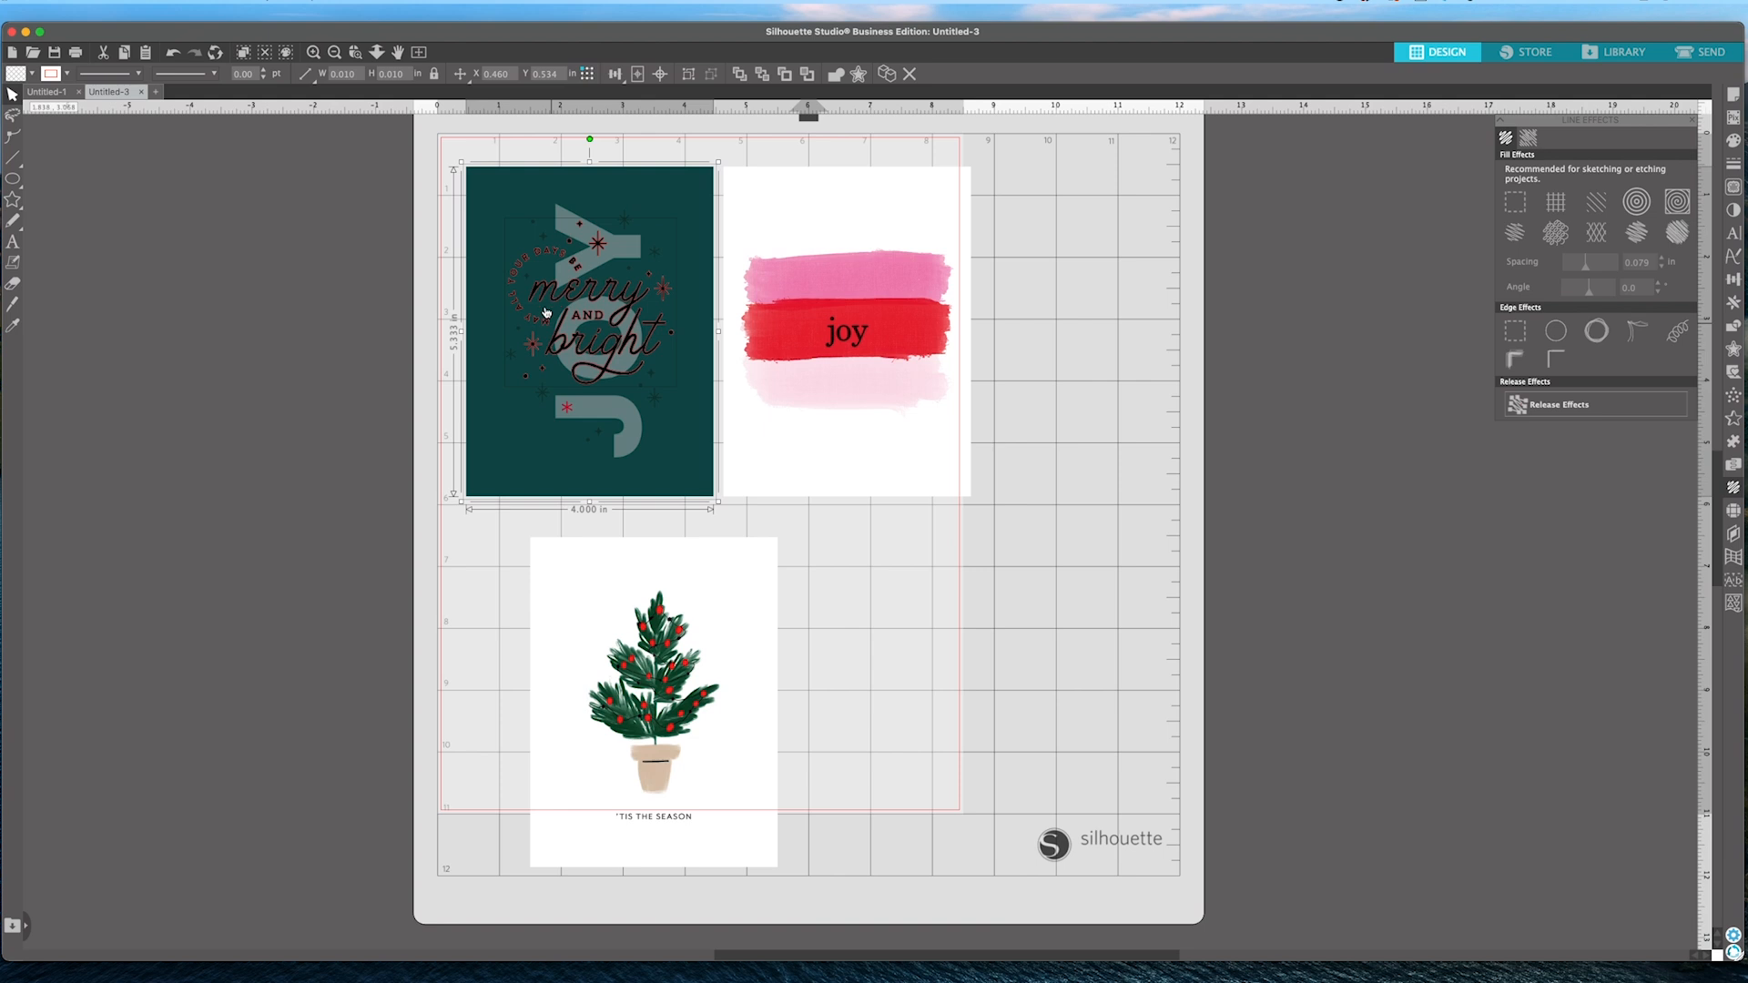
{"action": "left_click_drag", "start_coordinate": [571, 292], "coordinate": [107, 325]}
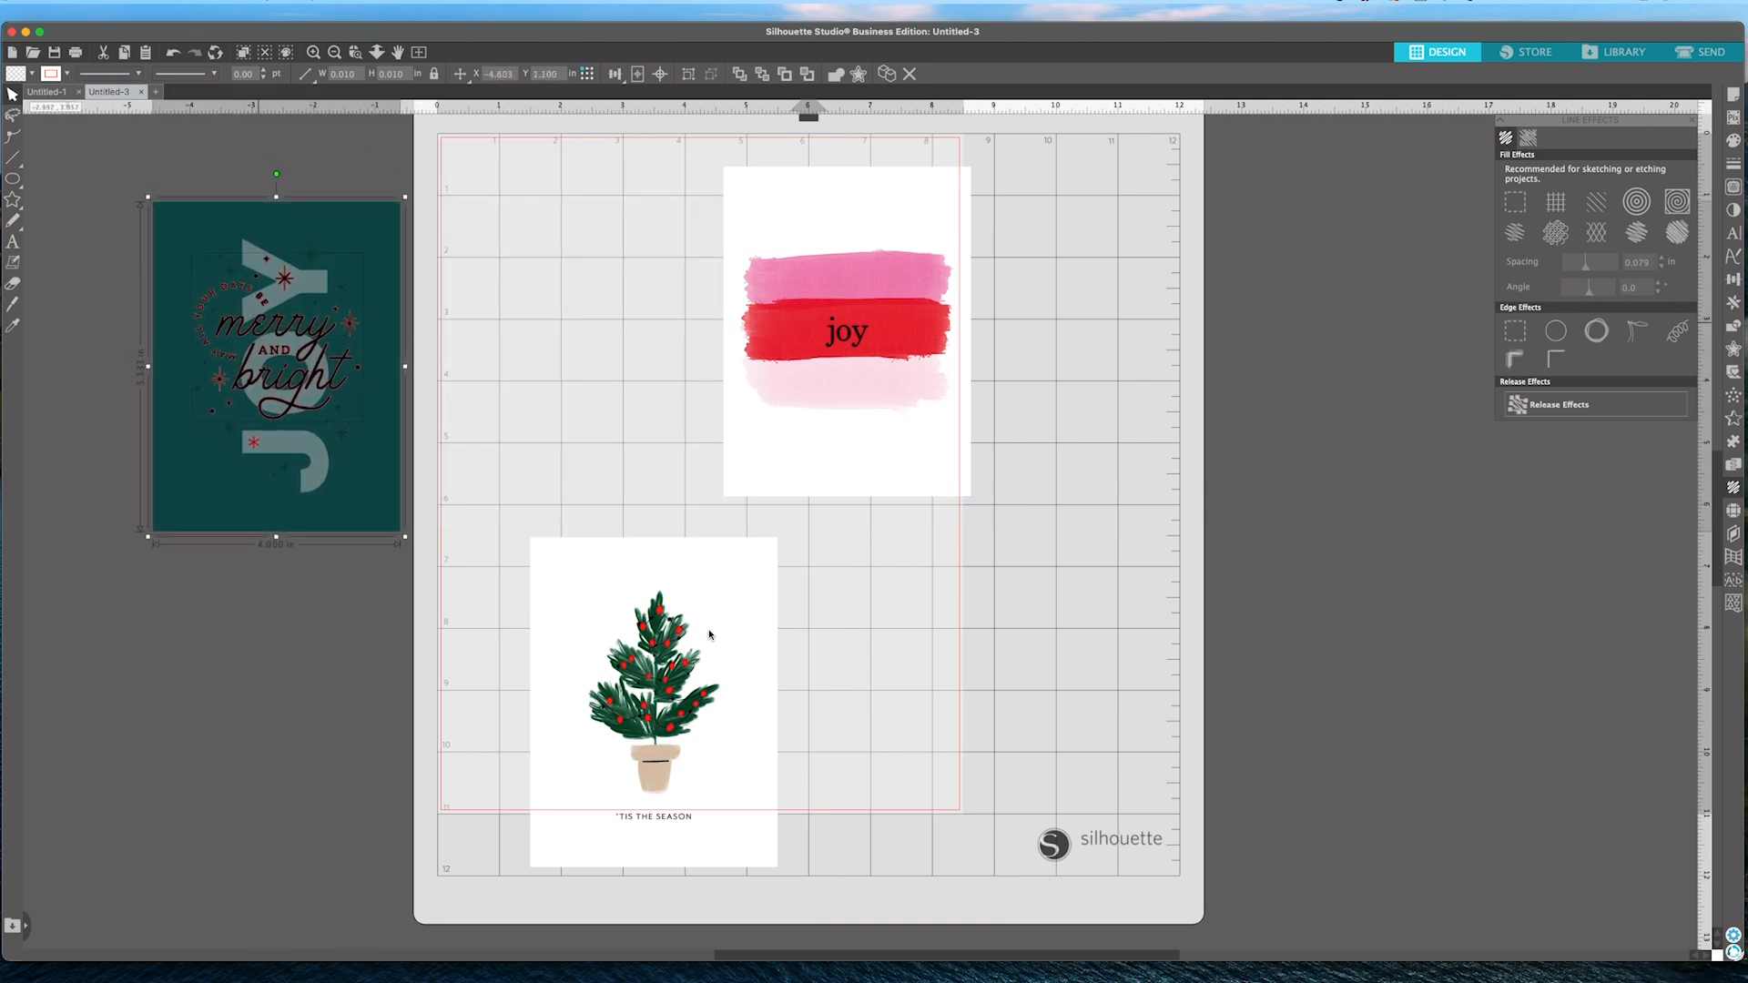
Place the Christmas tree card at about X 0.3 in and Y 0.63 in on the mat, with the joy card directly beside it.
{"action": "left_click_drag", "start_coordinate": [667, 648], "coordinate": [593, 277]}
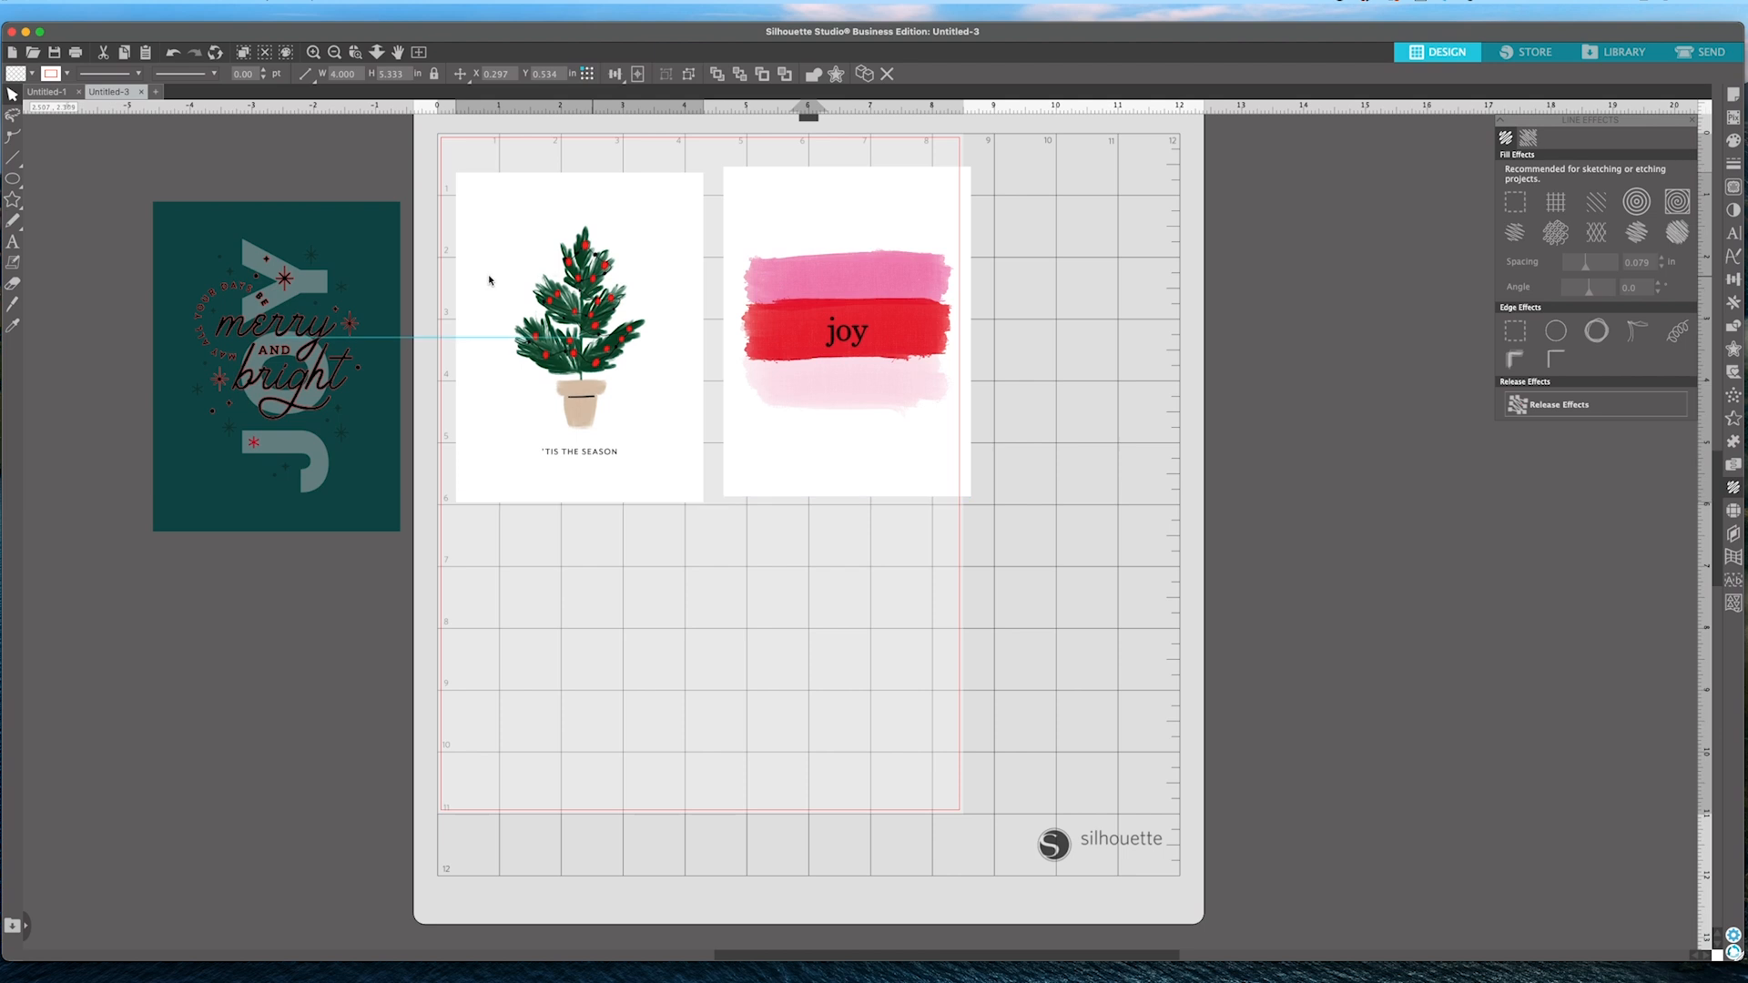
{"action": "left_click", "coordinate": [487, 278]}
{"action": "left_click", "coordinate": [849, 330]}
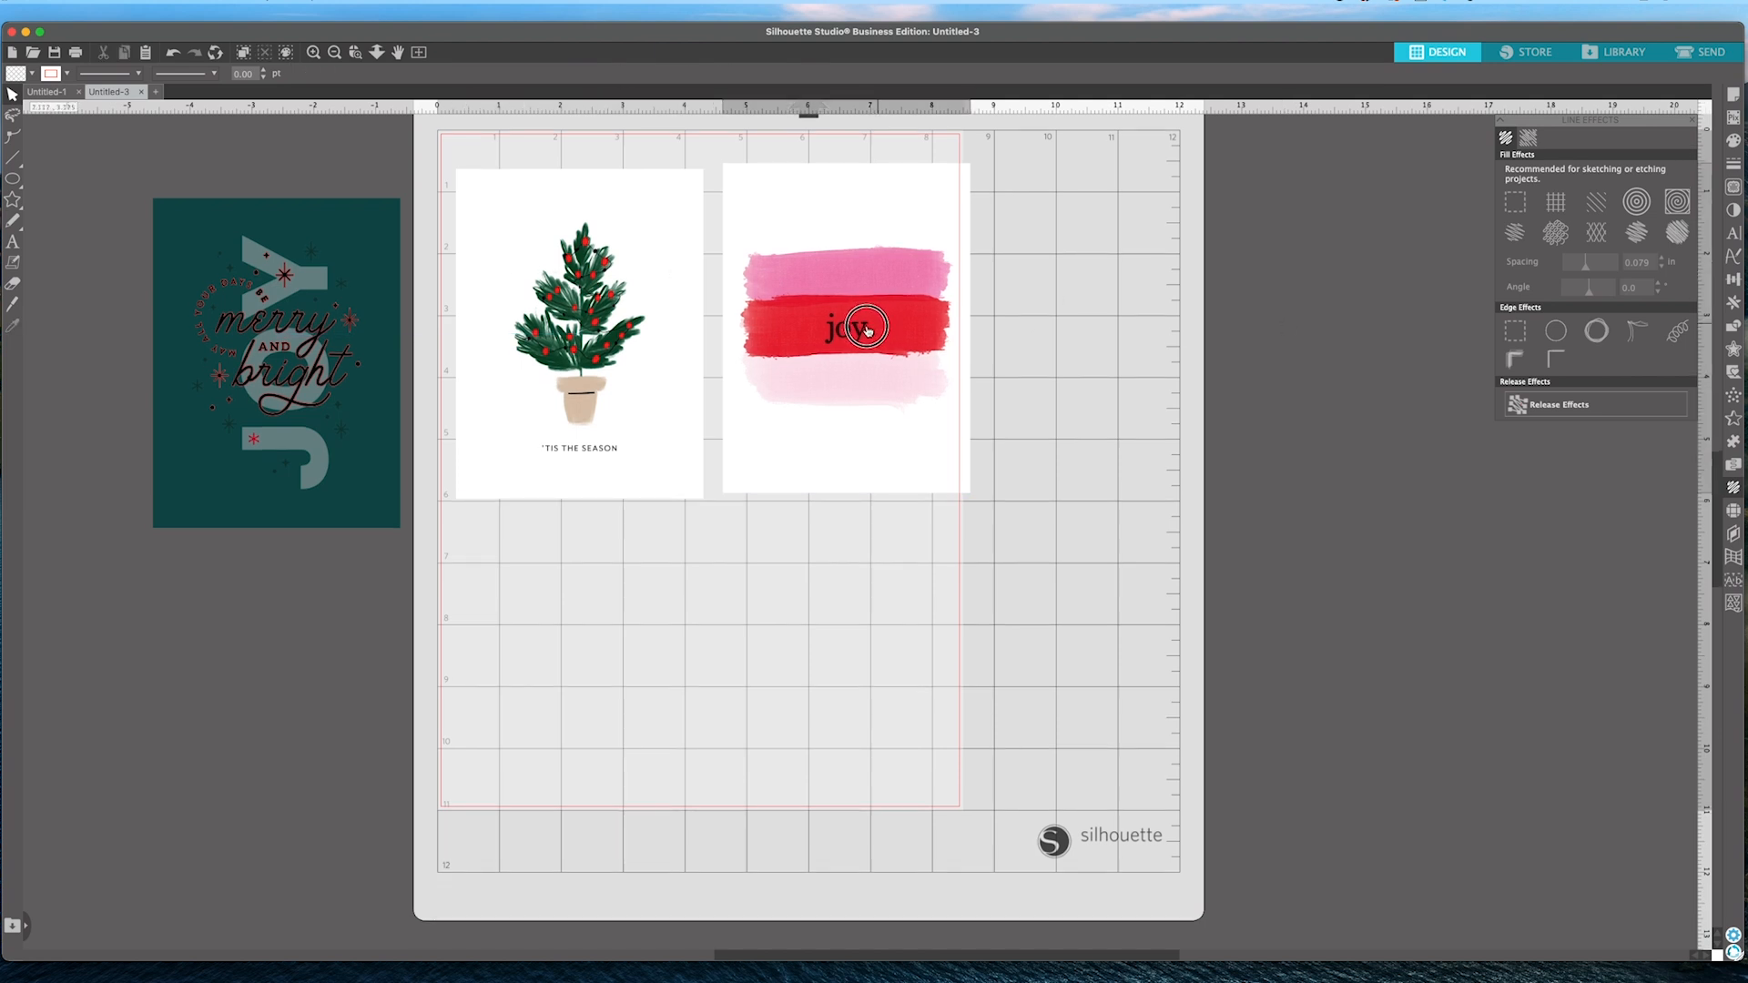
{"action": "left_click_drag", "start_coordinate": [848, 329], "coordinate": [841, 331]}
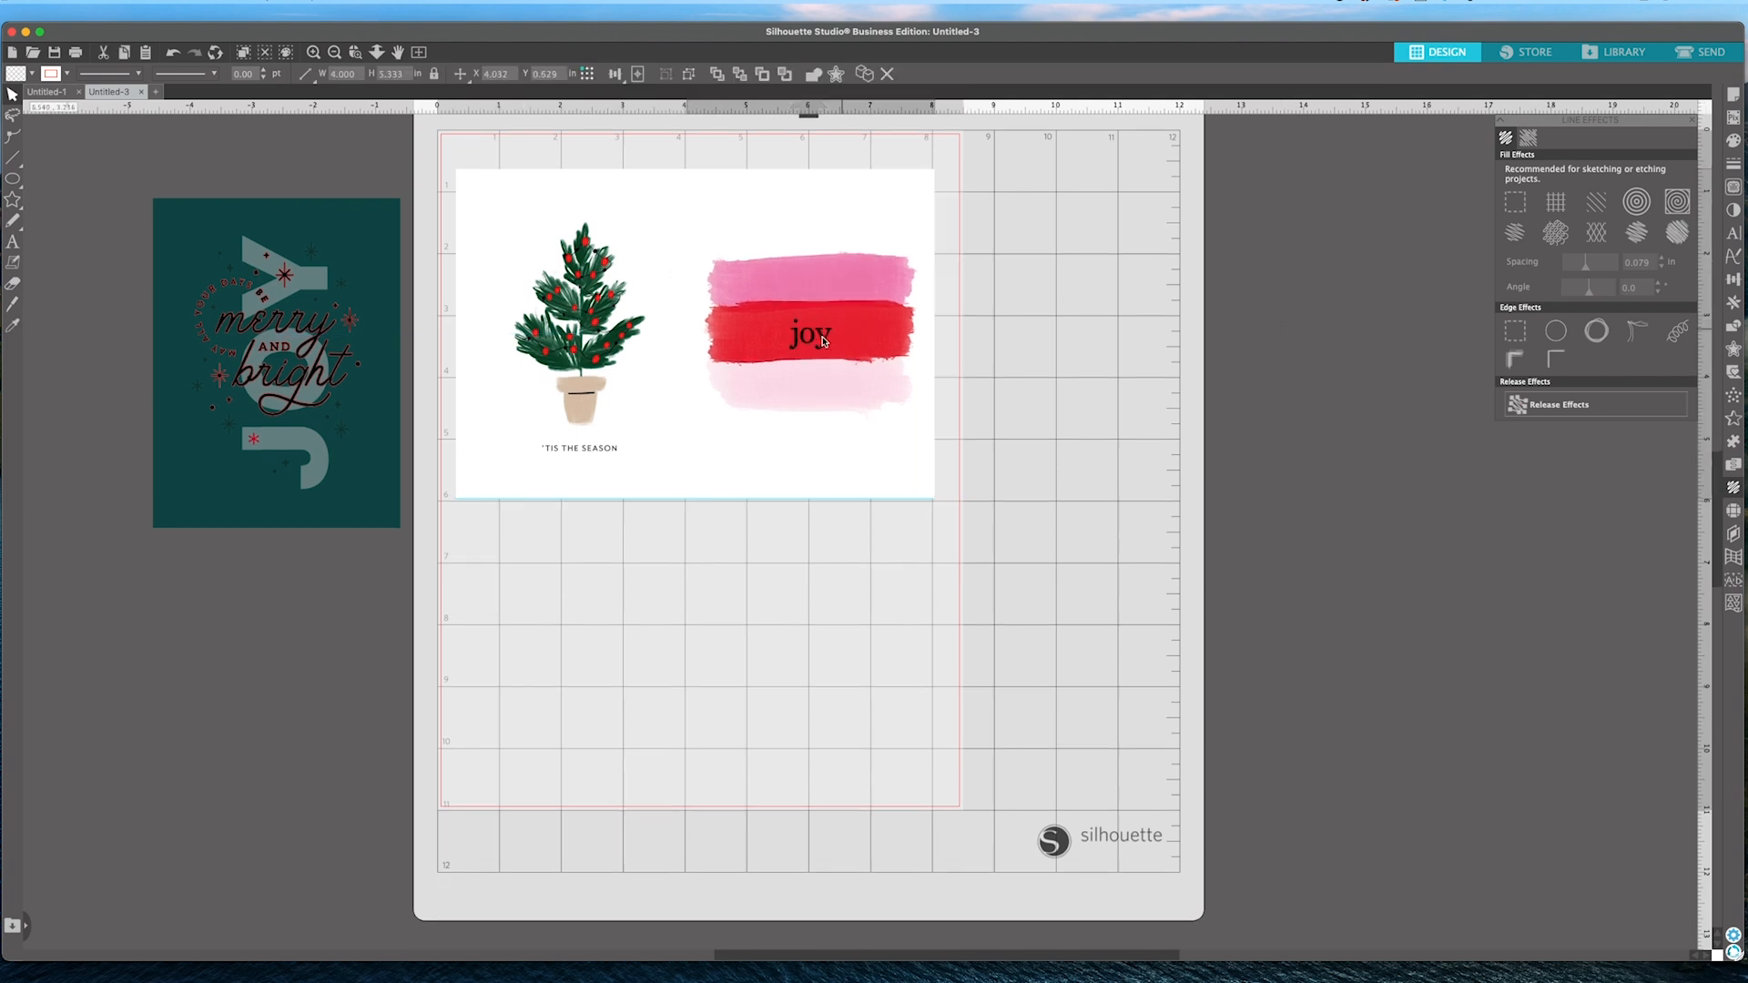
Ungroup the joy card to separate its line-filled lettering from the painted stripes.
{"action": "left_click", "coordinate": [820, 337]}
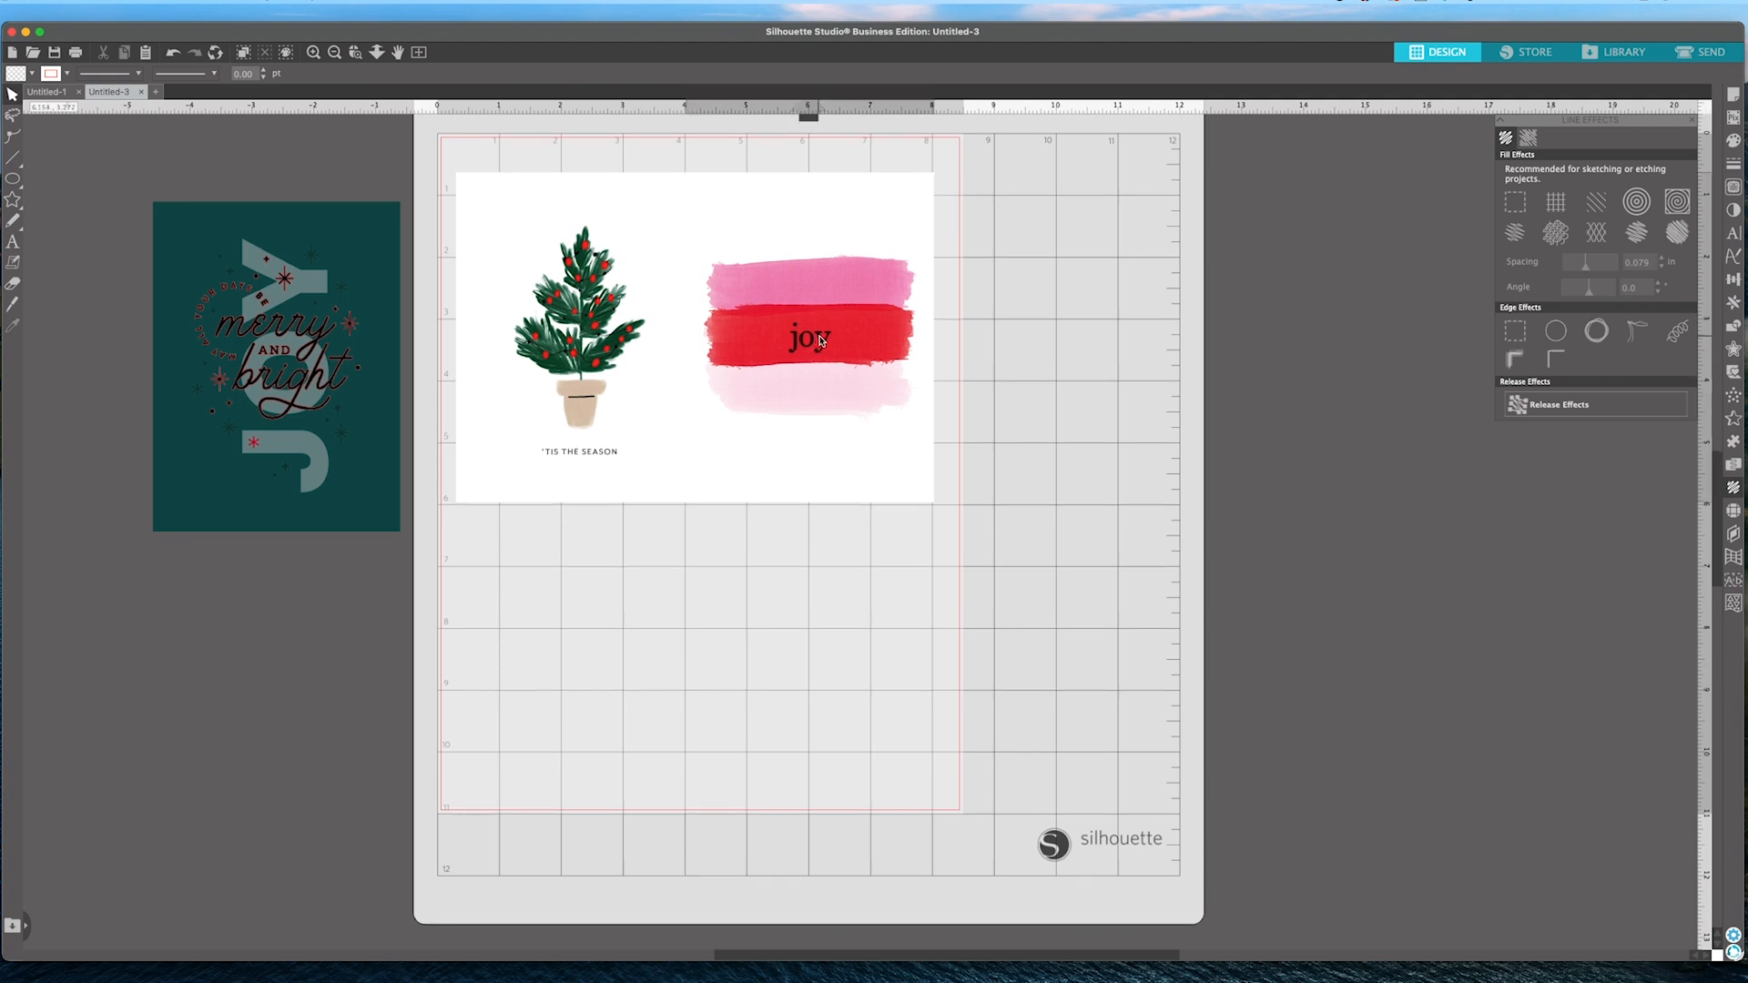
{"action": "left_click", "coordinate": [820, 339]}
{"action": "right_click", "coordinate": [823, 338]}
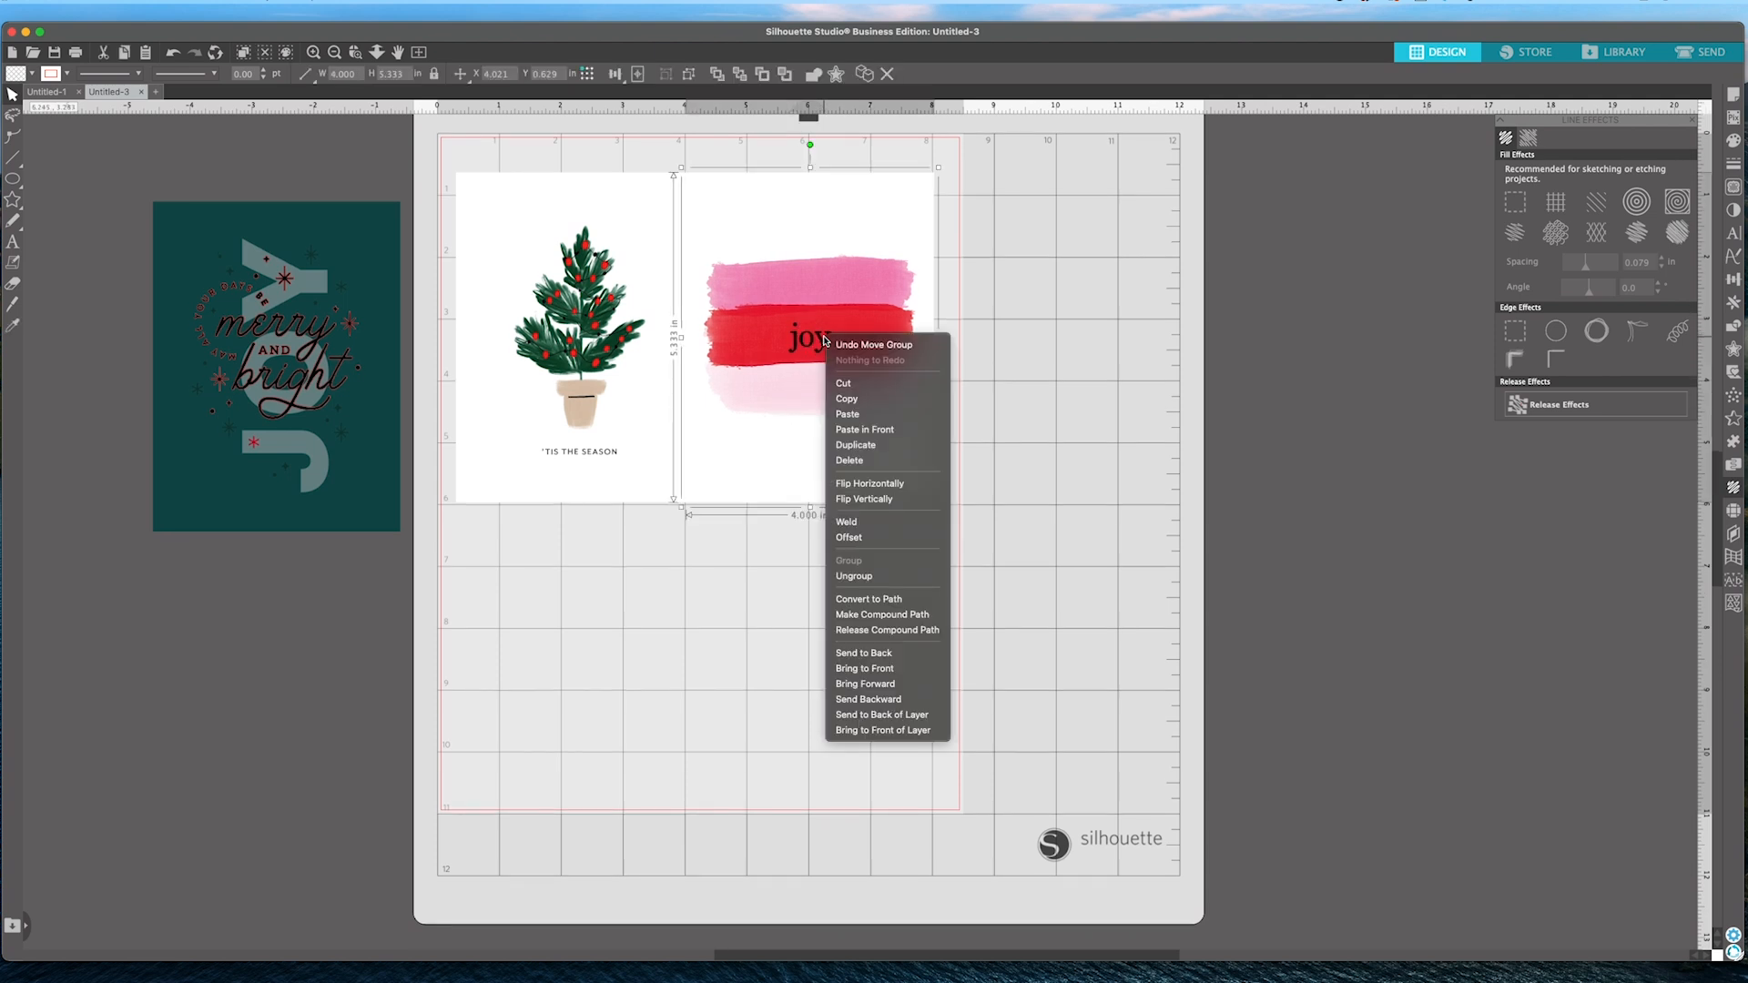
{"action": "left_click", "coordinate": [883, 576]}
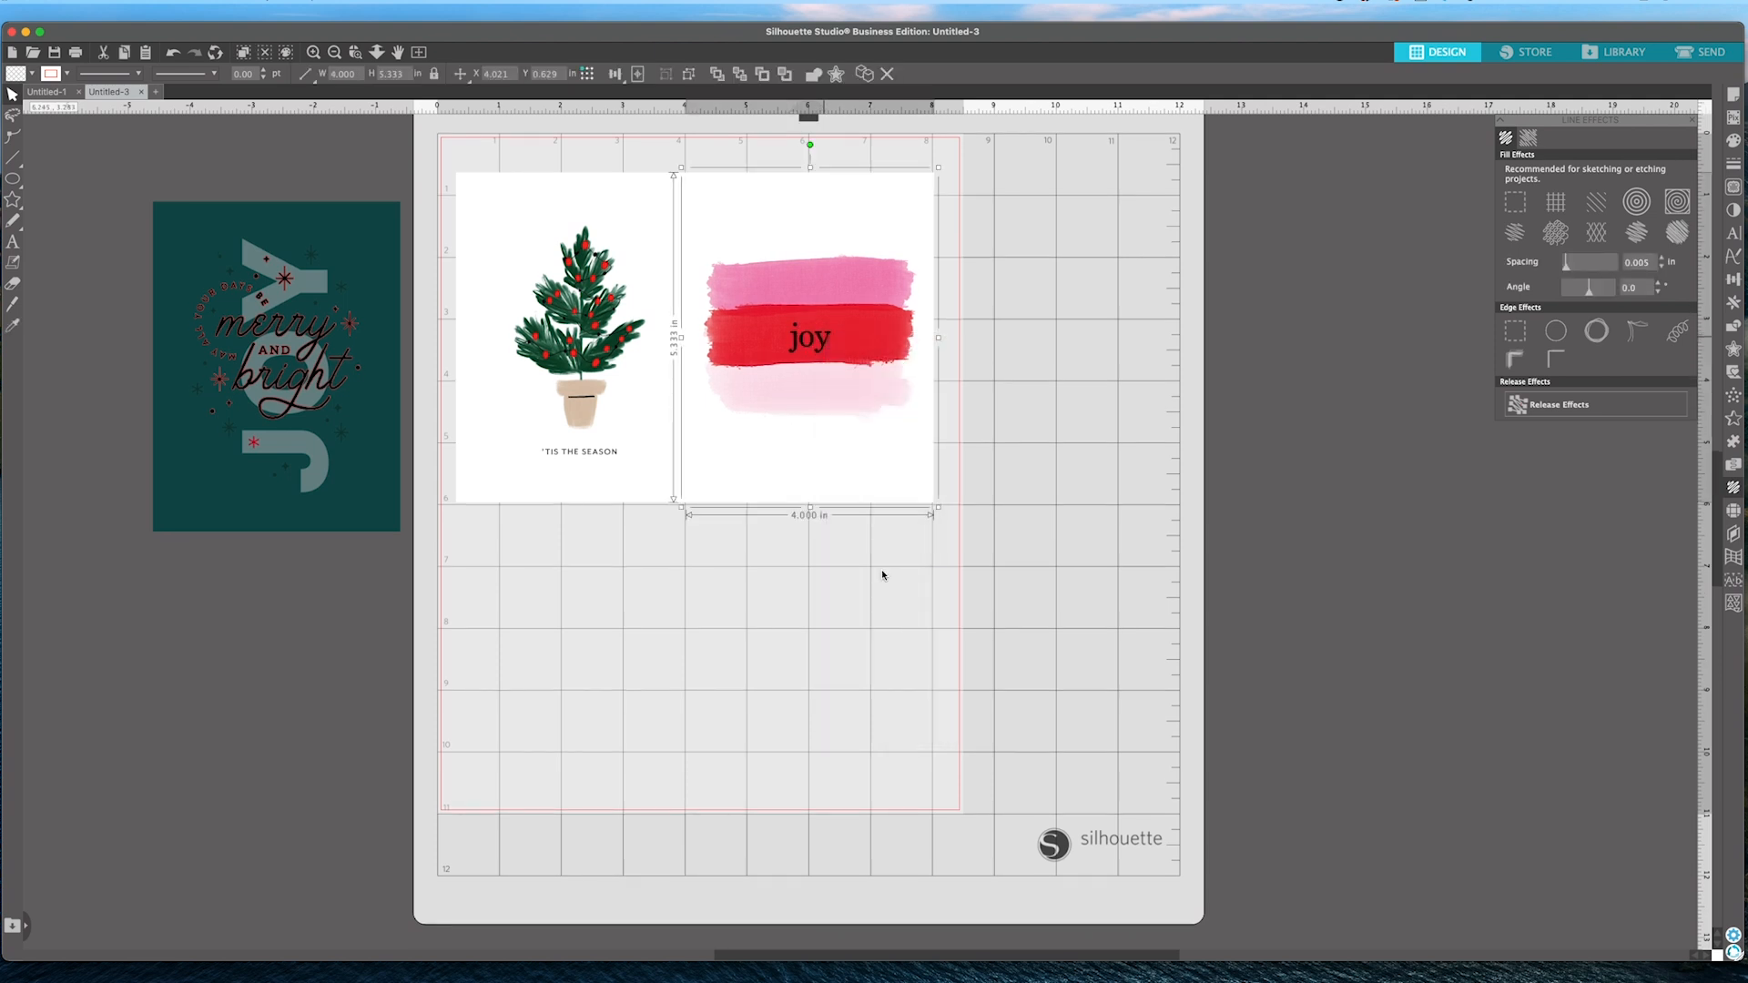
Move only the joy lettering slightly within the red stripe of its card.
{"action": "left_click", "coordinate": [828, 342]}
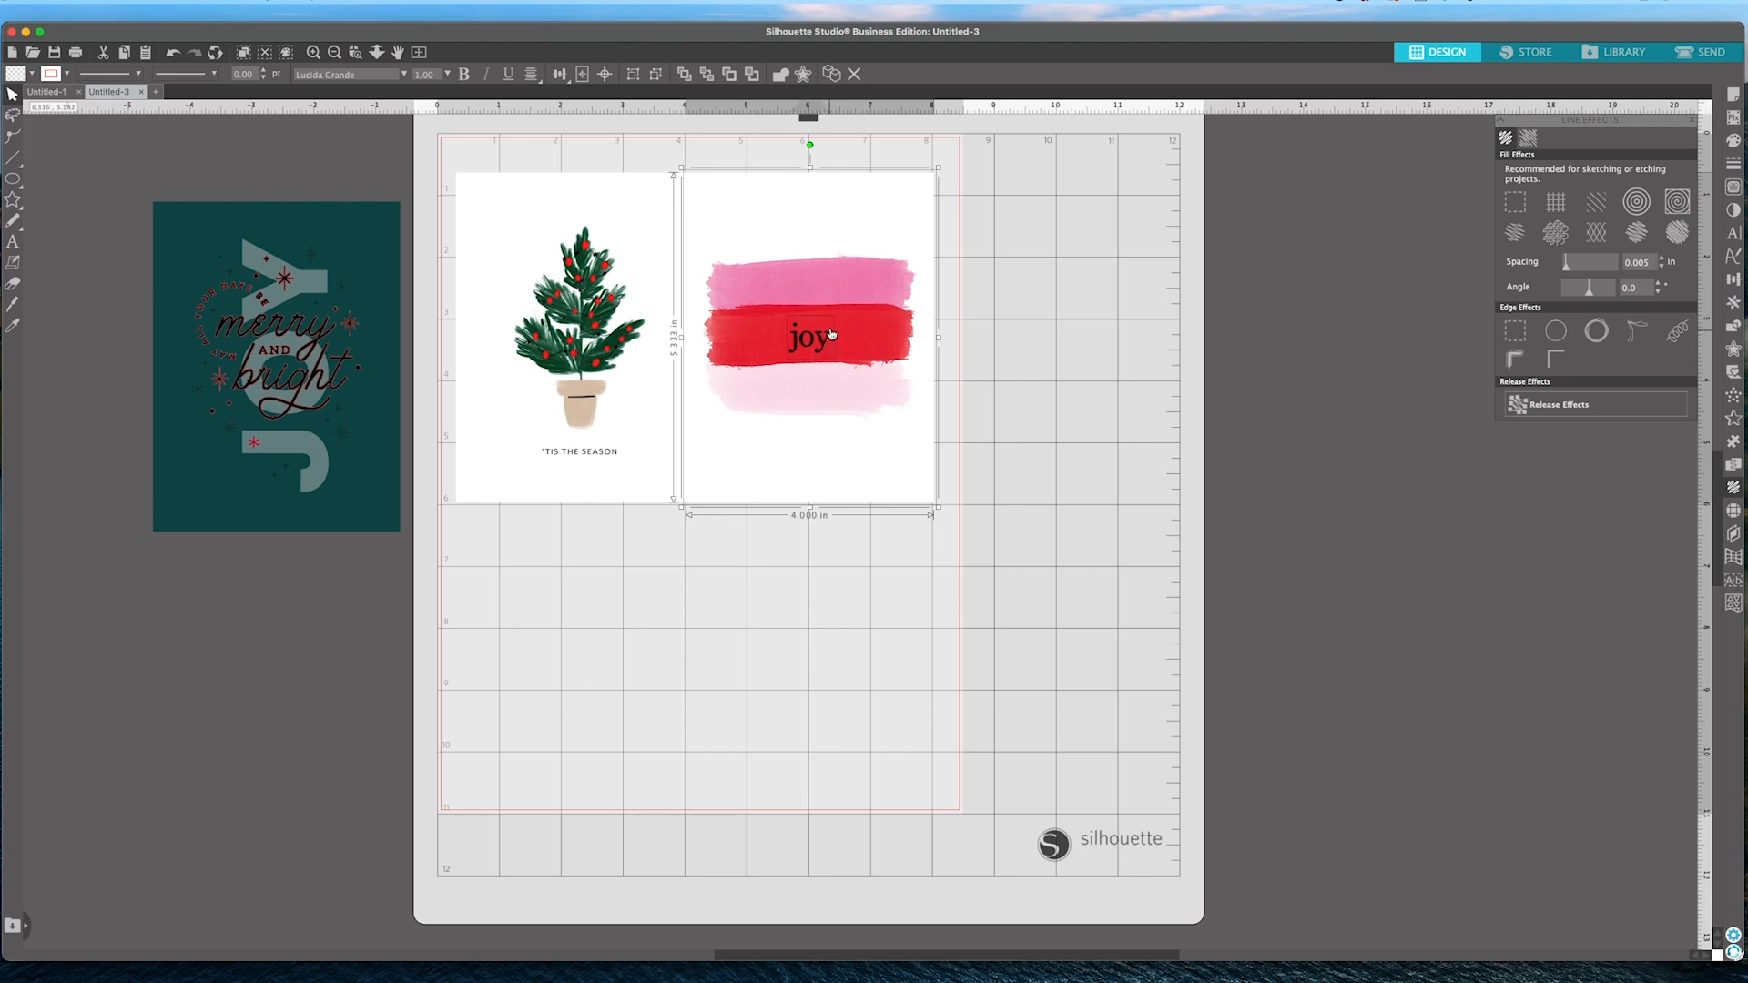
{"action": "left_click", "coordinate": [1064, 328]}
{"action": "left_click", "coordinate": [830, 337]}
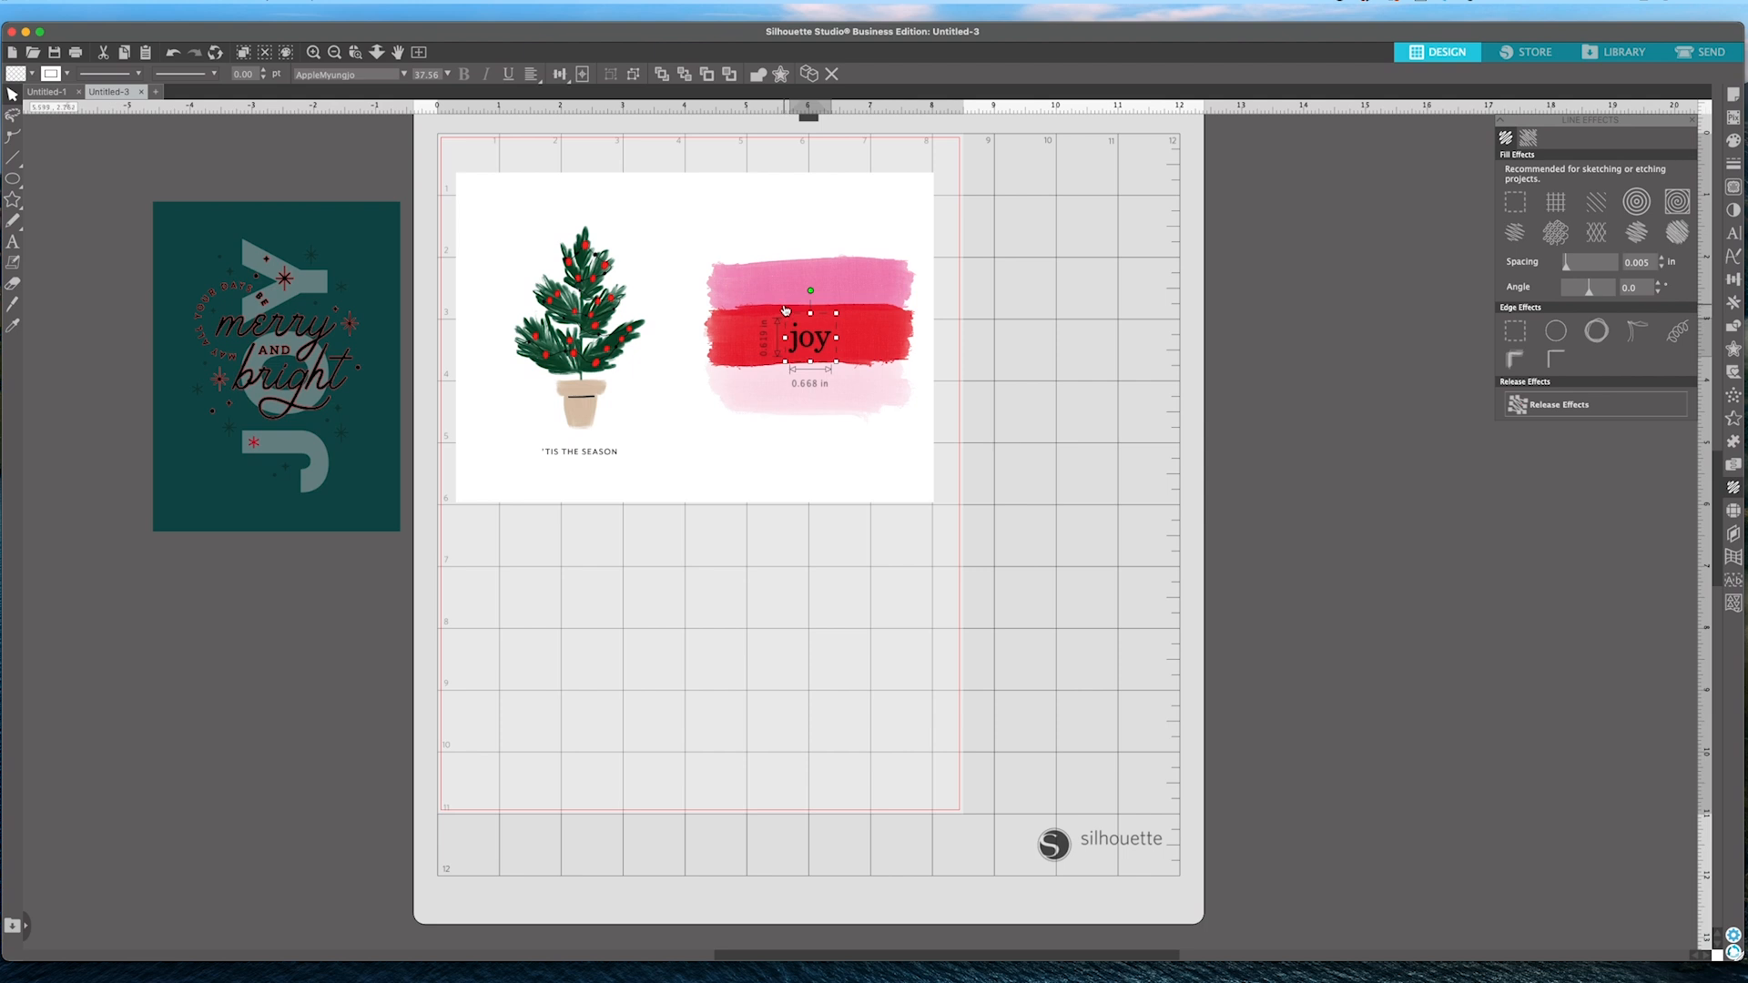
{"action": "left_click_drag", "start_coordinate": [786, 312], "coordinate": [793, 326]}
{"action": "left_click", "coordinate": [901, 591]}
Center the joy lettering horizontally and vertically on its card and group the two together again.
{"action": "left_click_drag", "start_coordinate": [877, 567], "coordinate": [821, 286]}
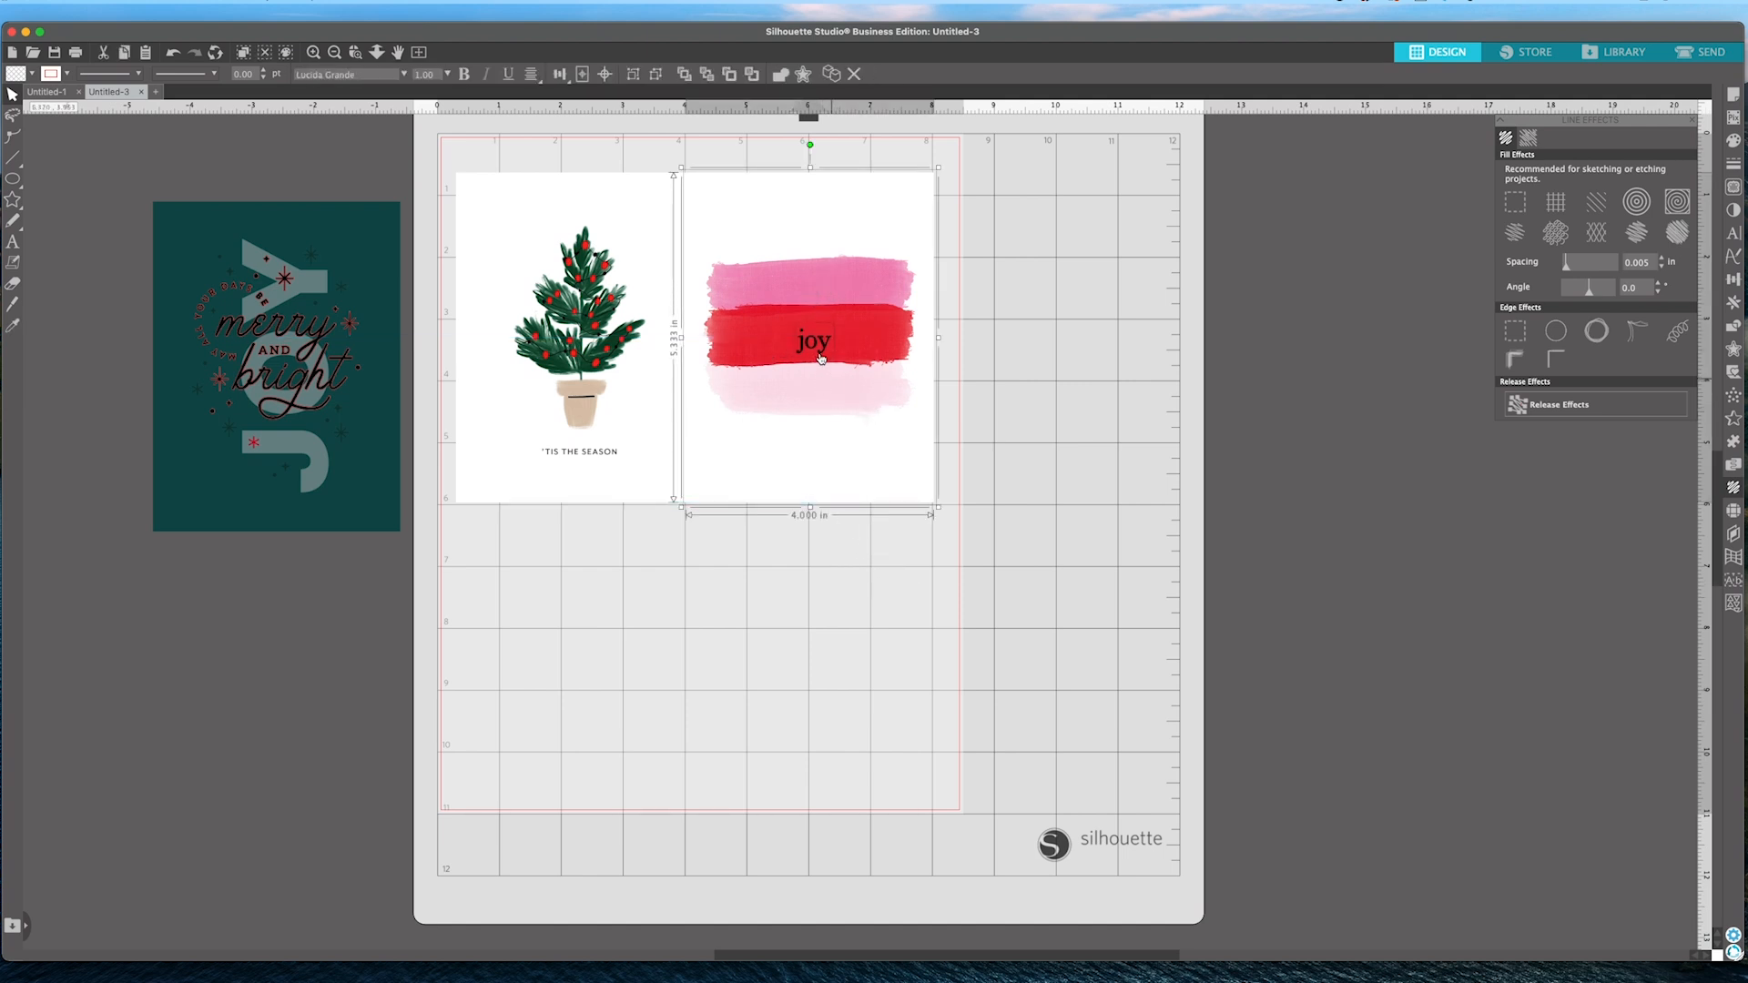
{"action": "left_click", "coordinate": [559, 74]}
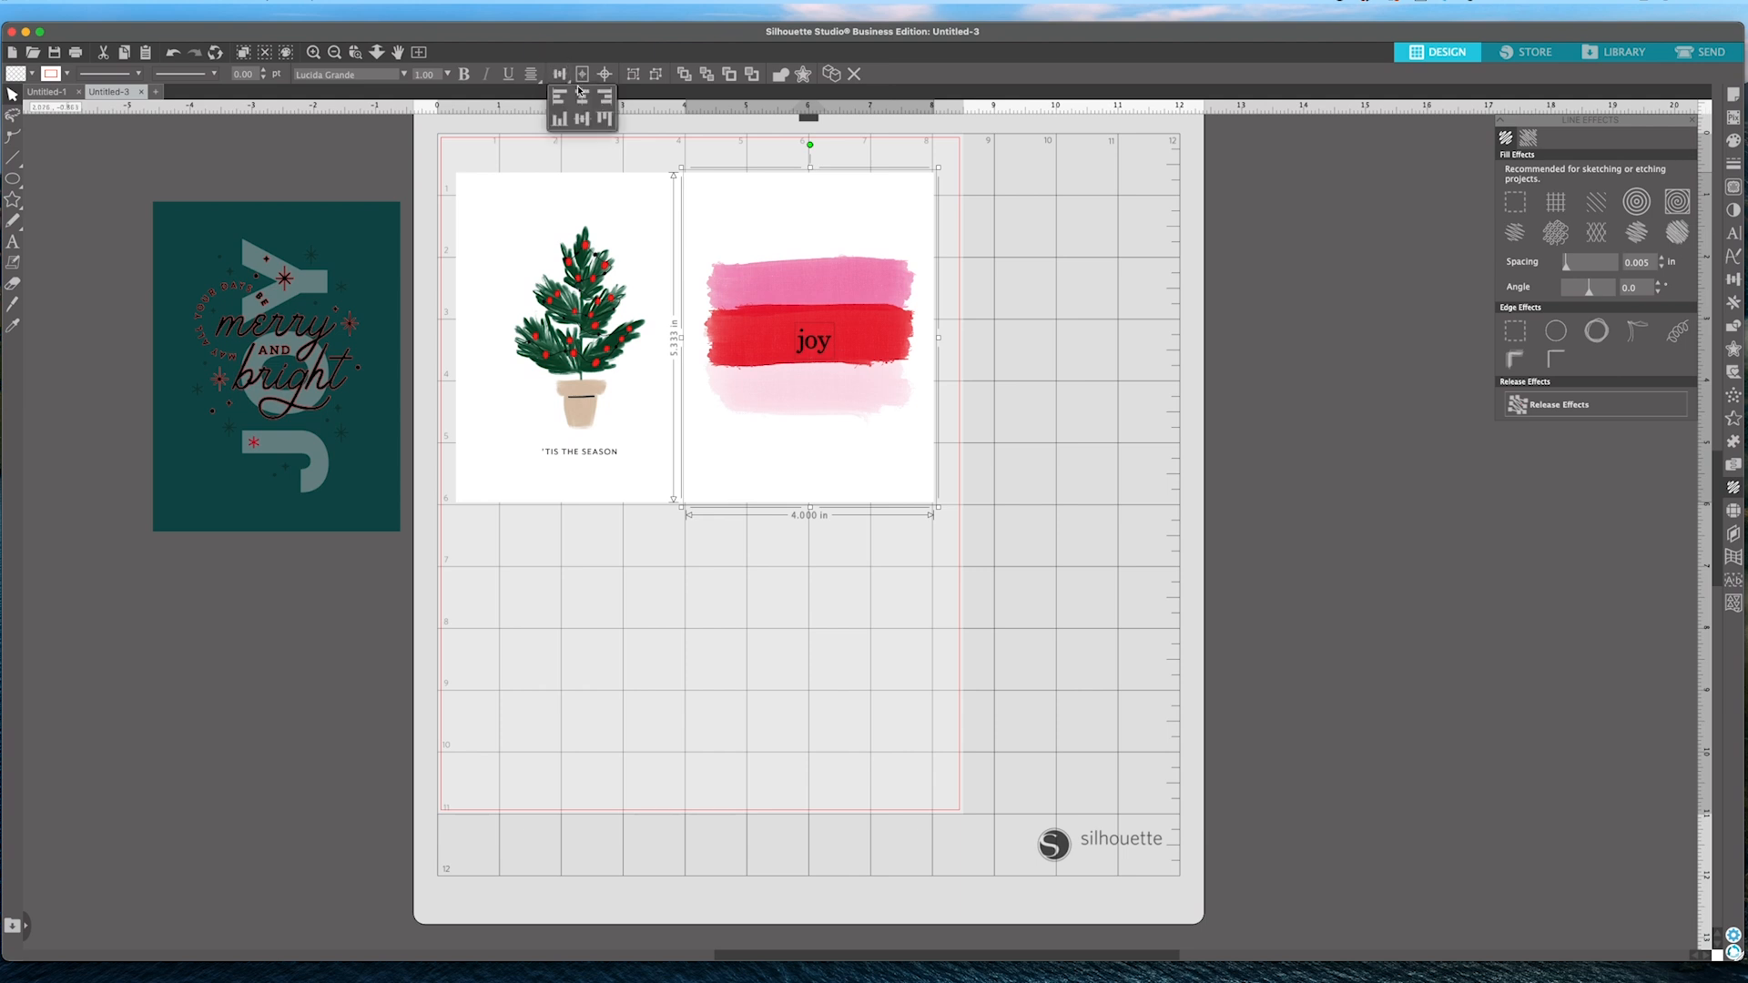
{"action": "left_click", "coordinate": [584, 119]}
{"action": "left_click", "coordinate": [583, 98]}
{"action": "left_click", "coordinate": [858, 577]}
{"action": "left_click_drag", "start_coordinate": [851, 589], "coordinate": [797, 247]}
{"action": "left_click", "coordinate": [796, 247]}
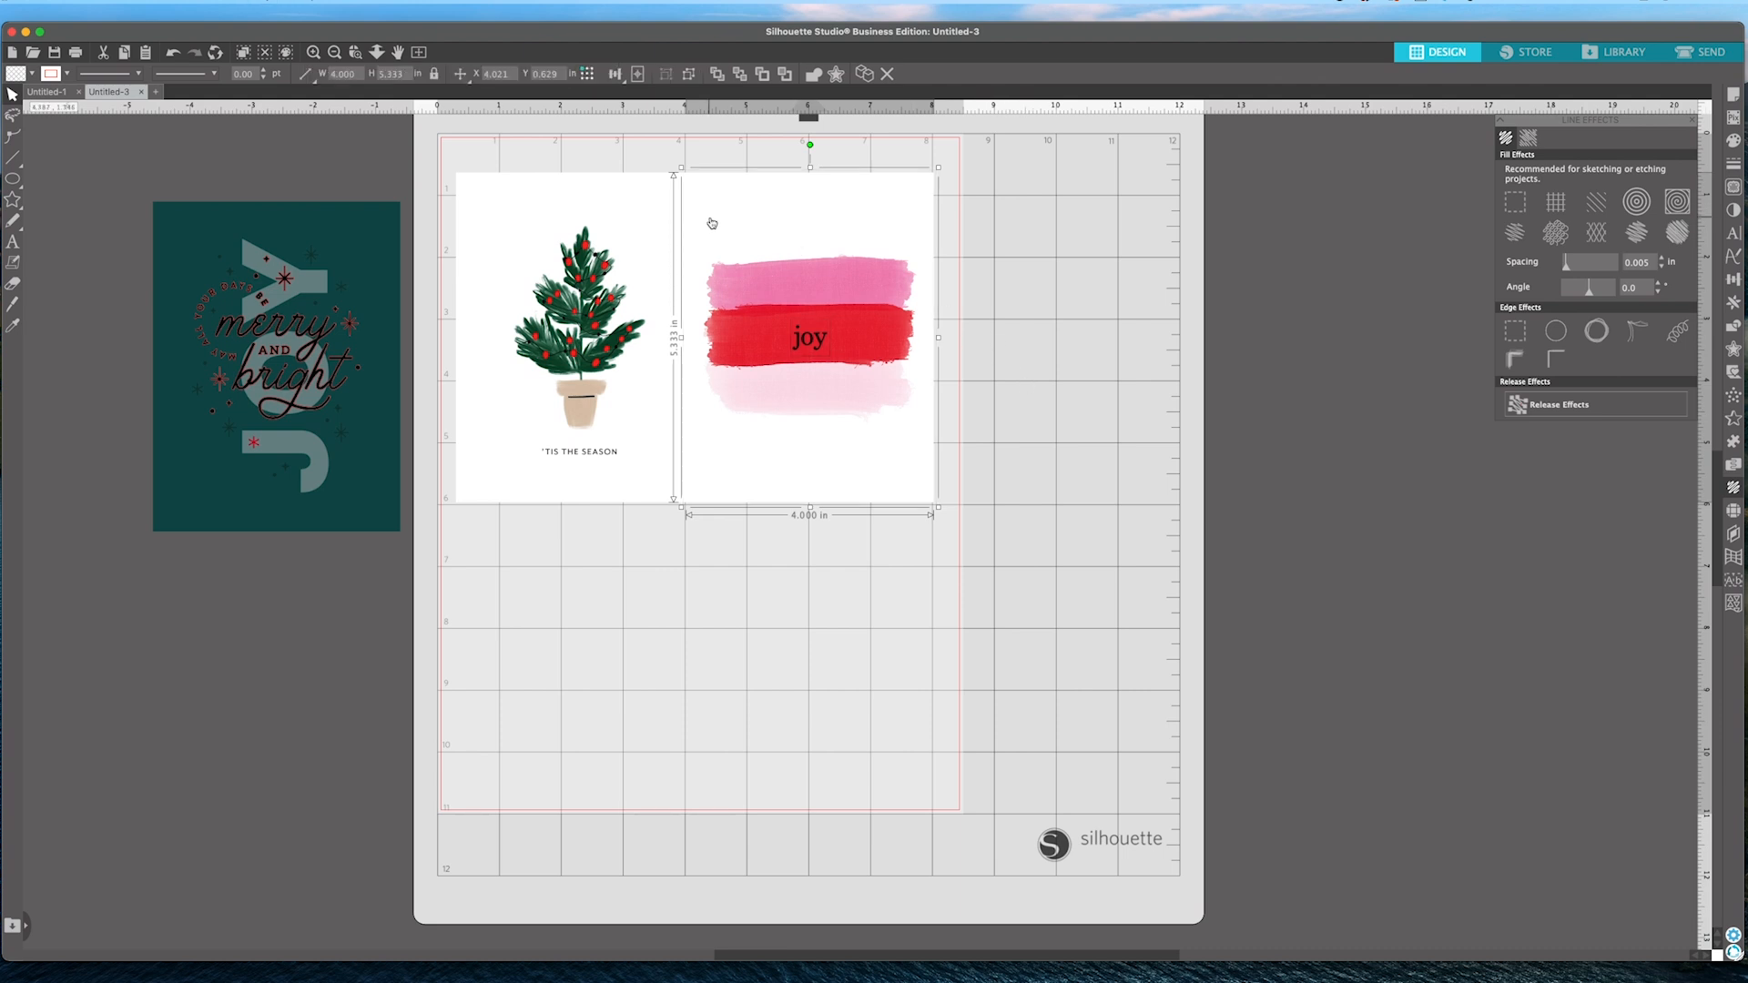
Turn on registration marks in the page setup for the letter-size sheet.
{"action": "scroll", "coordinate": [756, 247], "scroll_direction": "left", "scroll_amount": 1}
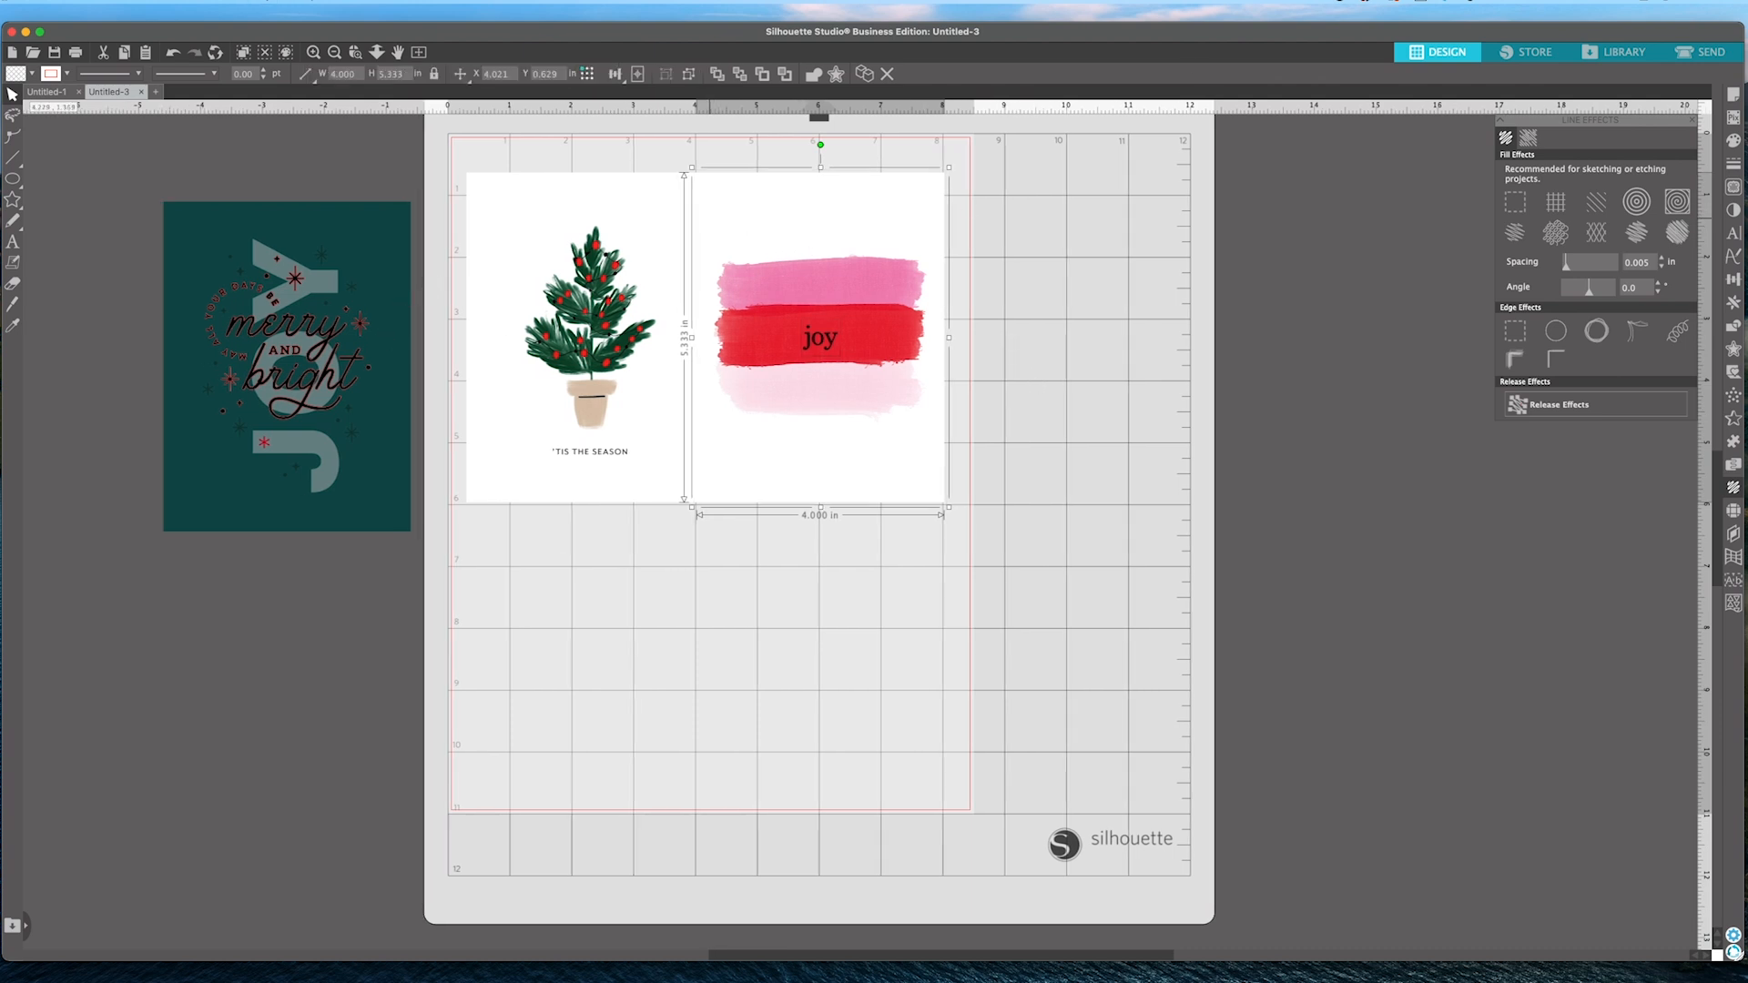
{"action": "scroll", "coordinate": [287, 332], "scroll_direction": "right", "scroll_amount": 1}
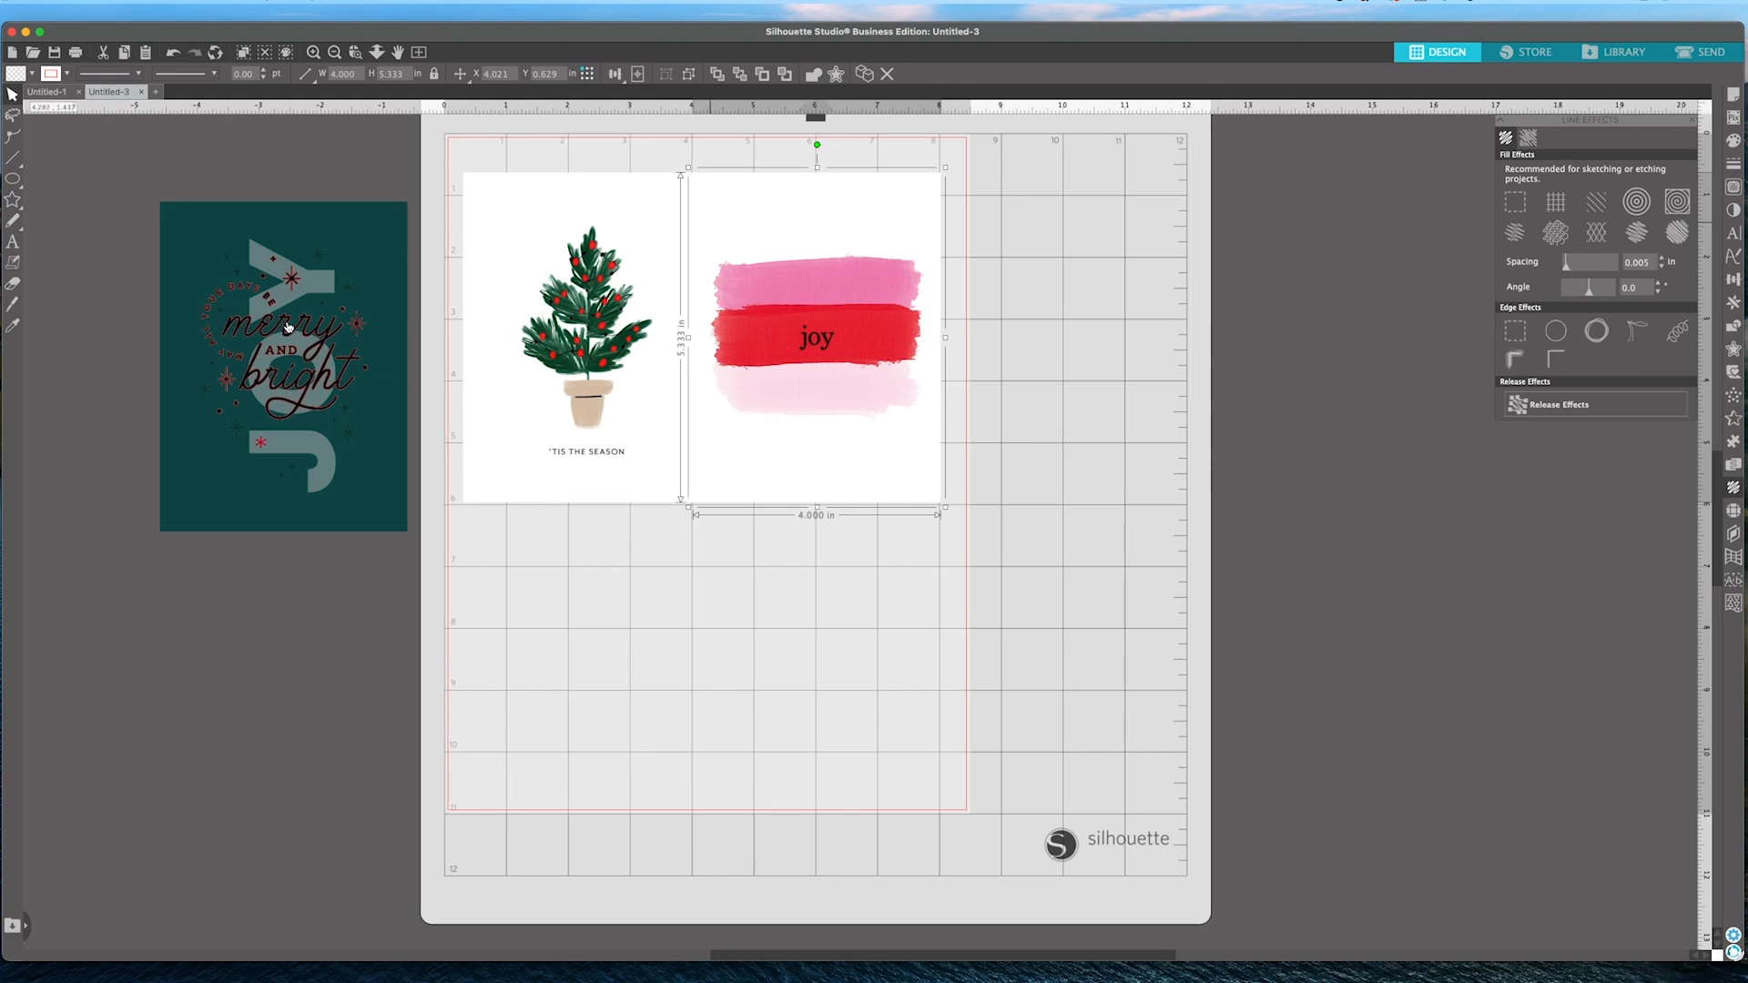
{"action": "scroll", "coordinate": [986, 58], "scroll_direction": "right", "scroll_amount": 1}
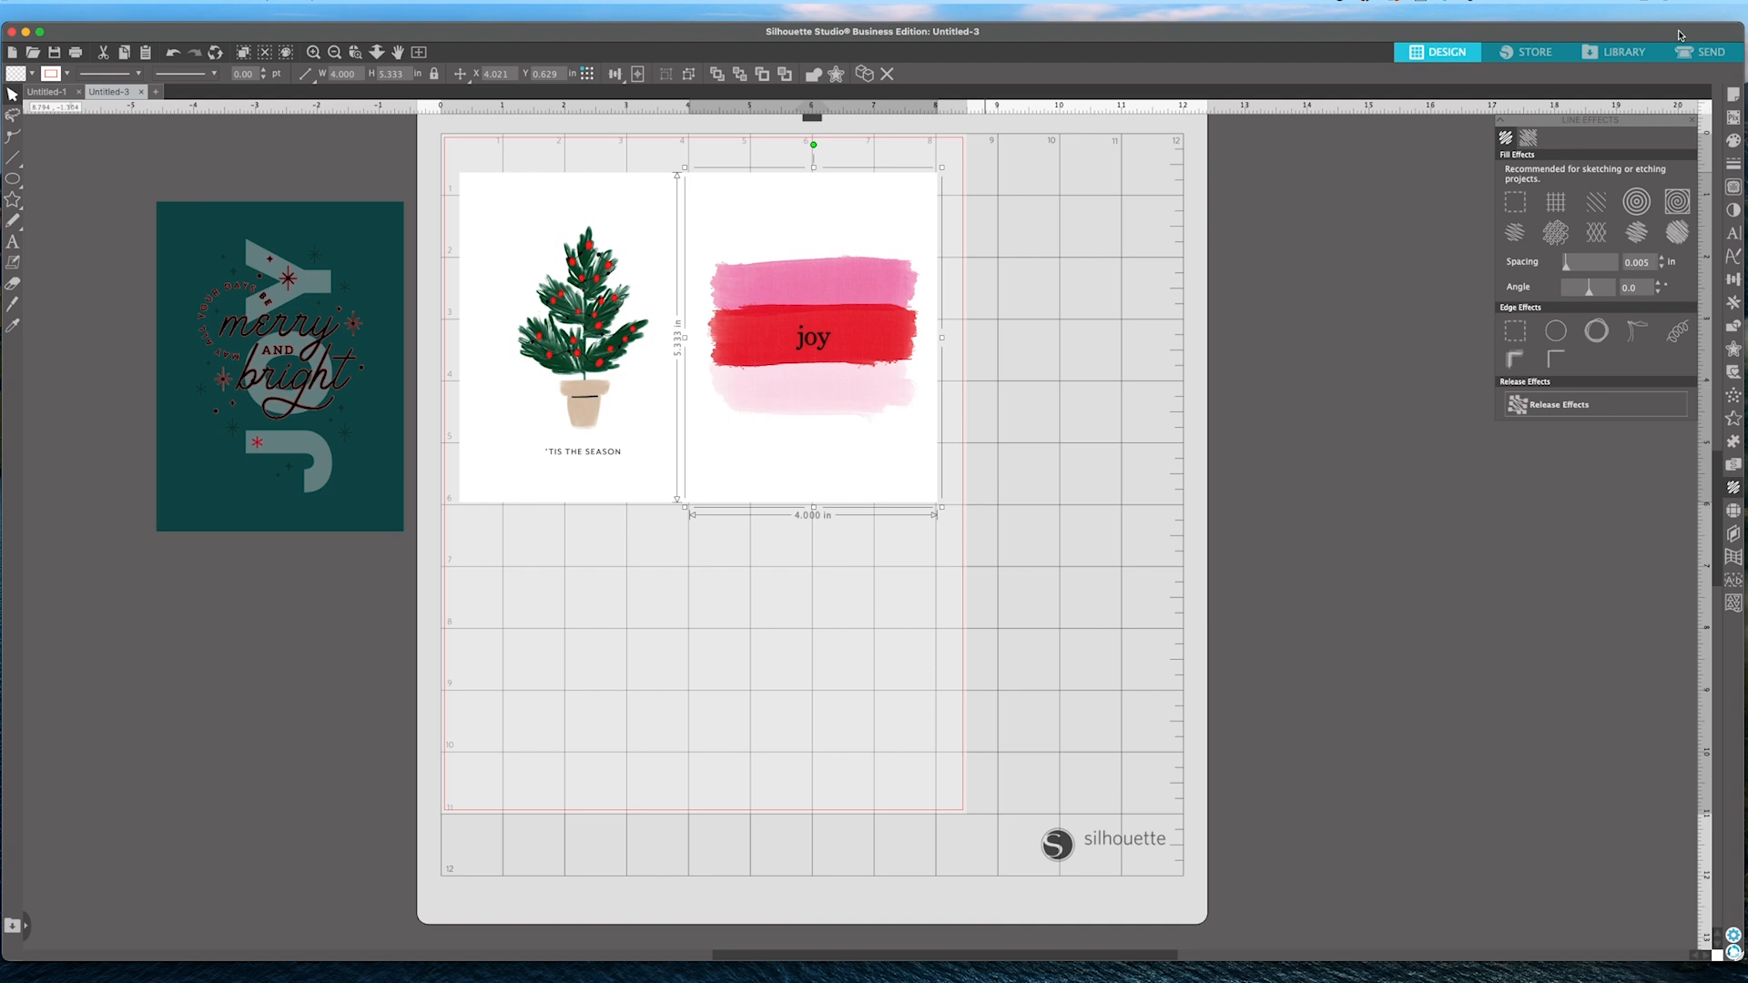
{"action": "left_click", "coordinate": [1733, 96]}
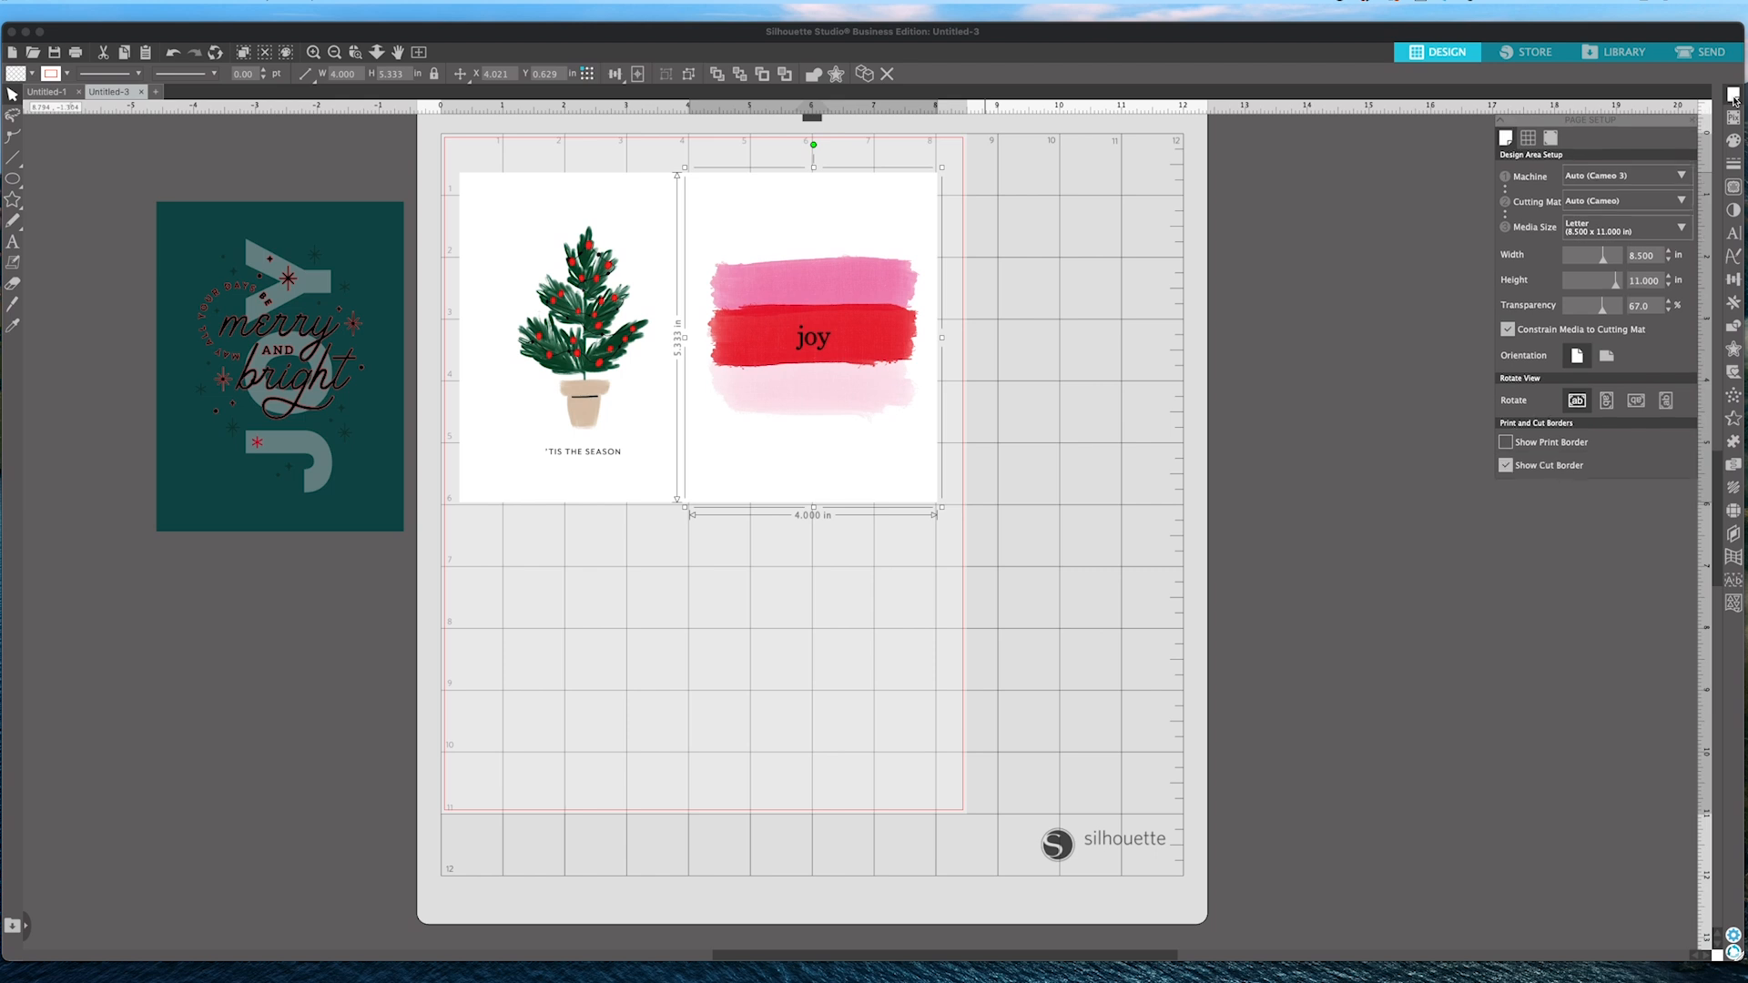
{"action": "left_click", "coordinate": [1552, 142]}
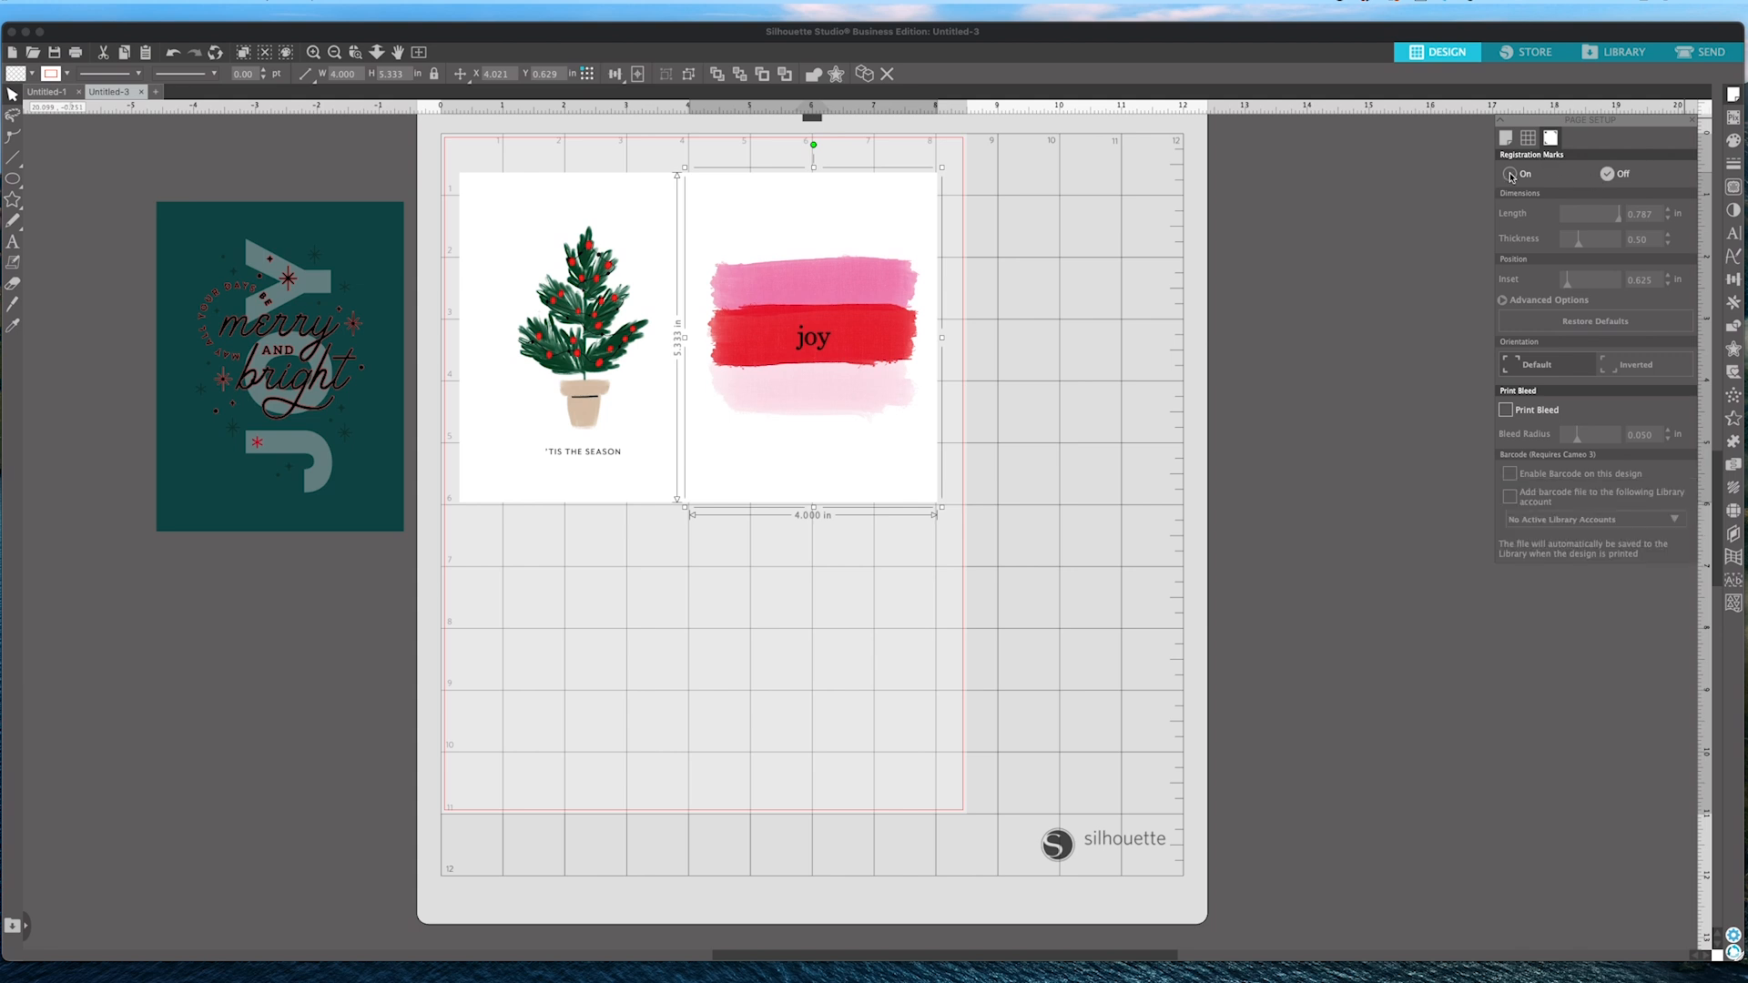
{"action": "left_click", "coordinate": [1509, 174]}
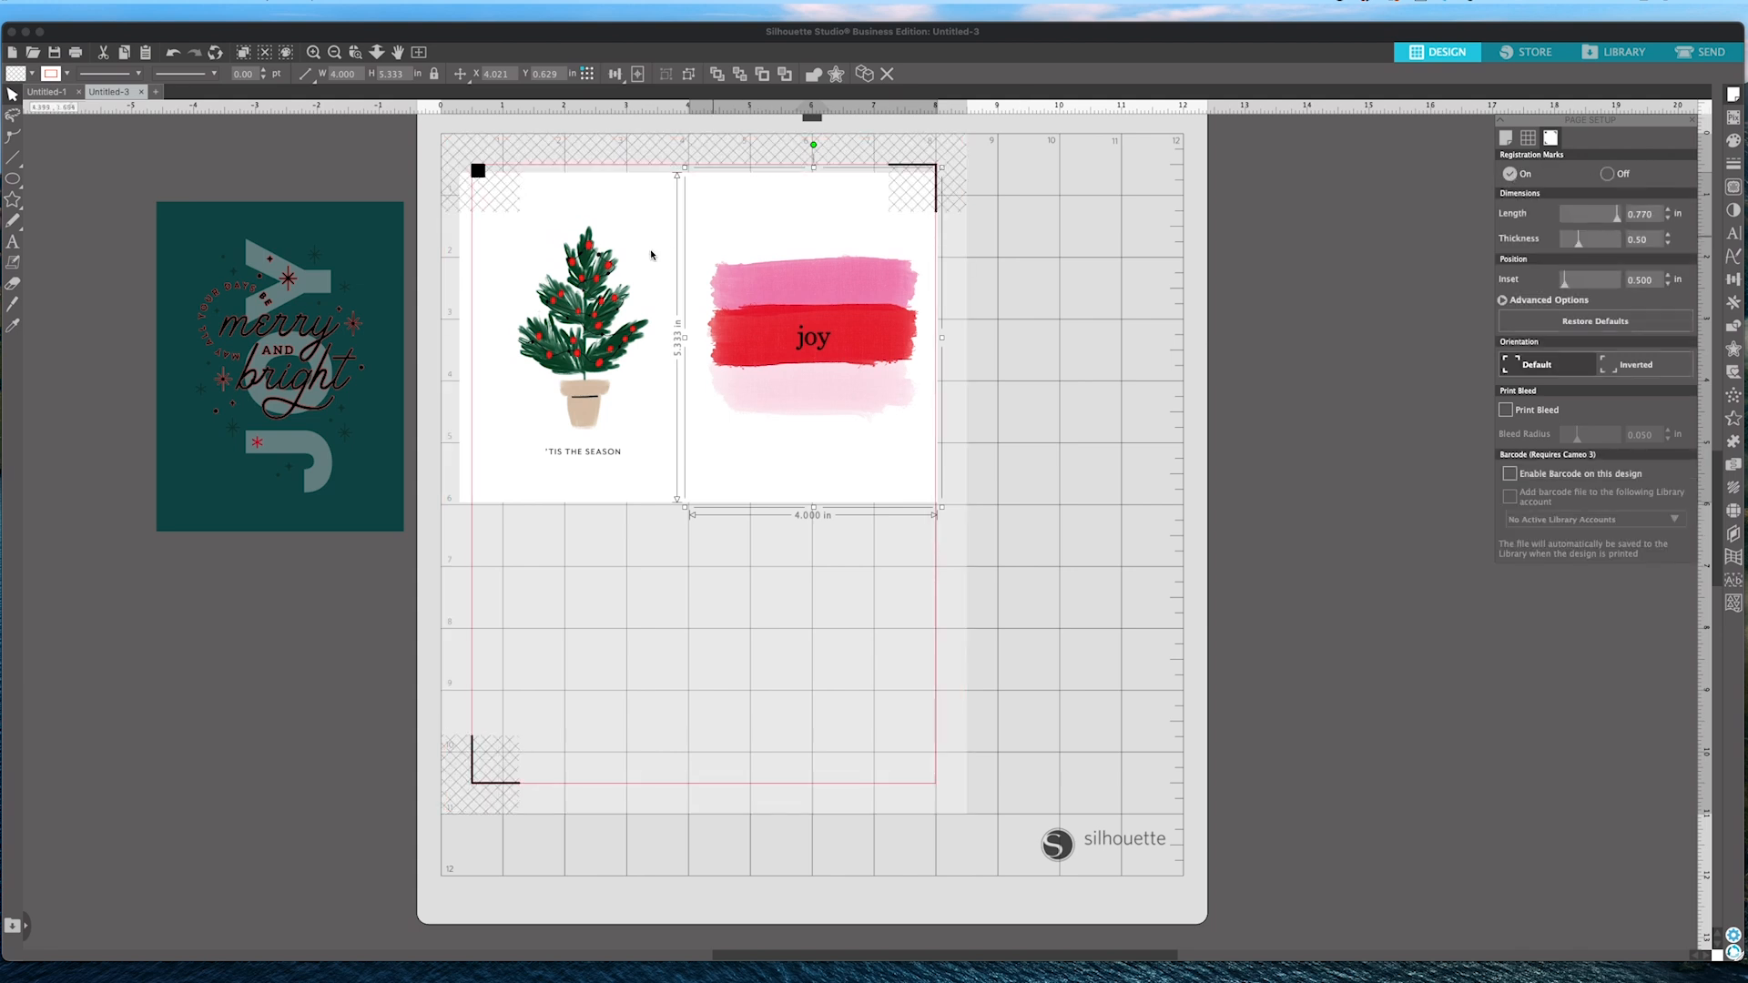
Move the joy card to about X 4.1 in and the Christmas tree card to about X 0.1 in, both at Y 0.73 in.
{"action": "left_click_drag", "start_coordinate": [794, 260], "coordinate": [799, 265]}
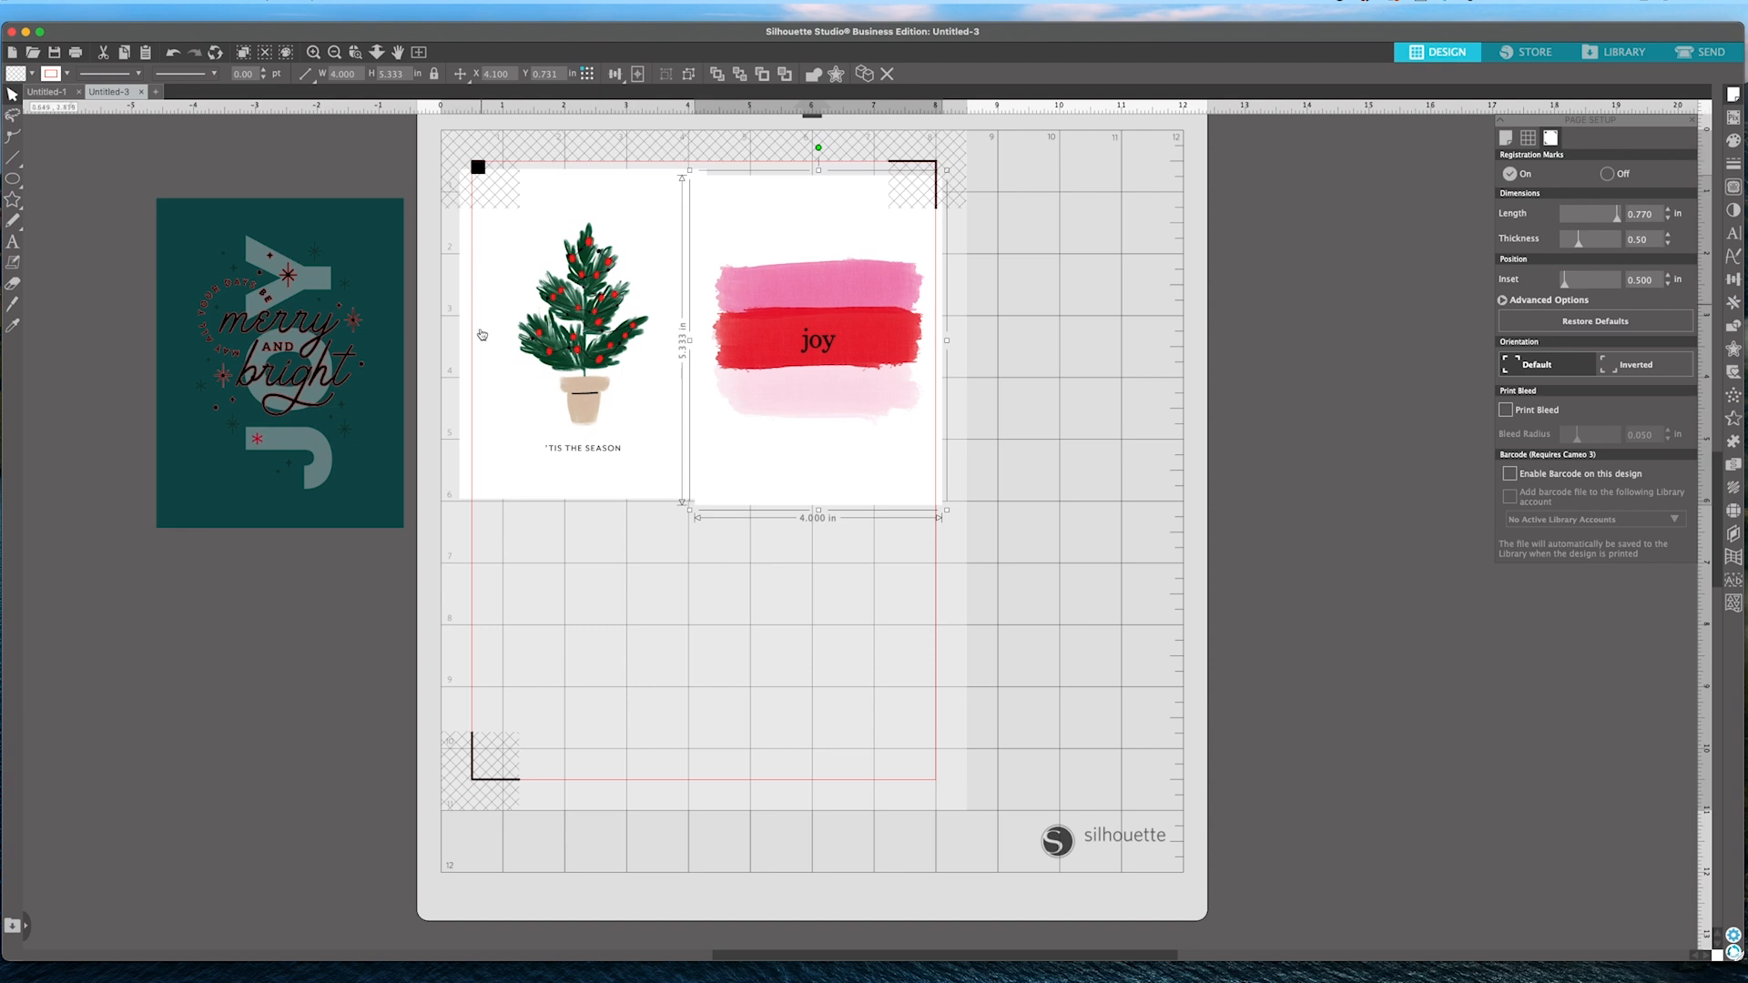
{"action": "left_click_drag", "start_coordinate": [587, 337], "coordinate": [572, 342]}
{"action": "left_click", "coordinate": [1096, 516]}
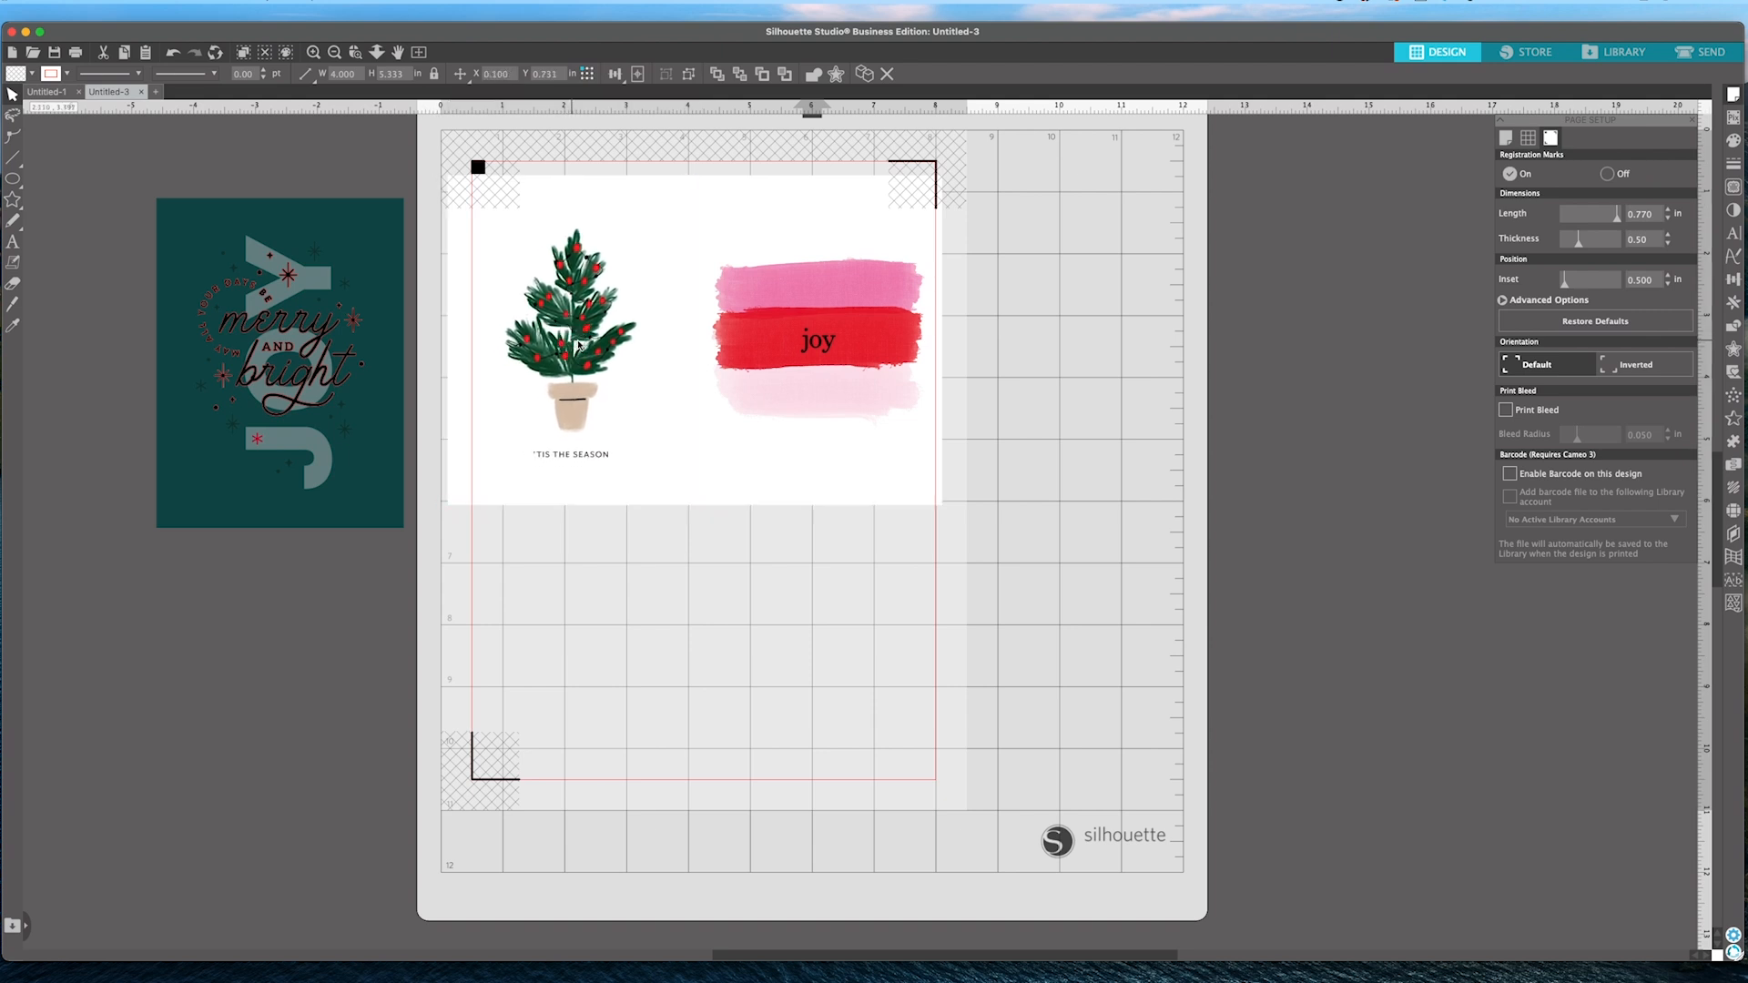
Select the tree and joy cards together and nudge them to X 0.225 in and Y 0.765 in within the registration marks.
{"action": "left_click_drag", "start_coordinate": [1089, 546], "coordinate": [397, 451]}
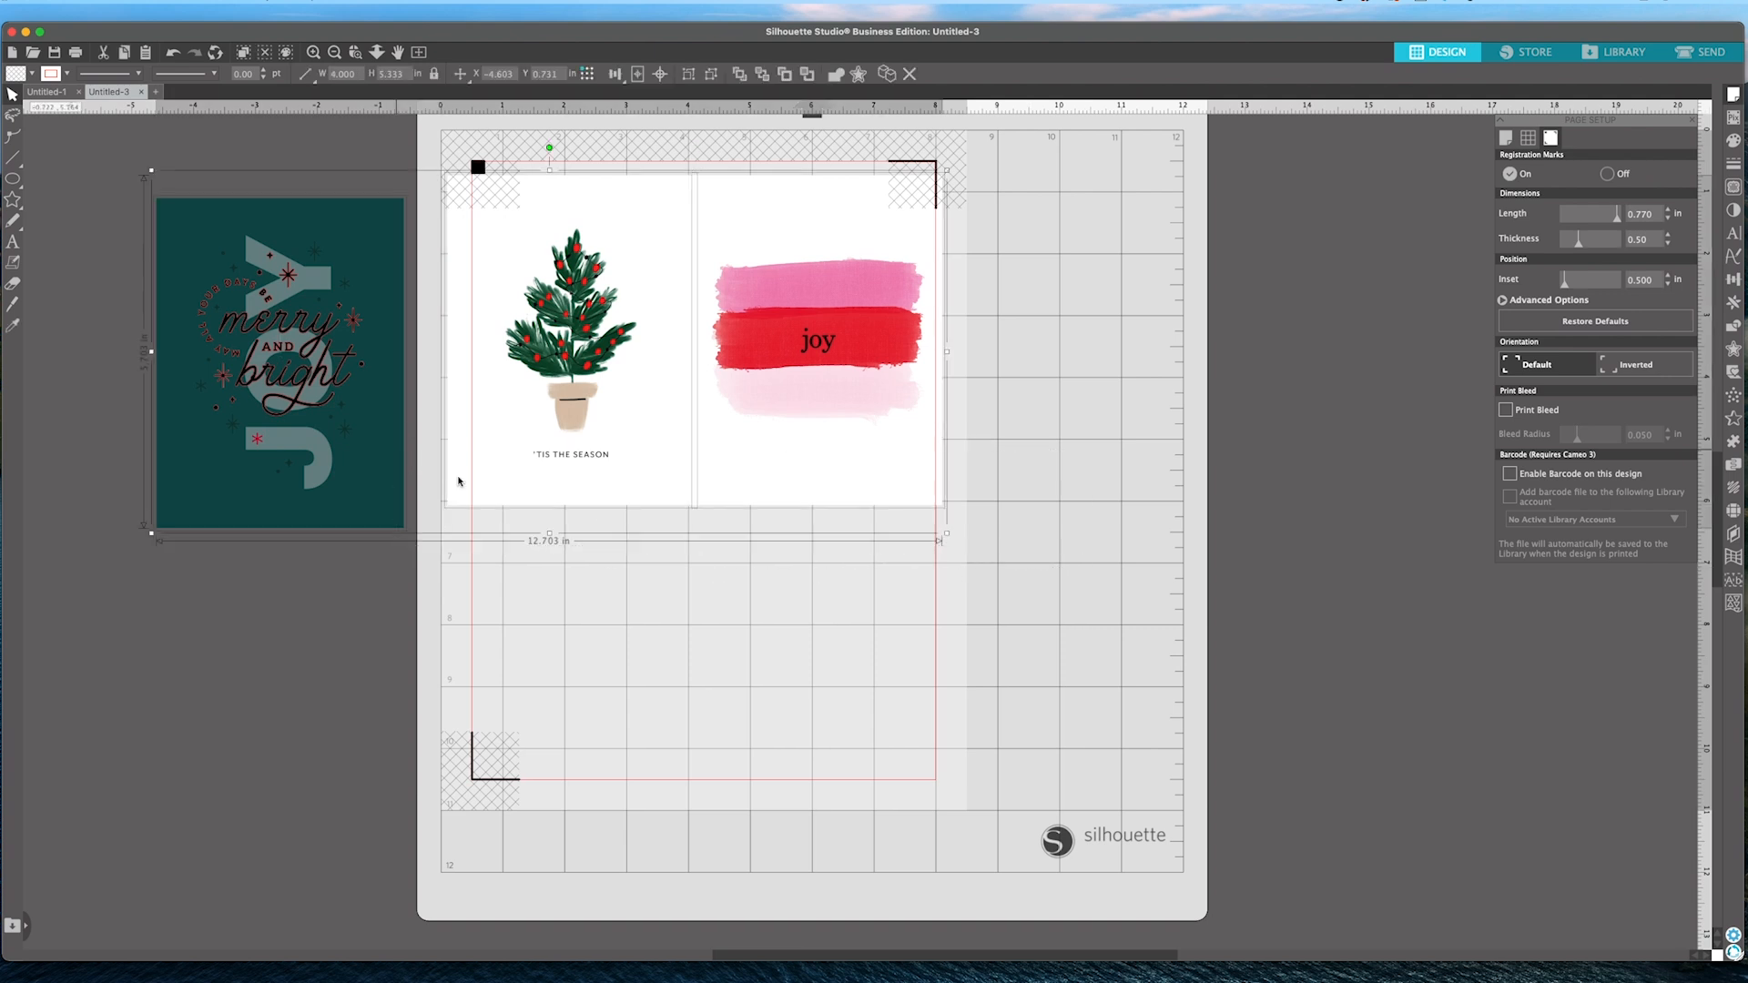
{"action": "left_click", "coordinate": [924, 769]}
{"action": "left_click_drag", "start_coordinate": [1042, 531], "coordinate": [461, 483]}
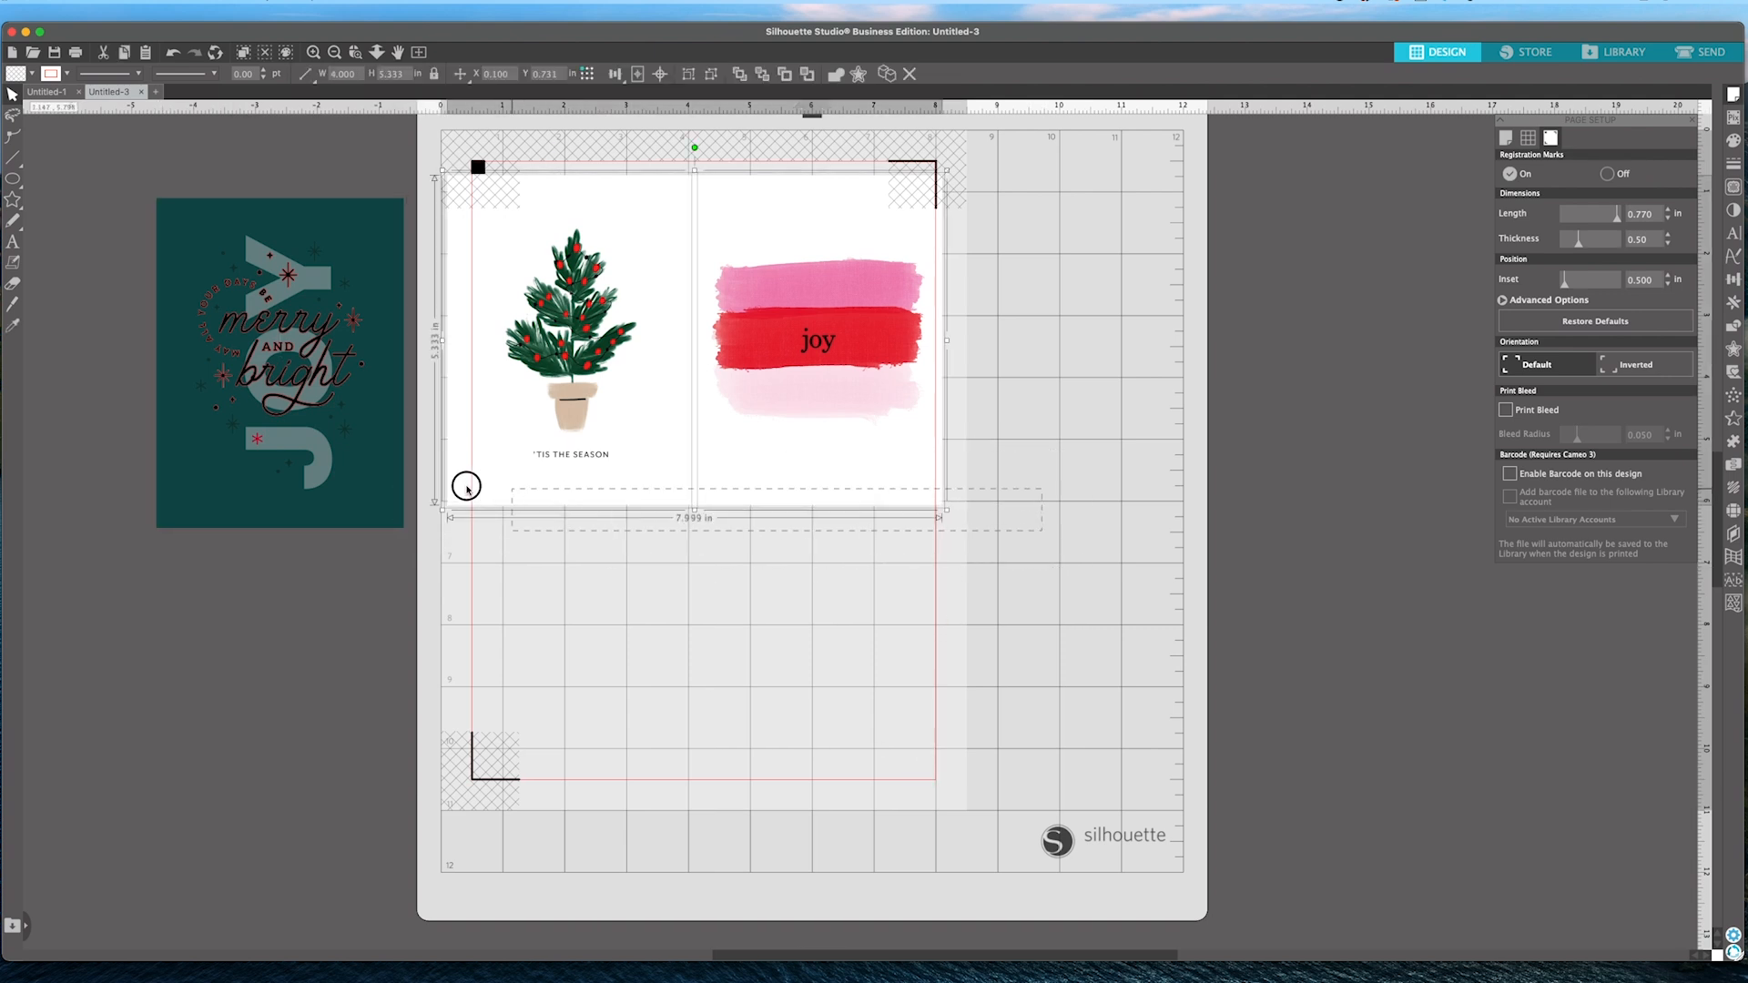
{"action": "key", "text": "Right"}
{"action": "key", "text": "Right"}
{"action": "key", "text": "Right"}
{"action": "key", "text": "Right"}
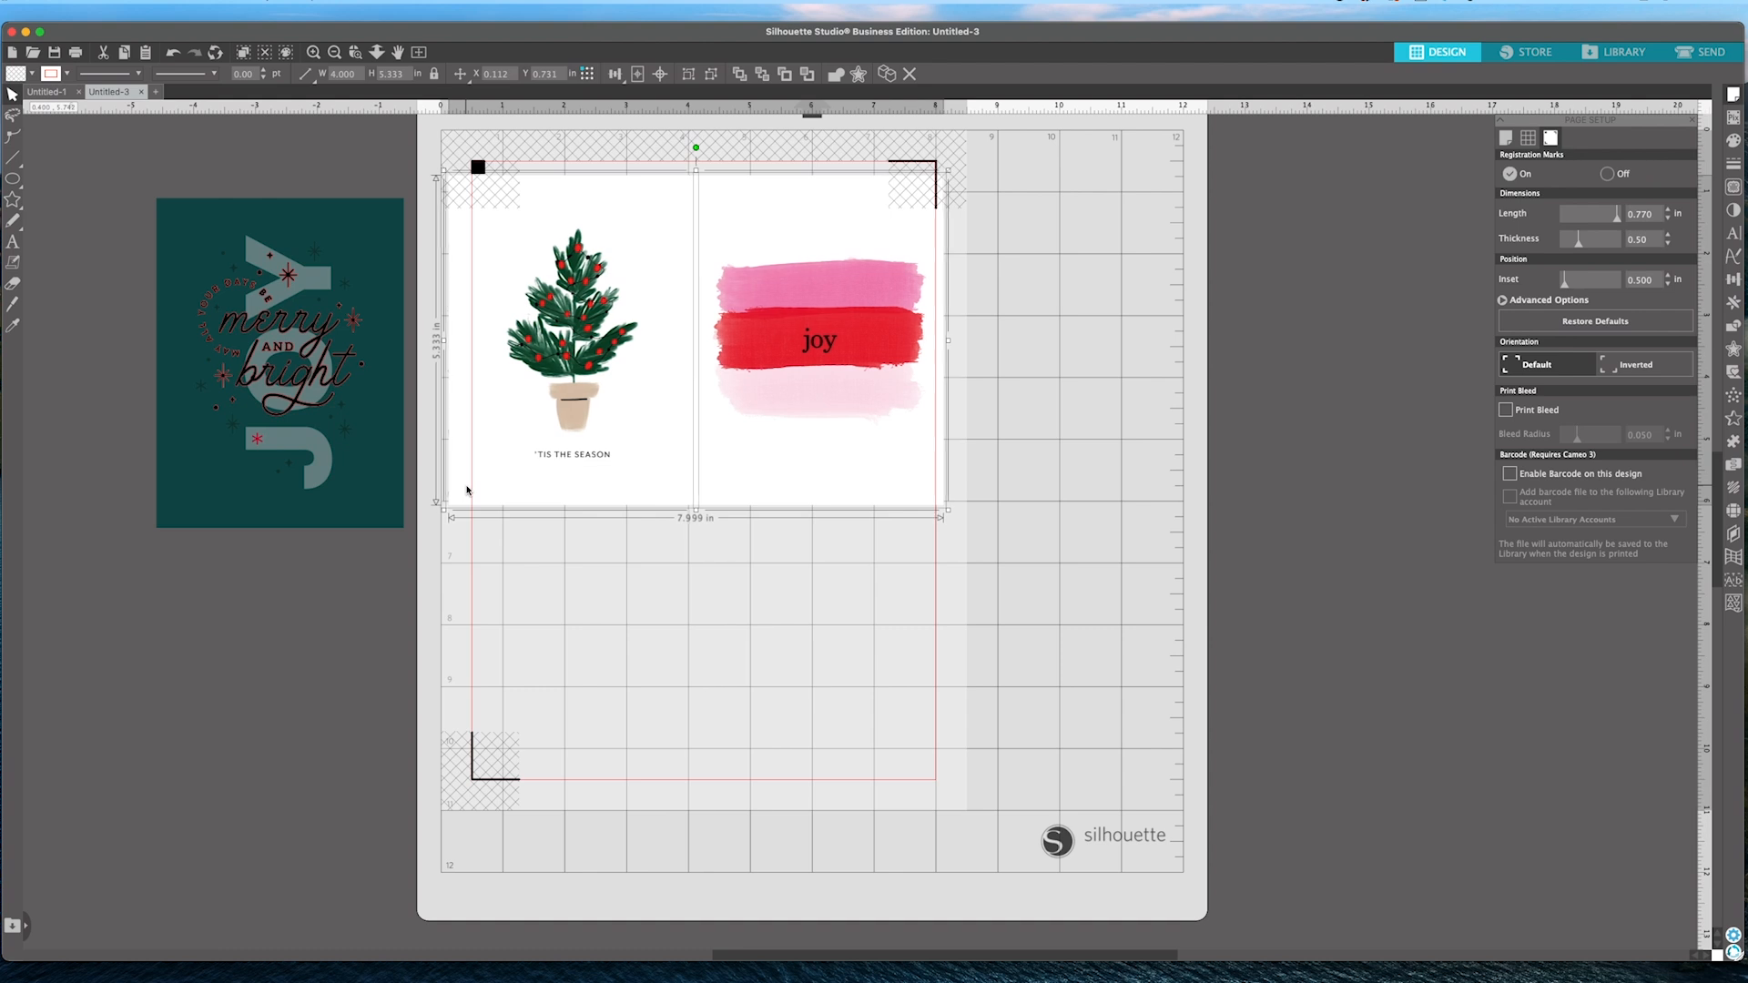
{"action": "key", "text": "Right"}
{"action": "key", "text": "Right"}
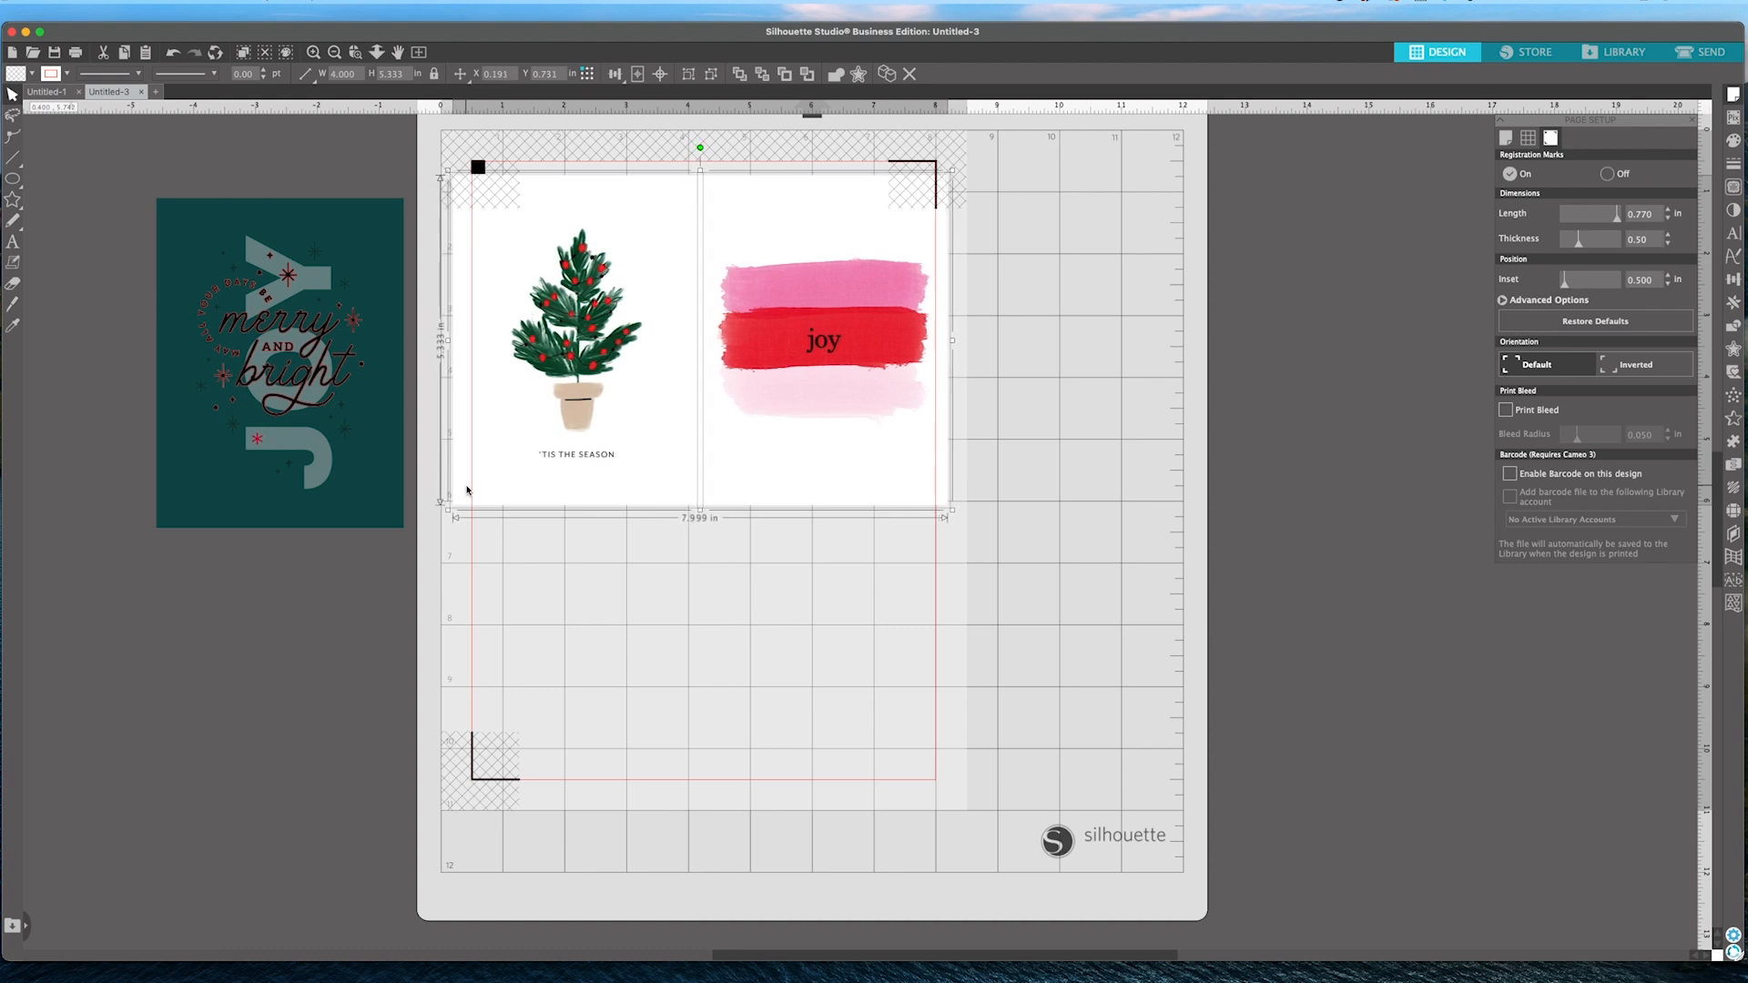
{"action": "key", "text": "Down"}
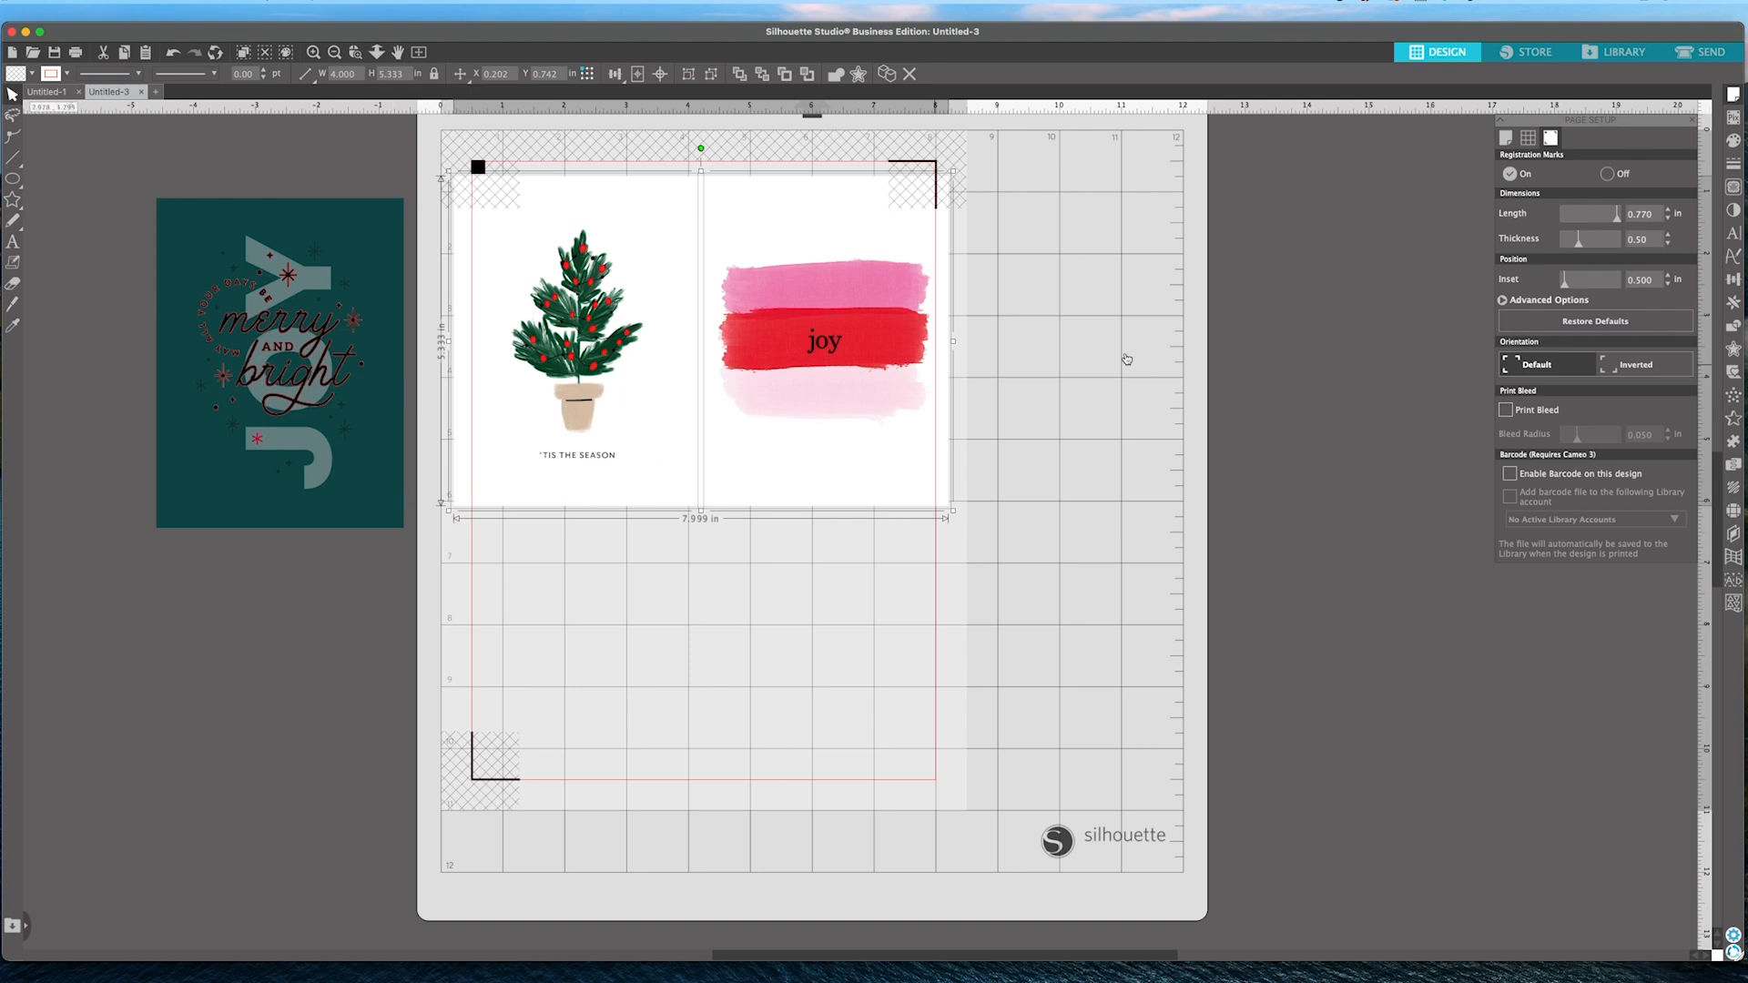
{"action": "key", "text": "Right"}
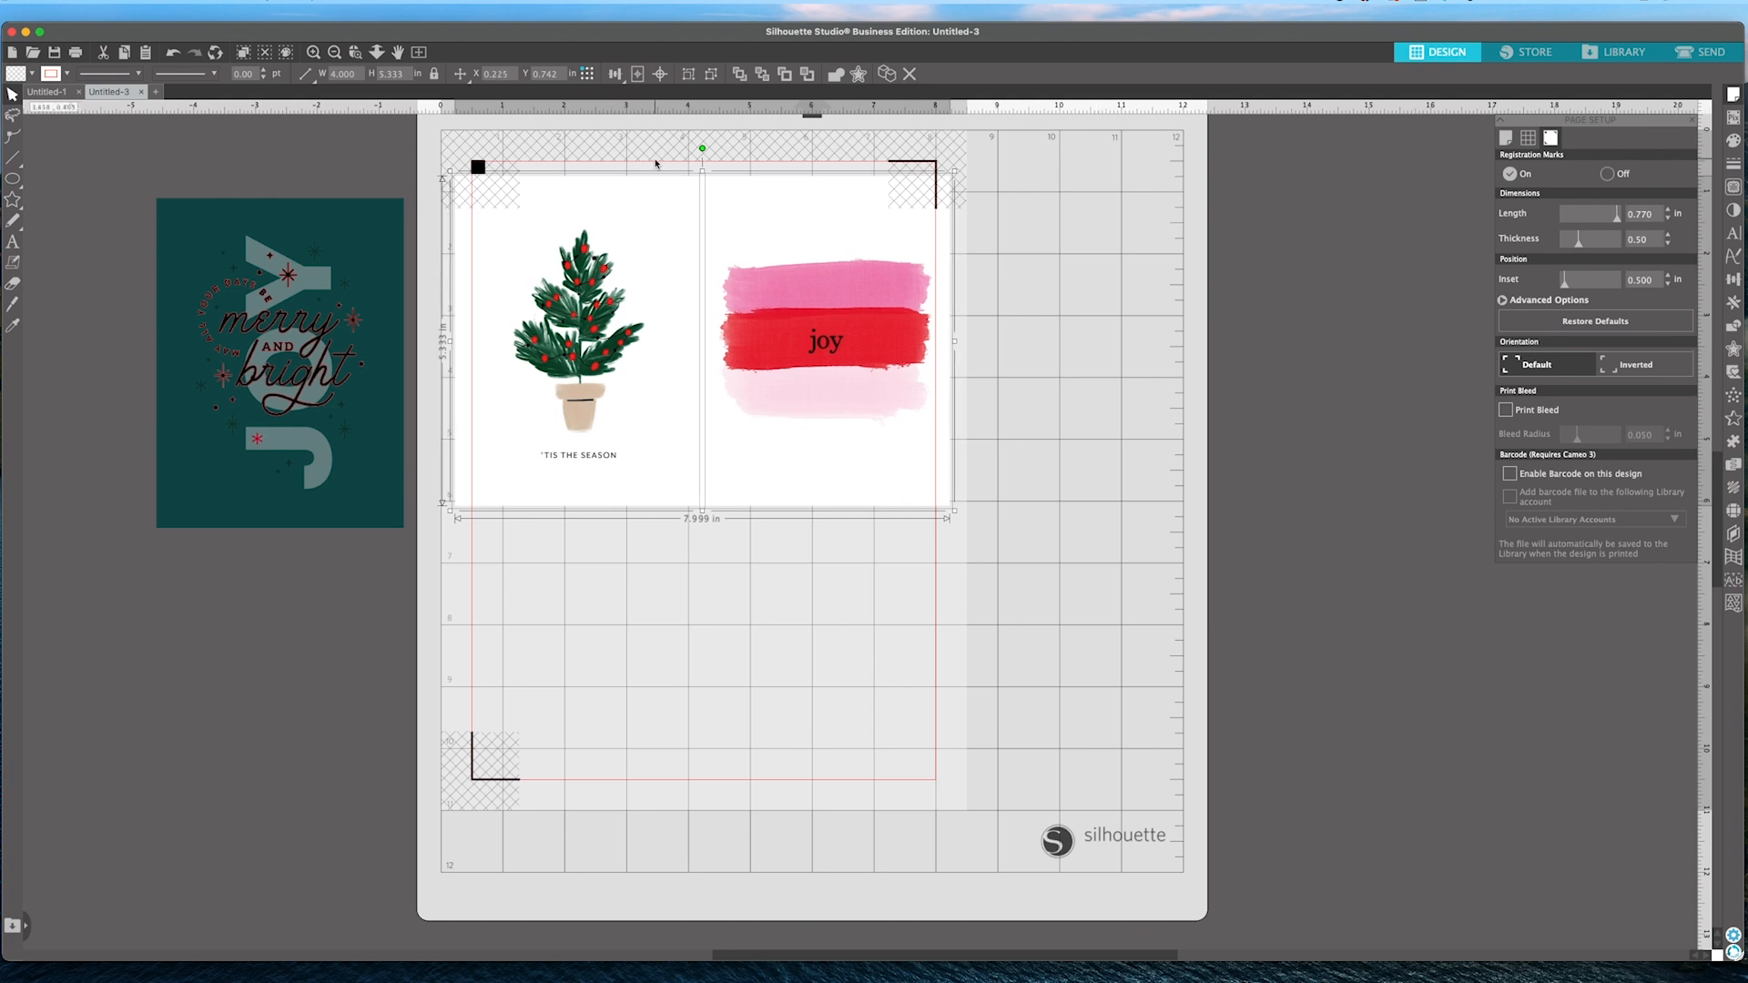
{"action": "key", "text": "Down"}
{"action": "key", "text": "Down"}
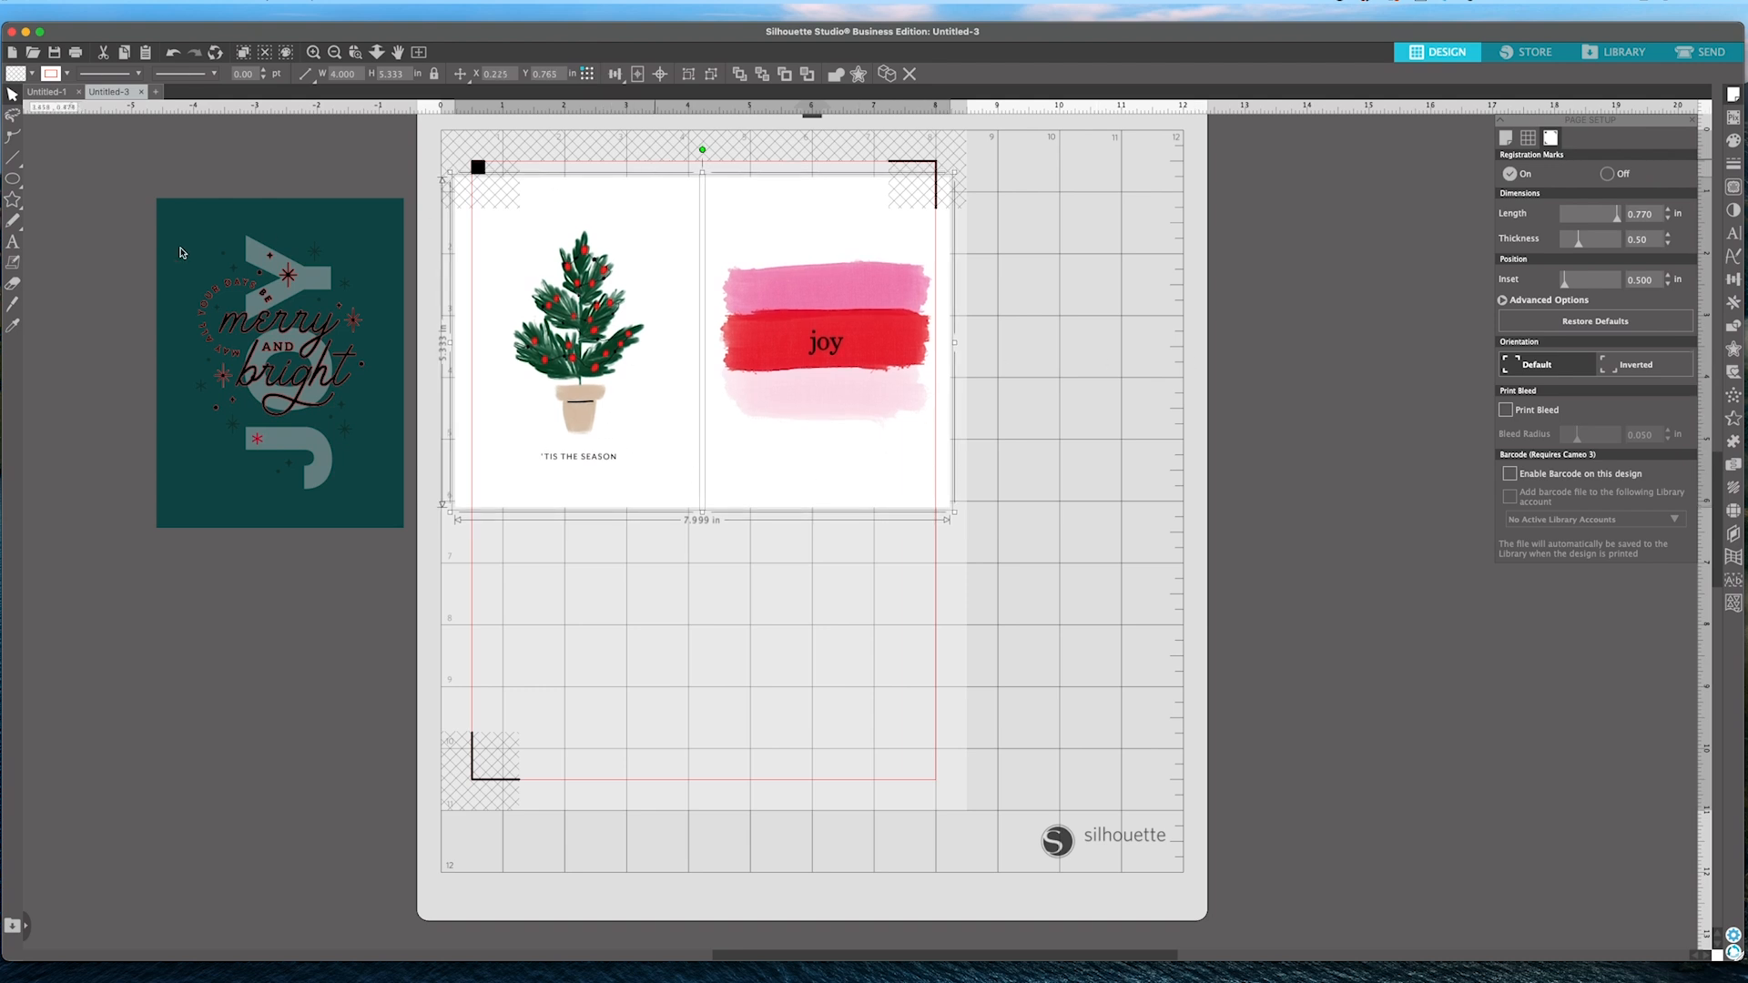
Apply a line fill effect with 0.005 in spacing to the traced merry and bright lettering on the green card.
{"action": "scroll", "coordinate": [295, 312], "scroll_direction": "right", "scroll_amount": 3}
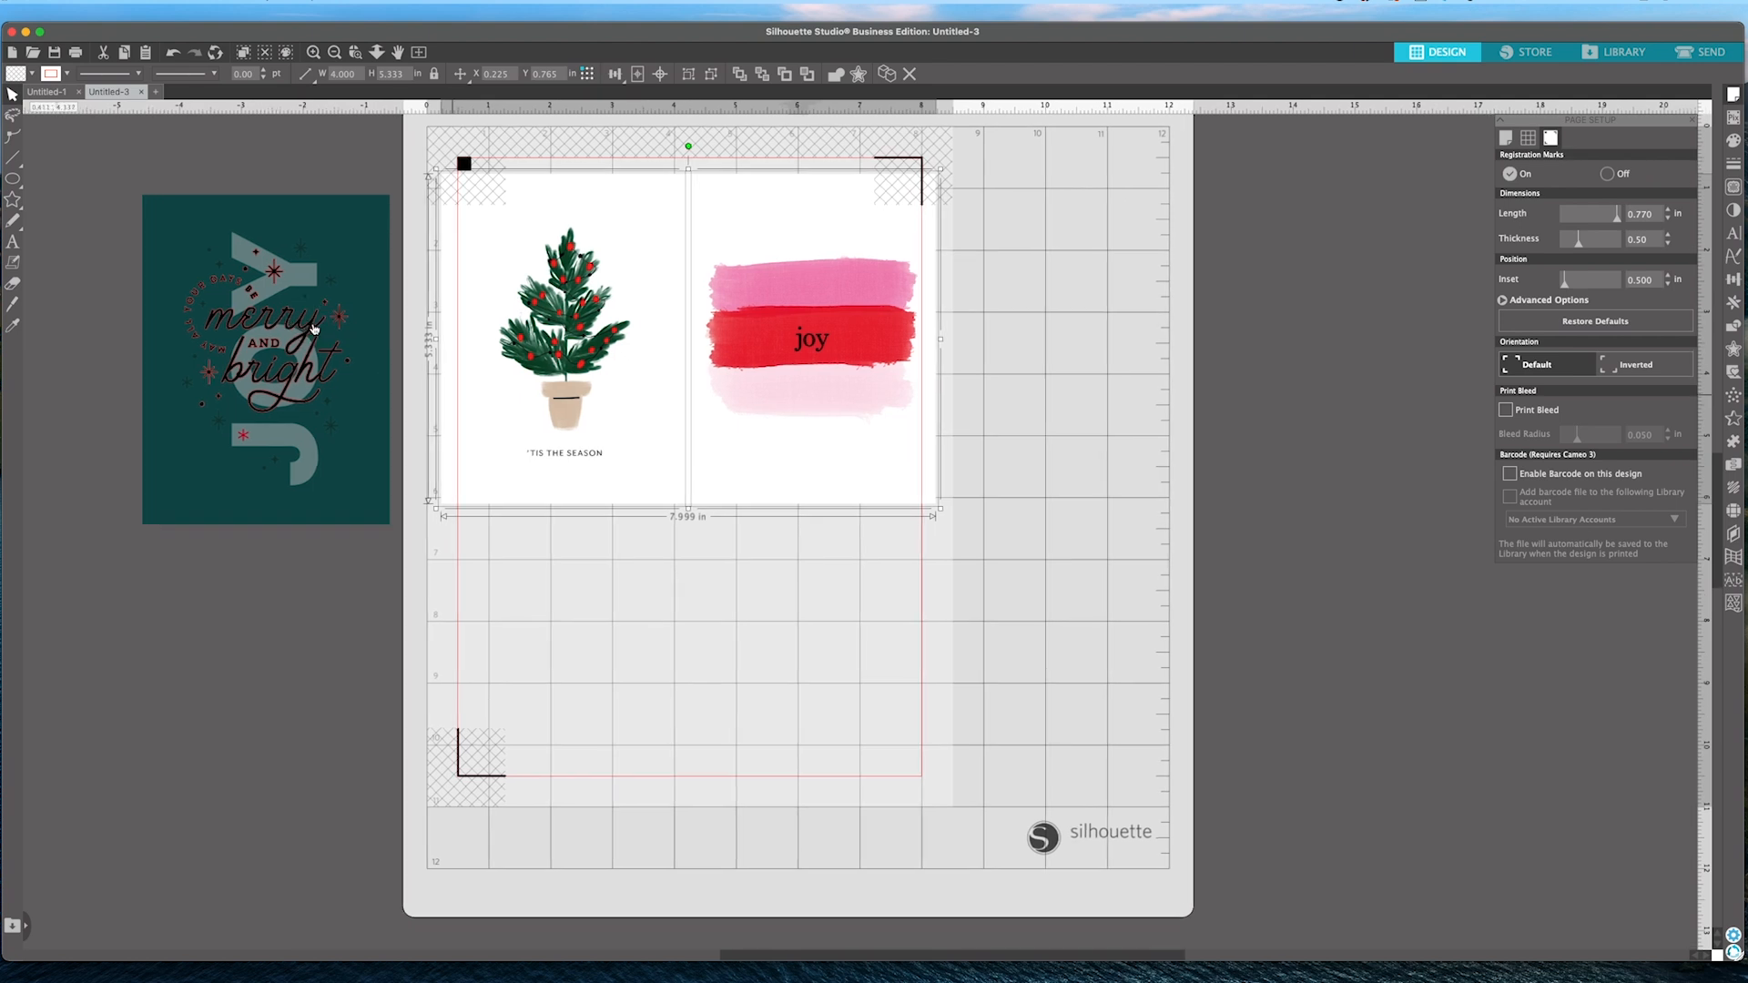
{"action": "left_click", "coordinate": [311, 326]}
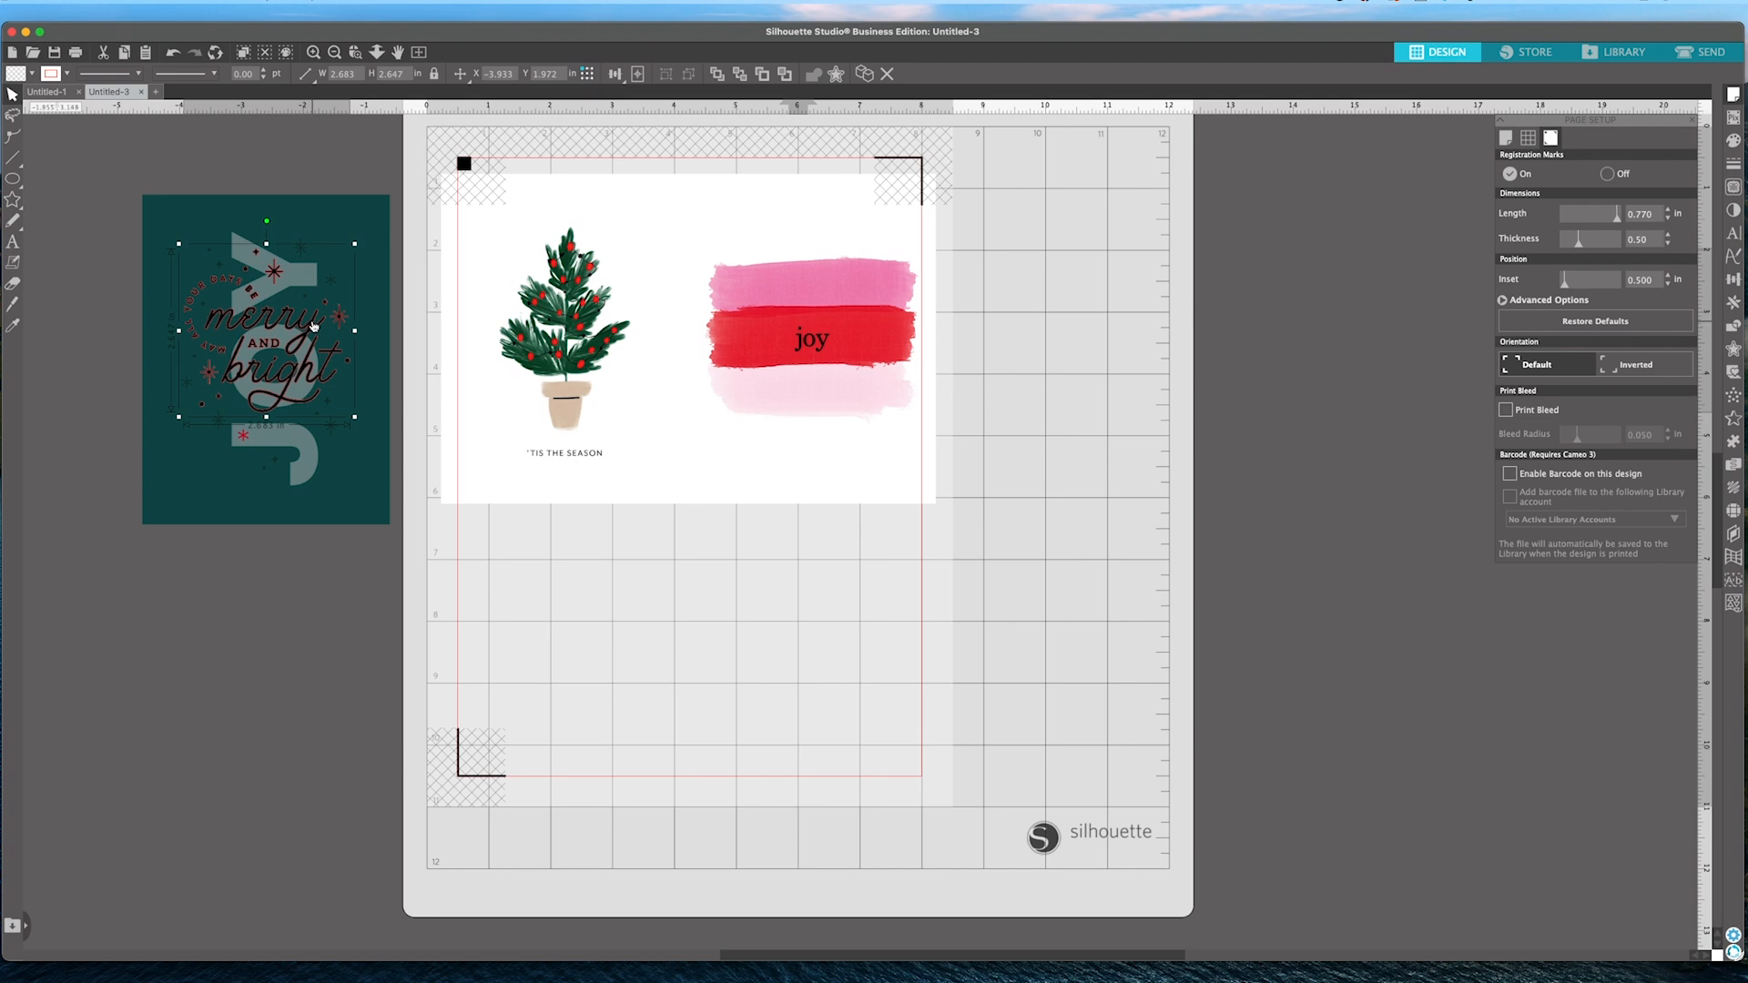
{"action": "left_click", "coordinate": [1735, 489]}
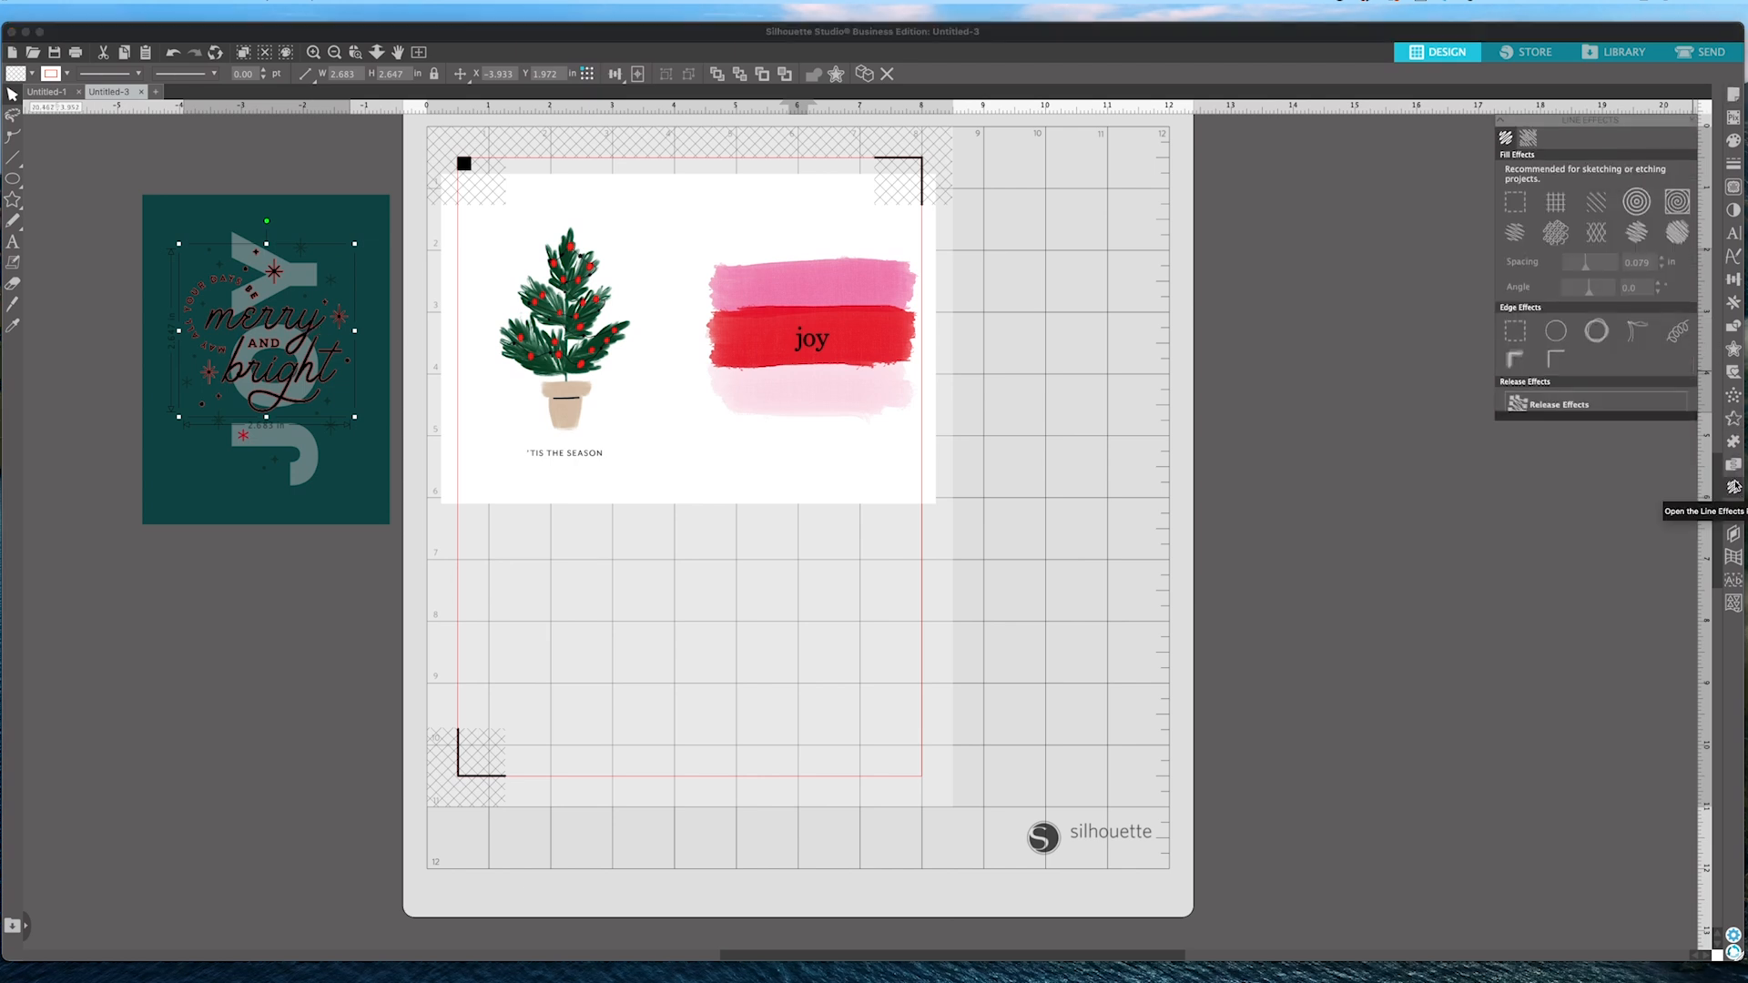
{"action": "left_click", "coordinate": [1596, 272]}
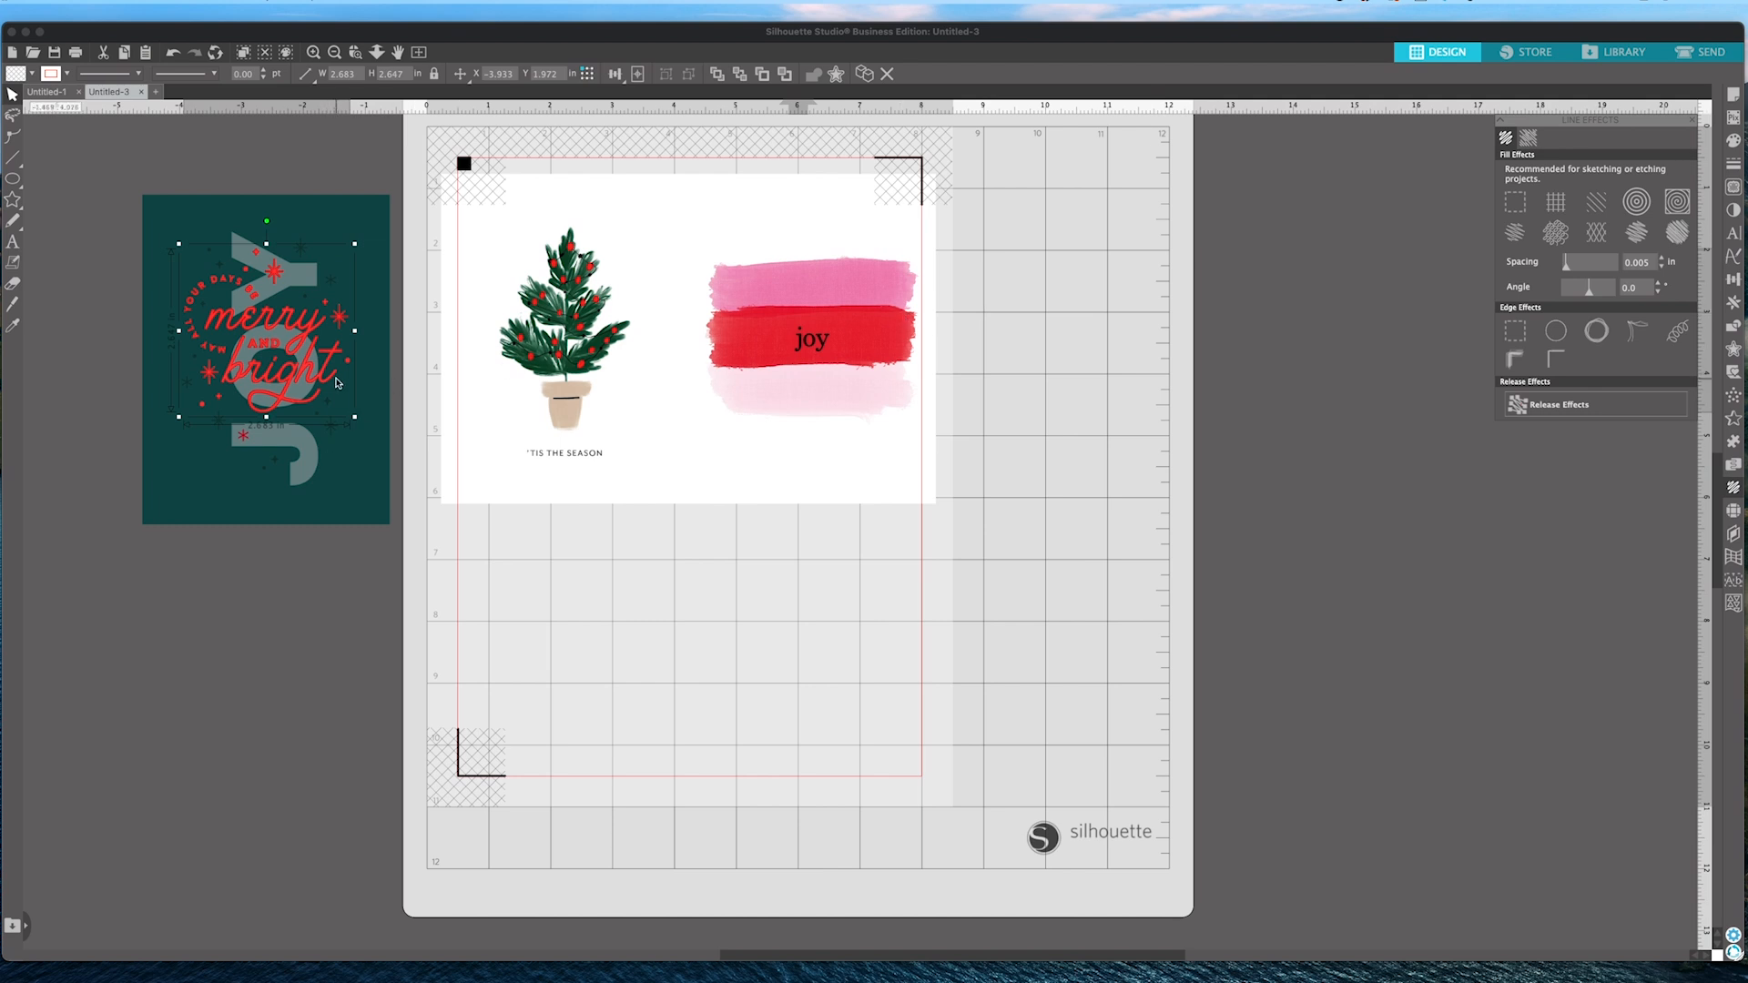
Select the green card together with its traced merry and bright lettering and group them.
{"action": "left_click", "coordinate": [332, 469]}
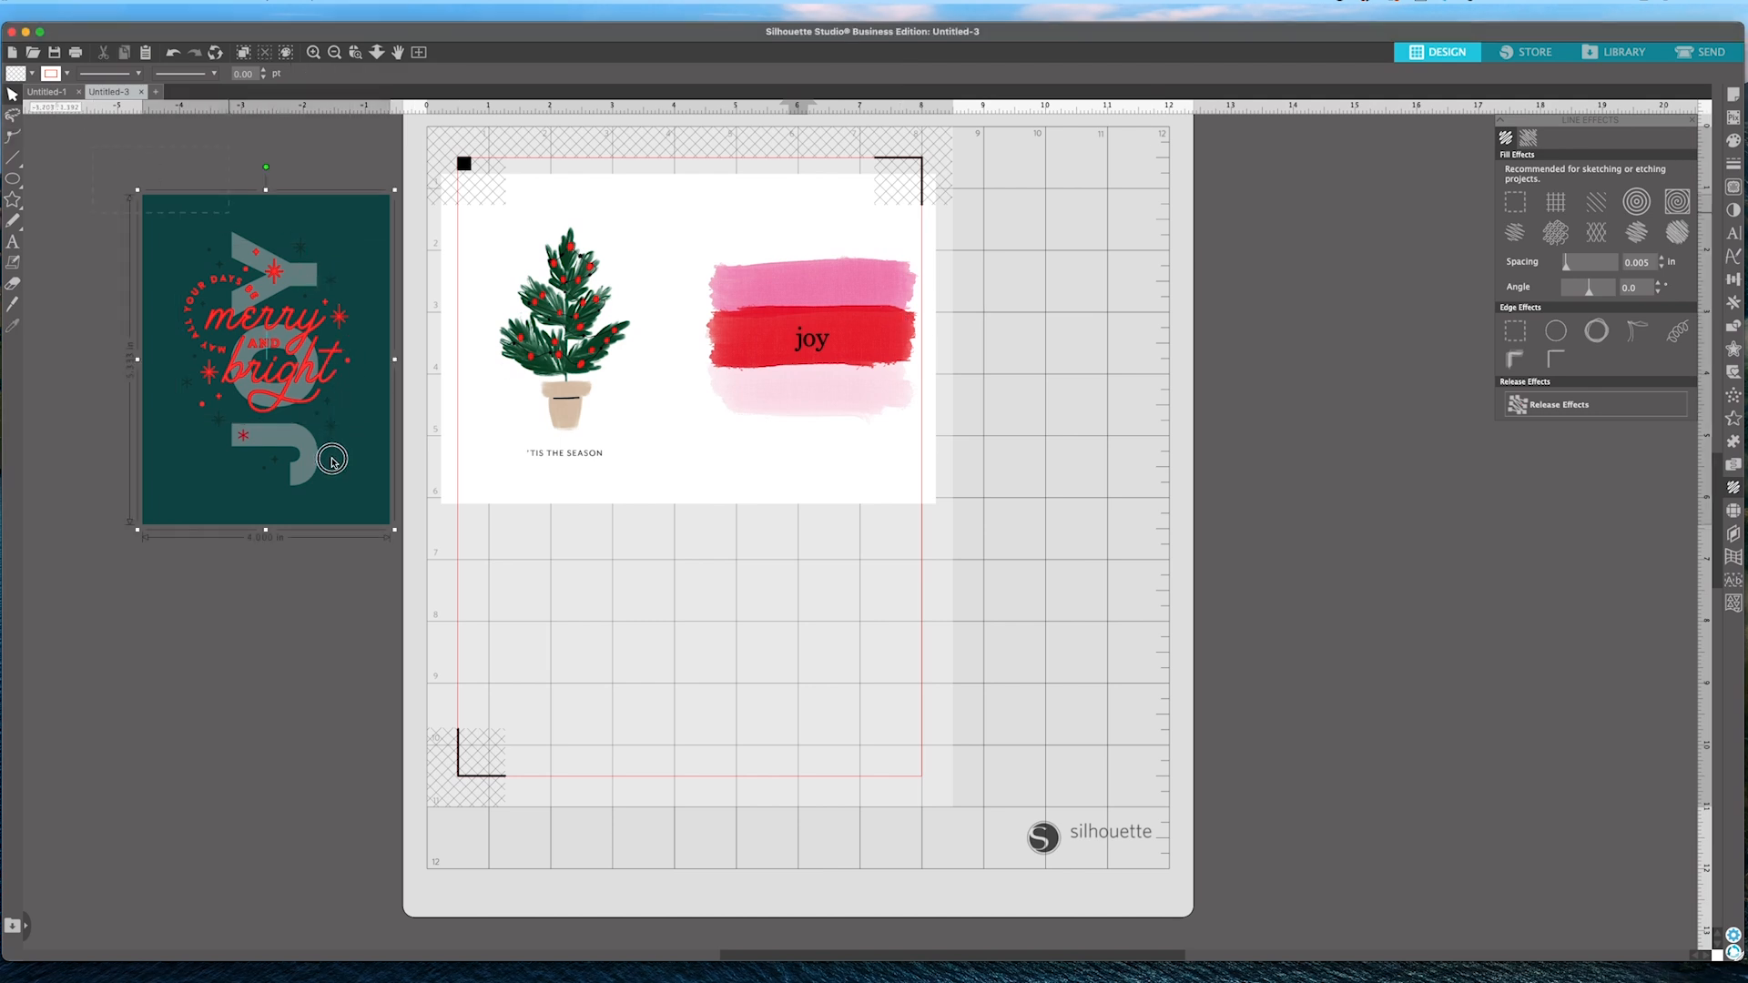
{"action": "left_click_drag", "start_coordinate": [93, 147], "coordinate": [331, 466]}
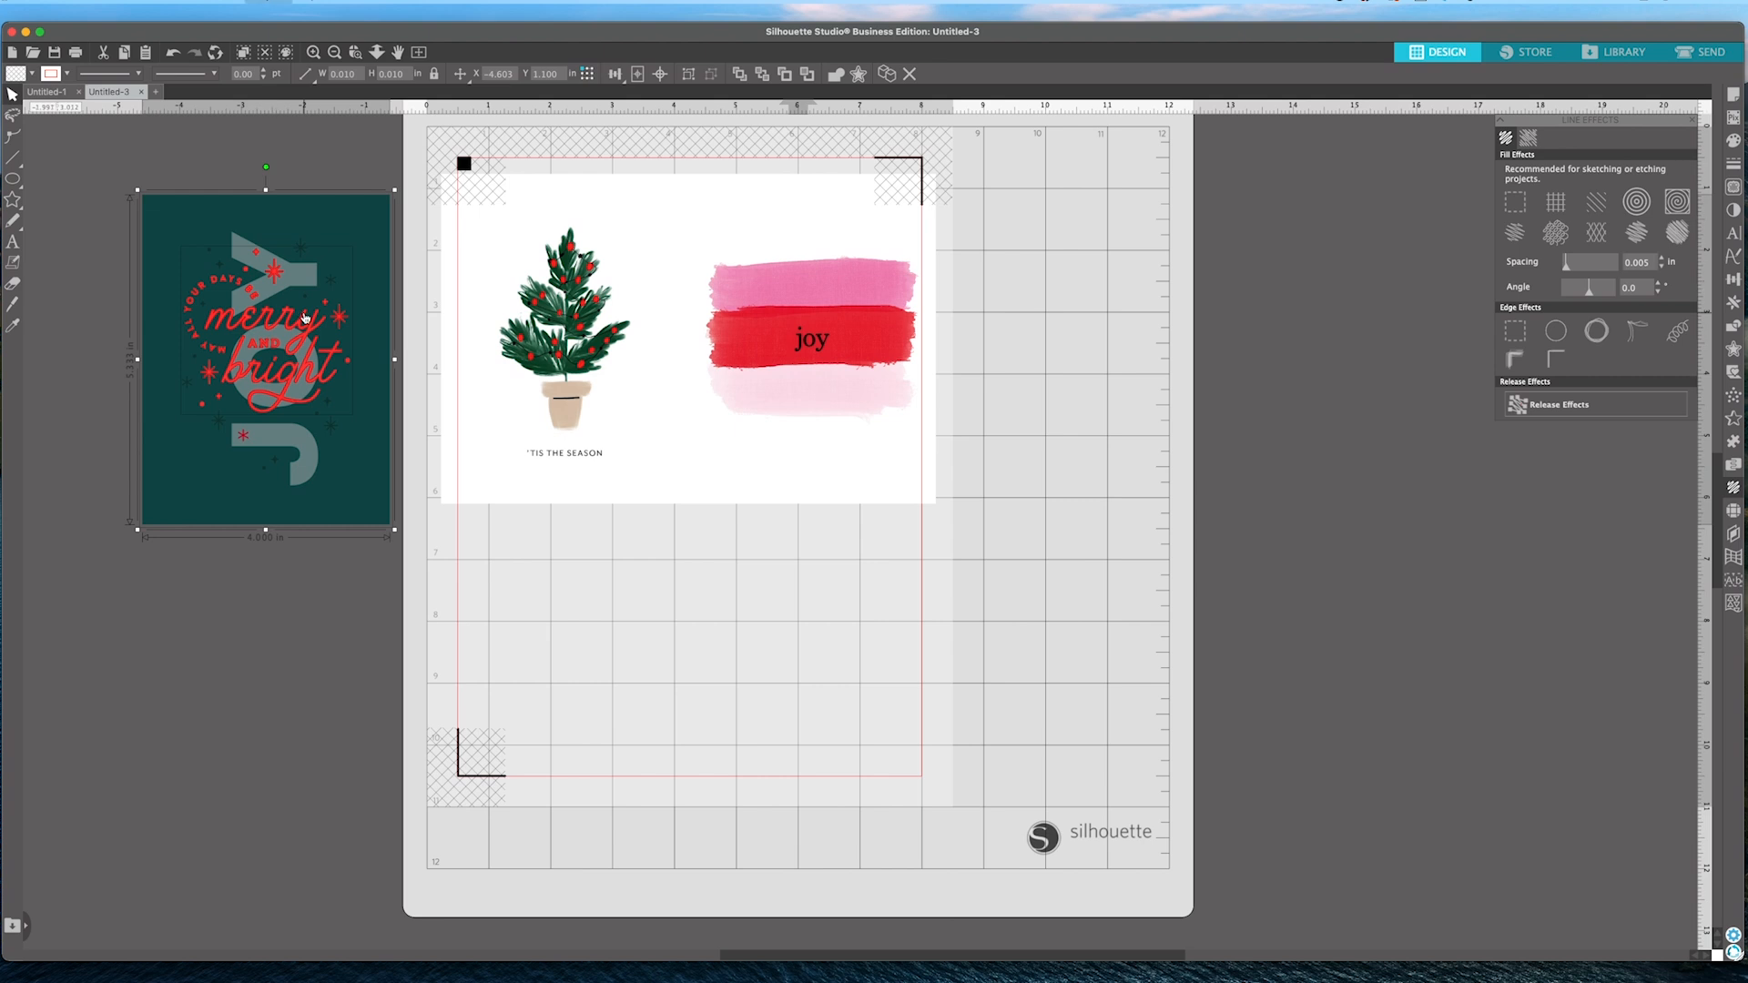
{"action": "key", "text": "super+g"}
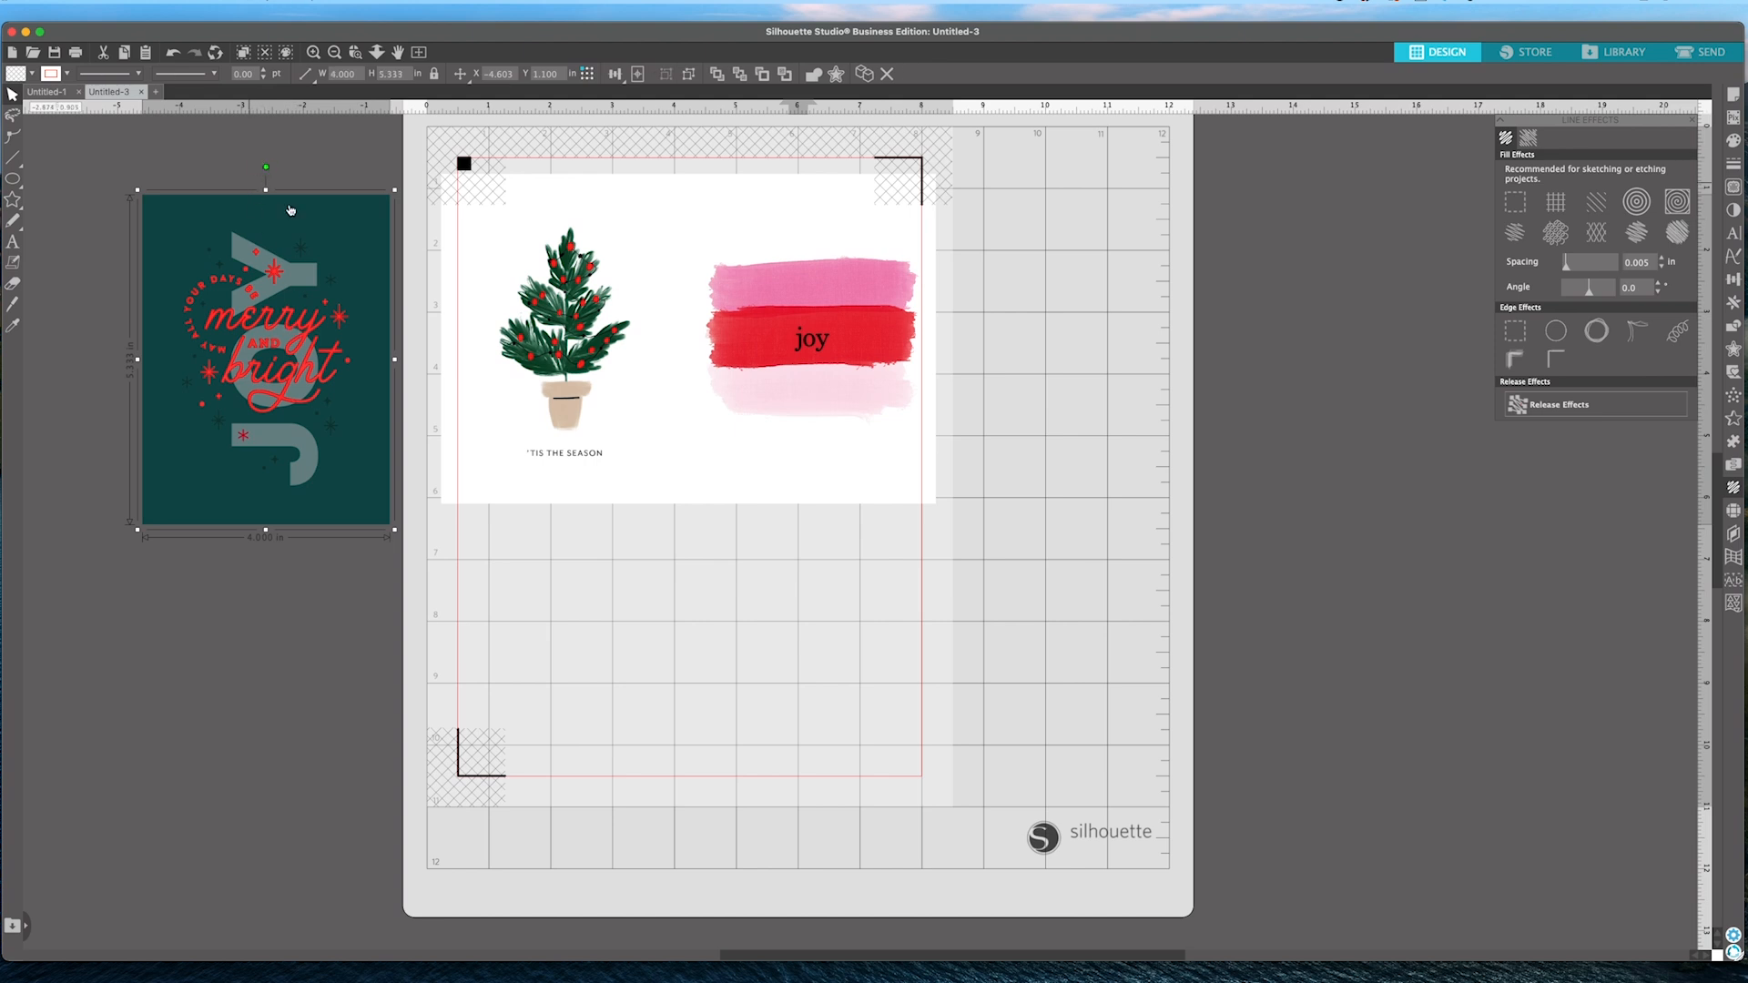
Rotate the grouped green card a quarter turn counterclockwise and place it just below the two white cards, inside the lower registration marks.
{"action": "left_click_drag", "start_coordinate": [266, 167], "coordinate": [85, 361]}
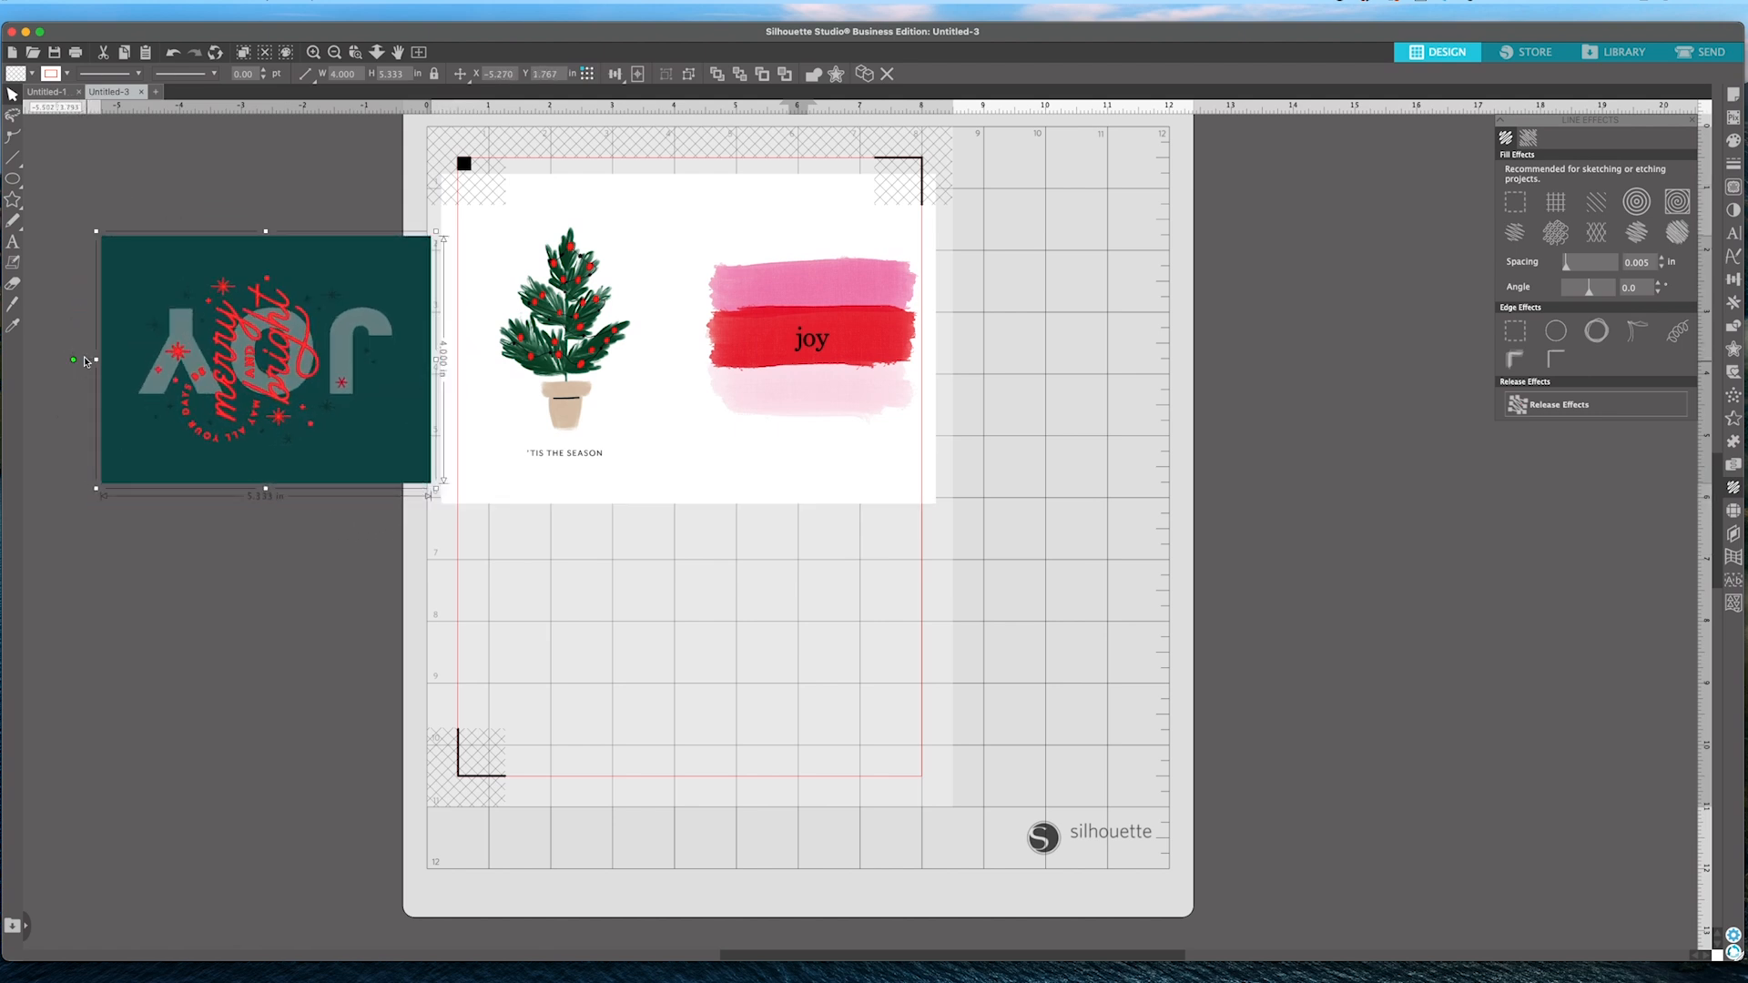
{"action": "left_click_drag", "start_coordinate": [283, 333], "coordinate": [716, 600]}
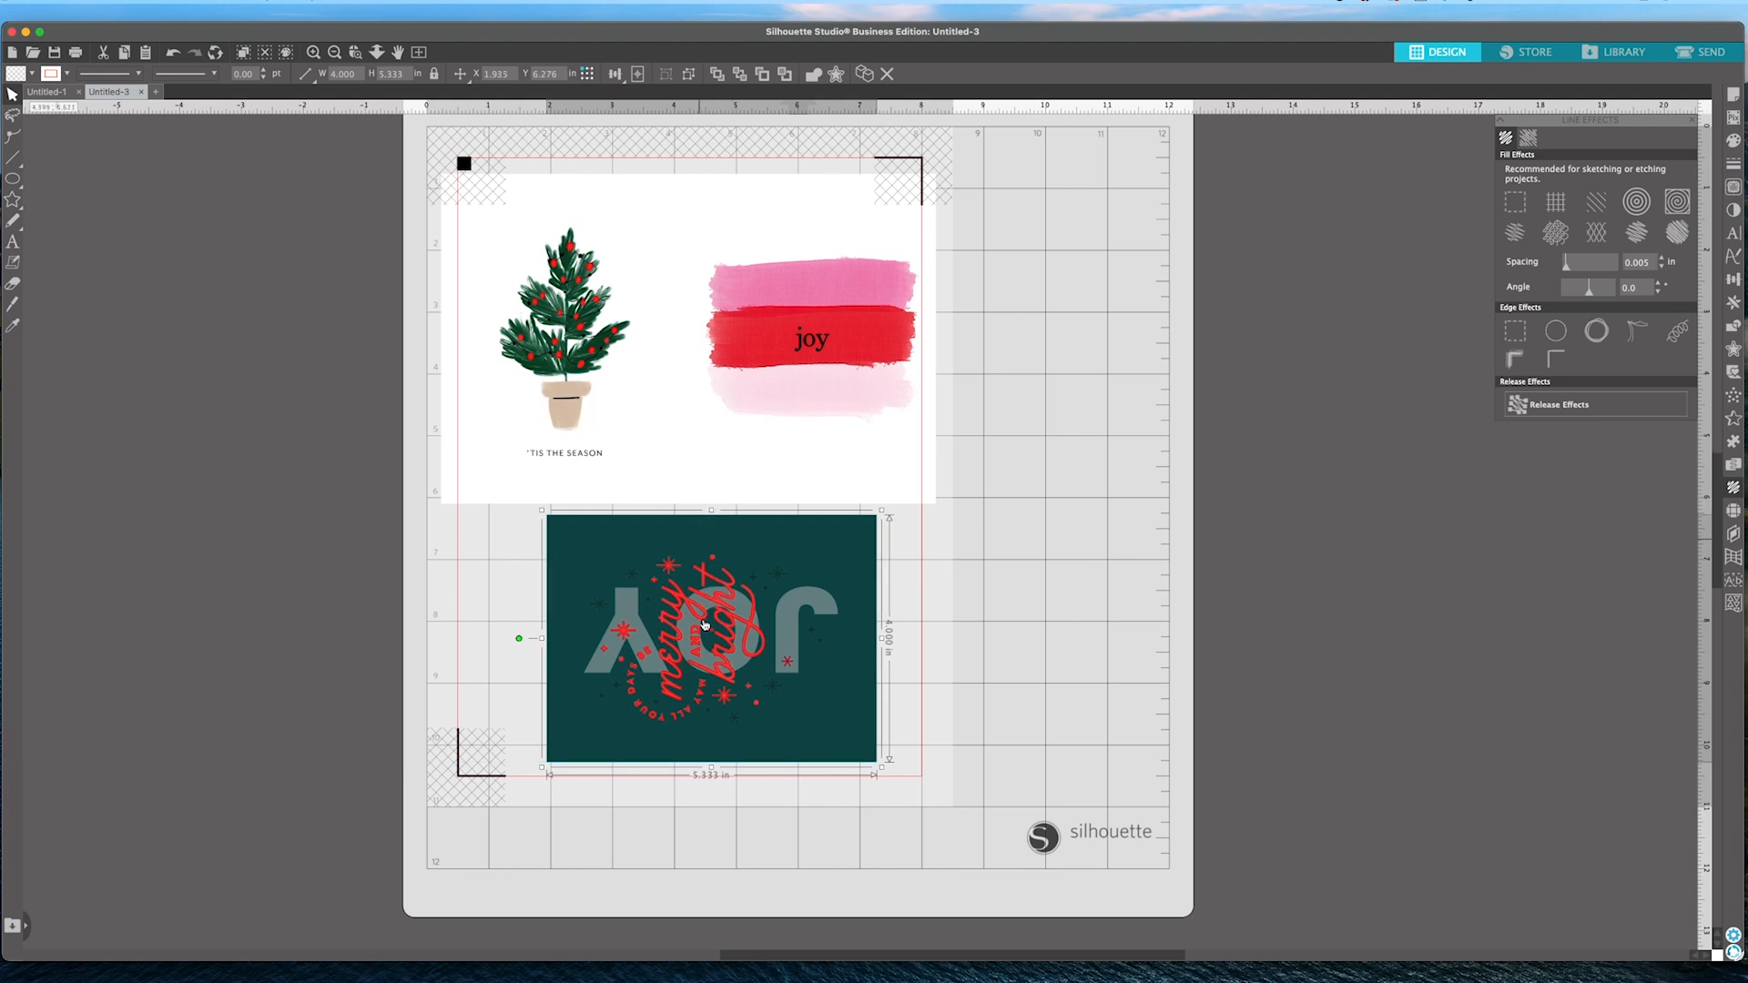
{"action": "scroll", "coordinate": [704, 638], "scroll_direction": "left", "scroll_amount": 3}
{"action": "key", "text": "Down"}
{"action": "key", "text": "Down"}
{"action": "left_click", "coordinate": [854, 699]}
{"action": "key", "text": "Down"}
{"action": "key", "text": "Right"}
{"action": "key", "text": "Right"}
{"action": "key", "text": "Down"}
{"action": "key", "text": "Down"}
{"action": "key", "text": "Down"}
{"action": "key", "text": "Down"}
{"action": "key", "text": "Down"}
{"action": "left_click", "coordinate": [1151, 413]}
Nudge the Christmas tree and joy cards down together to Y 0.991 in, just above the green card.
{"action": "scroll", "coordinate": [1124, 397], "scroll_direction": "down", "scroll_amount": 1}
{"action": "left_click", "coordinate": [533, 286]}
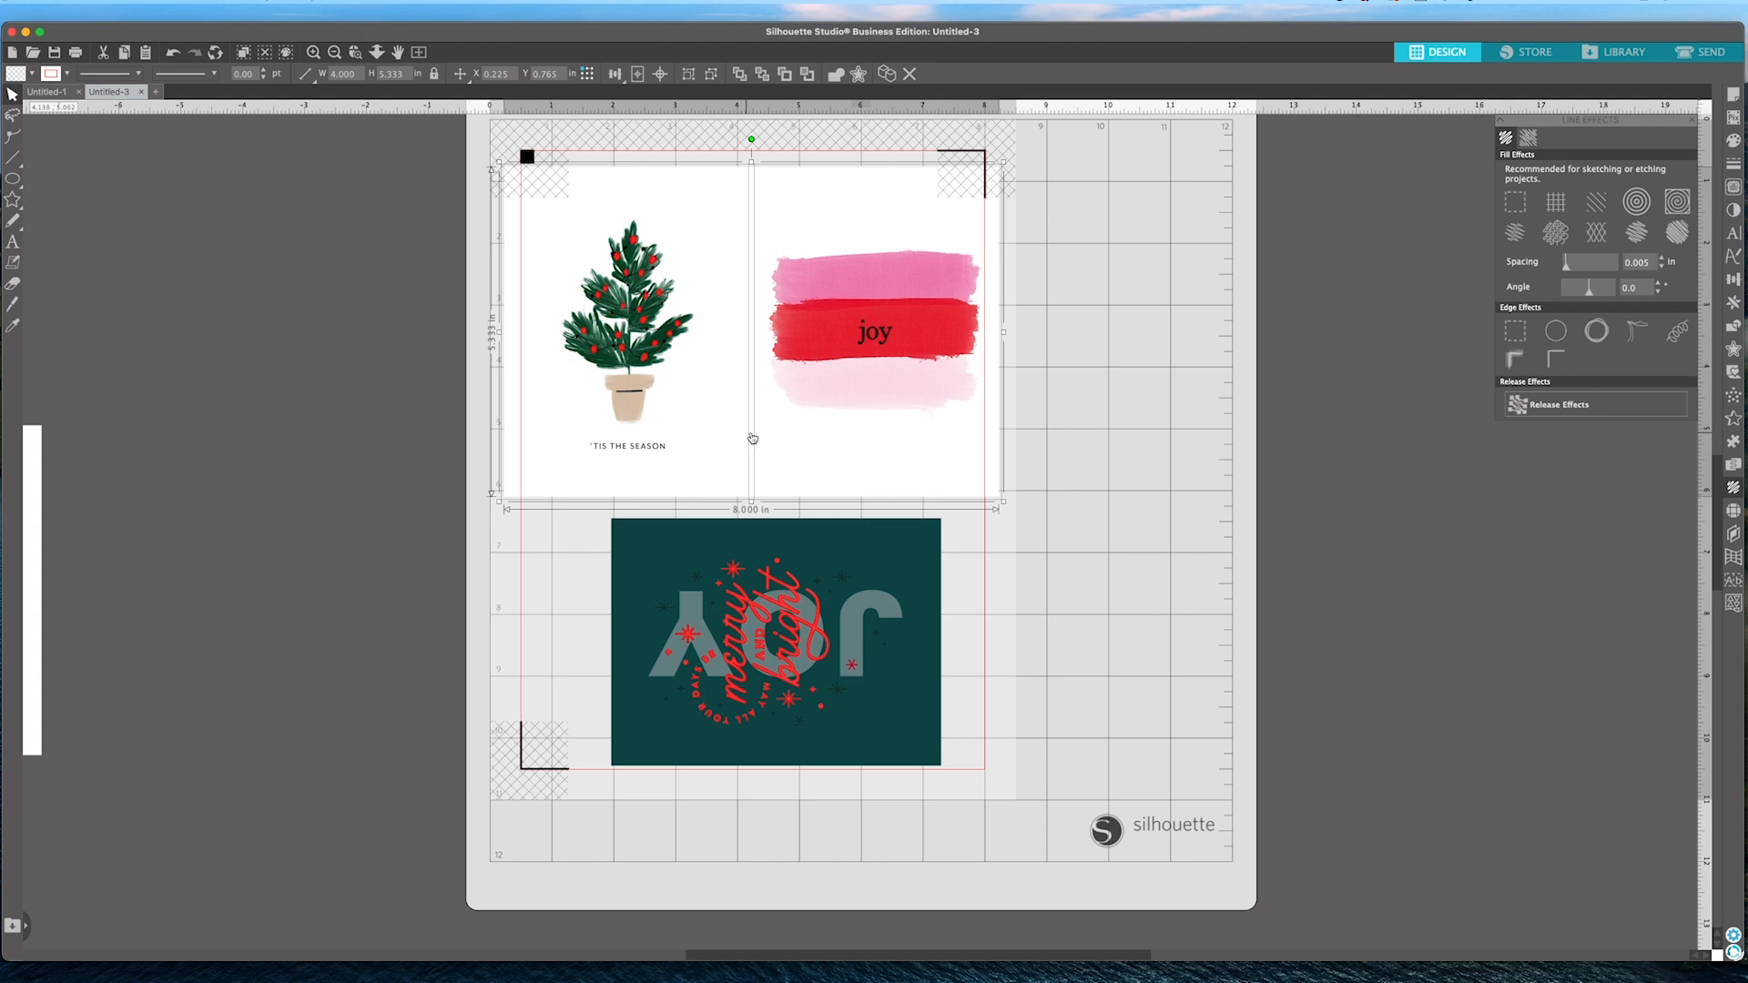
{"action": "key", "text": "Down"}
{"action": "key", "text": "Down"}
{"action": "key", "text": "Down"}
{"action": "key", "text": "Down"}
{"action": "key", "text": "Down"}
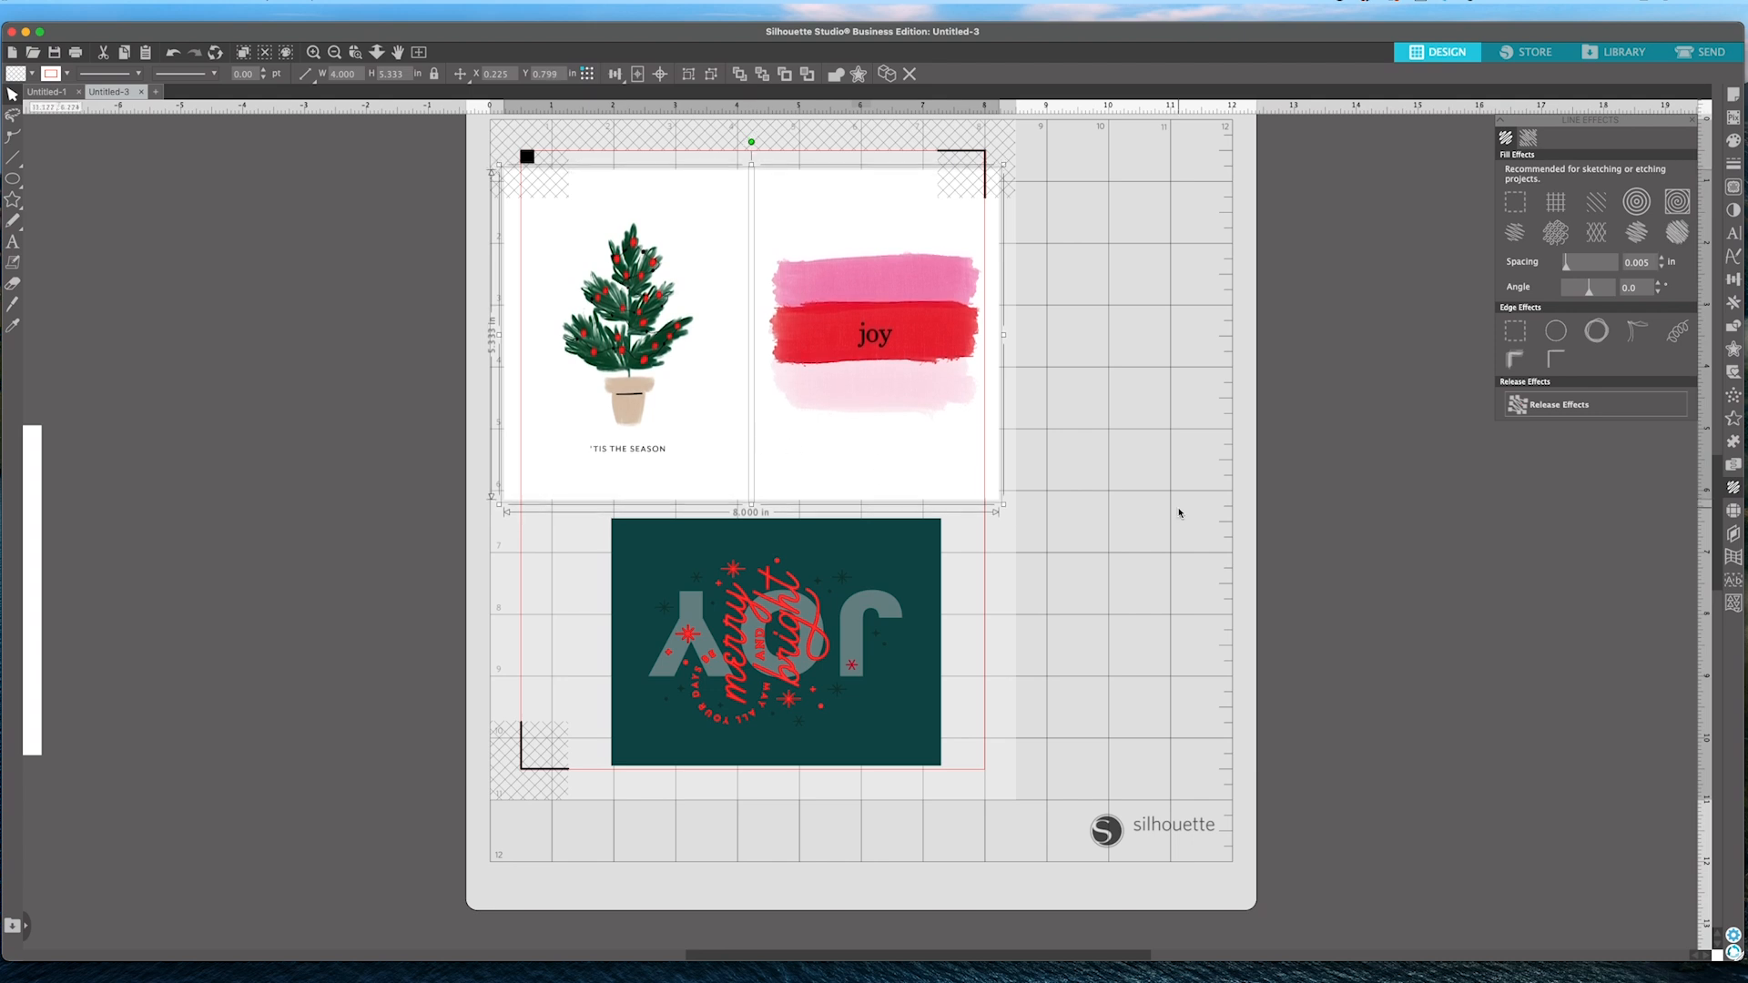
{"action": "key", "text": "Down"}
{"action": "key", "text": "Down"}
{"action": "key", "text": "Down"}
{"action": "key", "text": "Down"}
{"action": "key", "text": "Down"}
{"action": "key", "text": "Down"}
{"action": "key", "text": "Up"}
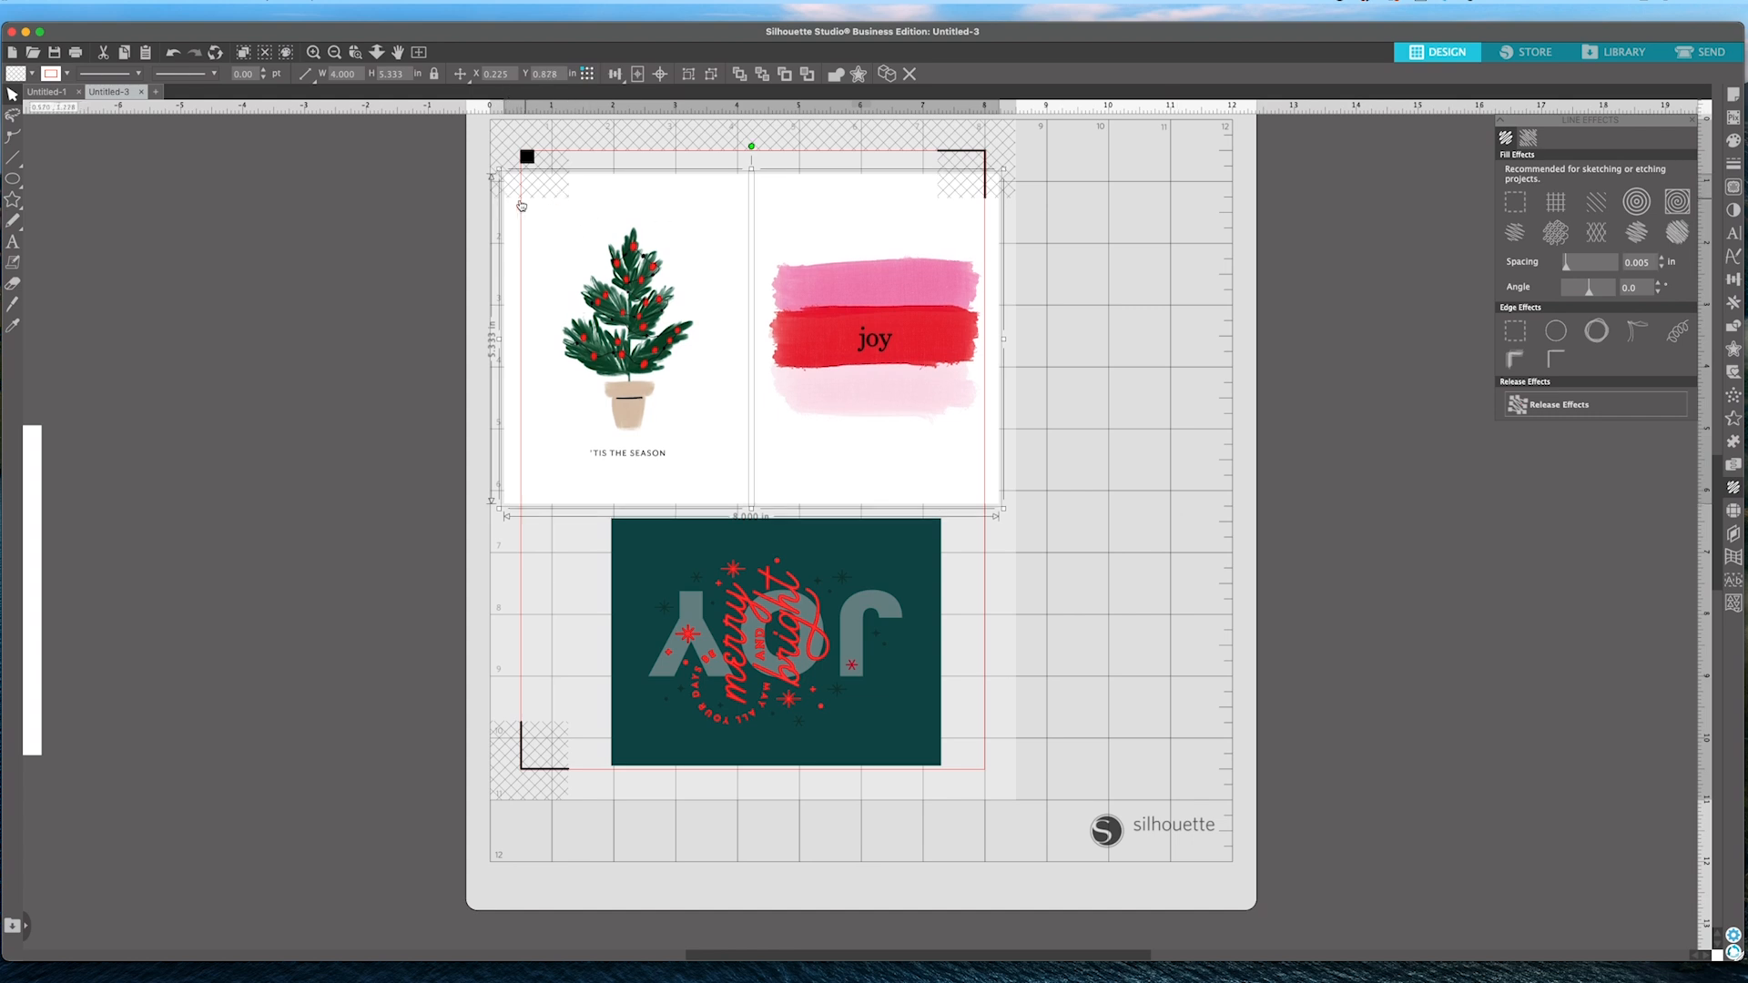
{"action": "key", "text": "Down"}
{"action": "key", "text": "Down"}
{"action": "key", "text": "Down"}
{"action": "key", "text": "Down"}
{"action": "key", "text": "Down"}
{"action": "key", "text": "Down"}
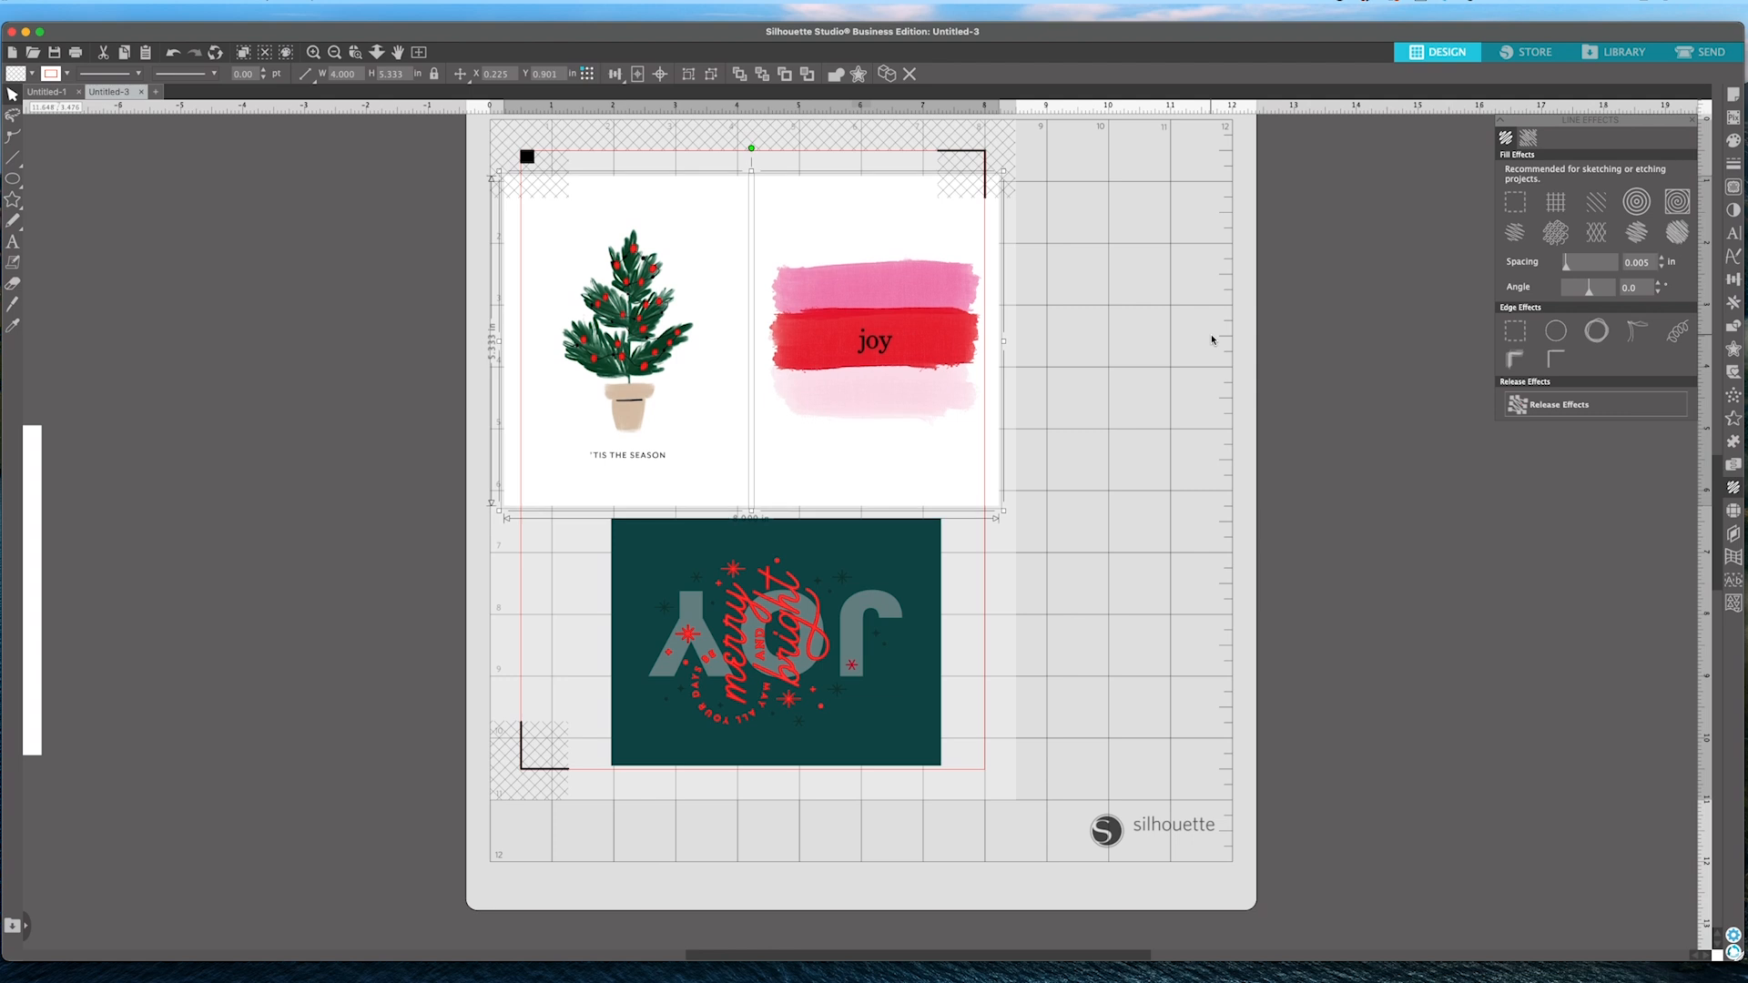
{"action": "key", "text": "Down"}
{"action": "key", "text": "Down"}
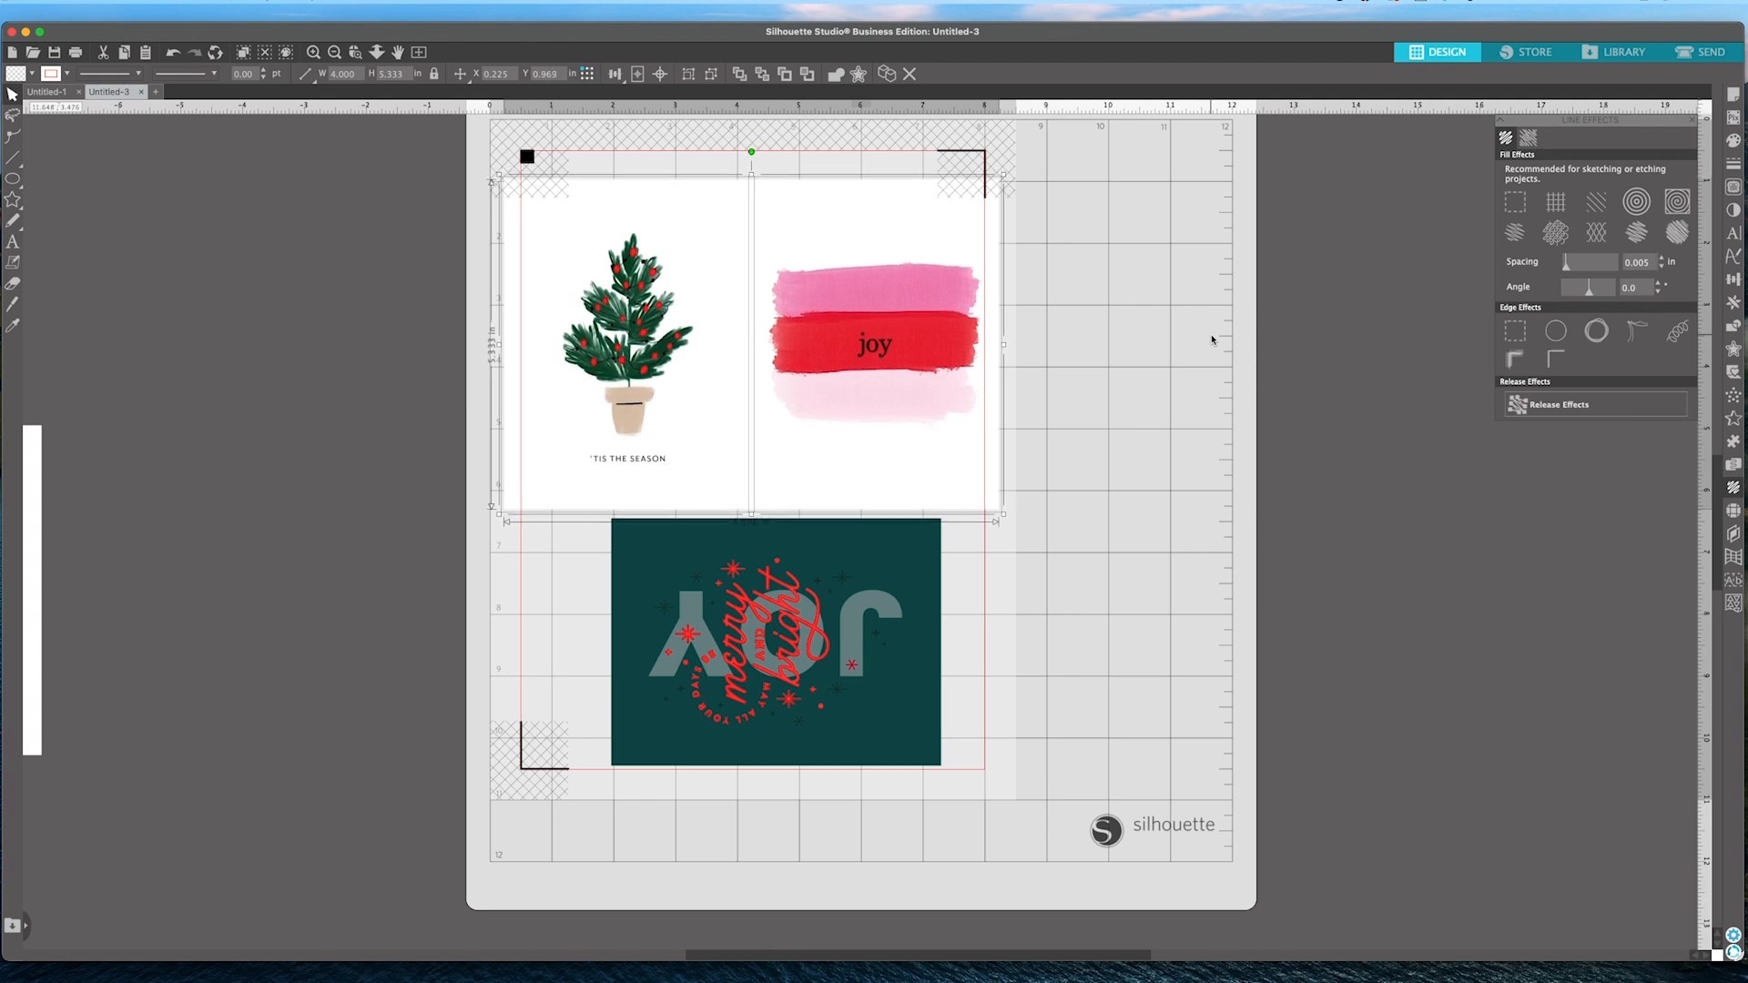
{"action": "left_click", "coordinate": [1116, 358]}
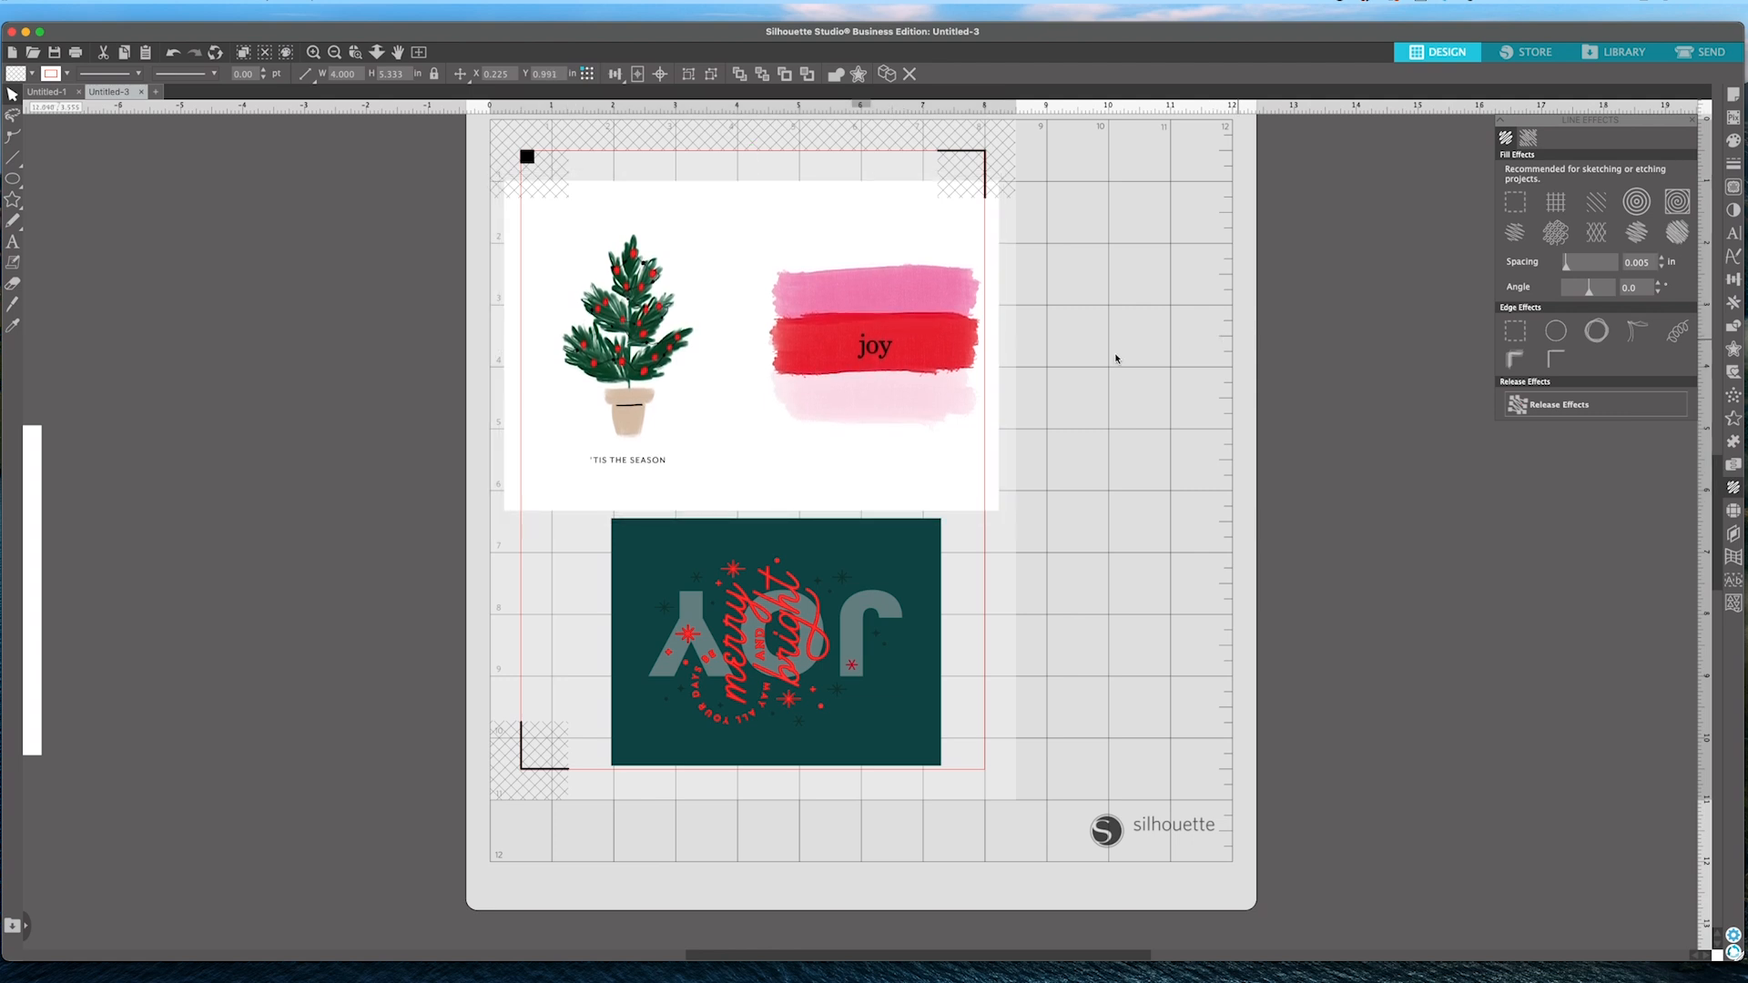
Select only the Christmas tree card and try nudging it left, away from the joy card.
{"action": "left_click", "coordinate": [637, 374]}
{"action": "left_click", "coordinate": [971, 381], "text": "shift"}
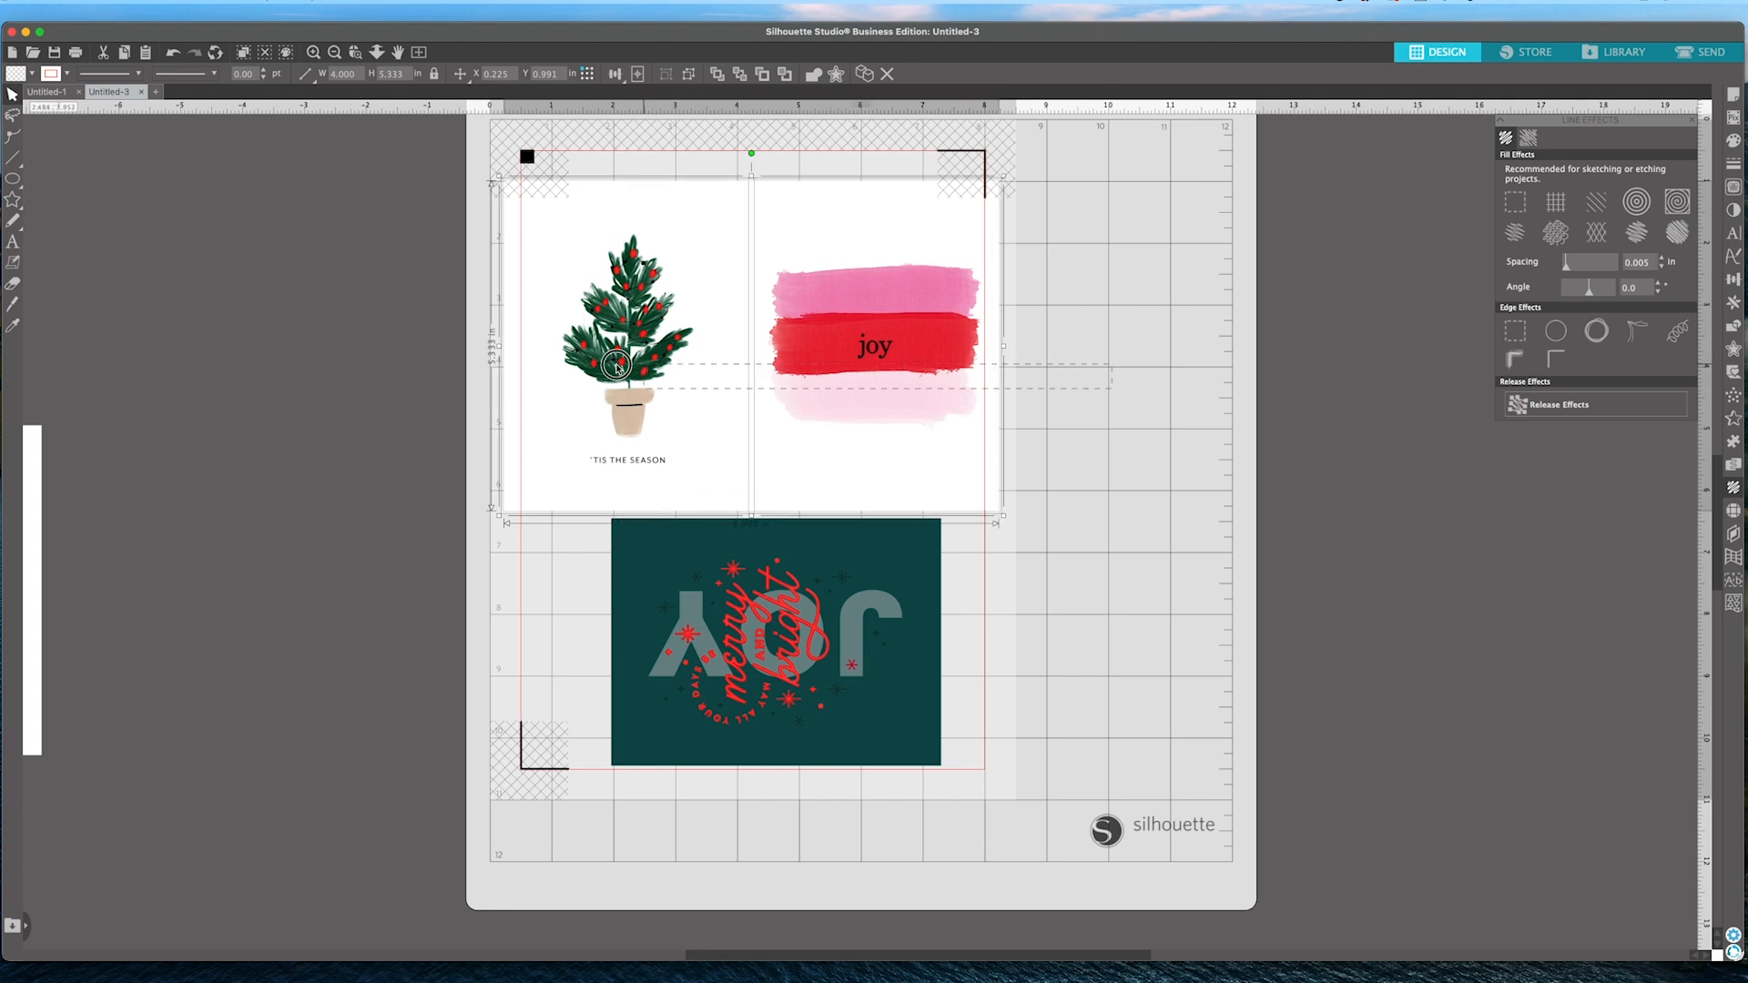
{"action": "left_click", "coordinate": [1077, 414]}
{"action": "left_click", "coordinate": [714, 402]}
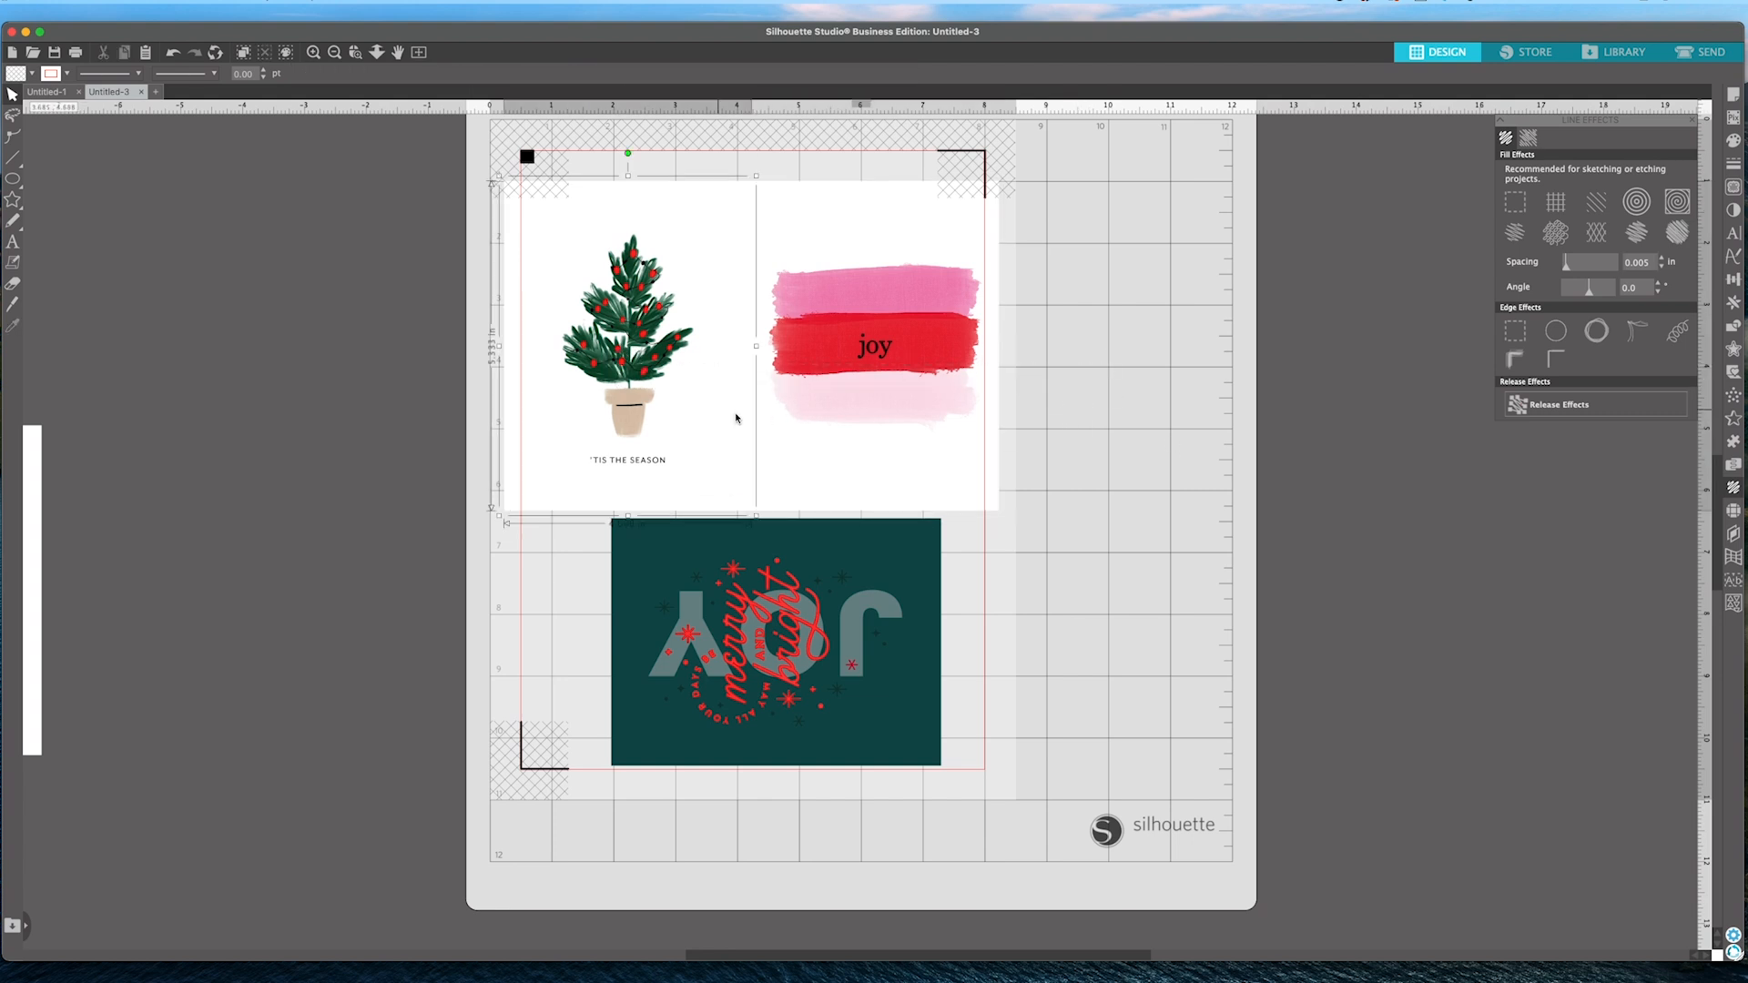
{"action": "key", "text": "Left"}
{"action": "key", "text": "Left"}
{"action": "key", "text": "Left"}
{"action": "key", "text": "Left"}
{"action": "key", "text": "Left"}
{"action": "key", "text": "Left"}
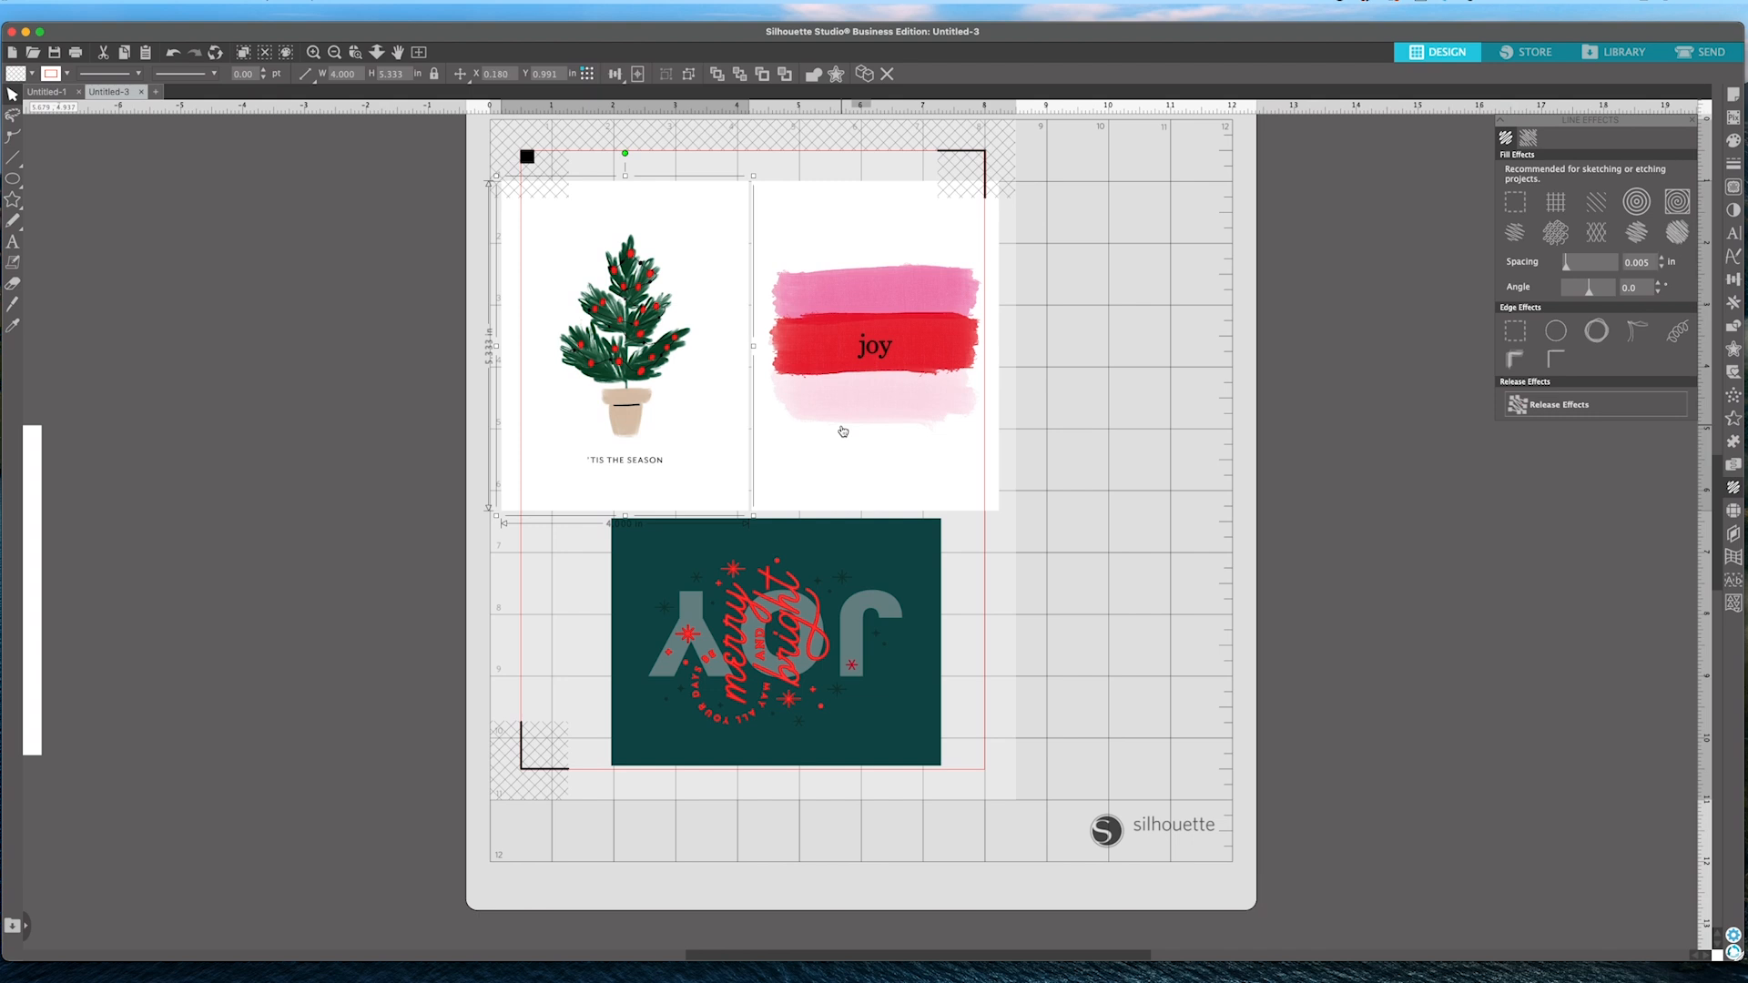
{"action": "key", "text": "Left"}
{"action": "key", "text": "Left"}
{"action": "key", "text": "Left"}
{"action": "key", "text": "Left"}
{"action": "key", "text": "Left"}
{"action": "key", "text": "Left"}
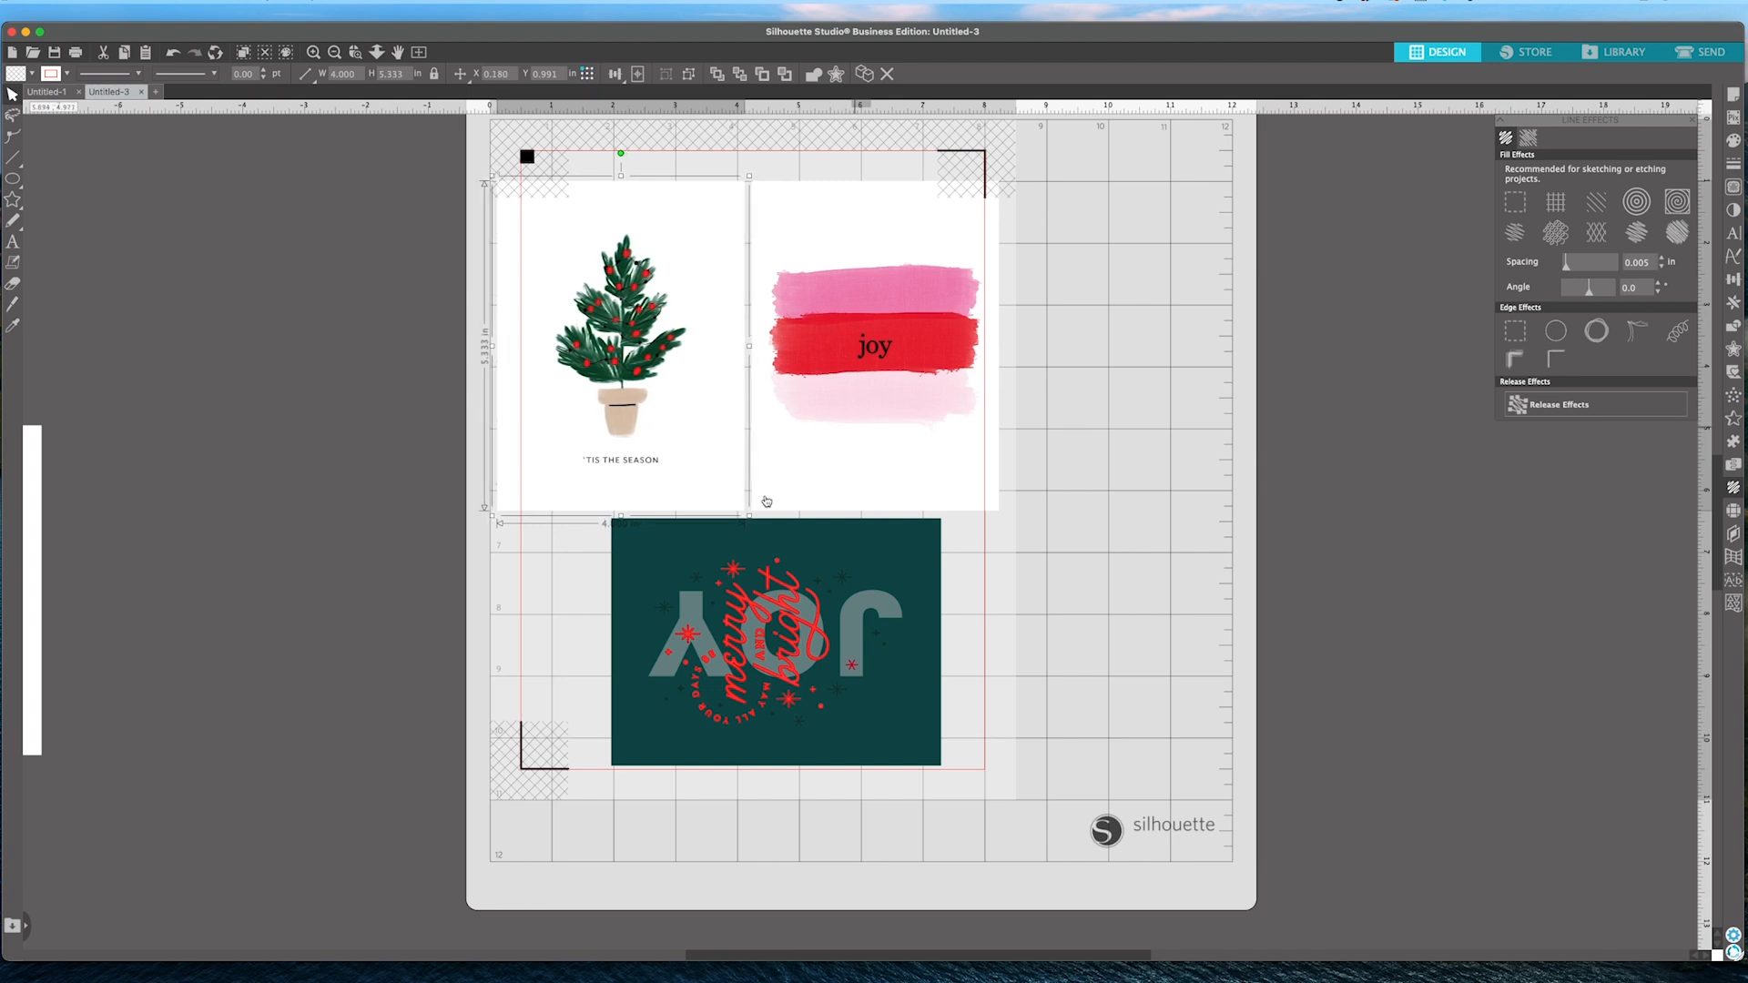
Nudge the Christmas tree card back right to X 0.225 in and deselect it.
{"action": "key", "text": "Right"}
{"action": "key", "text": "Right"}
{"action": "key", "text": "Right"}
{"action": "key", "text": "Right"}
{"action": "key", "text": "Right"}
{"action": "key", "text": "Right"}
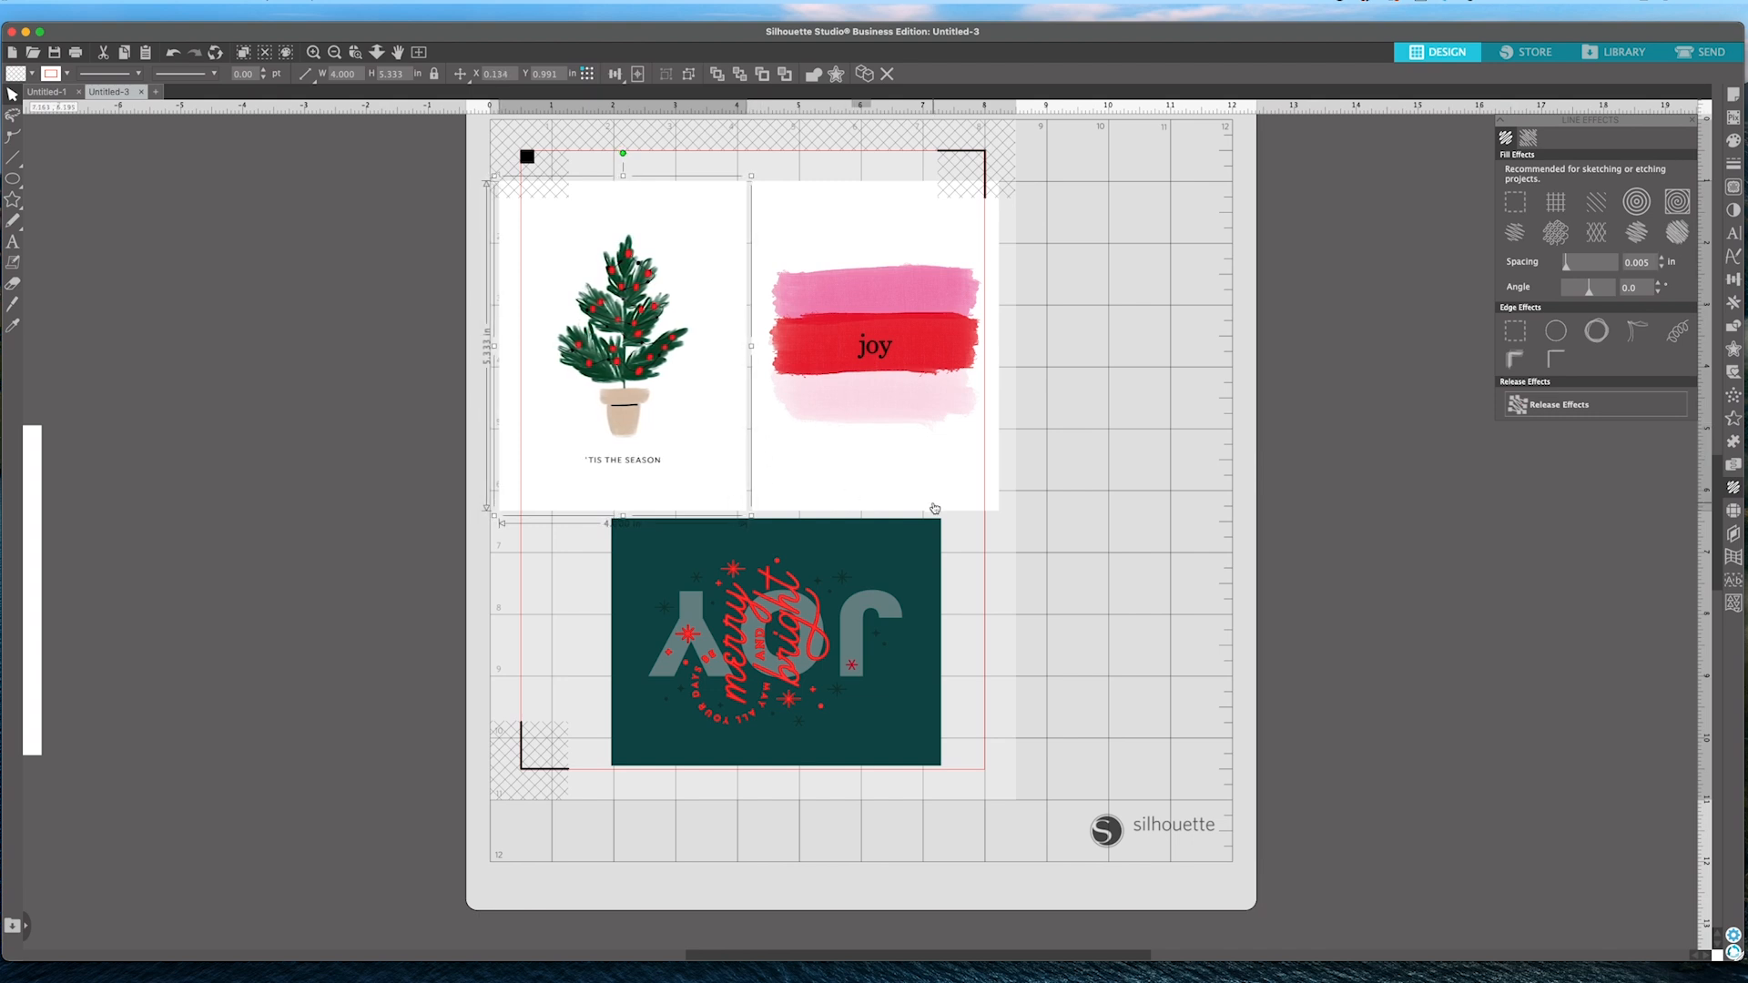
{"action": "key", "text": "Right"}
{"action": "key", "text": "Right"}
{"action": "key", "text": "Right"}
{"action": "key", "text": "Right"}
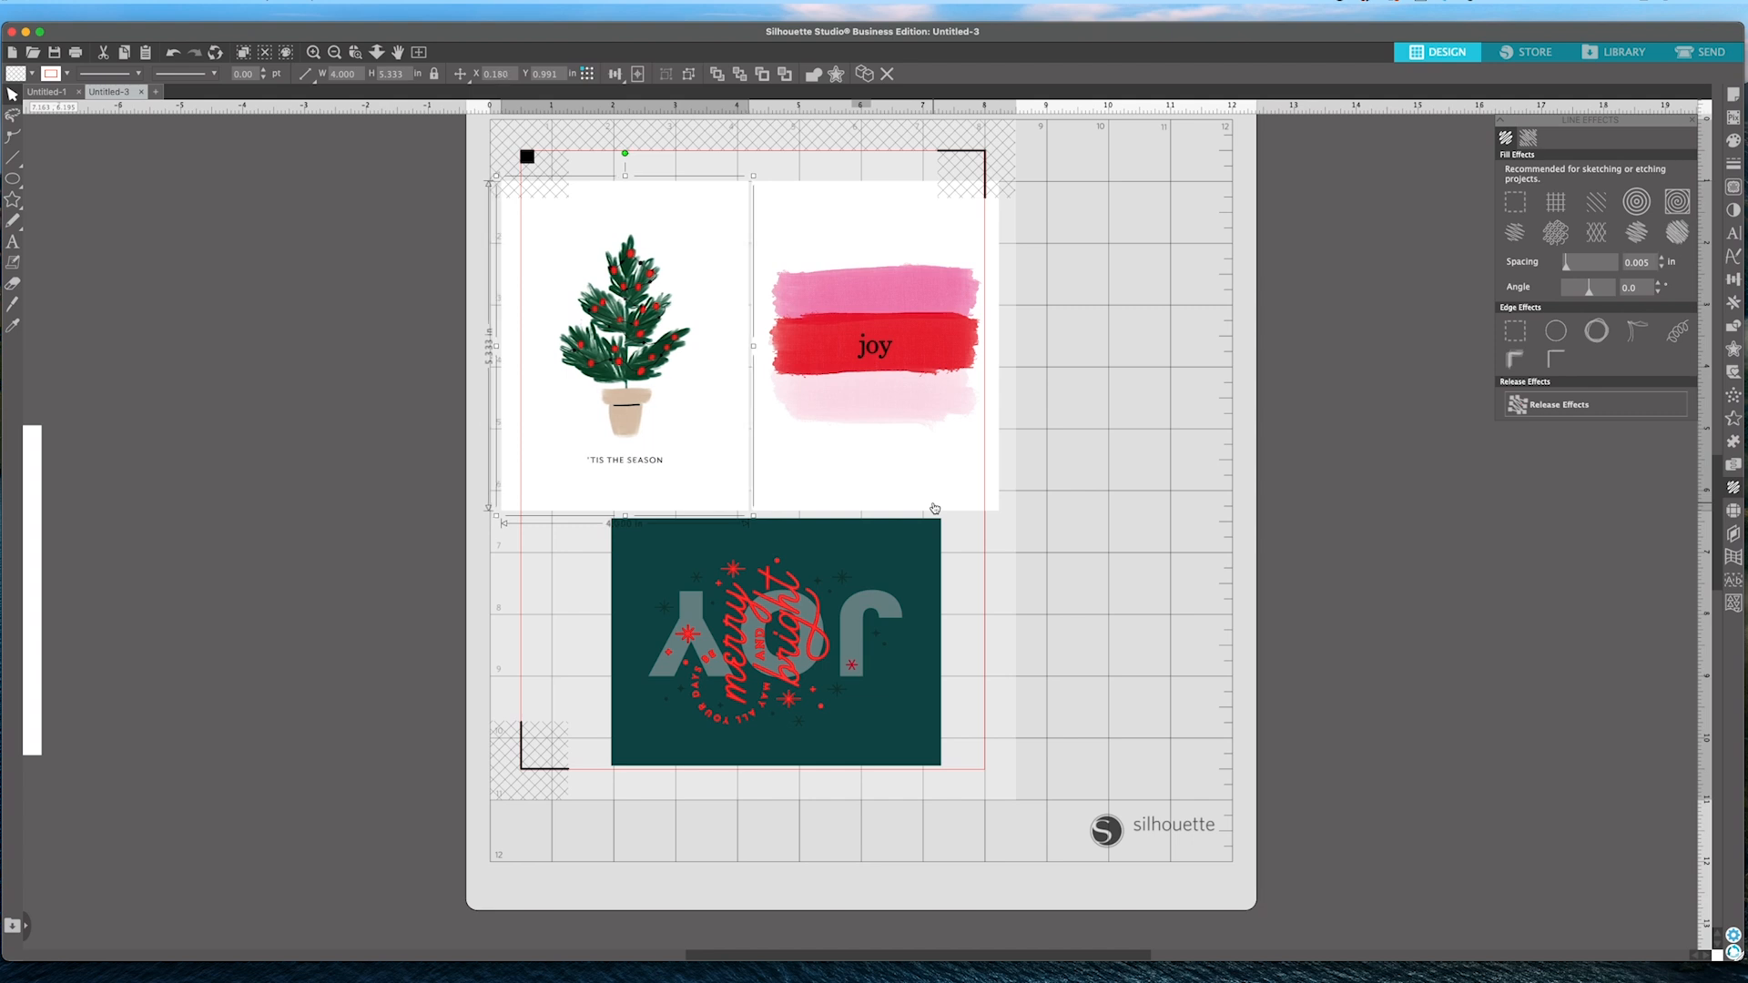
{"action": "key", "text": "Right"}
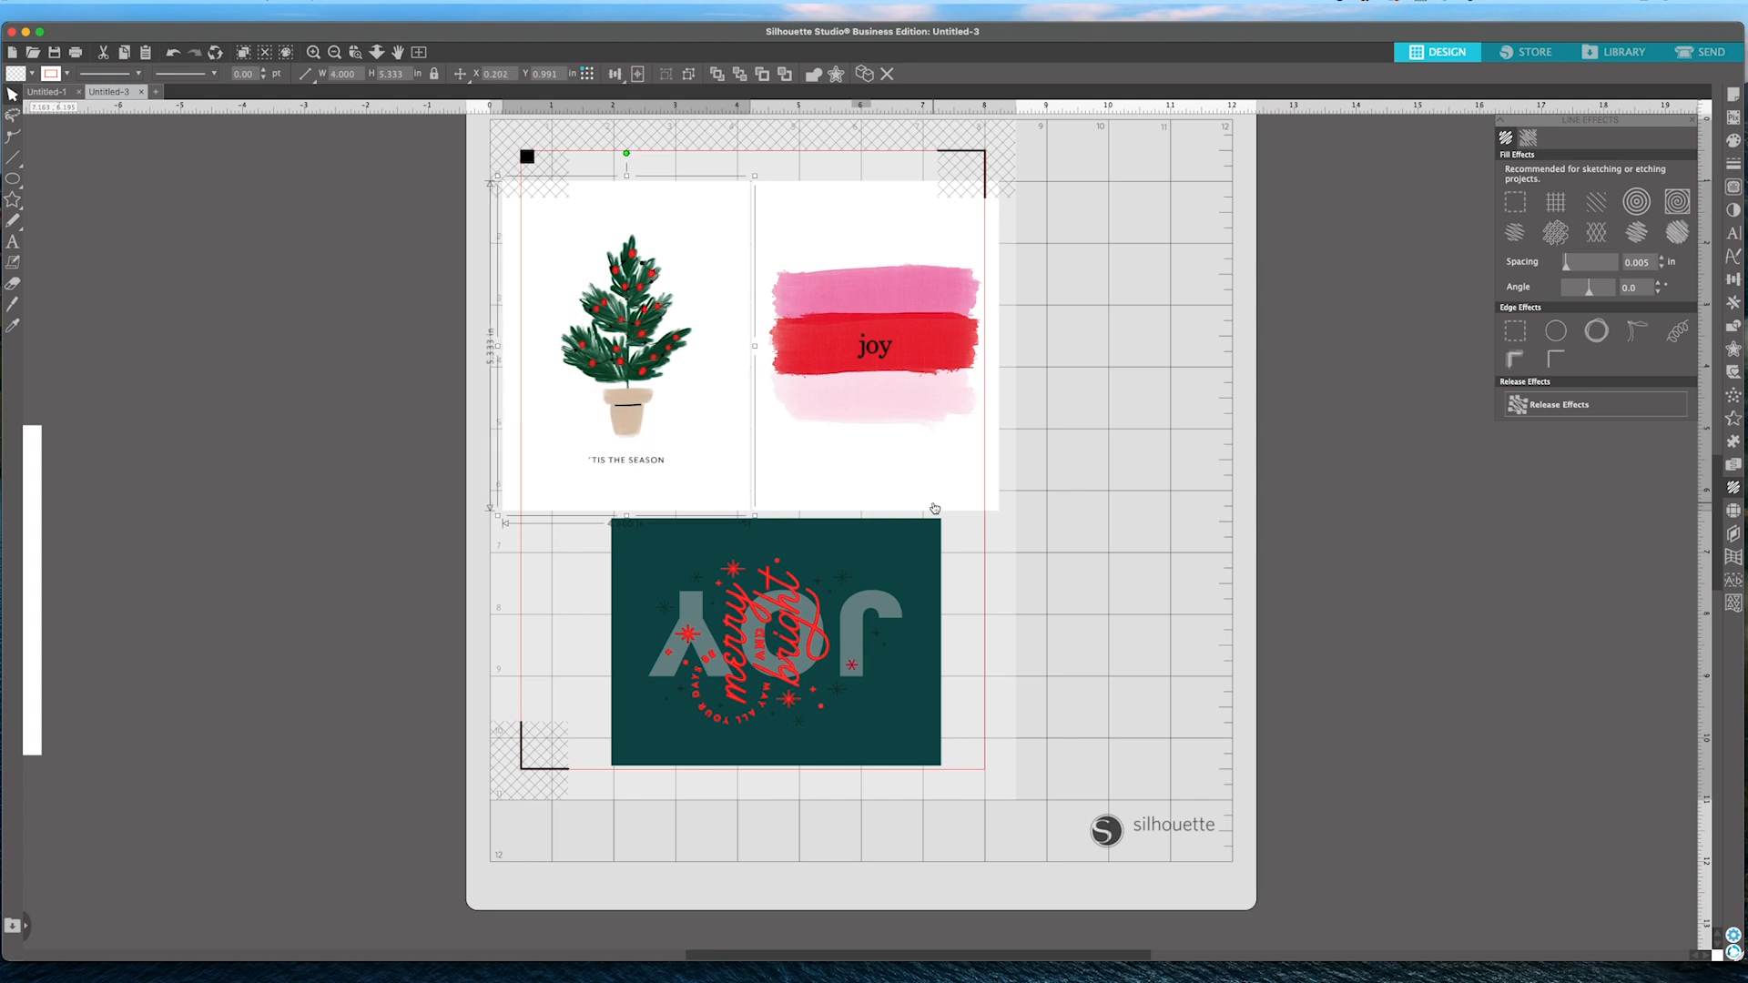
{"action": "key", "text": "Right"}
{"action": "key", "text": "Right"}
{"action": "key", "text": "Right"}
{"action": "key", "text": "Right"}
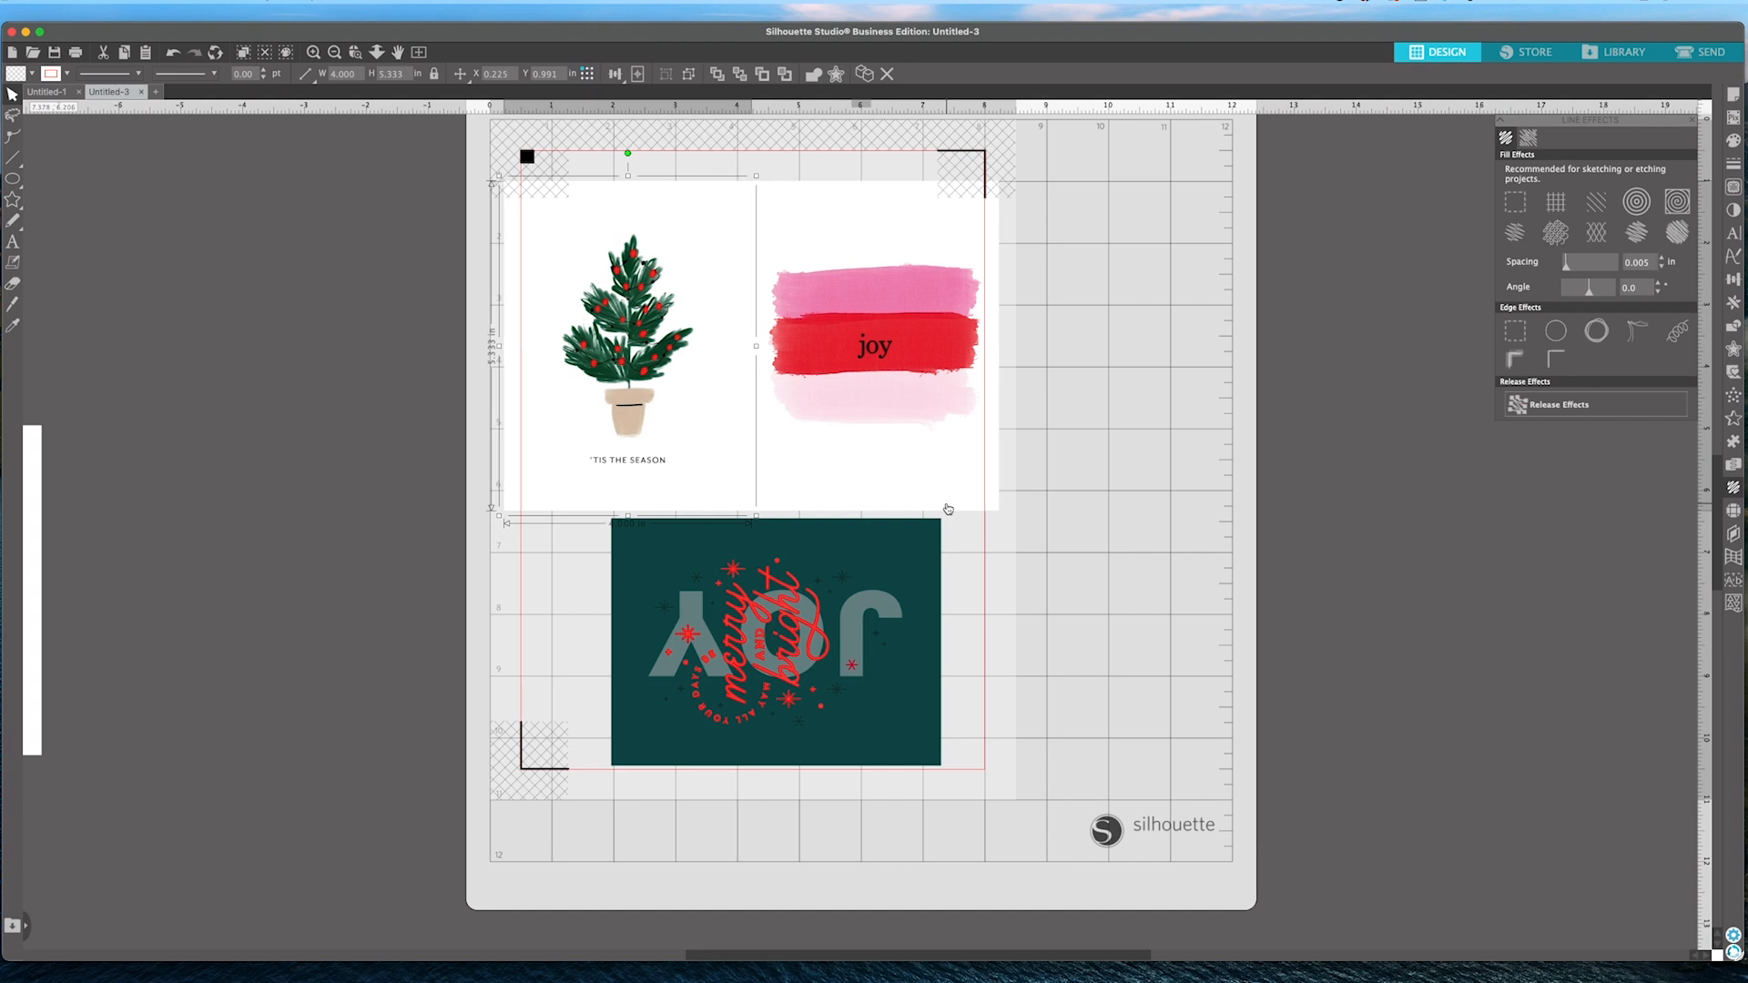
{"action": "left_click", "coordinate": [1085, 440]}
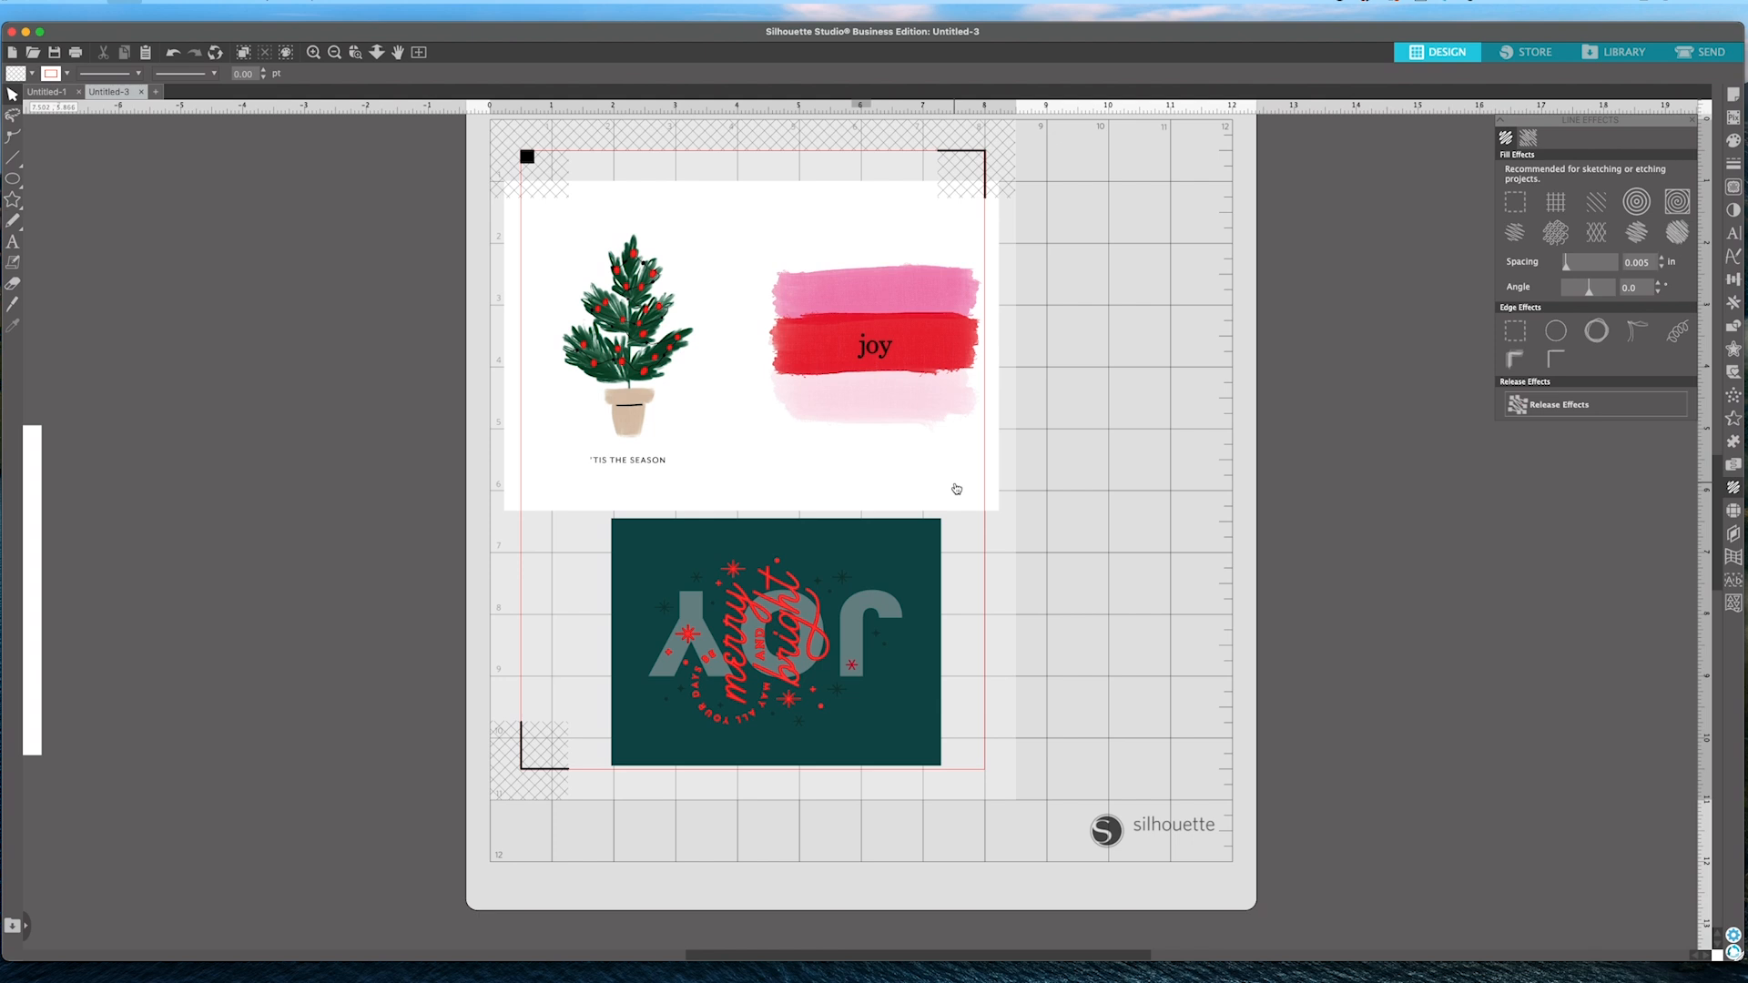
Open the print preview, set the paper size to US Letter 8.50 by 11.00 inches, and close the preview without printing.
{"action": "key", "text": "super+p"}
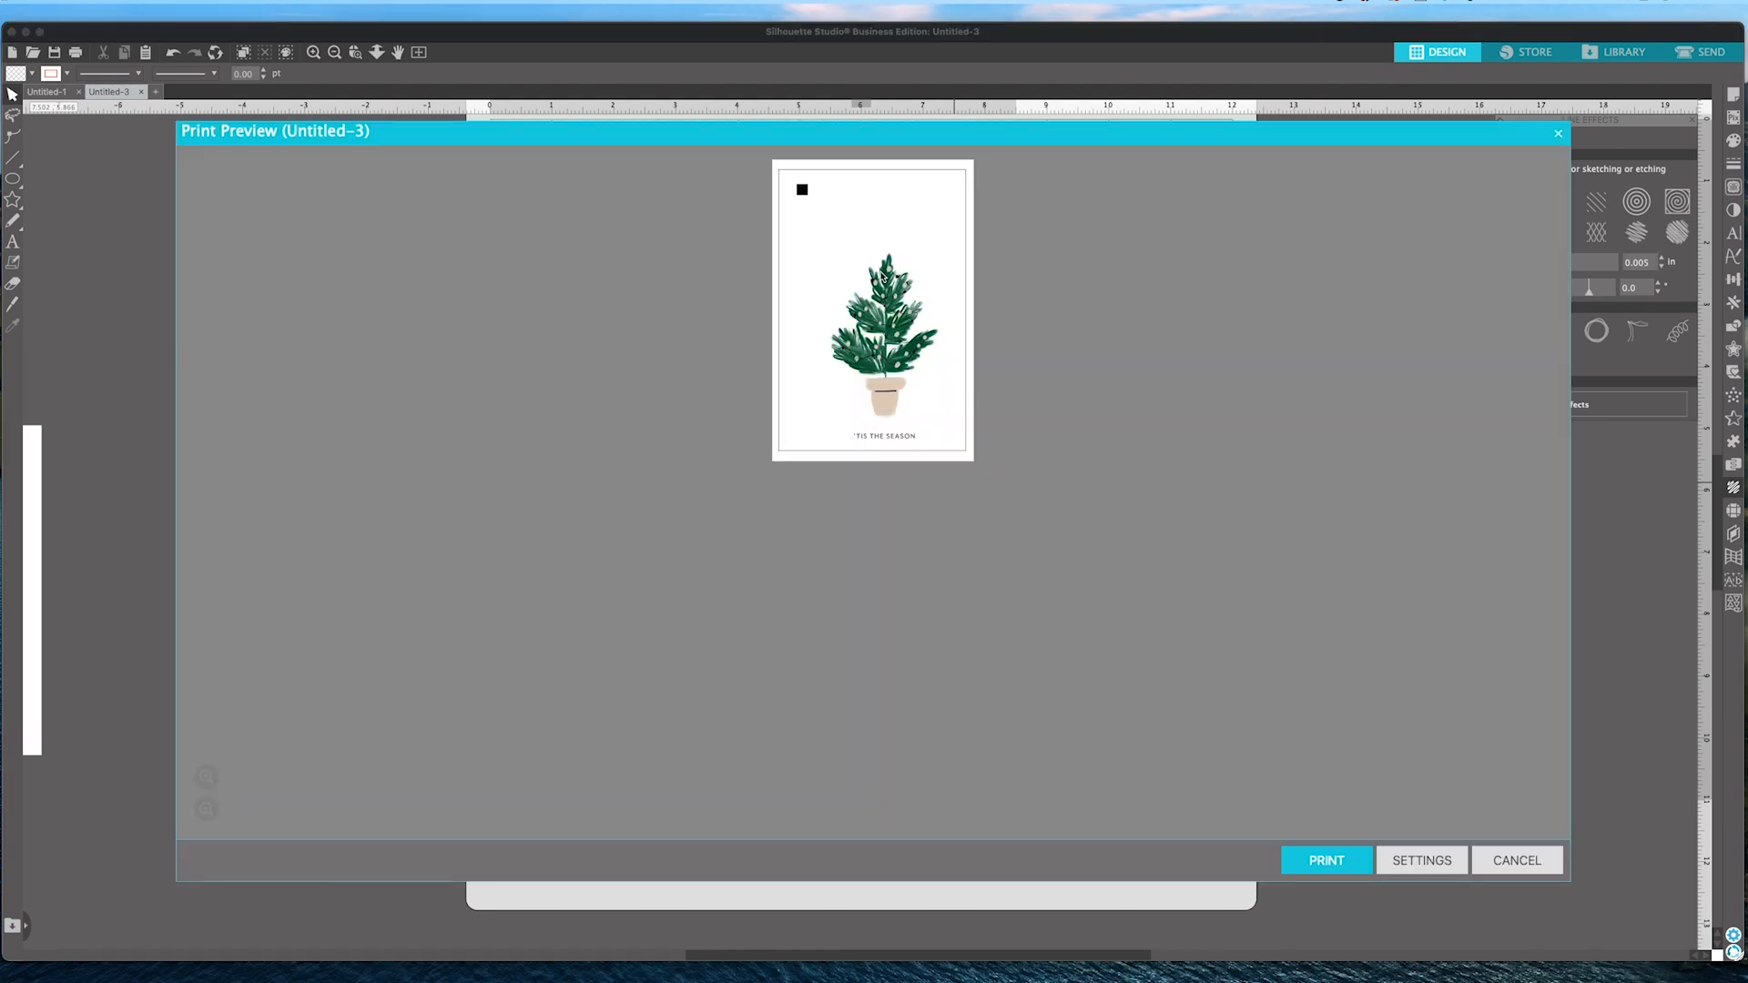
{"action": "left_click", "coordinate": [1401, 858]}
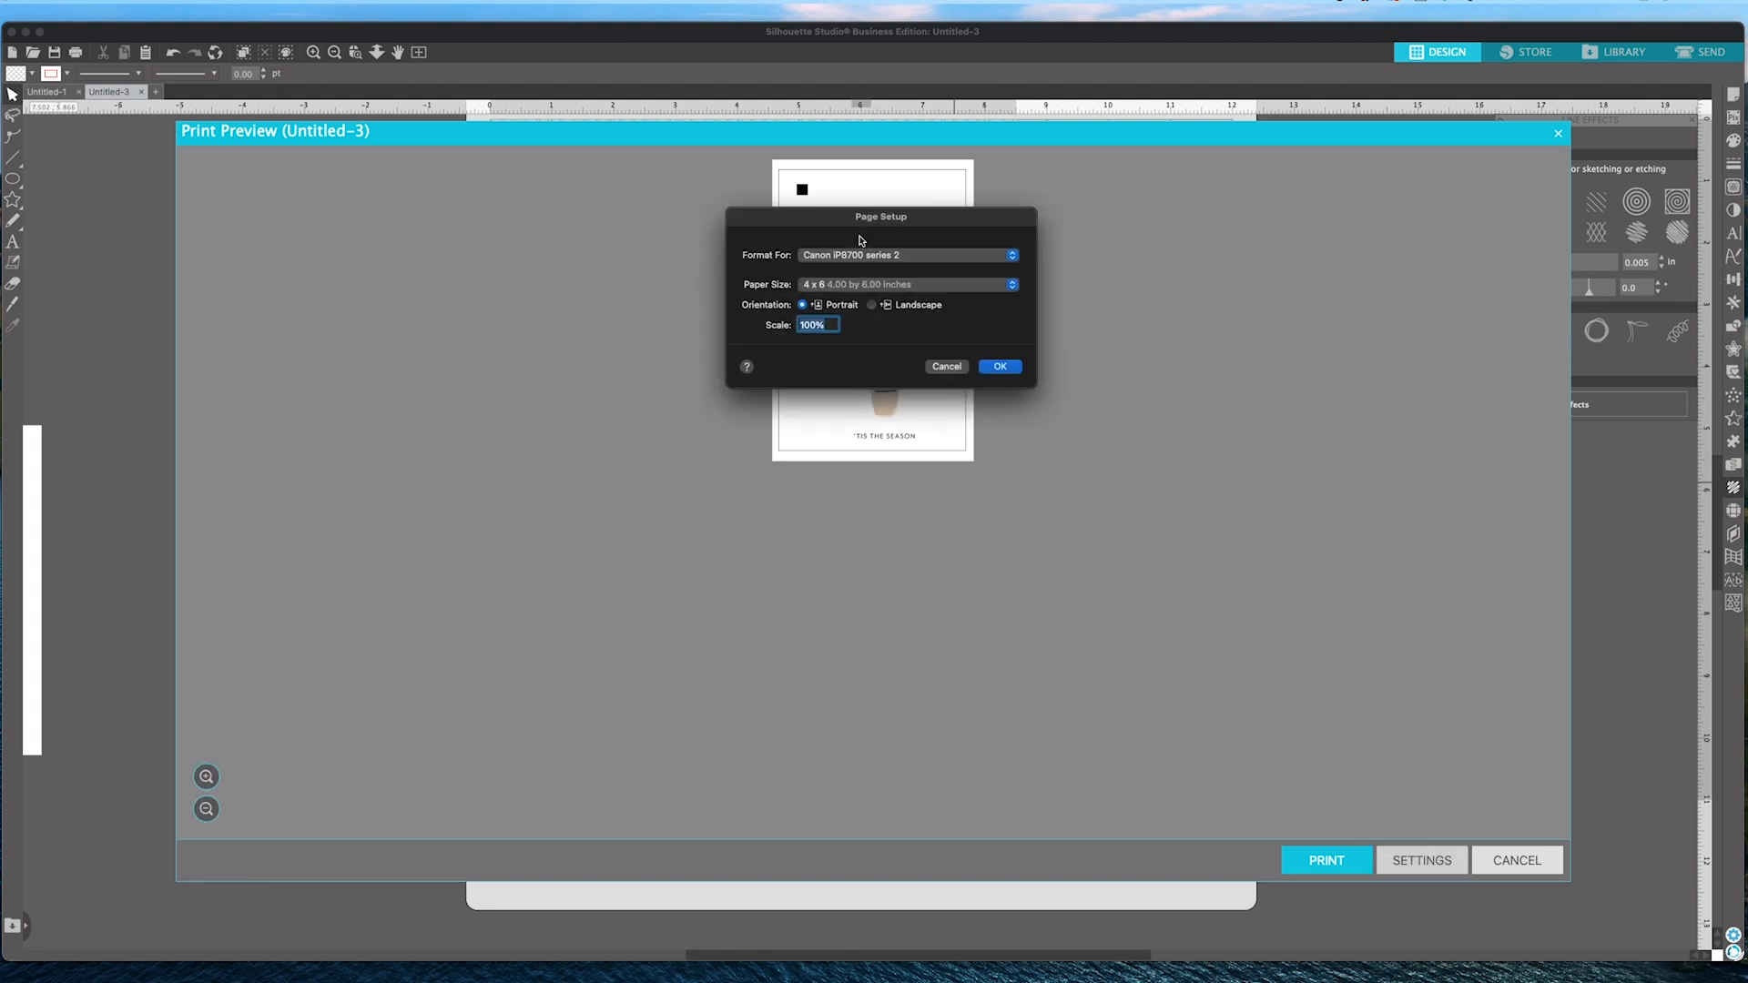
{"action": "left_click", "coordinate": [815, 287]}
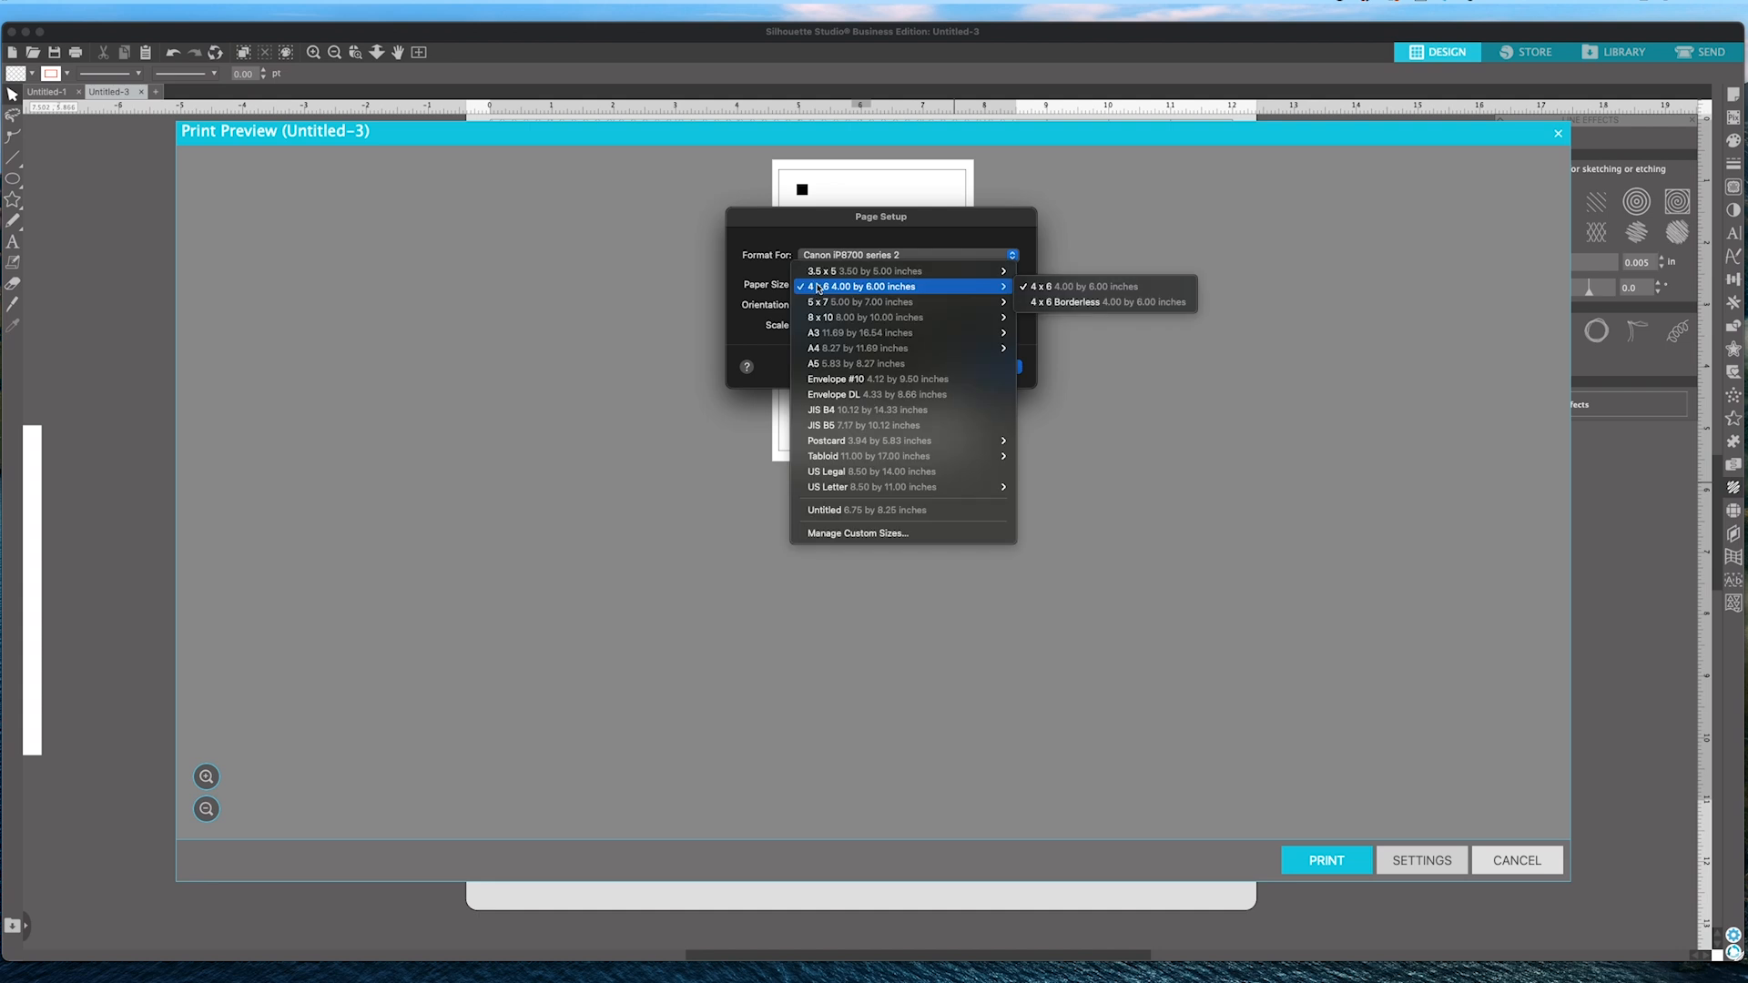
{"action": "mouse_move", "coordinate": [866, 489]}
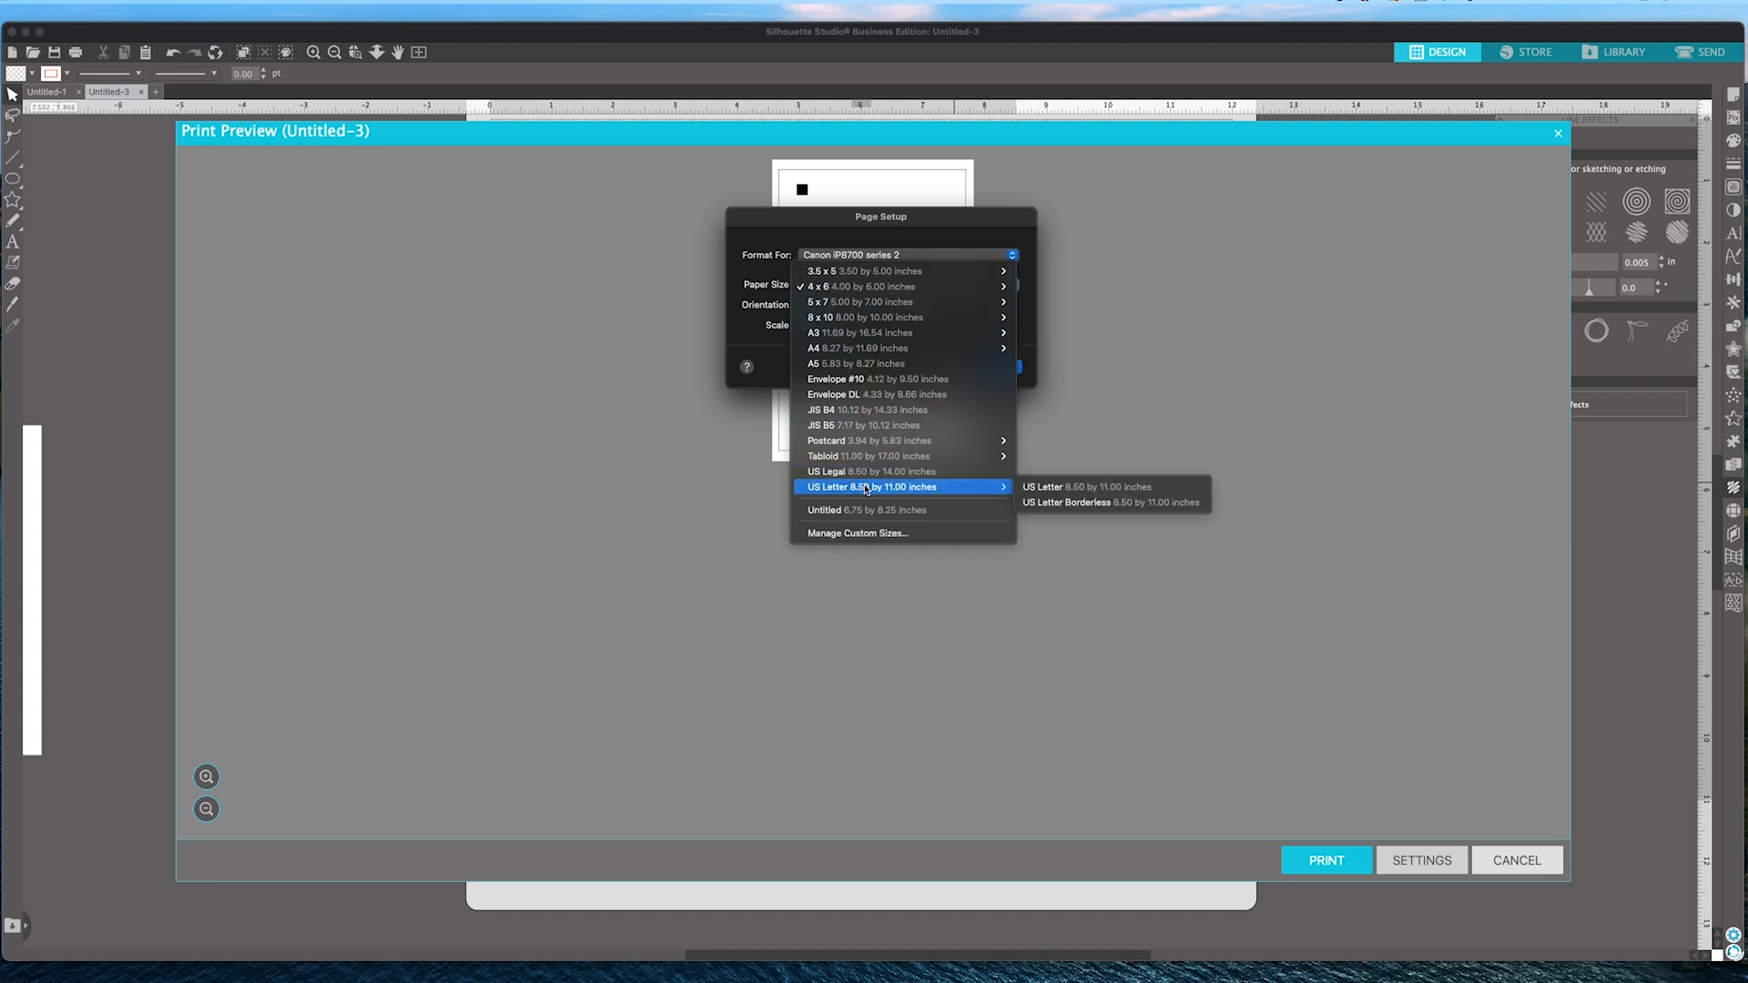
{"action": "left_click", "coordinate": [1056, 487]}
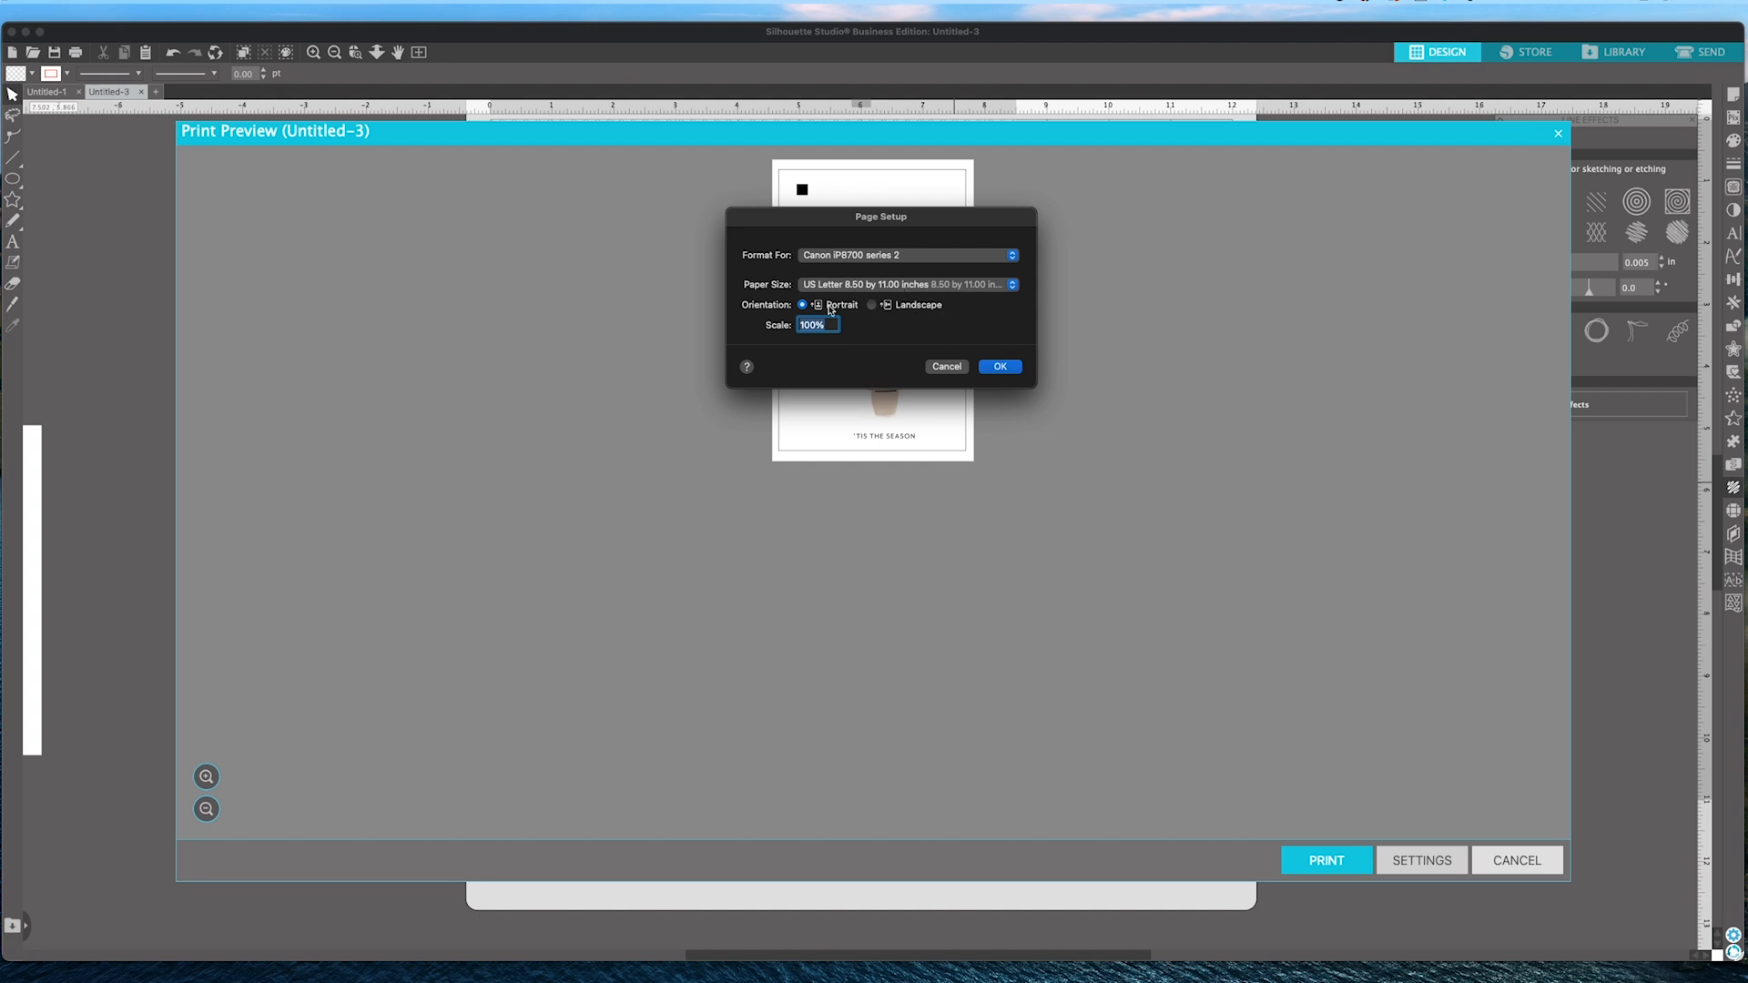
{"action": "left_click", "coordinate": [999, 368]}
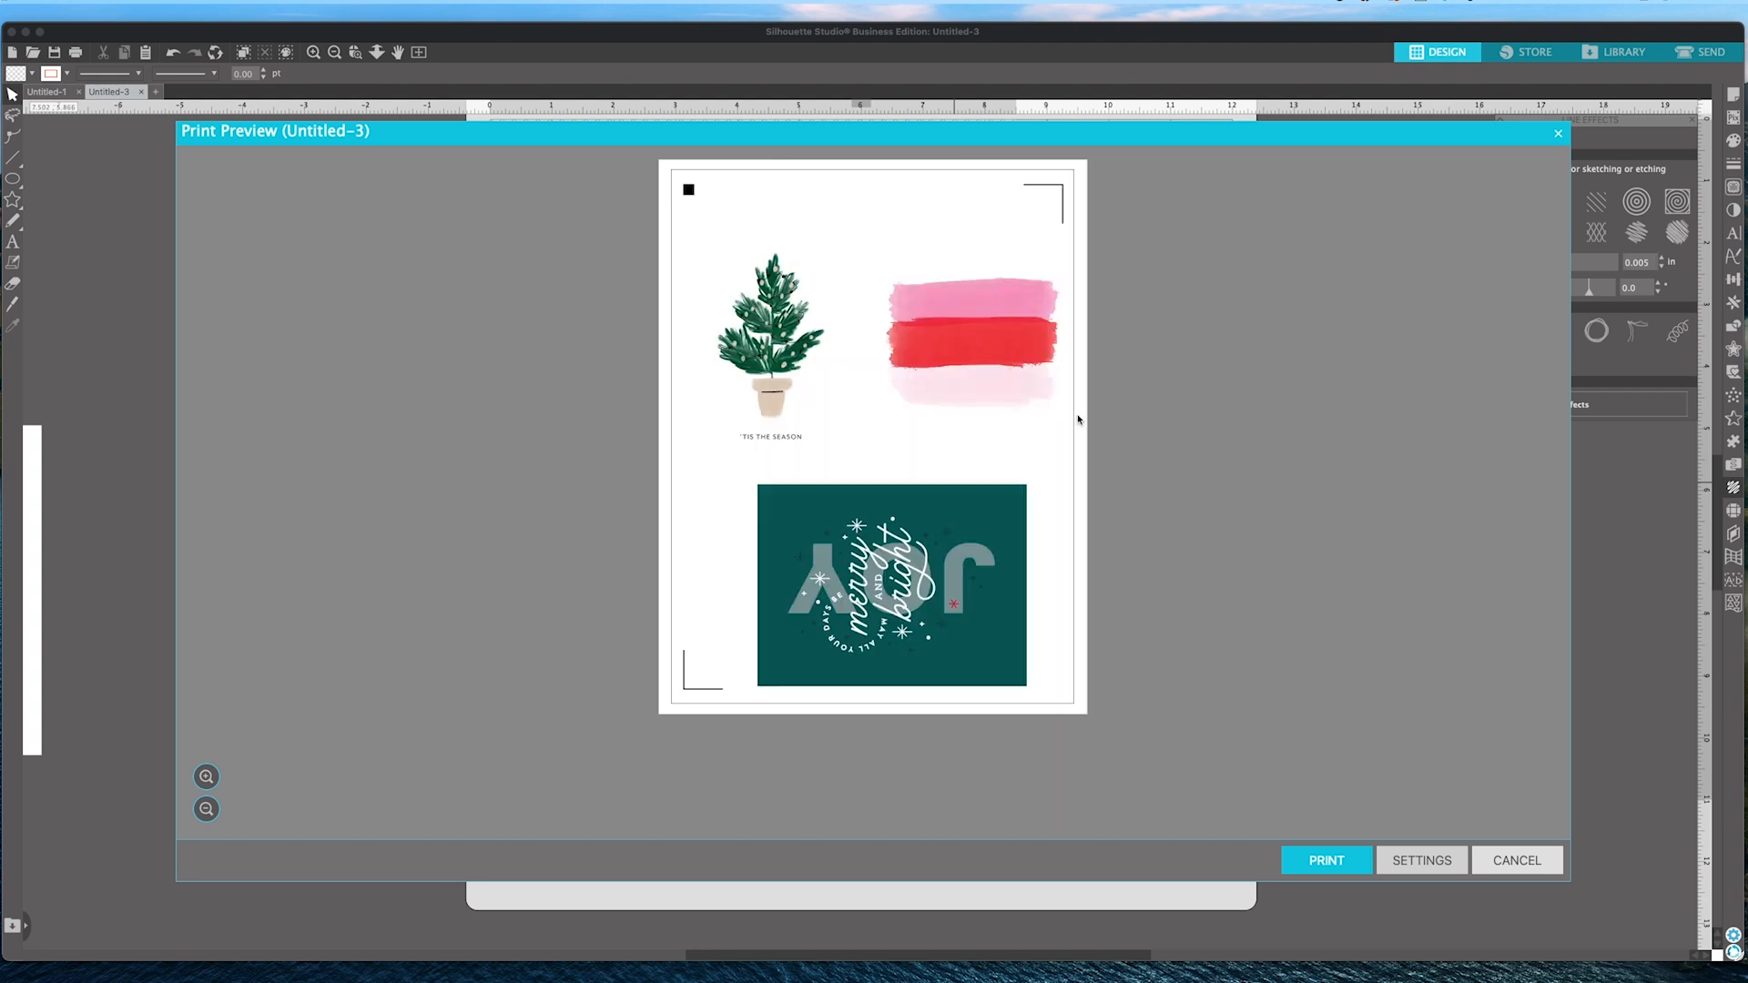
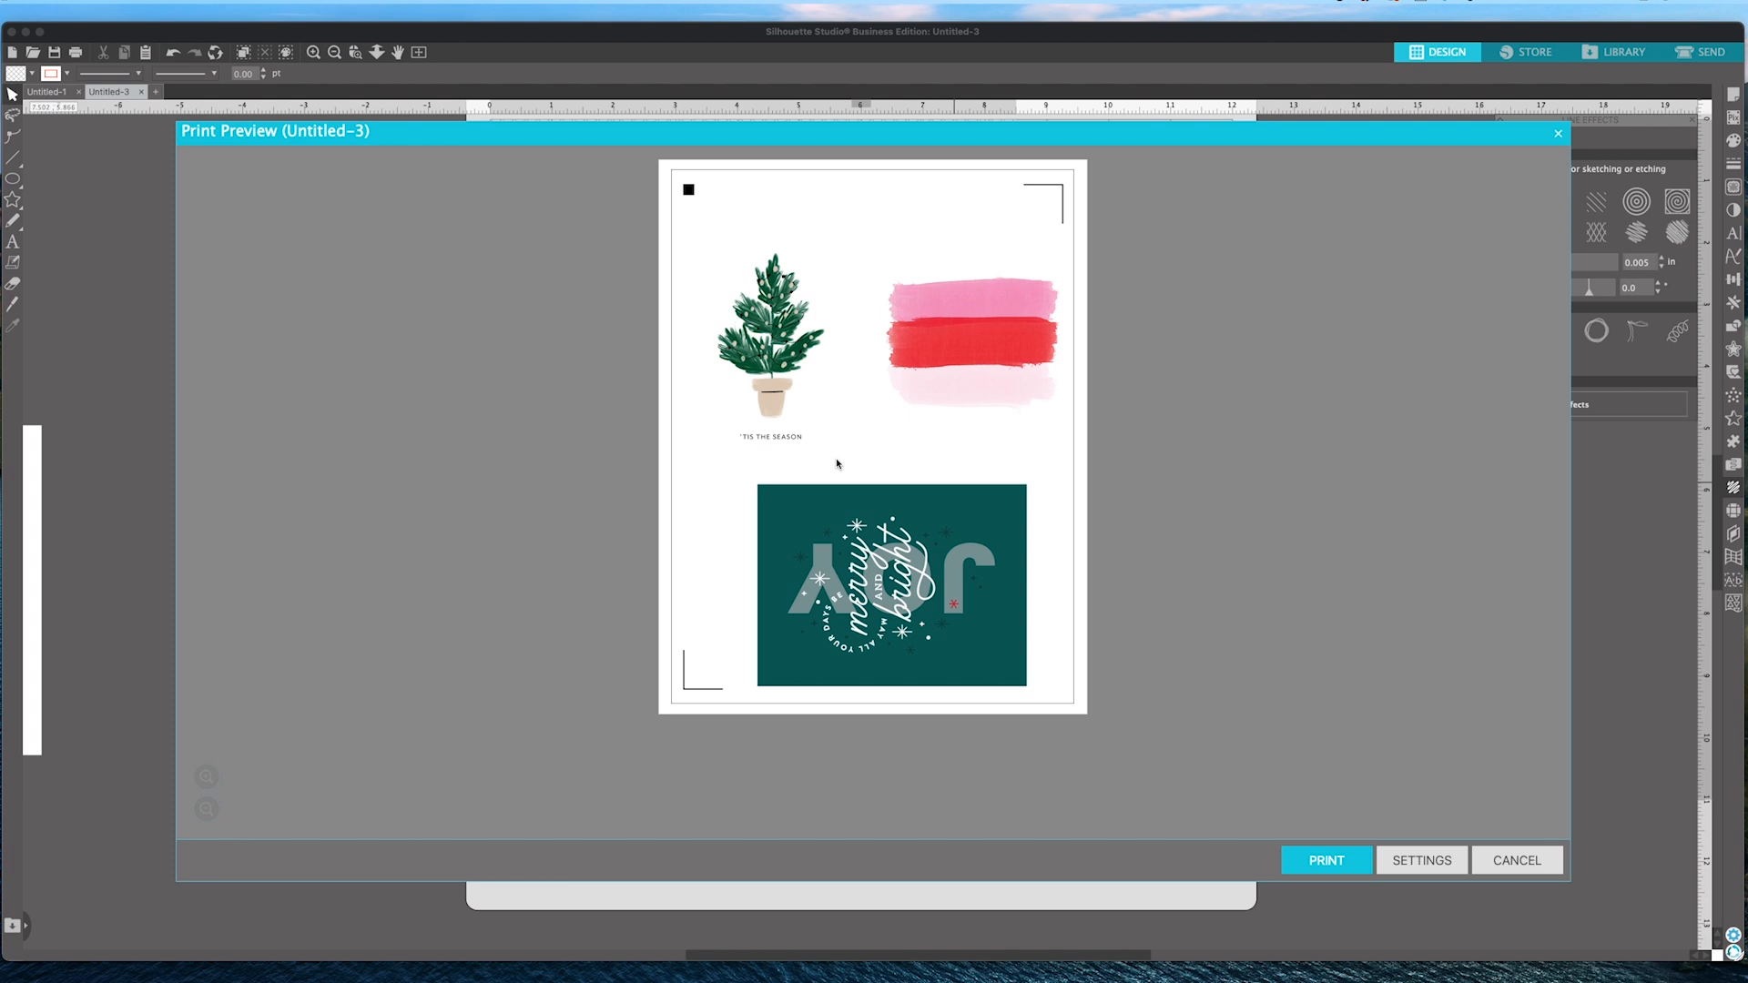
{"action": "left_click", "coordinate": [1489, 869]}
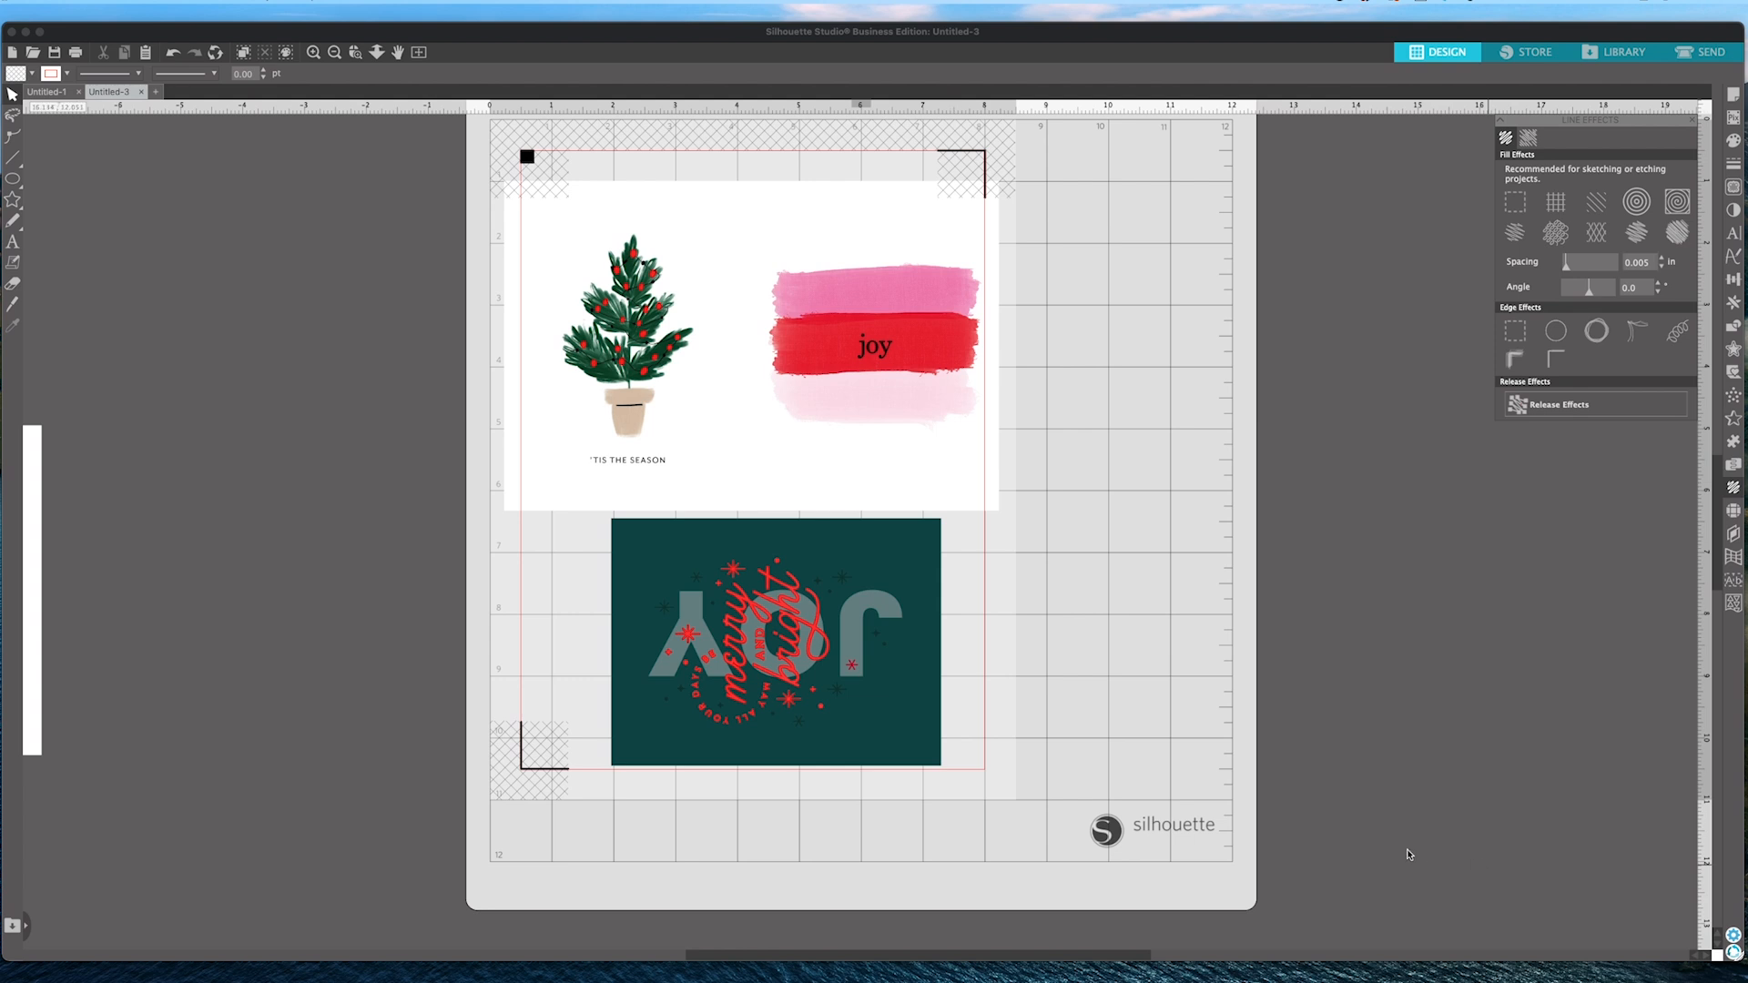
Trace the 'TIS THE SEASON text below the Christmas tree with a threshold of 54.0%.
{"action": "left_click", "coordinate": [1733, 187]}
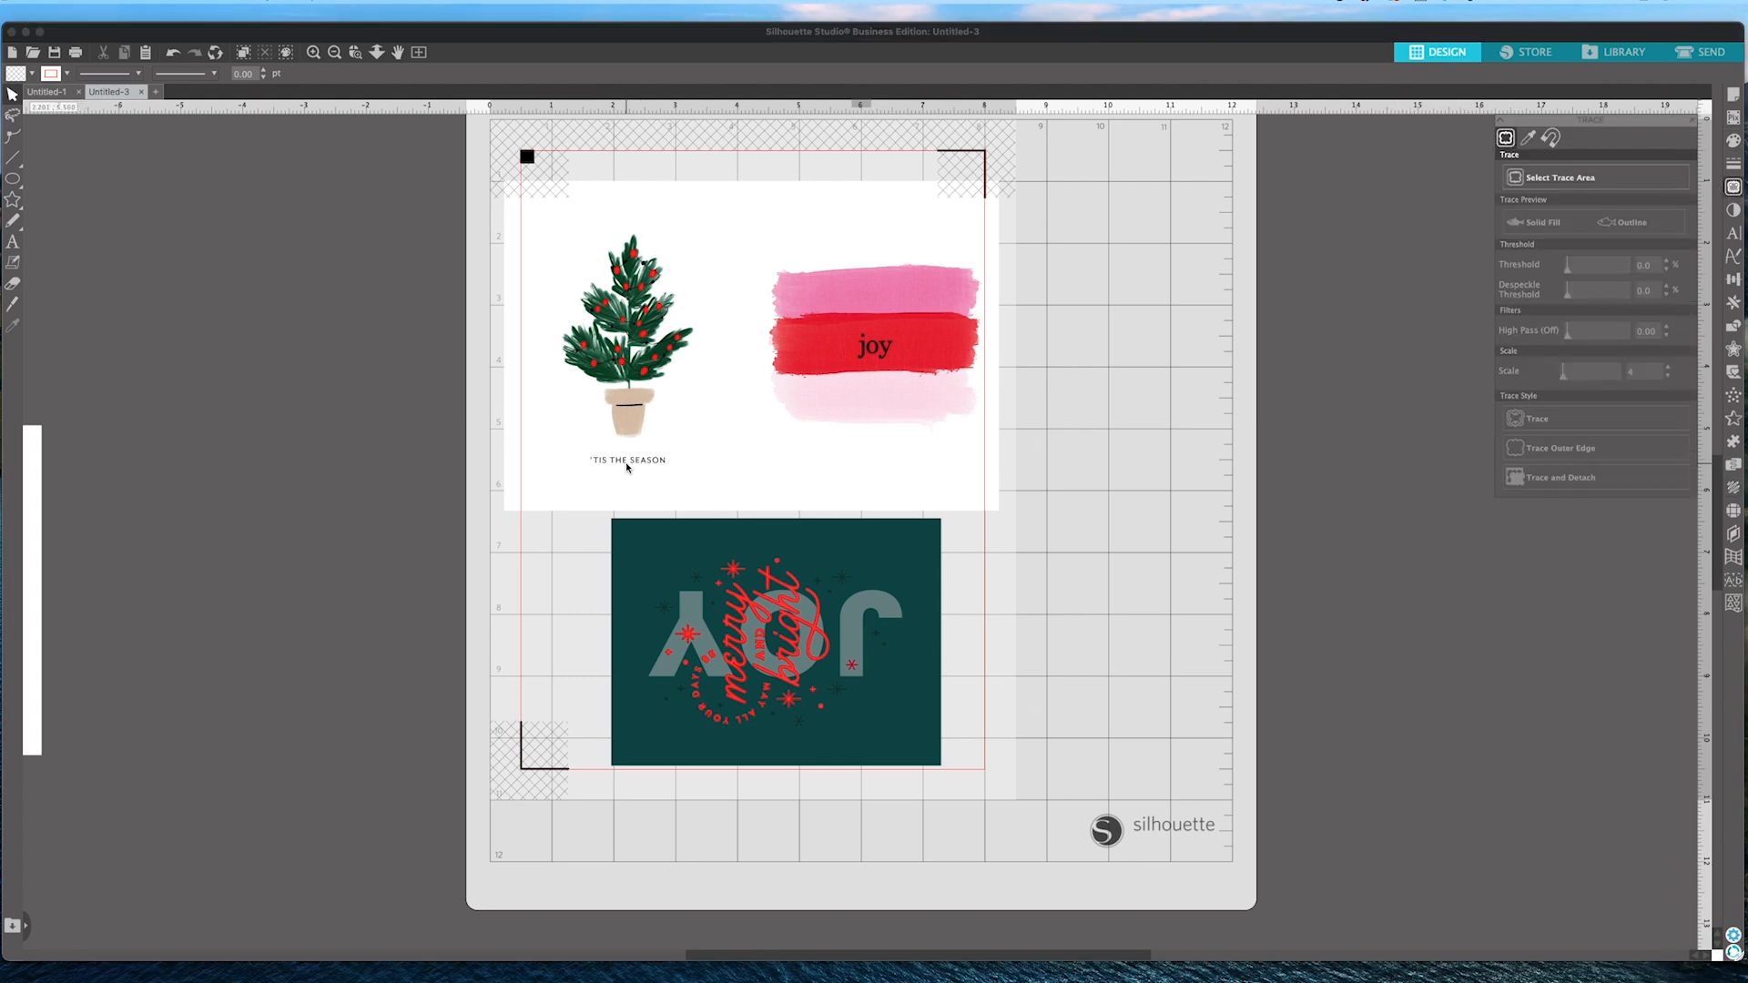
{"action": "left_click", "coordinate": [1556, 173]}
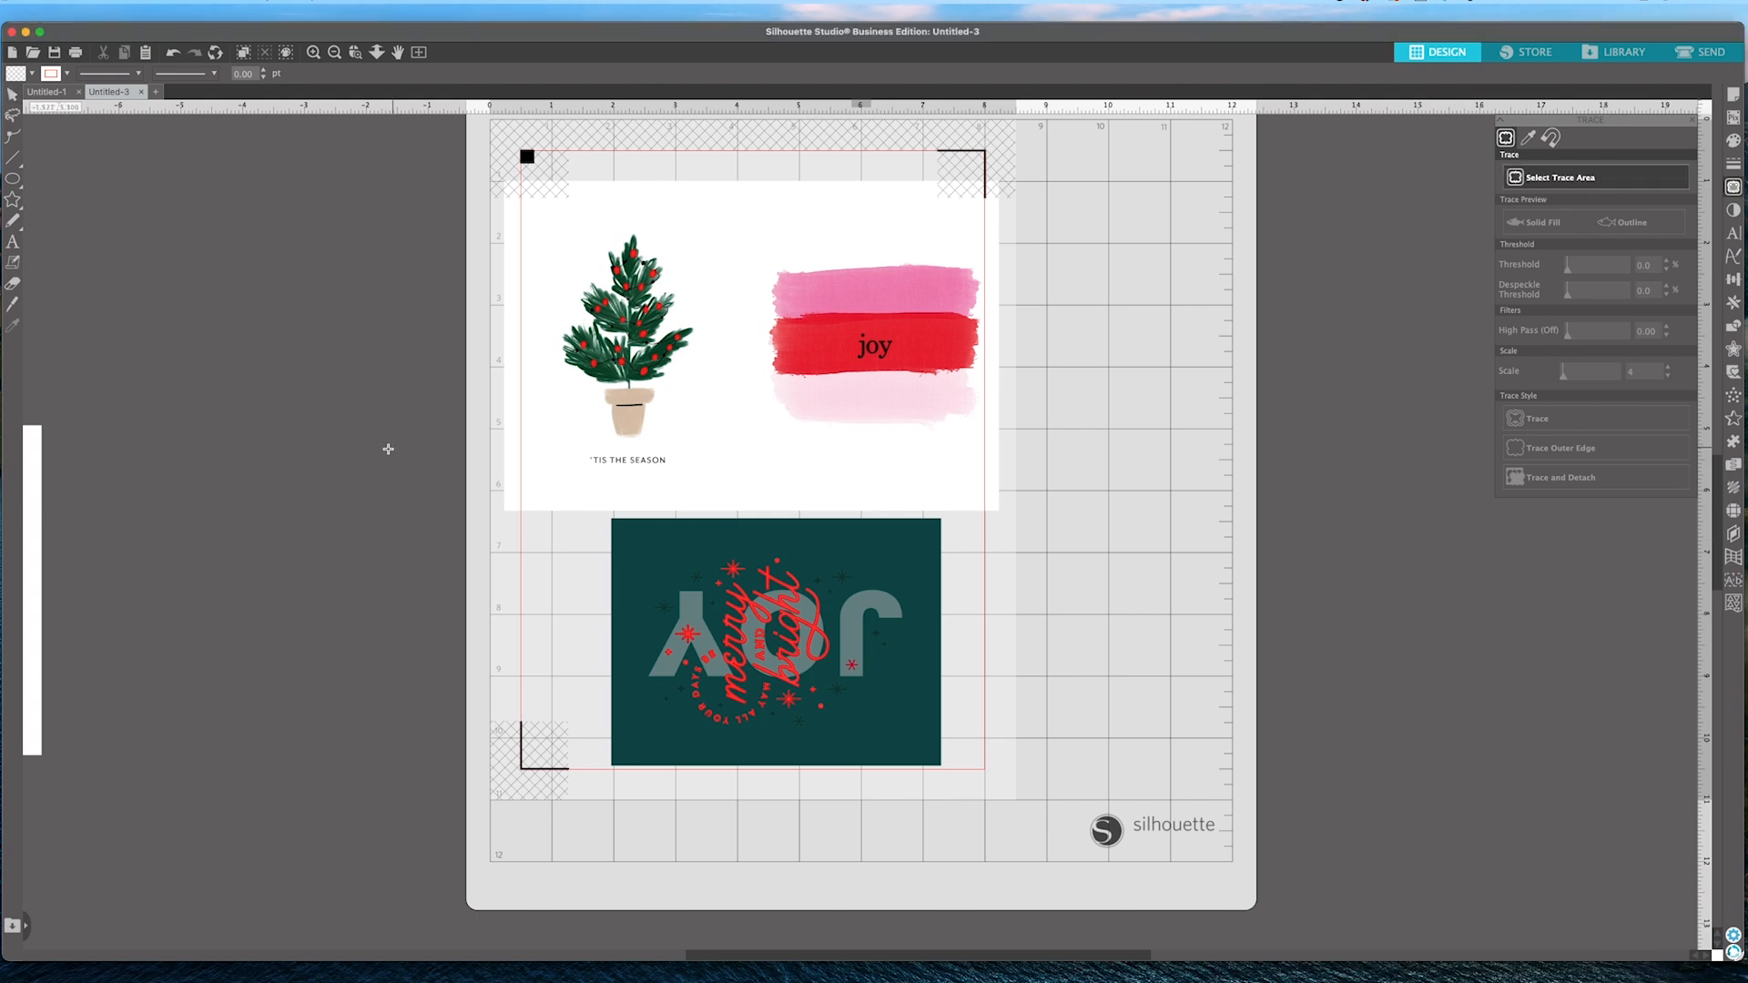
{"action": "mouse_move", "coordinate": [545, 447]}
{"action": "left_mouse_down"}
{"action": "mouse_move", "coordinate": [558, 464]}
{"action": "mouse_move", "coordinate": [687, 474]}
{"action": "left_mouse_up"}
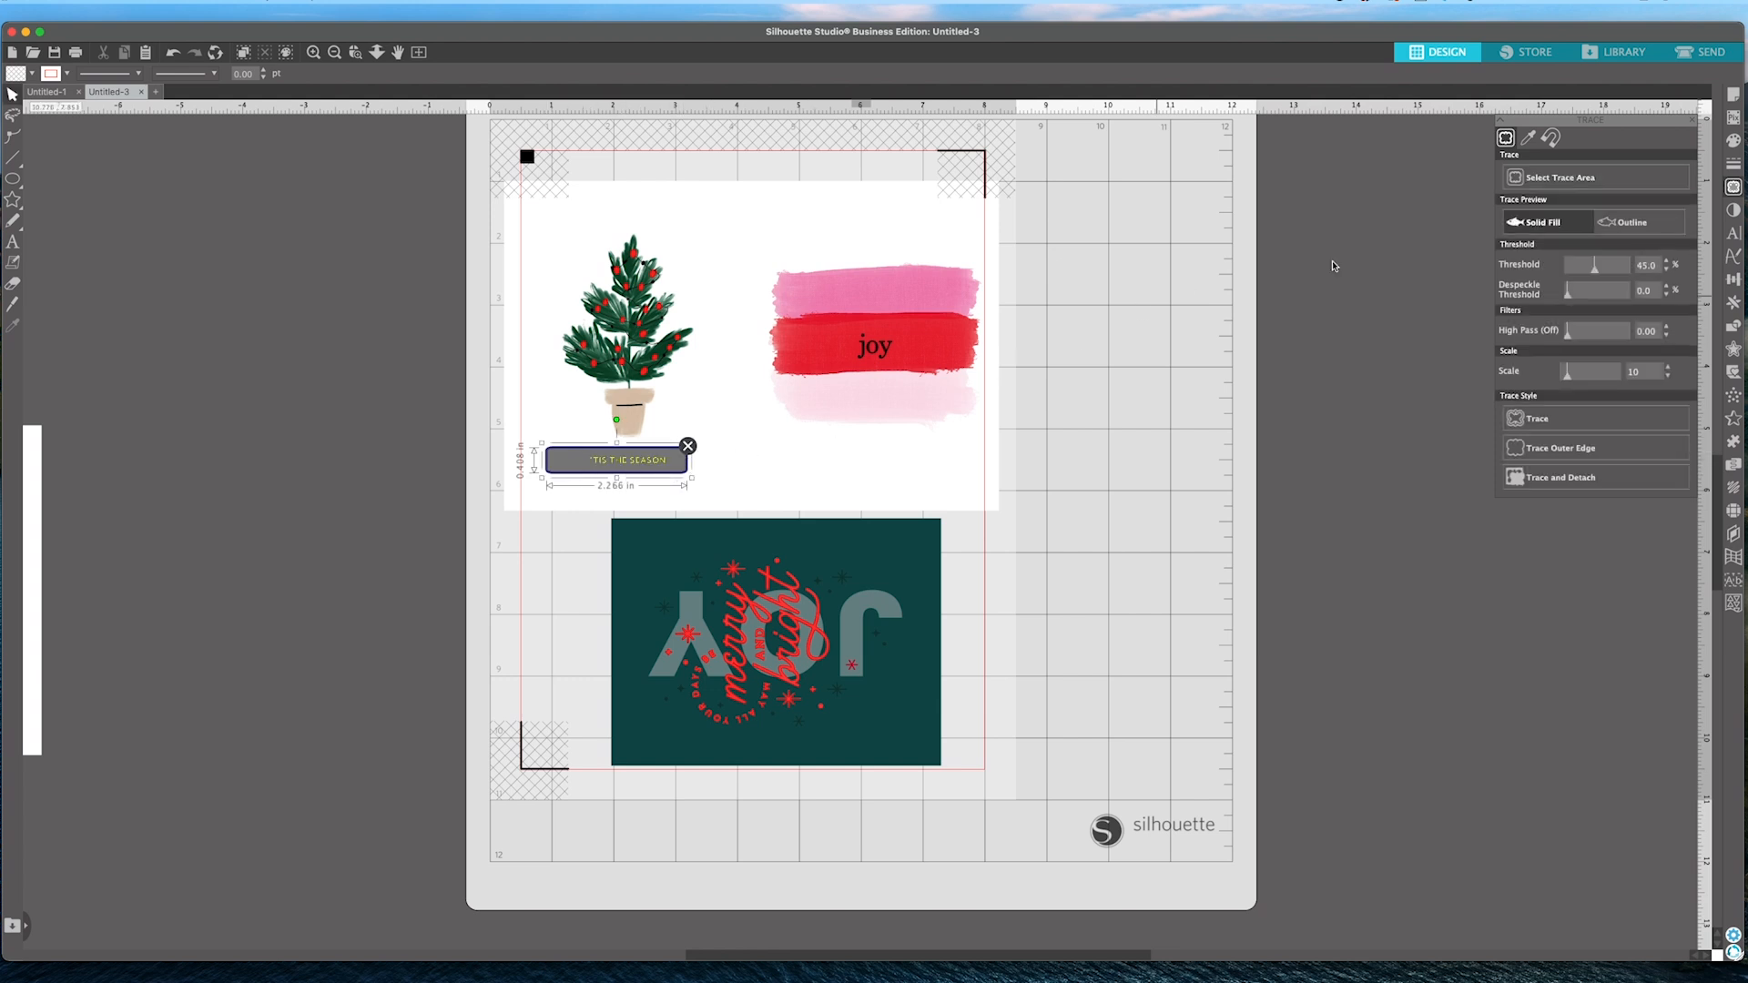
{"action": "left_click_drag", "start_coordinate": [1599, 273], "coordinate": [1602, 273]}
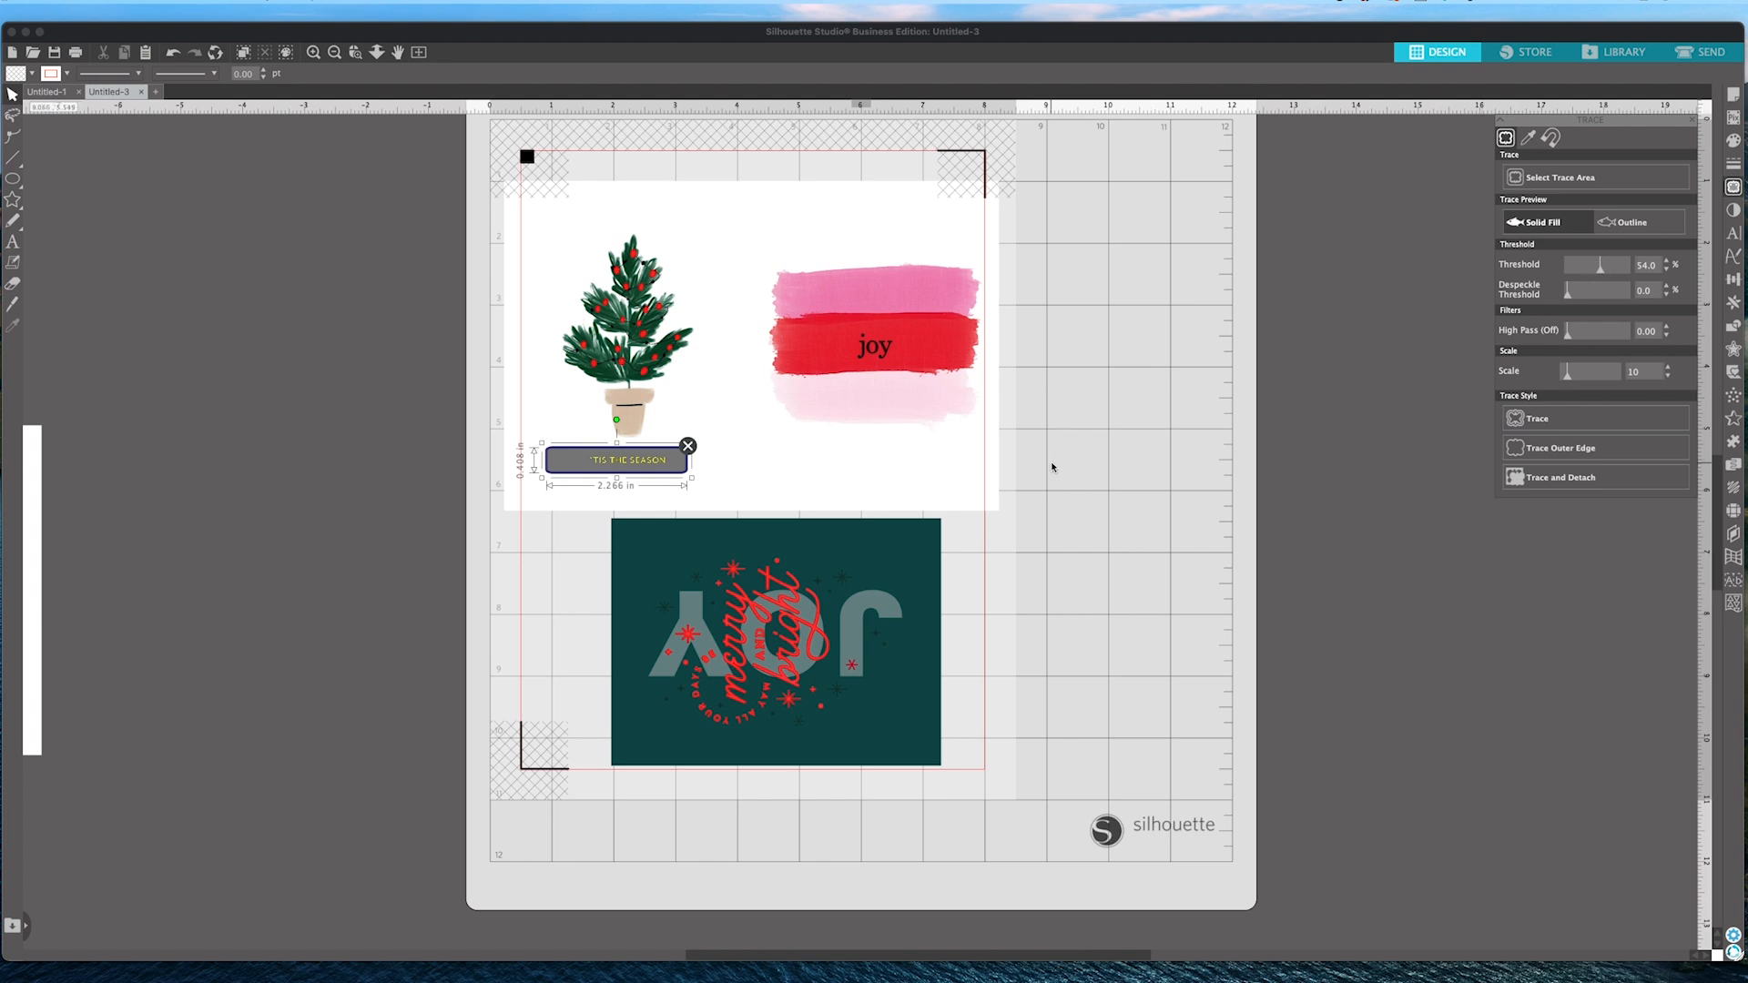
{"action": "left_click", "coordinate": [1527, 421]}
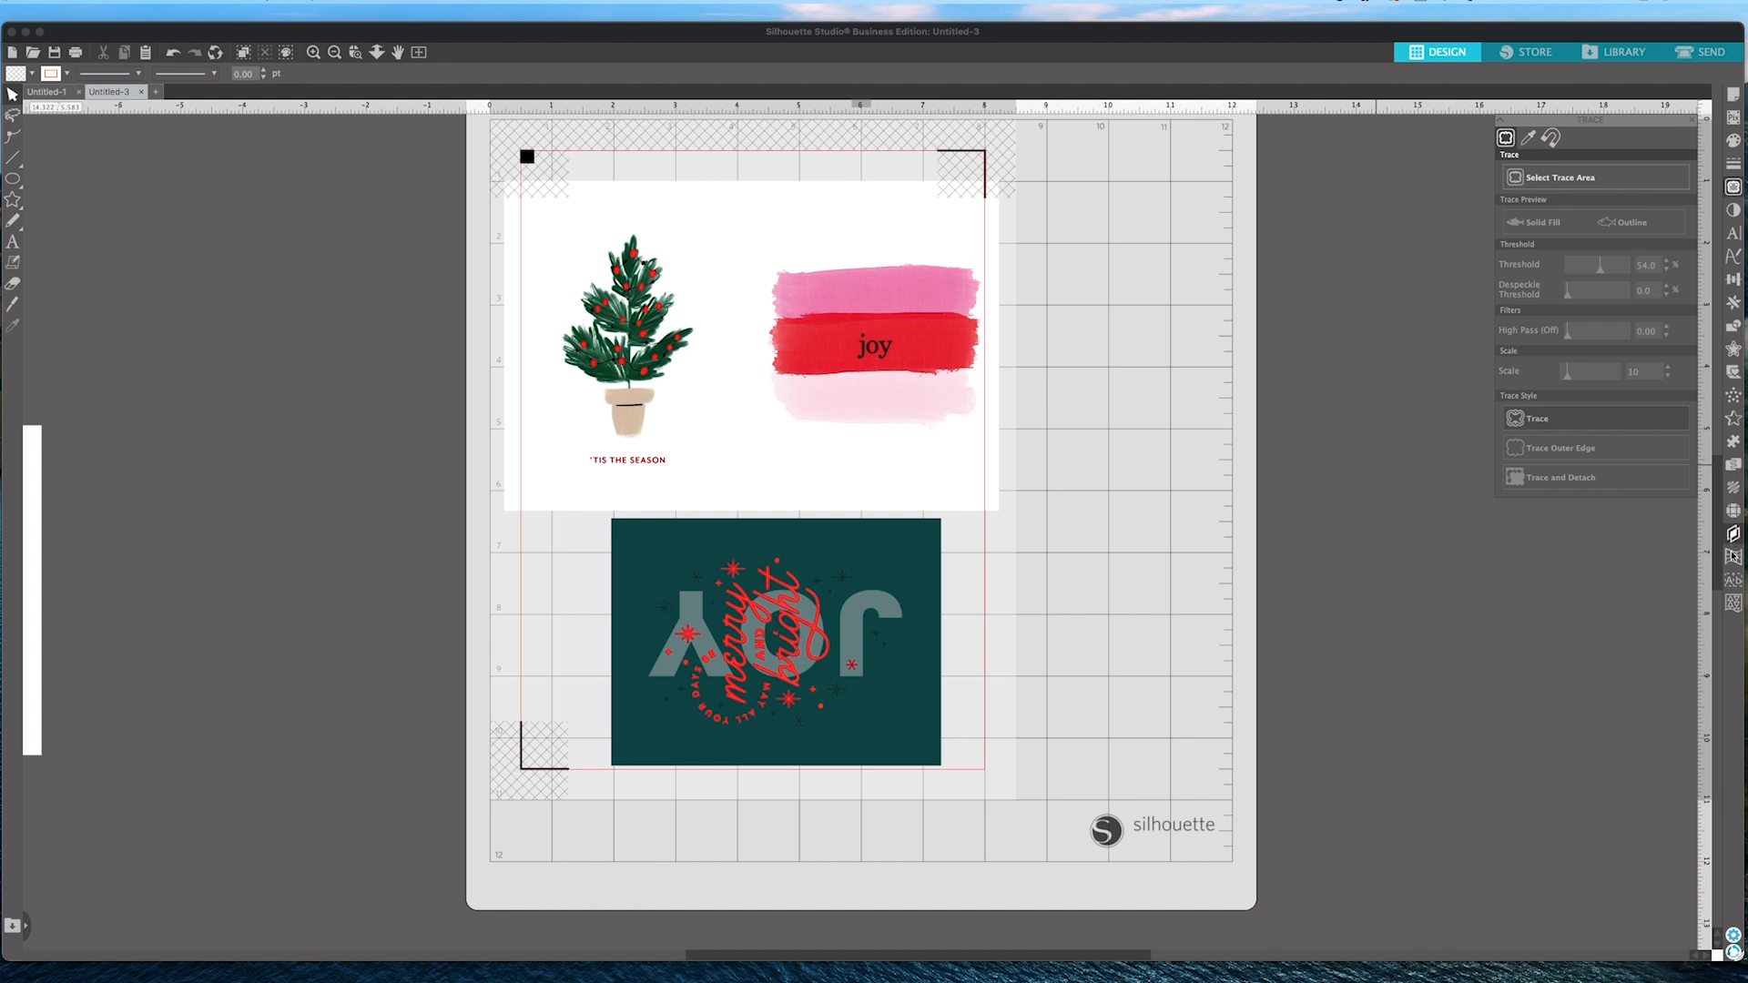
Apply a line fill effect to the traced 'TIS THE SEASON text with a spacing of 0.005 in.
{"action": "left_click", "coordinate": [1733, 487]}
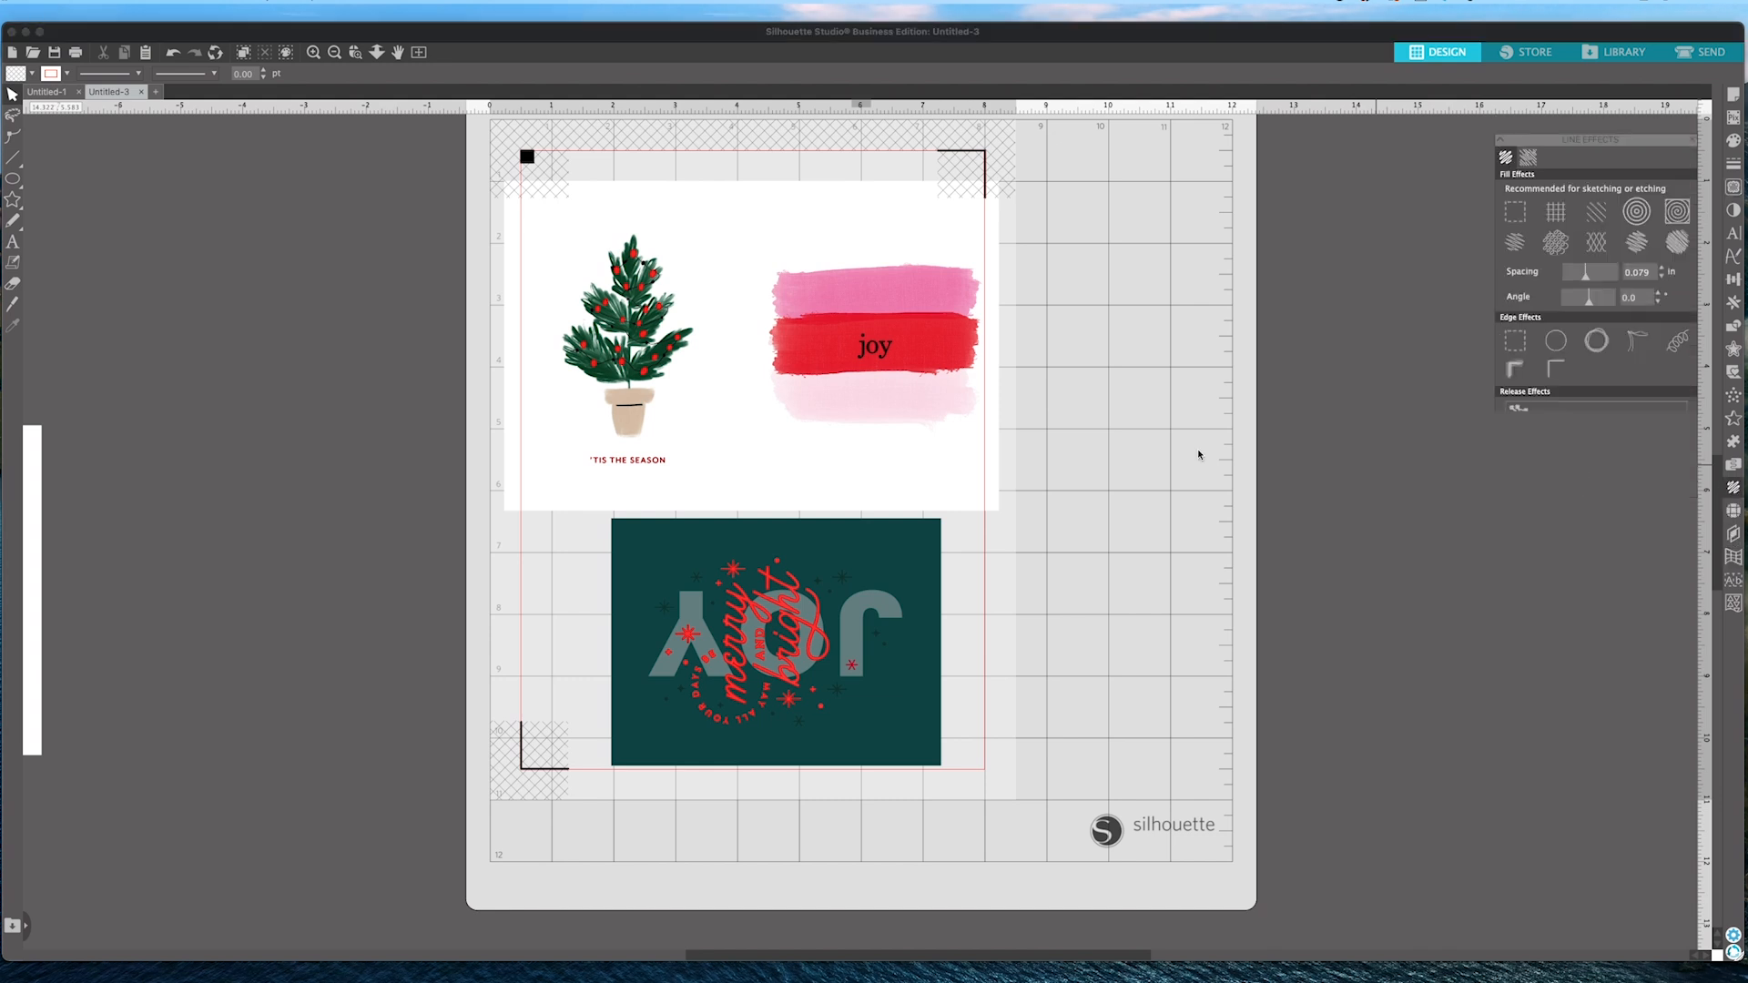
{"action": "left_click", "coordinate": [612, 462]}
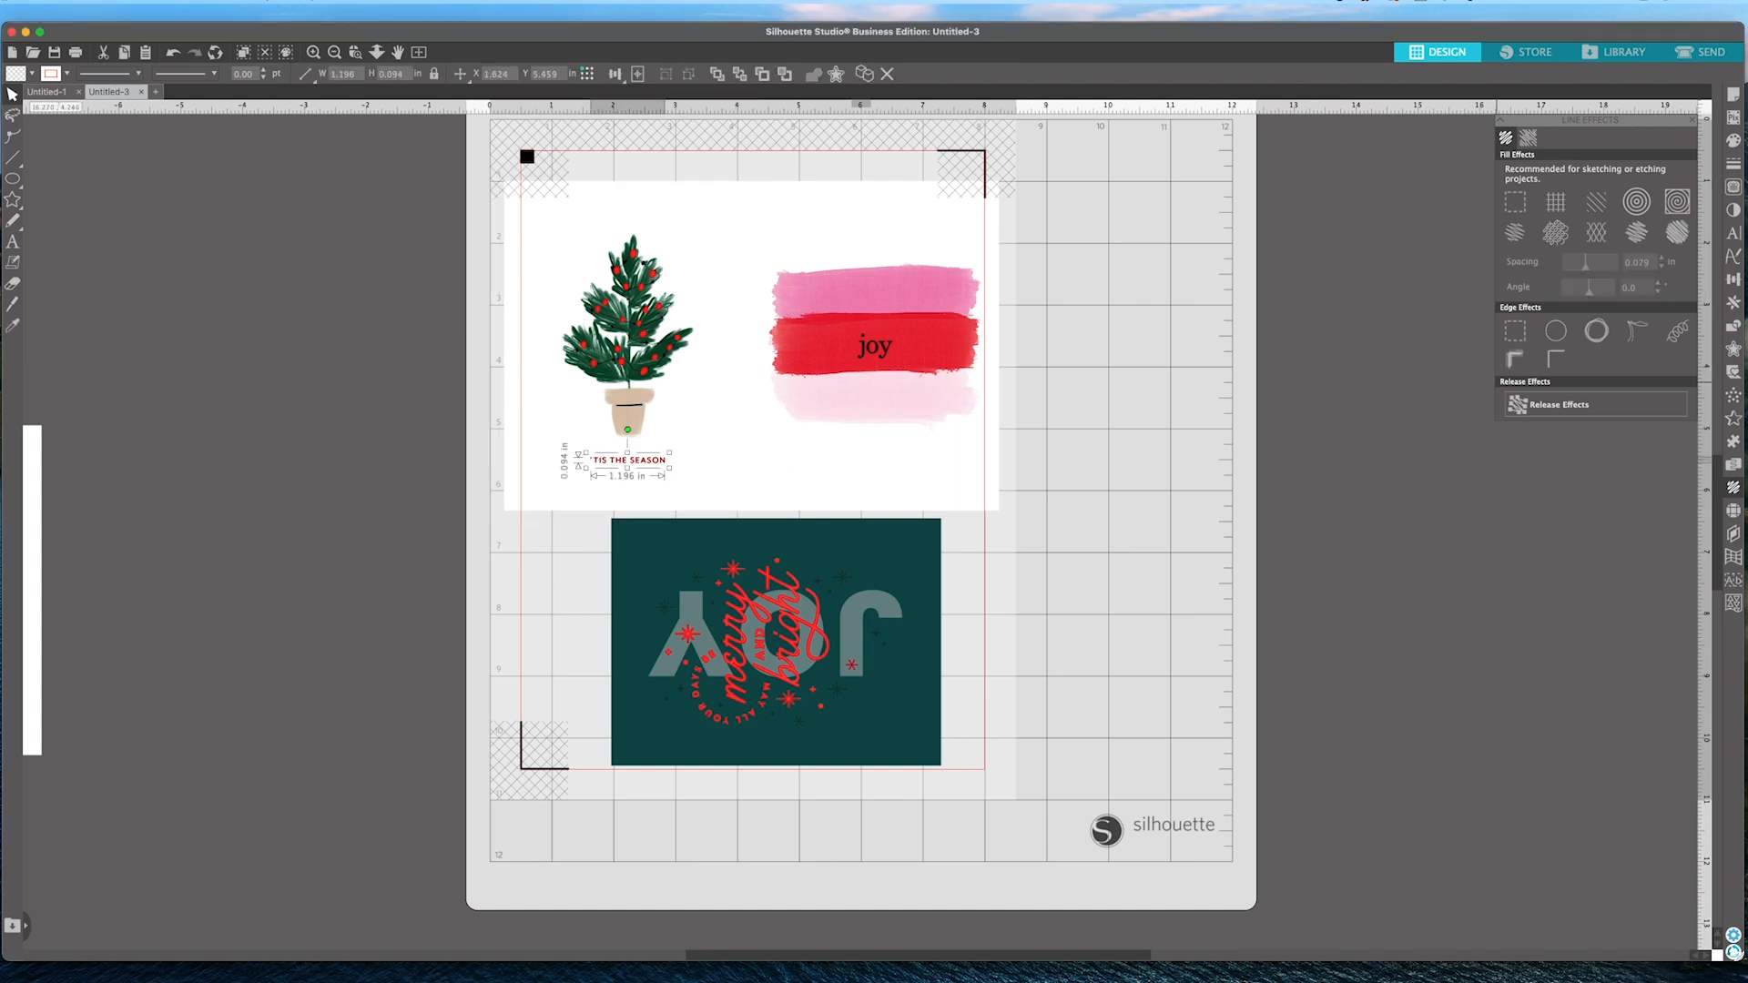
{"action": "left_click", "coordinate": [1734, 489]}
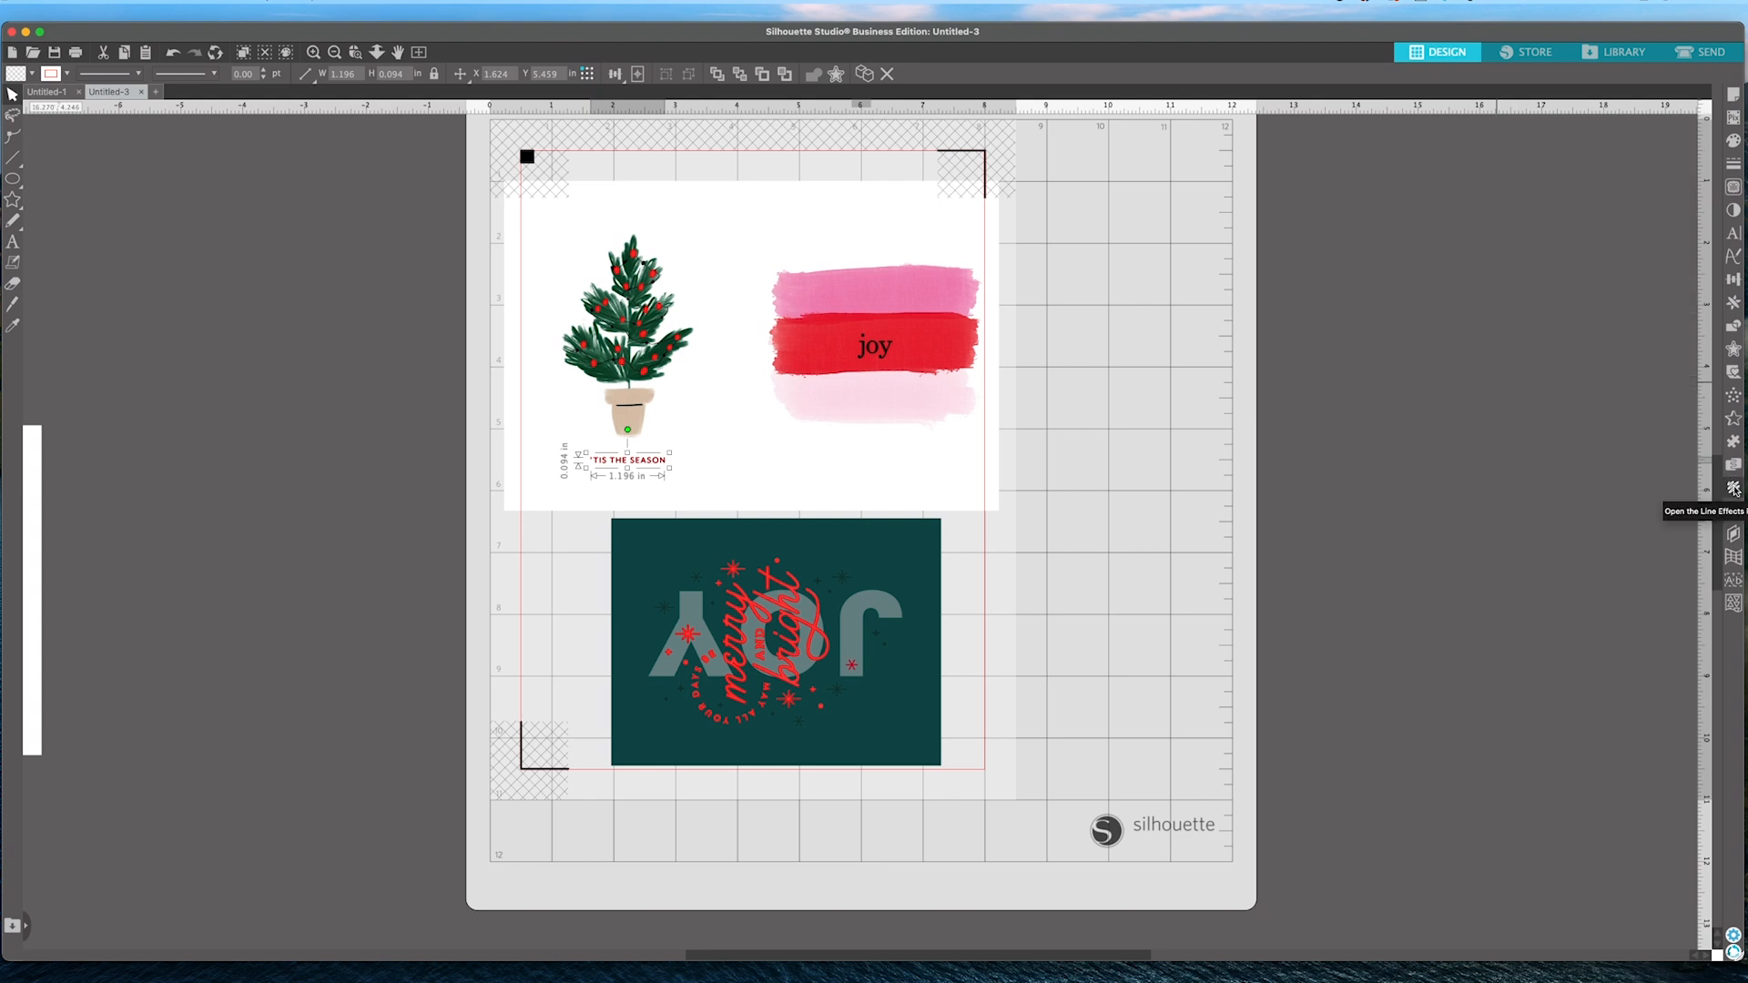
{"action": "left_click", "coordinate": [1735, 488]}
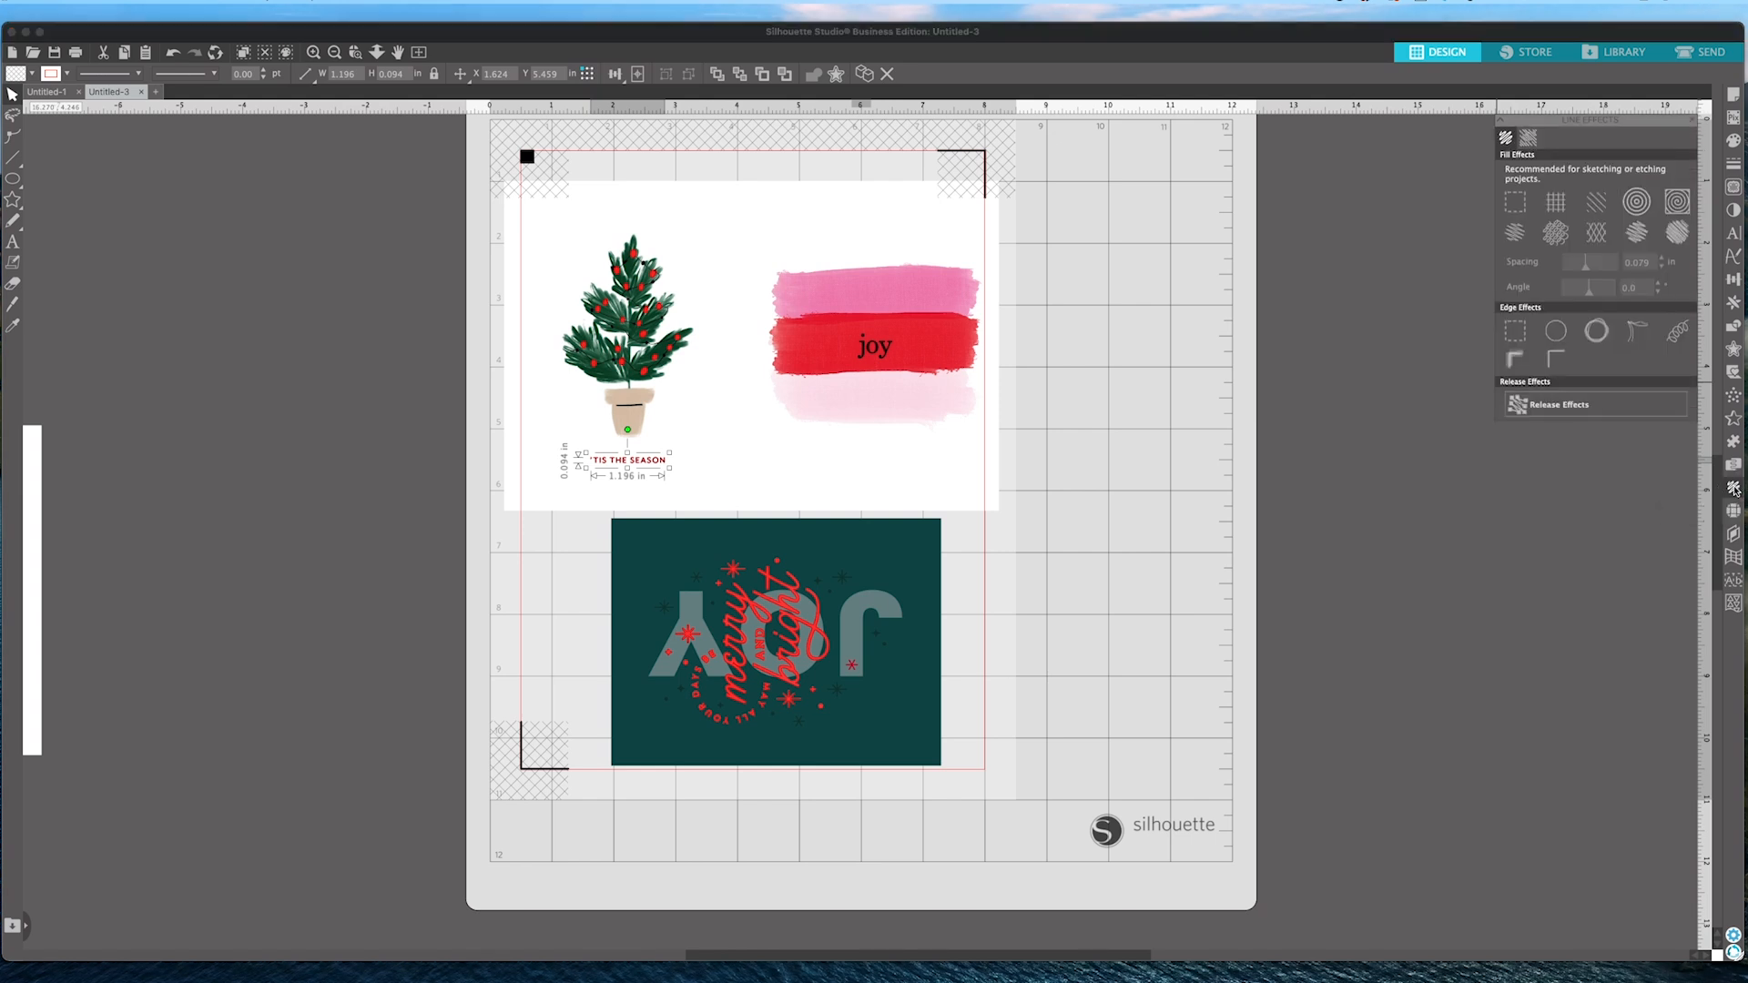
{"action": "left_click", "coordinate": [1674, 217]}
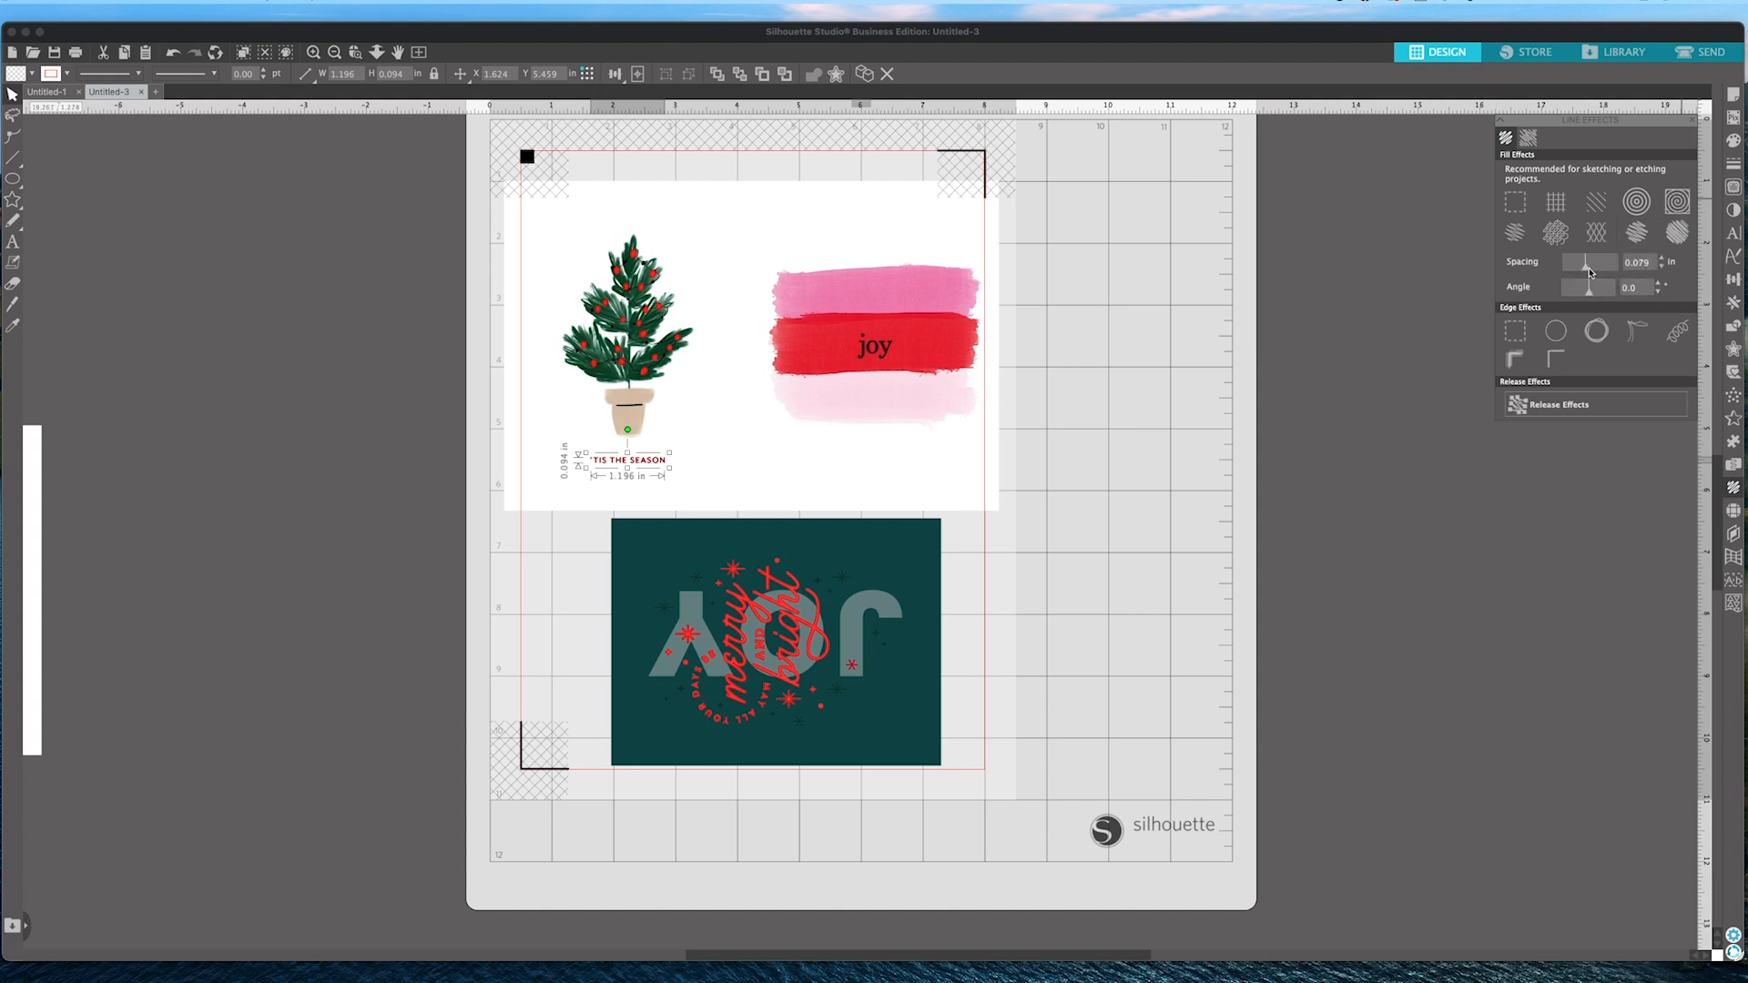
{"action": "left_click_drag", "start_coordinate": [1587, 271], "coordinate": [1526, 270]}
Select only the traced 'TIS THE SEASON text and nudge it down to Y 5.575 in, clear of the printed lettering.
{"action": "key", "text": "super+equal"}
{"action": "key", "text": "super+equal"}
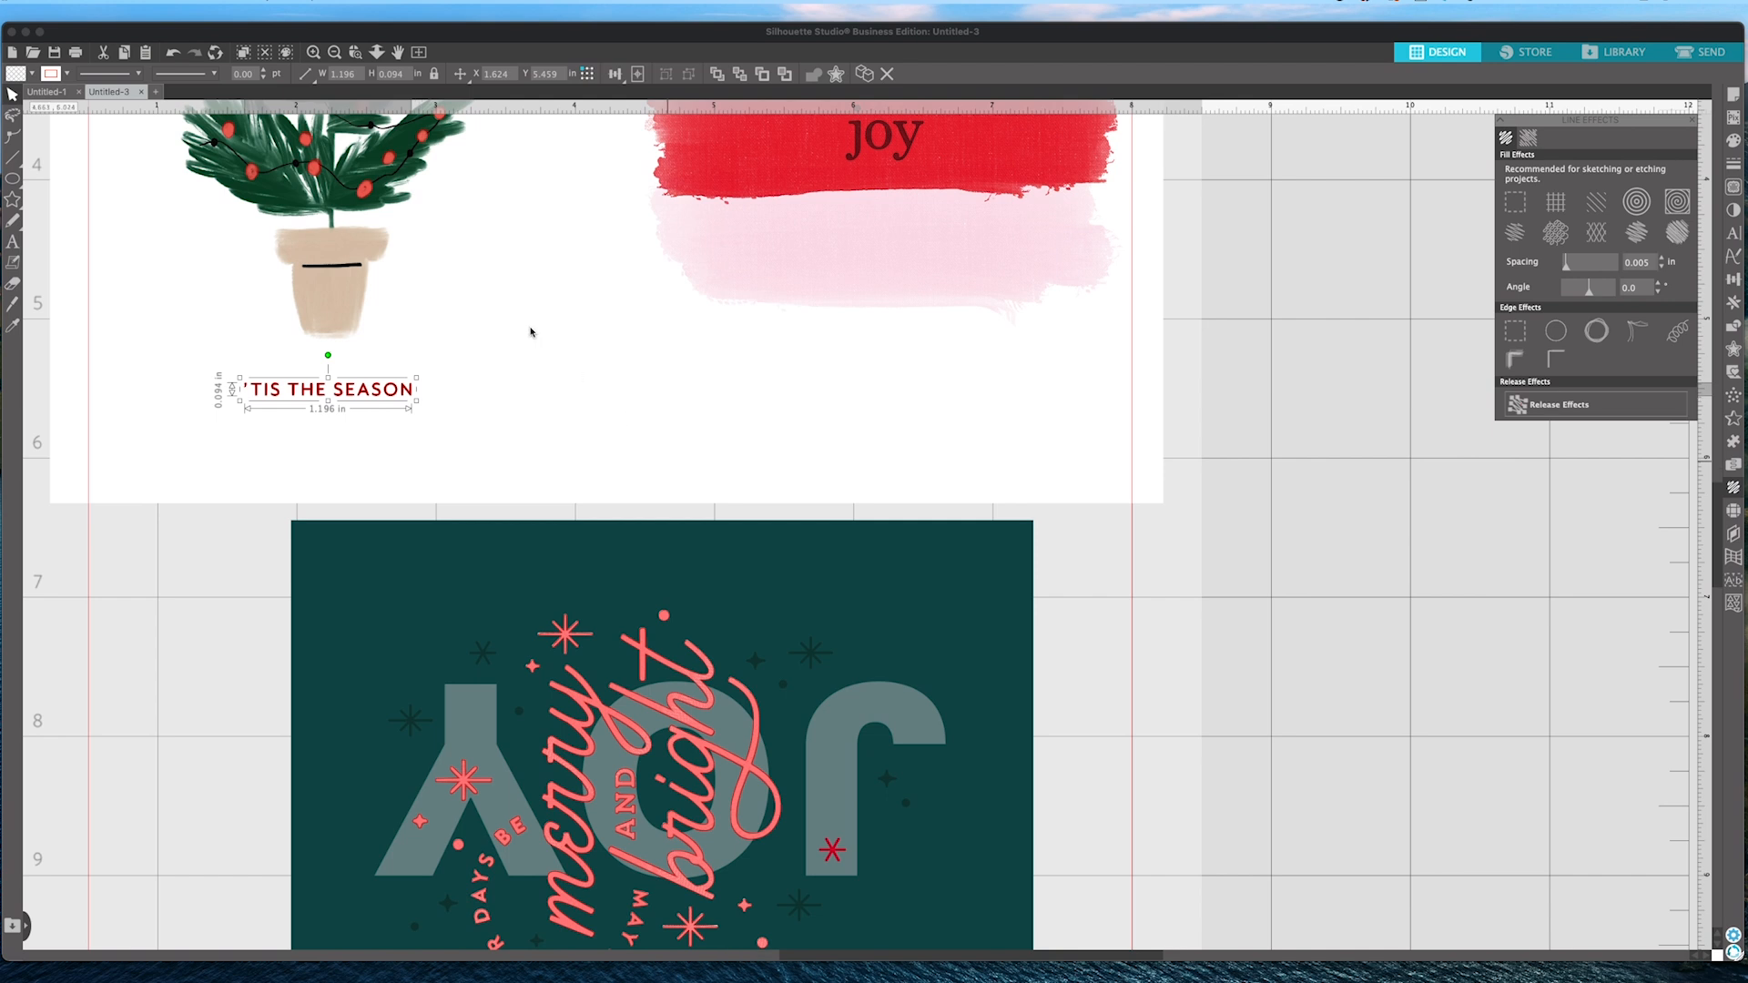
{"action": "left_click_drag", "start_coordinate": [531, 332], "coordinate": [705, 341]}
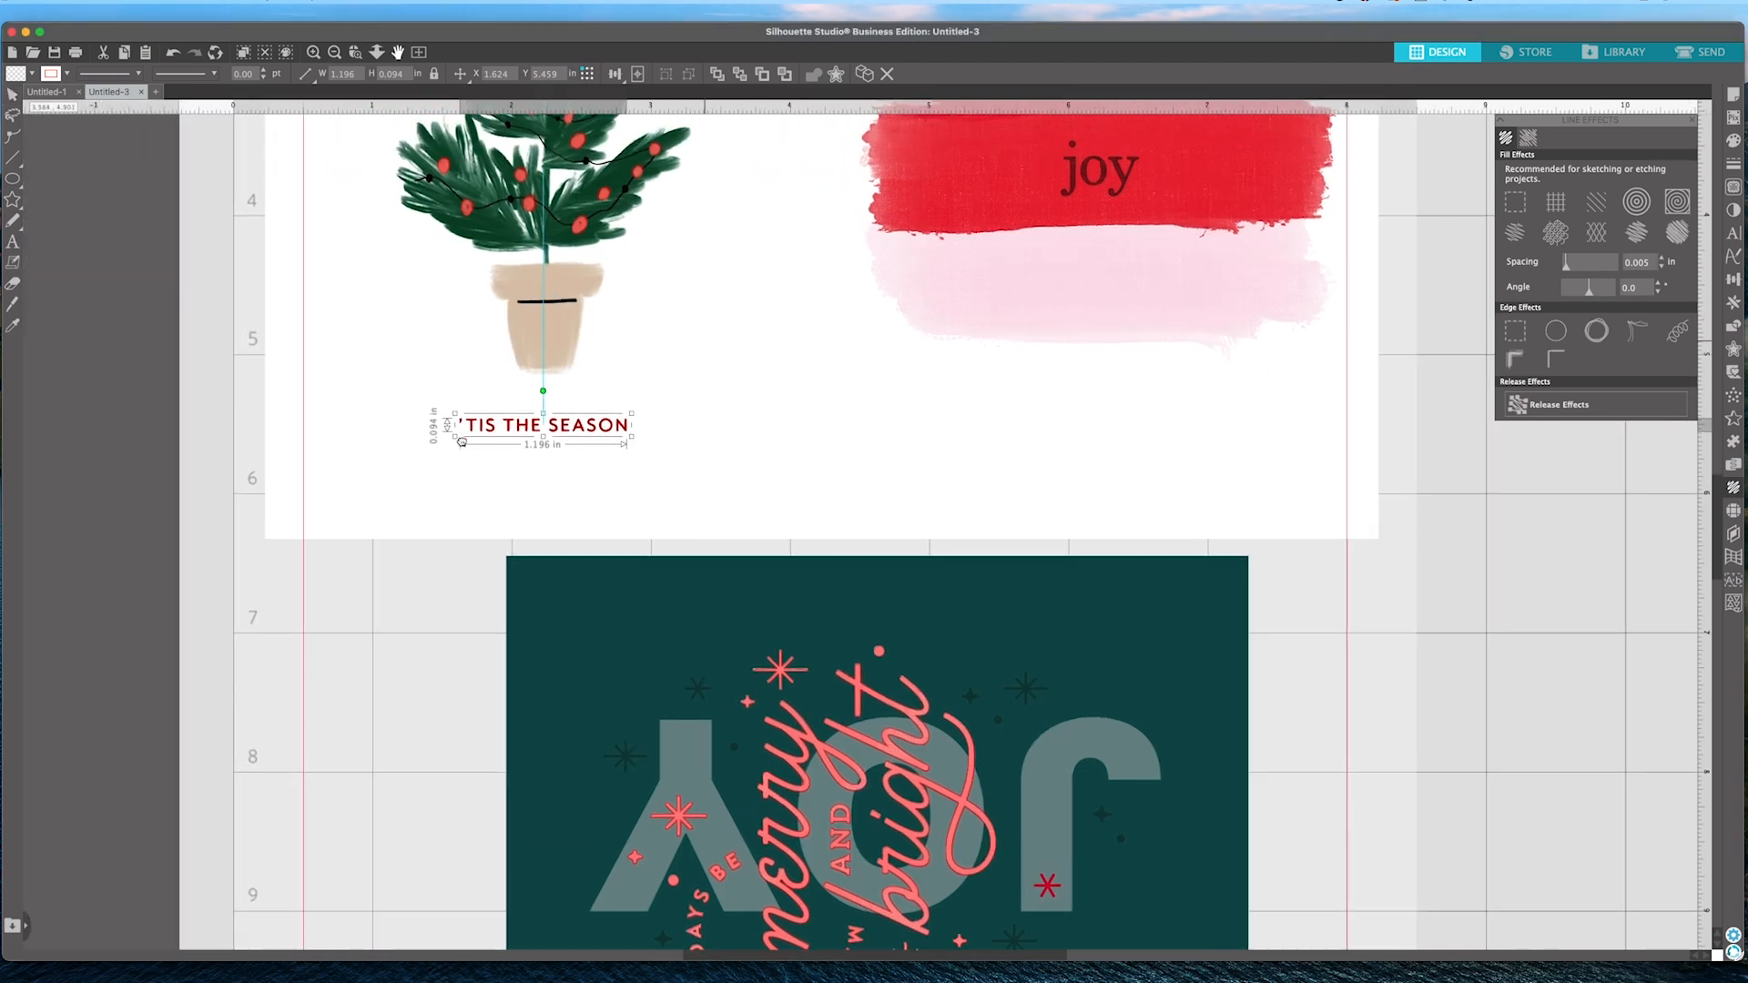
{"action": "left_click", "coordinate": [348, 364]}
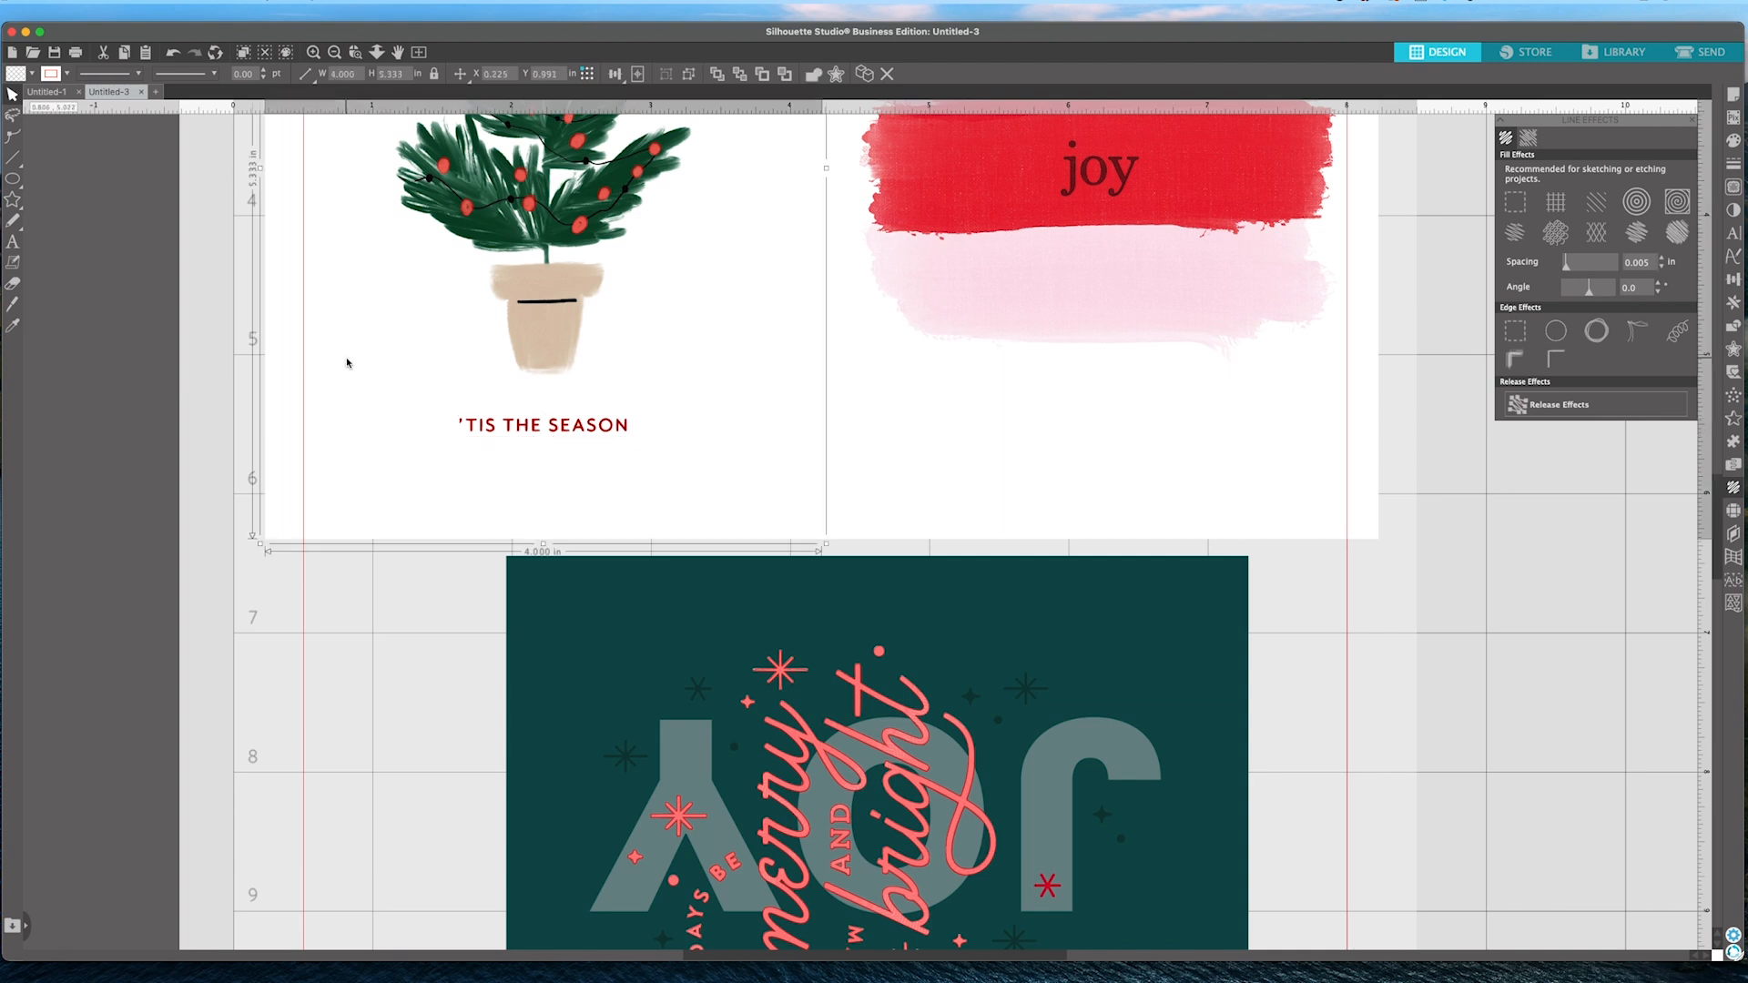
{"action": "left_click", "coordinate": [579, 431]}
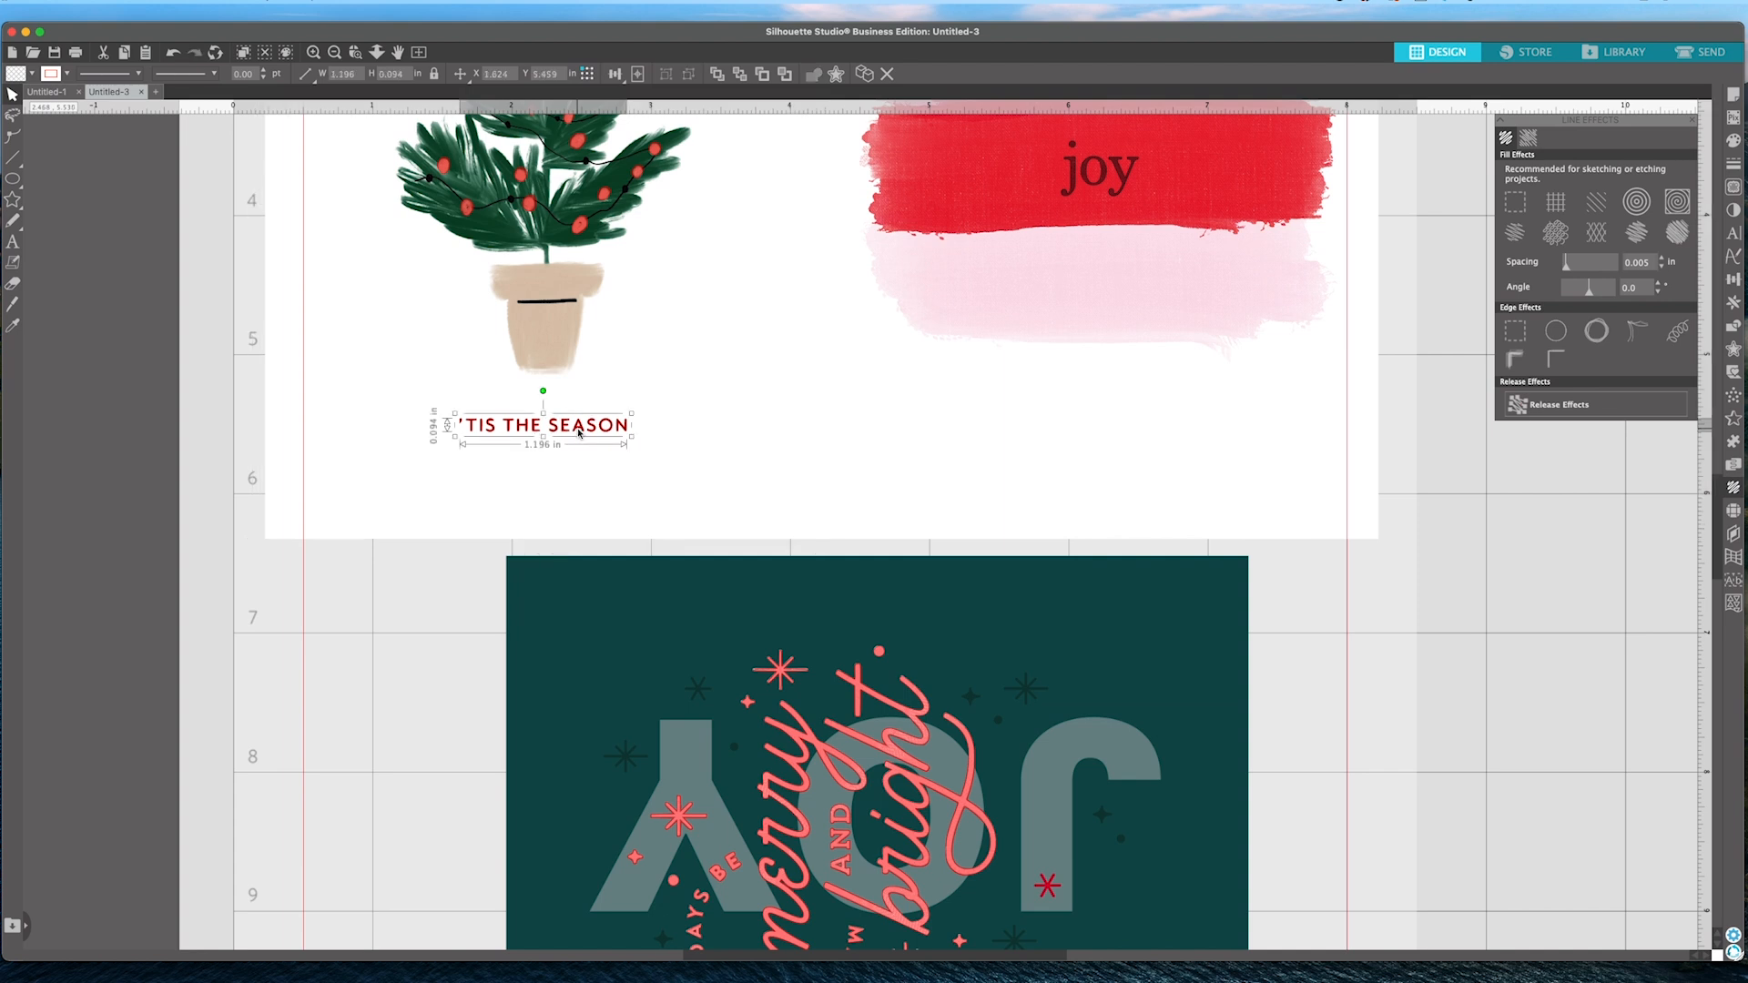
{"action": "scroll", "coordinate": [755, 477], "scroll_direction": "left", "scroll_amount": 3}
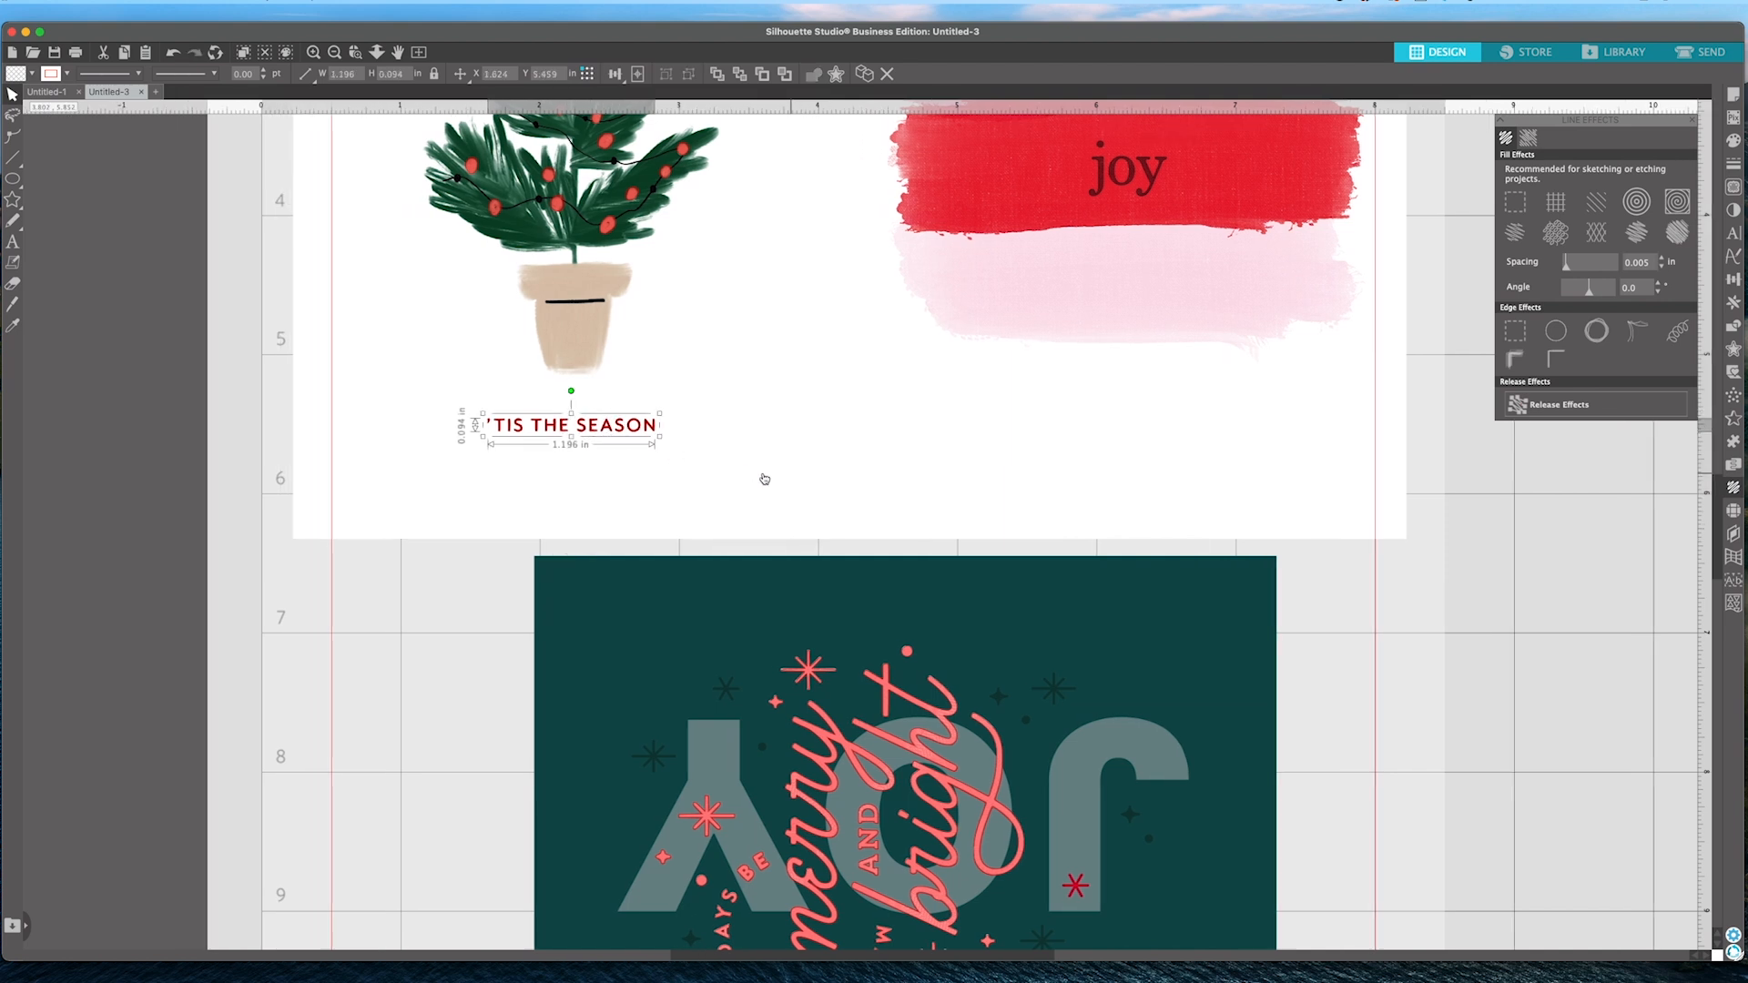
{"action": "scroll", "coordinate": [765, 479], "scroll_direction": "left", "scroll_amount": 1}
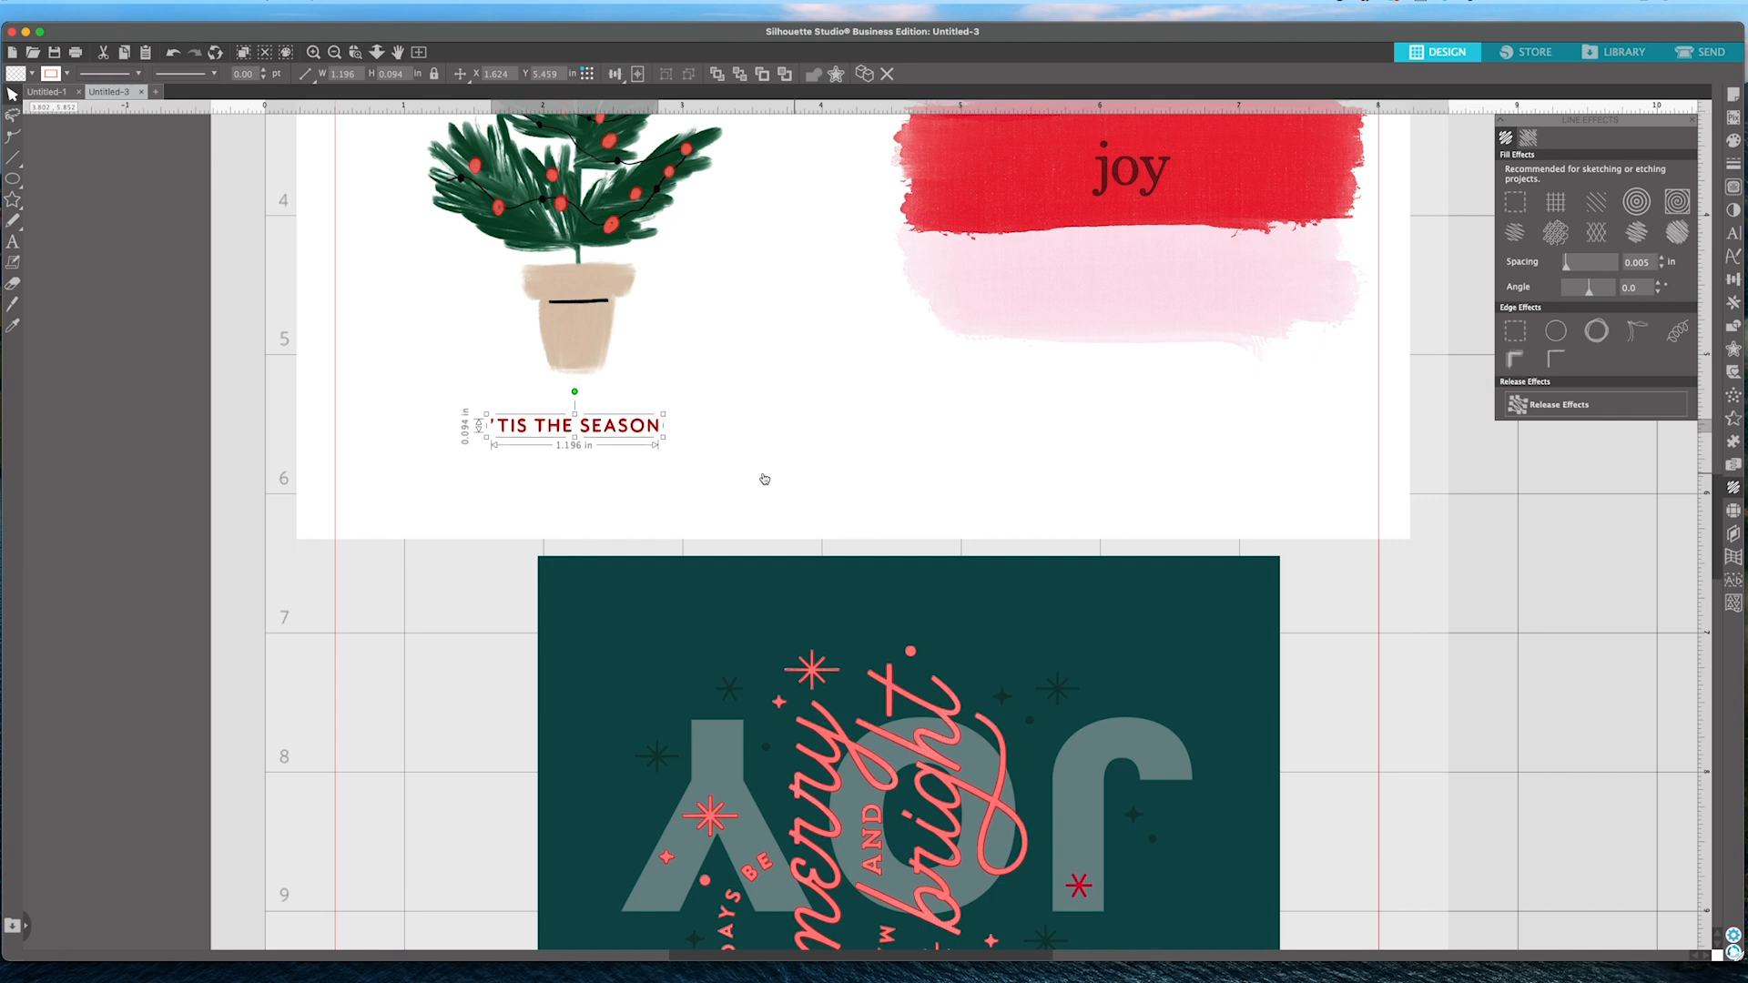
{"action": "key", "text": "Down"}
{"action": "key", "text": "Down"}
{"action": "key", "text": "Down"}
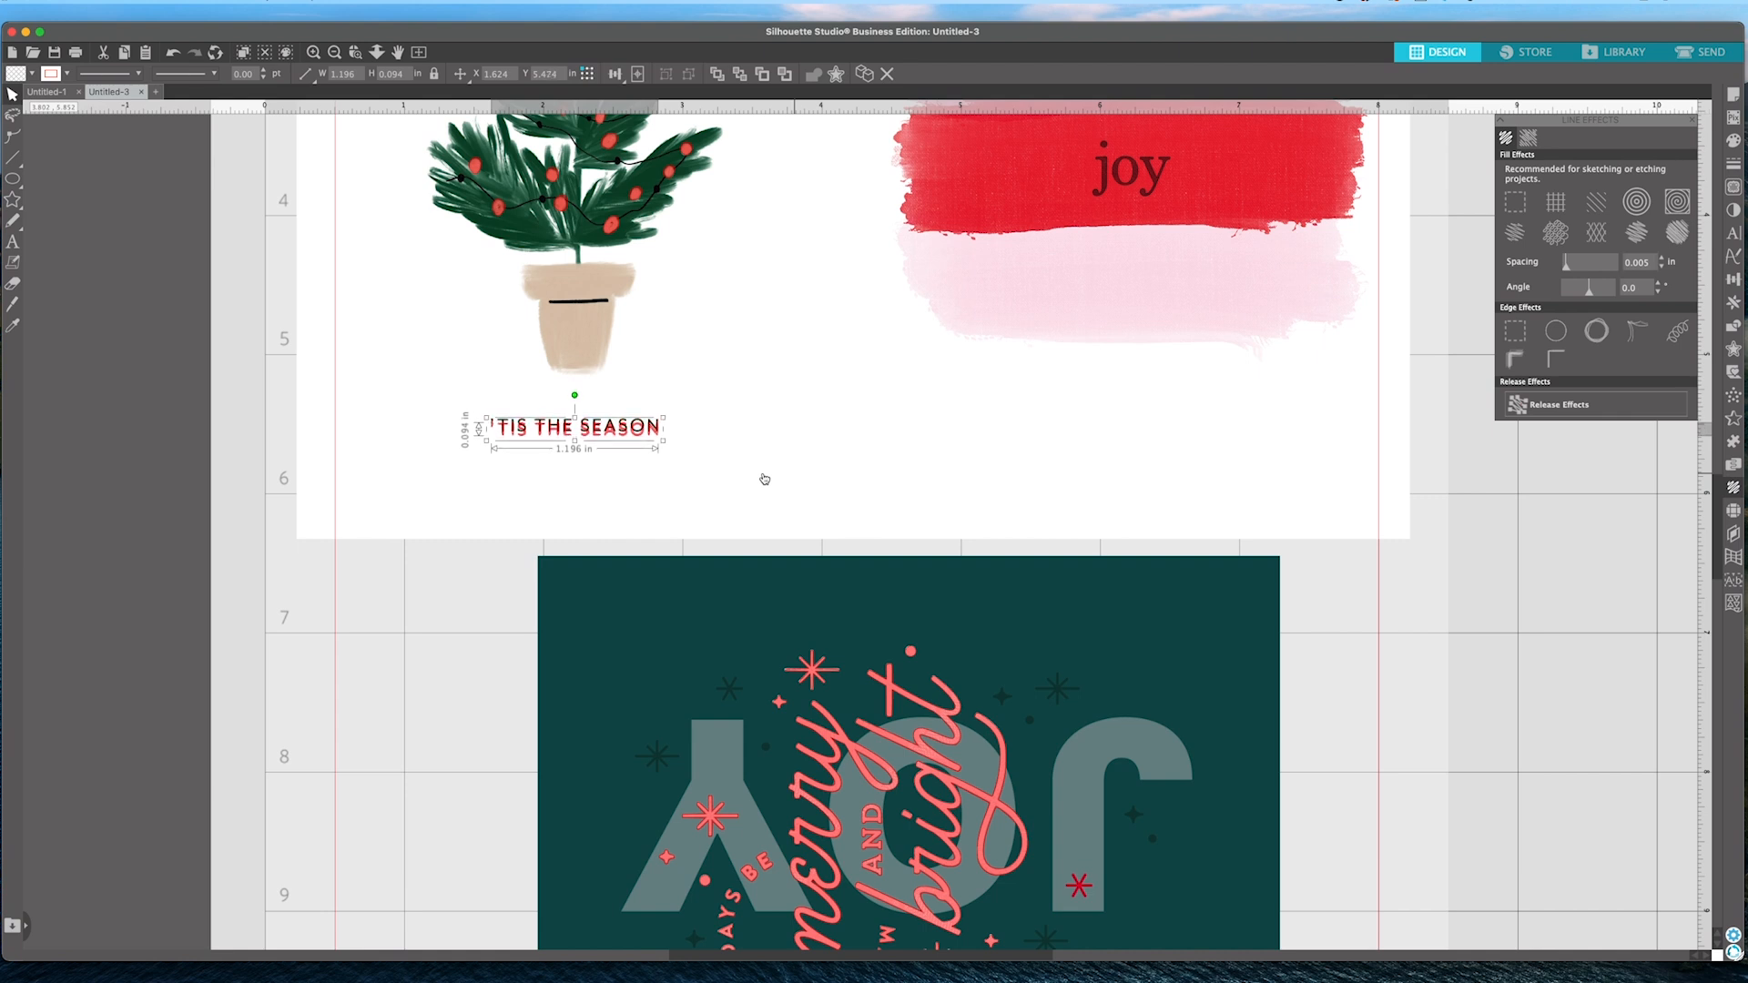
{"action": "key", "text": "Down"}
{"action": "key", "text": "Down"}
{"action": "key", "text": "Down"}
{"action": "key", "text": "Down"}
{"action": "key", "text": "Down"}
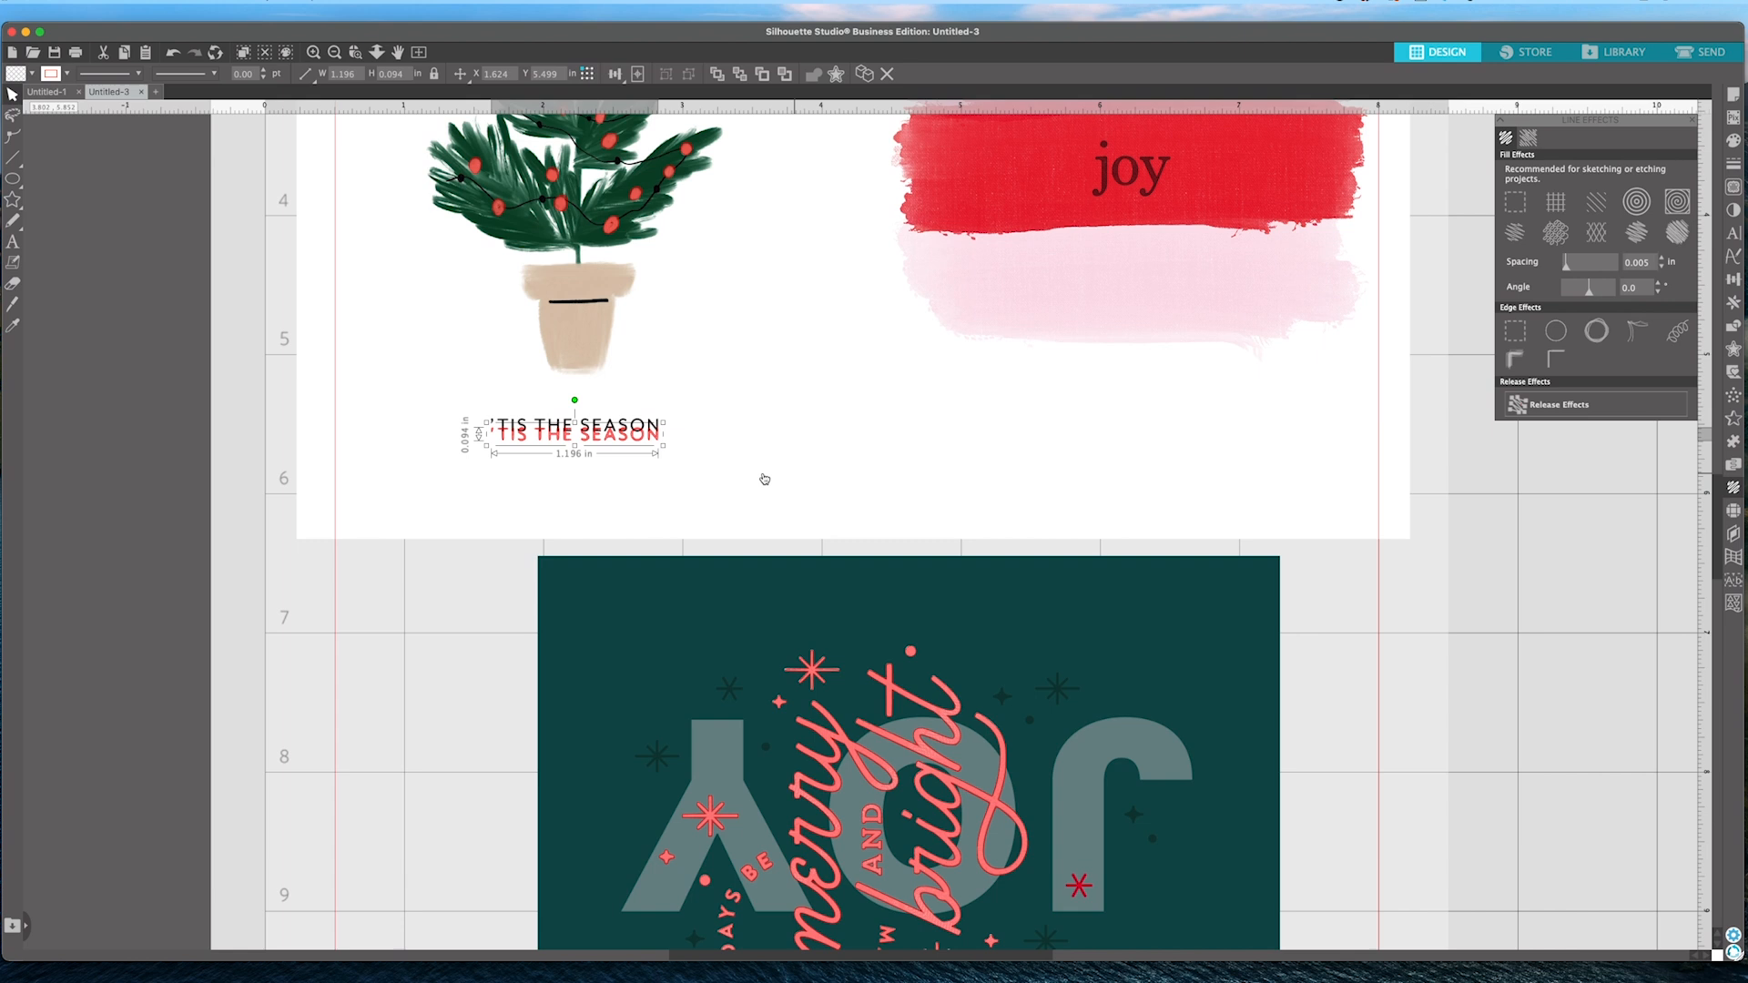
{"action": "key", "text": "Down"}
{"action": "key", "text": "Down"}
{"action": "key", "text": "Down"}
{"action": "key", "text": "Down"}
{"action": "key", "text": "Down"}
{"action": "key", "text": "Down"}
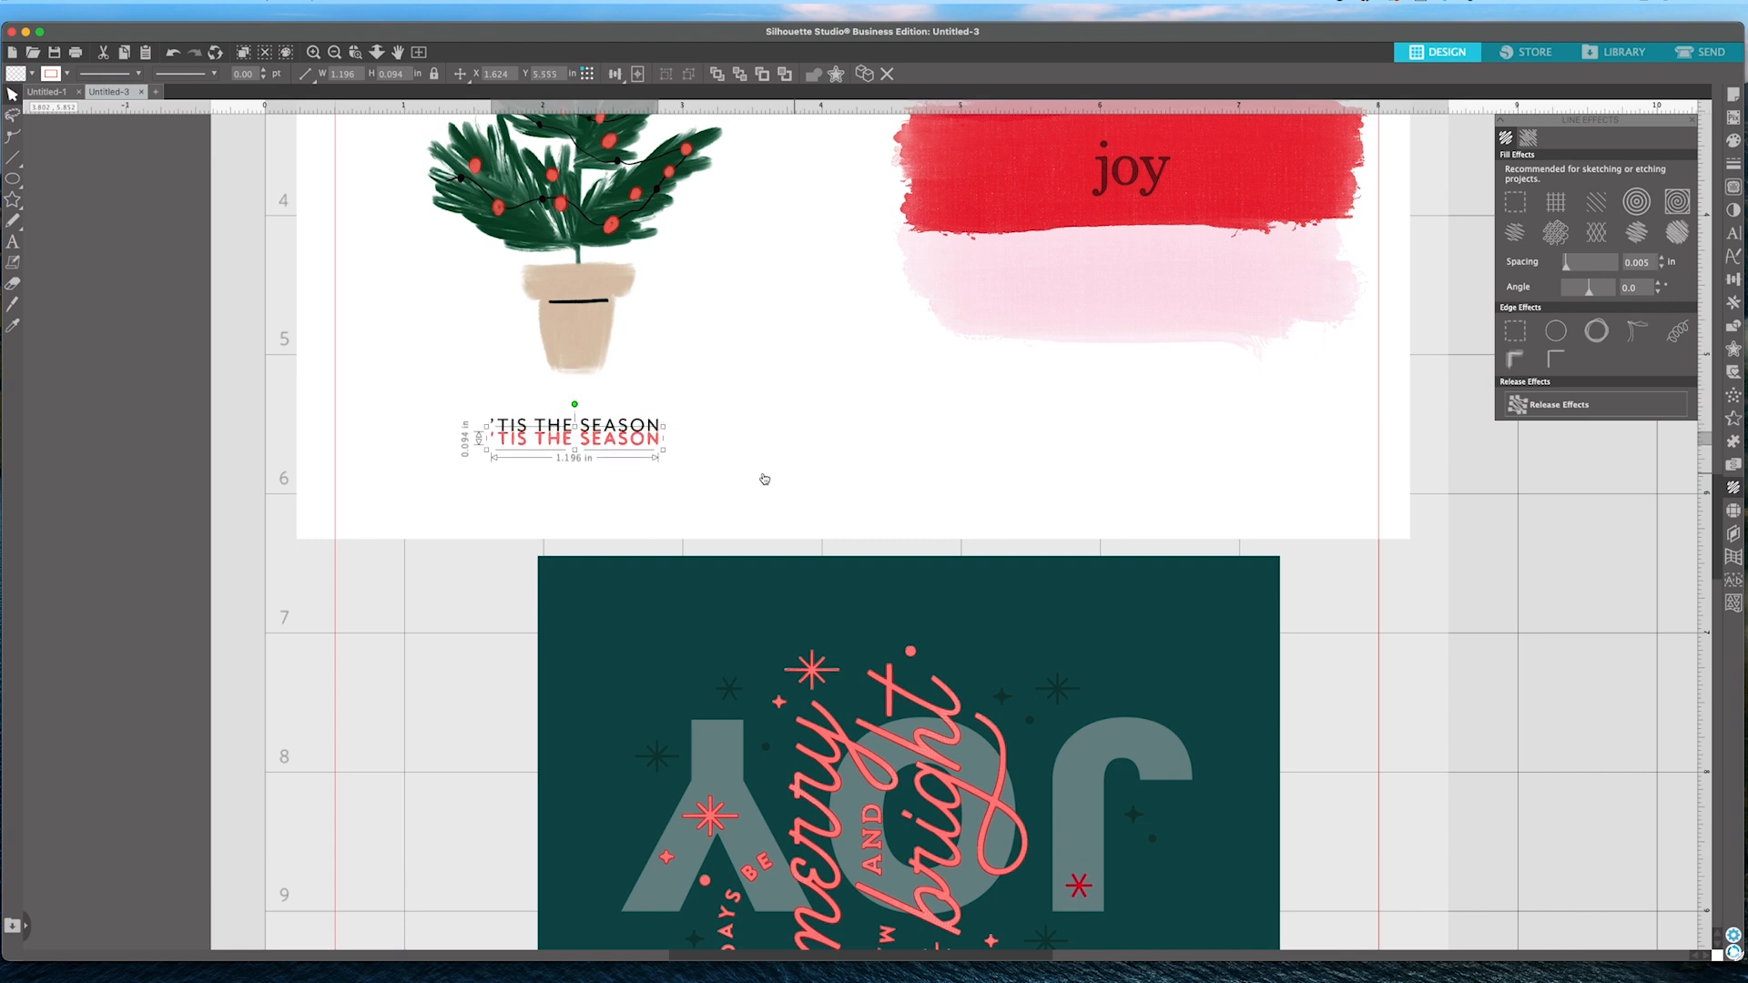
{"action": "key", "text": "Down"}
{"action": "key", "text": "Down"}
{"action": "key", "text": "Down"}
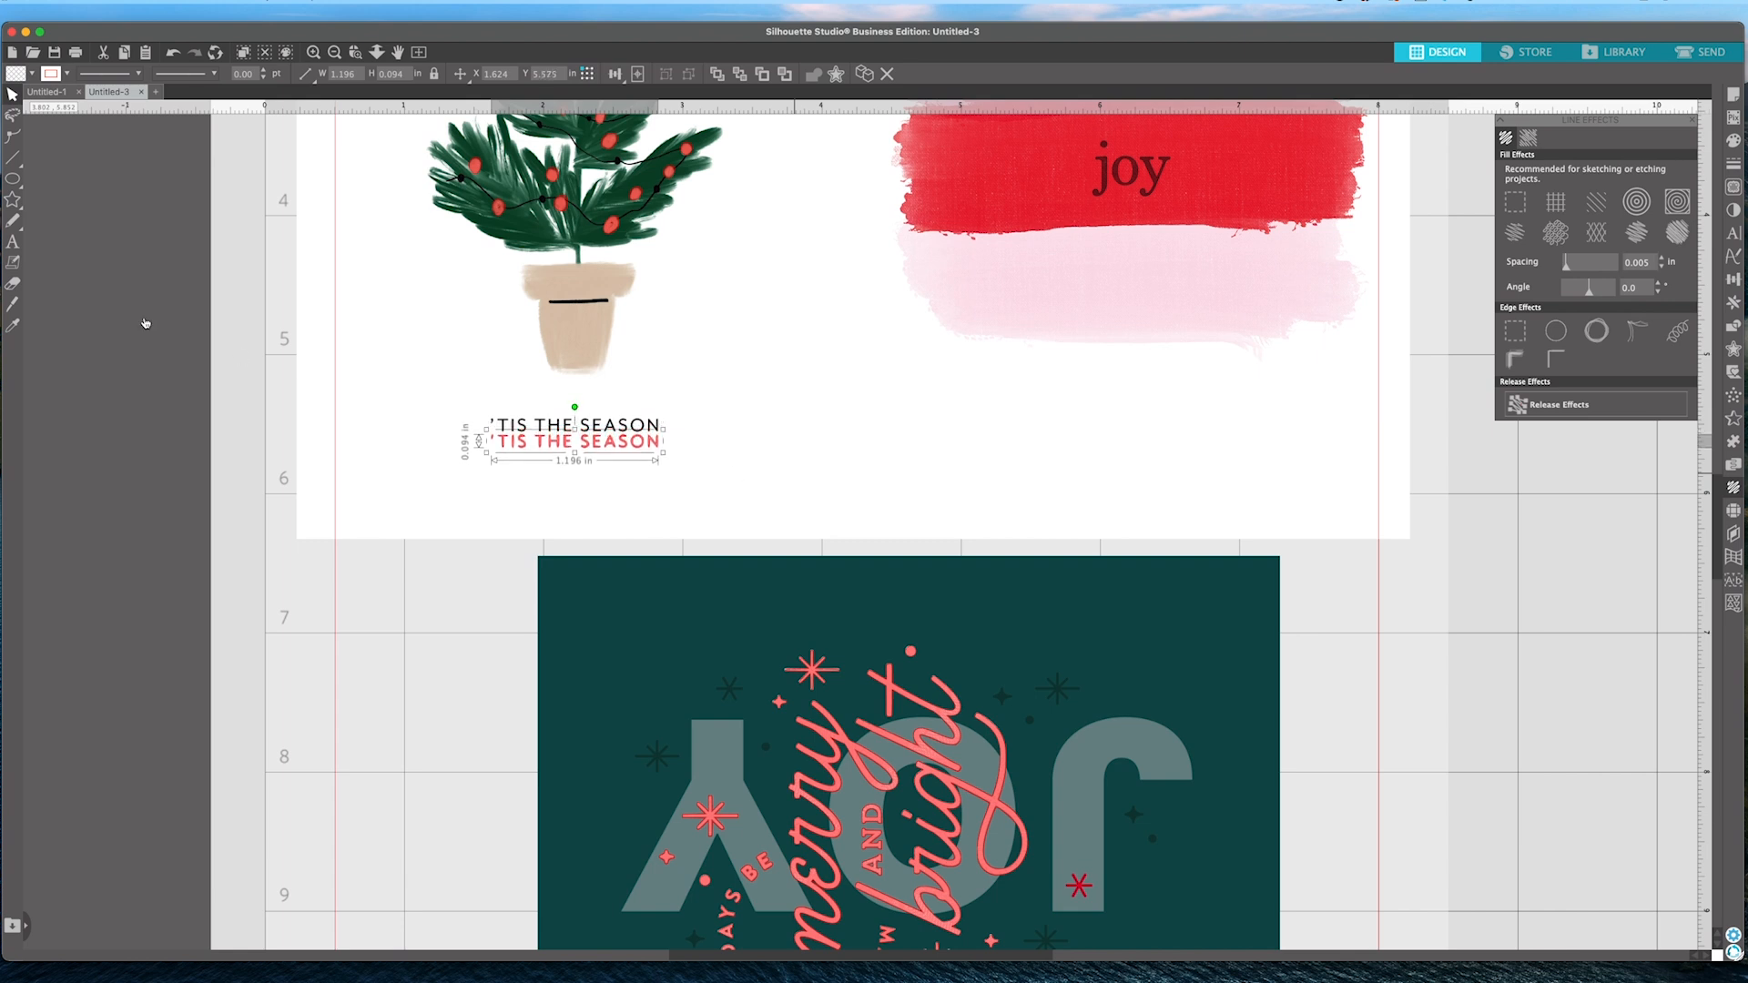
Erase the original black 'TIS THE SEASON lettering from the Christmas tree card with the Eraser.
{"action": "left_click", "coordinate": [13, 283]}
{"action": "left_click_drag", "start_coordinate": [493, 419], "coordinate": [659, 418]}
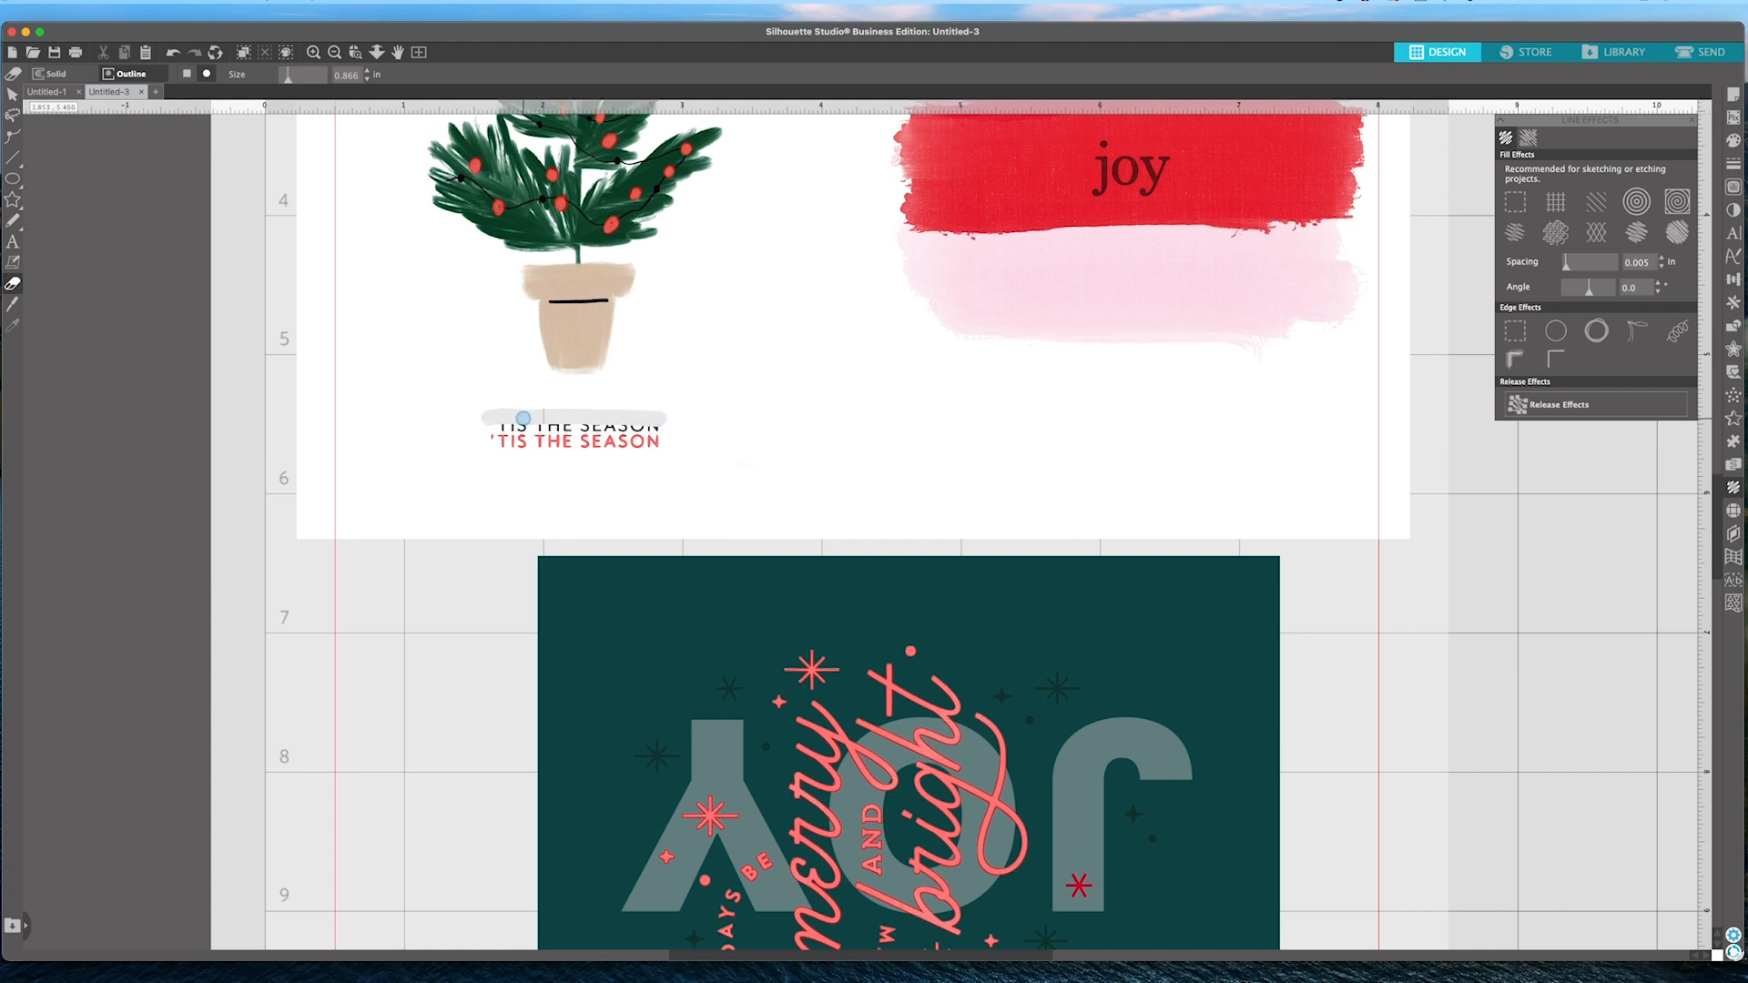
{"action": "left_click_drag", "start_coordinate": [505, 424], "coordinate": [687, 428]}
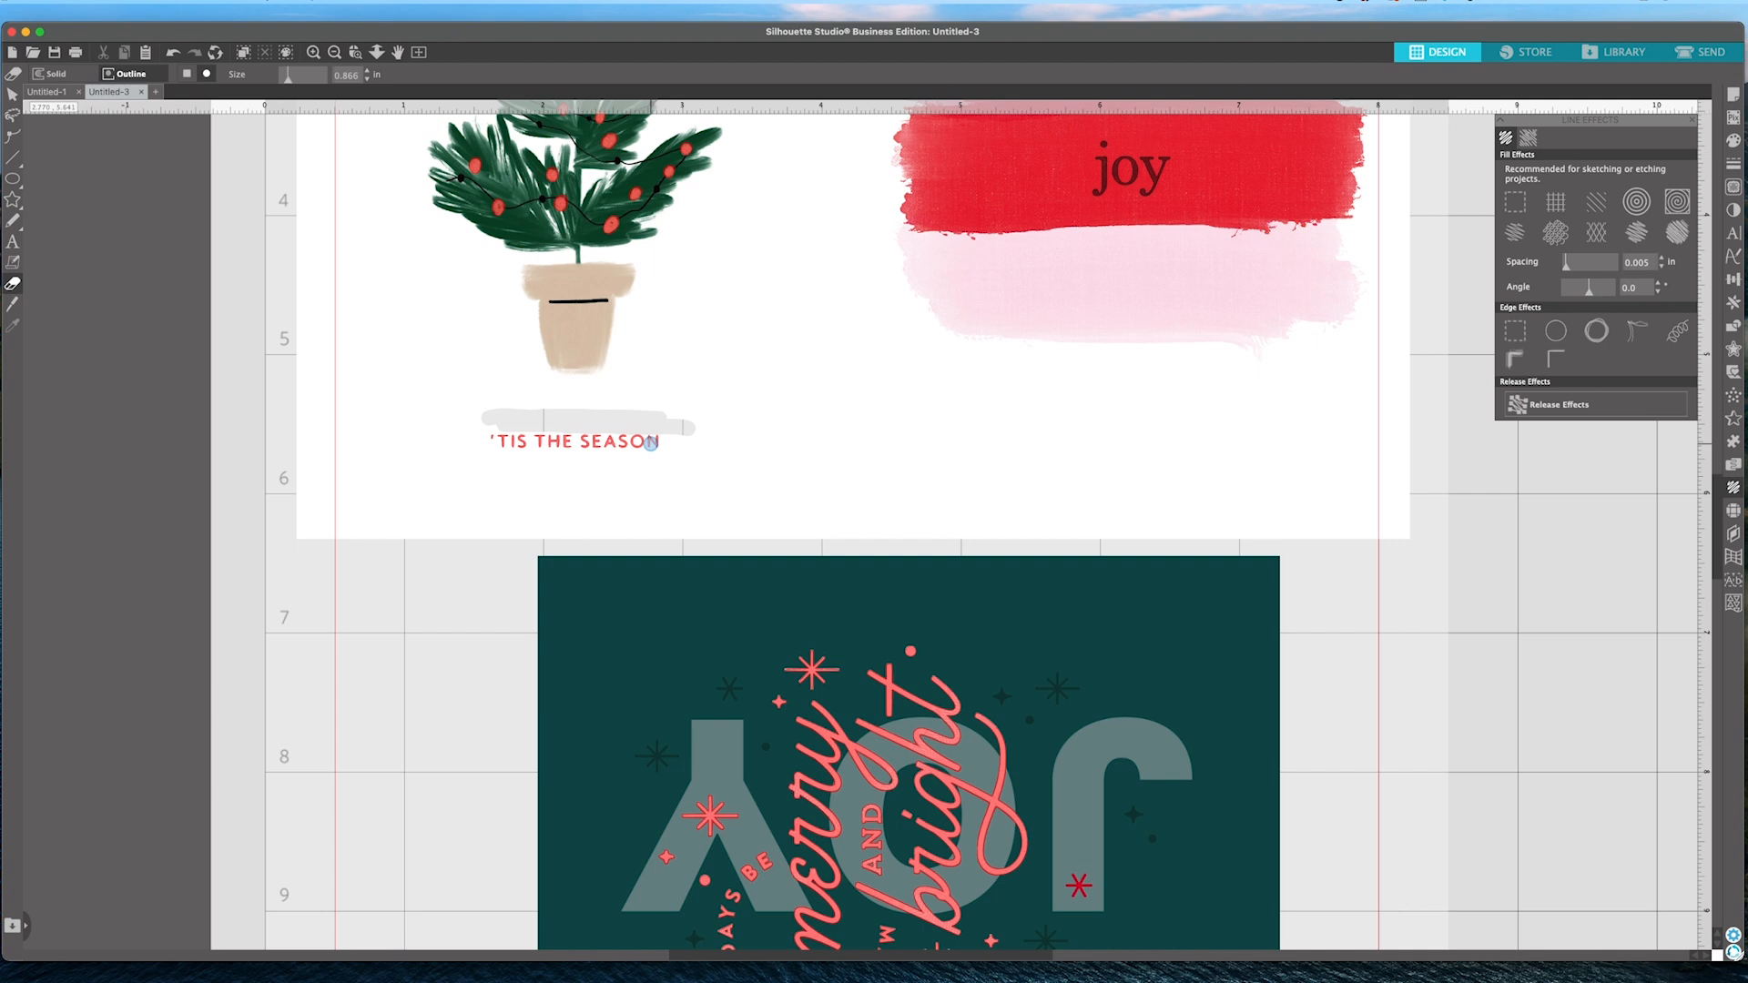
Nudge only the traced 'TIS THE SEASON text back up to Y 5.459 in over the erased area and deselect it.
{"action": "left_click", "coordinate": [12, 94]}
{"action": "left_click", "coordinate": [597, 444]}
{"action": "left_click", "coordinate": [772, 497]}
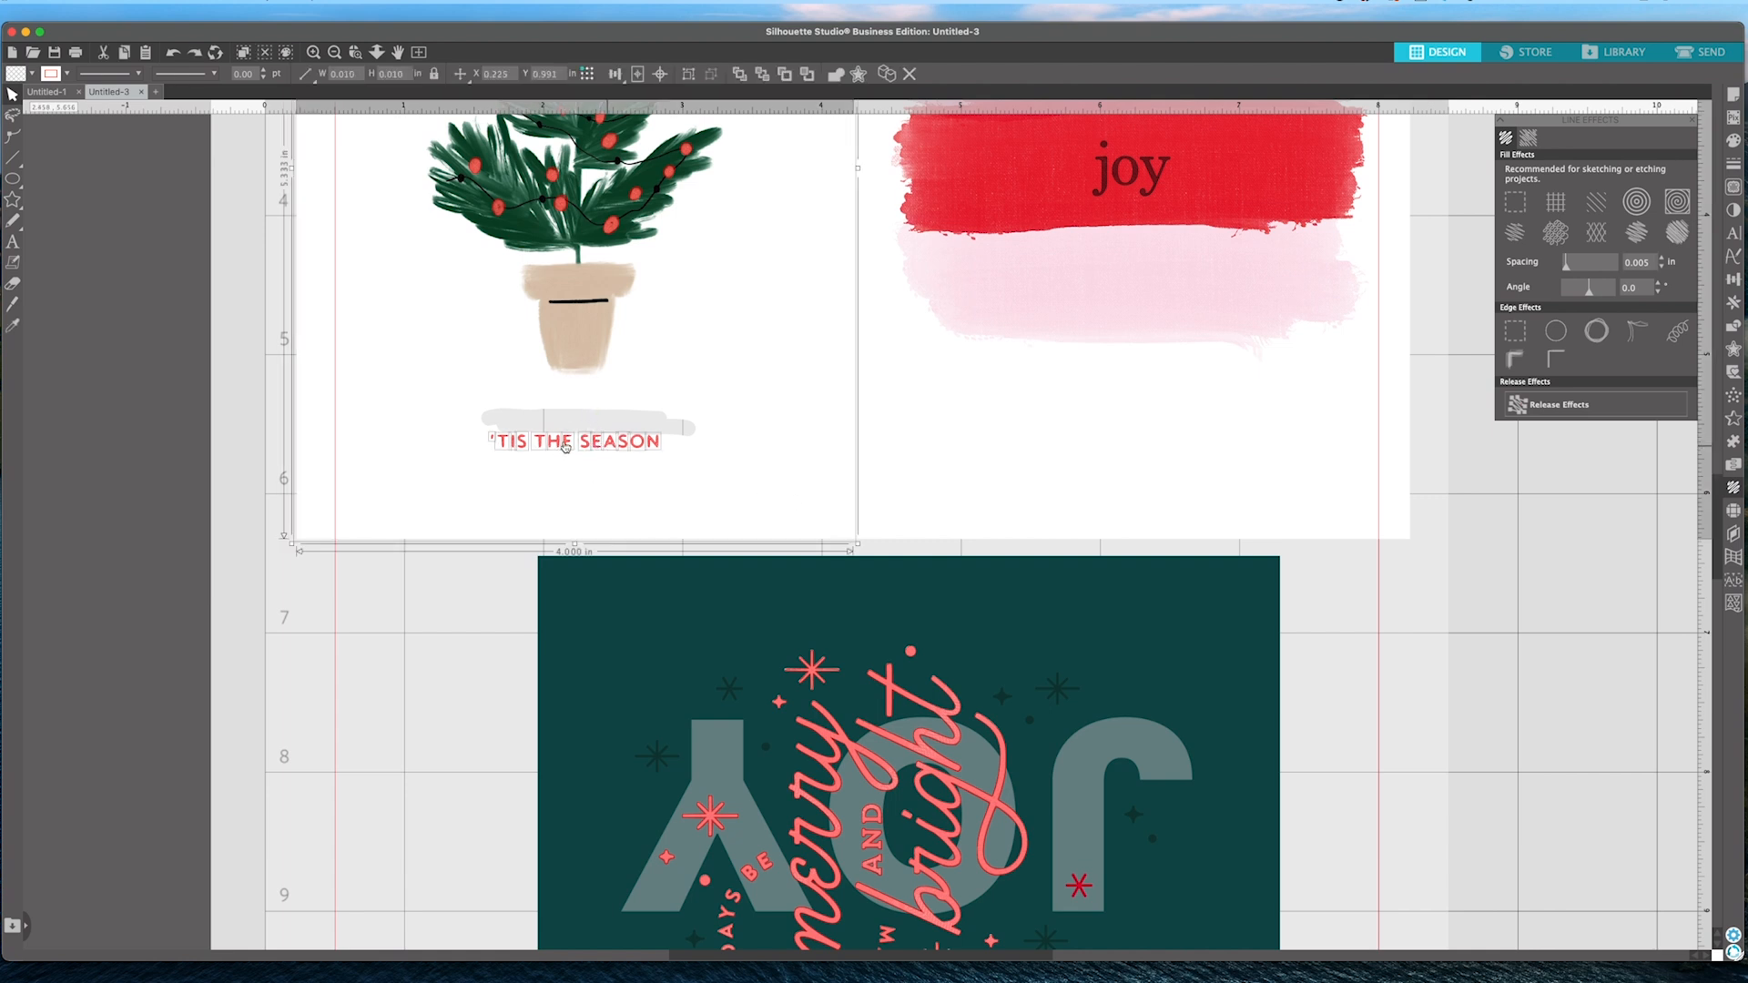
{"action": "left_click", "coordinate": [337, 443], "text": "shift"}
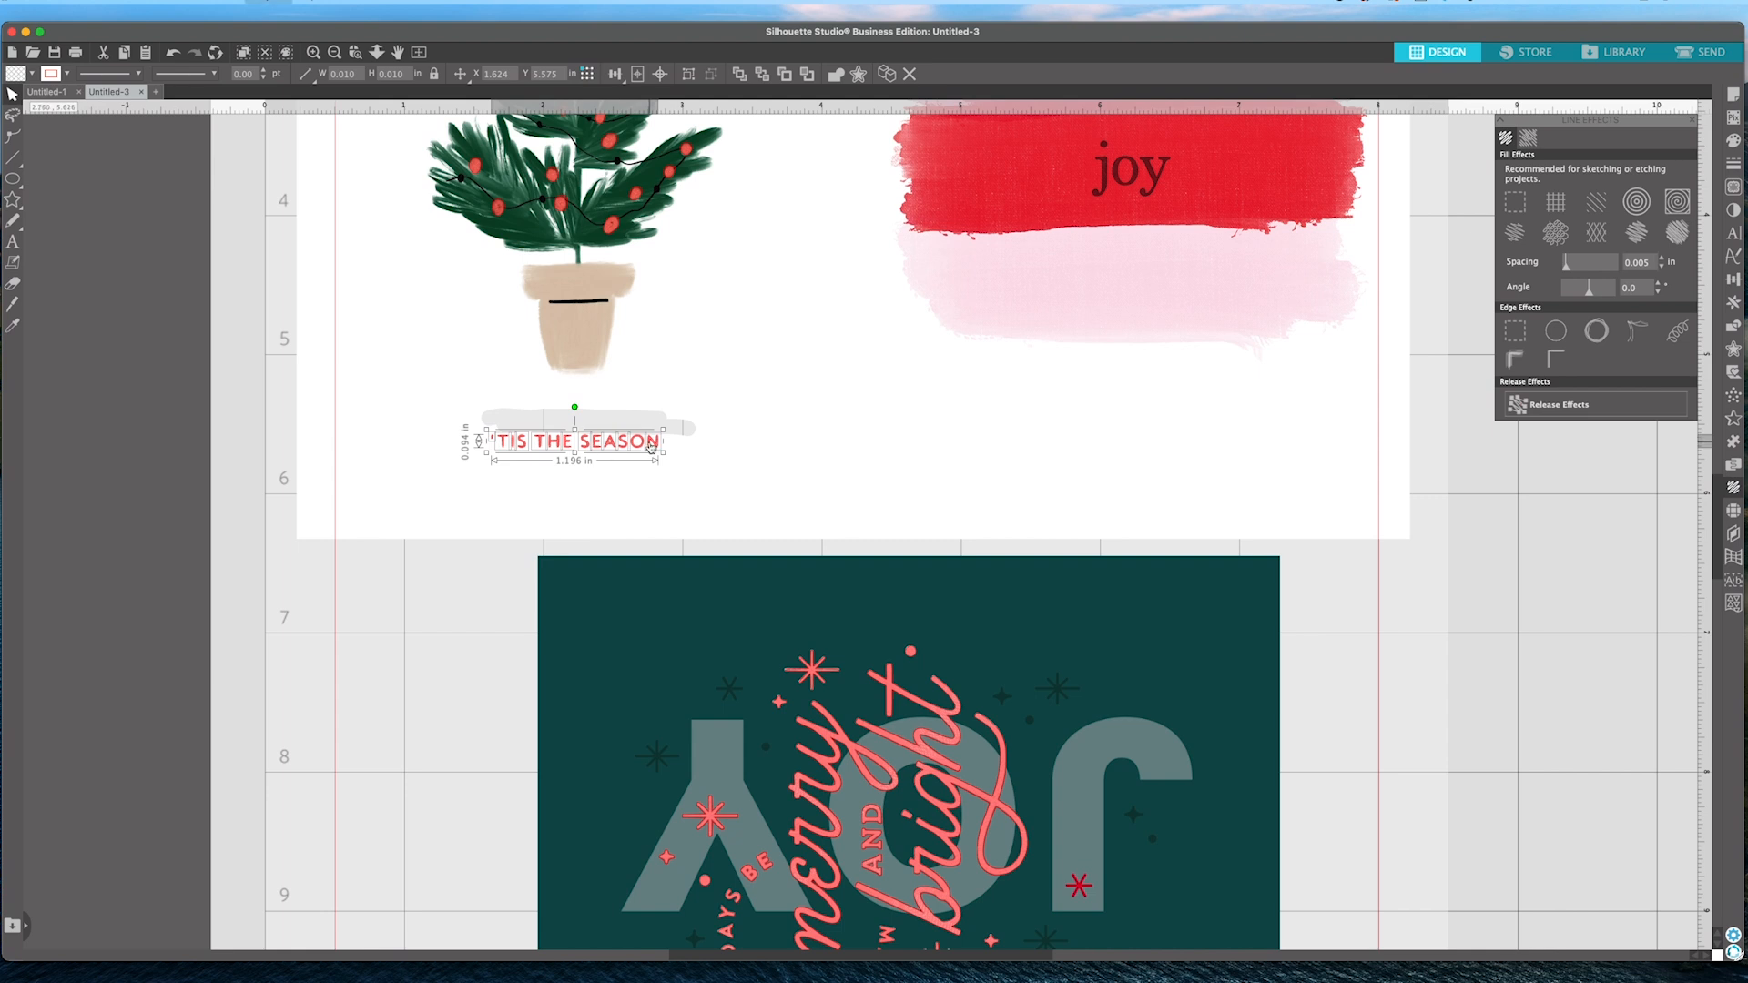
{"action": "scroll", "coordinate": [652, 446], "scroll_direction": "right", "scroll_amount": 2}
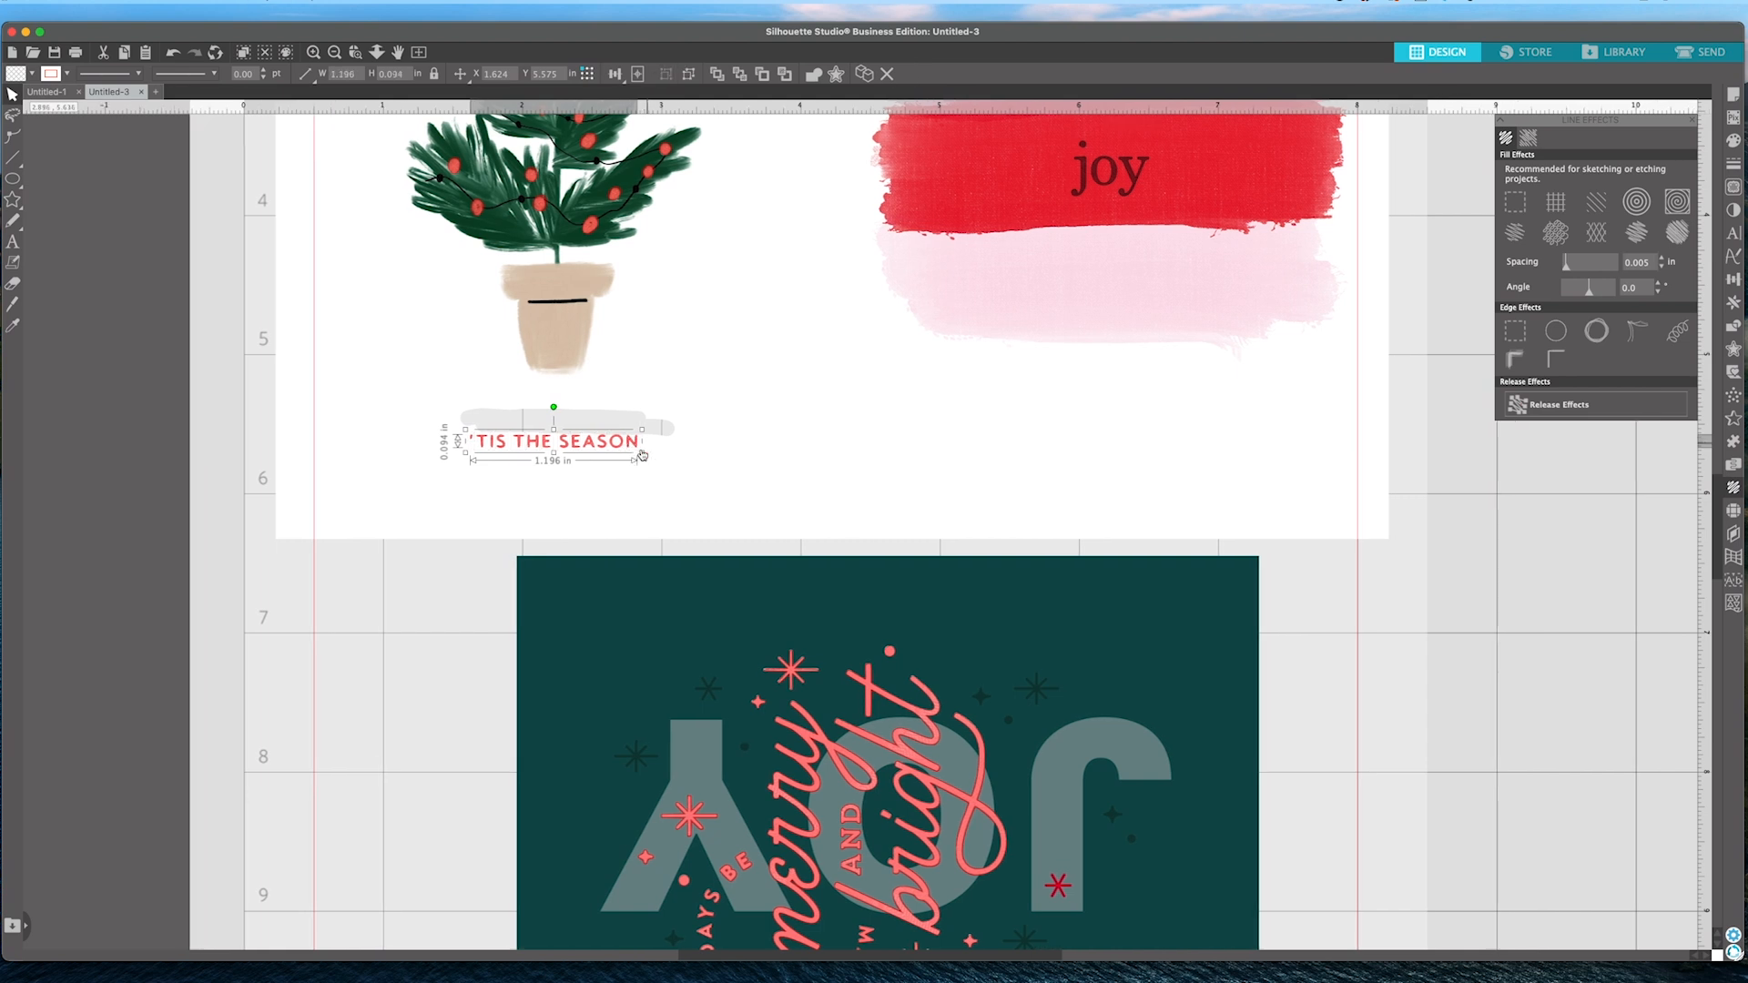
{"action": "key", "text": "Up"}
{"action": "key", "text": "Up"}
{"action": "key", "text": "Up"}
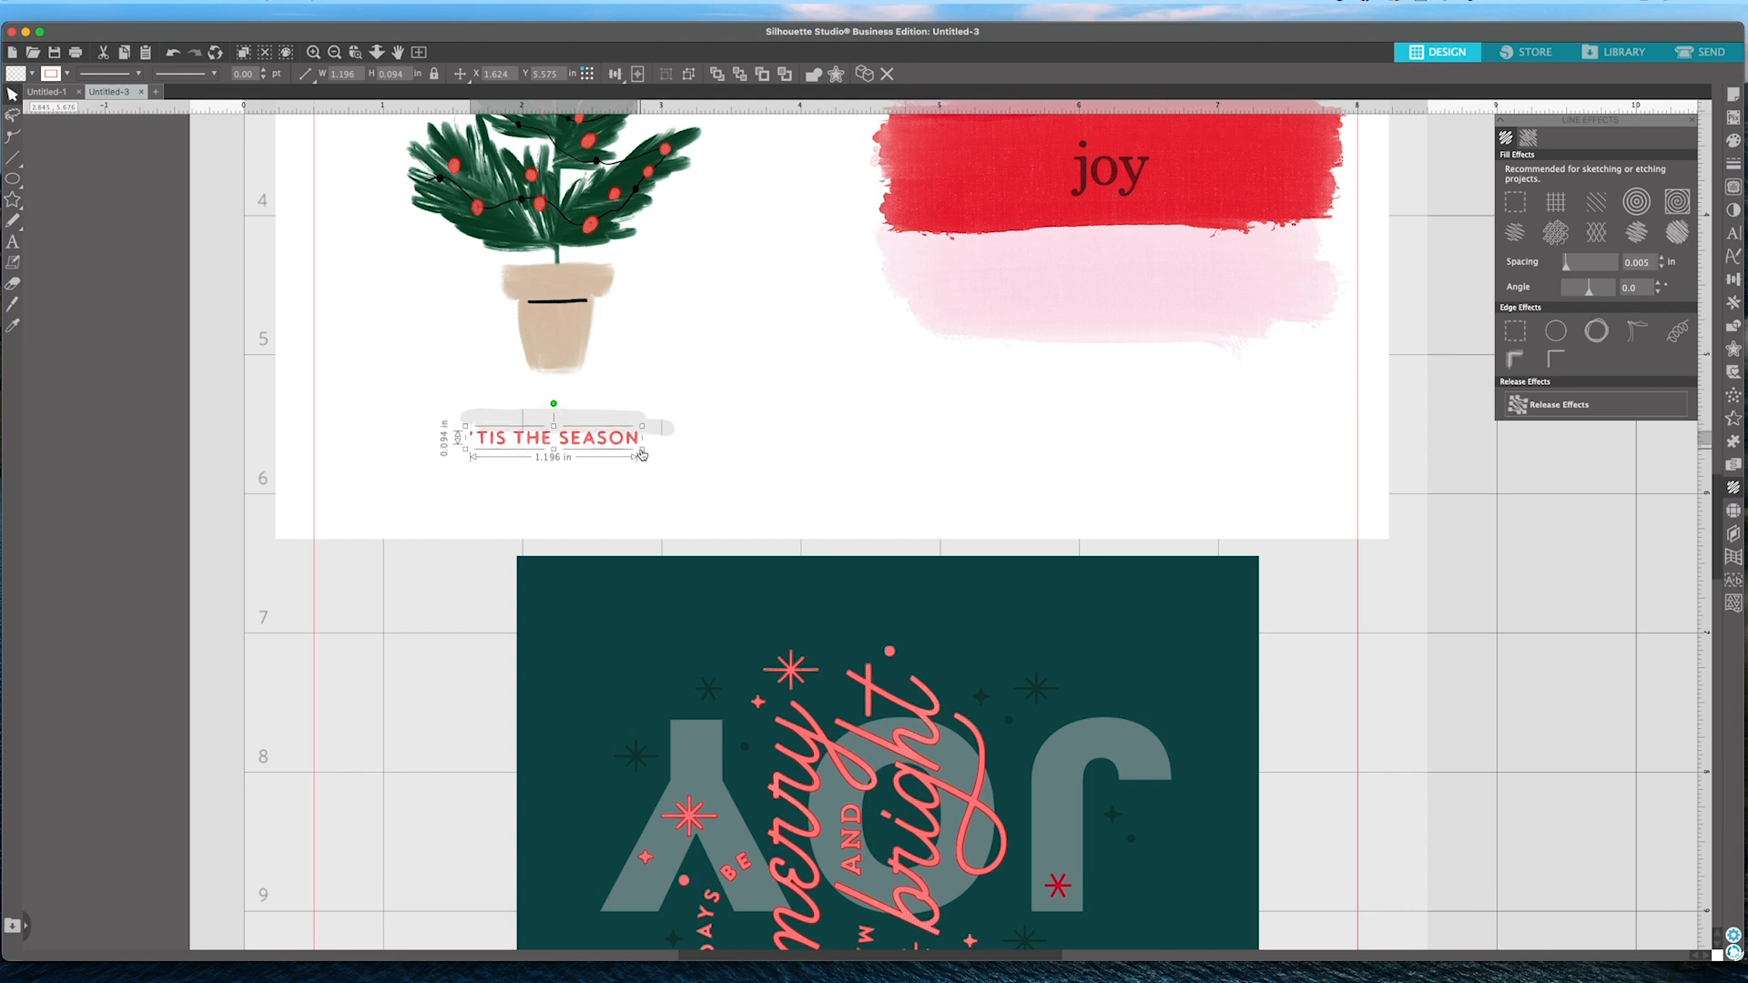
{"action": "key", "text": "Up"}
{"action": "key", "text": "Up"}
{"action": "key", "text": "Up"}
{"action": "key", "text": "Up"}
{"action": "key", "text": "Up"}
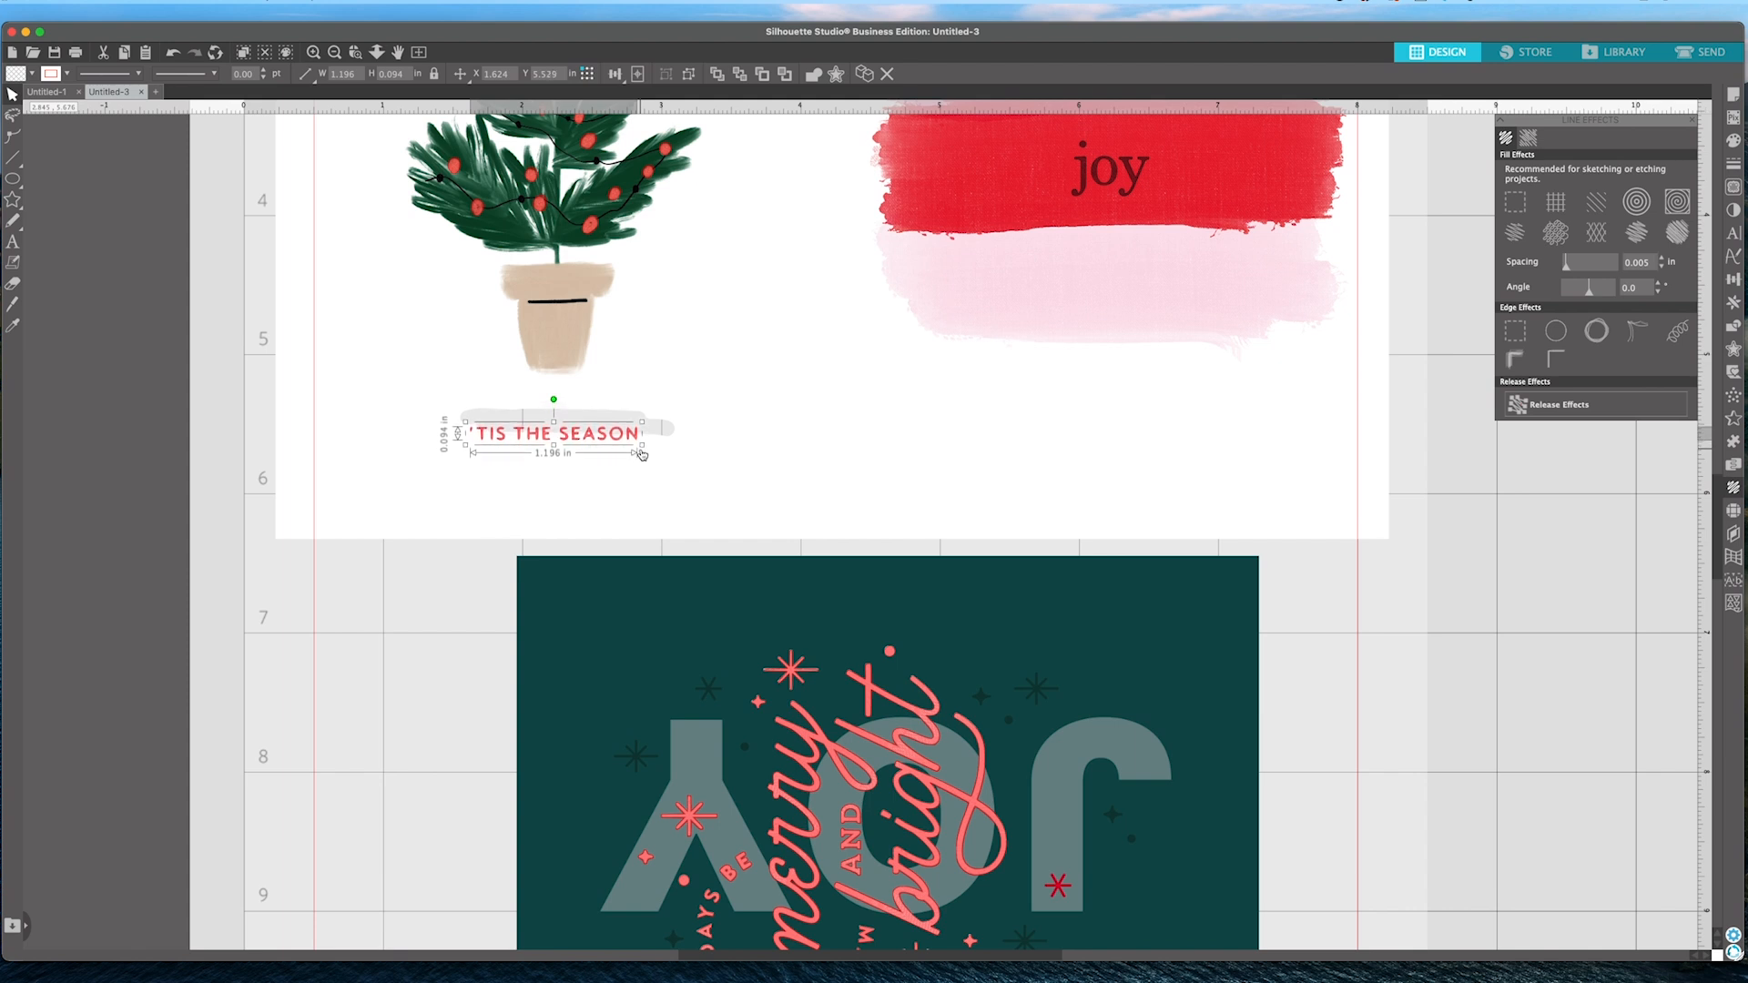
{"action": "key", "text": "Up"}
{"action": "key", "text": "Up"}
{"action": "key", "text": "Up"}
{"action": "key", "text": "Up"}
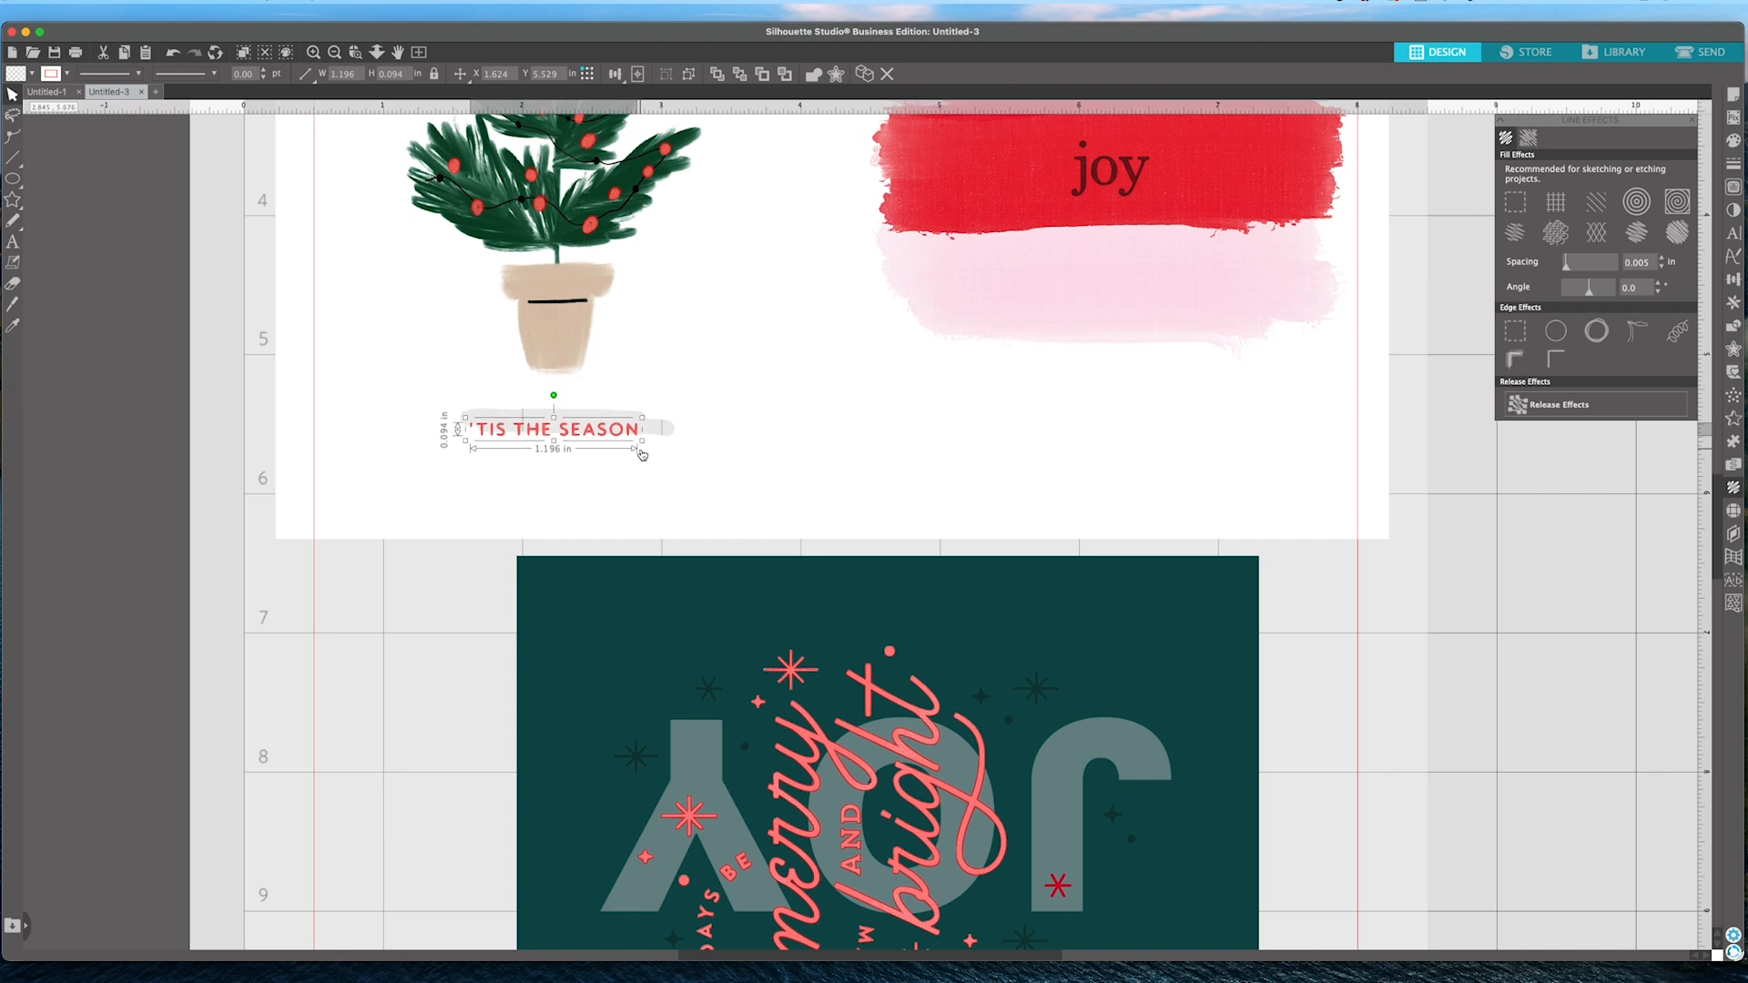
{"action": "key", "text": "Up"}
{"action": "key", "text": "Up"}
{"action": "key", "text": "Up"}
{"action": "key", "text": "Up"}
{"action": "key", "text": "Up"}
{"action": "key", "text": "Up"}
{"action": "key", "text": "Up"}
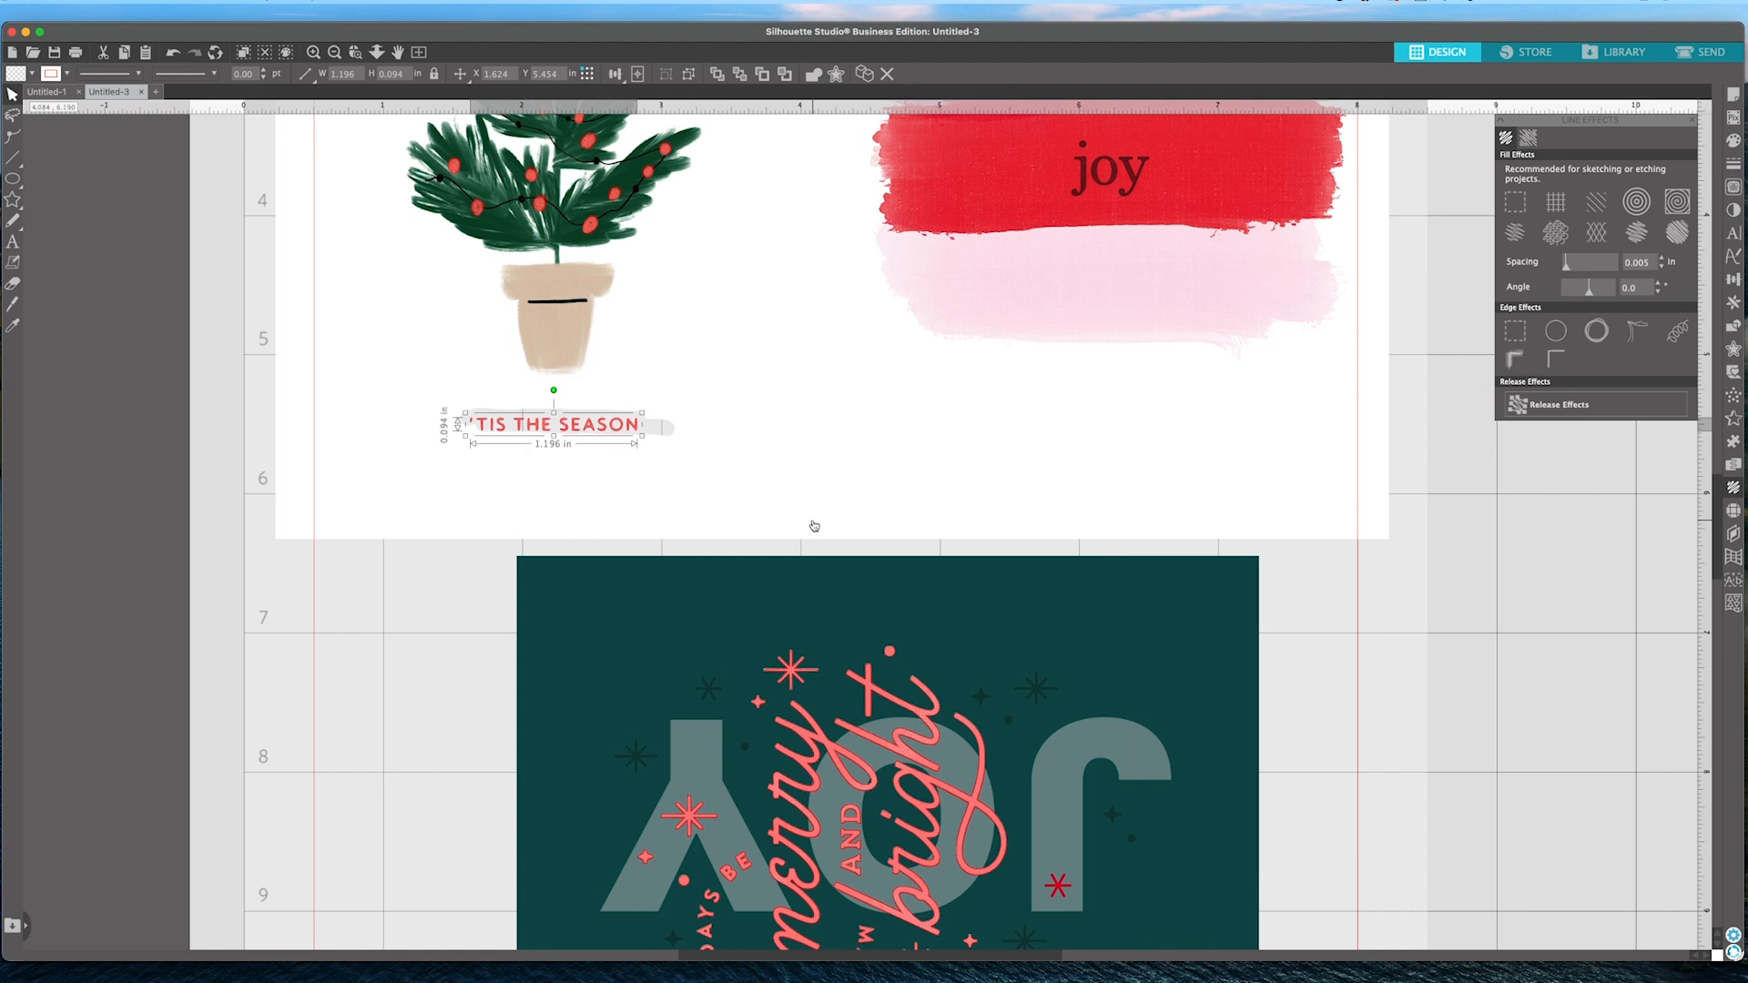
{"action": "left_click", "coordinate": [129, 319]}
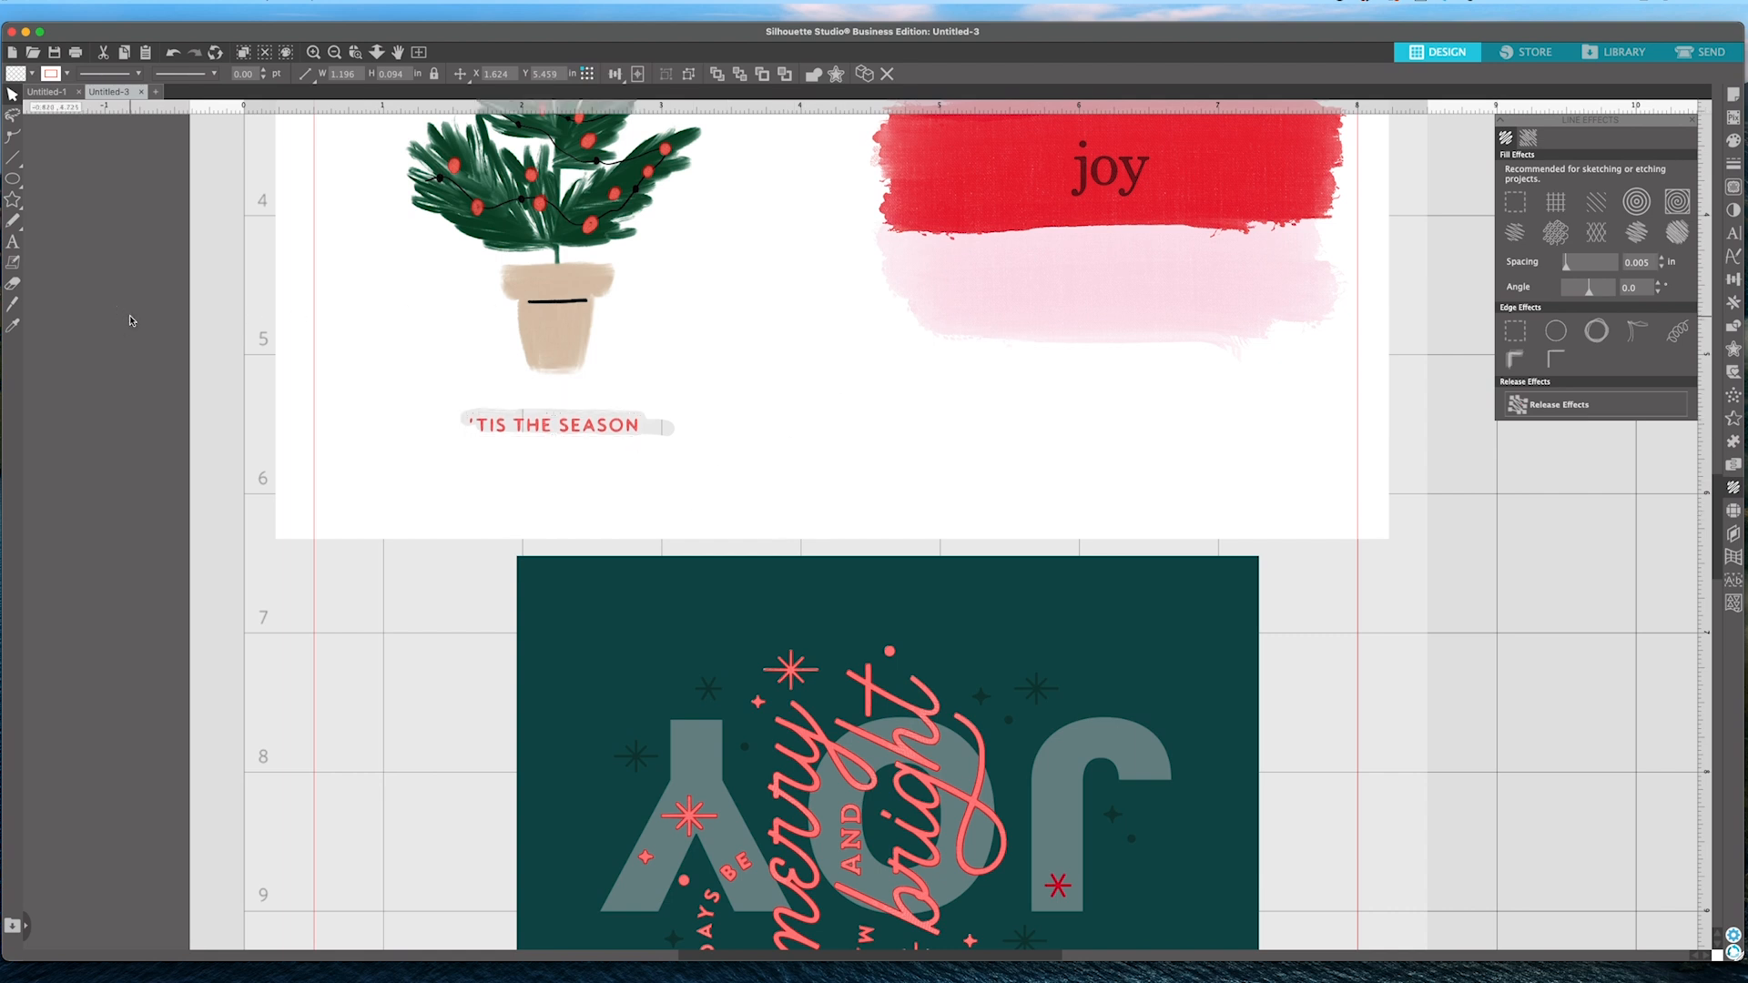
{"action": "left_click", "coordinate": [610, 431]}
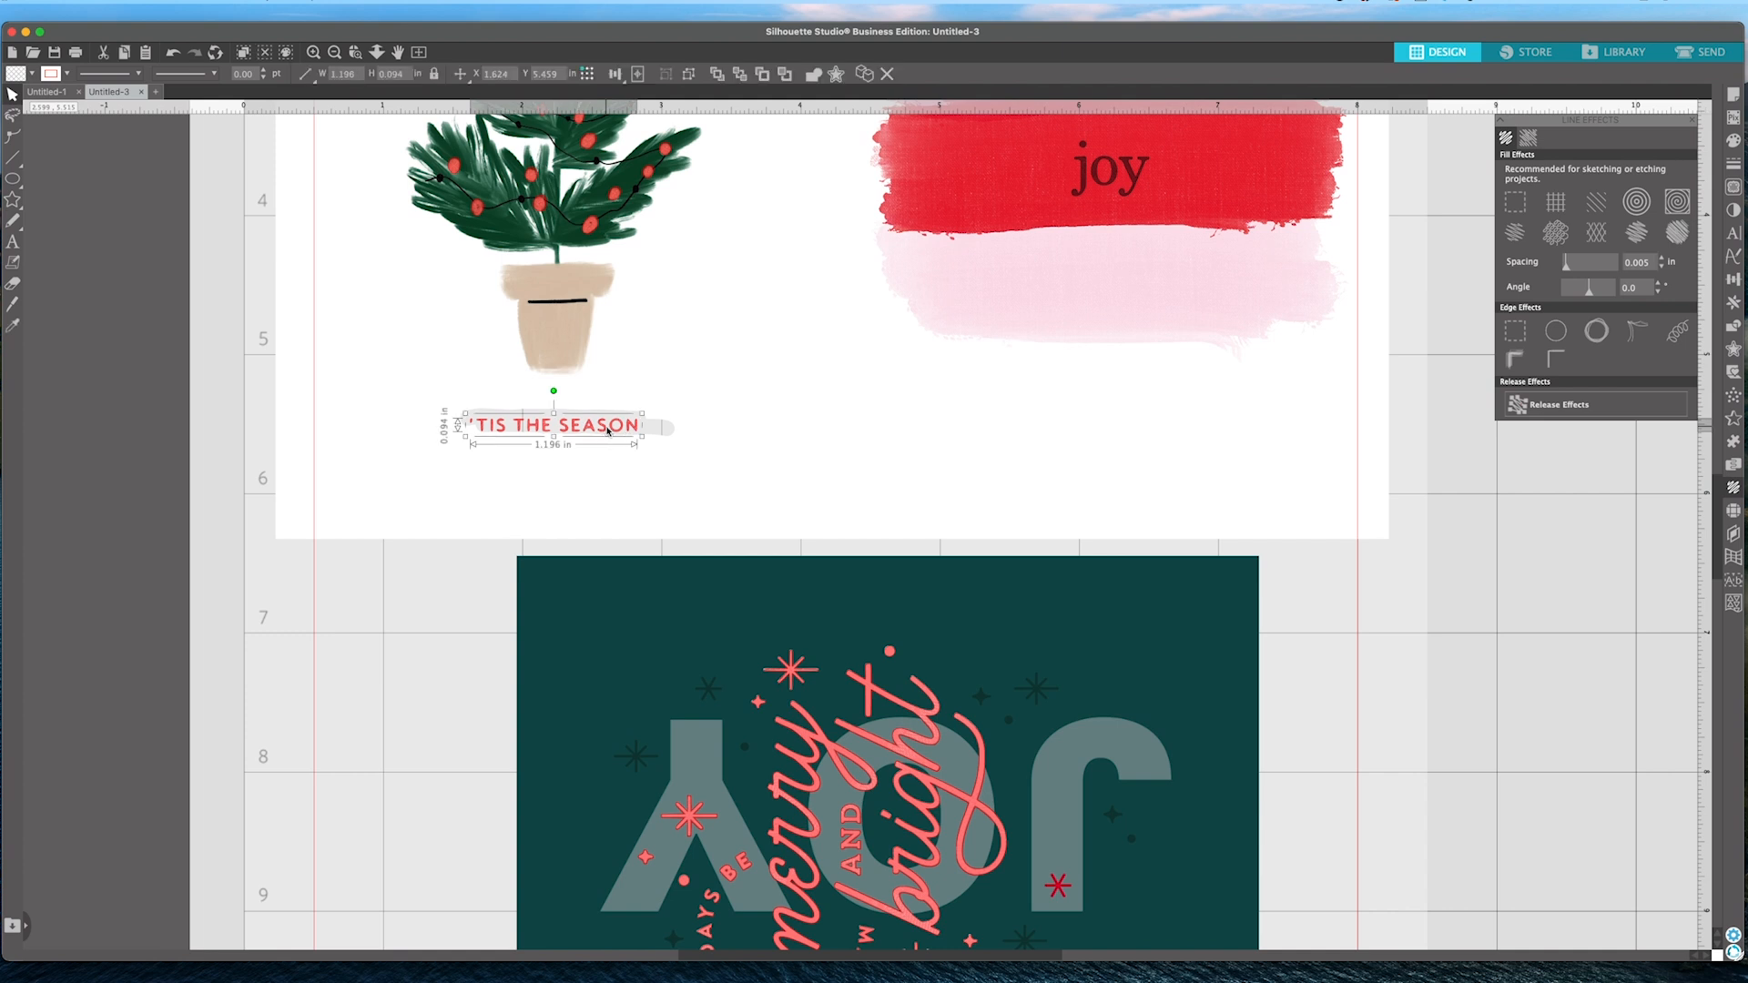
{"action": "left_click", "coordinate": [59, 377]}
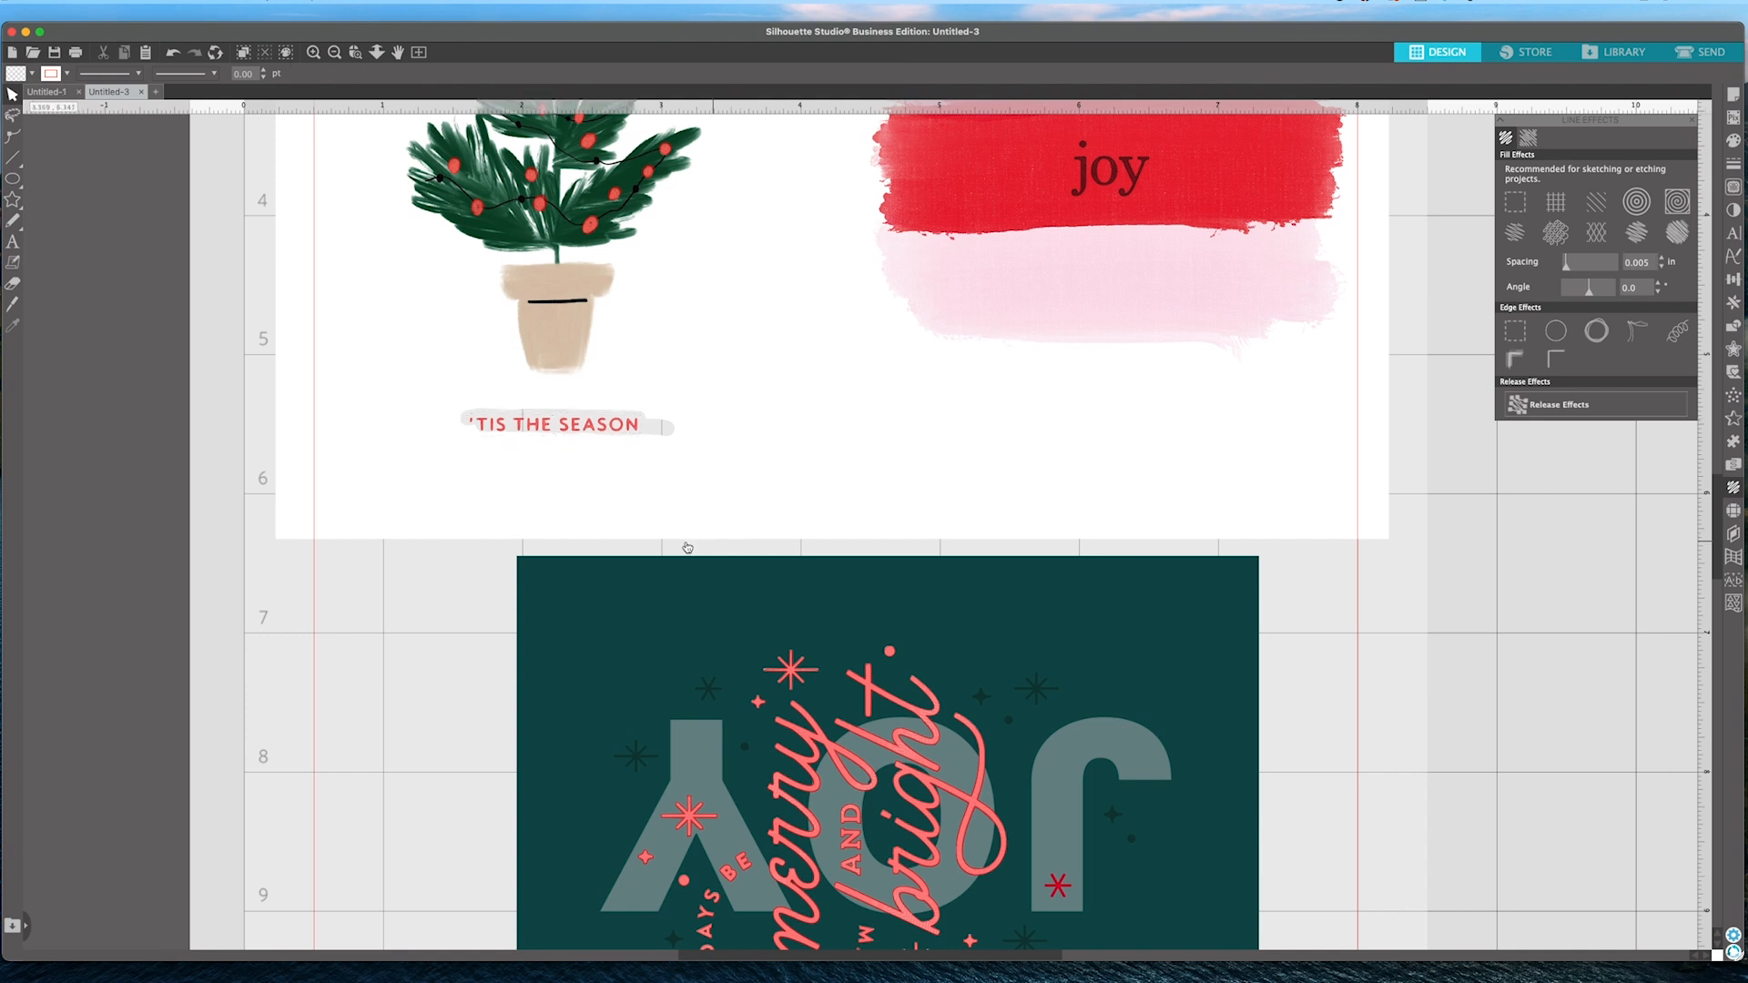
Open the print preview and print the page of three cards with its registration marks.
{"action": "left_click_drag", "start_coordinate": [687, 476], "coordinate": [1213, 382]}
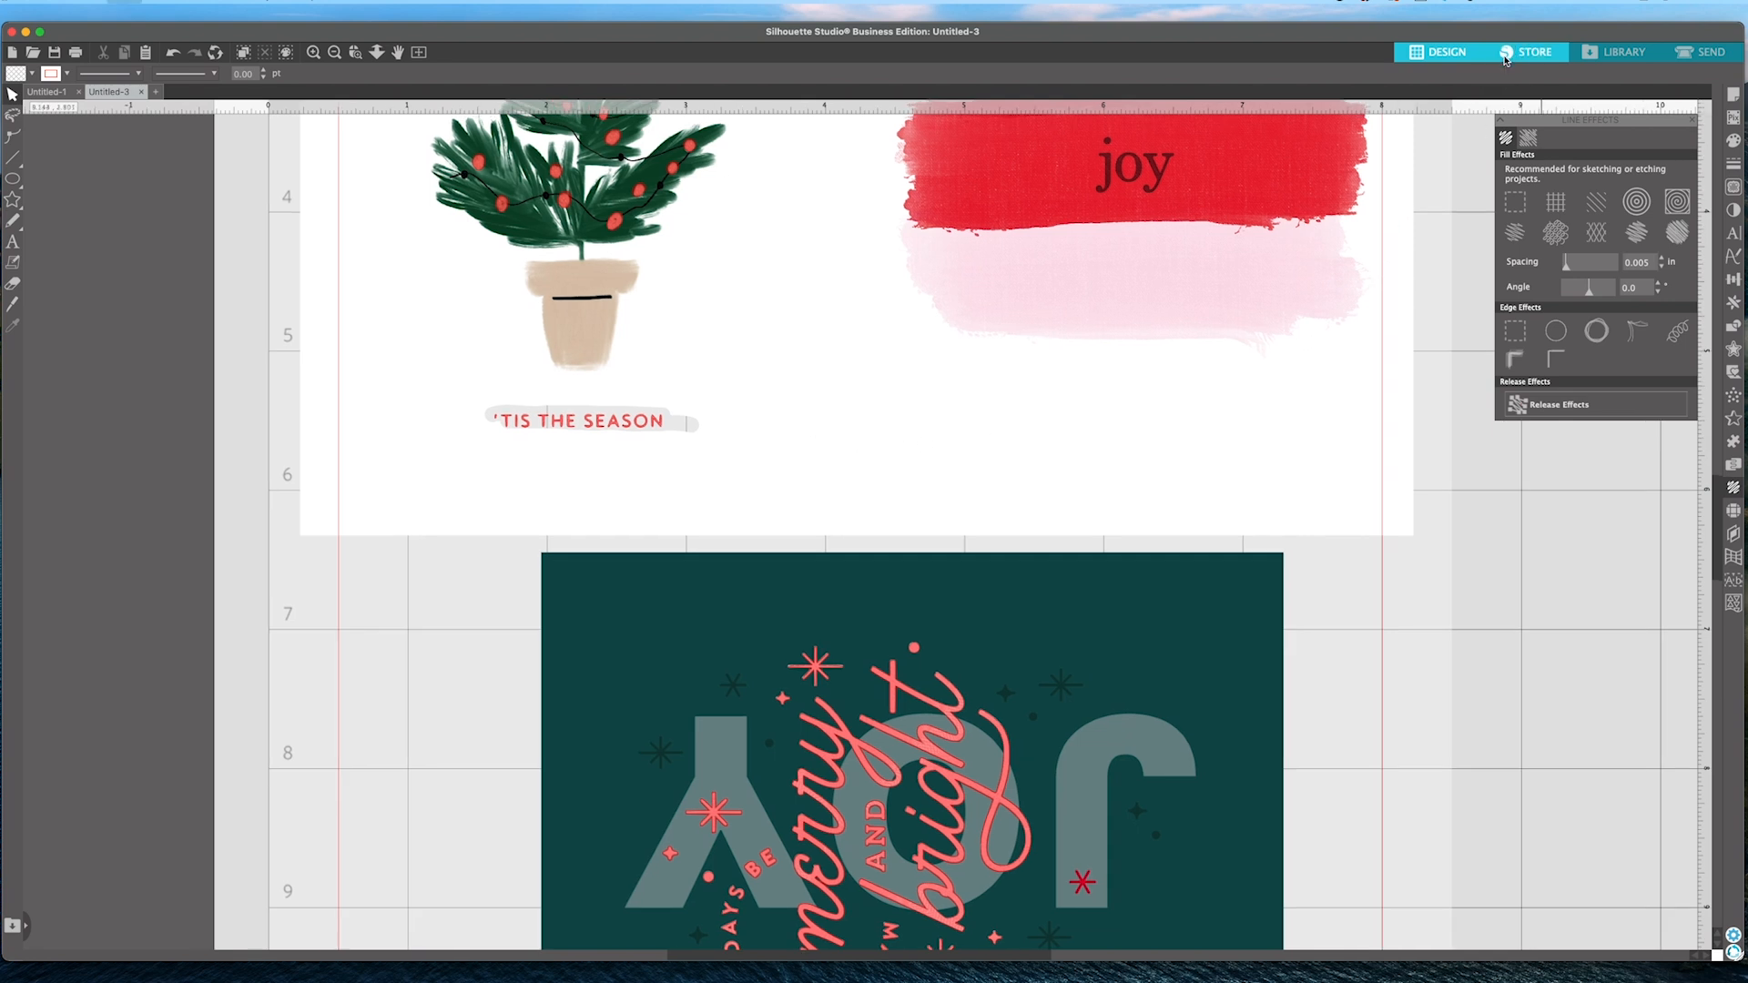
{"action": "key", "text": "super+p"}
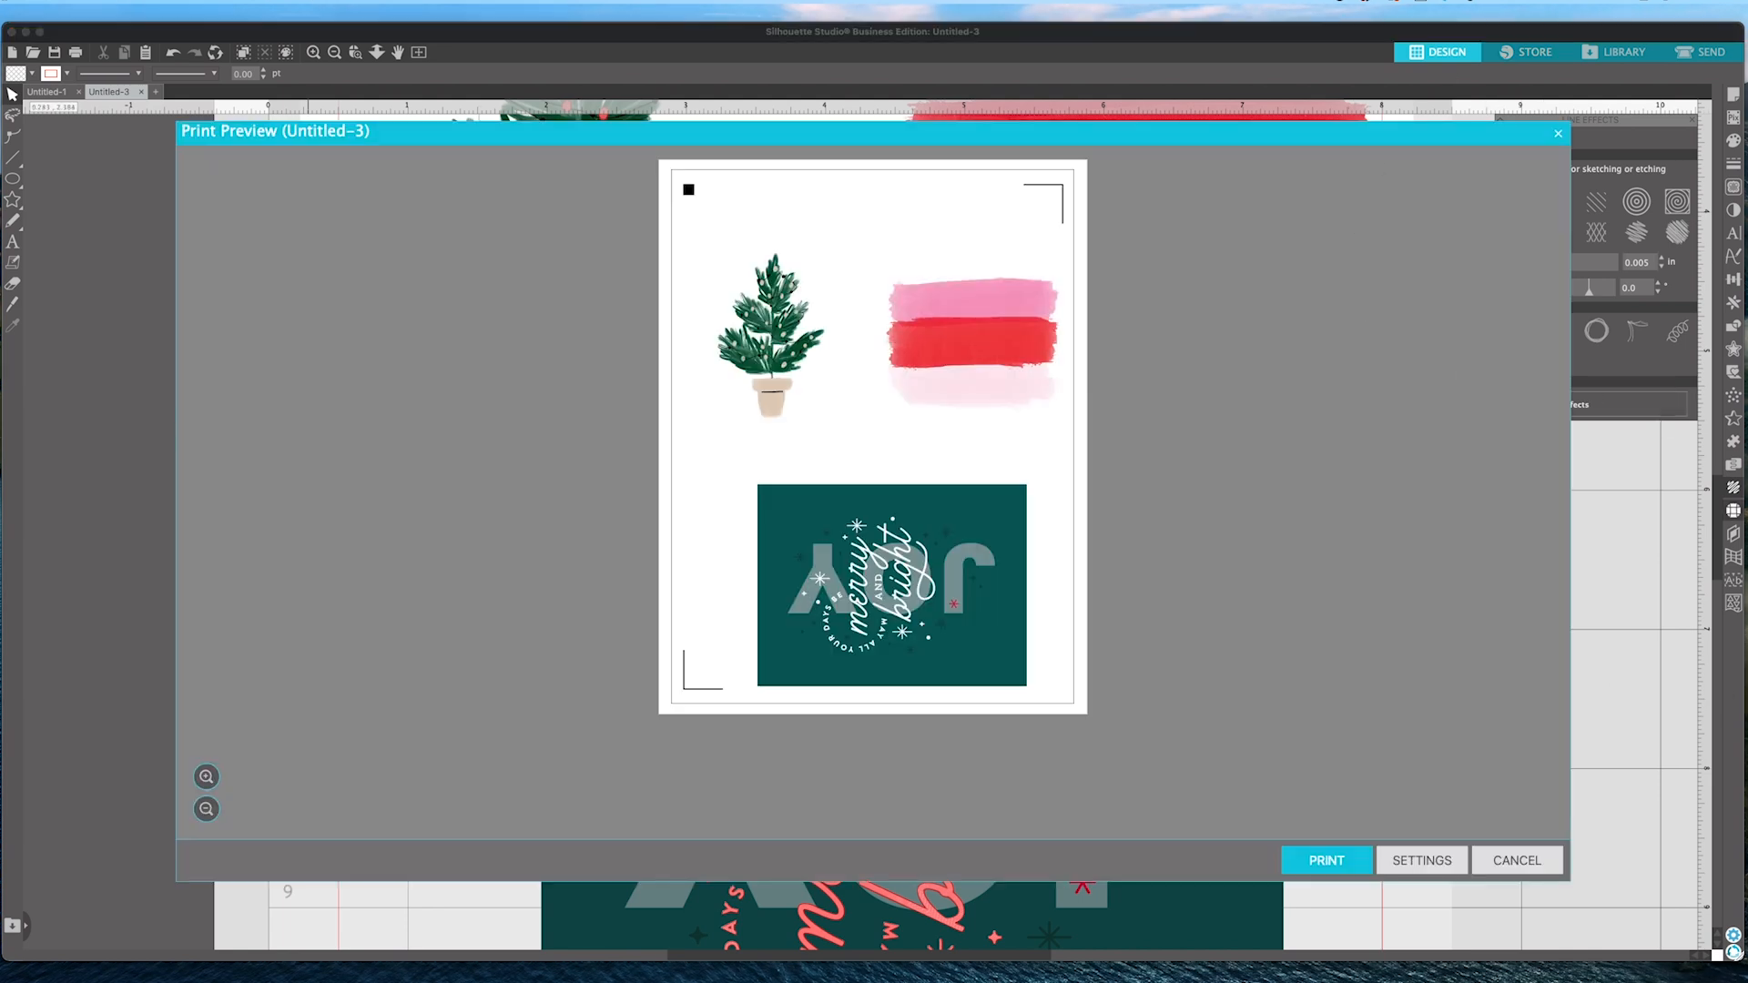
{"action": "left_click", "coordinate": [1313, 861]}
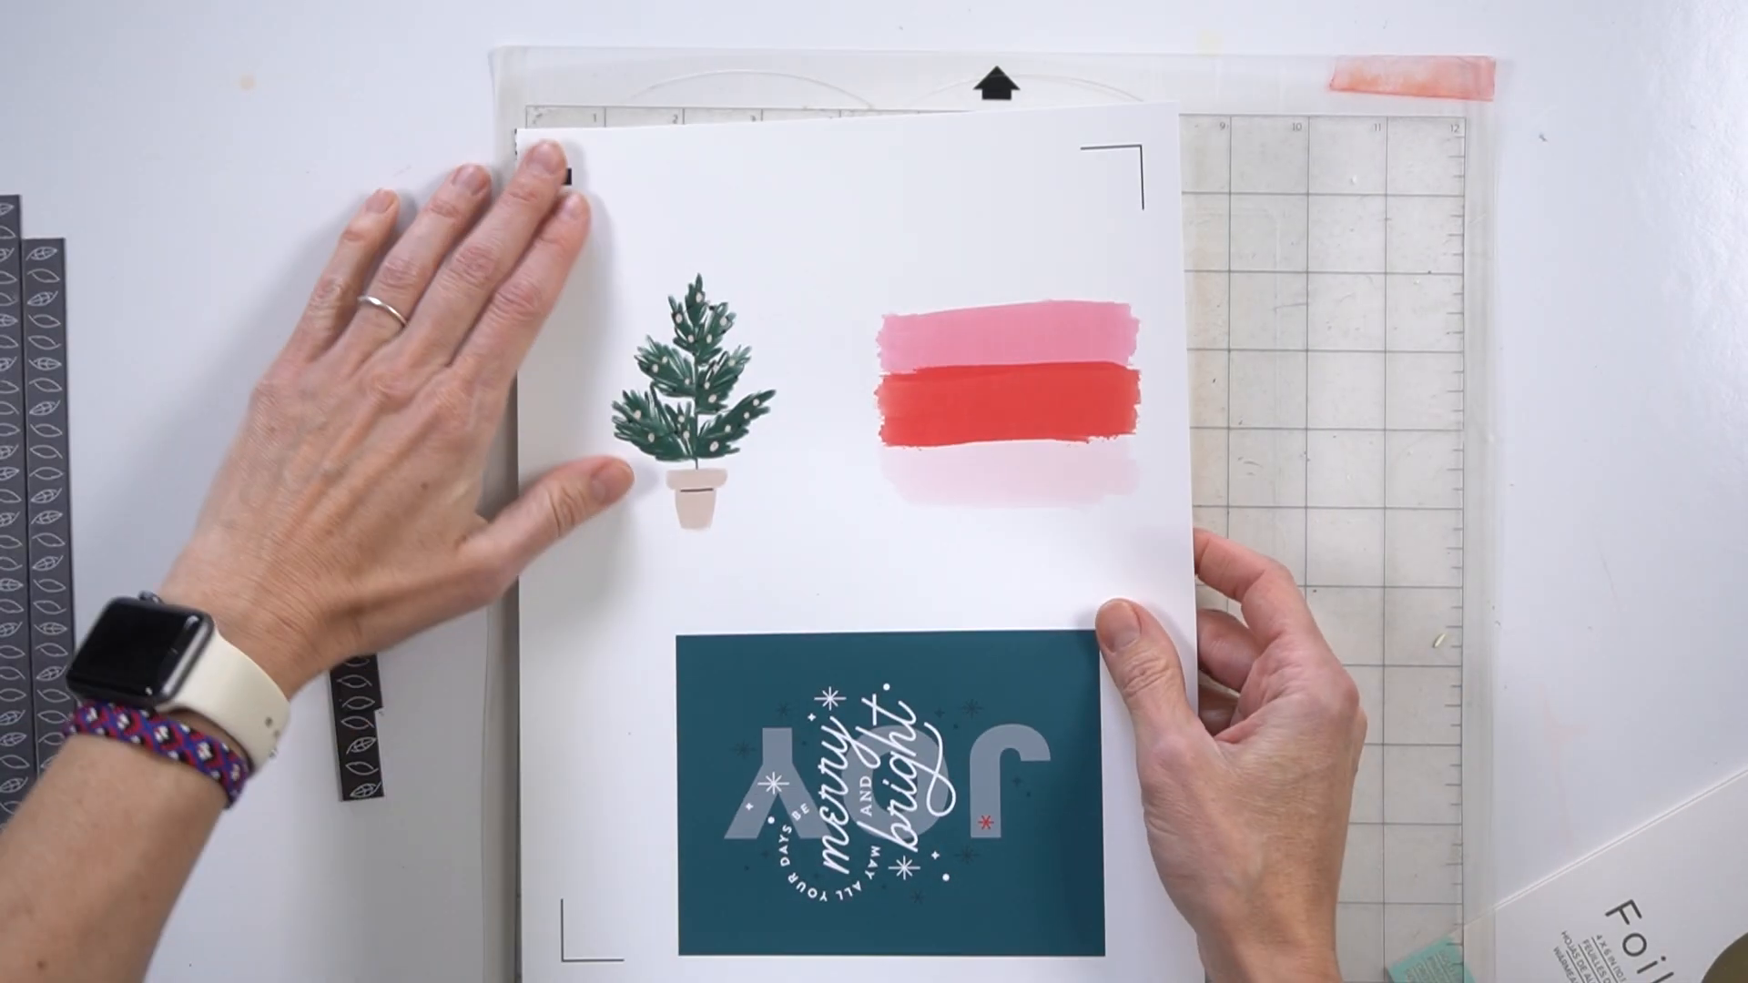